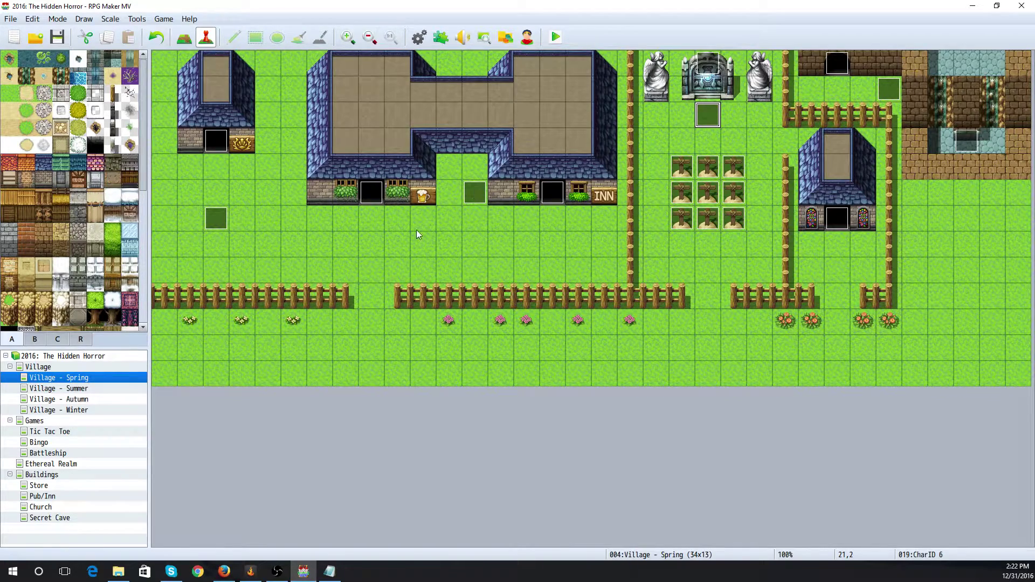
# Examine the list of available switches from the CharID 7 event, leaving the event without changes
pyautogui.doubleClick(222, 223)
pyautogui.click(480, 194)
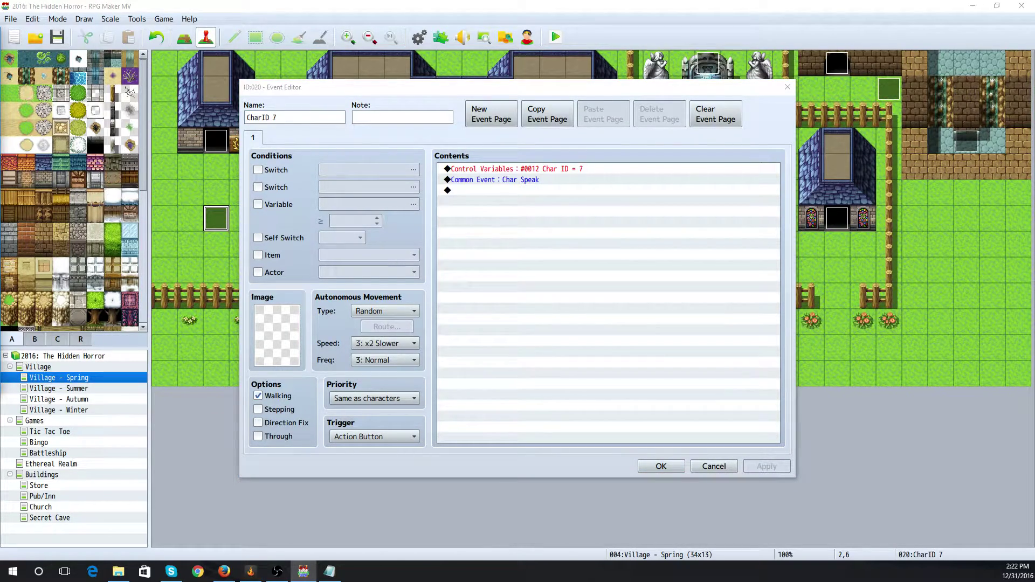
pyautogui.click(374, 195)
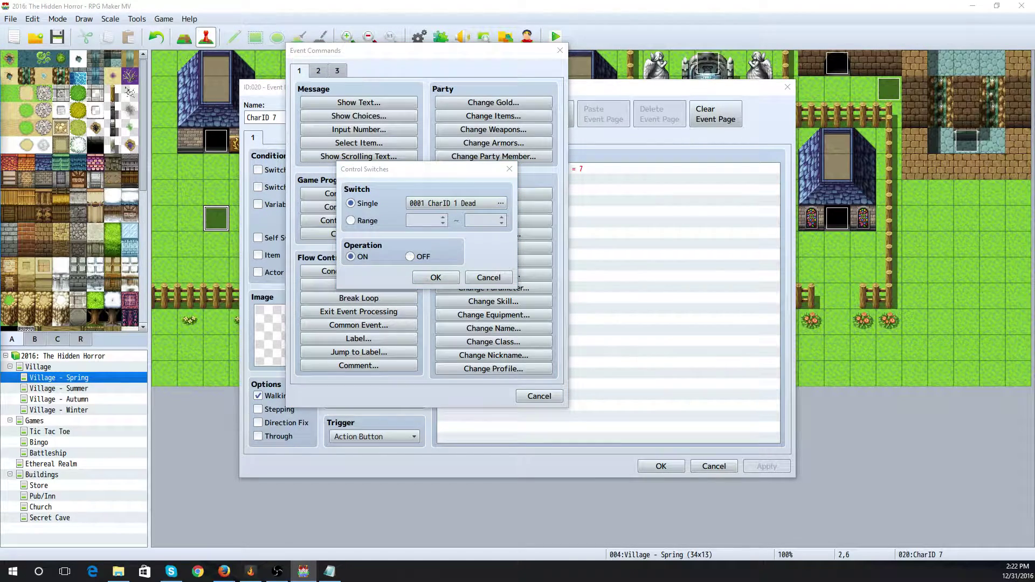
pyautogui.click(500, 202)
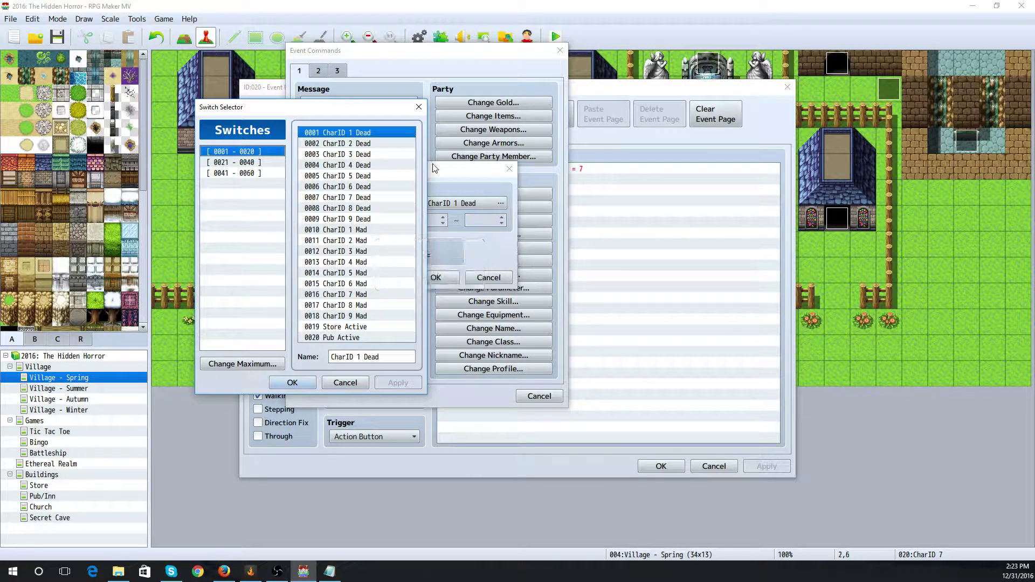
pyautogui.click(353, 383)
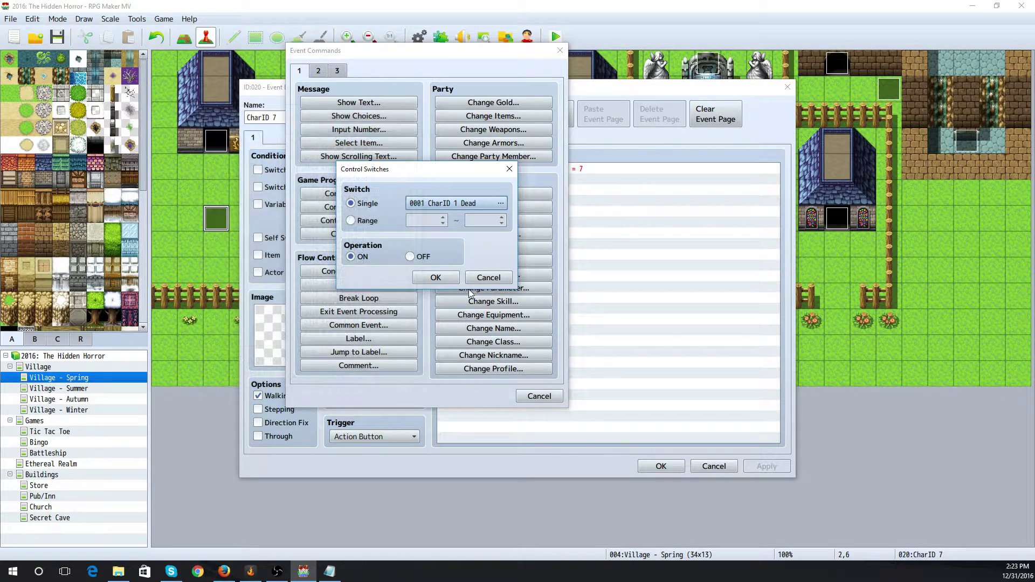
pyautogui.click(489, 279)
pyautogui.click(540, 398)
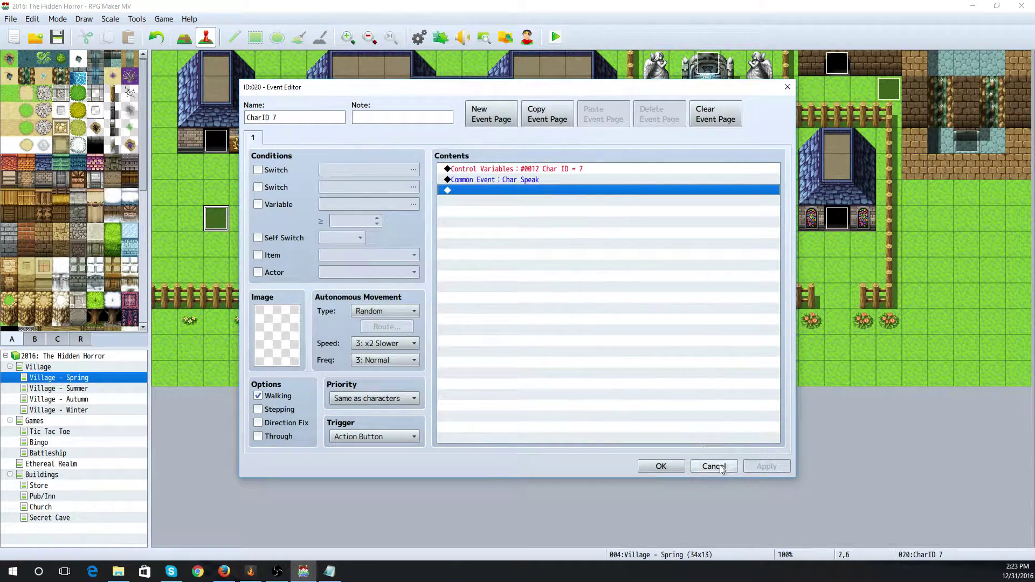
pyautogui.click(714, 466)
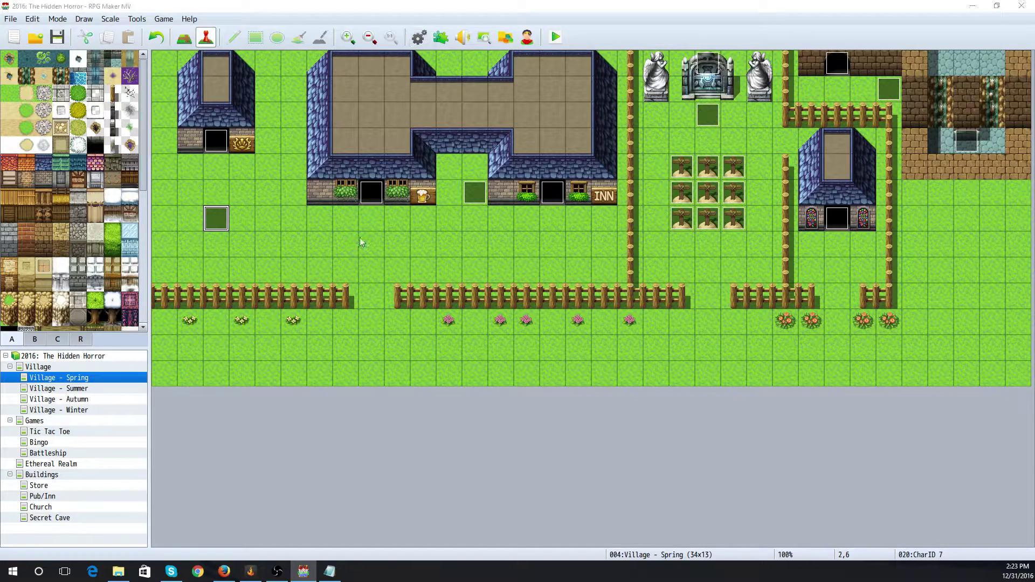
# Raise the maximum number of actors in the database to 40
pyautogui.press('F9')
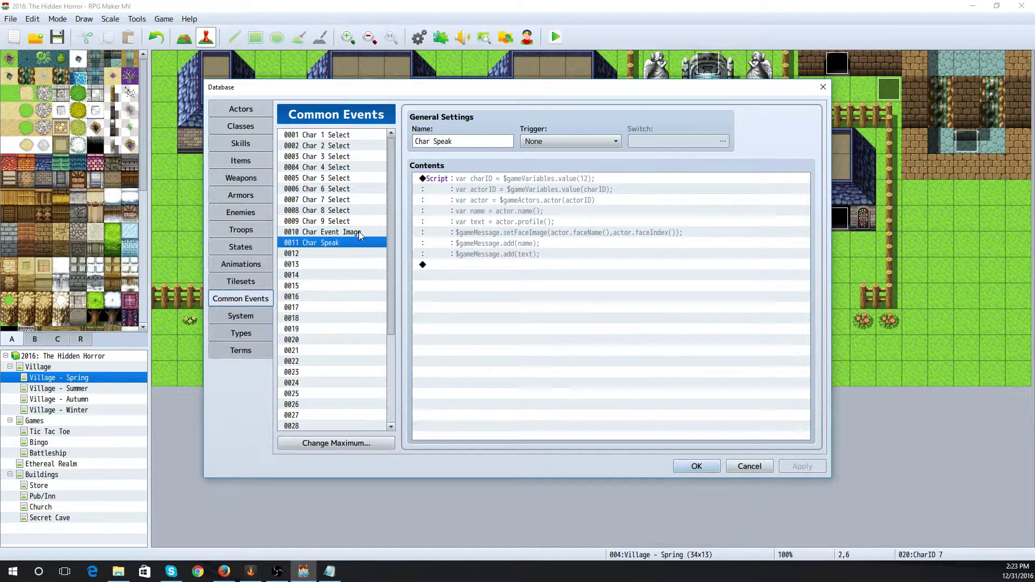
pyautogui.click(240, 109)
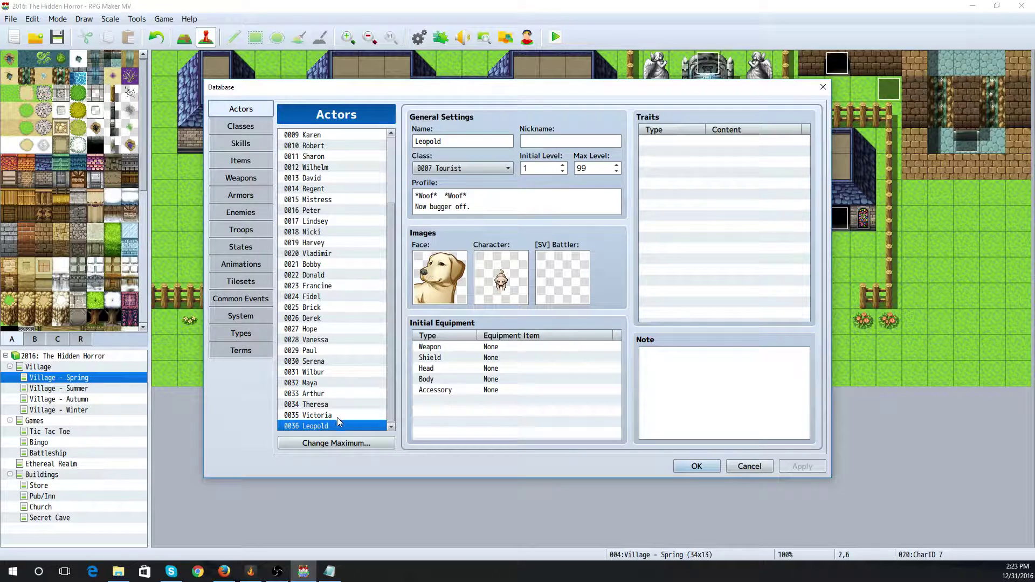
pyautogui.click(348, 446)
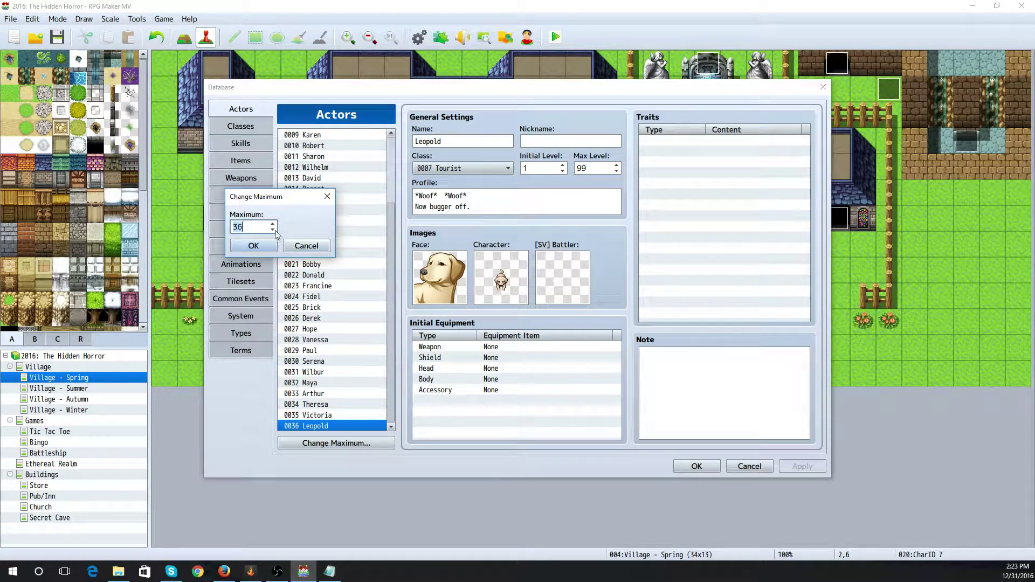
pyautogui.click(273, 224)
pyautogui.click(274, 224)
pyautogui.click(274, 224)
pyautogui.click(274, 224)
pyautogui.click(254, 246)
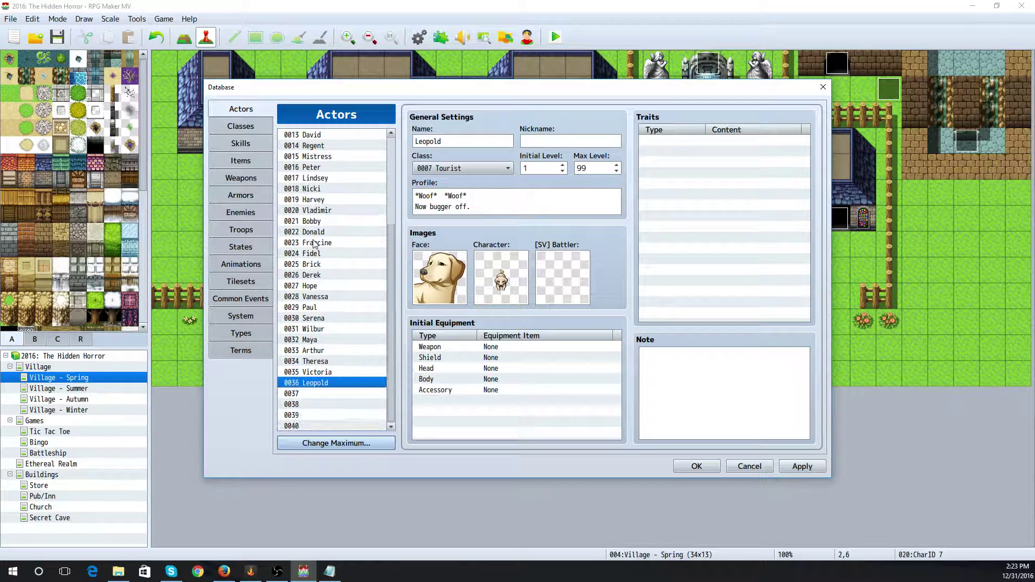
# Name actor 0037 "Mad 1" and actor 0038 "Mad 2"
pyautogui.click(315, 394)
pyautogui.click(435, 140)
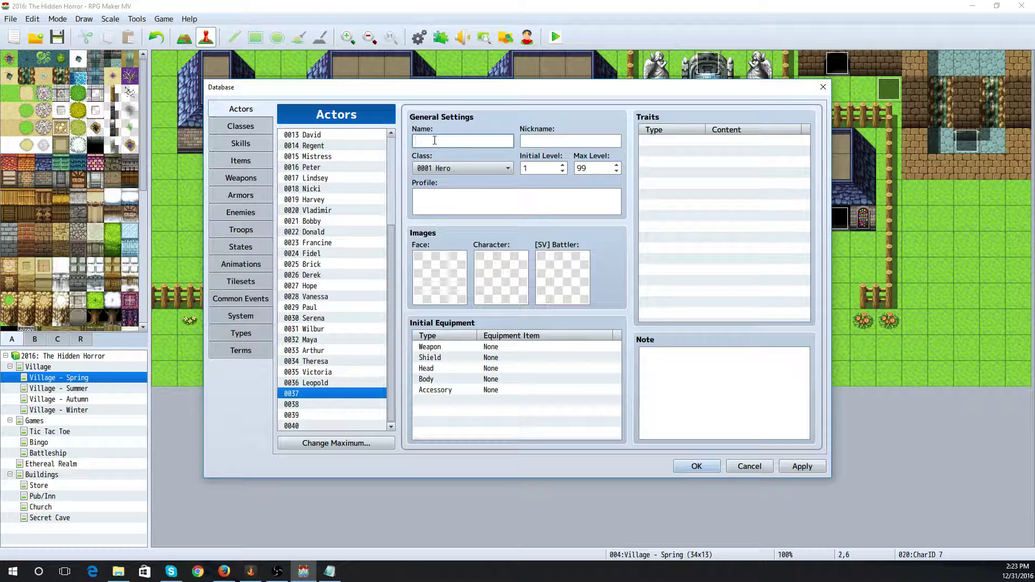
pyautogui.write('Mad 1')
pyautogui.click(324, 405)
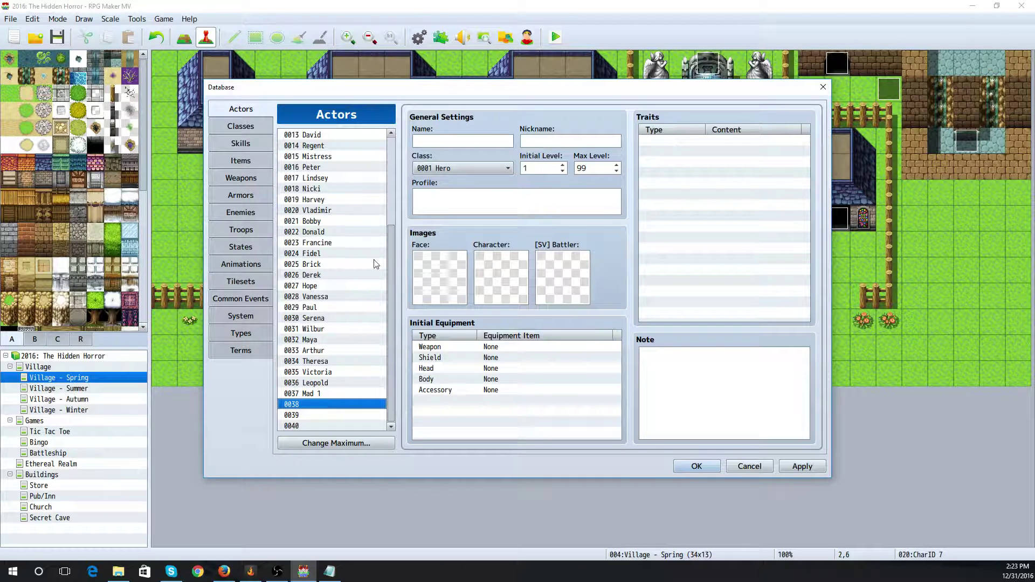
pyautogui.click(444, 140)
pyautogui.write('Mad 2')
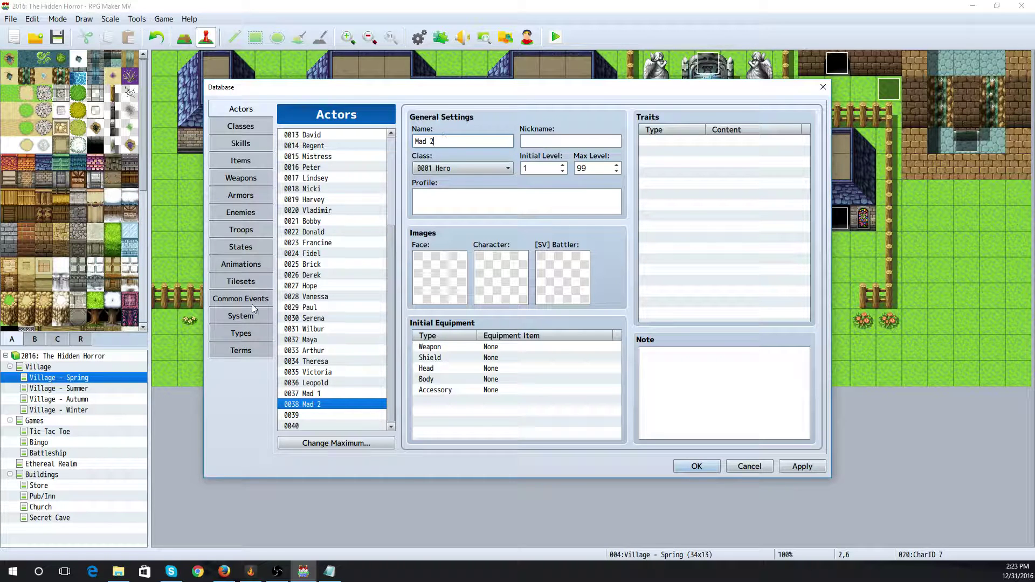
# Name actor 0039 "Mad 3" and actor 0040 "Mad 4"
pyautogui.click(300, 415)
pyautogui.click(441, 141)
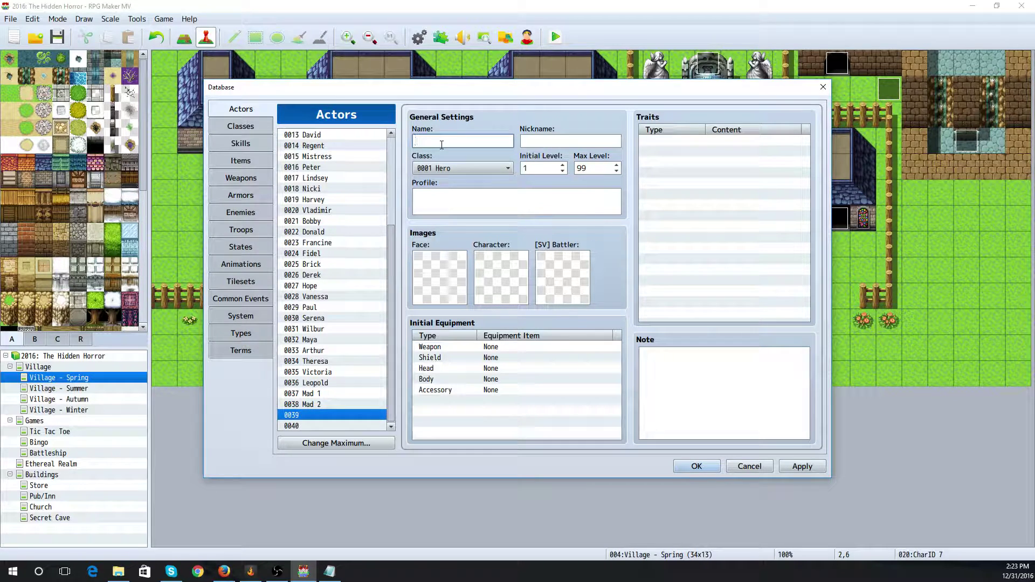
pyautogui.write('Mad 3')
pyautogui.click(311, 426)
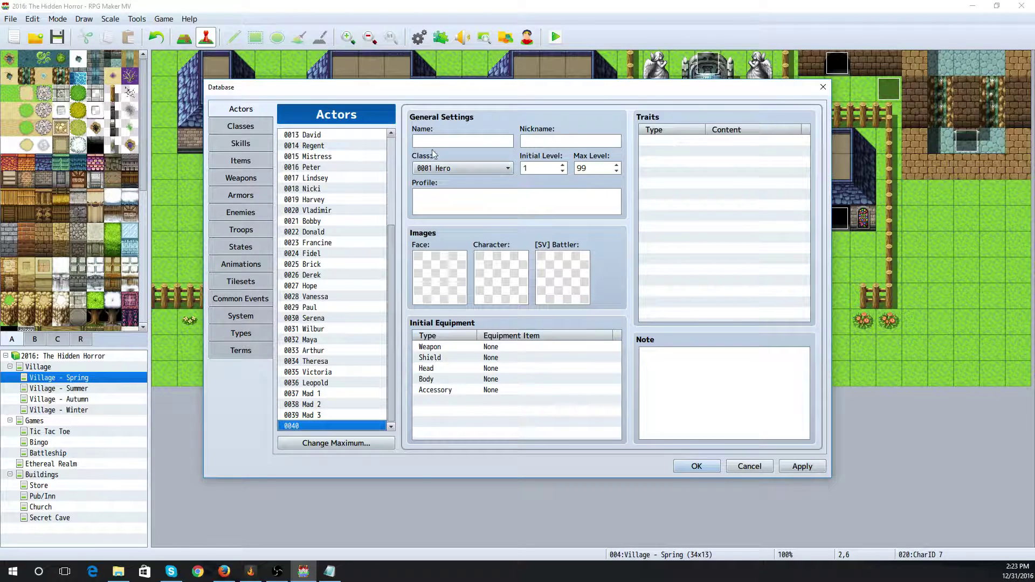
pyautogui.click(437, 141)
pyautogui.write('Mad ')
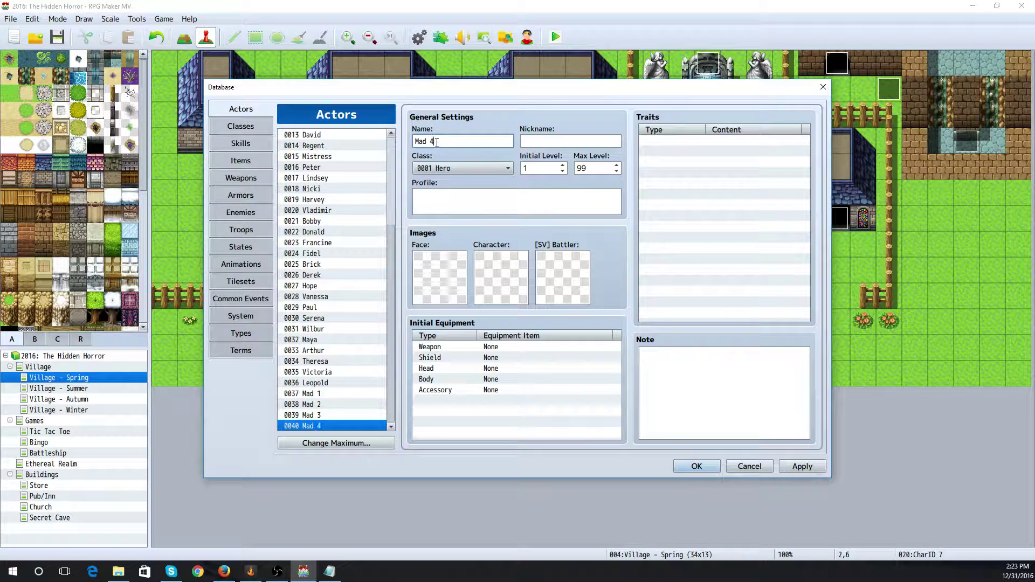
pyautogui.write('4')
# Write the profile text of actor Mad 1: "Eggs. Eggs within eggs. So many eggs!"
pyautogui.click(337, 372)
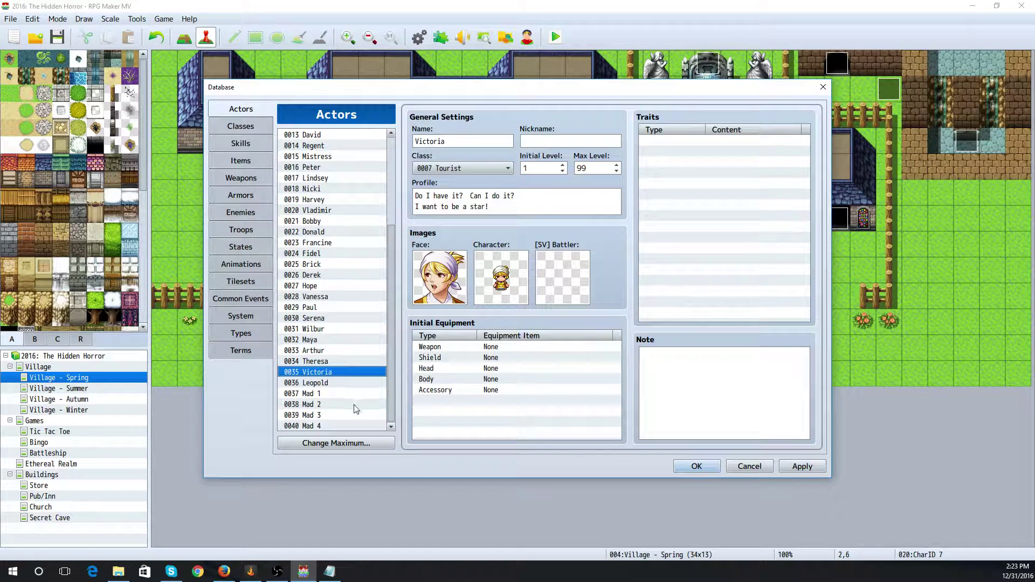
pyautogui.click(336, 394)
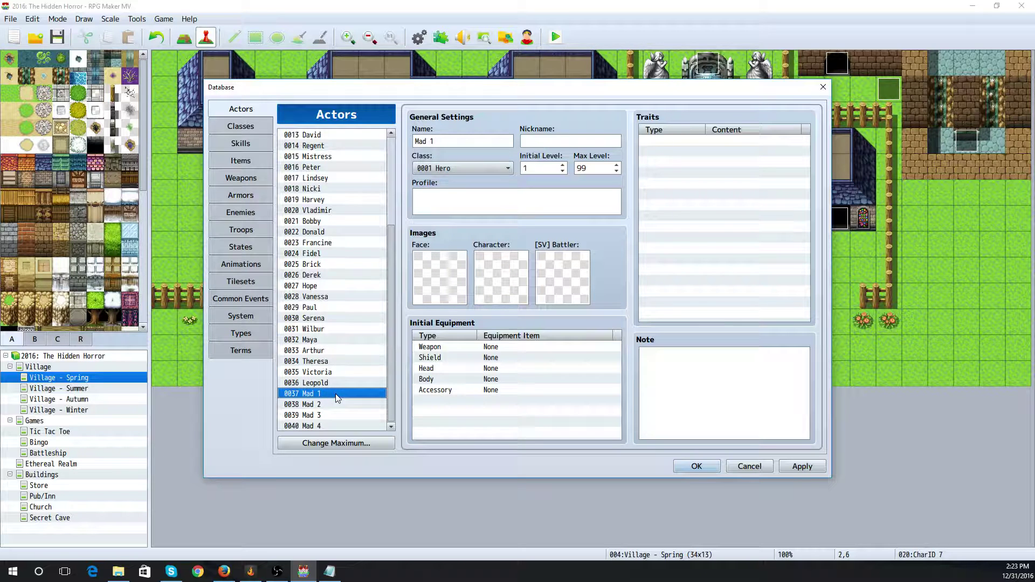
pyautogui.click(483, 201)
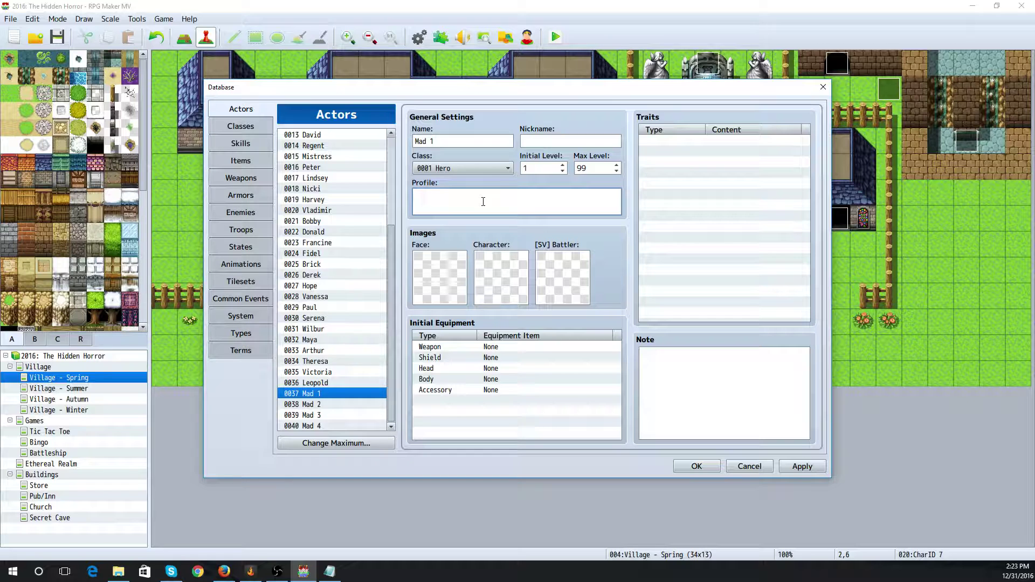
pyautogui.write('Eggs.')
pyautogui.write('.  Eggs')
pyautogui.write(' within eggs')
pyautogui.write('. So many eggs!')
# Write "It's a lie. It's all a lie!" as the profile text of actor Mad 2
pyautogui.click(338, 405)
pyautogui.click(455, 211)
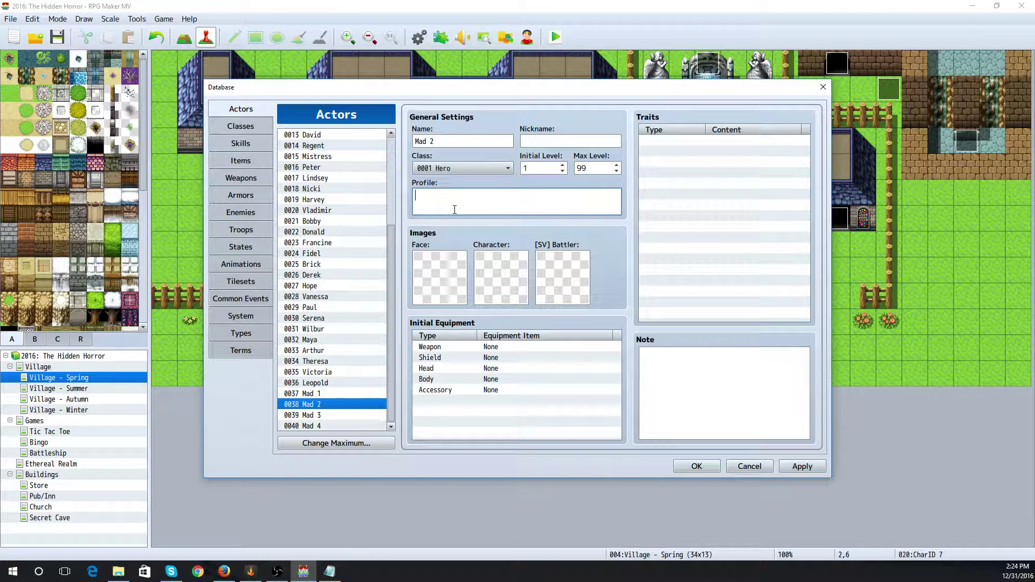
pyautogui.write("It's a lie.  It's all a lie!")
# Add a second line to Mad 2's profile that begins "This whole world" and ends with "lie!"
pyautogui.click(323, 415)
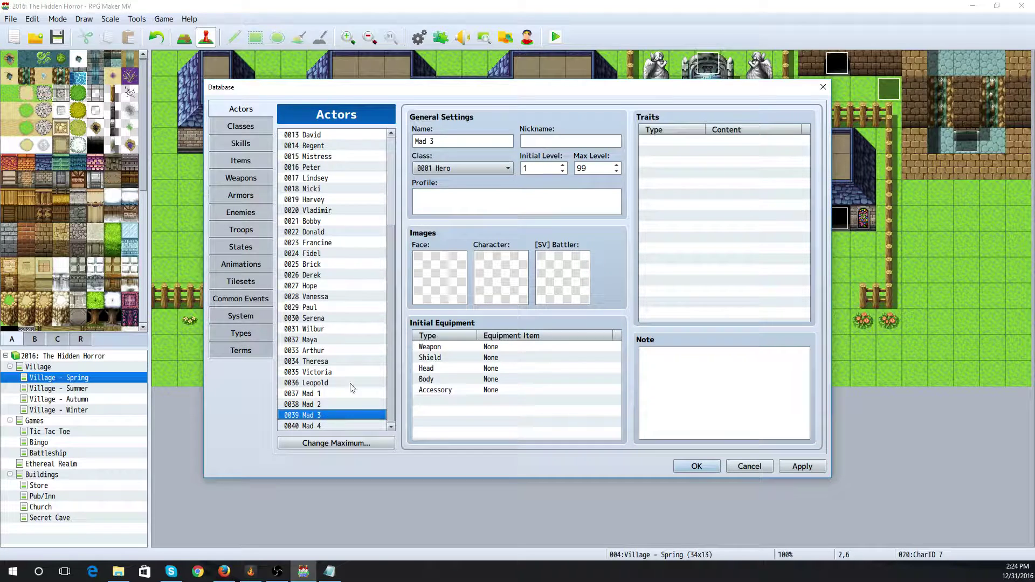
pyautogui.click(418, 210)
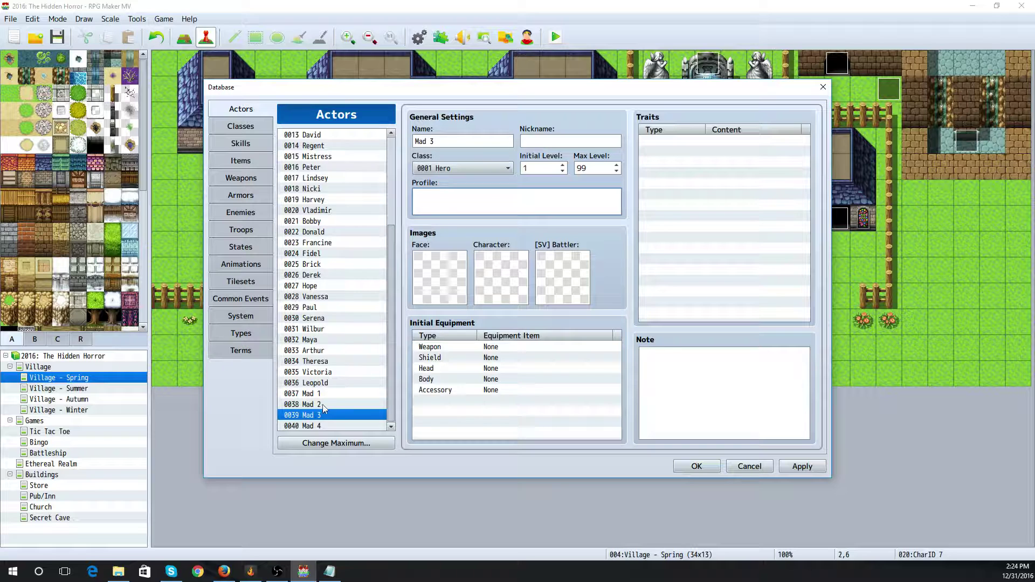
pyautogui.click(324, 404)
pyautogui.click(420, 212)
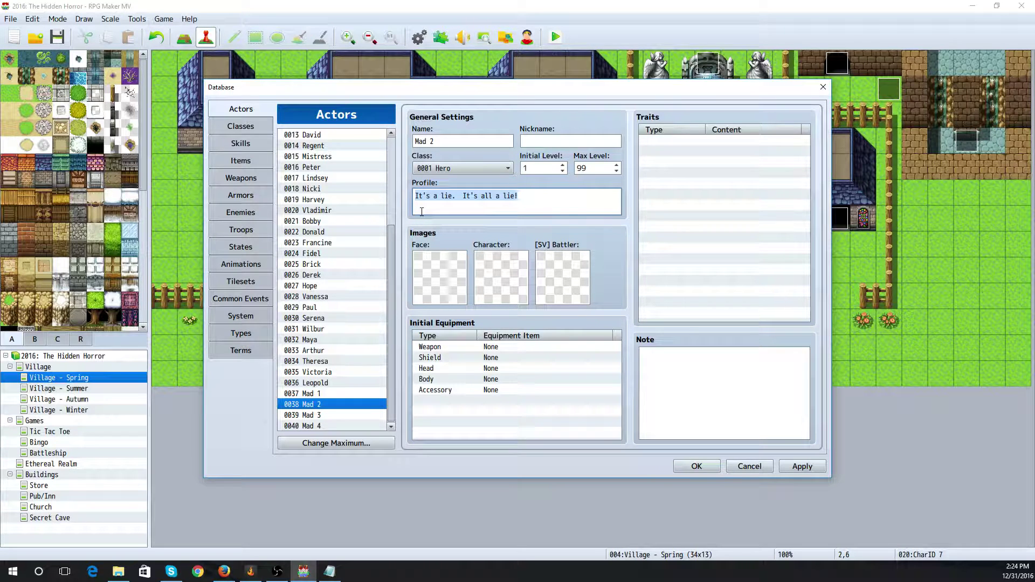
pyautogui.click(424, 212)
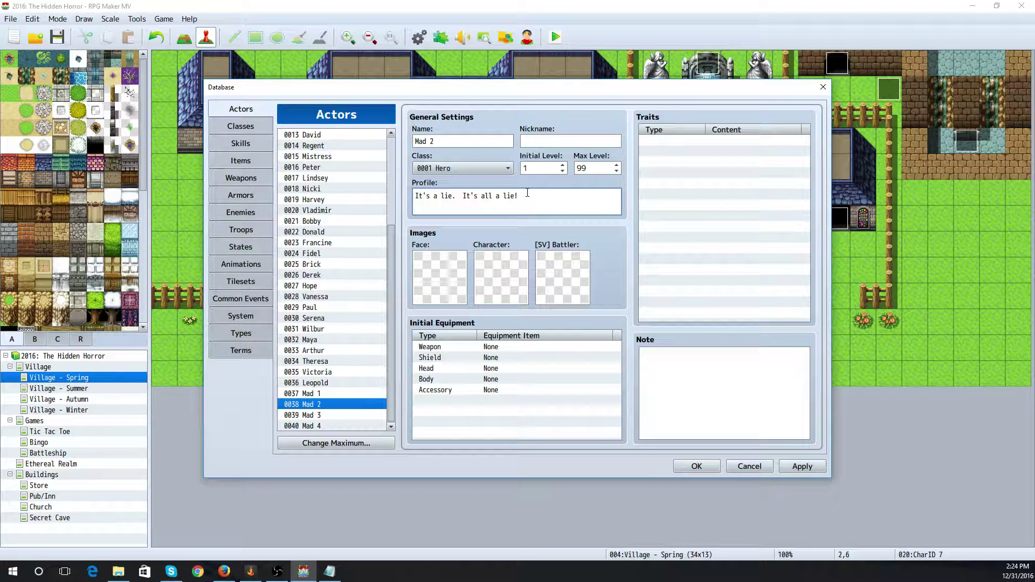
pyautogui.press('Return')
pyautogui.write('This whole world')
pyautogui.write('lie!')
# Write Mad 3's profile in two lines: "The end..." and "I've seen the end, and it is upon us all!"
pyautogui.click(338, 416)
pyautogui.click(442, 202)
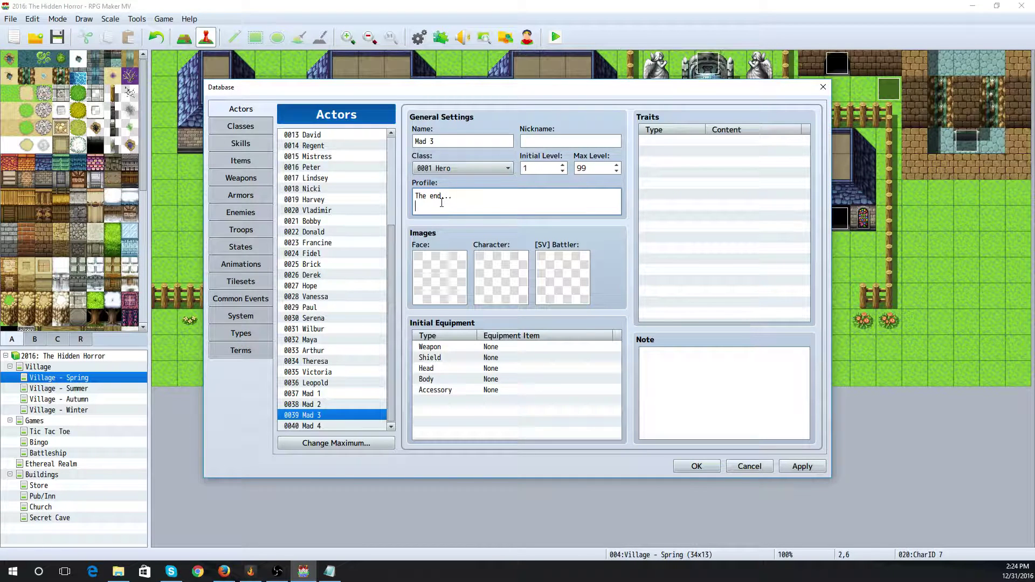
pyautogui.write('en the end, and it is upon us a')
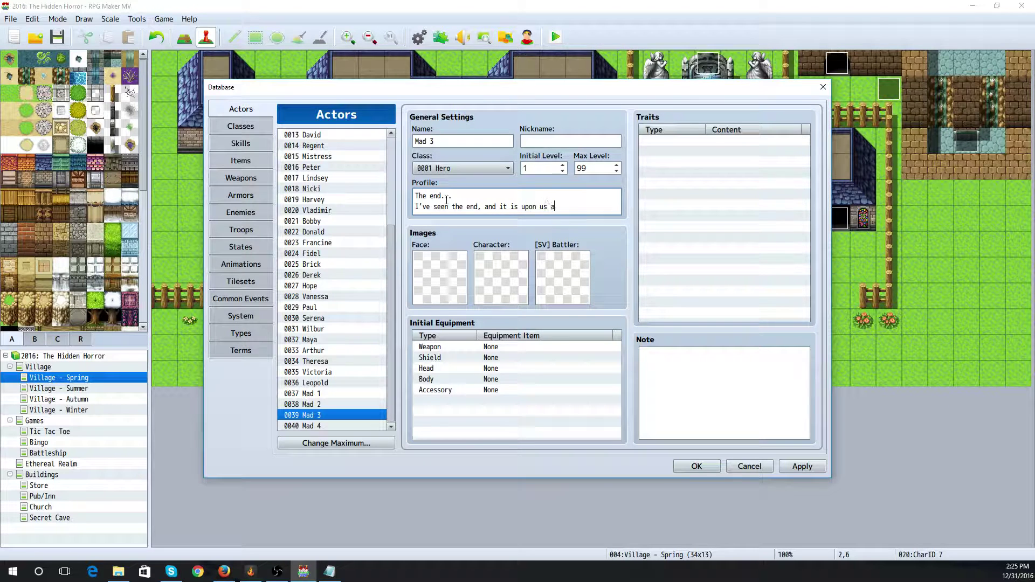
pyautogui.write('ll!')
# Write Mad 4's profile, "Chickens? Chickens? Where are the chickens?" and "We can't make no pudding if we no have no chickens.", and save the database
pyautogui.click(323, 426)
pyautogui.click(439, 208)
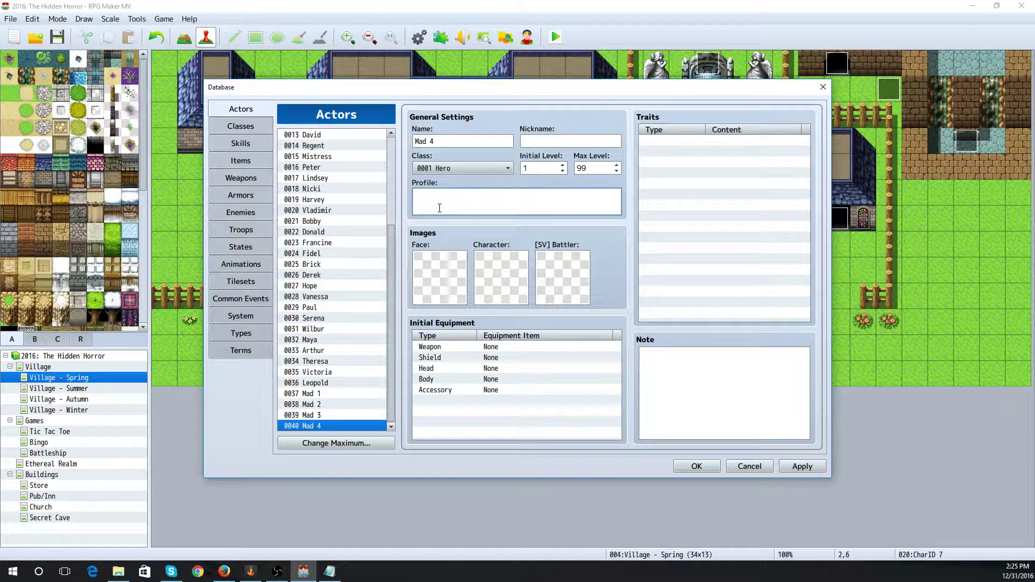
pyautogui.write('Chickens?  Chickens?  Where are the chickens? ')
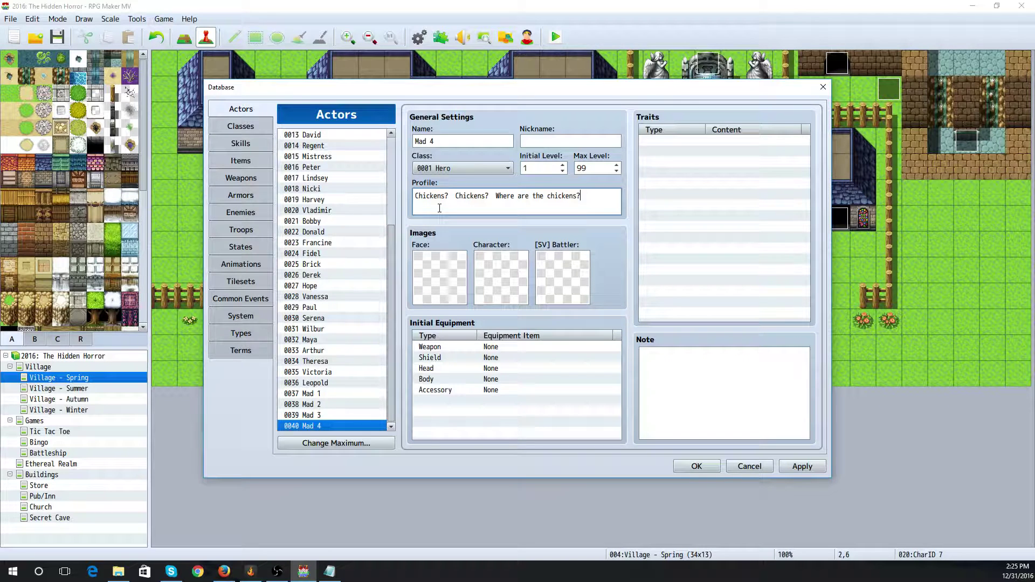
pyautogui.write("We can't make no pudding if we n")
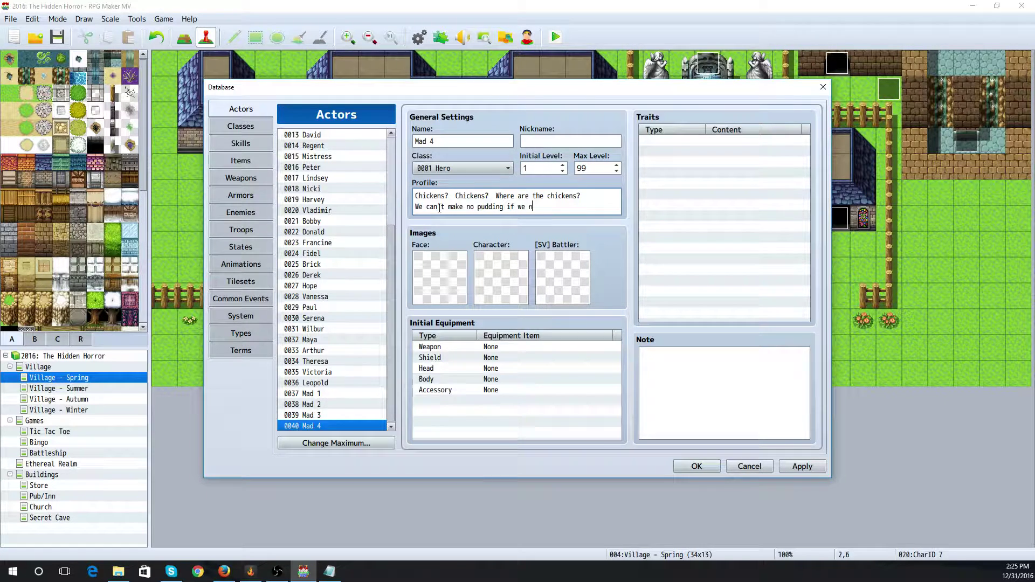
pyautogui.write('o have no chickens.')
pyautogui.click(696, 467)
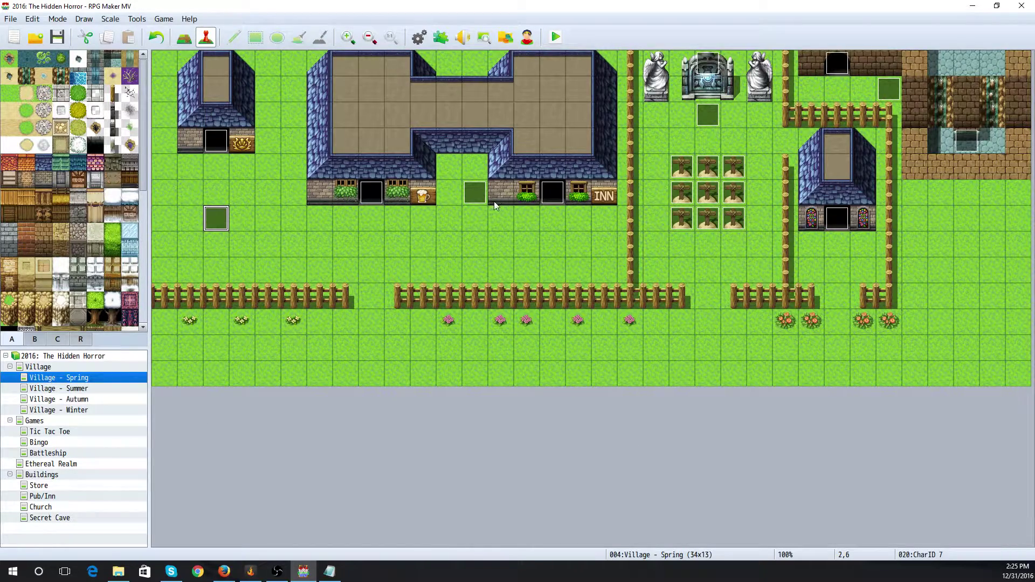
# Add a Control Switches command at the end of the Holy Spirit event that turns 0015 CharID 6 Mad ON
pyautogui.doubleClick(702, 63)
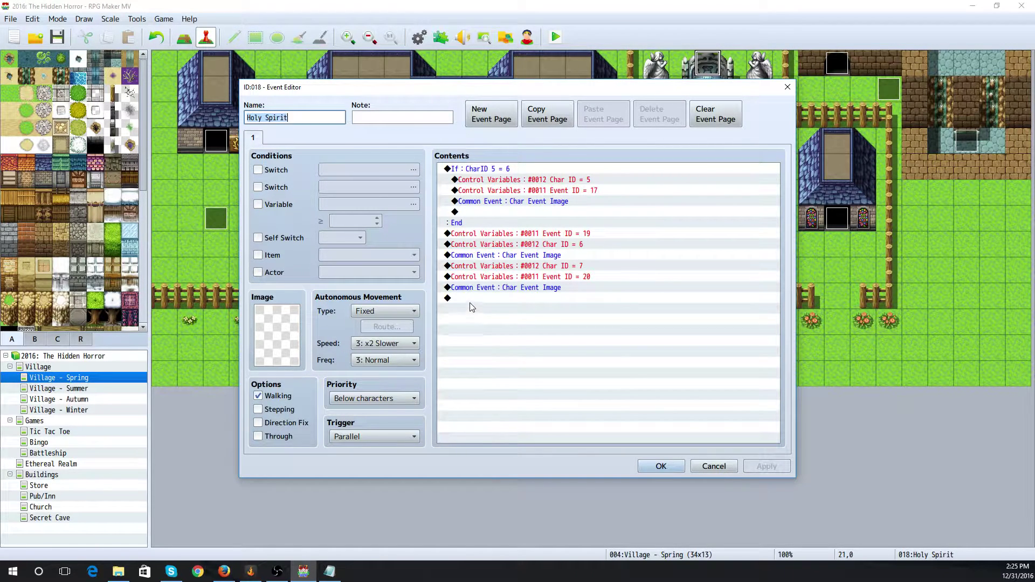
pyautogui.doubleClick(471, 299)
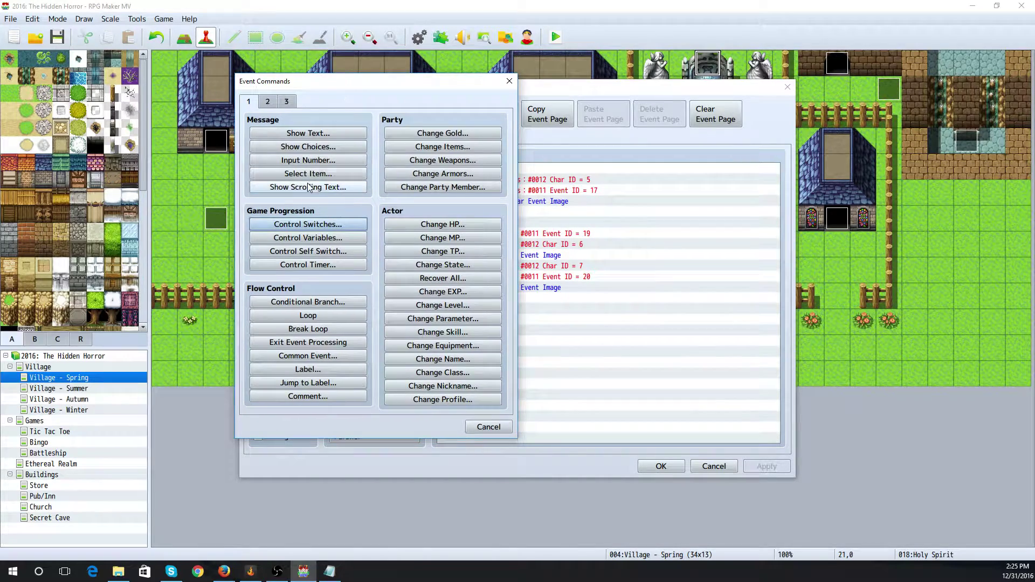
pyautogui.click(309, 223)
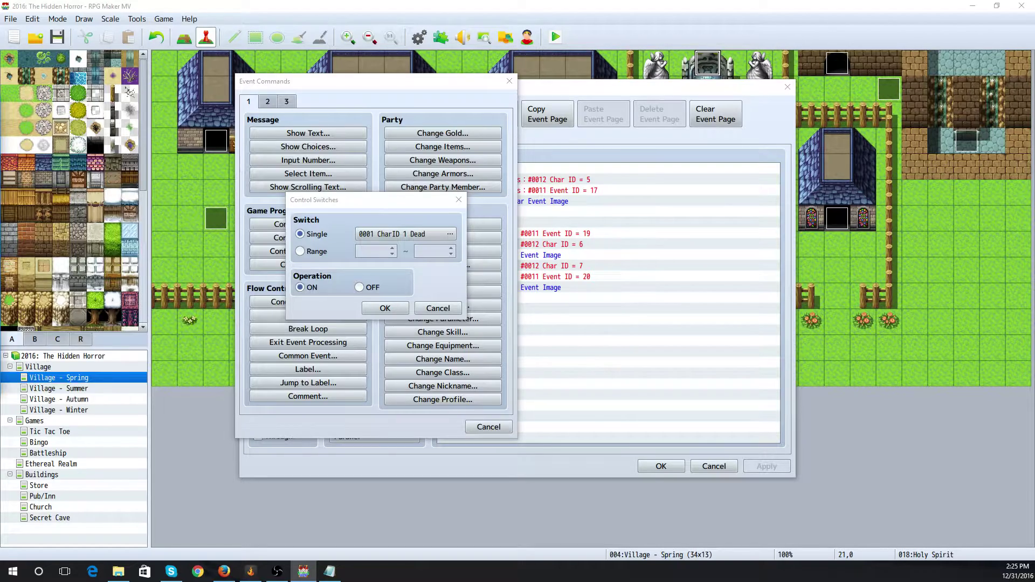
pyautogui.moveTo(0, 110); pyautogui.dragTo(268, 106)
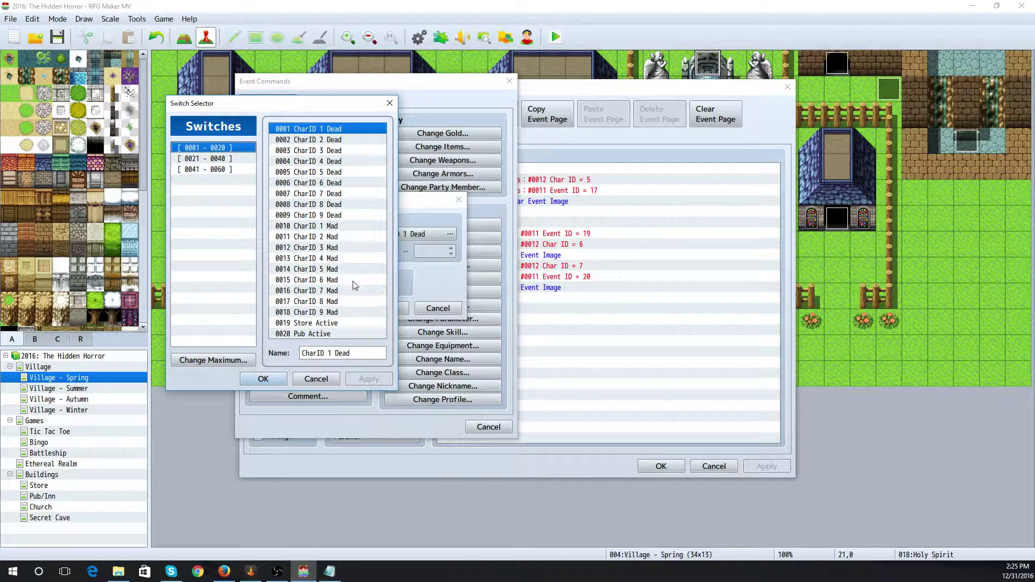
pyautogui.click(337, 280)
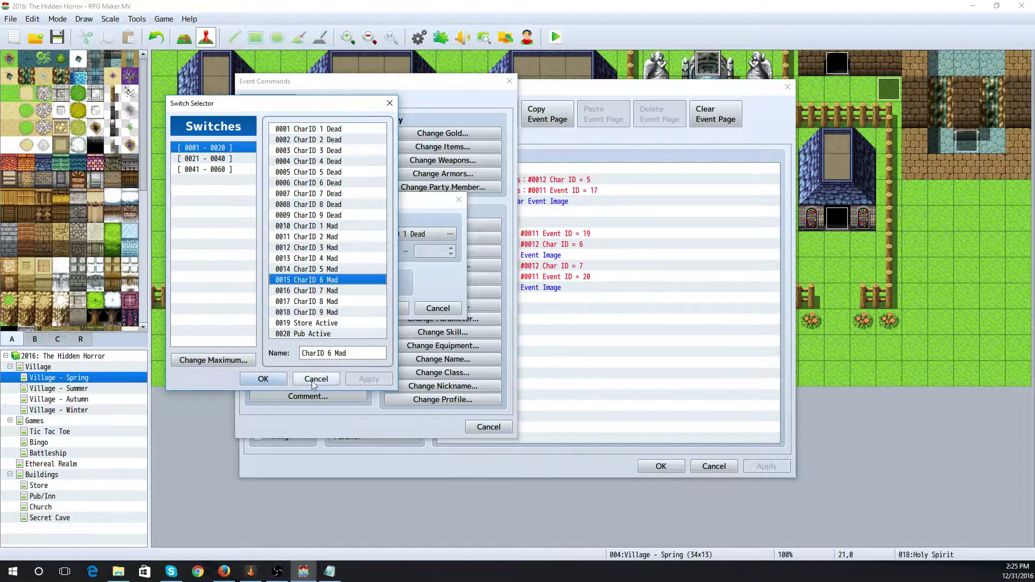
pyautogui.click(264, 379)
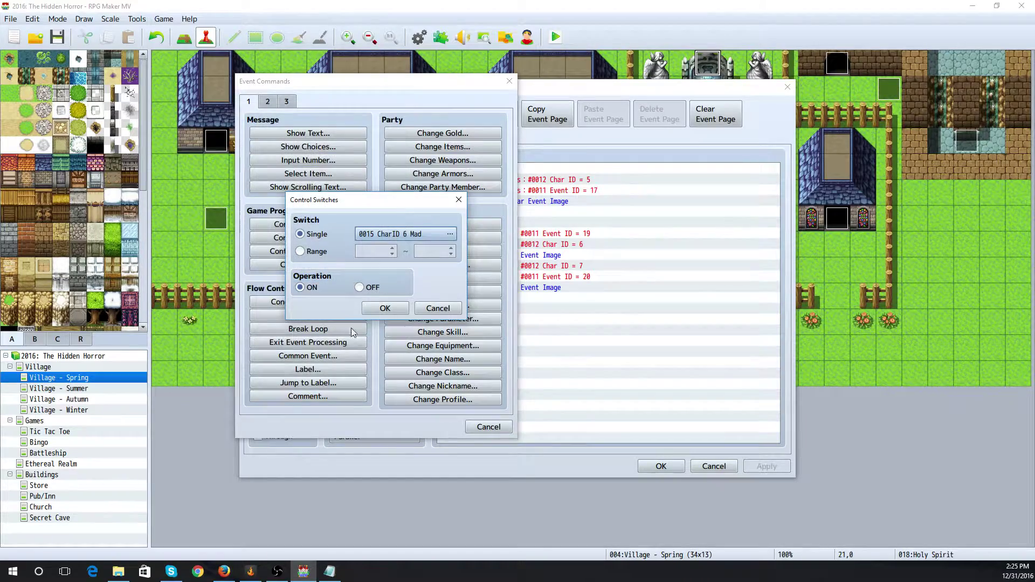
pyautogui.click(384, 308)
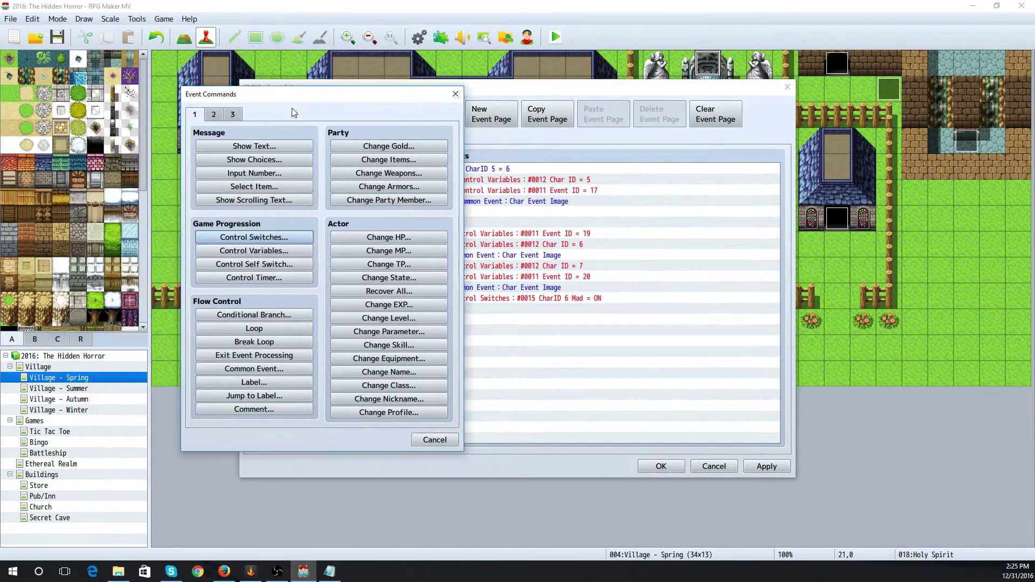
# Add a second switch command turning 0016 CharID 7 Mad ON to the Holy Spirit event and save the event
pyautogui.click(266, 238)
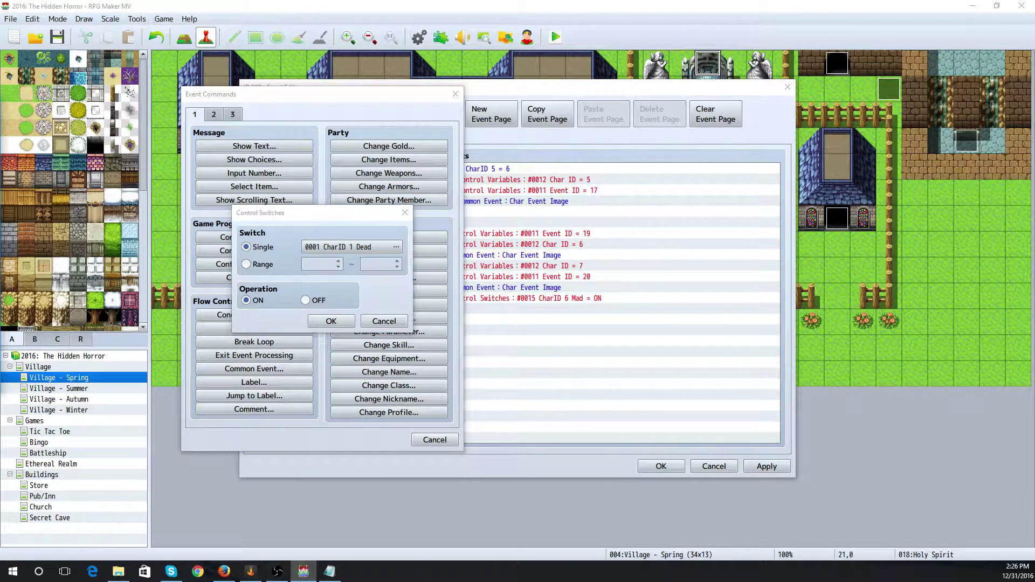
pyautogui.click(397, 247)
pyautogui.click(345, 286)
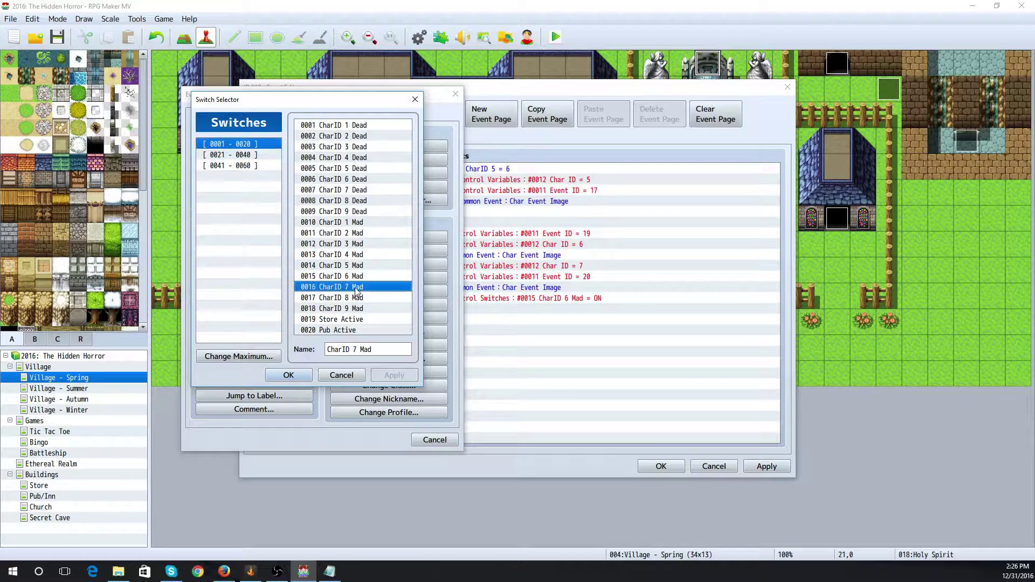
pyautogui.click(289, 375)
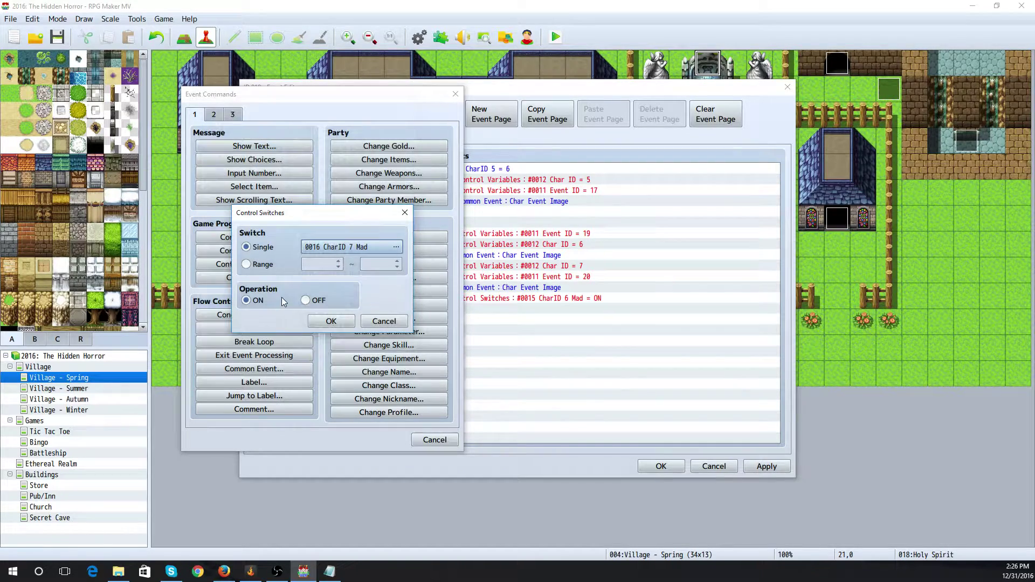
pyautogui.click(338, 323)
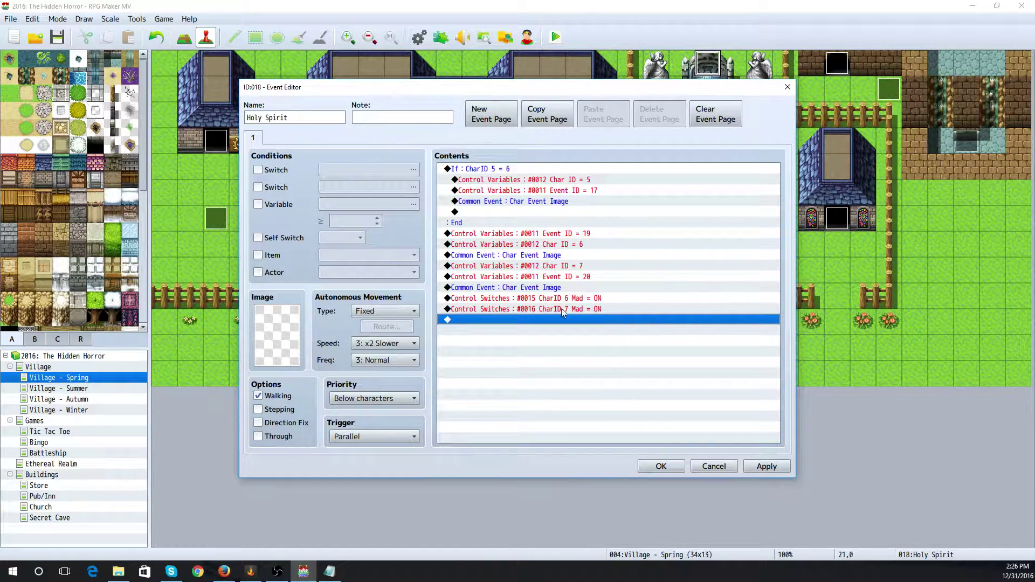
pyautogui.click(657, 468)
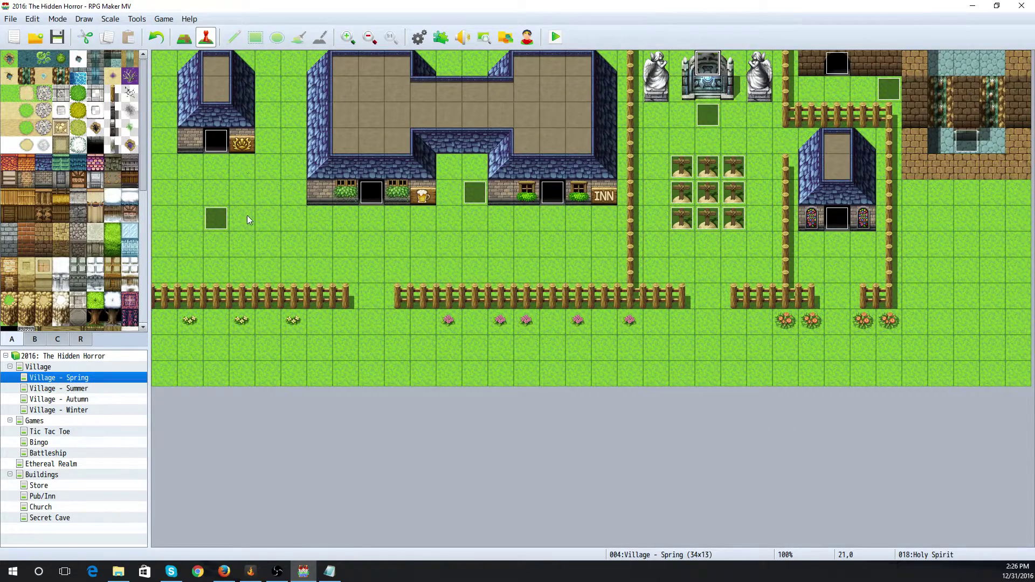
# Insert a conditional branch with an Else branch at the start of the CharID 7 event, checking that switch 0016 CharID 7 Mad is ON
pyautogui.doubleClick(215, 218)
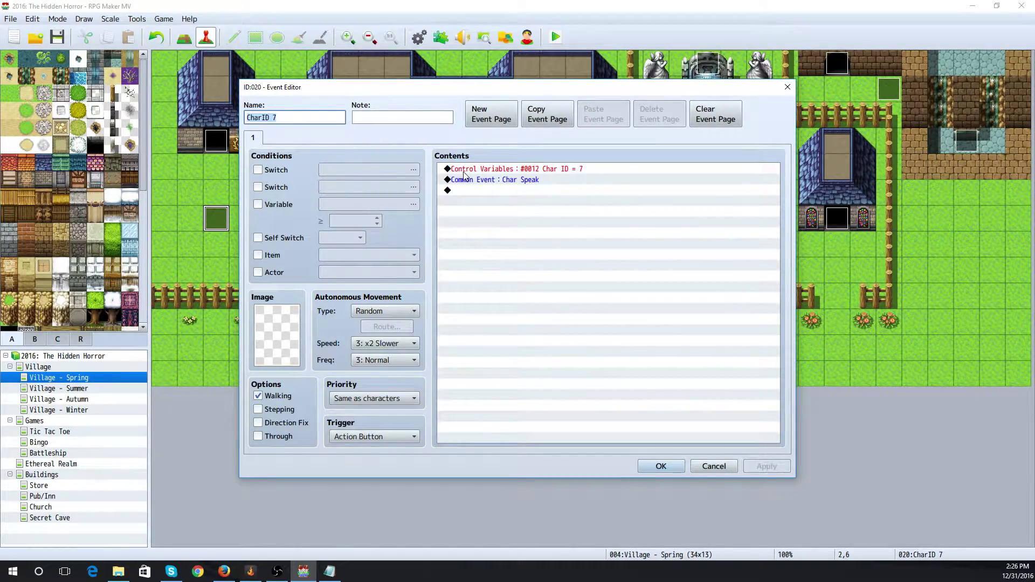
pyautogui.doubleClick(463, 171)
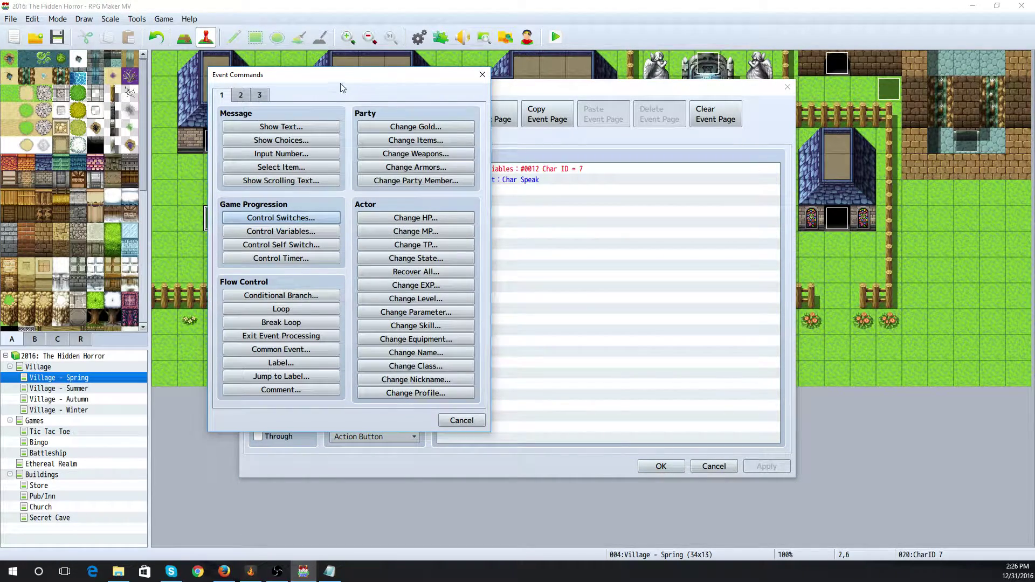
pyautogui.moveTo(297, 75); pyautogui.dragTo(339, 142)
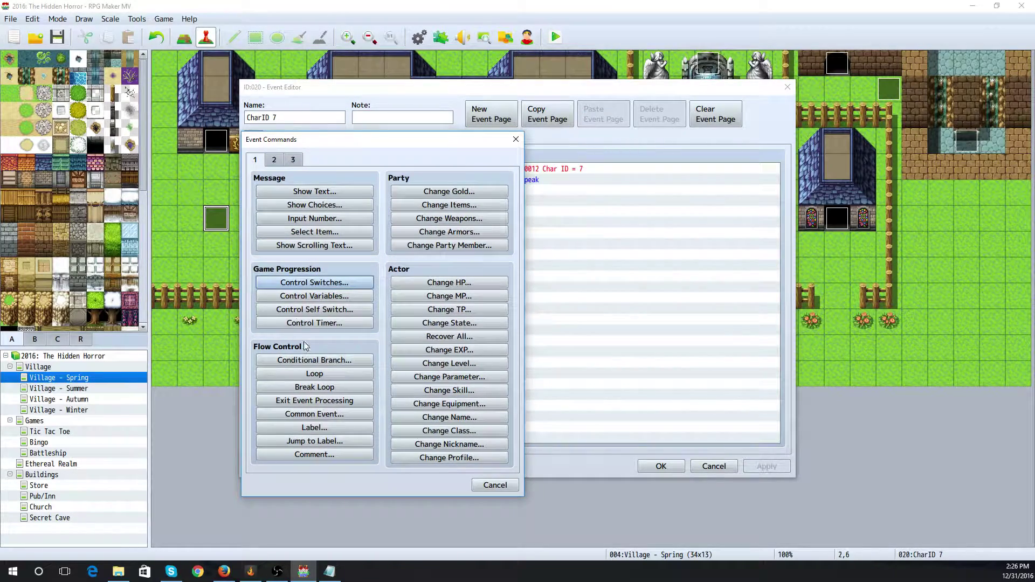
pyautogui.click(314, 360)
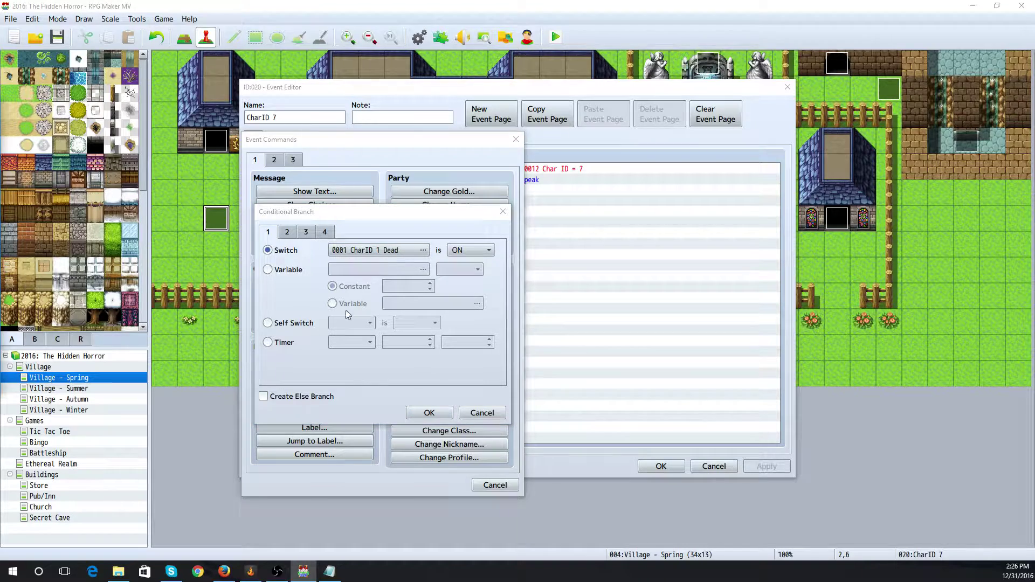
pyautogui.moveTo(0, 100); pyautogui.dragTo(246, 98)
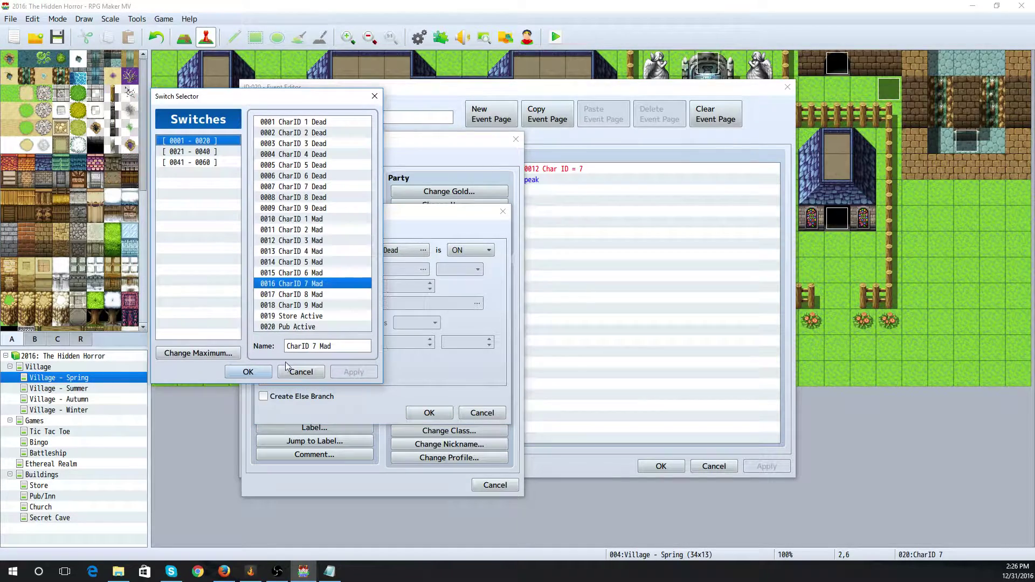
pyautogui.click(249, 371)
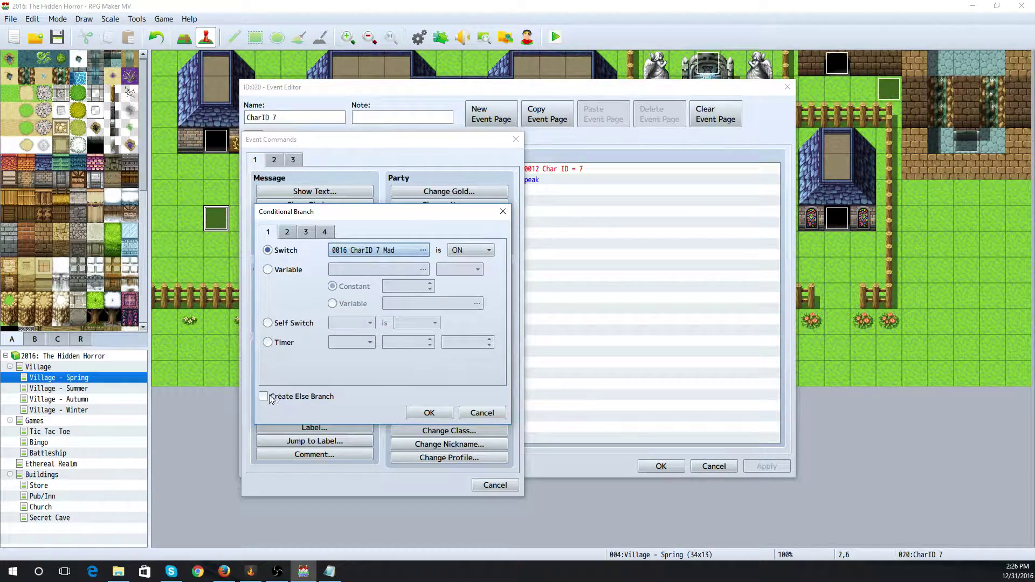
pyautogui.click(264, 397)
pyautogui.click(429, 413)
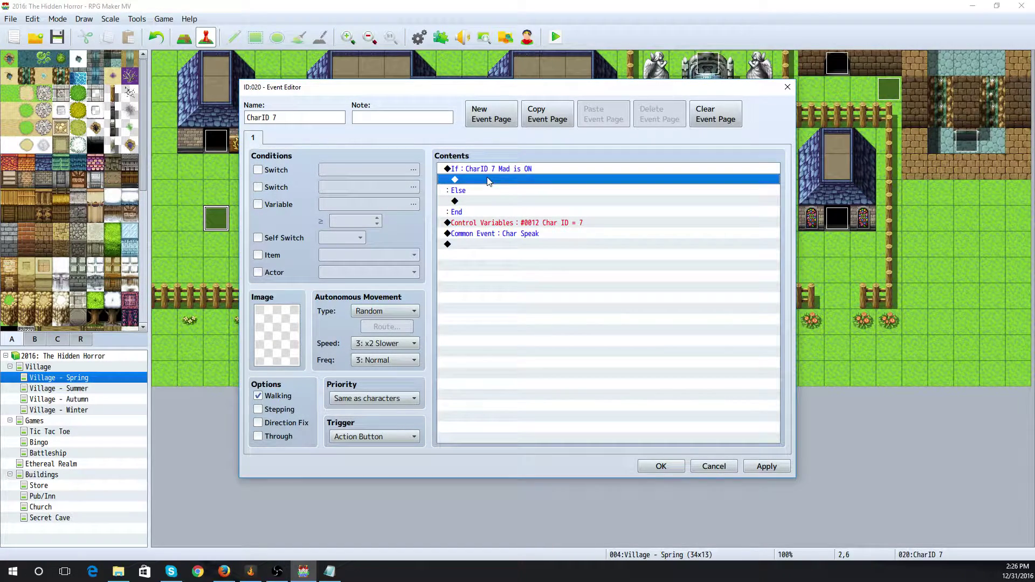
# Move the Control Variables command that sets Char ID to 7 above the conditional branch
pyautogui.doubleClick(488, 179)
pyautogui.click(481, 226)
pyautogui.moveTo(506, 224); pyautogui.dragTo(510, 170)
pyautogui.click(501, 222)
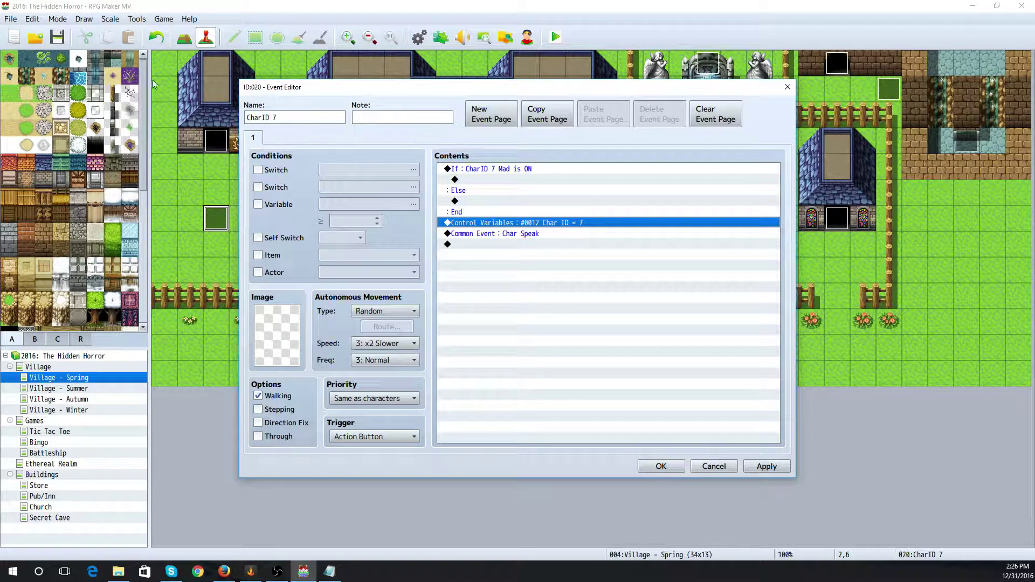
pyautogui.rightClick(476, 222)
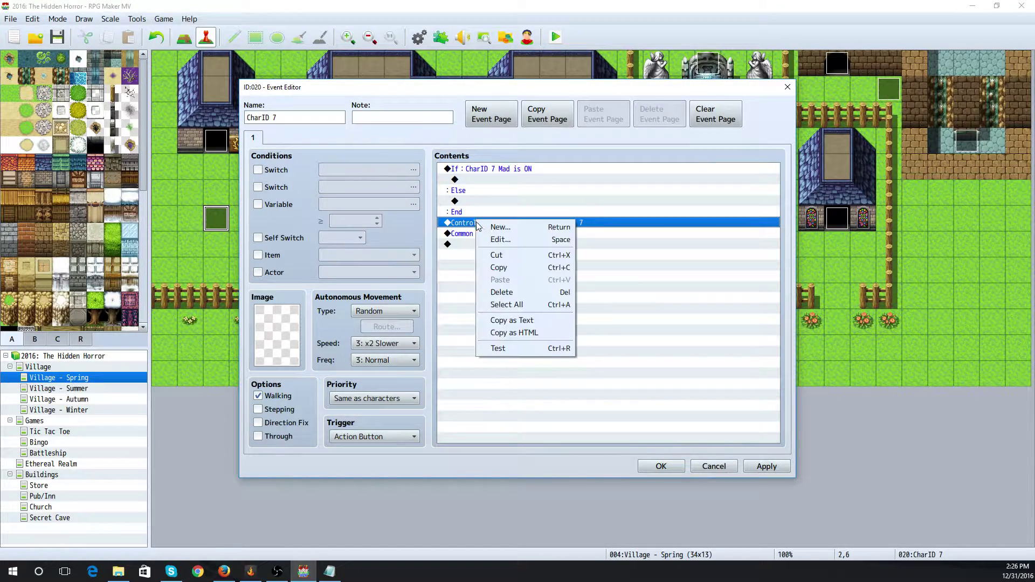
pyautogui.click(497, 253)
pyautogui.click(448, 170)
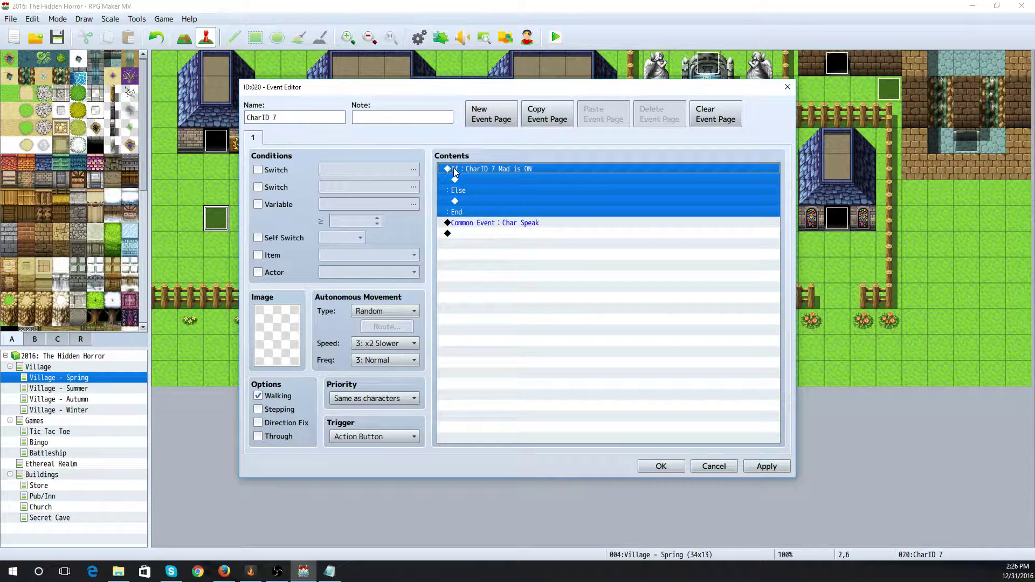
pyautogui.rightClick(468, 168)
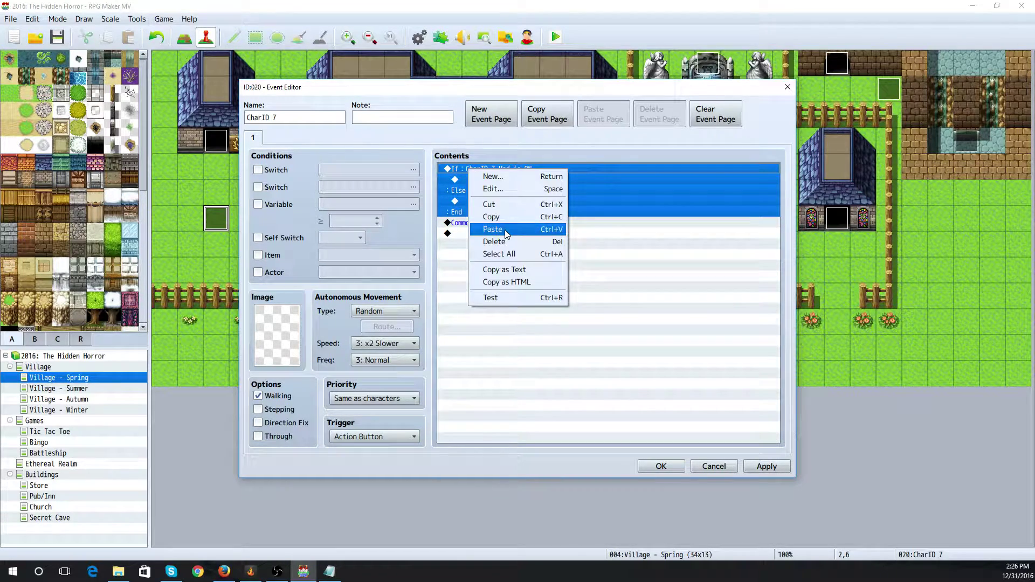
pyautogui.click(492, 229)
# Add a call to common event 0012 inside the branch for CharID 7 Mad being ON
pyautogui.click(493, 192)
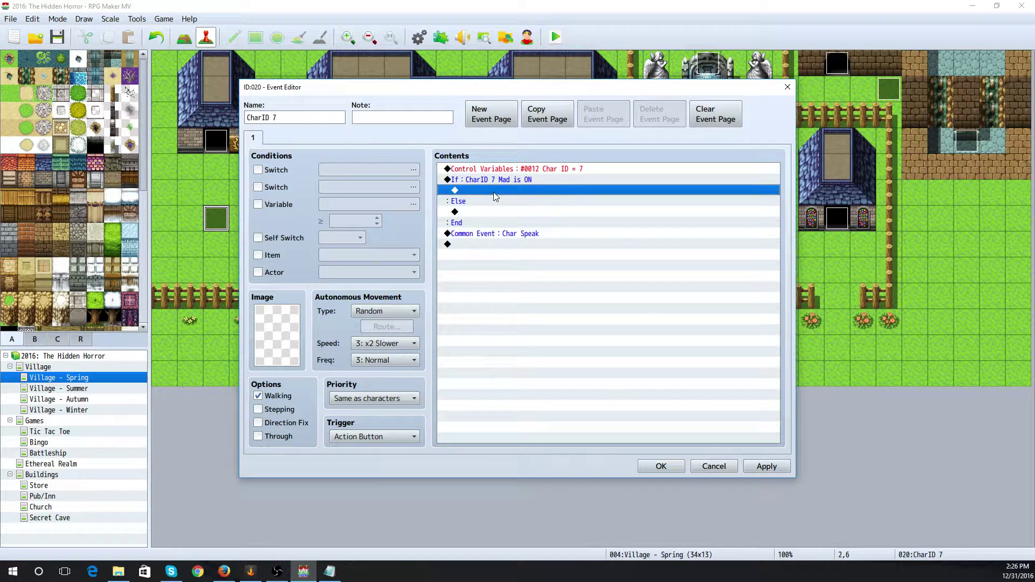
pyautogui.doubleClick(493, 193)
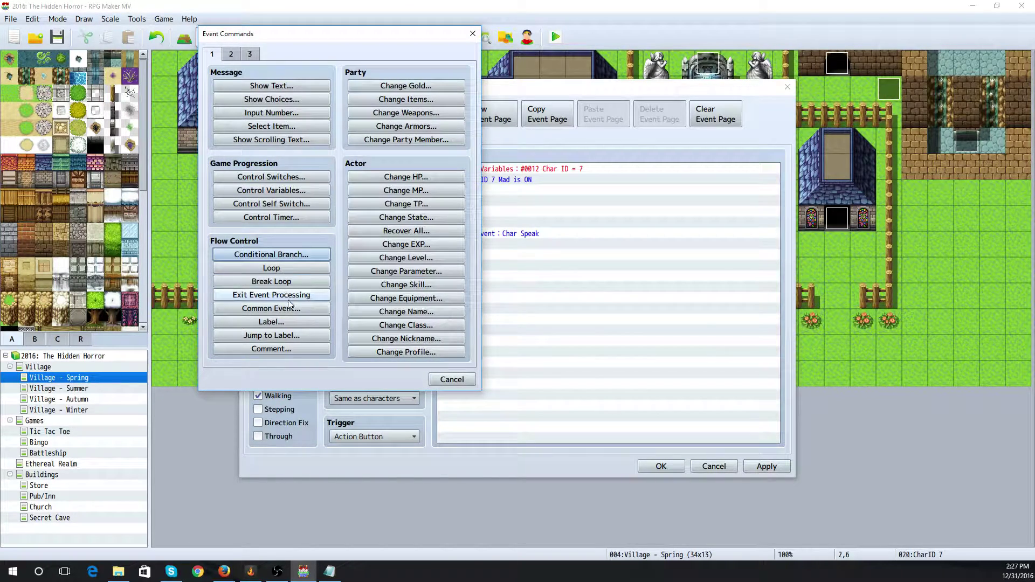
pyautogui.click(291, 308)
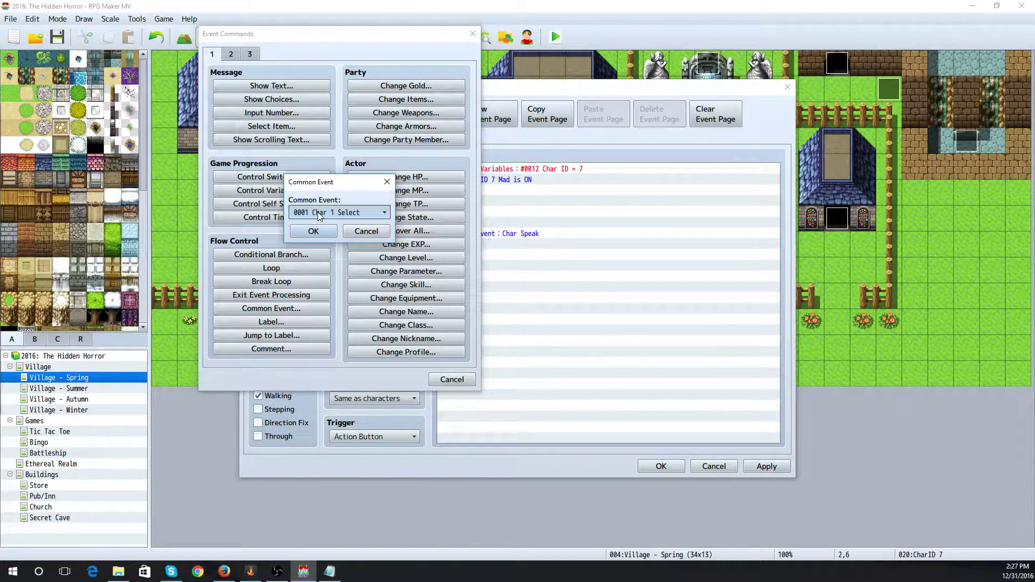
pyautogui.click(319, 213)
pyautogui.click(340, 363)
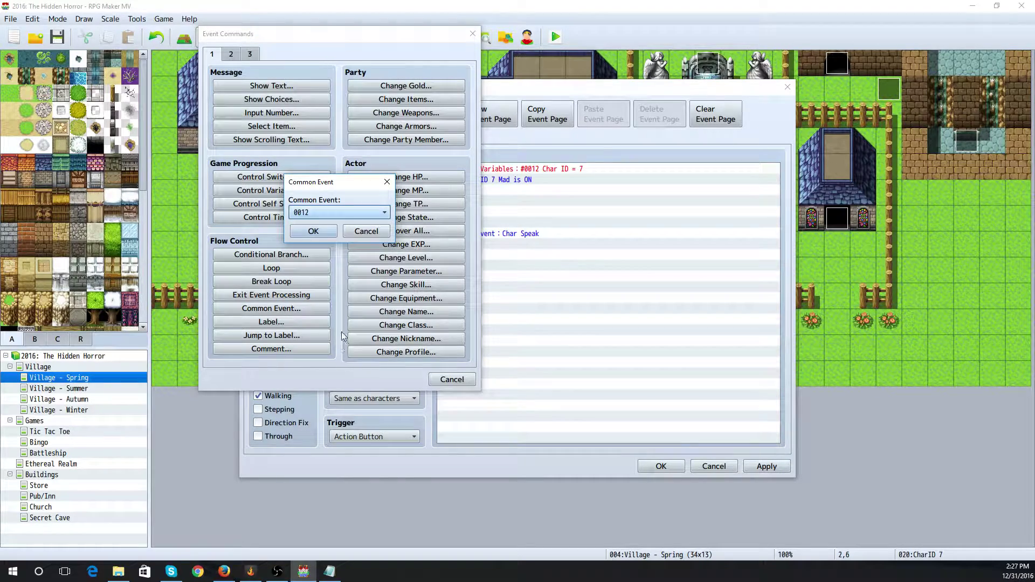
pyautogui.click(316, 234)
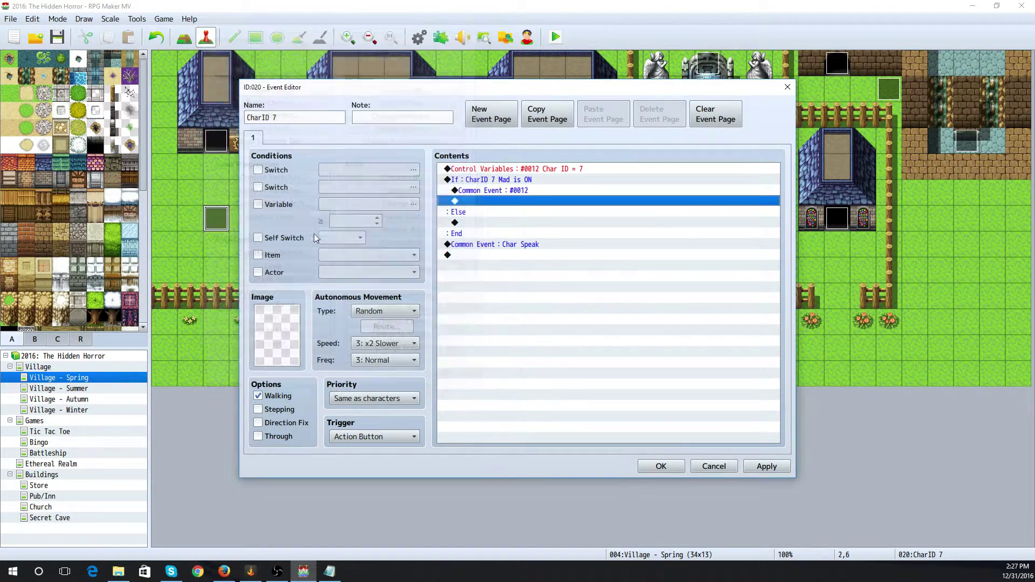
# Move the Char Speak common event call into the Else branch and save the CharID 7 event
pyautogui.click(483, 246)
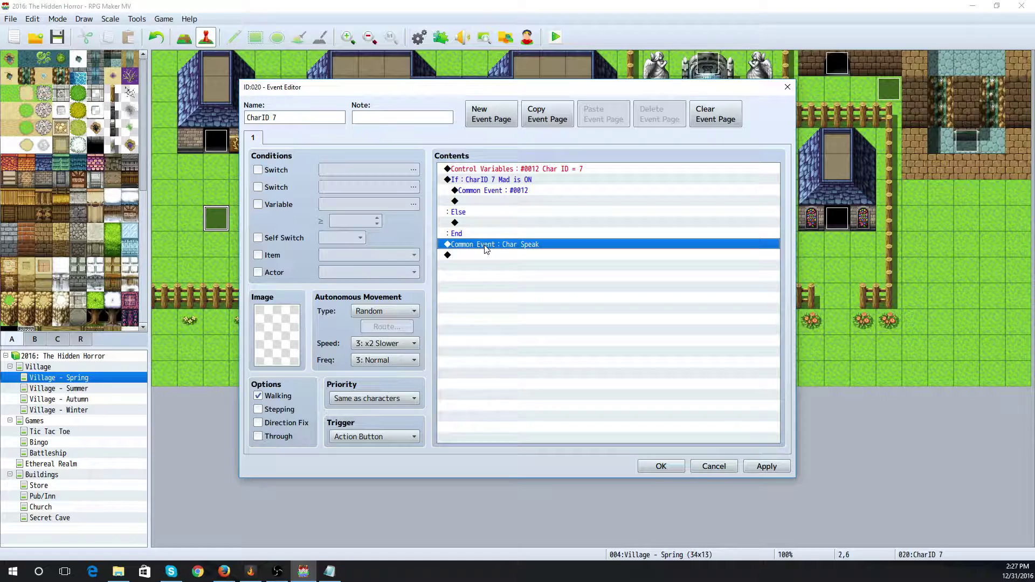
pyautogui.rightClick(486, 249)
pyautogui.click(521, 285)
pyautogui.click(484, 223)
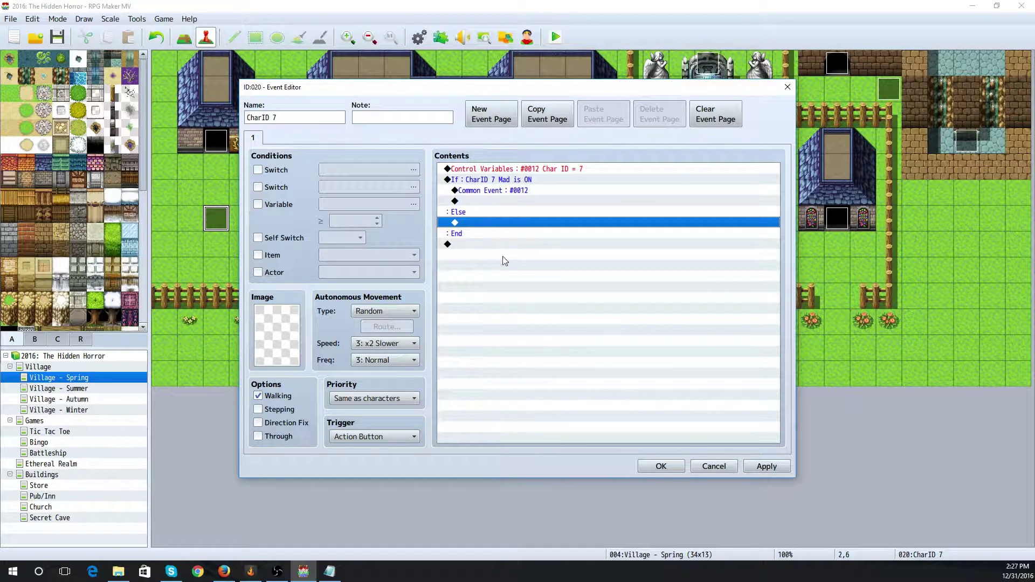
pyautogui.rightClick(488, 224)
pyautogui.click(518, 283)
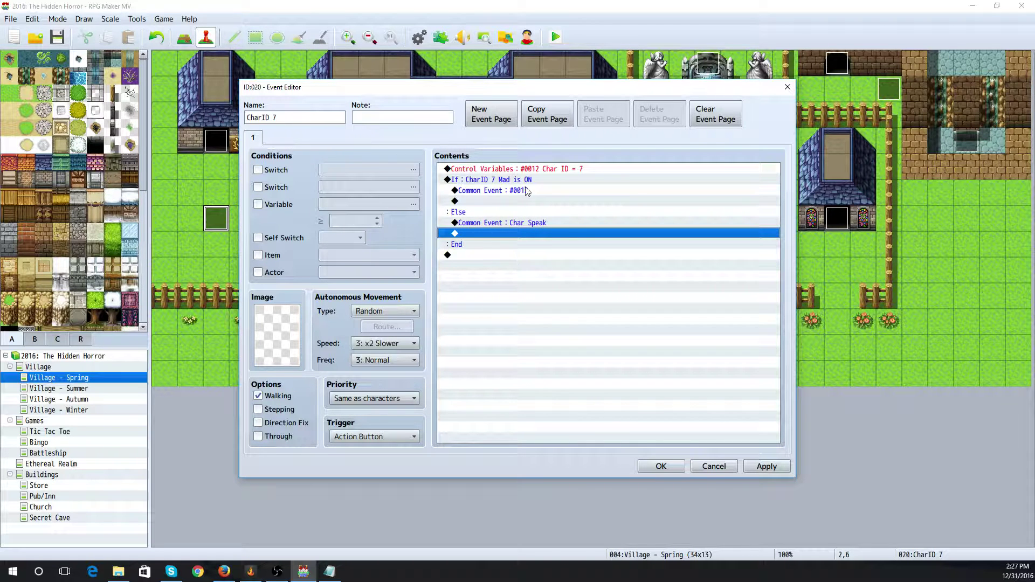
pyautogui.click(661, 467)
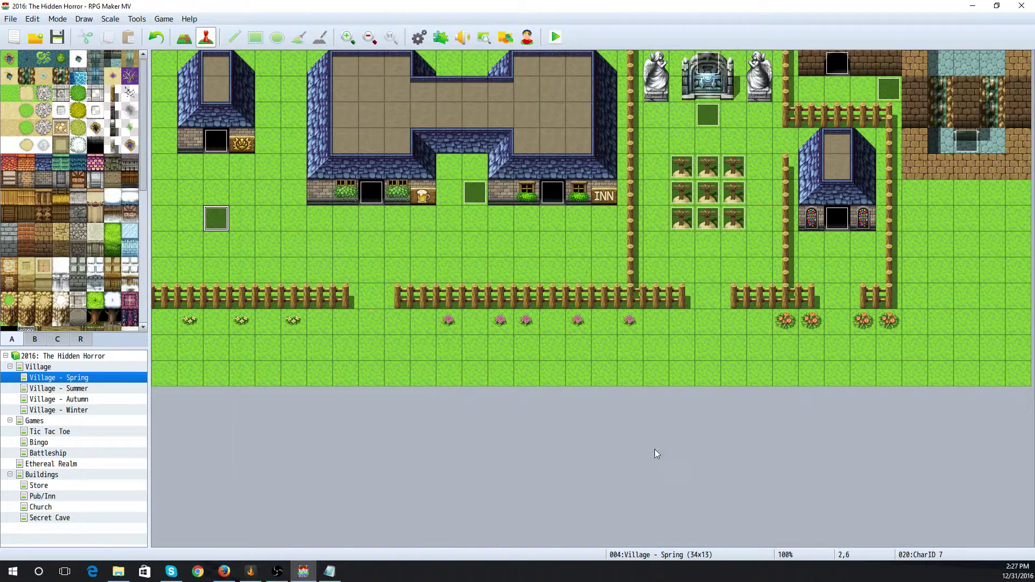
# Insert a conditional branch with an Else branch above the Char Speak call in the CharID 6 event, checking that switch 0015 CharID 6 Mad is ON
pyautogui.doubleClick(707, 116)
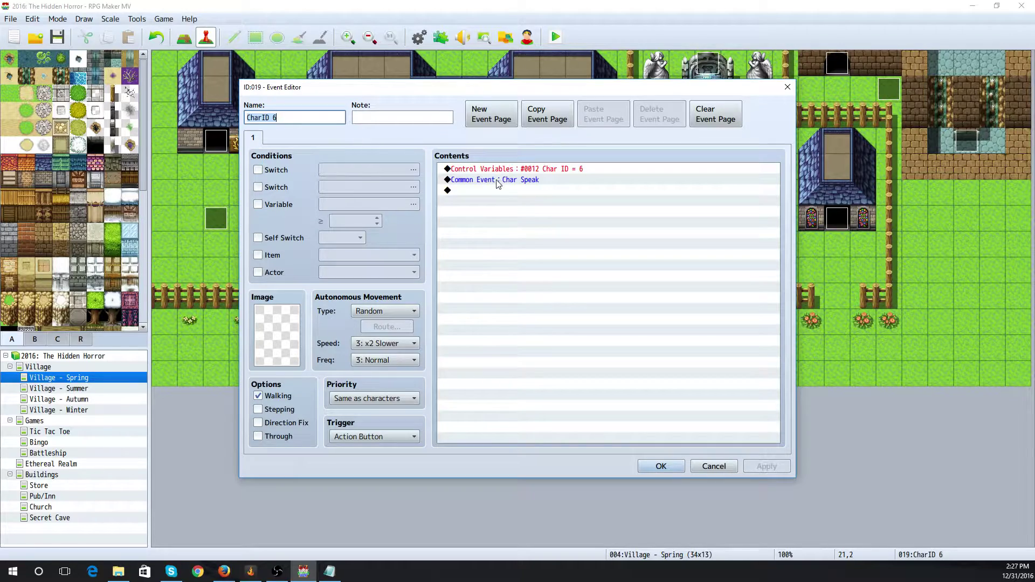
pyautogui.click(497, 183)
pyautogui.doubleClick(487, 183)
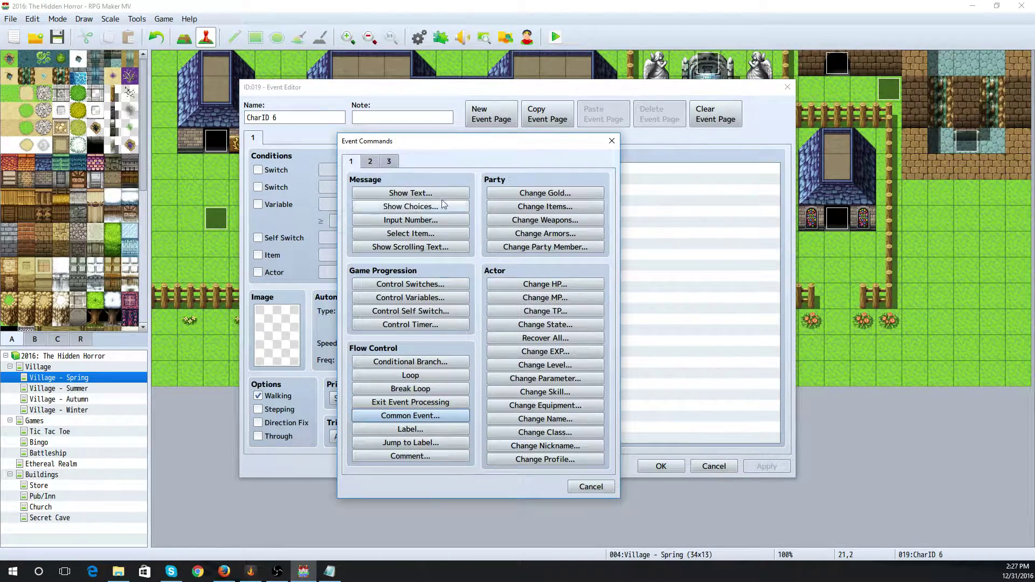
pyautogui.click(411, 362)
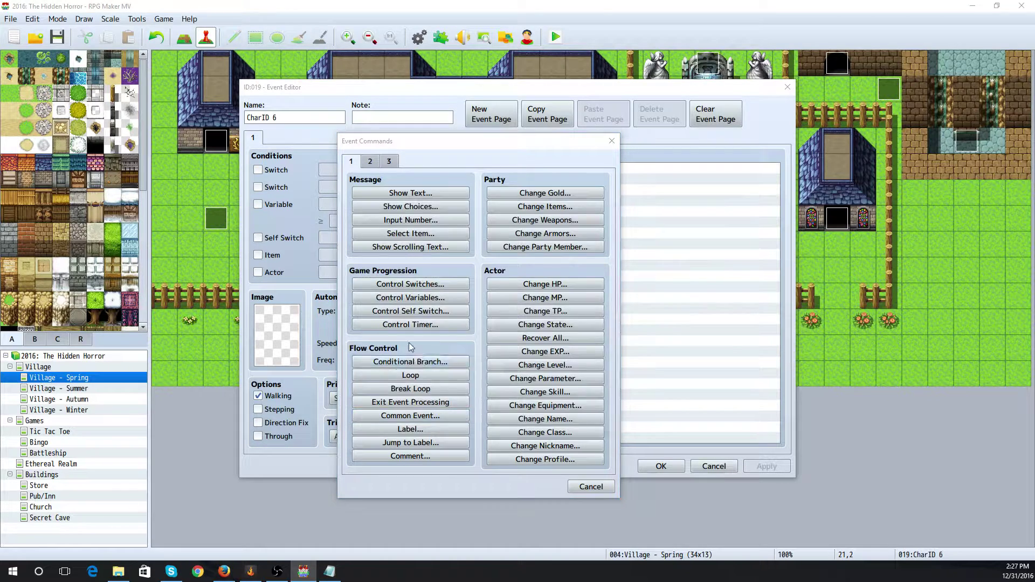
pyautogui.click(451, 254)
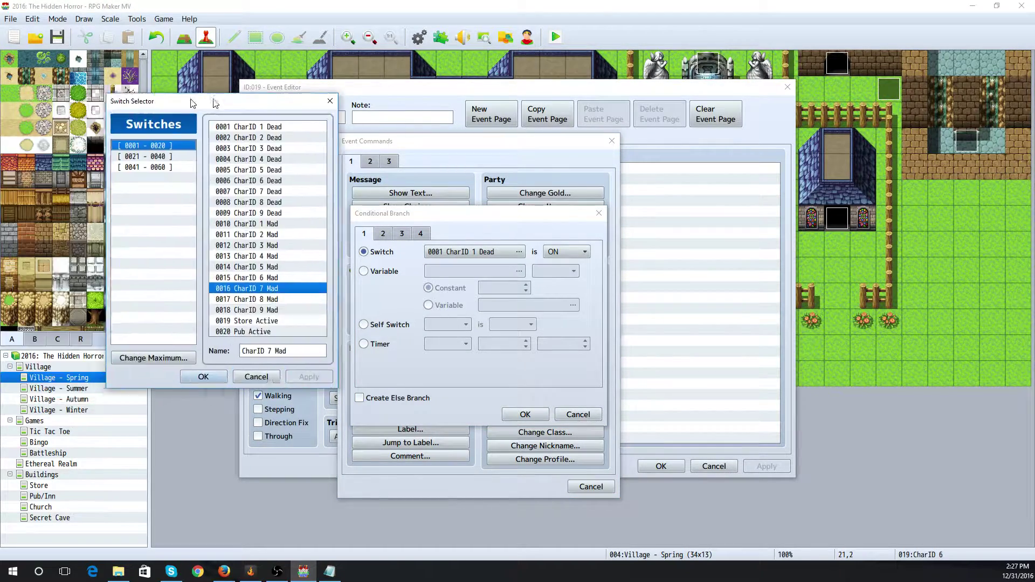
pyautogui.click(373, 277)
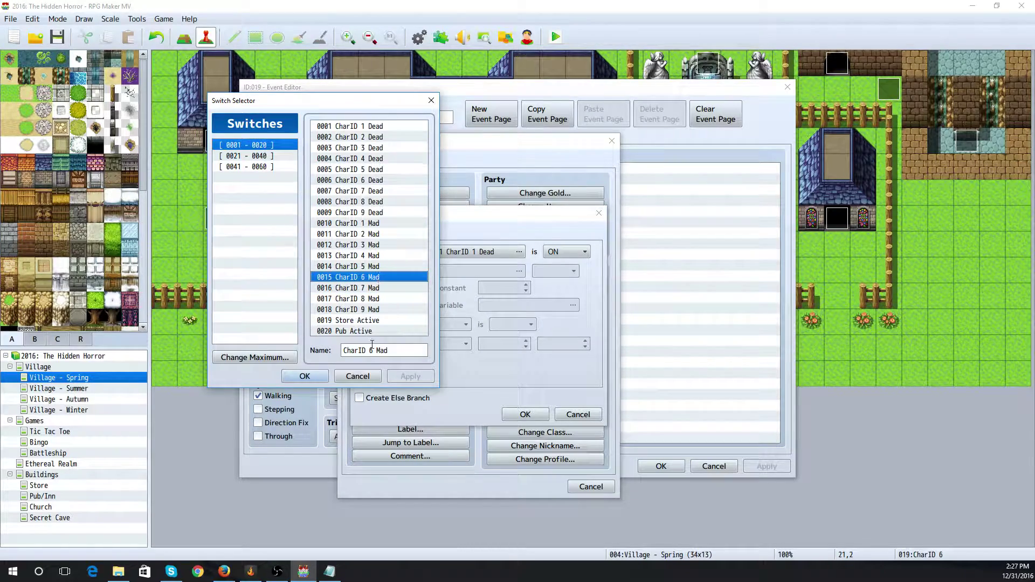
pyautogui.click(305, 376)
pyautogui.click(359, 398)
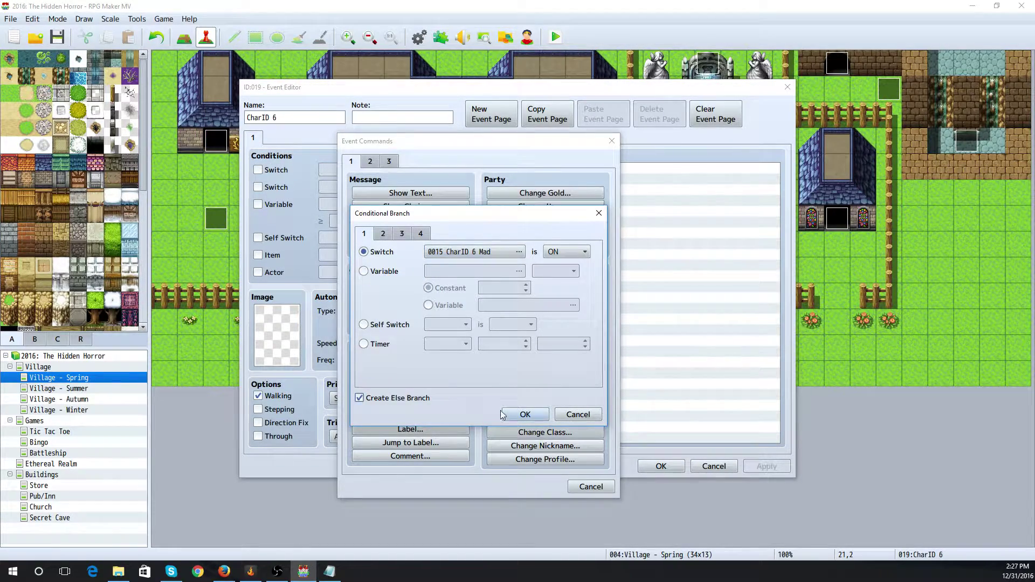
pyautogui.click(504, 414)
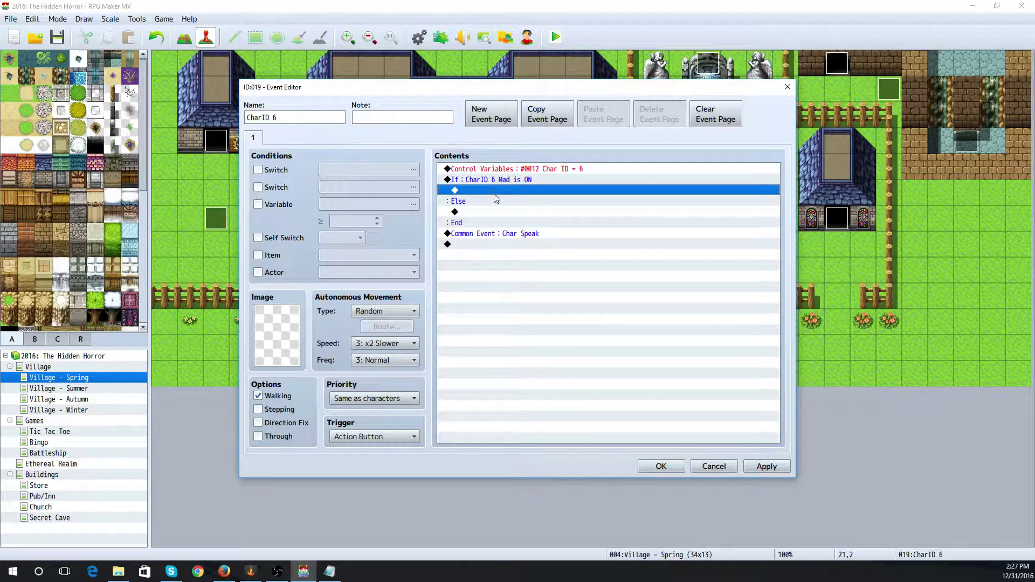
# Add a call to common event 0012 inside the branch for CharID 6 Mad being ON
pyautogui.doubleClick(495, 194)
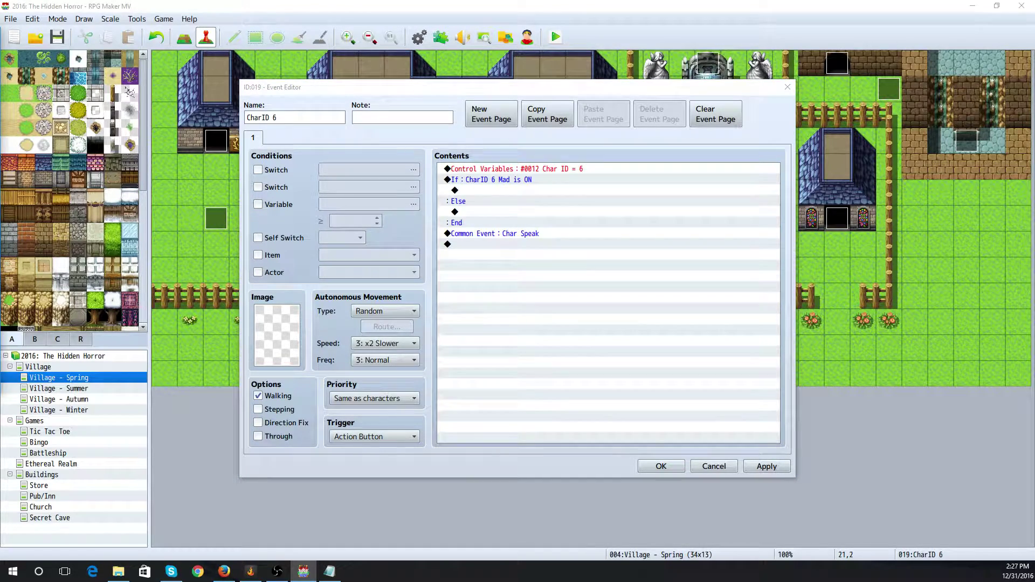
pyautogui.click(425, 350)
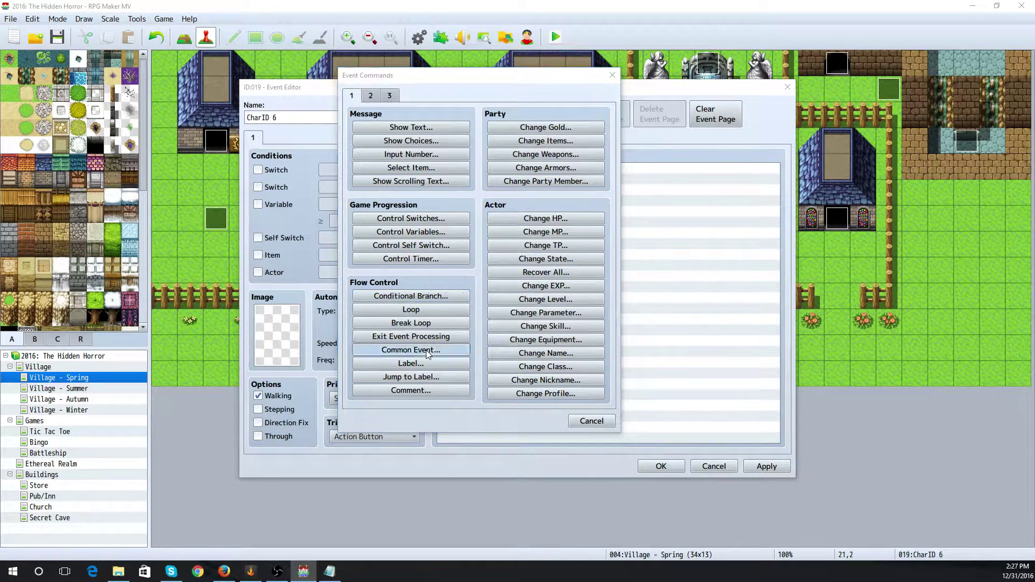
pyautogui.click(461, 254)
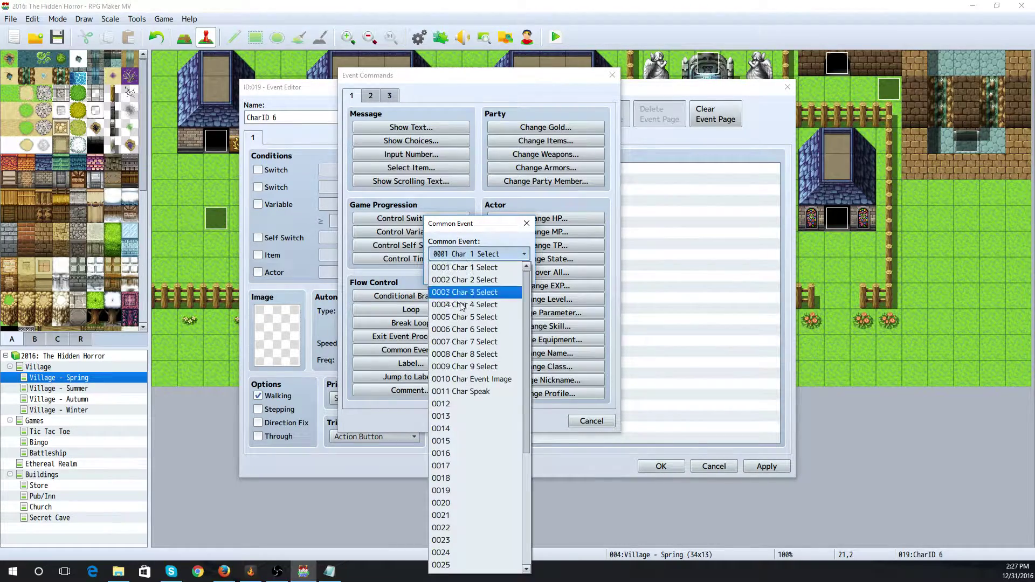
pyautogui.click(483, 403)
pyautogui.click(452, 276)
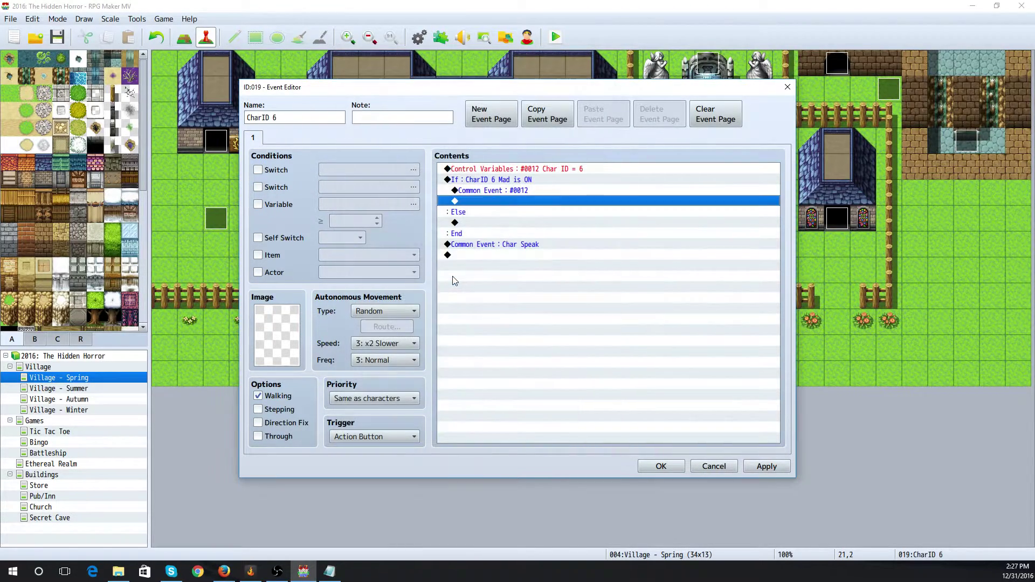
# Move the Char Speak common event call into the Else branch and save the CharID 6 event
pyautogui.click(479, 222)
pyautogui.doubleClick(479, 223)
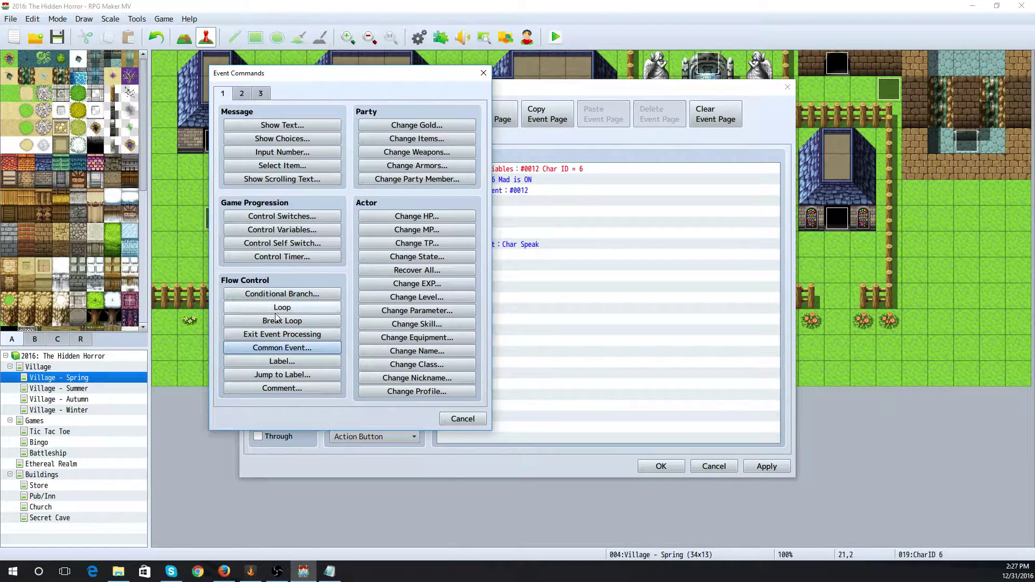
pyautogui.click(282, 347)
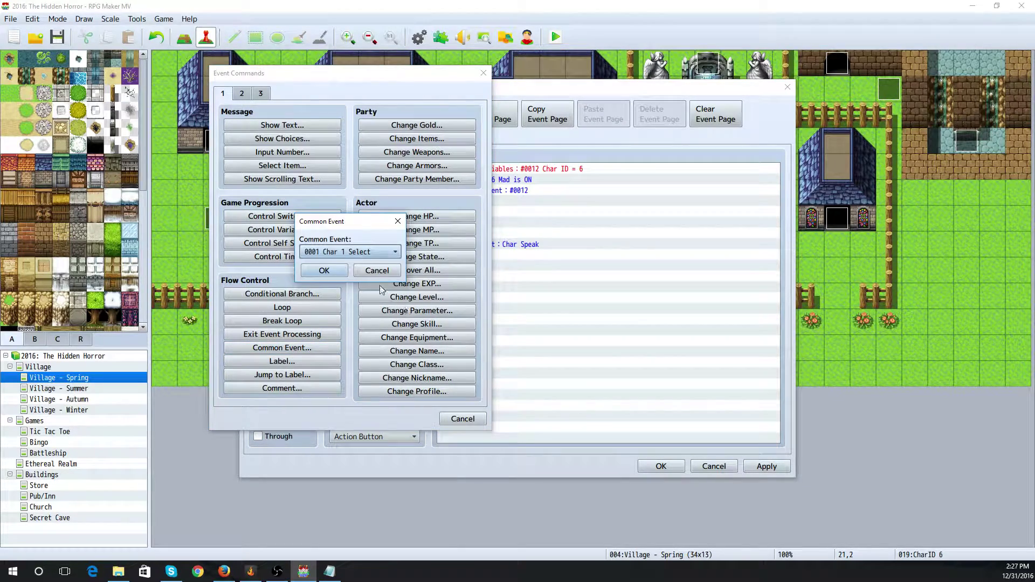
pyautogui.click(376, 253)
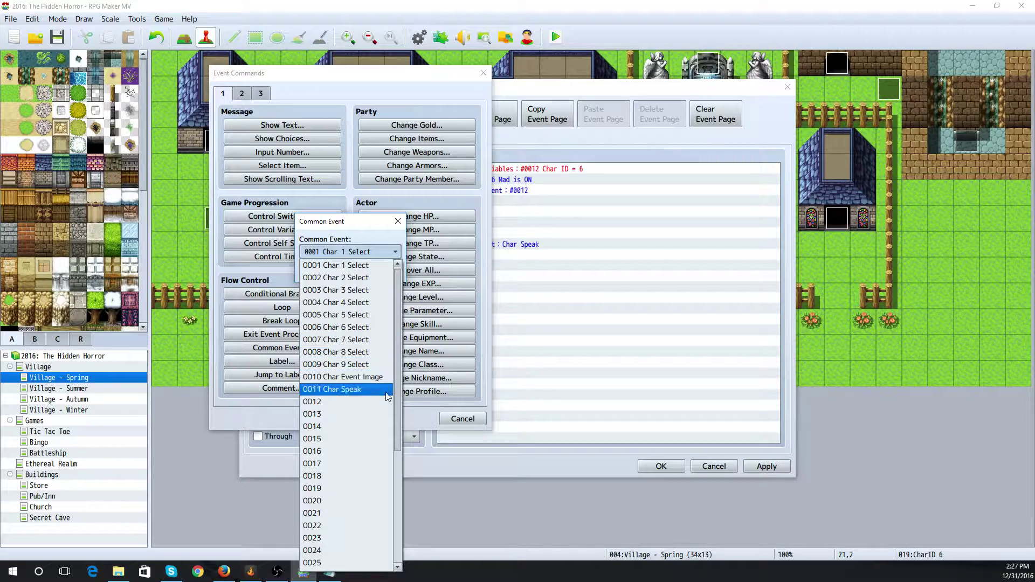
pyautogui.click(345, 389)
pyautogui.press('Return')
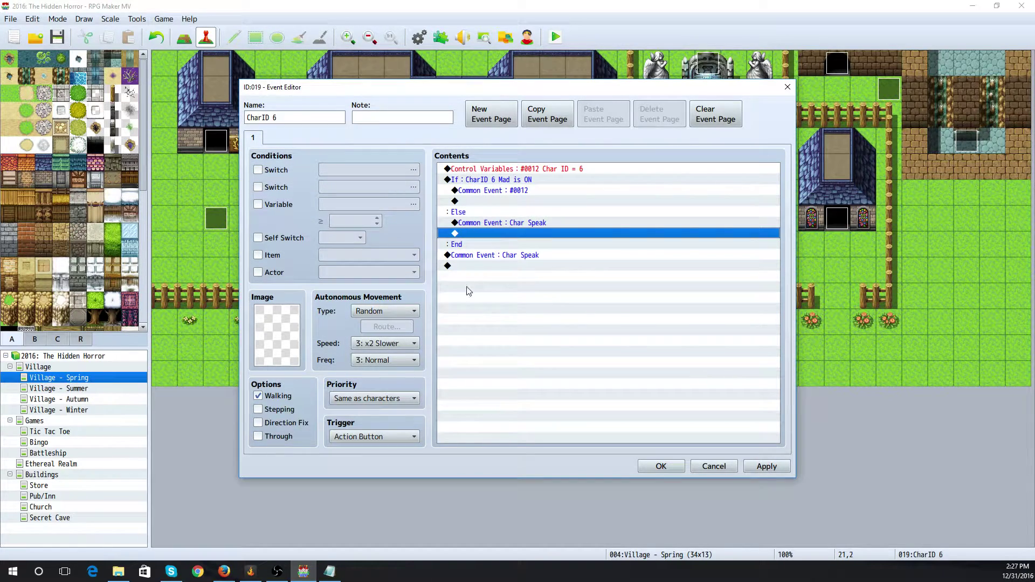
pyautogui.click(492, 256)
pyautogui.press('Delete')
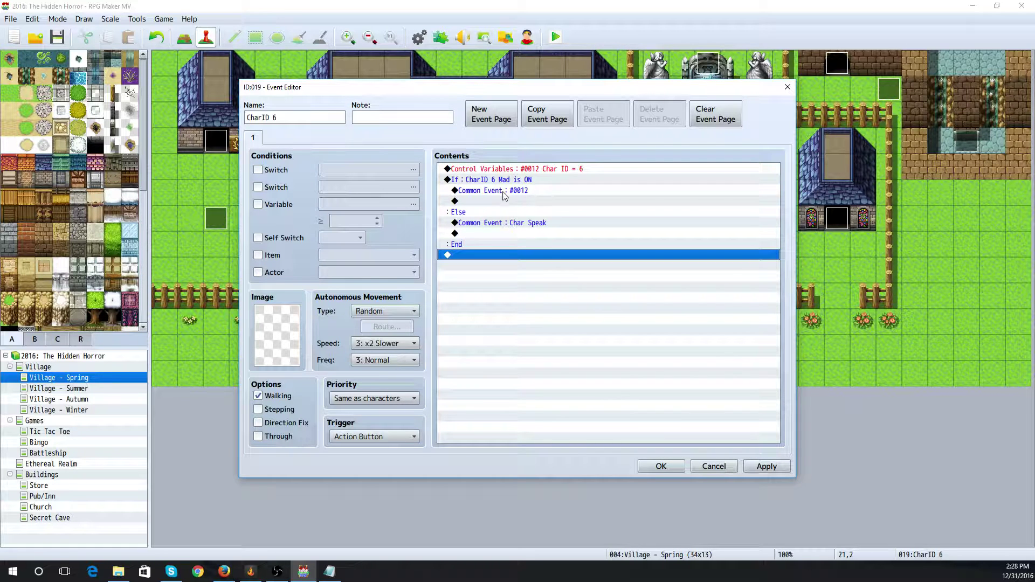
pyautogui.click(657, 467)
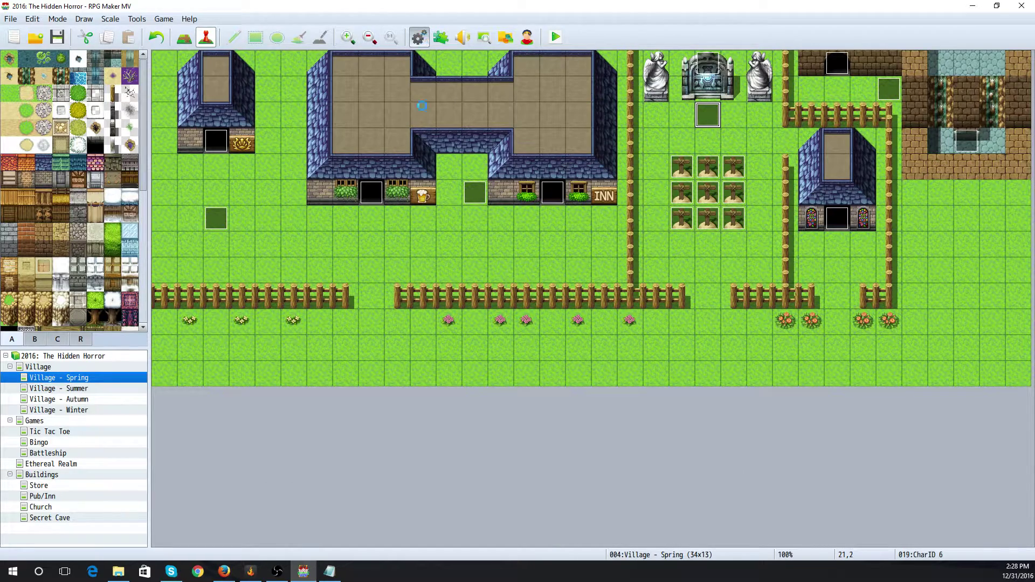
# Copy the script command from common event 0011 Char Speak in the database
pyautogui.click(419, 37)
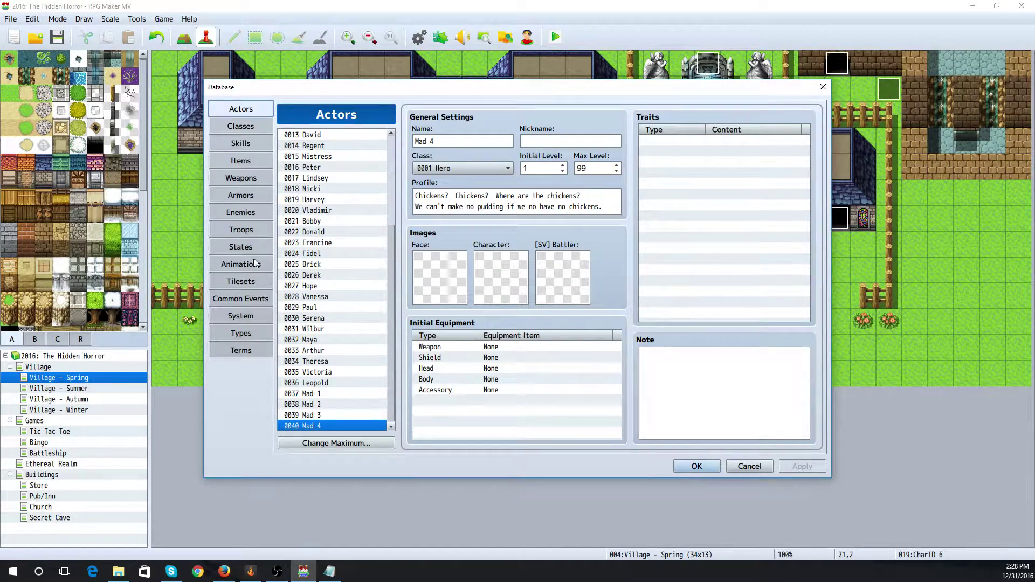
pyautogui.click(240, 298)
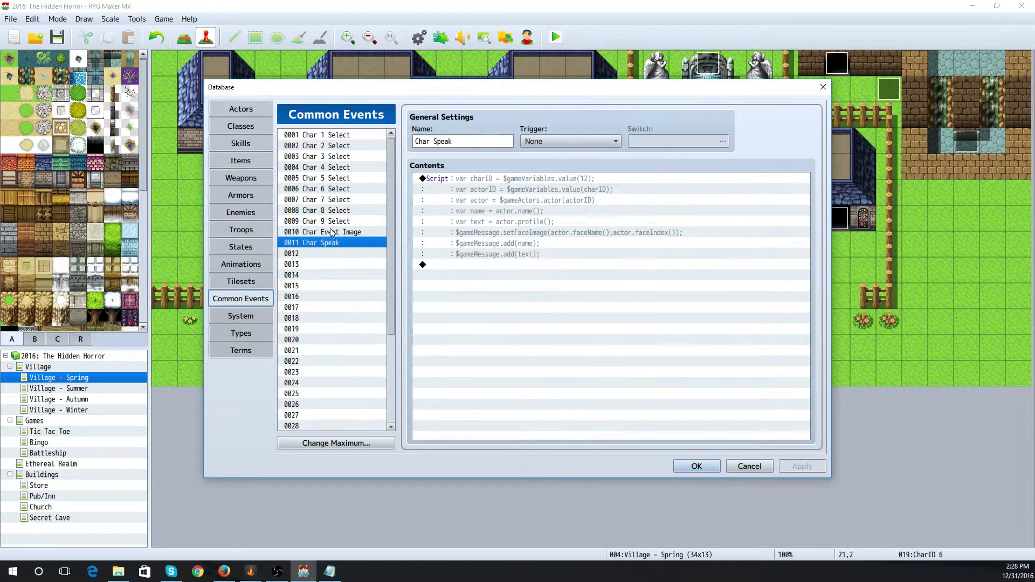
pyautogui.click(453, 179)
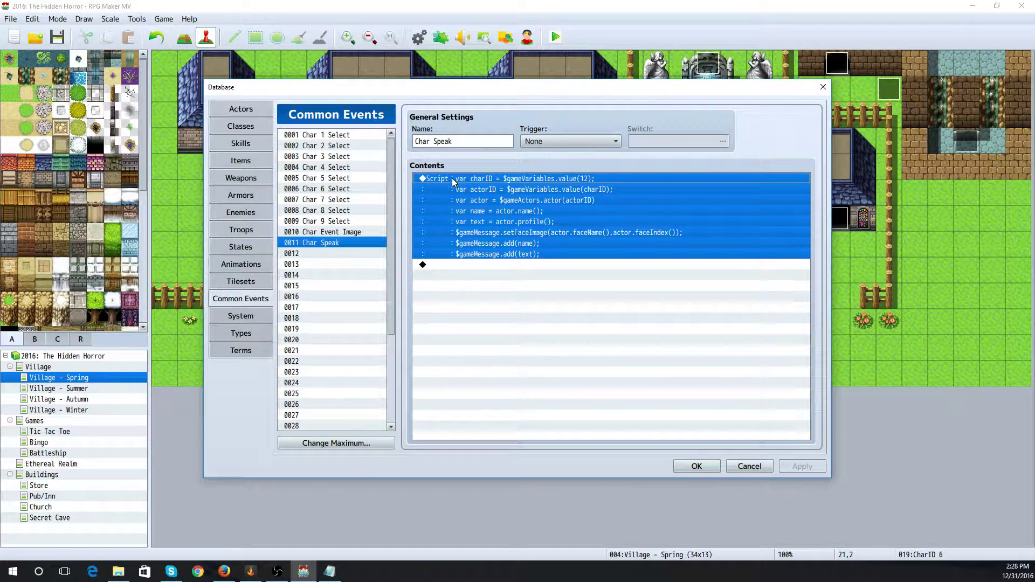
pyautogui.rightClick(452, 178)
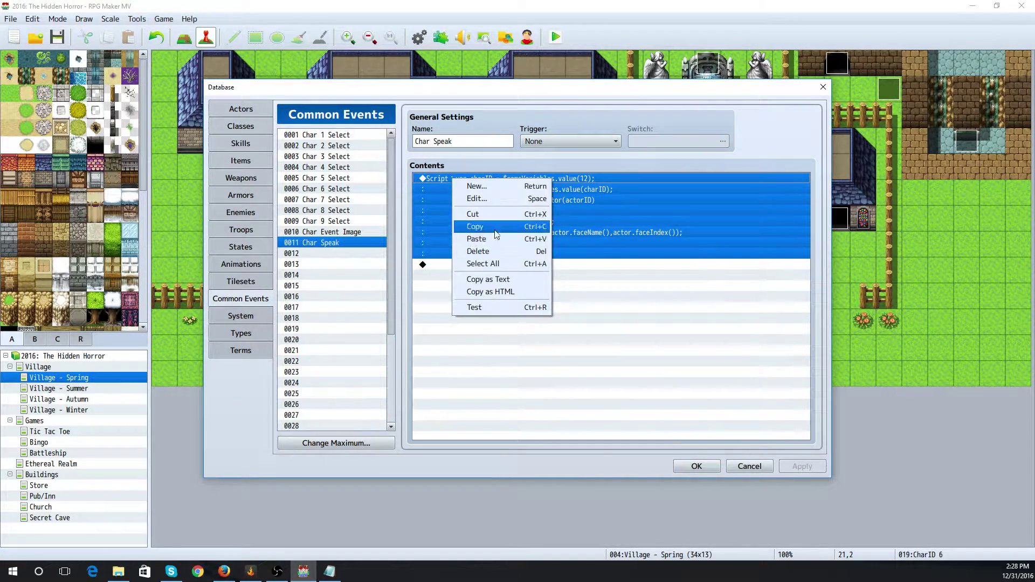
pyautogui.click(477, 227)
# Name common event 0012 "Char Mad Speak" and paste the copied script command into its contents
pyautogui.click(331, 254)
pyautogui.click(437, 143)
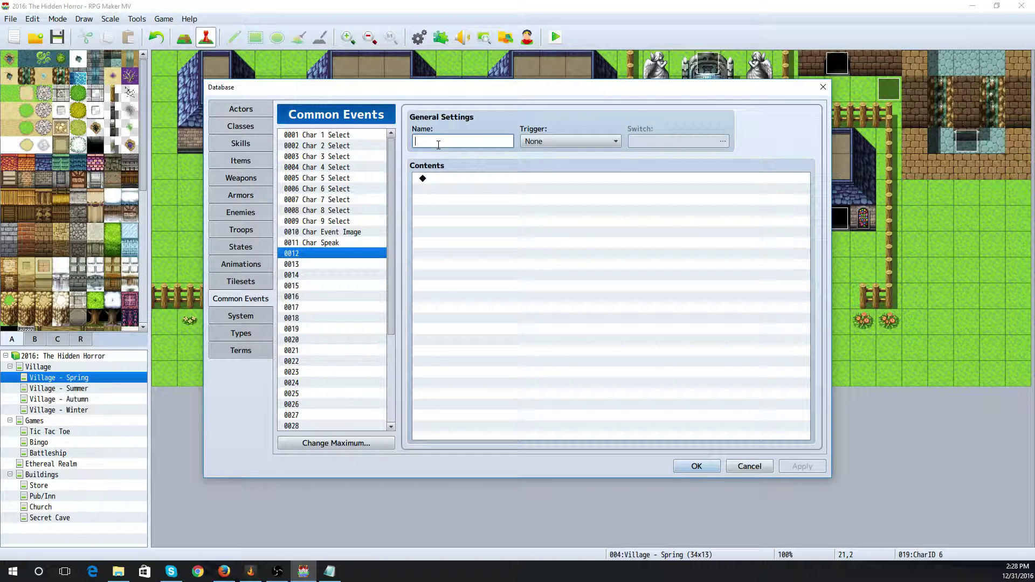
pyautogui.write('Char Mad SP')
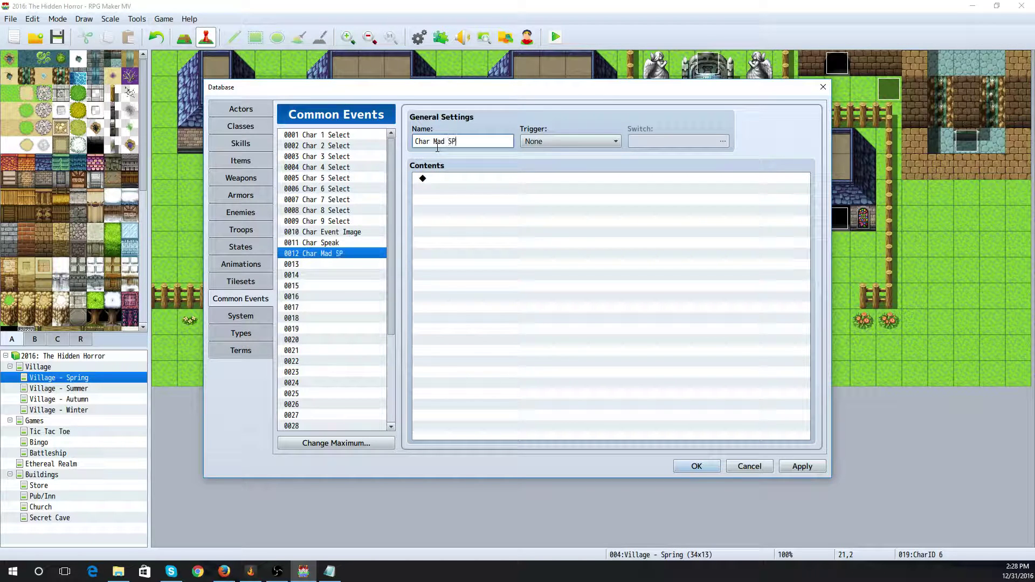
pyautogui.press('BackSpace')
pyautogui.write('peak')
pyautogui.click(437, 178)
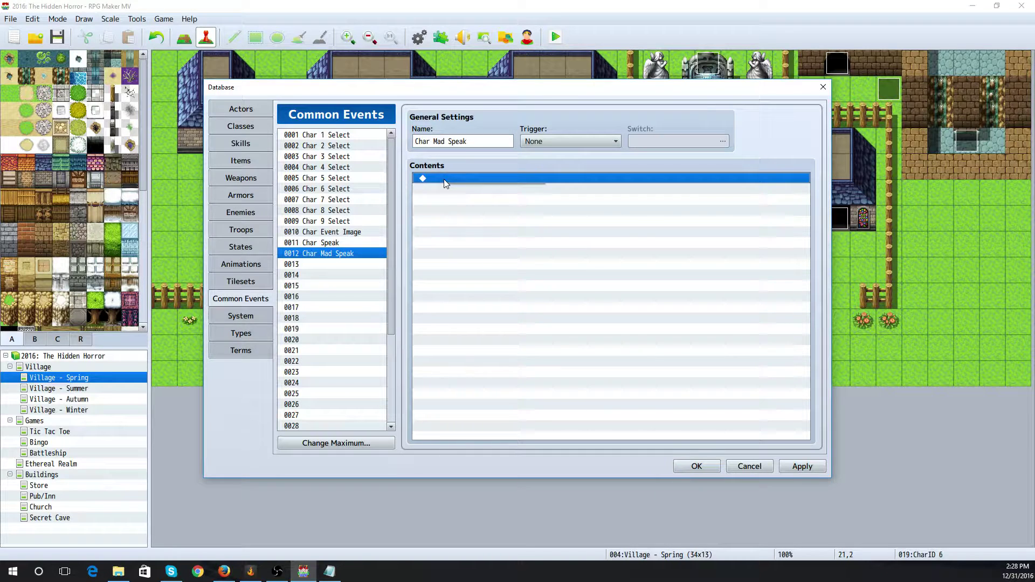
pyautogui.rightClick(451, 184)
pyautogui.click(485, 242)
# Start a Control Variables command above the script in Char Mad Speak, targeting variable 0013 and naming it "Mad ID"
pyautogui.click(435, 179)
pyautogui.doubleClick(460, 179)
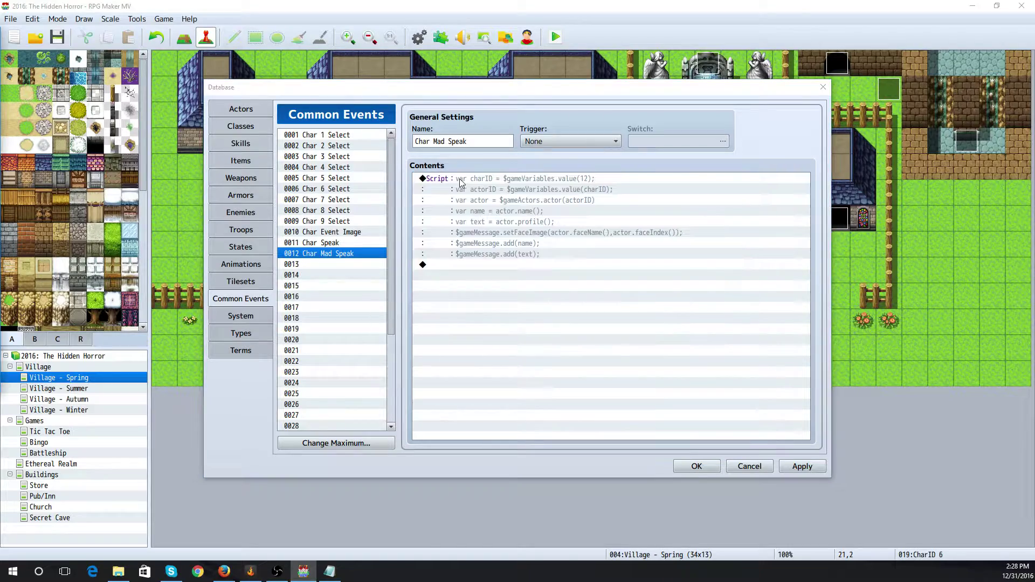
pyautogui.moveTo(54, 35); pyautogui.dragTo(514, 55)
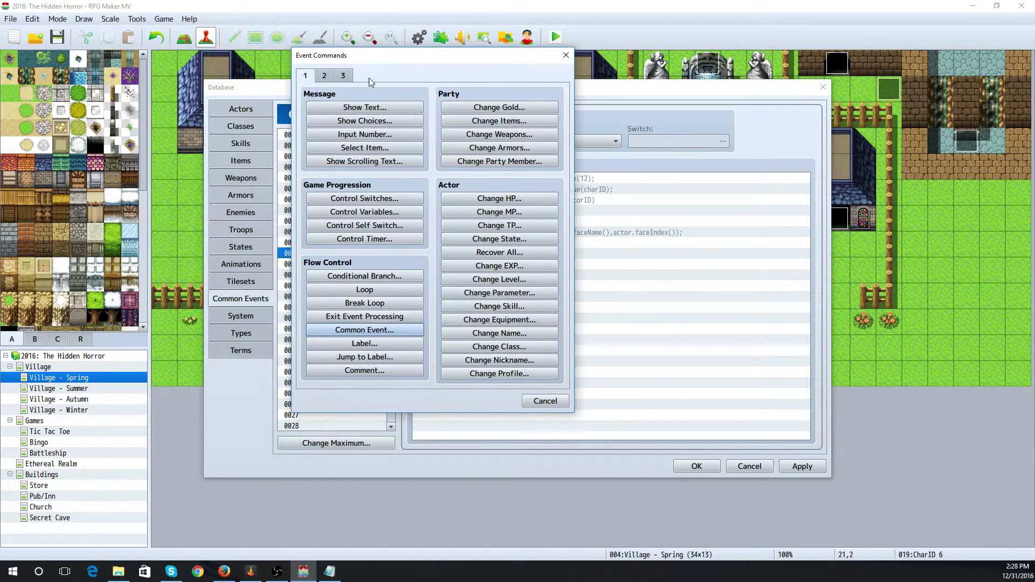
pyautogui.click(373, 213)
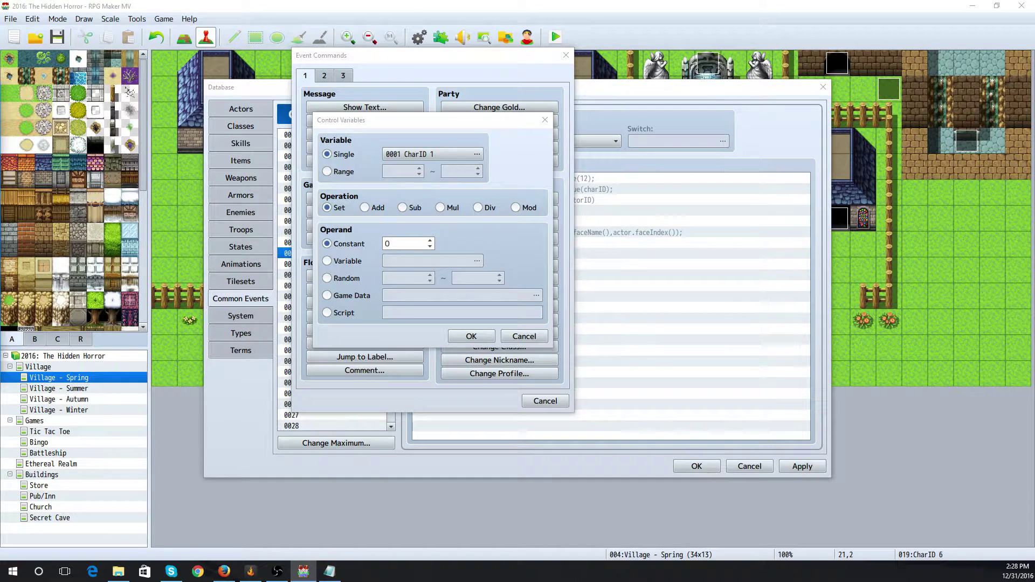
pyautogui.click(477, 154)
pyautogui.click(328, 249)
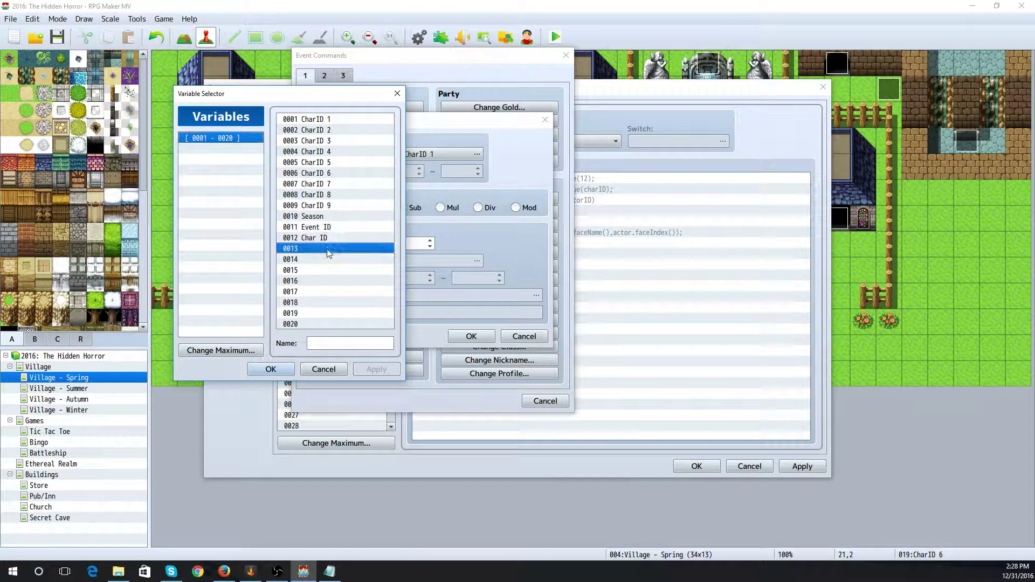
pyautogui.click(345, 343)
pyautogui.write('Mad I')
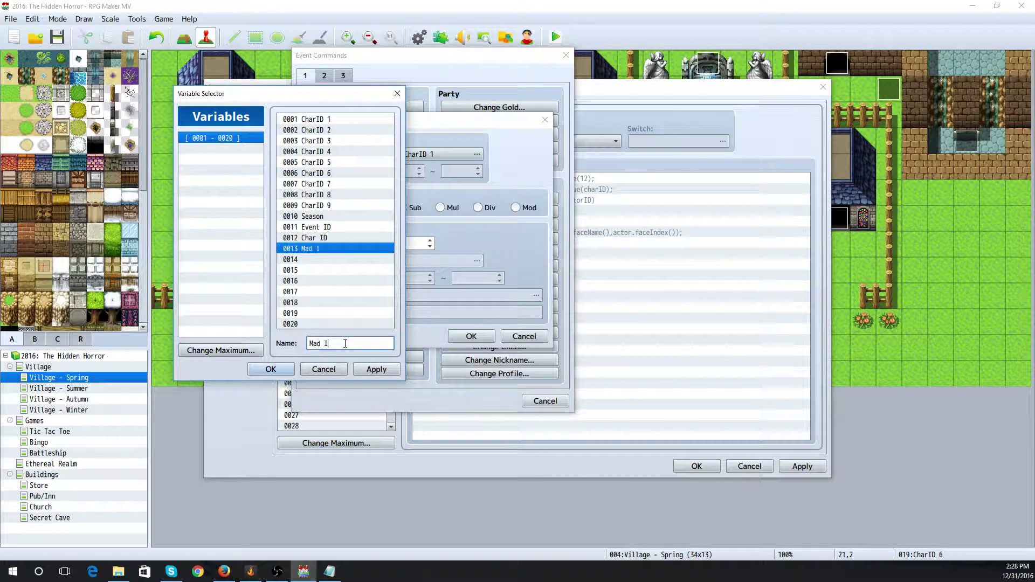
pyautogui.write('D')
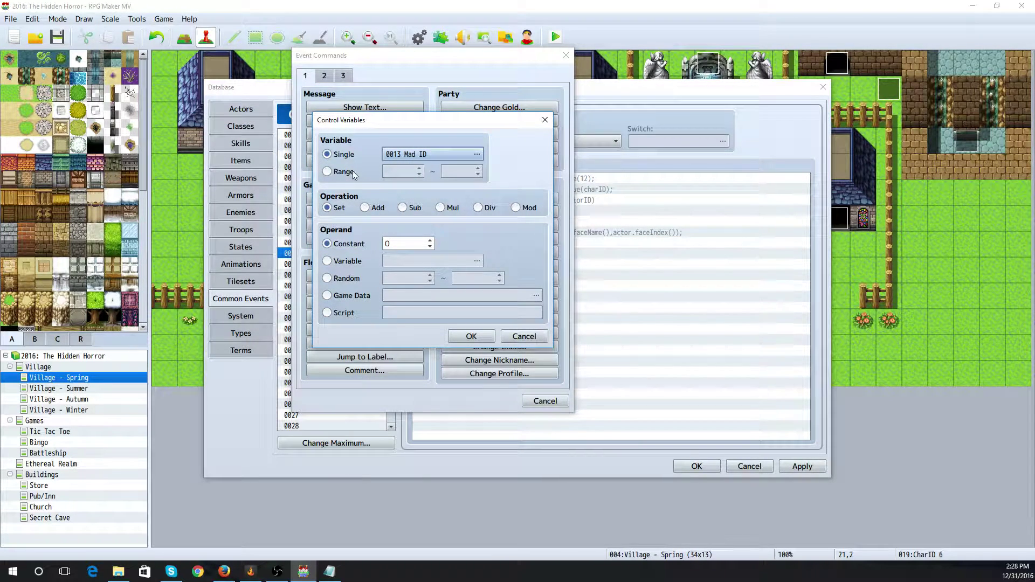
# Set the Mad ID variable to a random value from 37 to 40 and add the command to Char Mad Speak
pyautogui.click(328, 279)
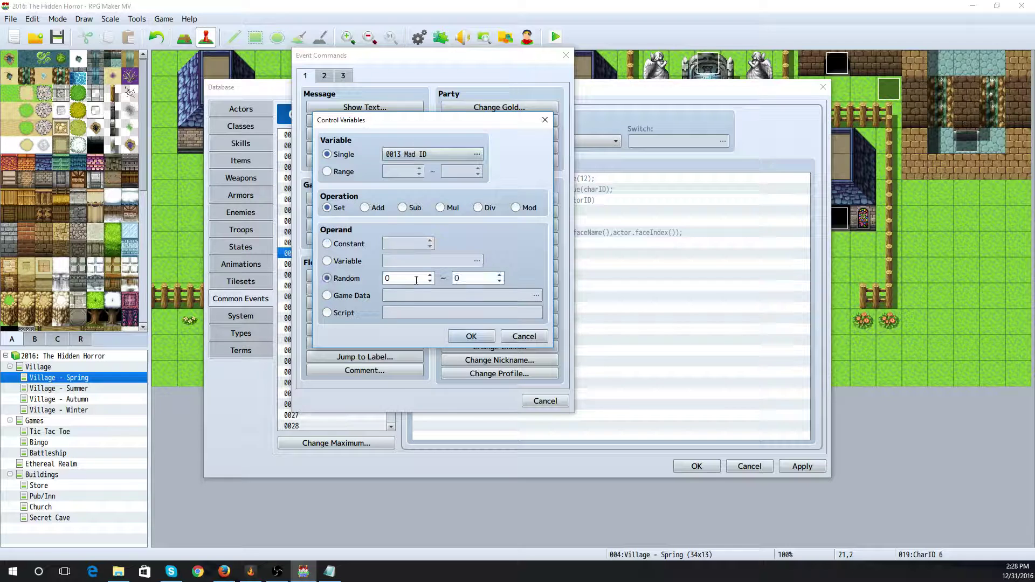
pyautogui.click(384, 276)
pyautogui.write('37')
pyautogui.click(453, 279)
pyautogui.write('4')
pyautogui.click(467, 337)
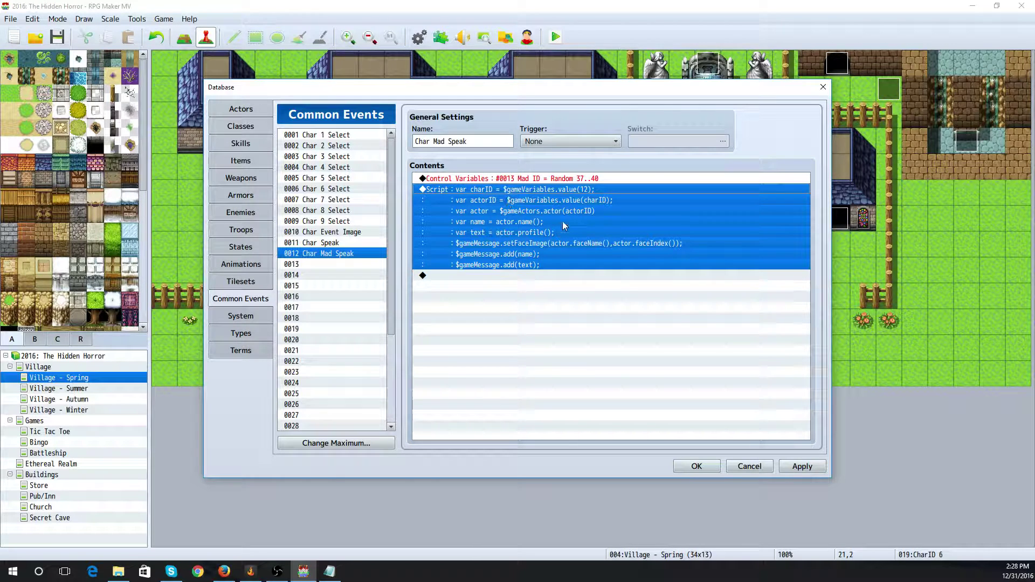
# Insert the line "var madID = $gameVariables.value(13);" at the top of the Char Mad Speak script
pyautogui.doubleClick(531, 191)
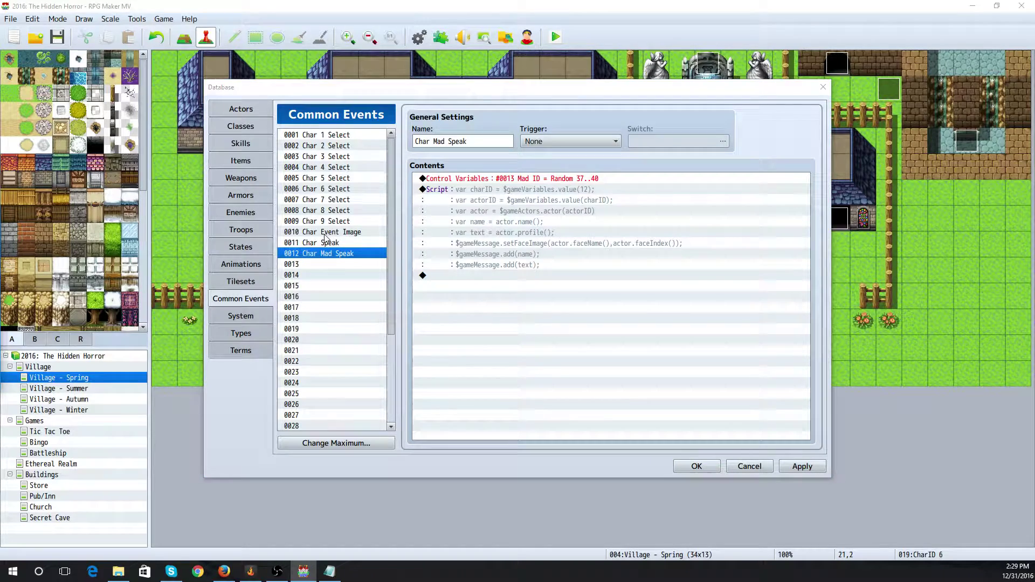
pyautogui.press('Return')
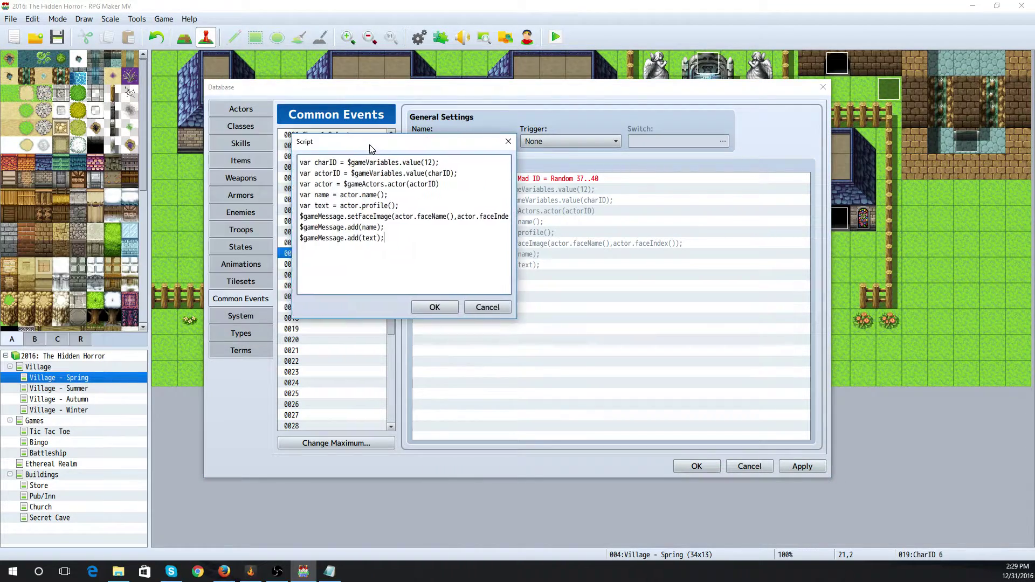
pyautogui.moveTo(370, 144); pyautogui.dragTo(360, 166)
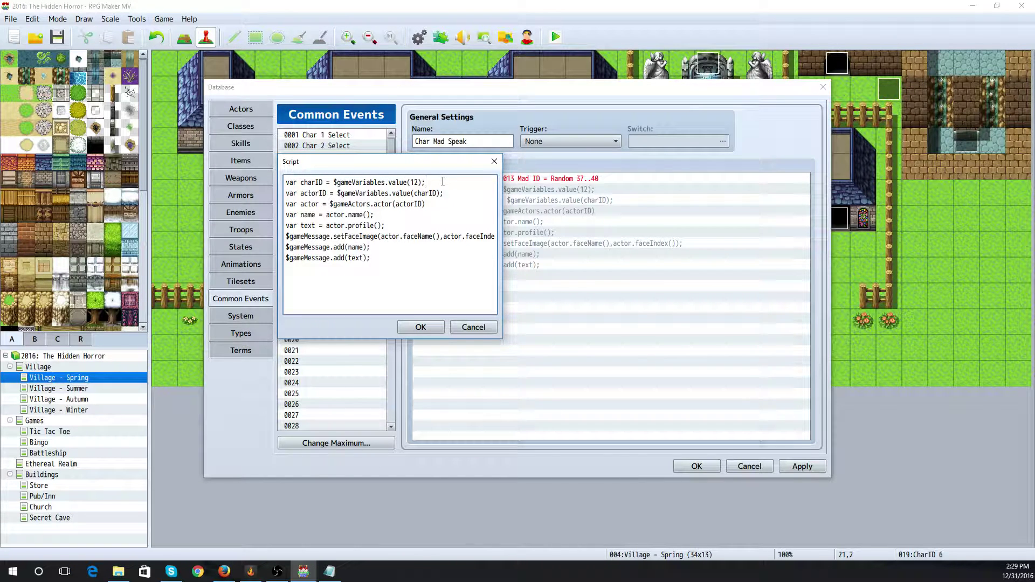
pyautogui.press('Home')
pyautogui.press('Return')
pyautogui.write('var ')
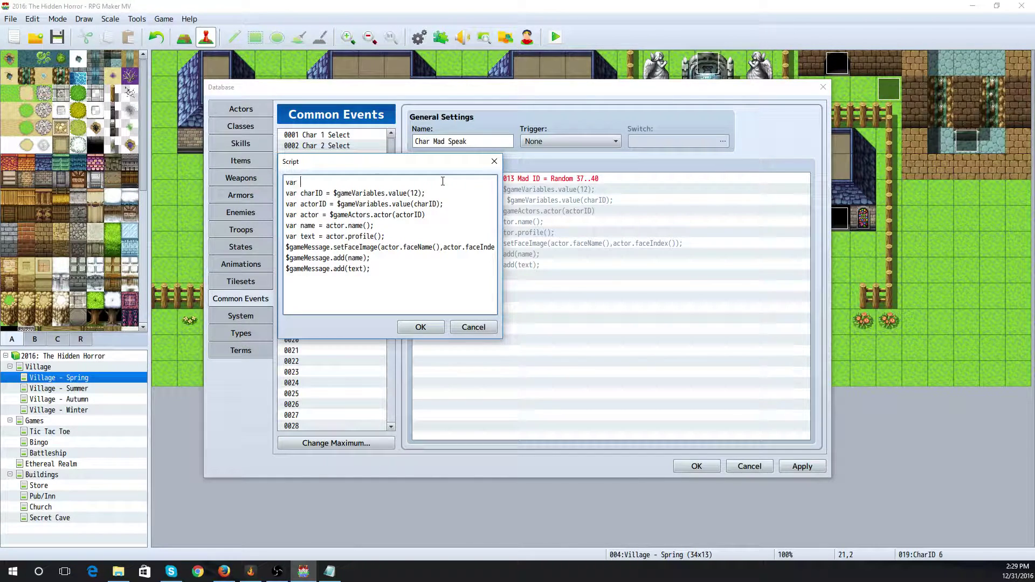
pyautogui.write('madID = $gameVariables.value(')
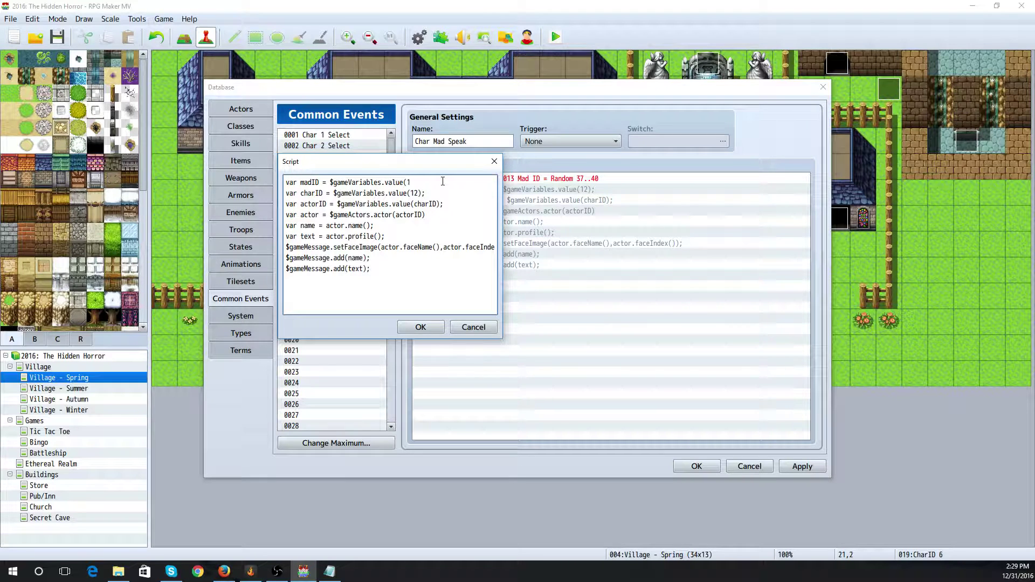
pyautogui.write('13);')
pyautogui.press('Up')
pyautogui.press('End')
pyautogui.press('Return')
pyautogui.write('var m')
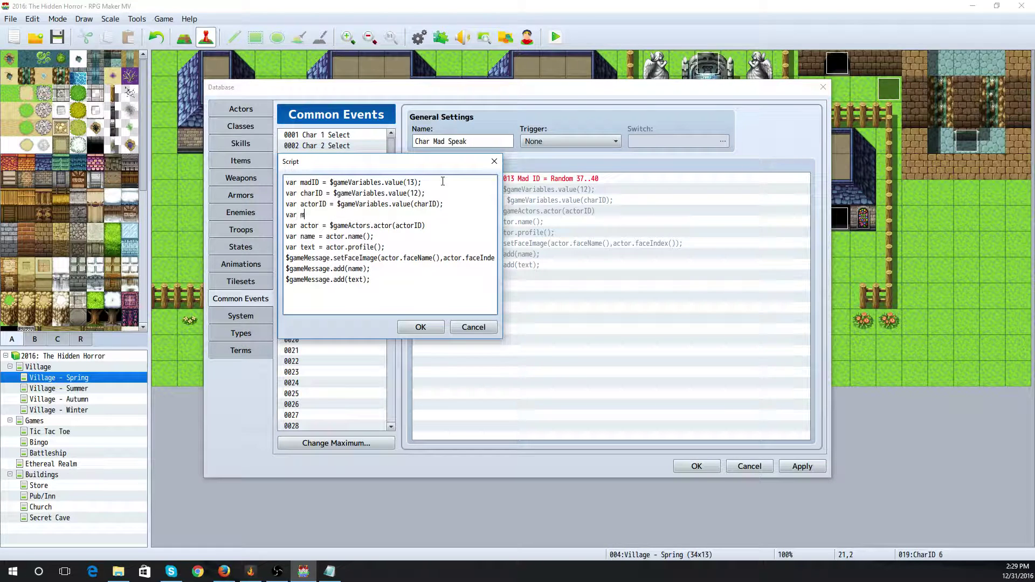
pyautogui.write('adactorID = $gamev')
pyautogui.press('BackSpace')
pyautogui.write('Variables.')
pyautogui.press('BackSpace')
pyautogui.press('BackSpace')
pyautogui.press('BackSpace')
pyautogui.press('BackSpace')
pyautogui.press('BackSpace')
pyautogui.press('BackSpace')
pyautogui.press('BackSpace')
pyautogui.press('BackSpace')
pyautogui.press('BackSpace')
pyautogui.press('BackSpace')
pyautogui.press('BackSpace')
pyautogui.press('BackSpace')
pyautogui.press('BackSpace')
pyautogui.press('BackSpace')
pyautogui.press('BackSpace')
pyautogui.press('BackSpace')
pyautogui.press('BackSpace')
pyautogui.press('BackSpace')
pyautogui.press('BackSpace')
pyautogui.press('BackSpace')
pyautogui.press('BackSpace')
pyautogui.press('BackSpace')
pyautogui.press('BackSpace')
pyautogui.press('BackSpace')
pyautogui.press('BackSpace')
pyautogui.press('BackSpace')
pyautogui.press('BackSpace')
pyautogui.press('BackSpace')
pyautogui.press('BackSpace')
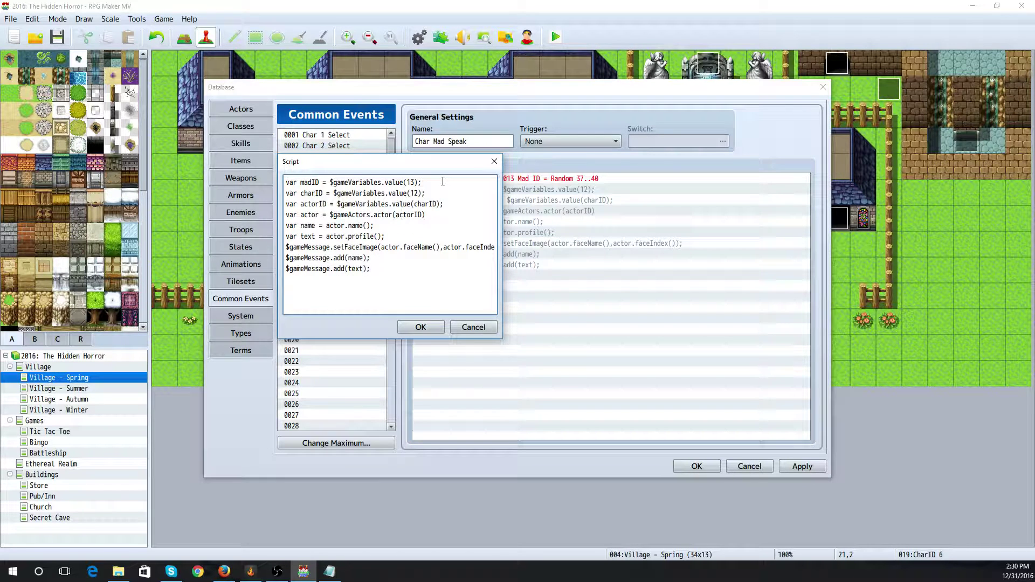
# Add "var madactor = $gameActors.actor(madID);" below the actor line and end the actor line with a semicolon
pyautogui.press('Return')
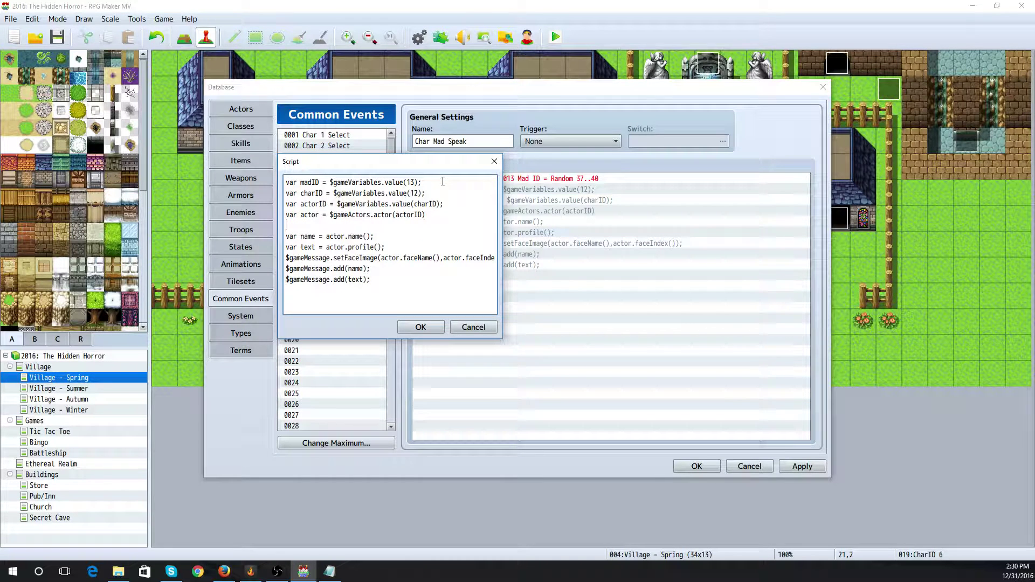
pyautogui.write('var madactor = $gameActors.actor(')
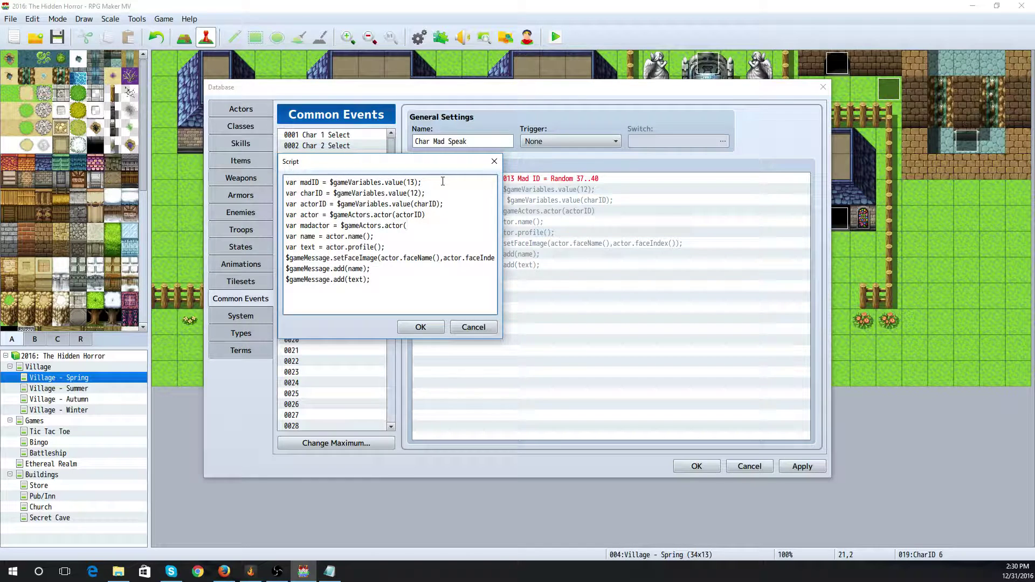
pyautogui.write('madID);;')
# Make the text variable read madactor.profile() instead, then accept the script and the database changes
pyautogui.press('Left')
pyautogui.press('Left')
pyautogui.press('Left')
pyautogui.write('mad')
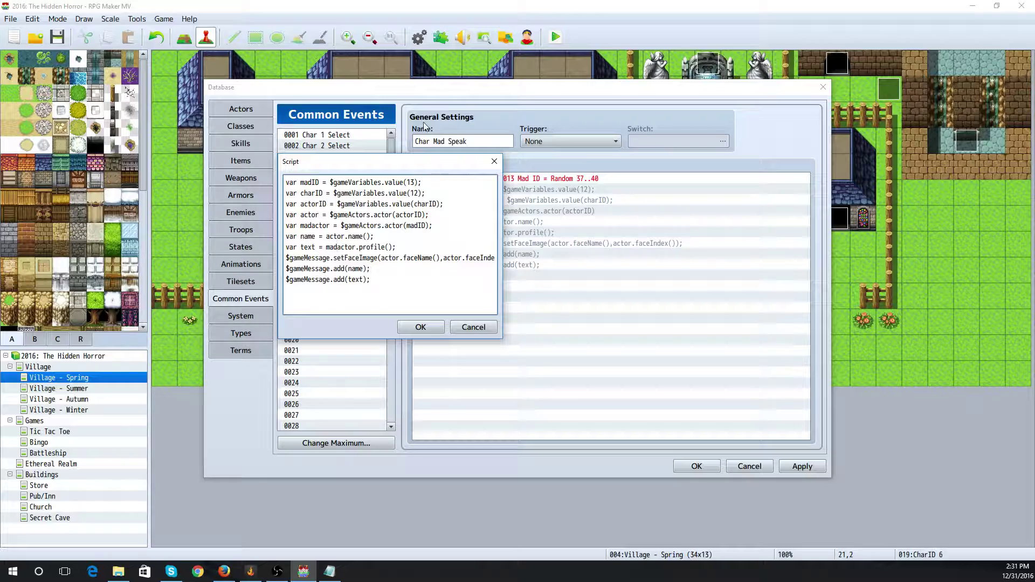
pyautogui.click(430, 324)
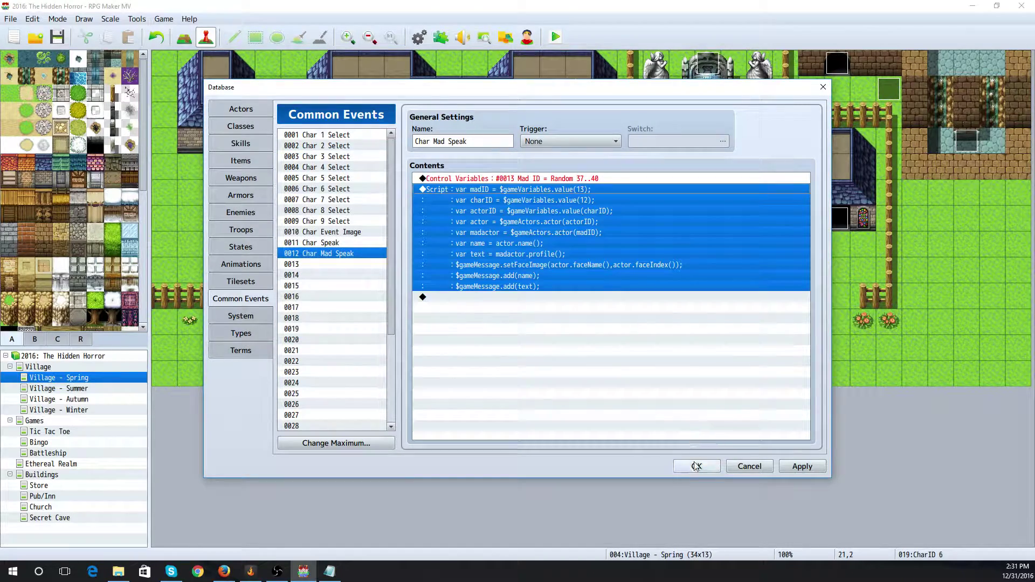
pyautogui.click(696, 466)
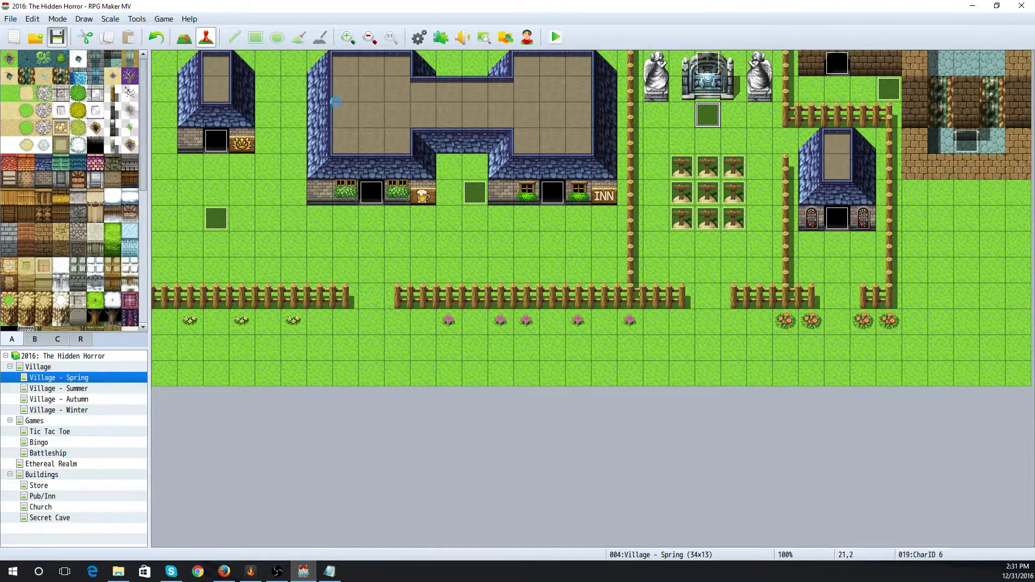
# Start a playtest of the game and advance through the old man's welcome dialogue
pyautogui.click(556, 37)
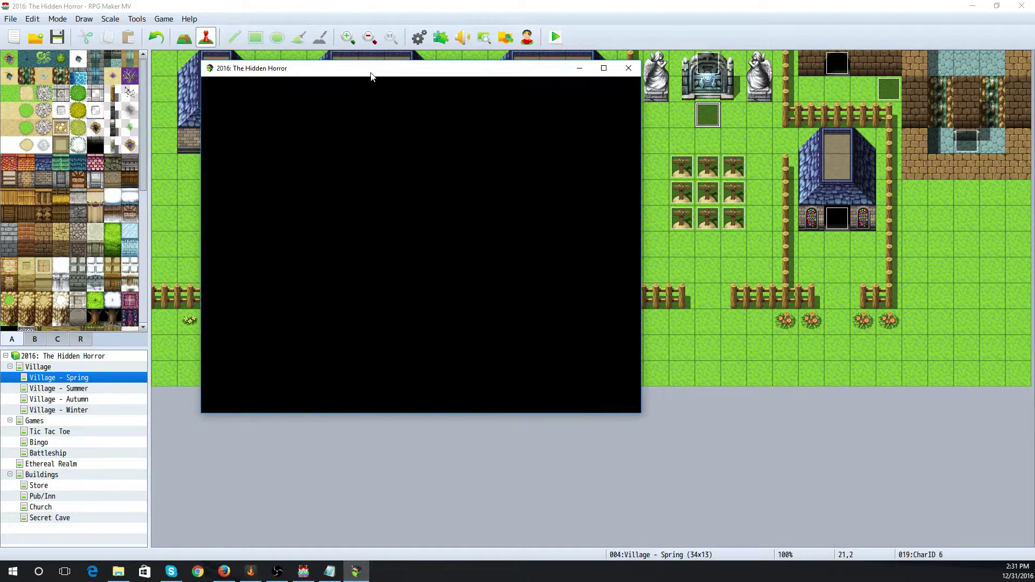
pyautogui.press('Return')
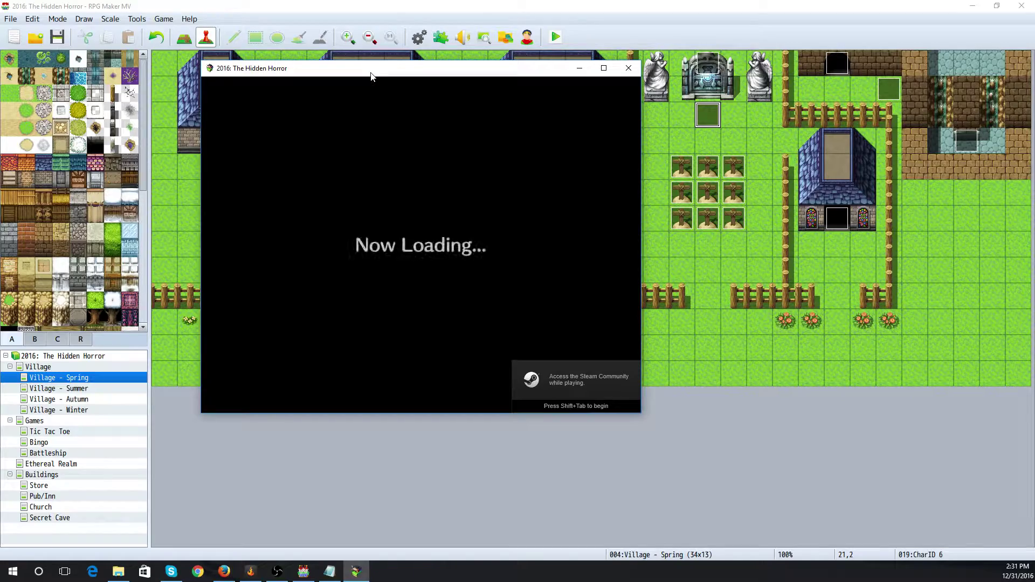
pyautogui.press('Up')
pyautogui.press('Right')
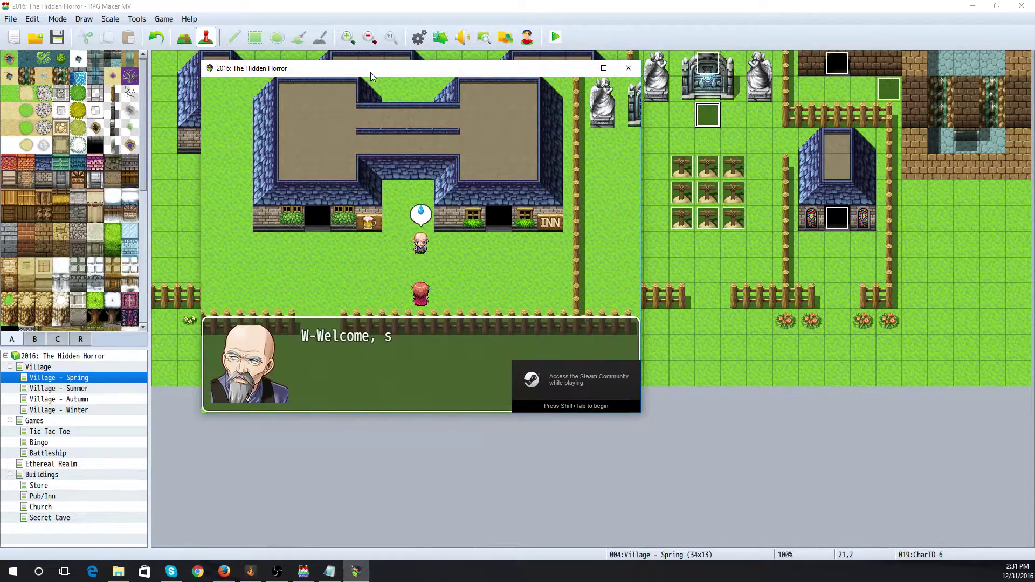
pyautogui.press('Return')
pyautogui.press('Return')
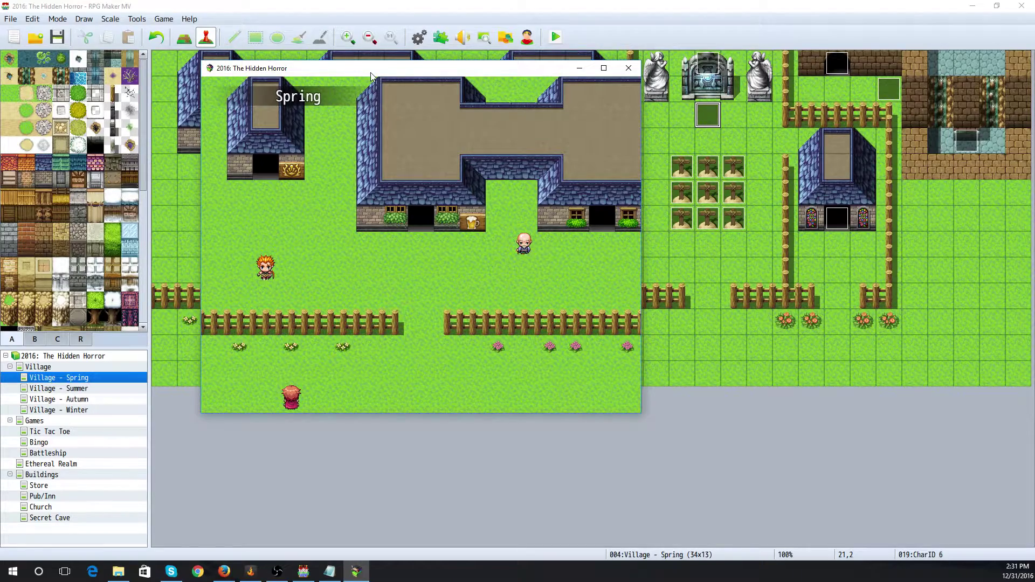
# Walk the hero to the orange-haired villager in the spring village, talk to him and dismiss his message
pyautogui.click(421, 296)
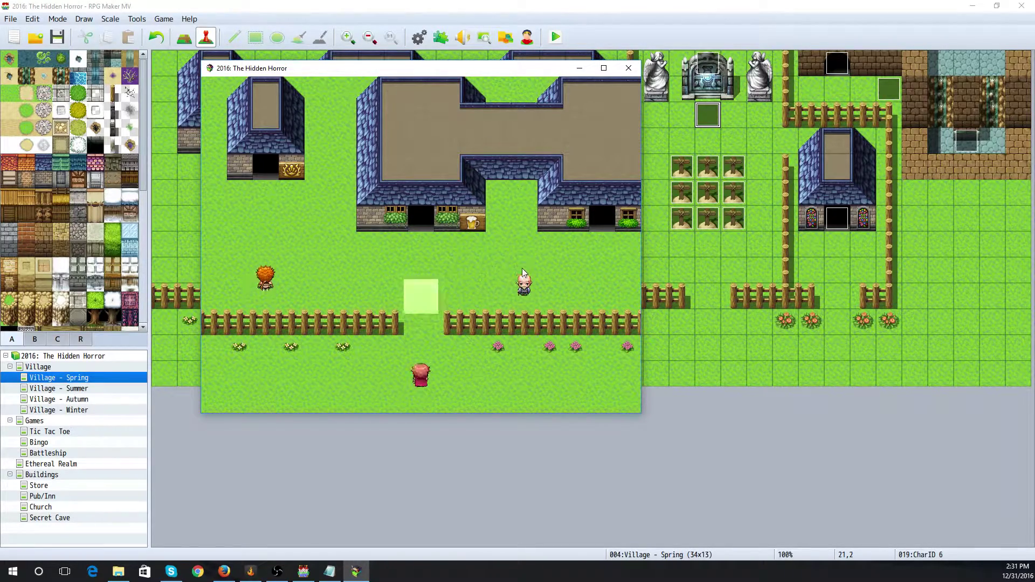
pyautogui.click(512, 289)
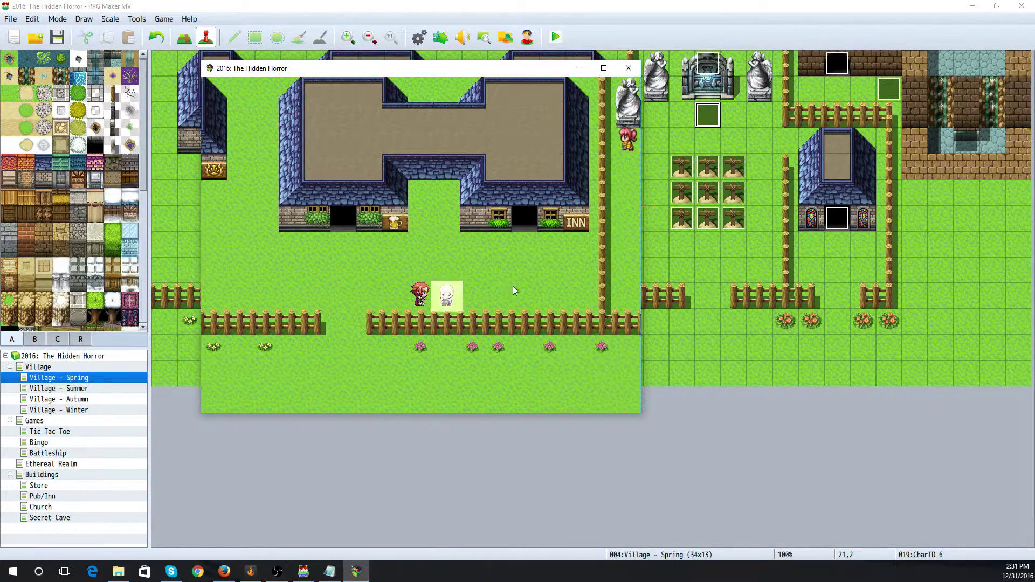
pyautogui.click(331, 267)
pyautogui.click(254, 273)
pyautogui.click(249, 271)
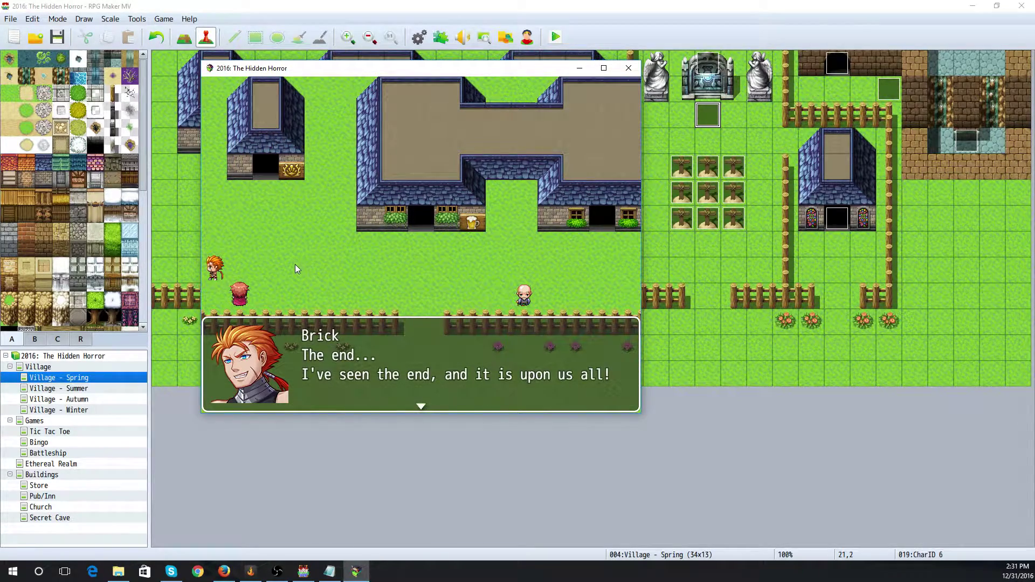
pyautogui.click(323, 265)
# Walk the hero around the fence to the pink-haired villager near the church, talk to her and dismiss her message
pyautogui.click(369, 270)
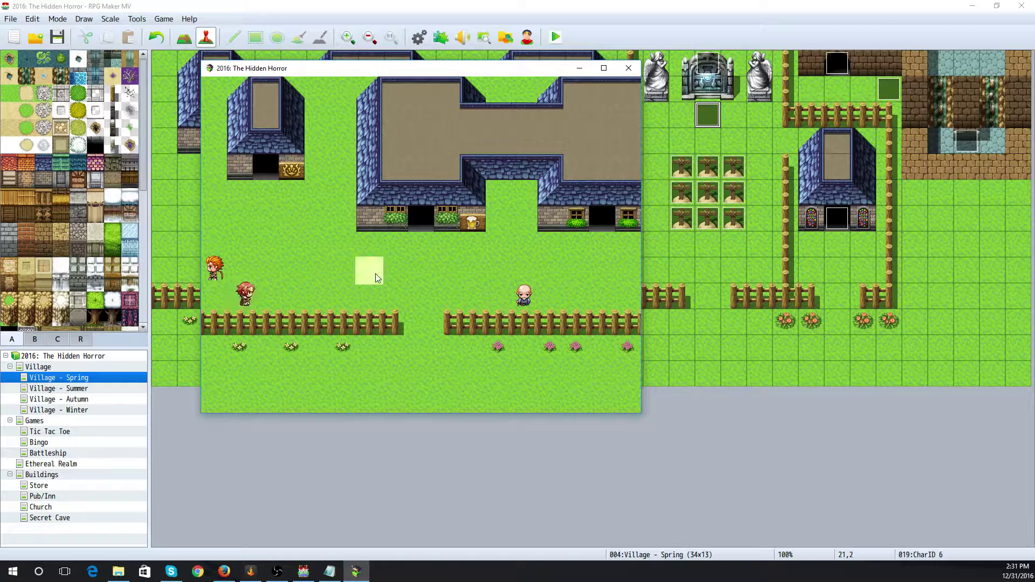
pyautogui.click(496, 267)
pyautogui.click(536, 270)
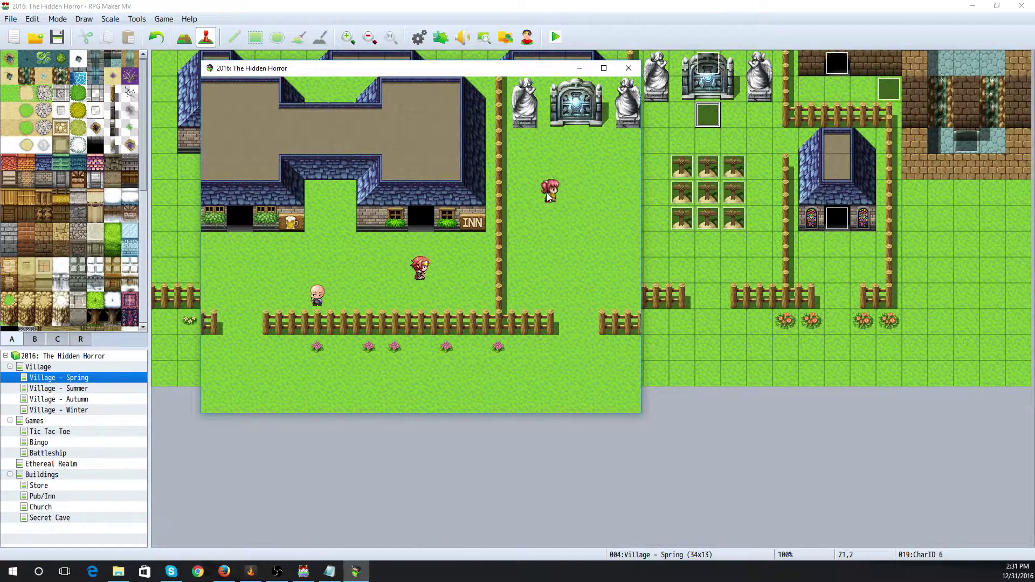
pyautogui.click(545, 193)
pyautogui.click(220, 373)
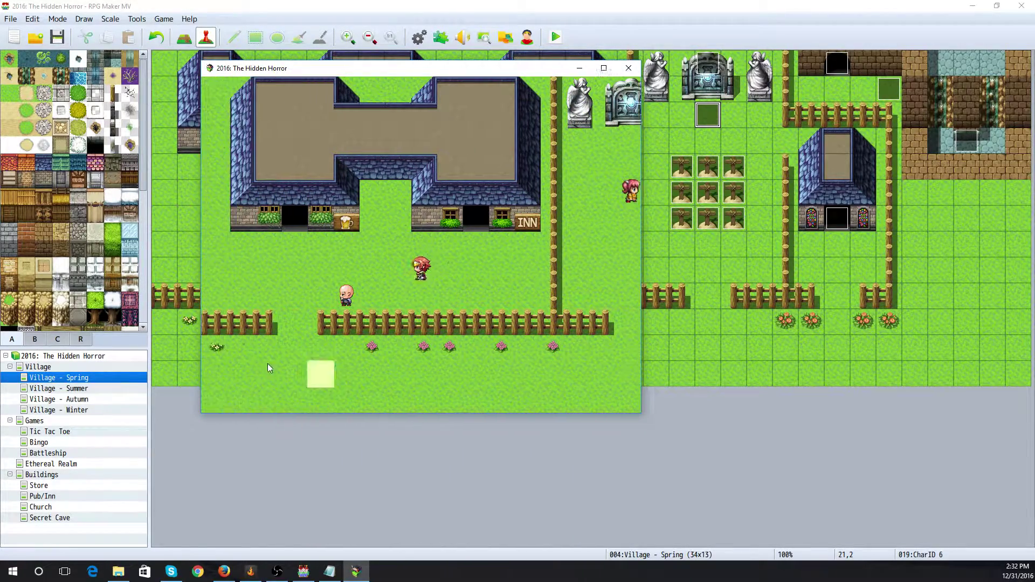
pyautogui.click(524, 363)
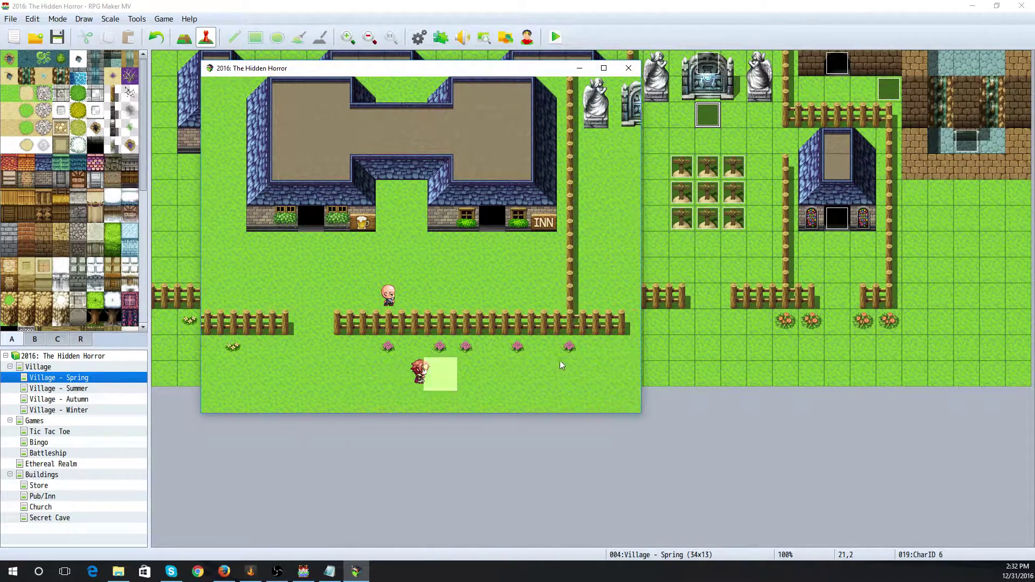
pyautogui.click(567, 353)
pyautogui.click(522, 192)
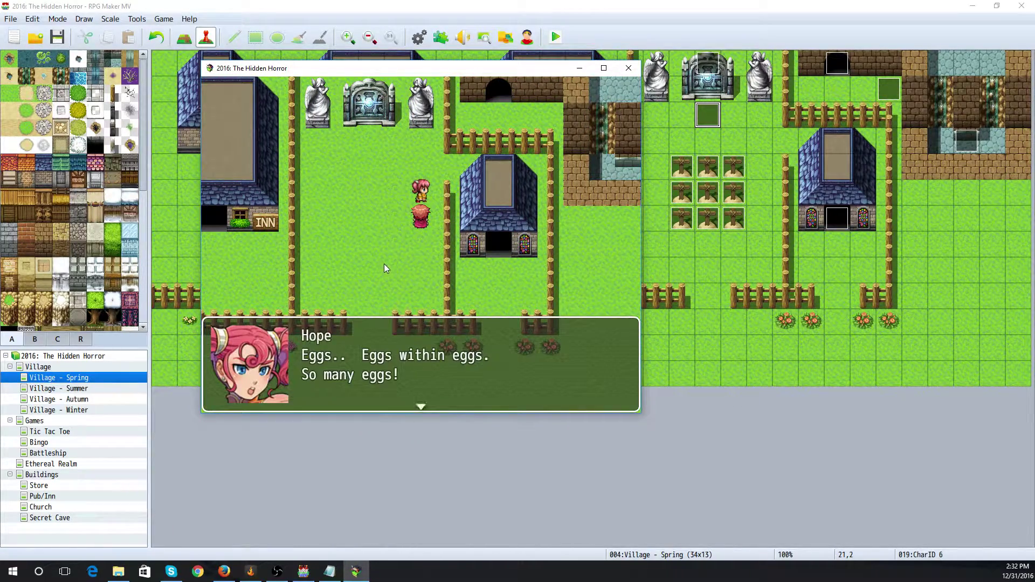
pyautogui.click(353, 242)
# Walk the hero back out past the fence and end the playtest
pyautogui.click(358, 254)
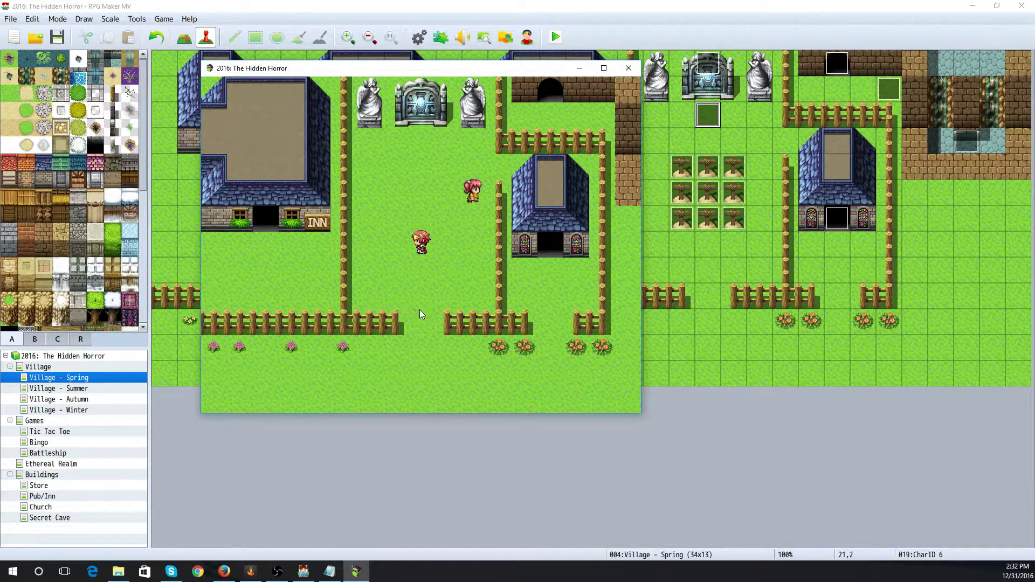
pyautogui.click(423, 320)
pyautogui.click(412, 350)
pyautogui.click(351, 363)
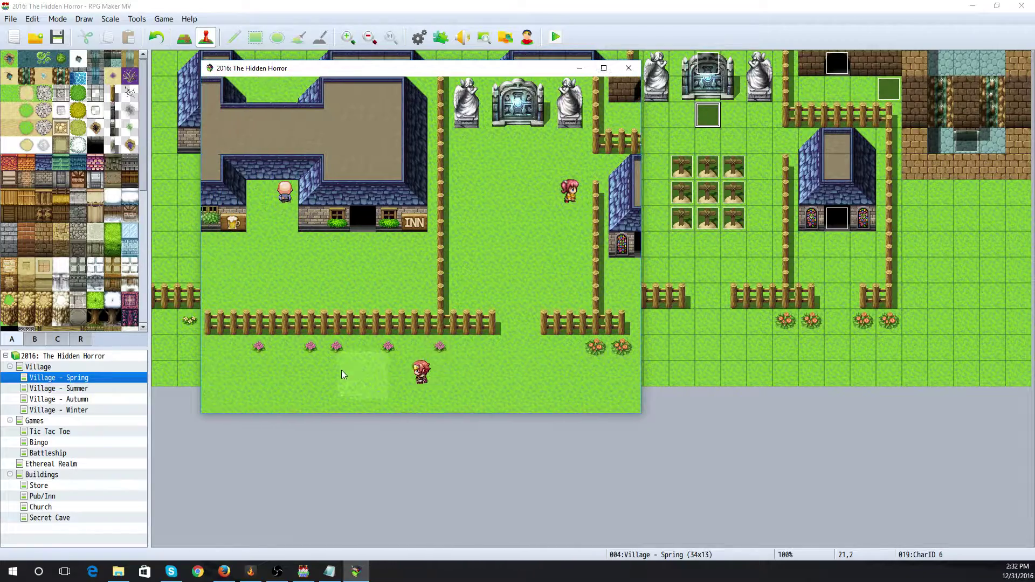
pyautogui.click(341, 369)
pyautogui.click(428, 406)
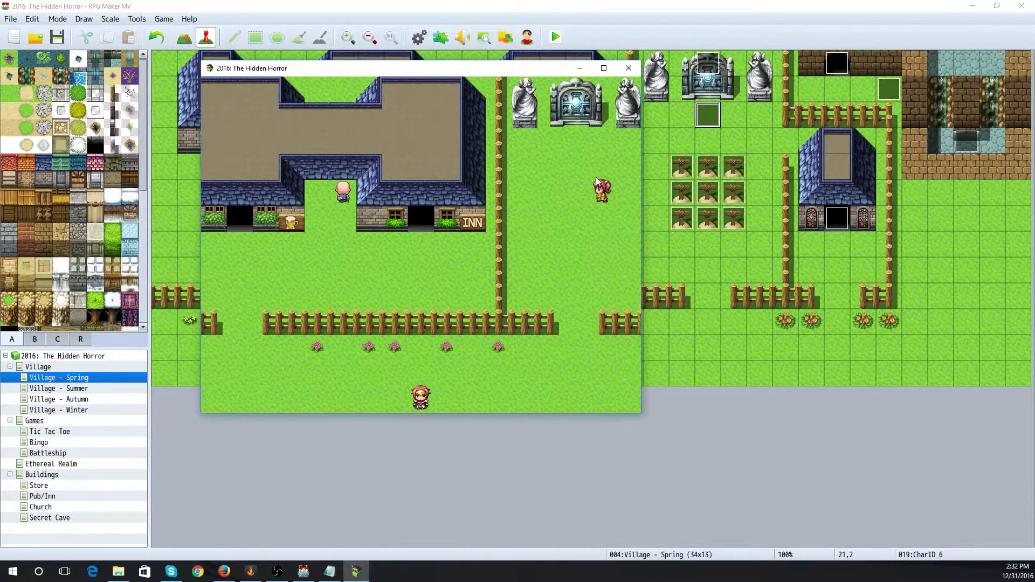
pyautogui.click(627, 68)
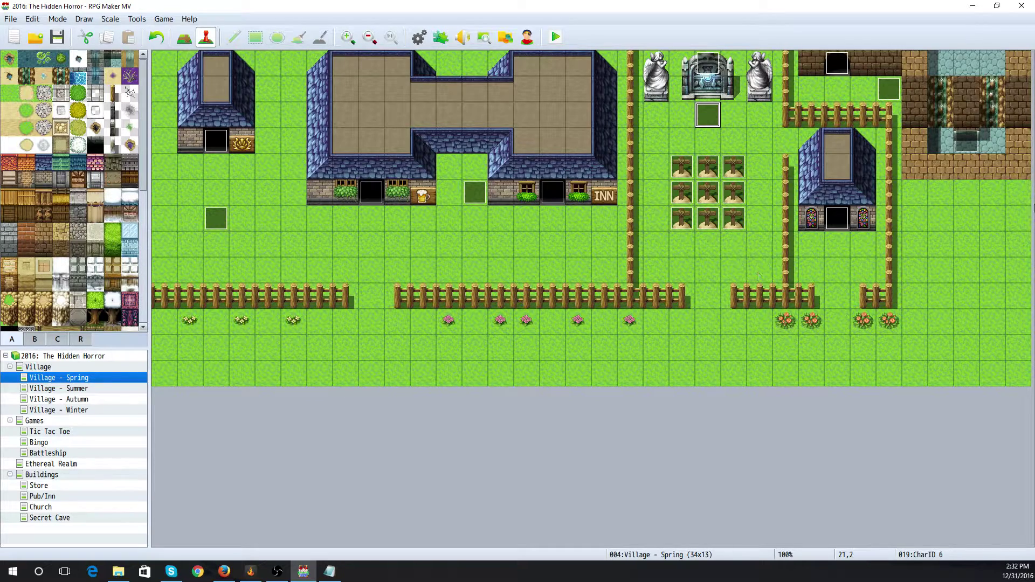
# Delete the CharID 6 Mad and CharID 7 Mad switch commands from the Holy Spirit event and save it
pyautogui.doubleClick(706, 70)
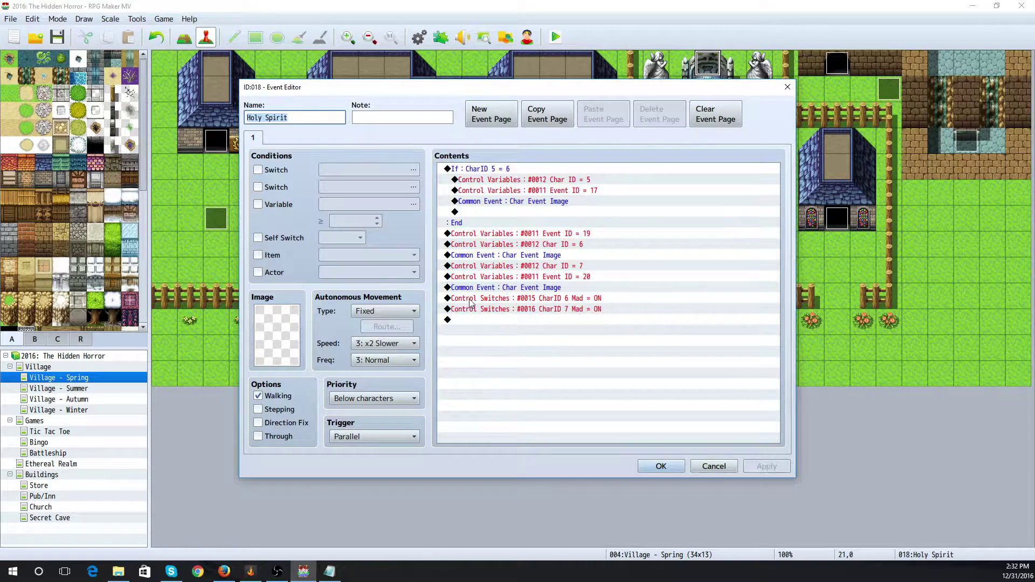
pyautogui.click(478, 300)
pyautogui.press('Delete')
pyautogui.press('Delete')
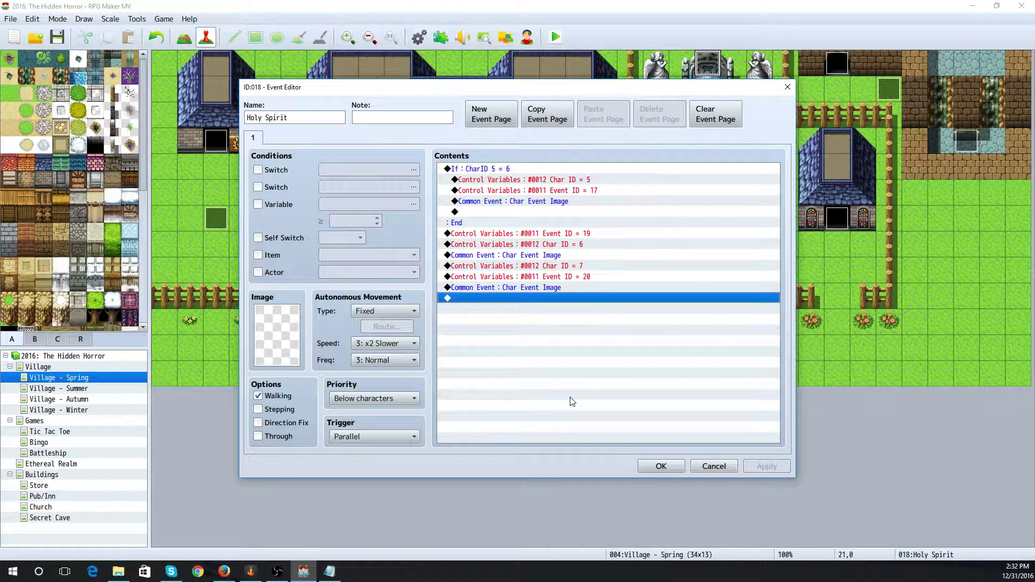
pyautogui.click(661, 466)
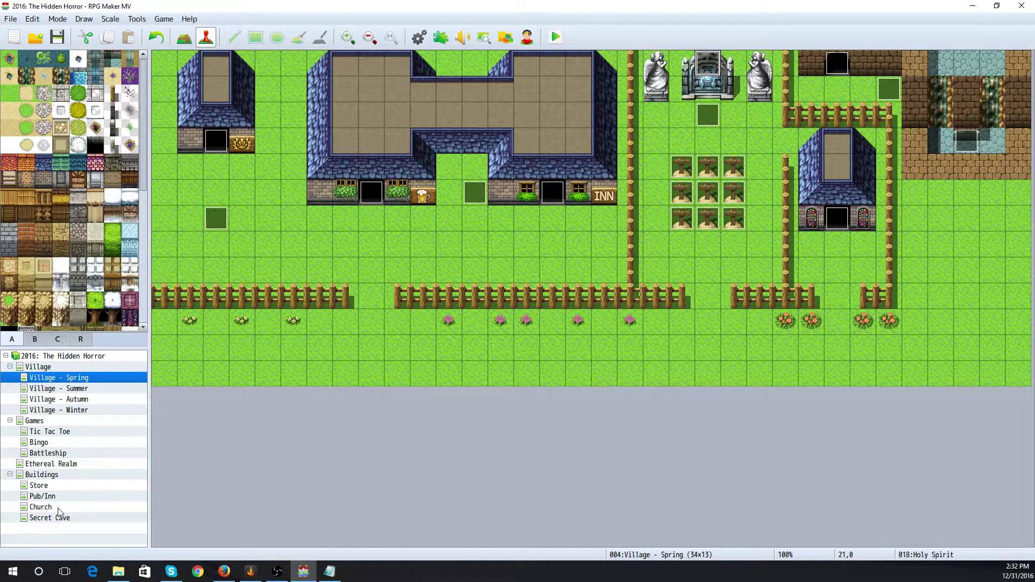
# Create a new event in the central aisle of the Store map and name it "Char 8"
pyautogui.click(51, 486)
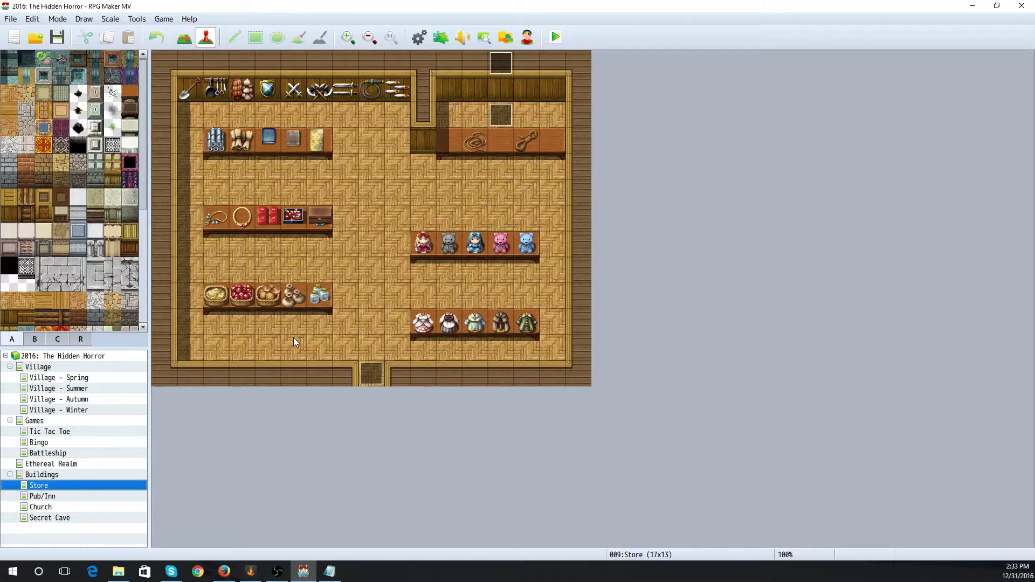
pyautogui.doubleClick(376, 196)
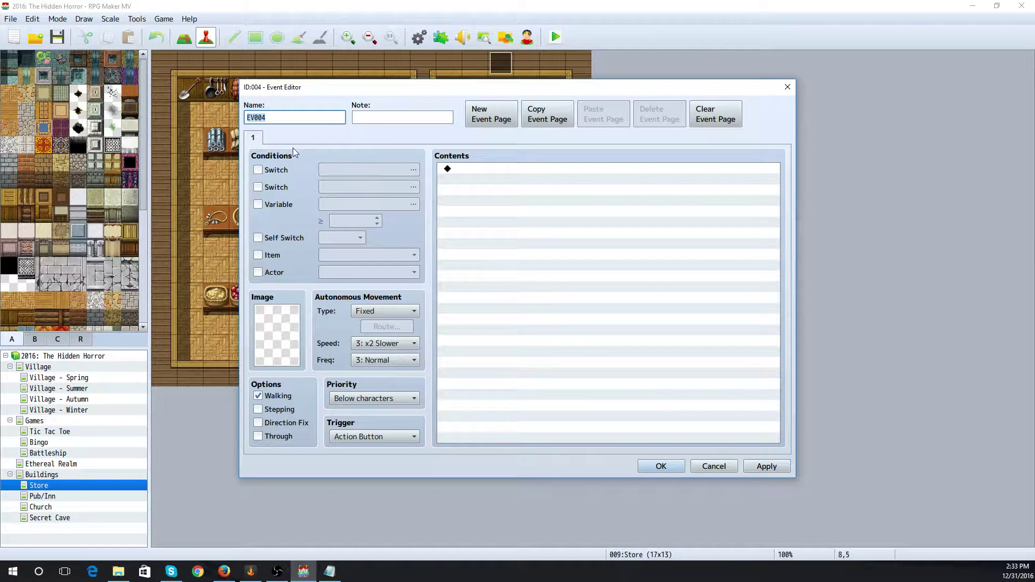
pyautogui.write('Char 8')
# Add a Control Variables command to the Char 8 event that sets Event ID to 4
pyautogui.doubleClick(485, 171)
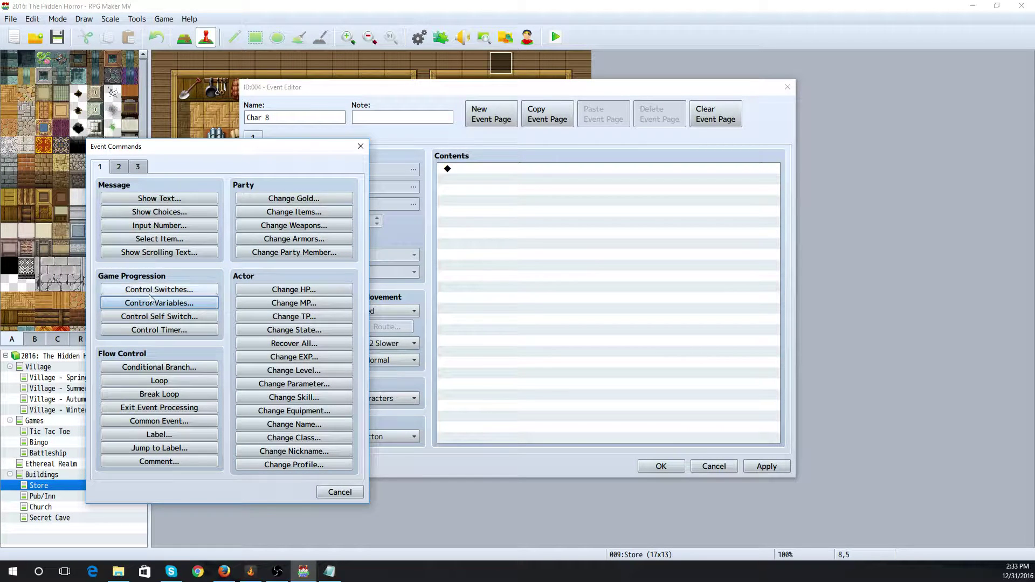
pyautogui.click(185, 304)
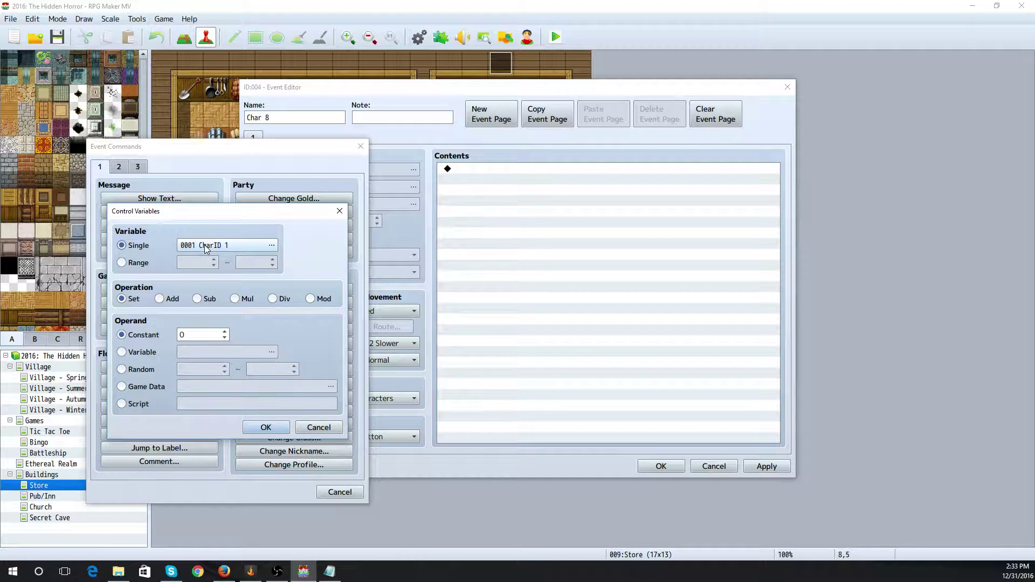
pyautogui.click(205, 245)
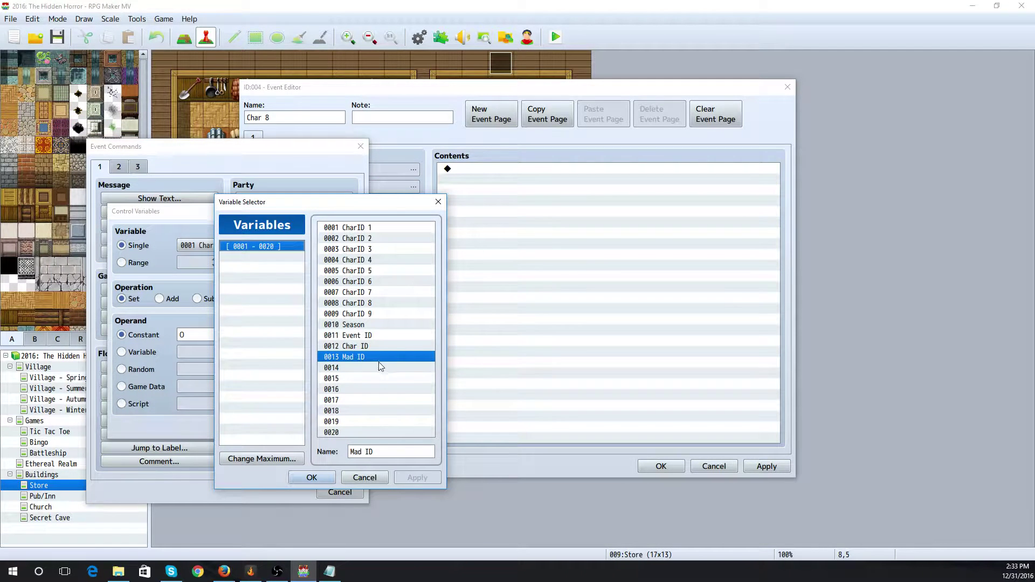
pyautogui.click(373, 336)
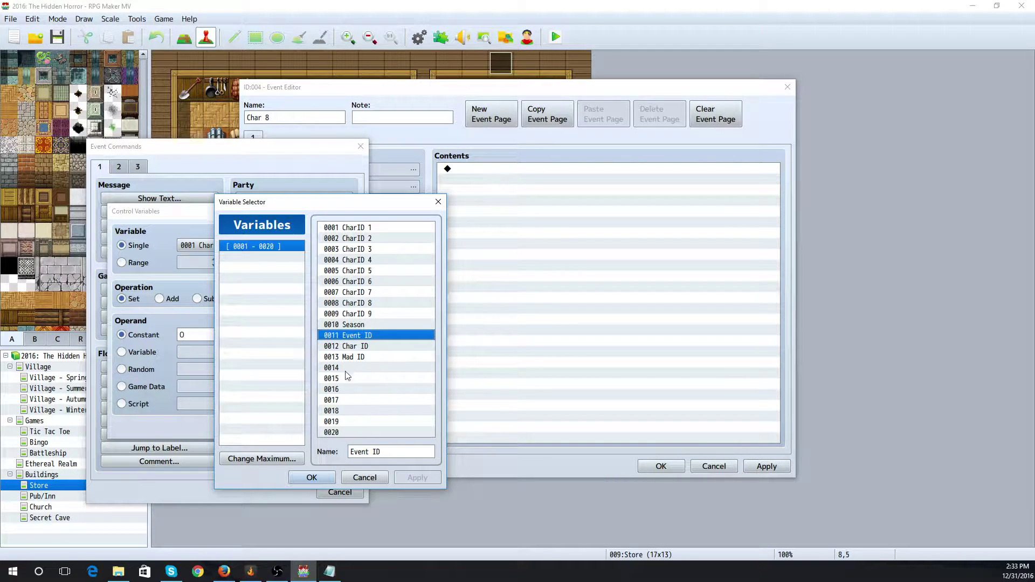
pyautogui.click(311, 477)
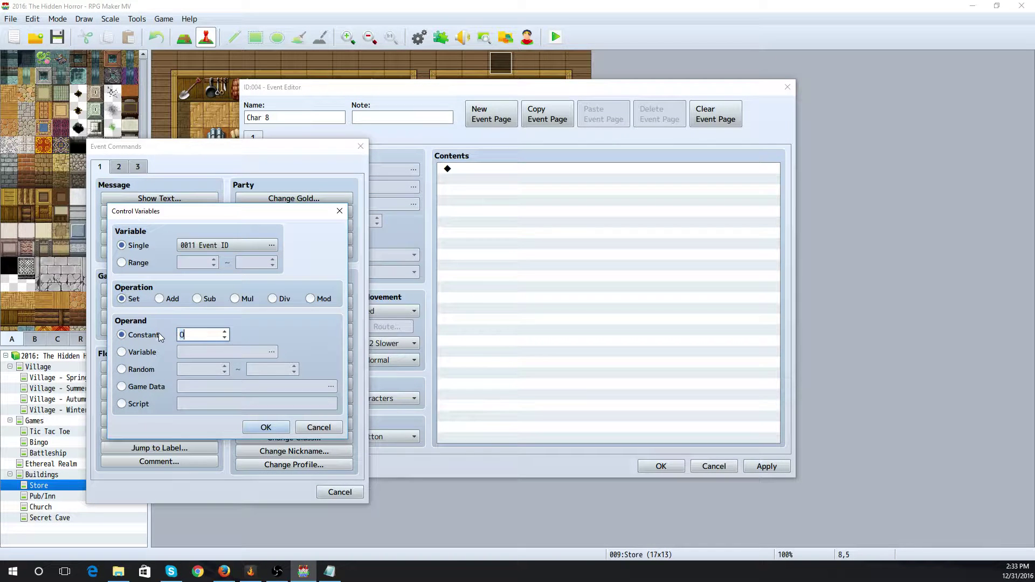
pyautogui.click(259, 430)
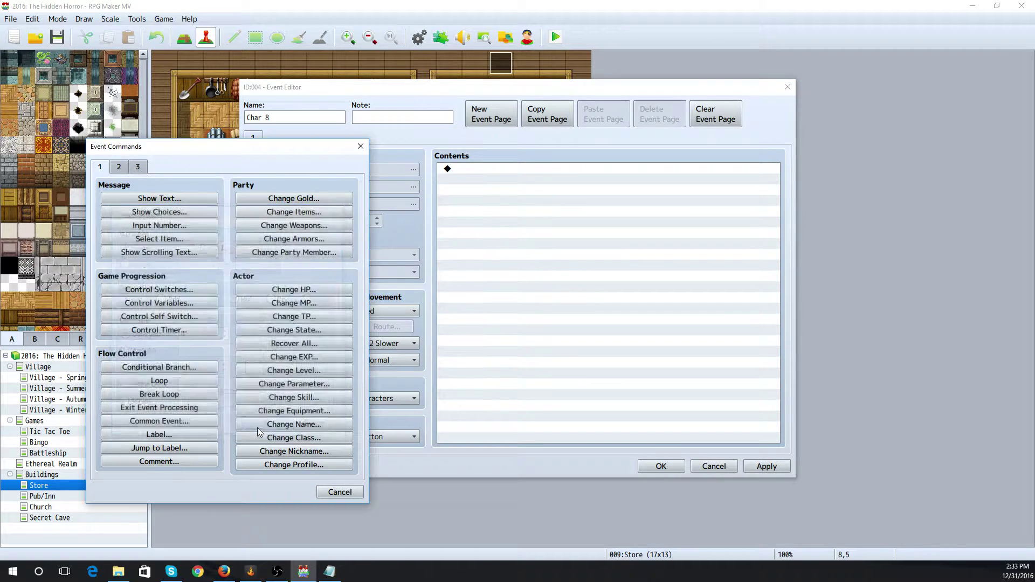
# Add a Control Variables command to the Char 8 event that sets Char ID to 8
pyautogui.doubleClick(508, 182)
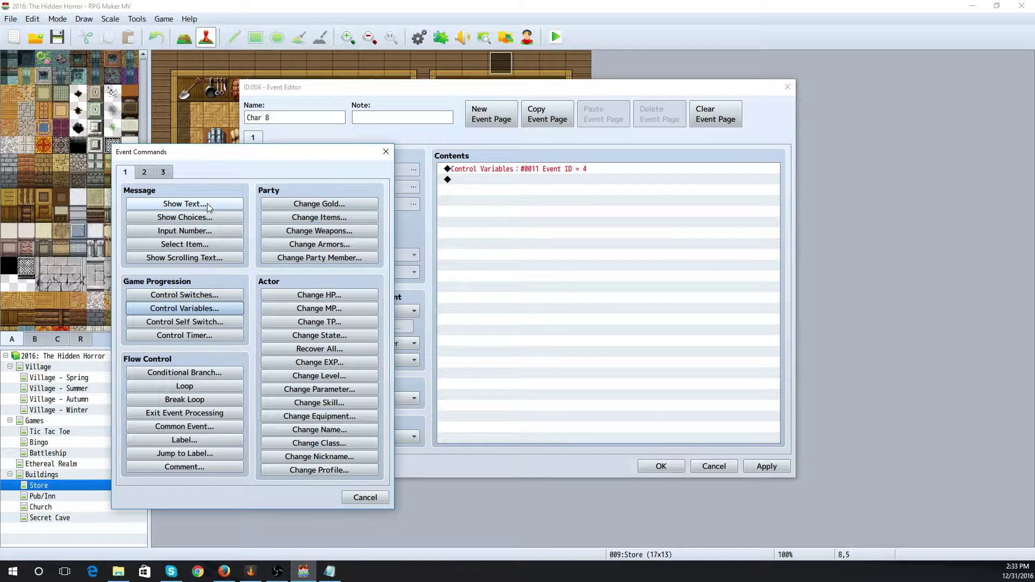
pyautogui.click(197, 310)
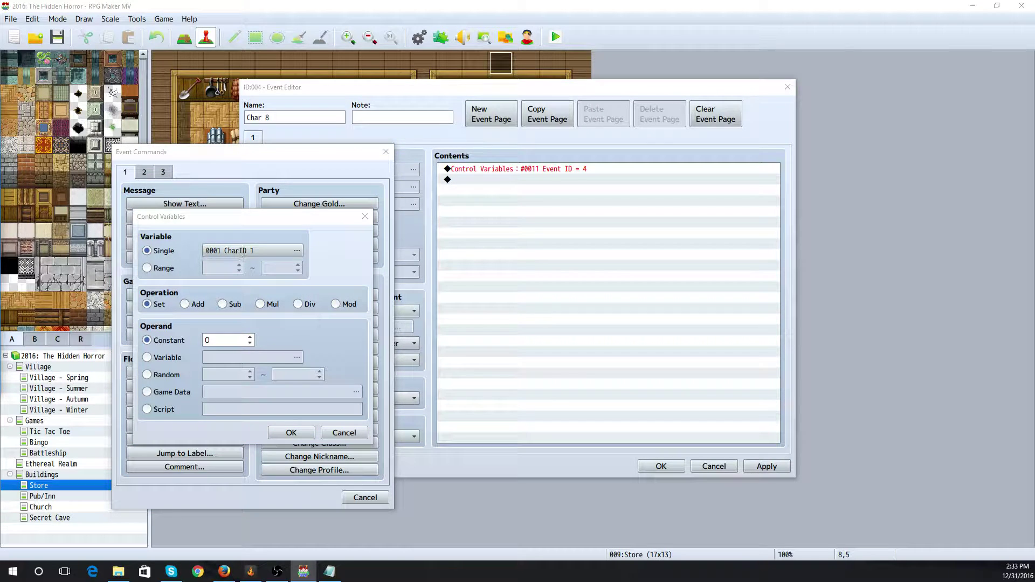
pyautogui.doubleClick(219, 252)
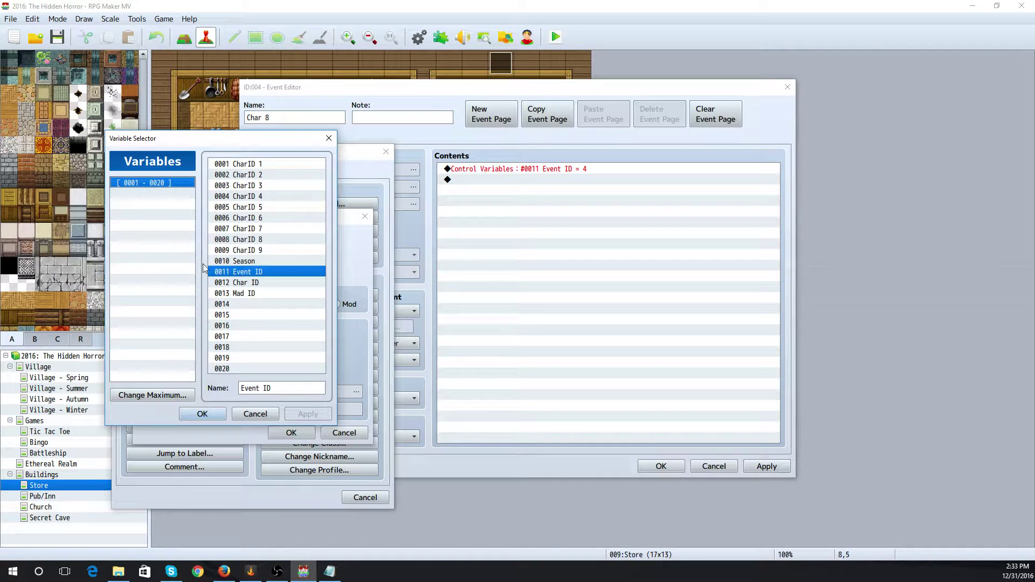
pyautogui.click(259, 283)
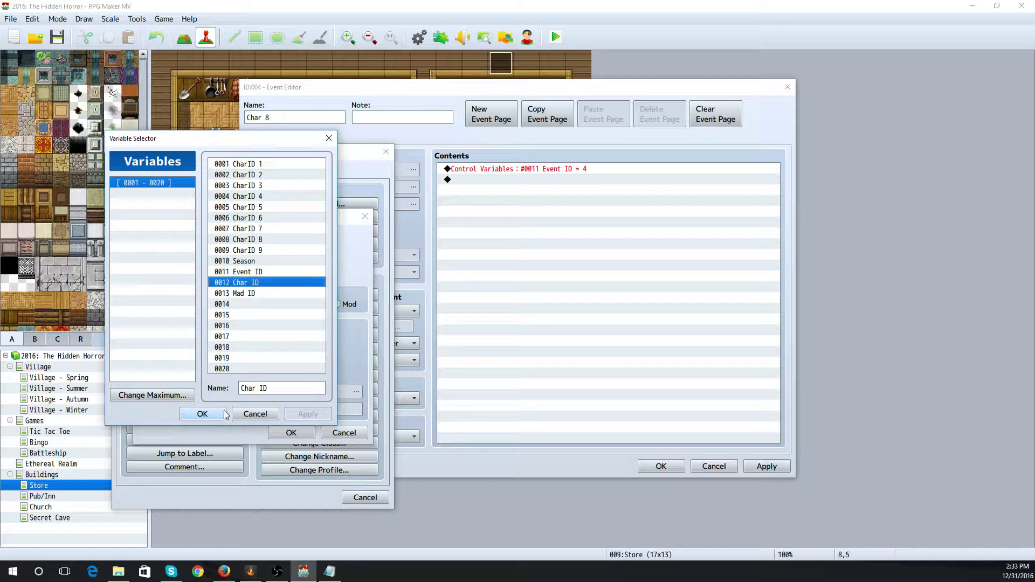
pyautogui.click(202, 414)
pyautogui.click(204, 339)
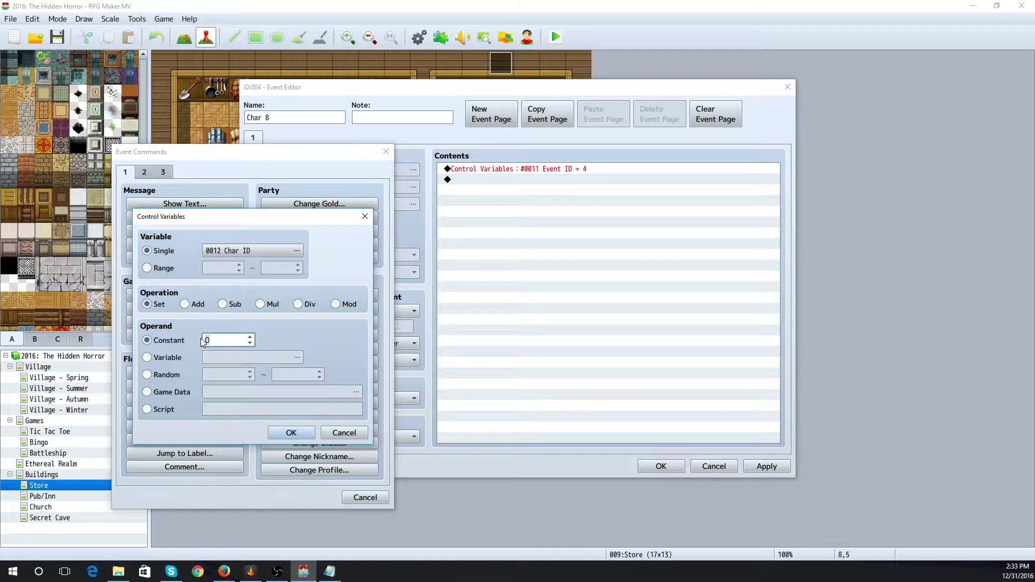
pyautogui.write('8')
pyautogui.click(273, 429)
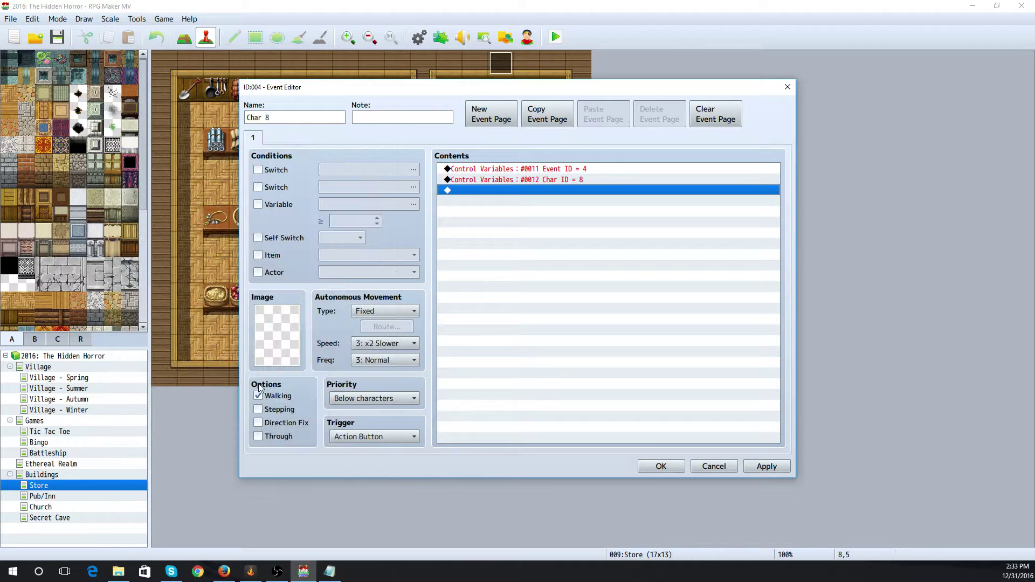
# Delete the Event ID variable command from the Char 8 event
pyautogui.click(524, 169)
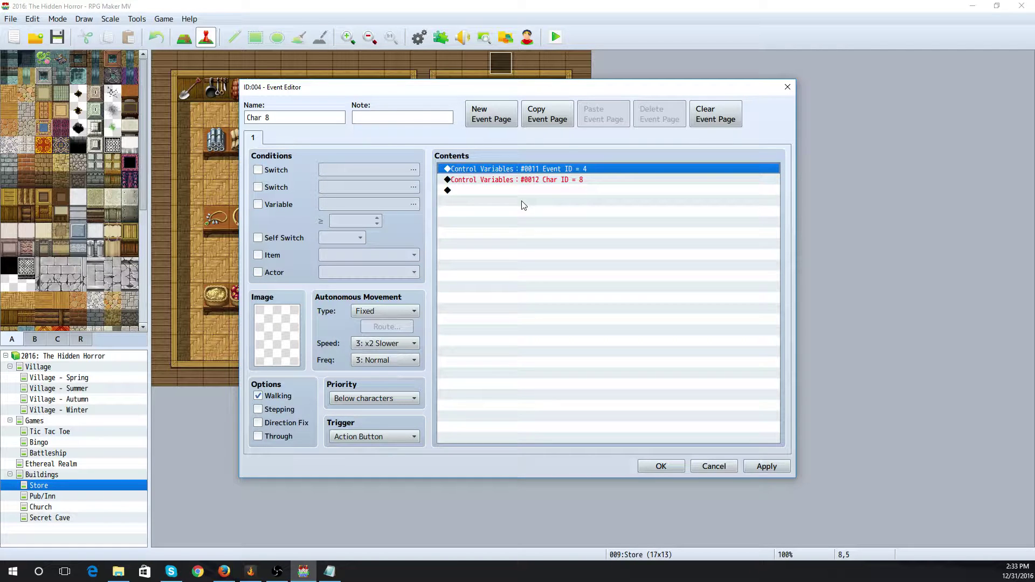
pyautogui.press('Delete')
# Add a conditional branch below the Char ID command checking that the CharID 8 Mad switch is ON, with an Else branch
pyautogui.click(469, 180)
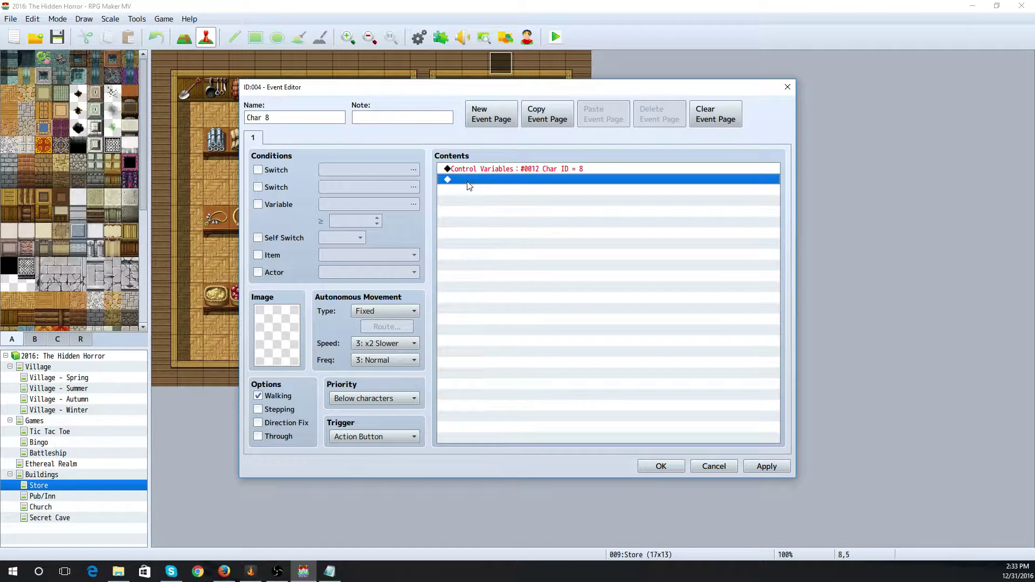
pyautogui.doubleClick(469, 180)
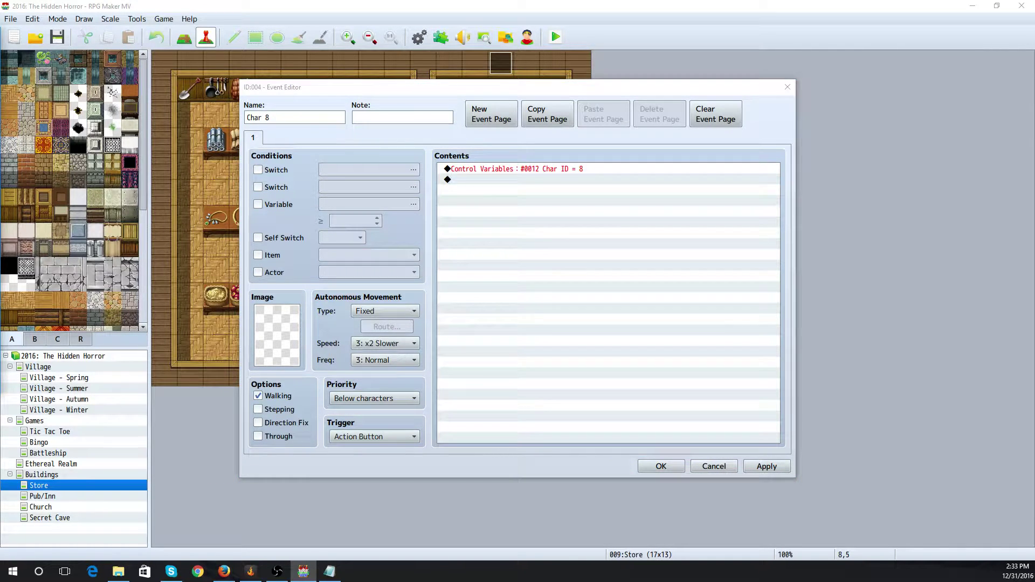
pyautogui.moveTo(0, 45); pyautogui.dragTo(163, 48)
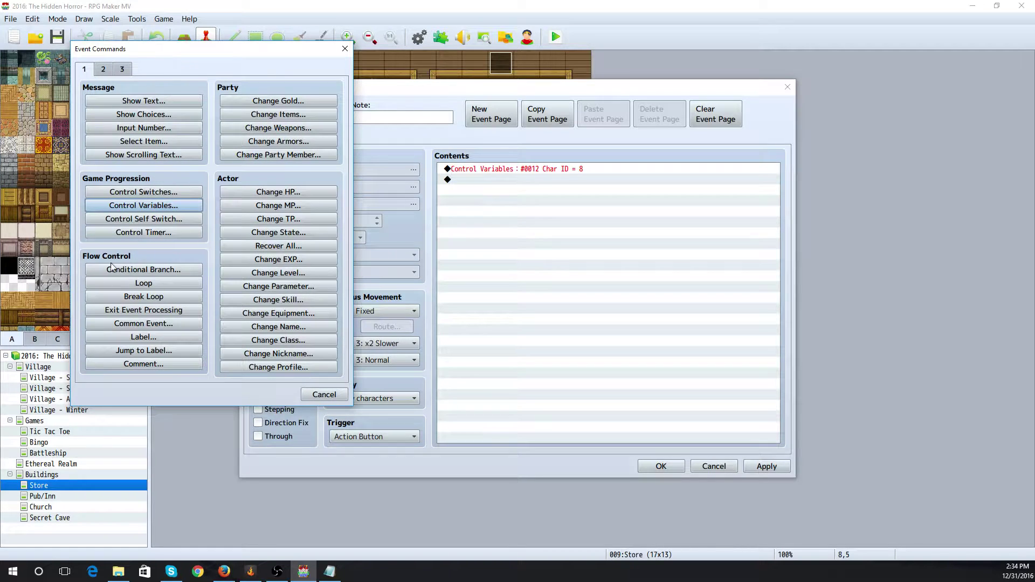
pyautogui.click(147, 269)
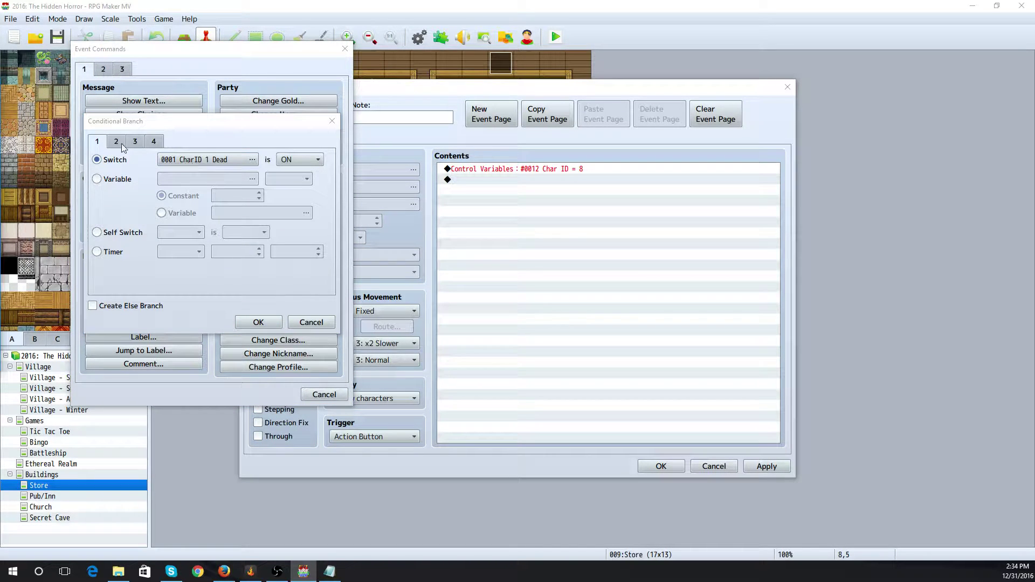
pyautogui.click(252, 160)
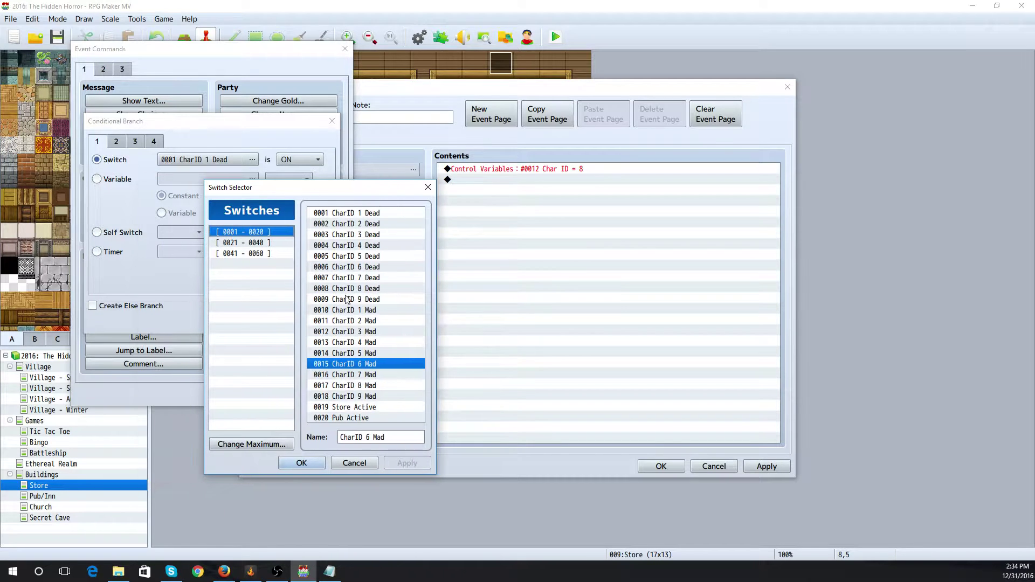
pyautogui.click(356, 385)
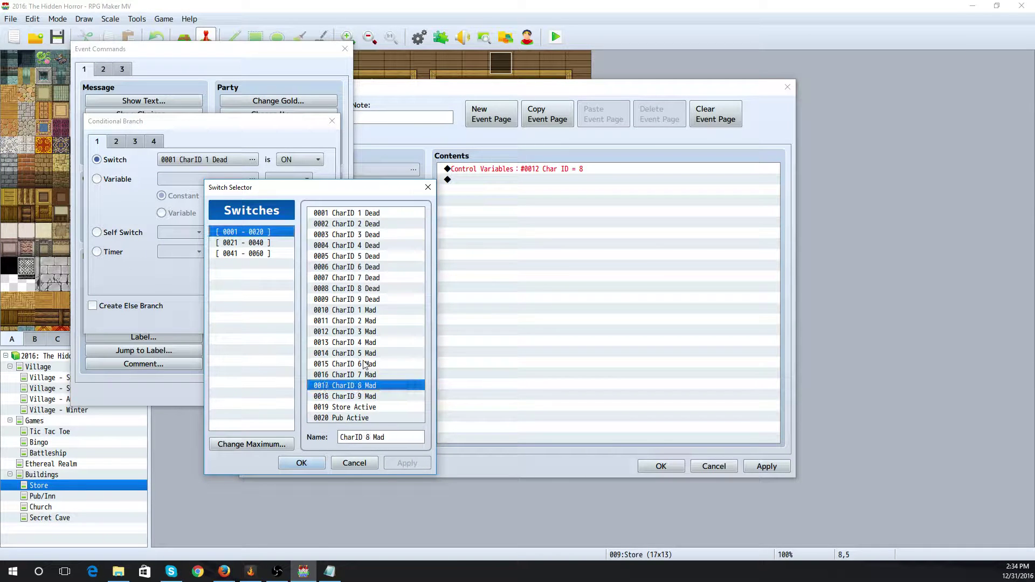
pyautogui.click(301, 463)
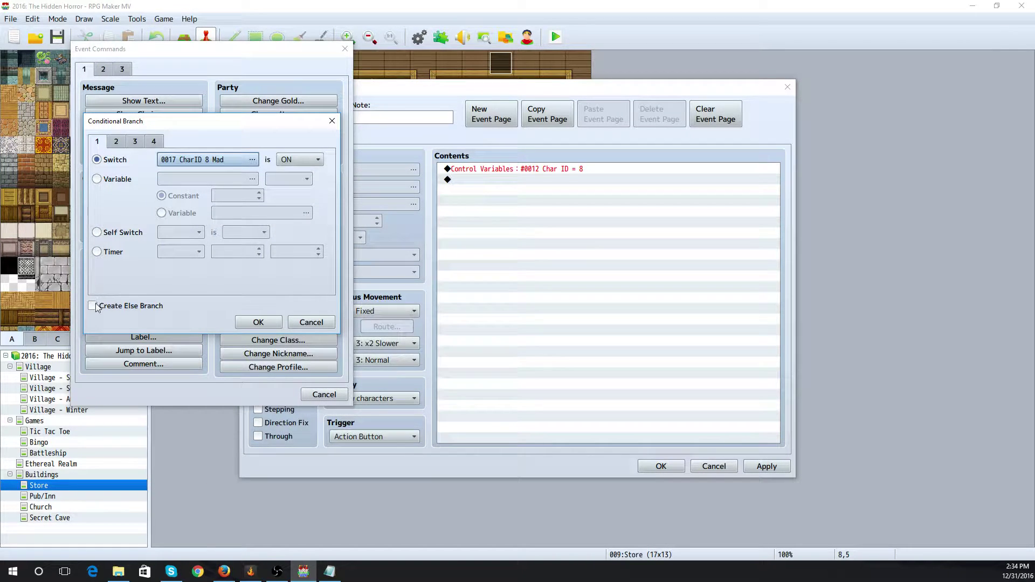
pyautogui.click(93, 305)
pyautogui.click(259, 322)
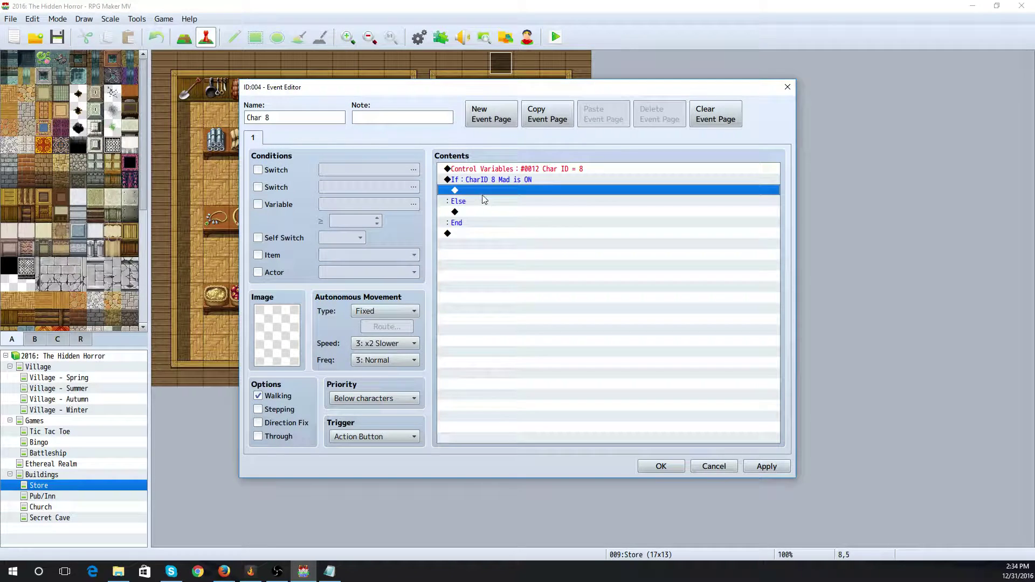
# Call the Char Mad Speak common event inside the CharID 8 Mad is ON branch
pyautogui.doubleClick(487, 190)
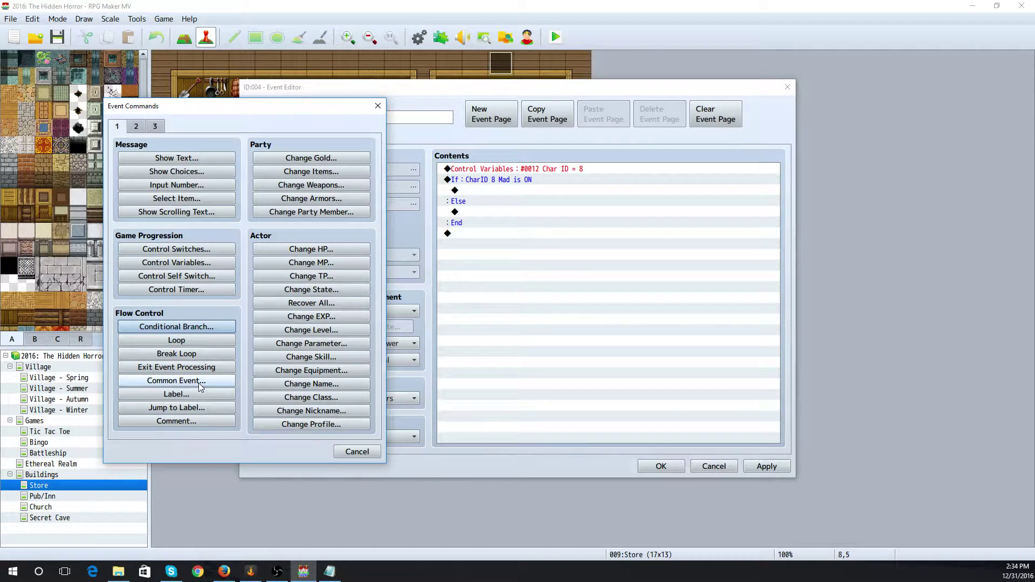
pyautogui.click(199, 384)
pyautogui.click(222, 286)
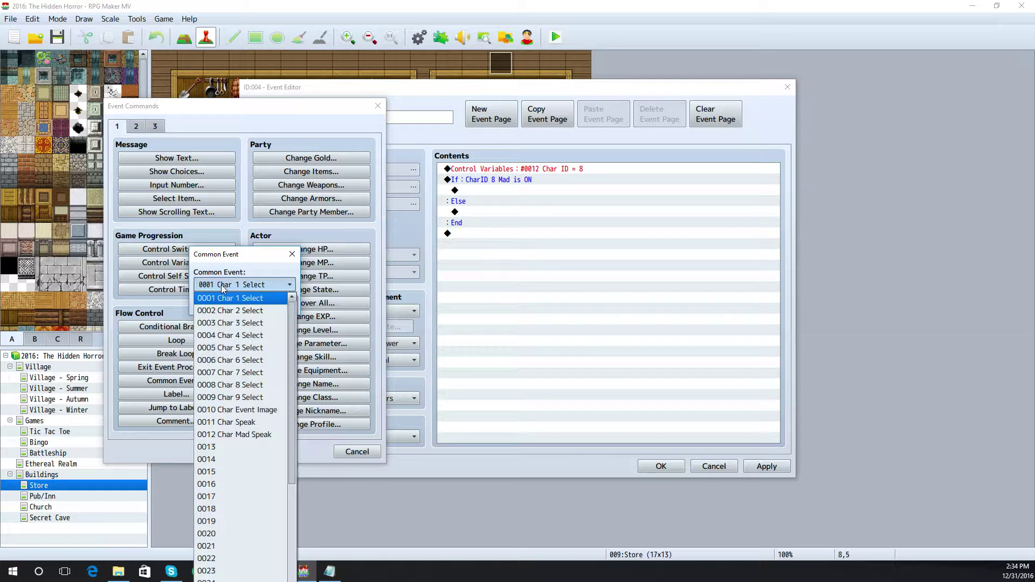
pyautogui.click(240, 435)
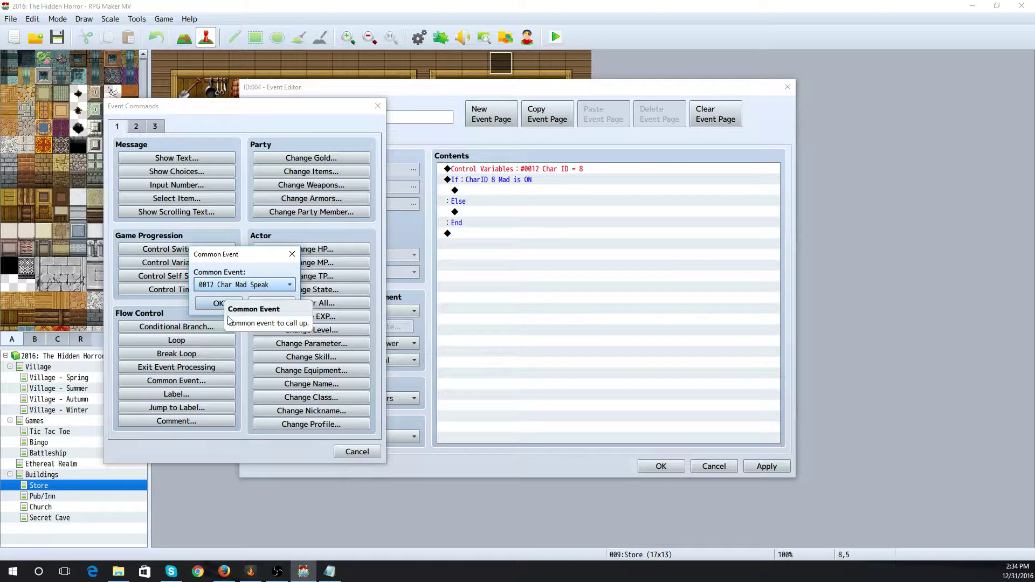
pyautogui.click(217, 304)
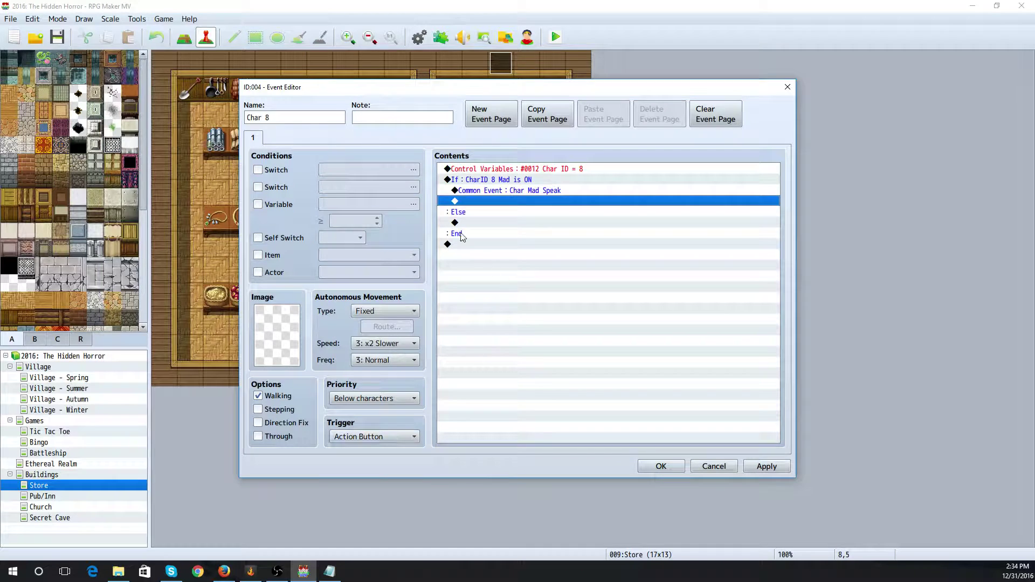
# Call the Char Speak common event inside the Else branch
pyautogui.doubleClick(480, 225)
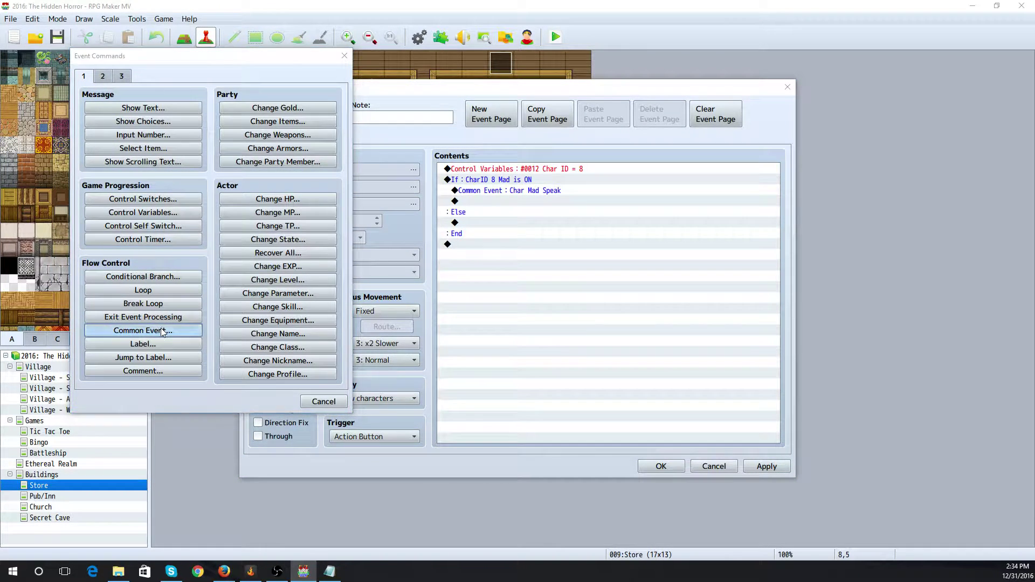
pyautogui.click(162, 332)
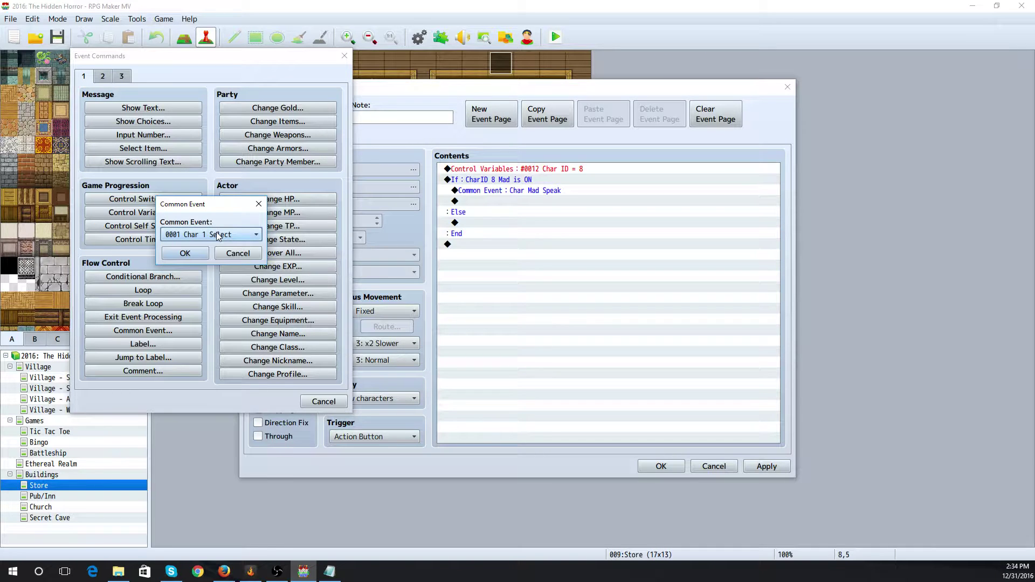
pyautogui.click(217, 235)
pyautogui.click(204, 374)
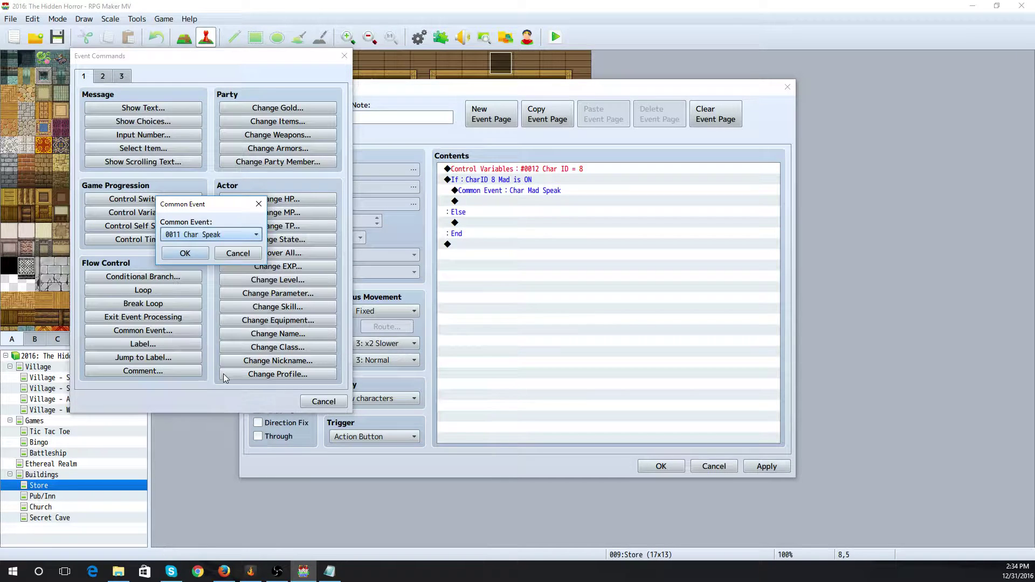
pyautogui.click(185, 253)
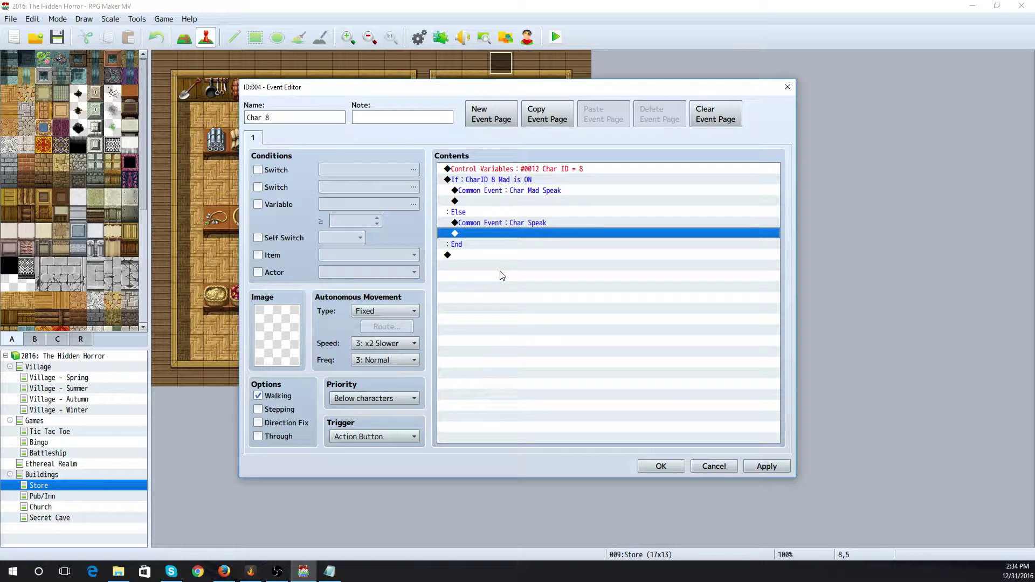
# Set the Char 8 event's priority to Same as characters and save the event
pyautogui.click(370, 399)
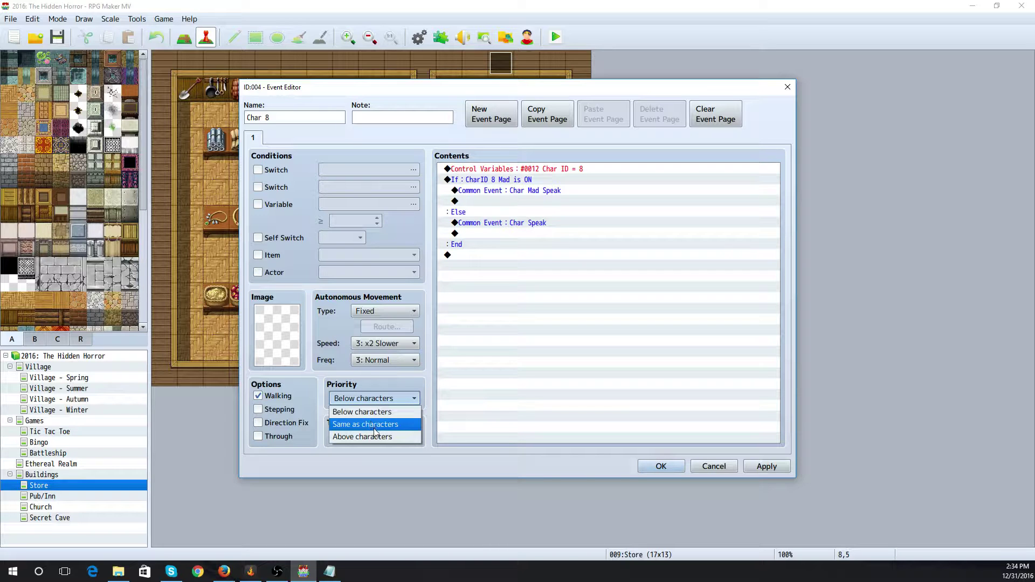
pyautogui.click(372, 424)
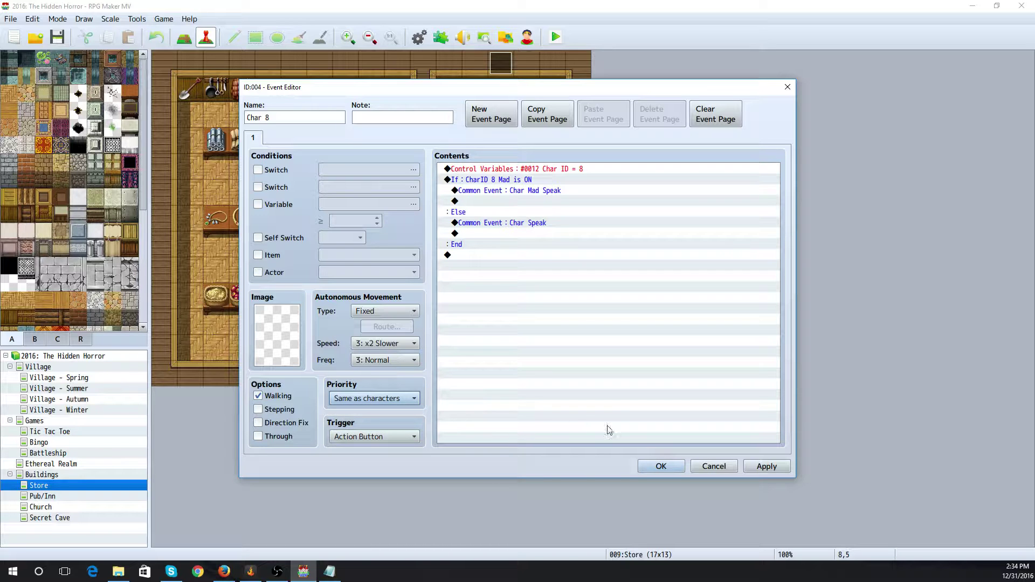
pyautogui.click(661, 466)
# In the Holy Spirit event, delete both Store Active switch commands and the command turning Self Switch A ON
pyautogui.doubleClick(497, 67)
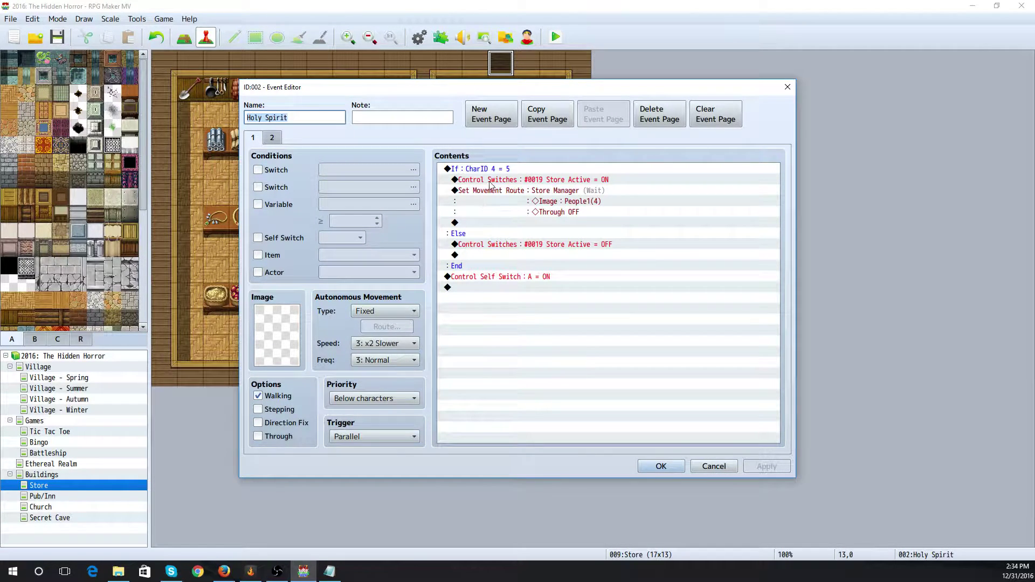
pyautogui.click(517, 184)
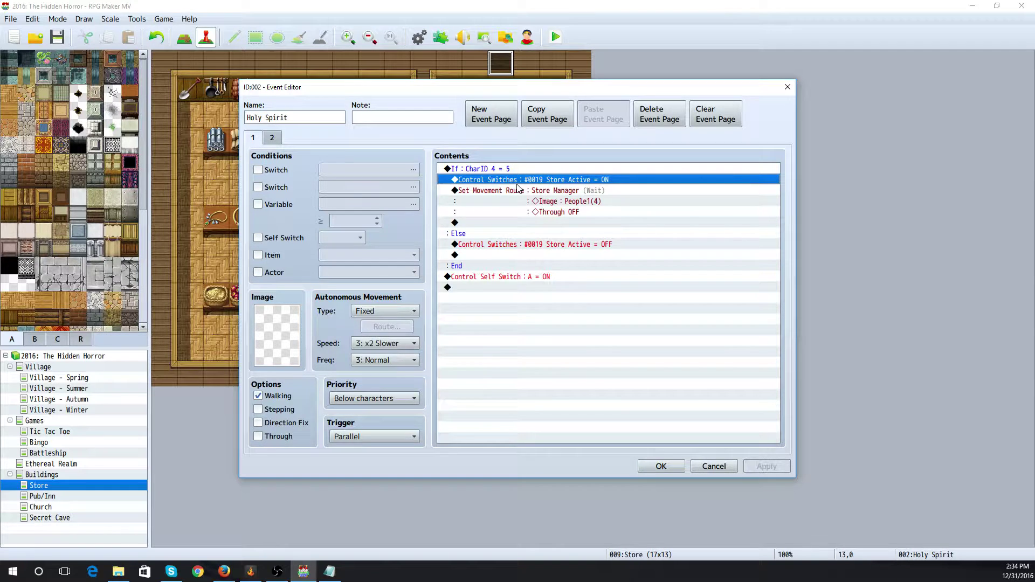
pyautogui.press('Delete')
pyautogui.click(534, 236)
pyautogui.press('Delete')
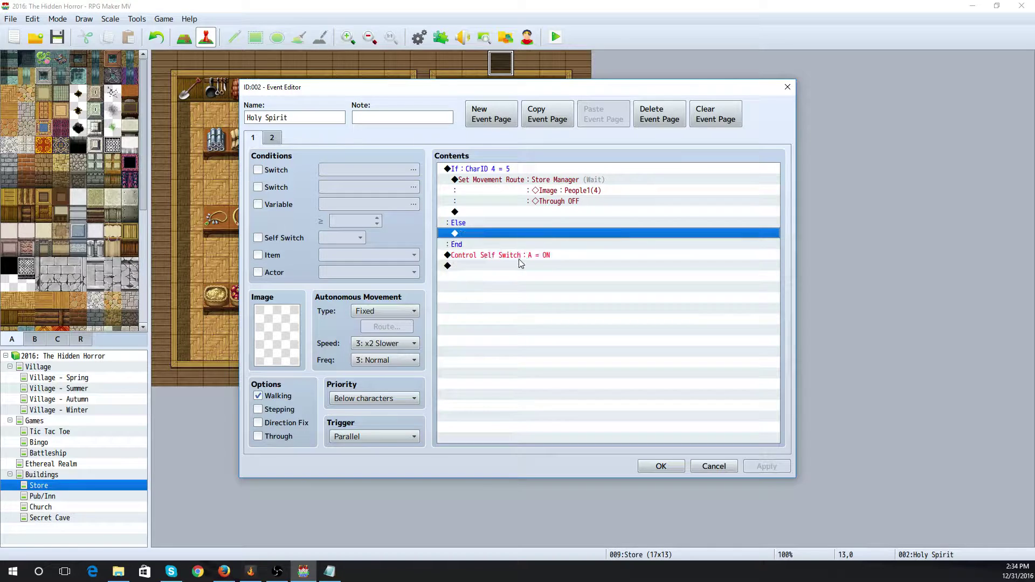
pyautogui.click(519, 257)
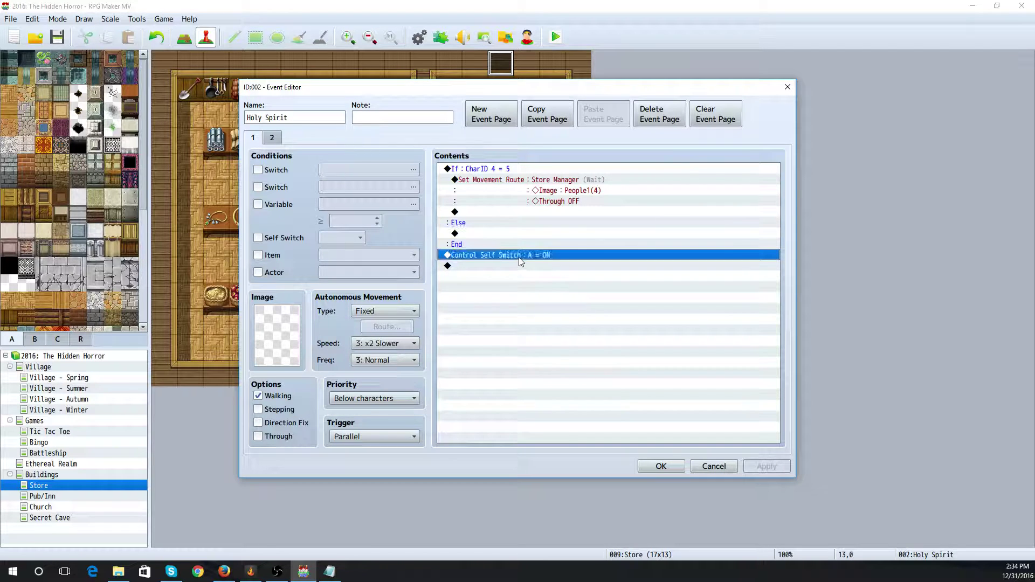
pyautogui.press('Delete')
# Delete the Holy Spirit event's second page and the Store Manager movement route on its first page
pyautogui.click(502, 184)
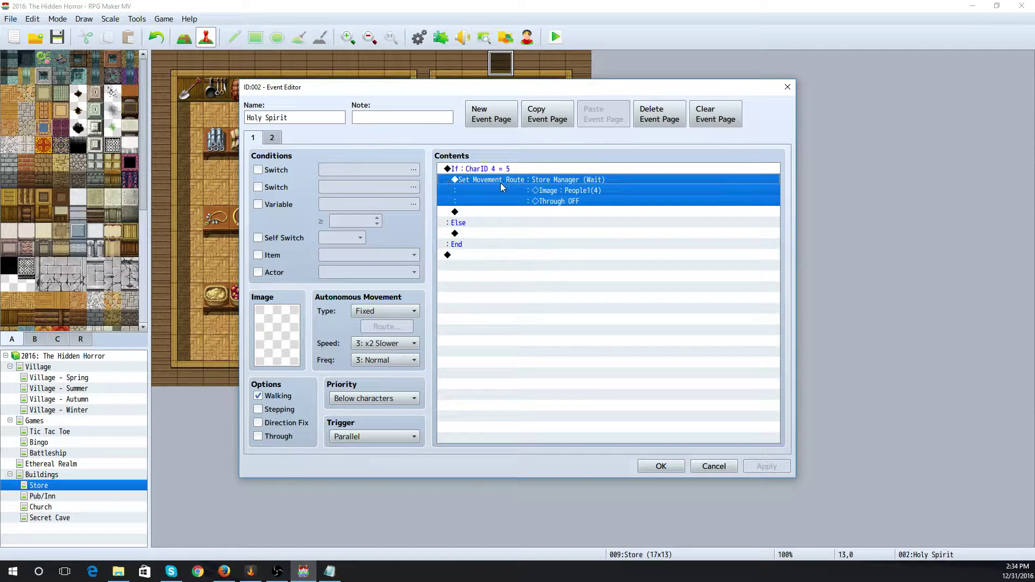
pyautogui.click(272, 138)
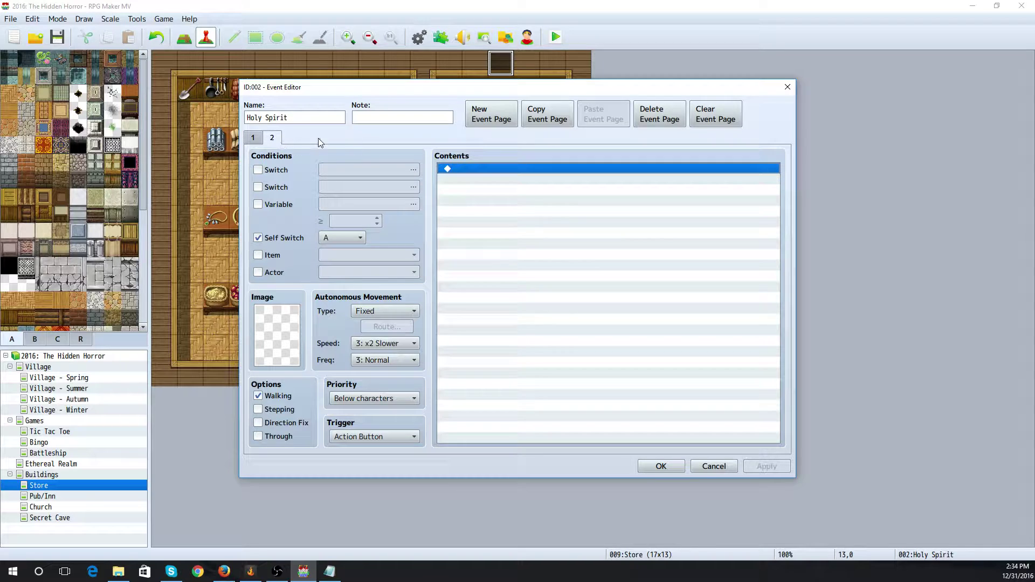
pyautogui.click(658, 116)
pyautogui.click(502, 183)
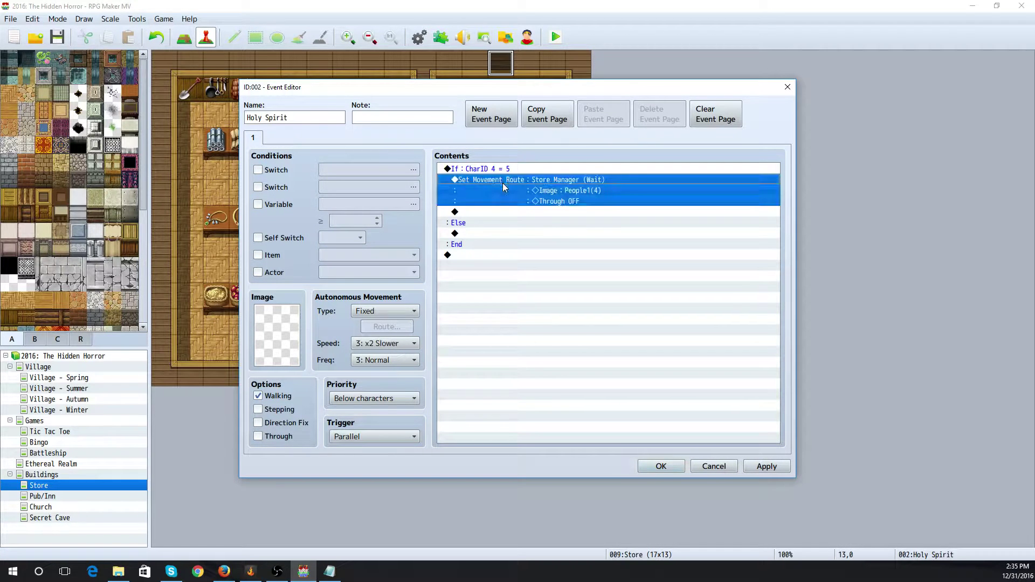
pyautogui.press('Delete')
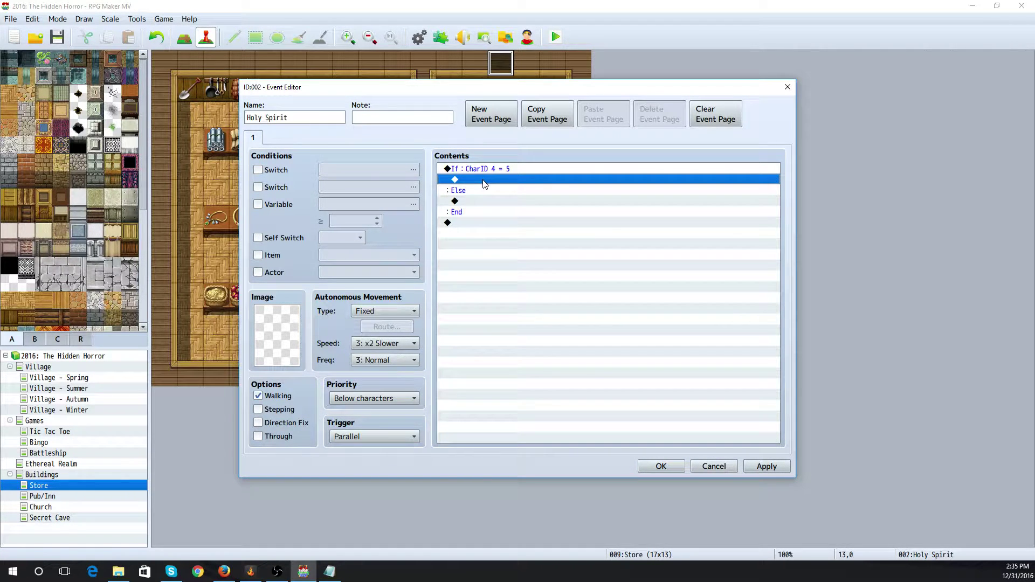
pyautogui.doubleClick(483, 181)
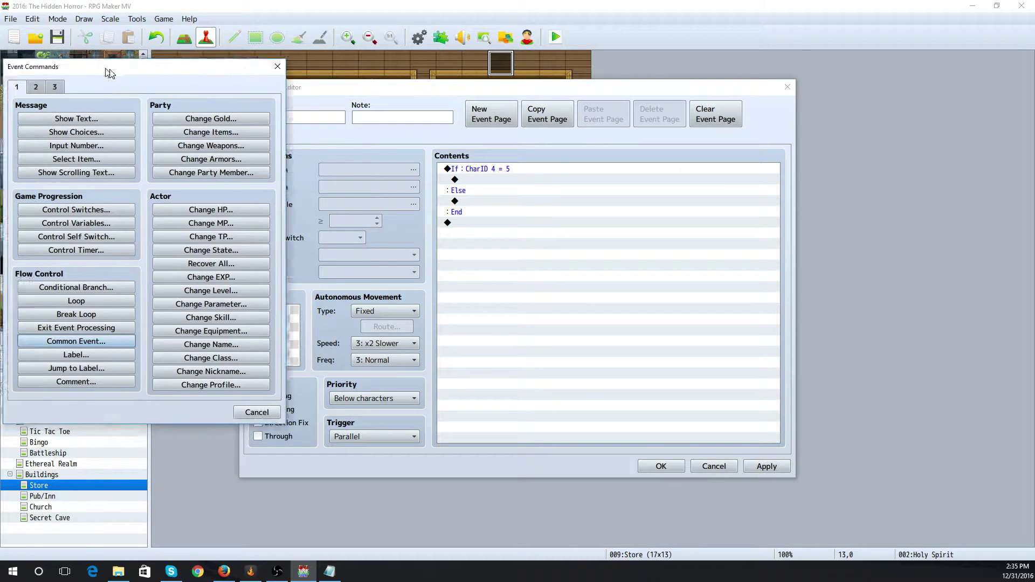
pyautogui.moveTo(107, 68); pyautogui.dragTo(189, 88)
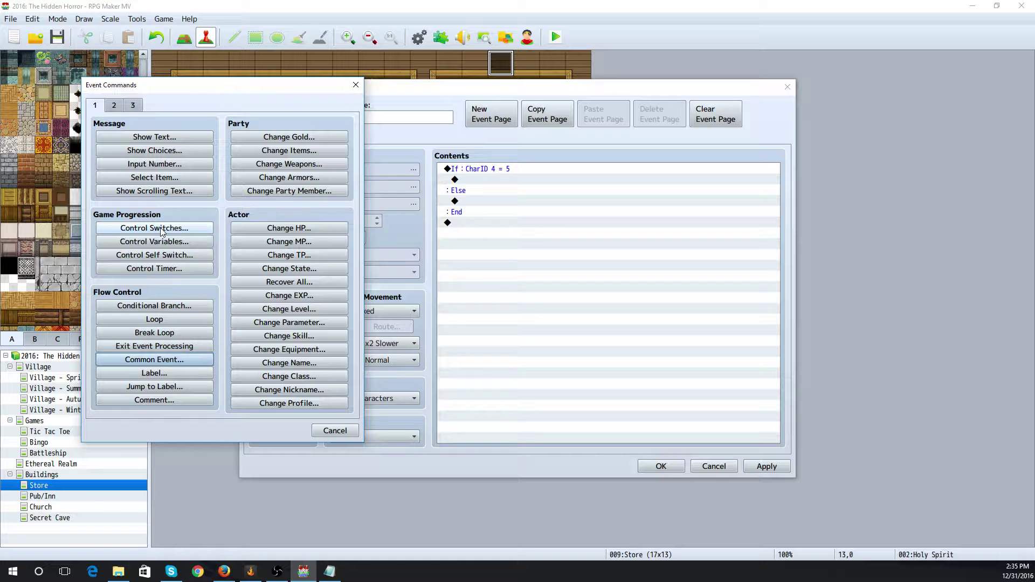
pyautogui.click(335, 431)
# Keep the changes made to the Holy Spirit event and save it
pyautogui.moveTo(420, 93); pyautogui.dragTo(626, 165)
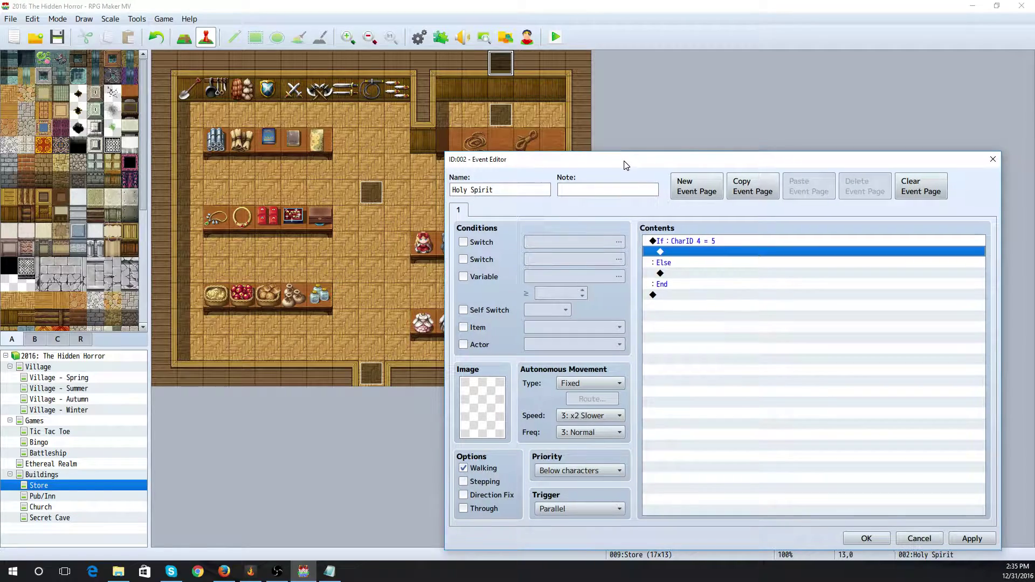
pyautogui.click(907, 540)
pyautogui.click(775, 385)
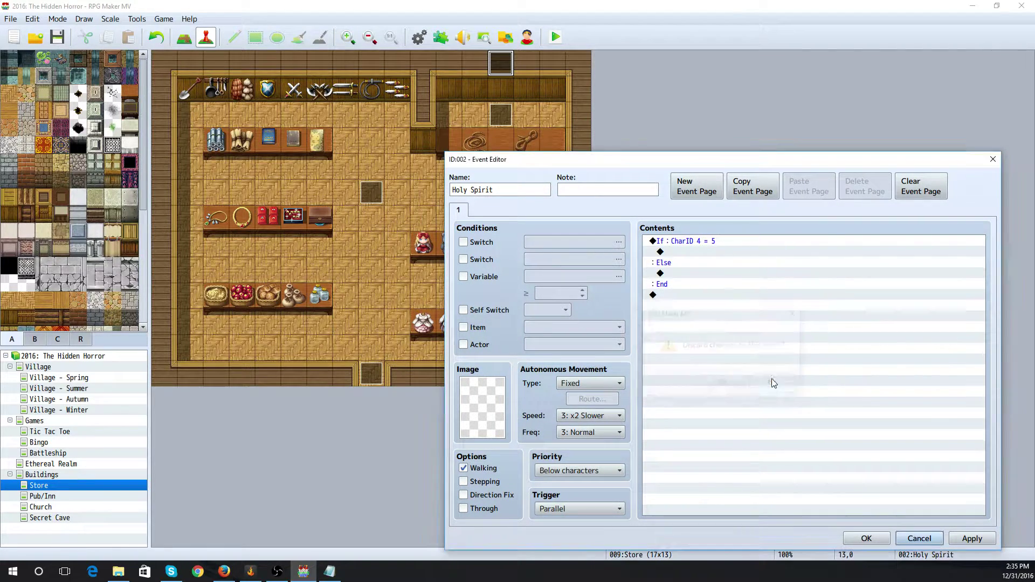
pyautogui.click(866, 538)
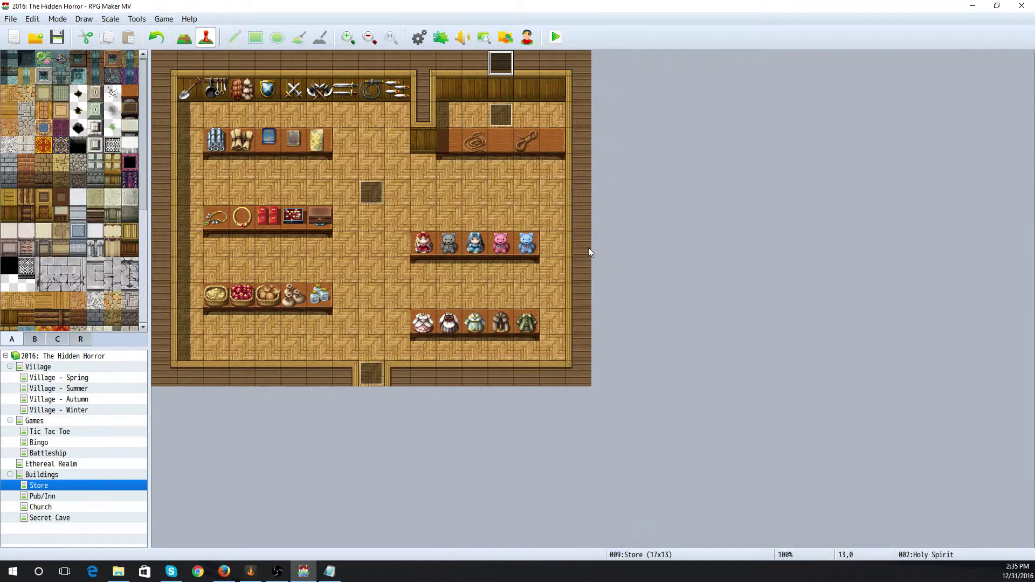
# Open the Store Manager event and delete its second page, conditioned on the Store Active switch
pyautogui.doubleClick(499, 114)
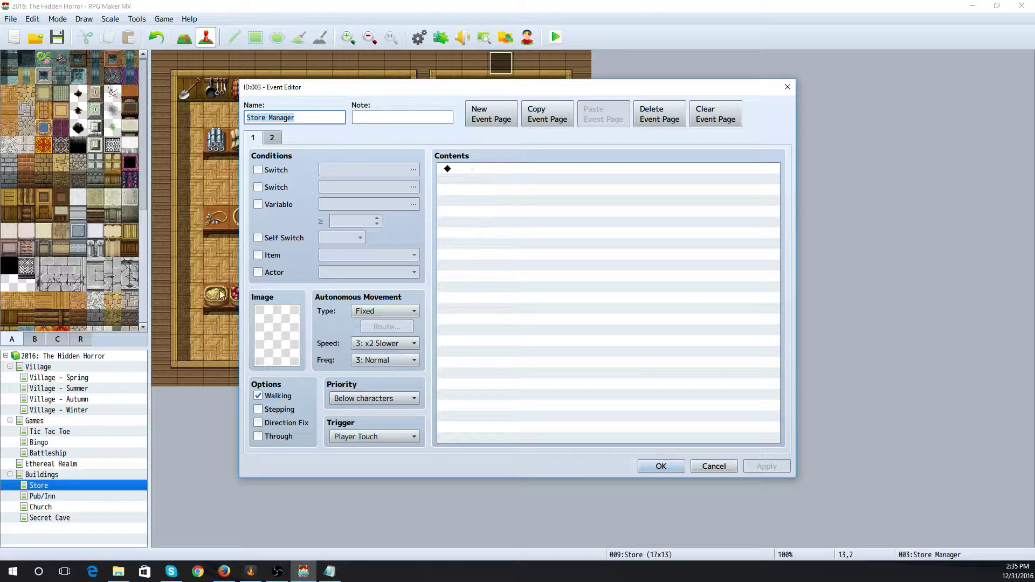
pyautogui.hotkey('alt', 'Tab')
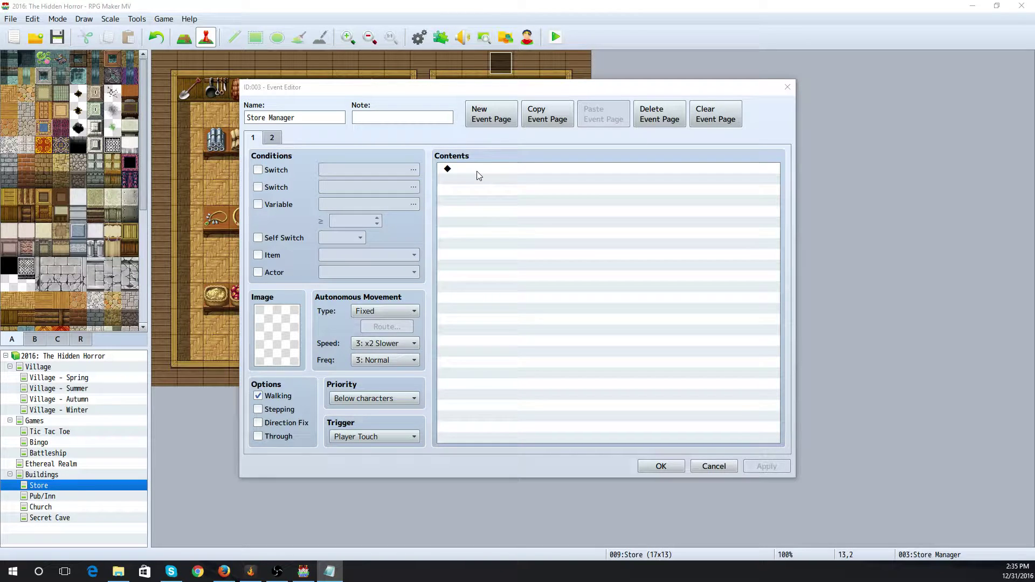
pyautogui.click(279, 142)
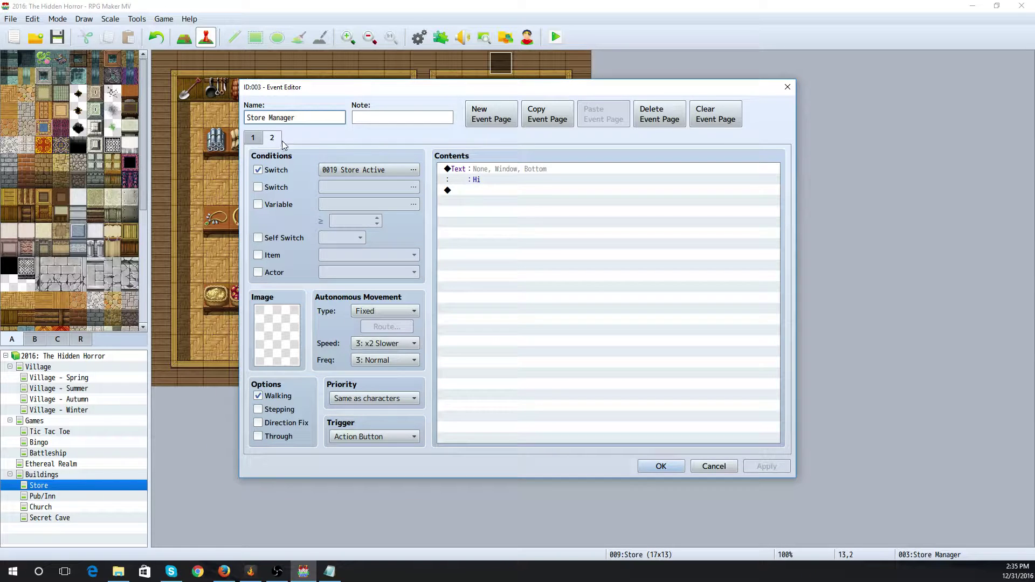
pyautogui.click(654, 120)
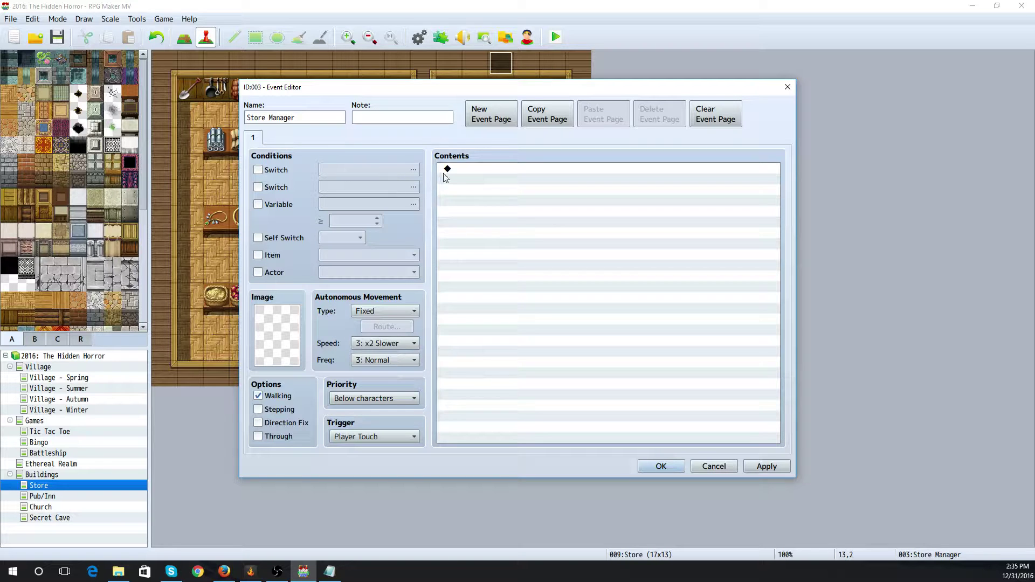
# Add a Control Variables command to the Store Manager event that sets 0012 Char ID to the constant 5
pyautogui.doubleClick(467, 172)
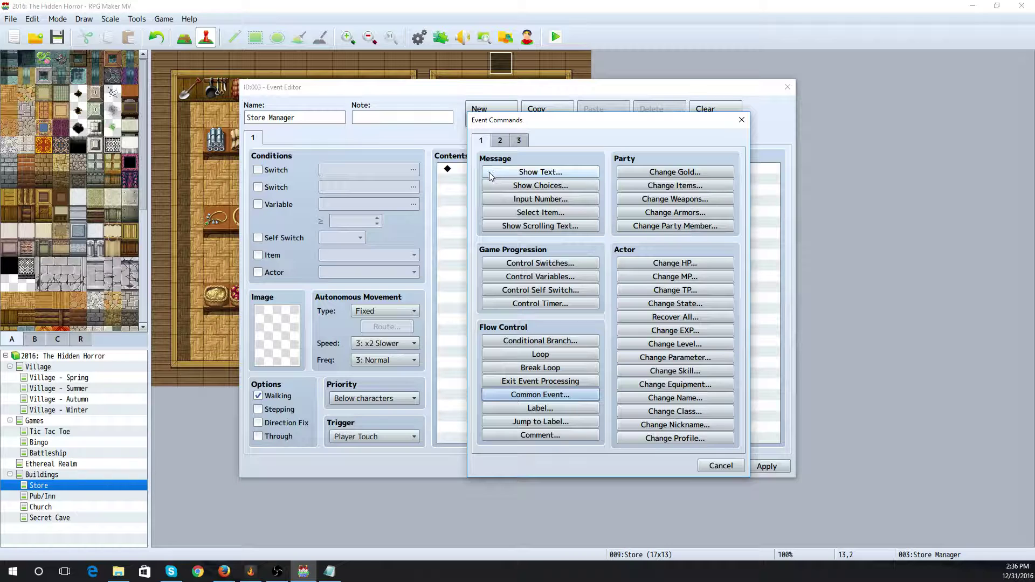
pyautogui.click(531, 274)
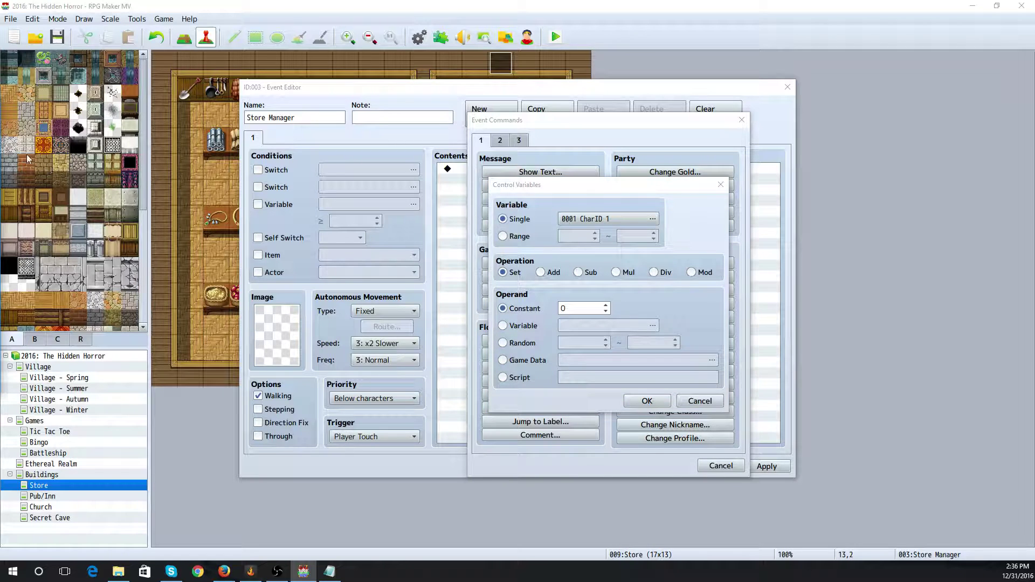
pyautogui.moveTo(0, 108); pyautogui.dragTo(523, 172)
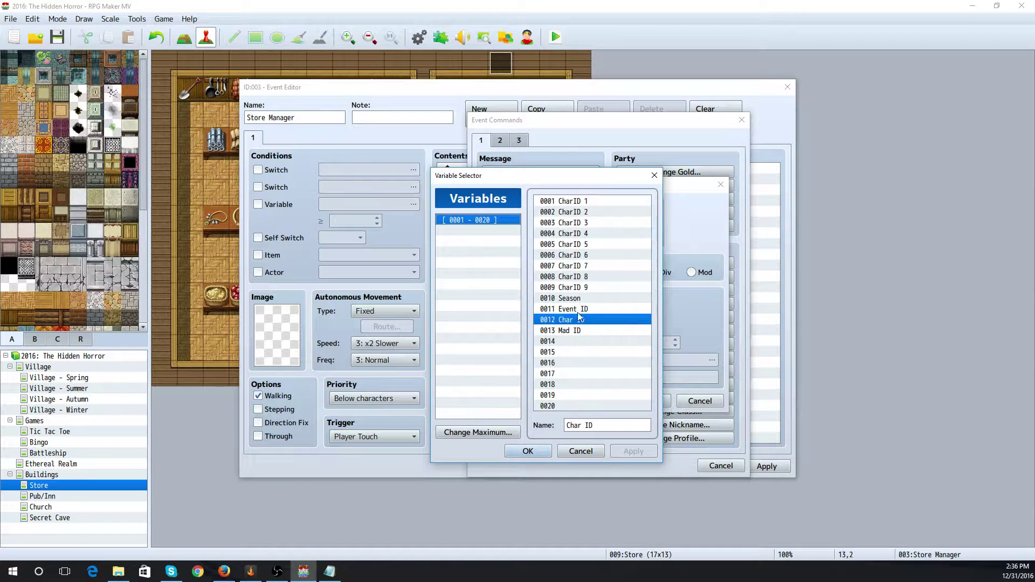
pyautogui.click(531, 452)
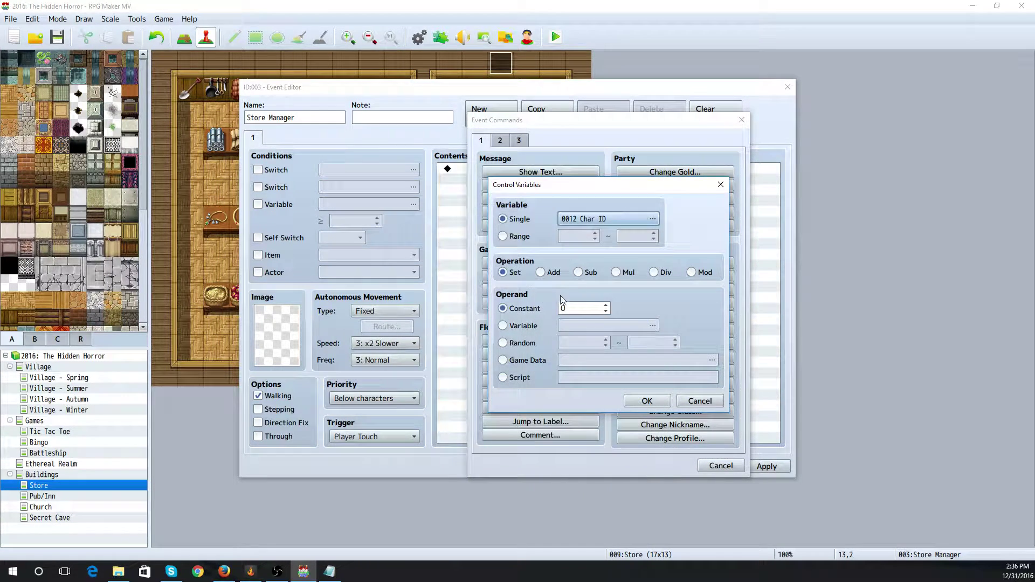
pyautogui.doubleClick(579, 307)
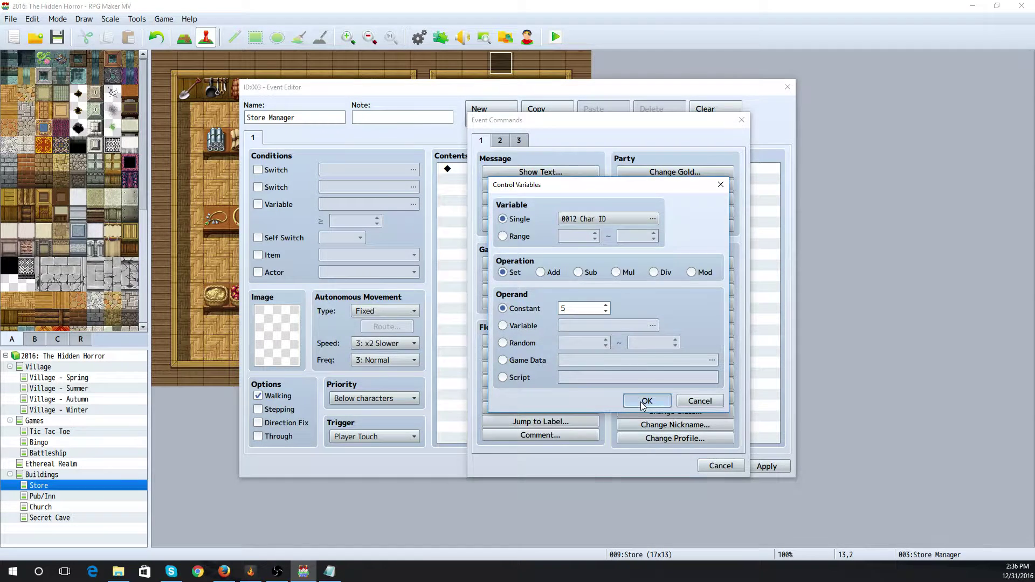
pyautogui.click(647, 400)
# Add a conditional branch below it checking that the 0004 CharID 4 Dead switch is ON, with an Else branch
pyautogui.doubleClick(465, 180)
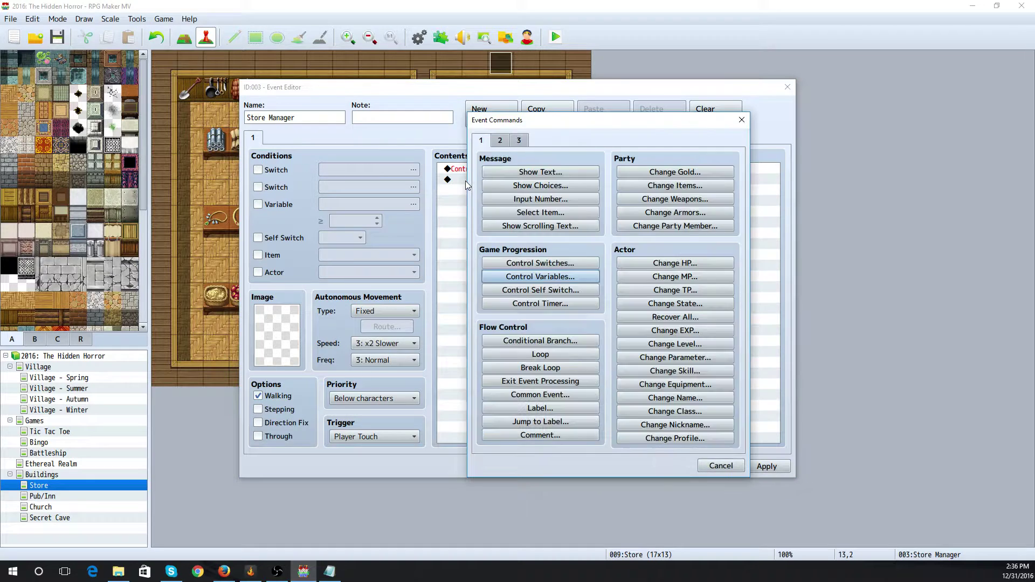
pyautogui.click(538, 342)
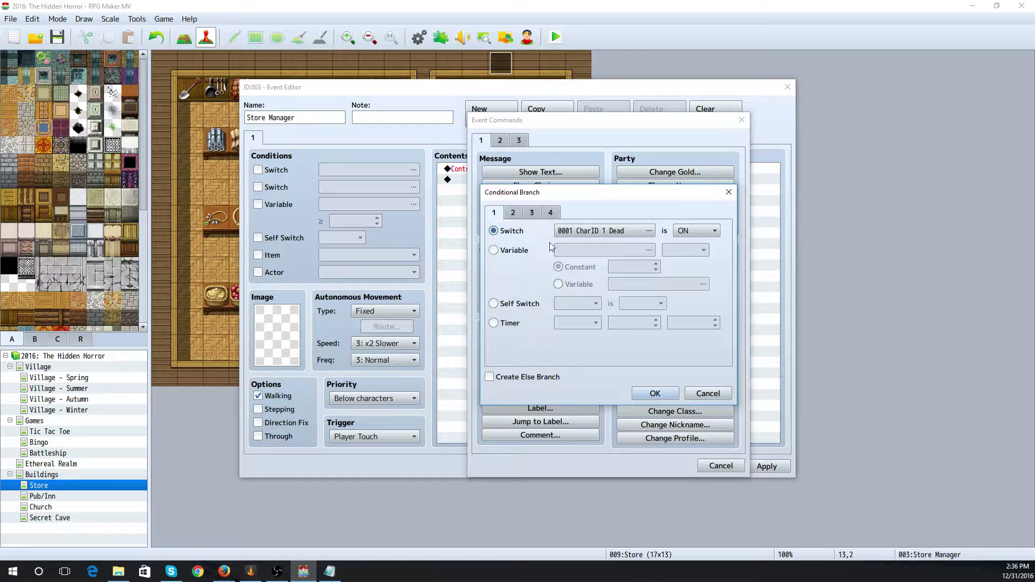
pyautogui.click(577, 231)
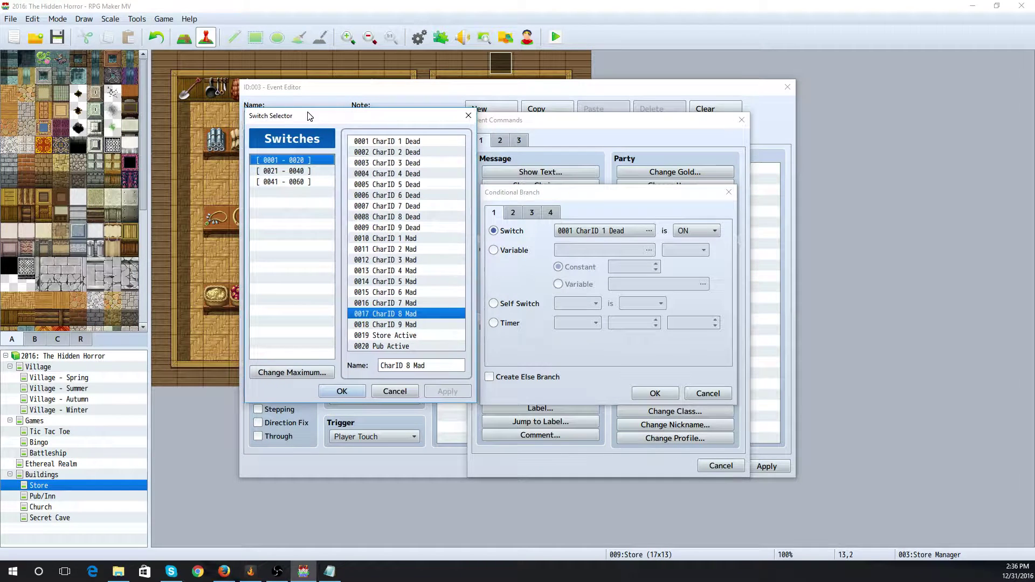
pyautogui.click(412, 186)
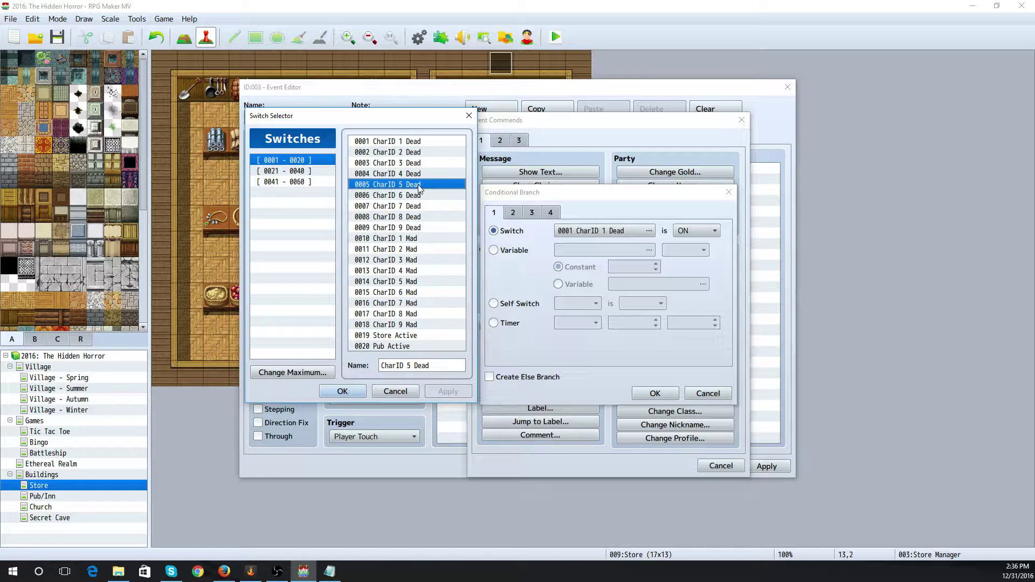
pyautogui.click(420, 178)
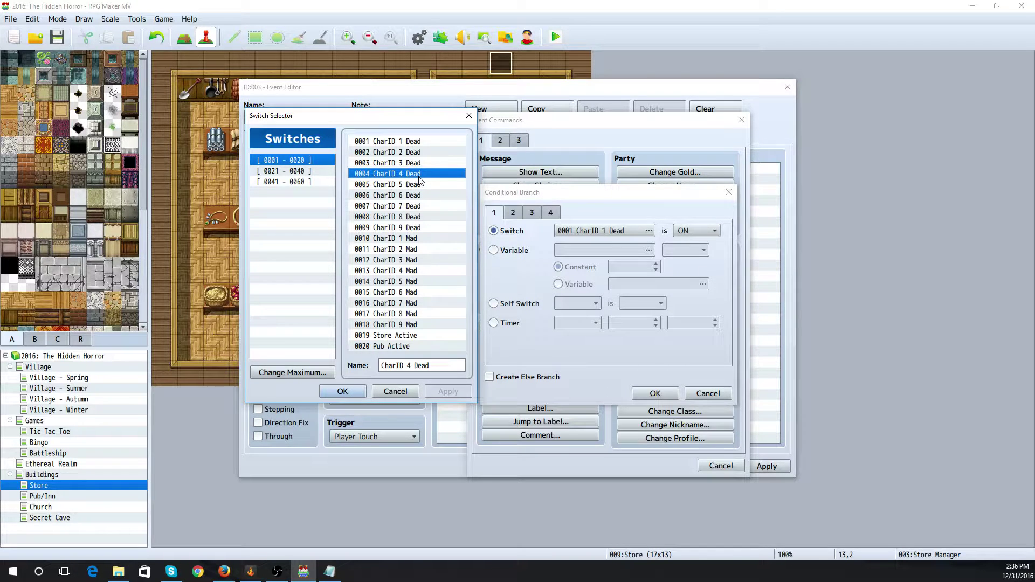
pyautogui.click(343, 391)
pyautogui.click(489, 377)
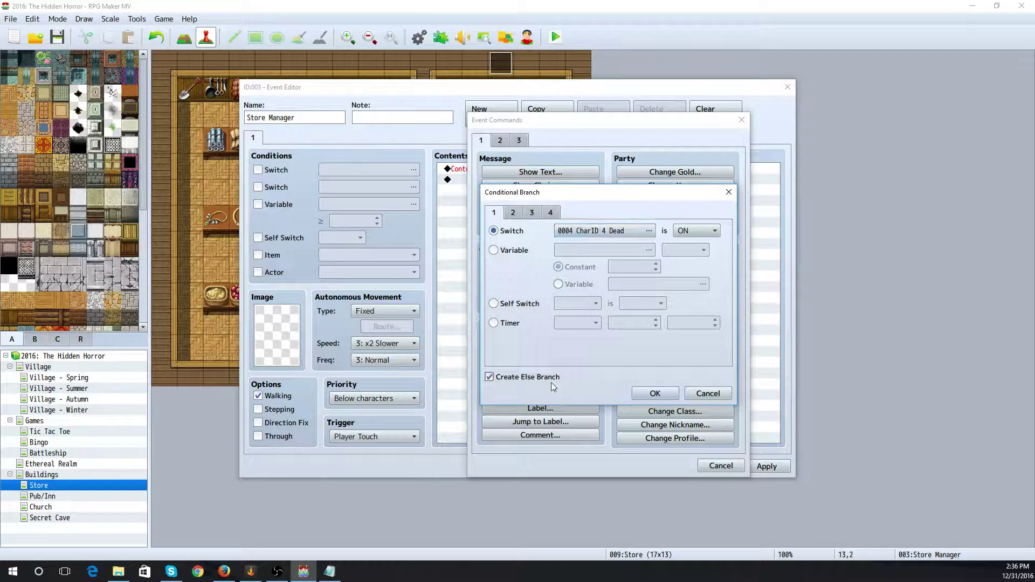
pyautogui.click(654, 393)
# Change the Char ID constant in the Store Manager event's Control Variables command to 4
pyautogui.click(519, 170)
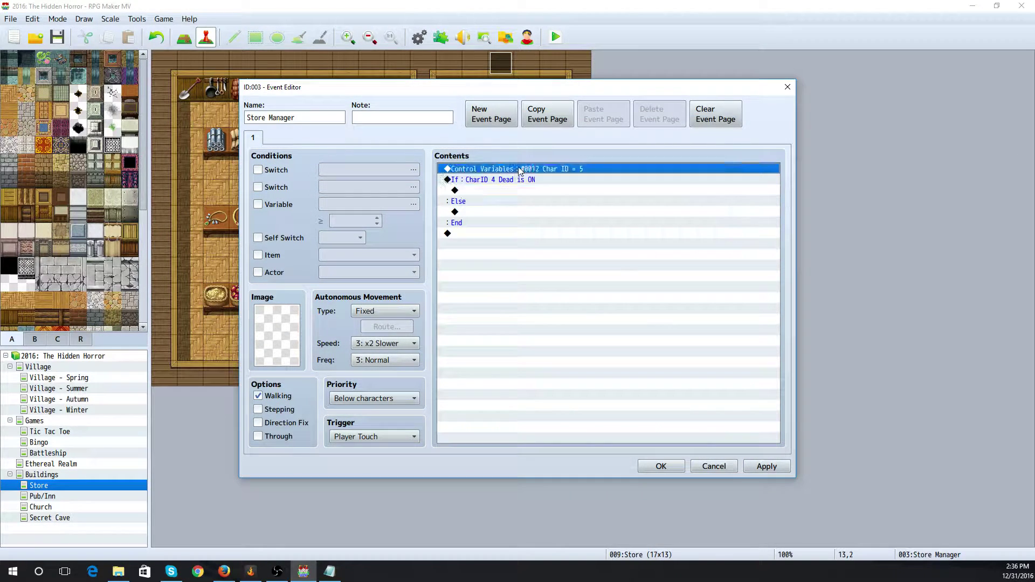
pyautogui.rightClick(519, 170)
pyautogui.click(539, 188)
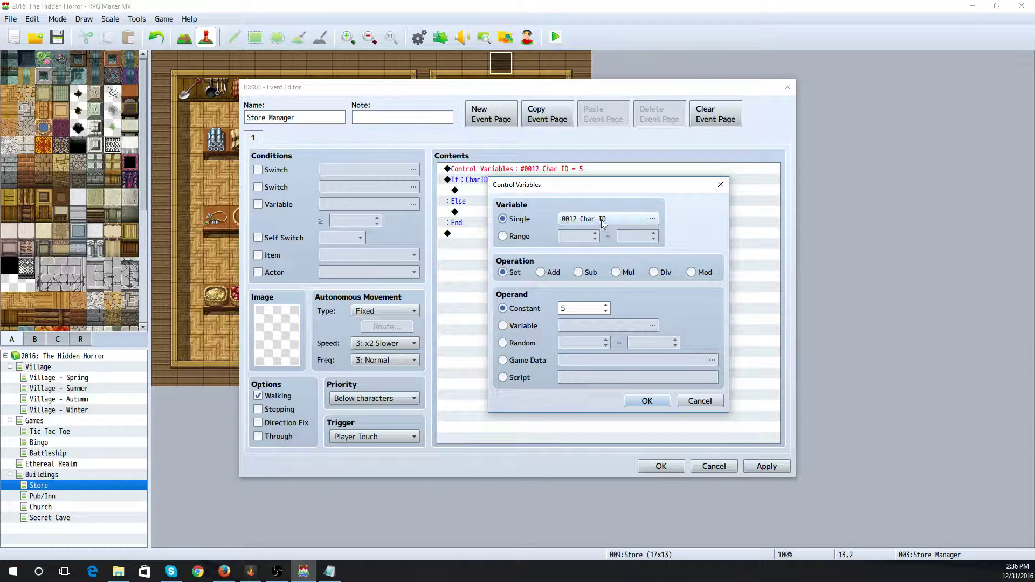
pyautogui.doubleClick(581, 308)
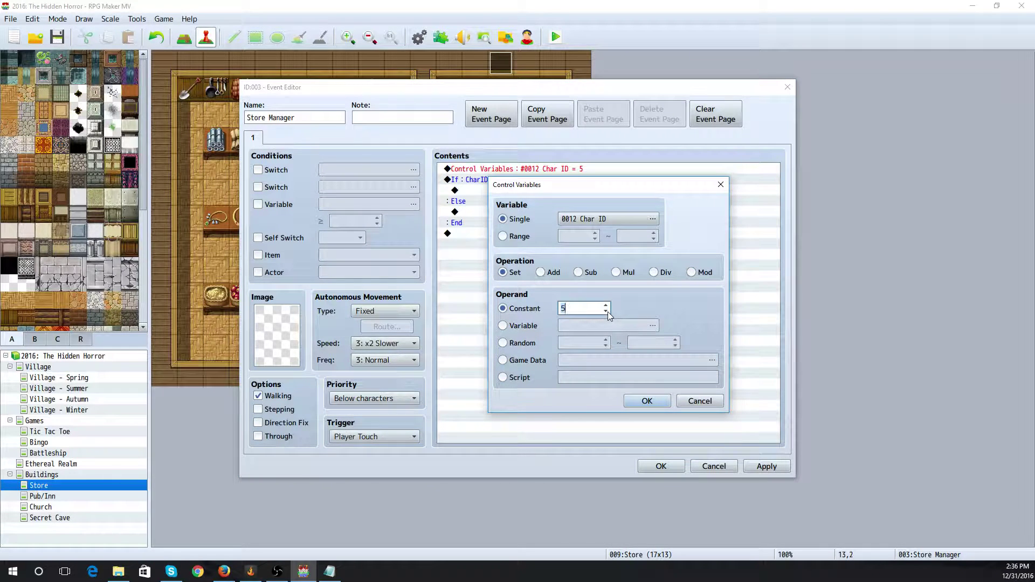
pyautogui.click(606, 312)
pyautogui.click(647, 400)
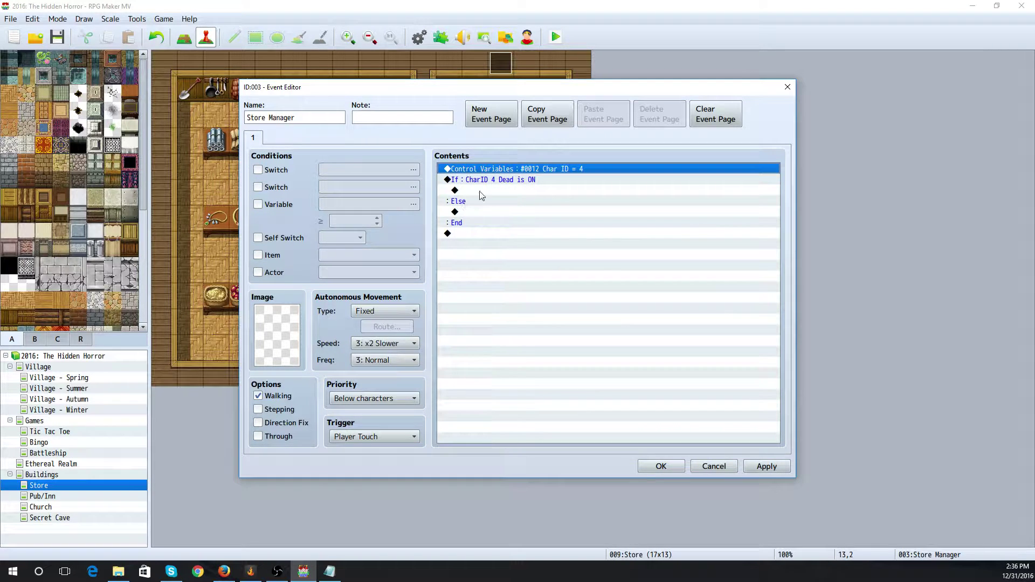
# Add a common event call inside the CharID 4 Dead is ON branch
pyautogui.doubleClick(482, 193)
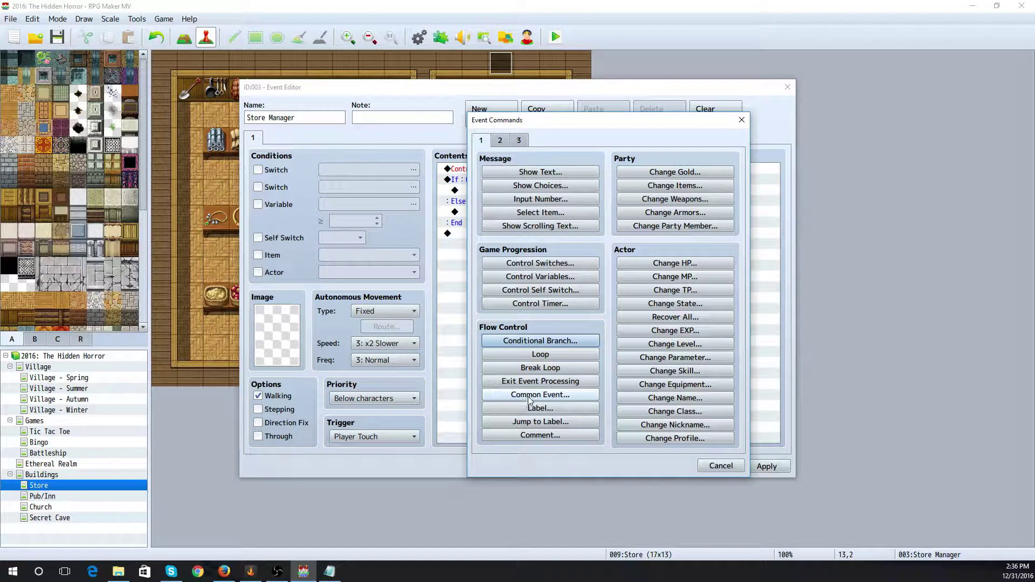
pyautogui.click(540, 395)
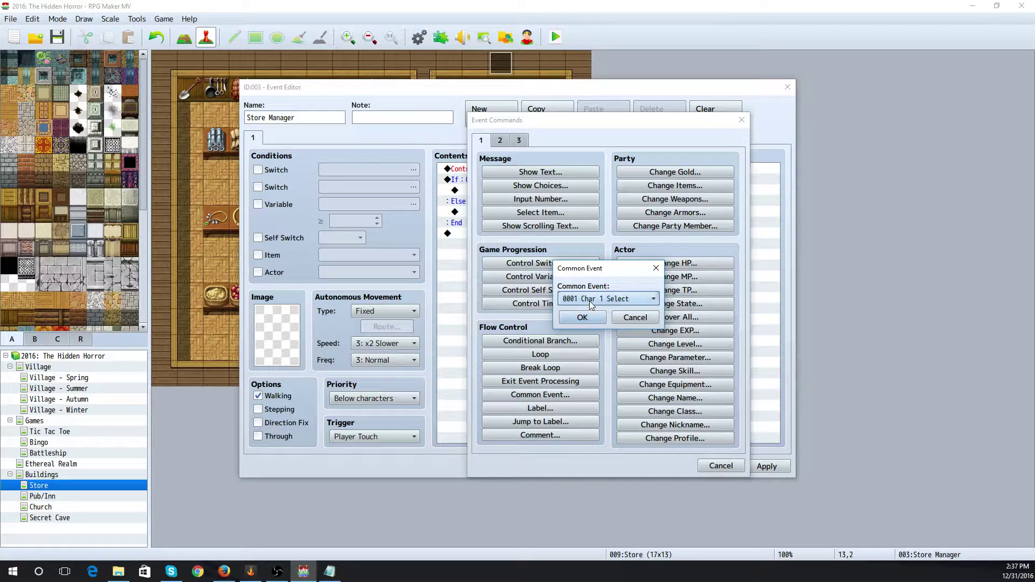
pyautogui.click(591, 300)
pyautogui.click(613, 455)
pyautogui.click(585, 319)
# Add a Char Speak common event call to the Else branch of the Store Manager event and accept the event
pyautogui.doubleClick(475, 226)
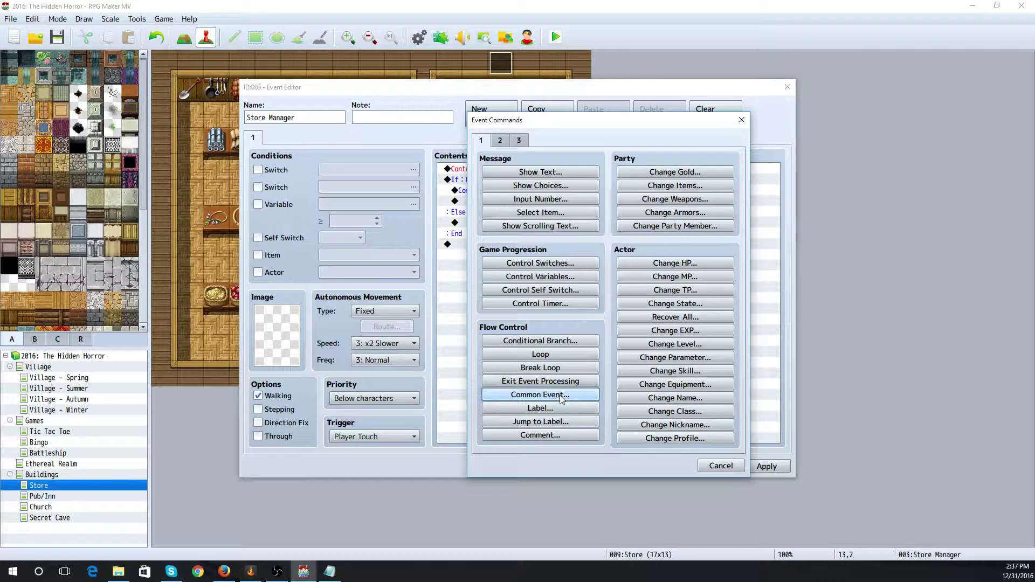
pyautogui.click(561, 397)
pyautogui.click(600, 299)
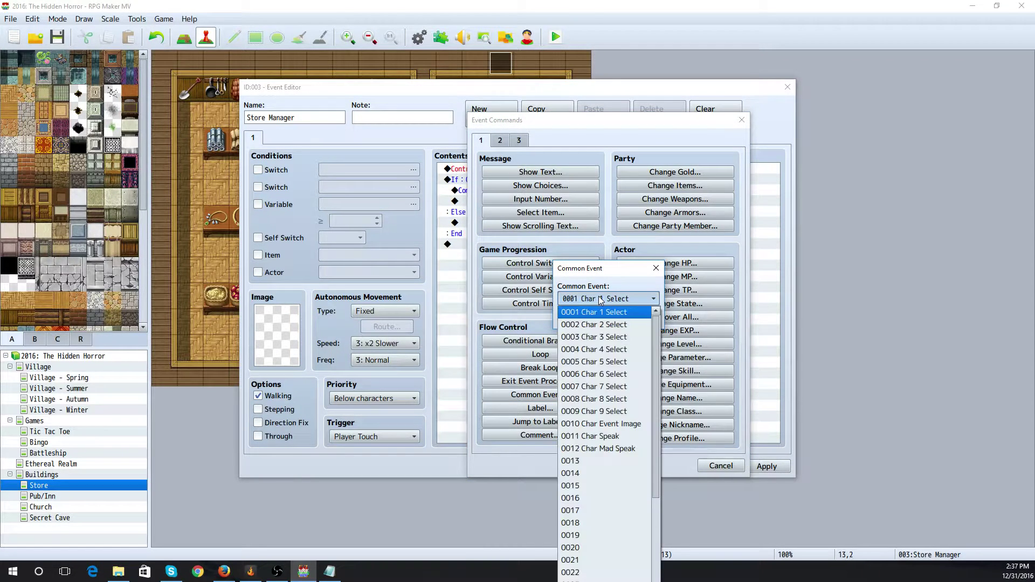
pyautogui.click(612, 437)
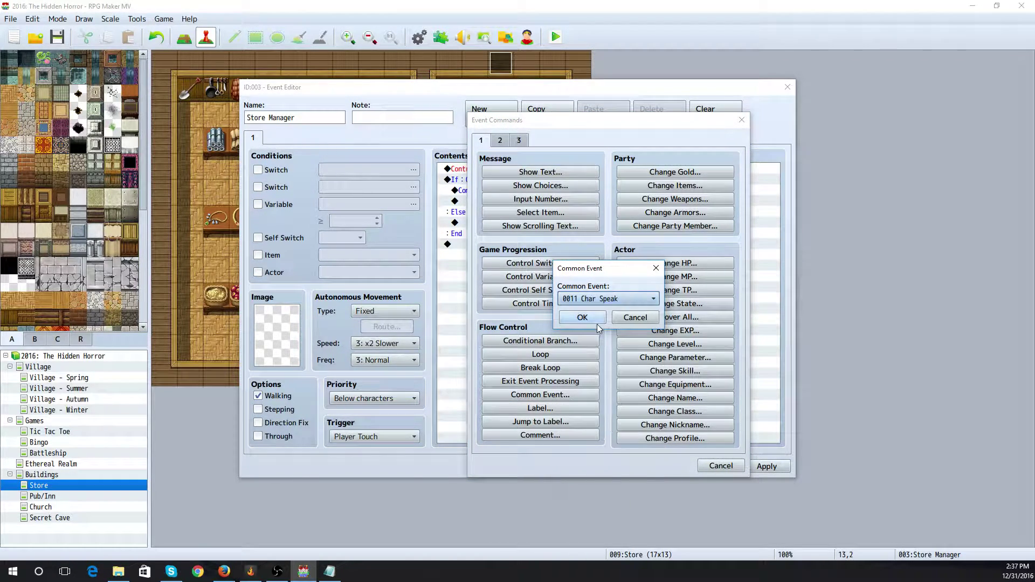
pyautogui.click(587, 318)
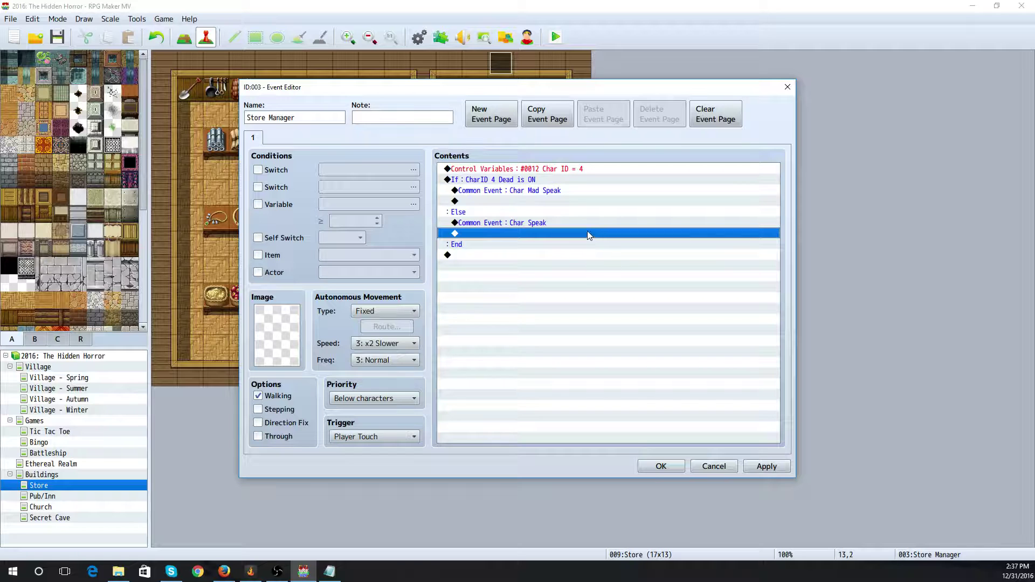
pyautogui.click(661, 467)
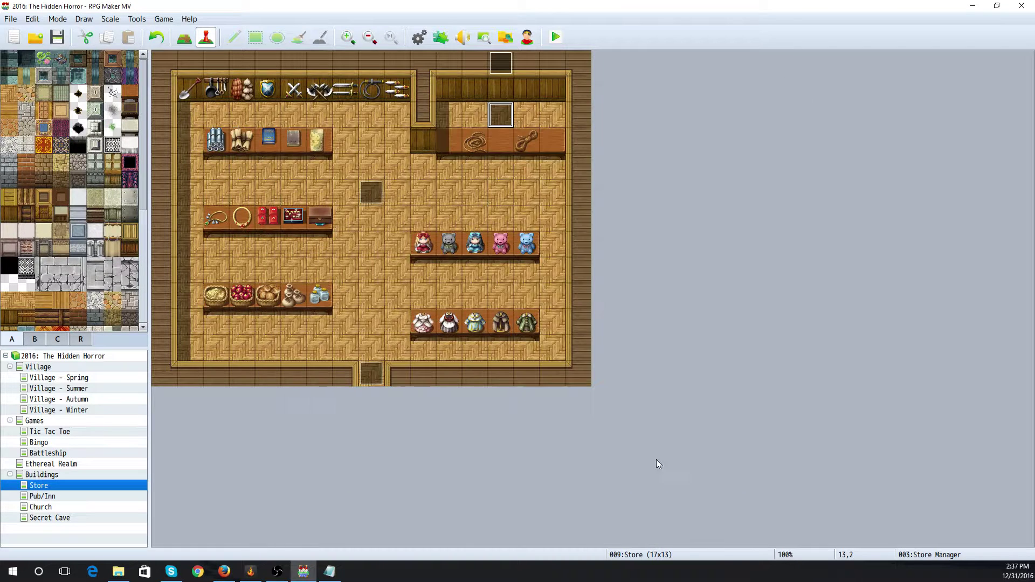
# In the Holy Spirit event, set variable 0011 Event ID to the constant 3 inside the CharID 4 = 5 branch
pyautogui.doubleClick(501, 71)
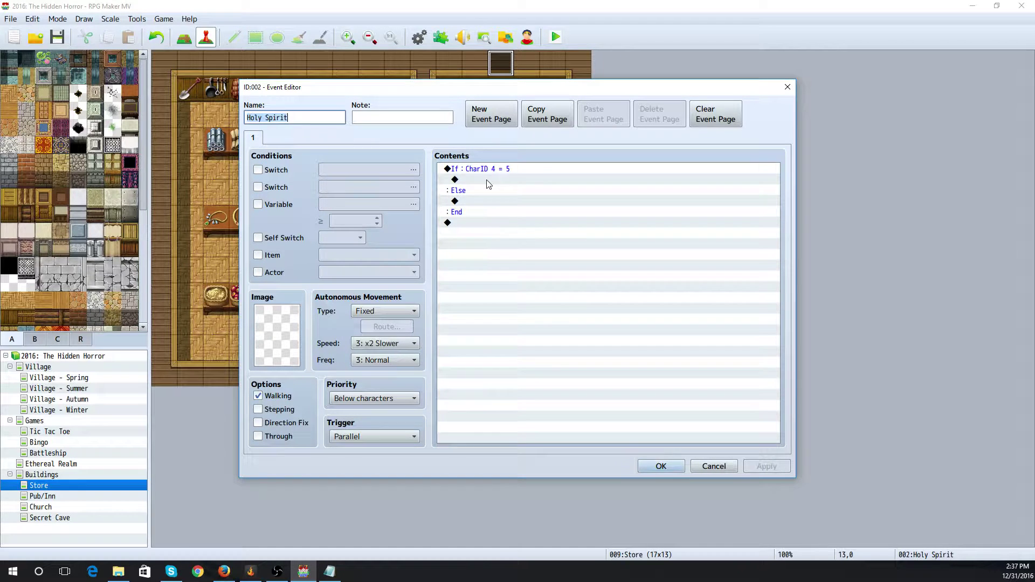
pyautogui.doubleClick(487, 180)
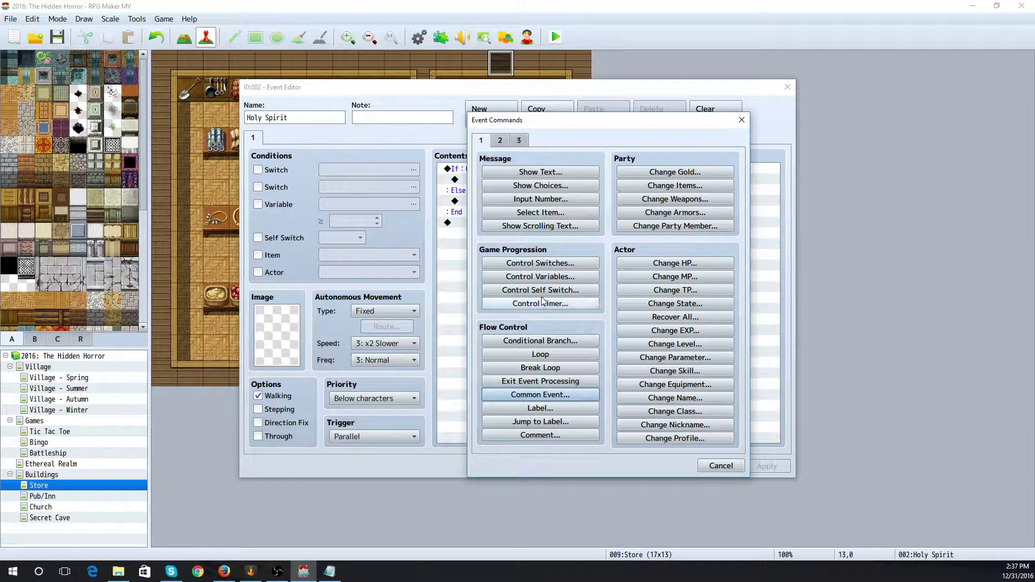
pyautogui.click(540, 277)
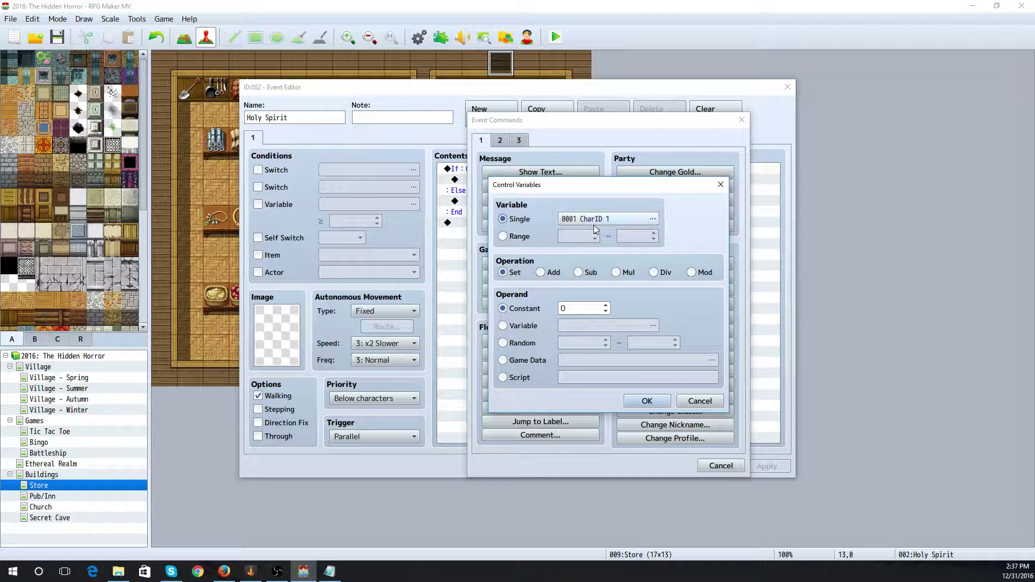
pyautogui.click(594, 222)
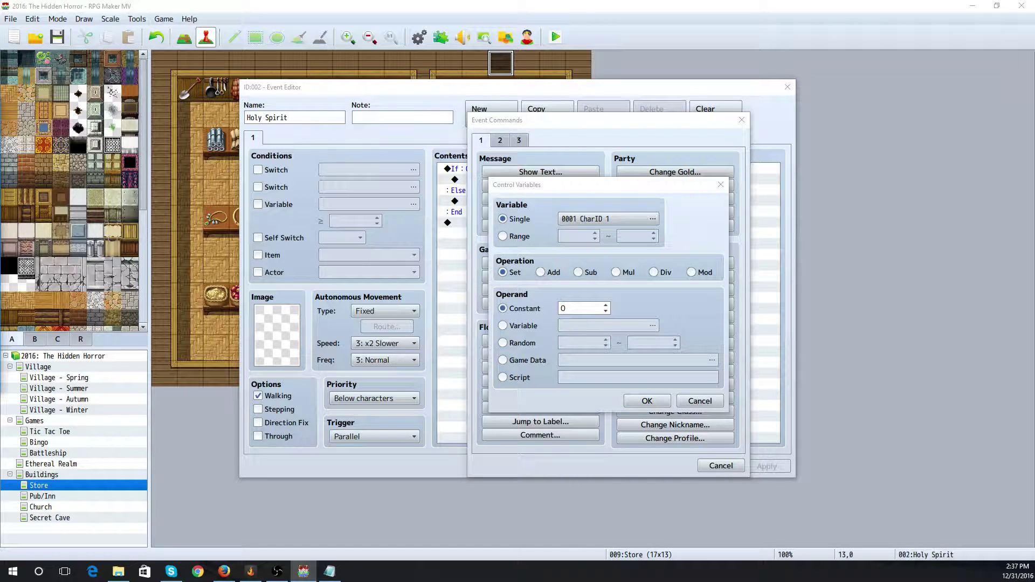
pyautogui.click(323, 198)
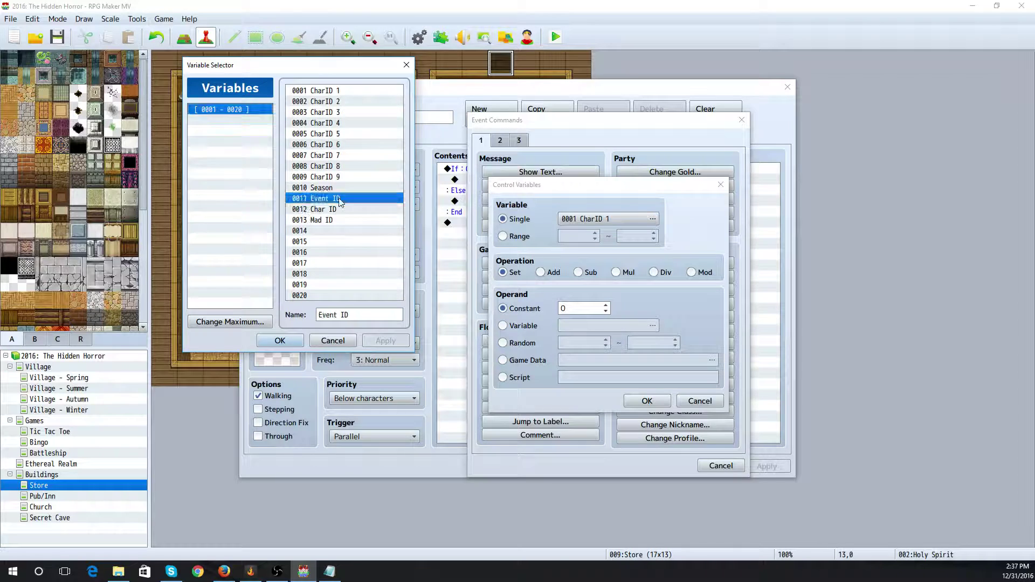
pyautogui.click(281, 341)
pyautogui.click(545, 308)
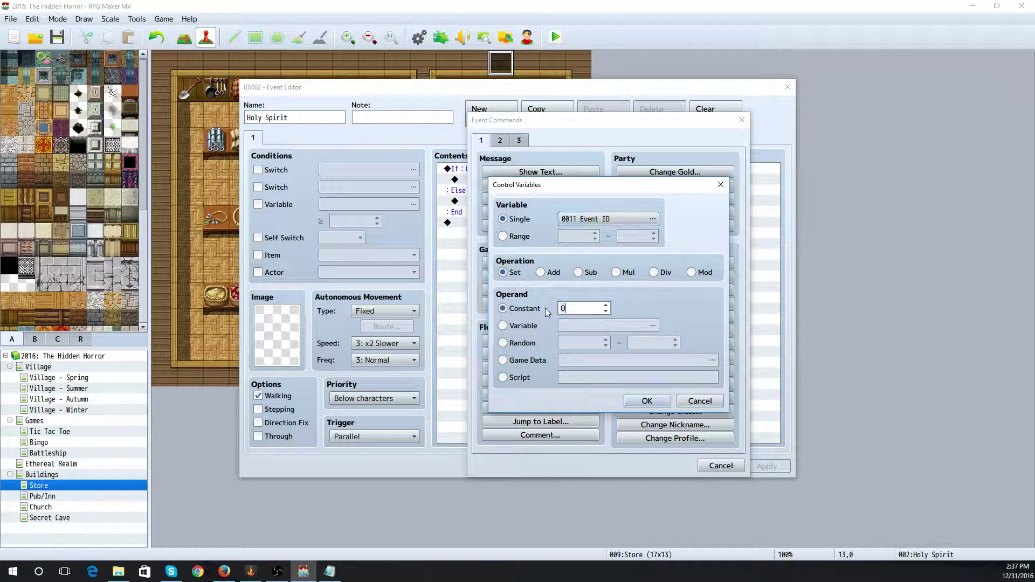
pyautogui.write('3')
pyautogui.click(647, 401)
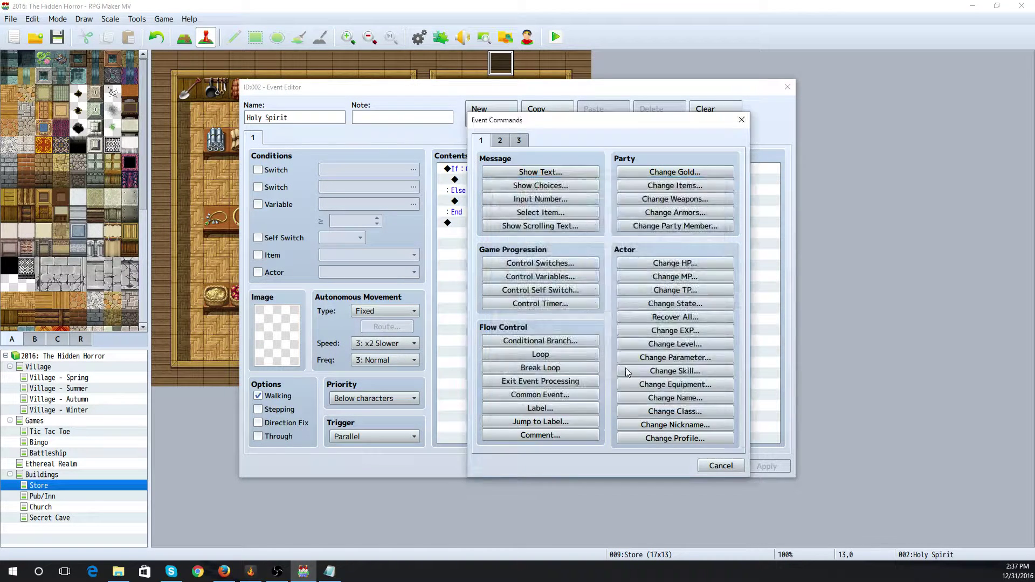
# Add a Control Variables command below it that sets 0012 Char ID to the constant 4
pyautogui.doubleClick(497, 190)
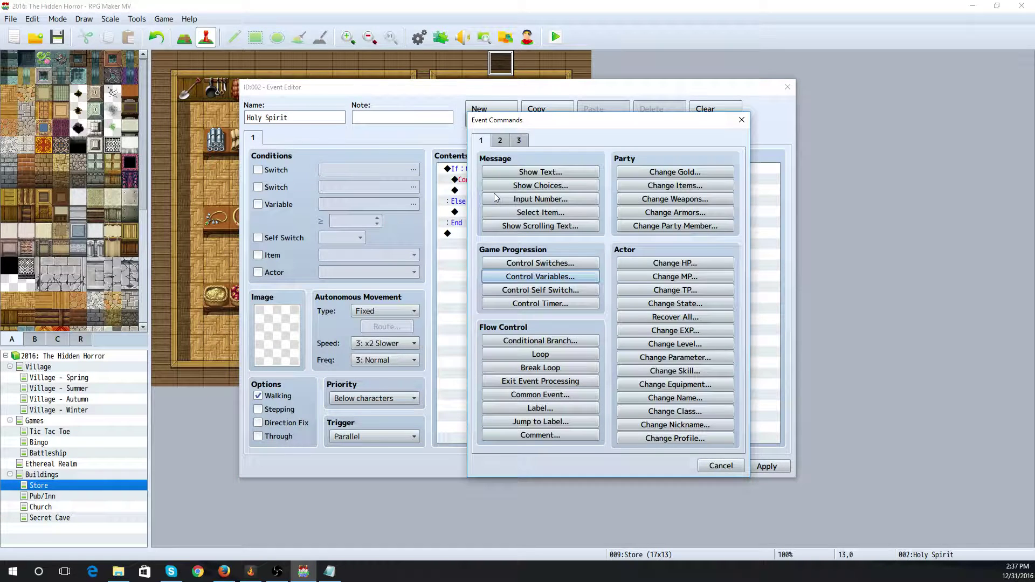
pyautogui.click(534, 275)
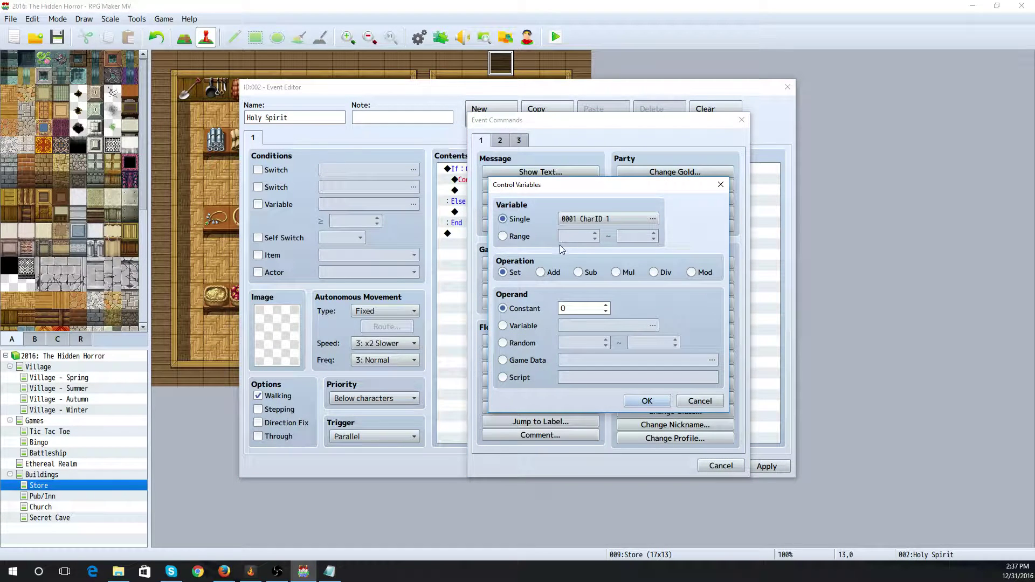
pyautogui.click(575, 214)
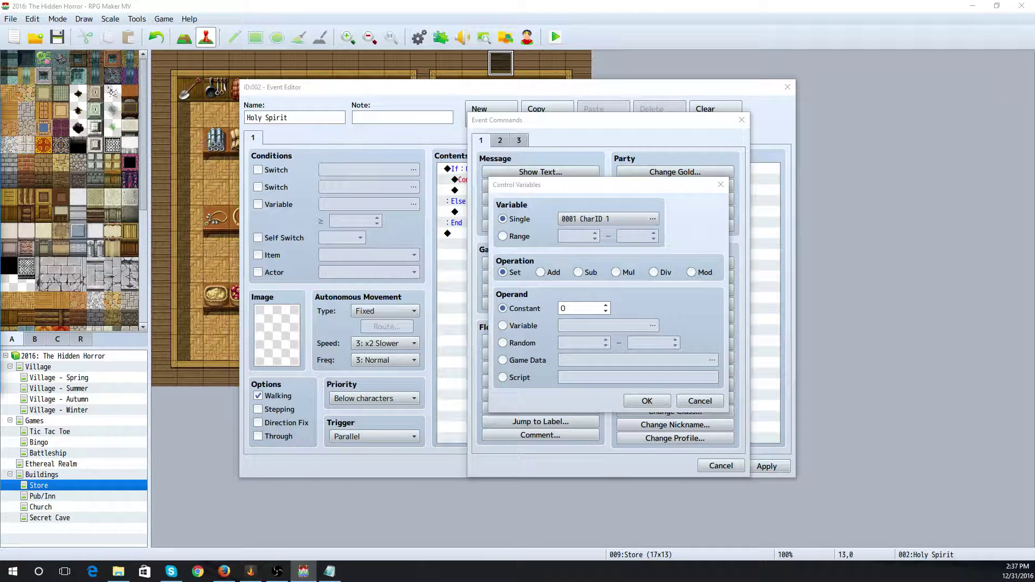
pyautogui.click(270, 236)
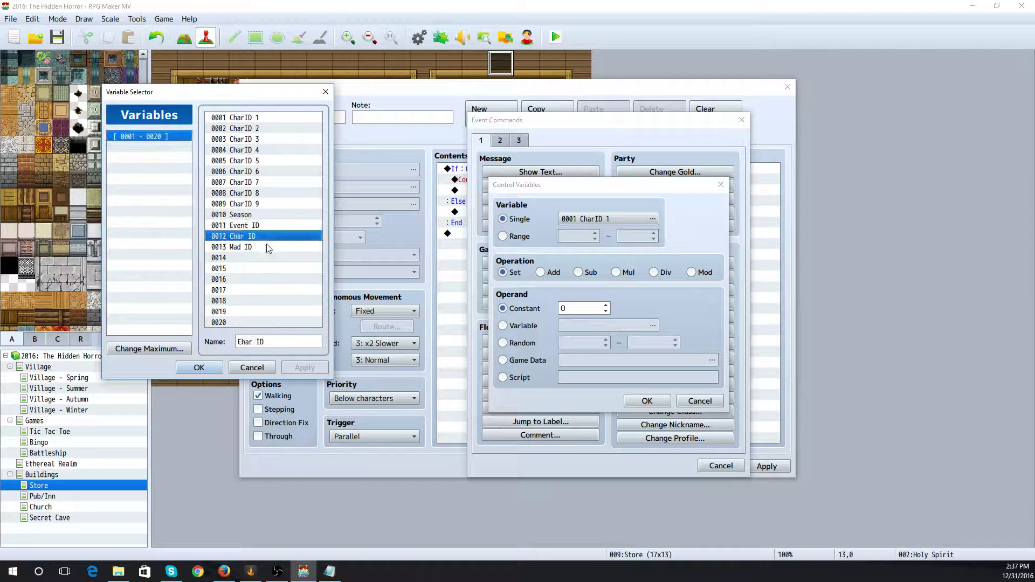
pyautogui.click(199, 368)
pyautogui.click(532, 310)
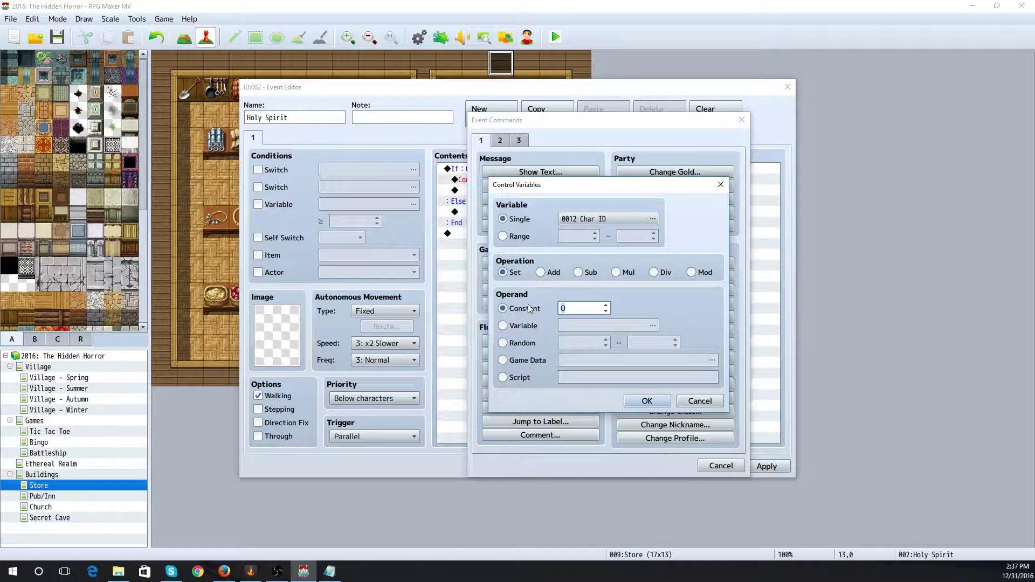
pyautogui.write('4')
pyautogui.click(647, 401)
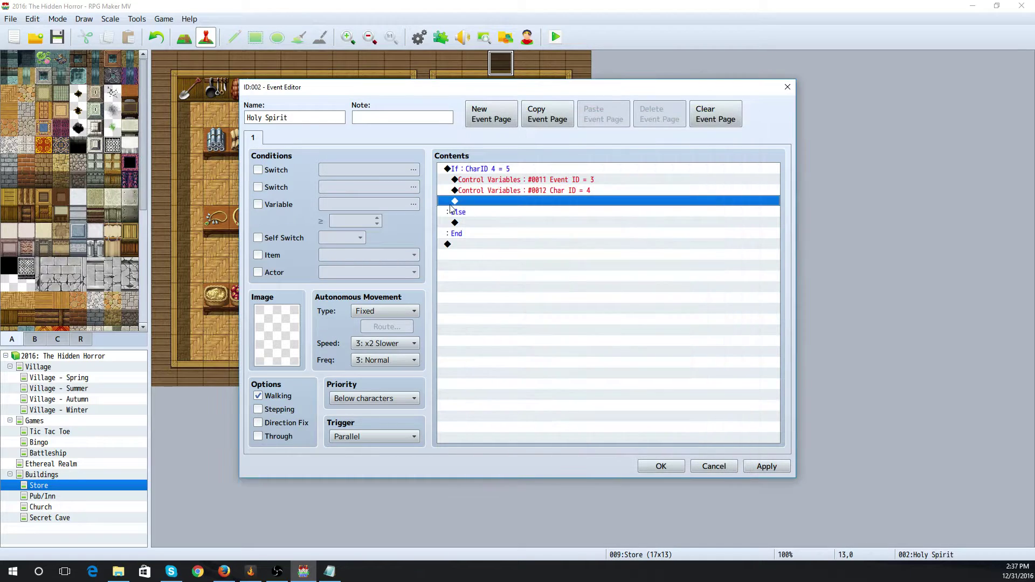
# Add a call to the 0010 Char Event Image common event at the end of the CharID 4 = 5 branch
pyautogui.doubleClick(485, 203)
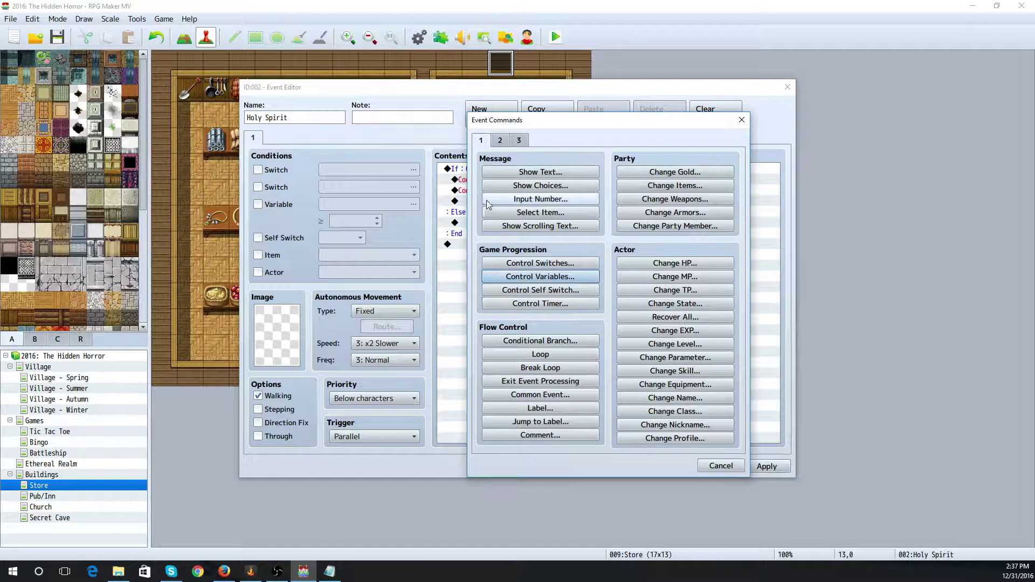
pyautogui.click(540, 394)
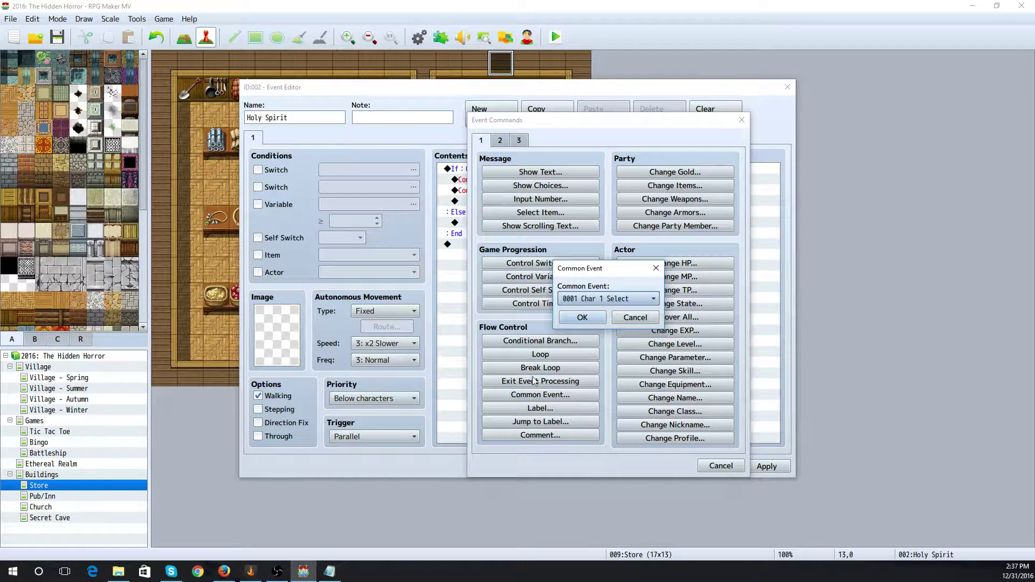
pyautogui.click(587, 303)
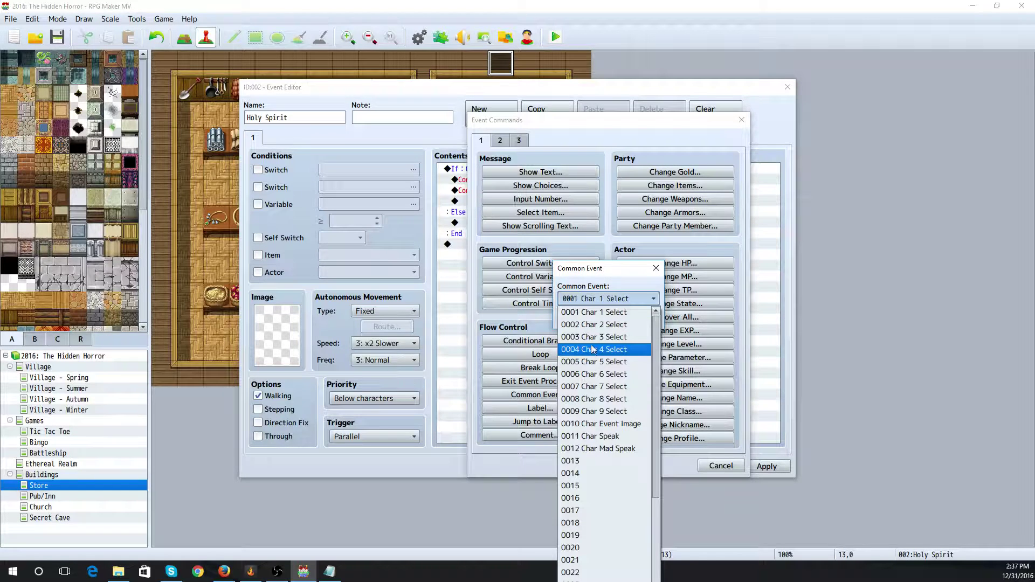
pyautogui.click(590, 316)
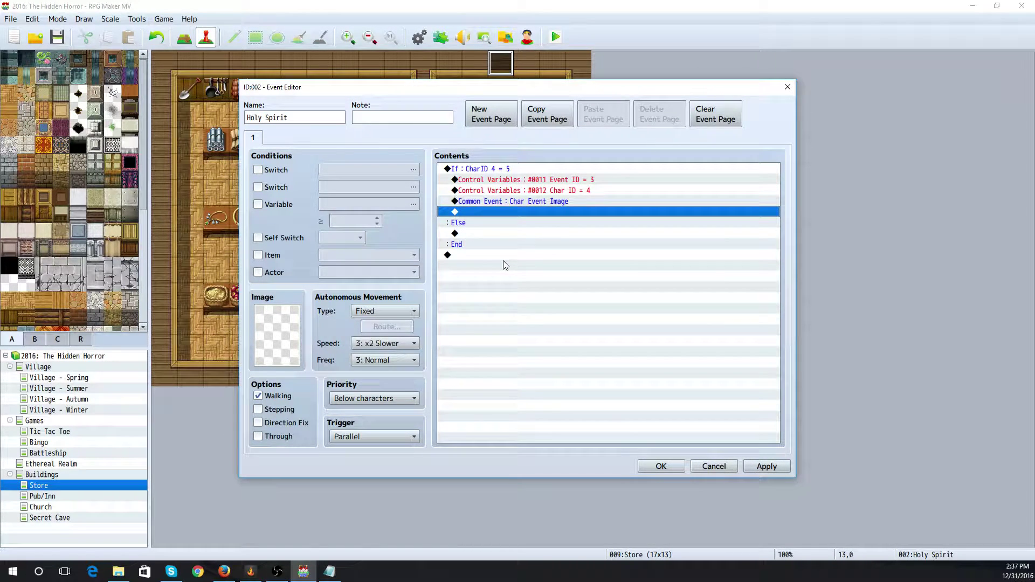
# Try an Erase Event command in the Holy Spirit event's Else branch and delete it again
pyautogui.click(492, 233)
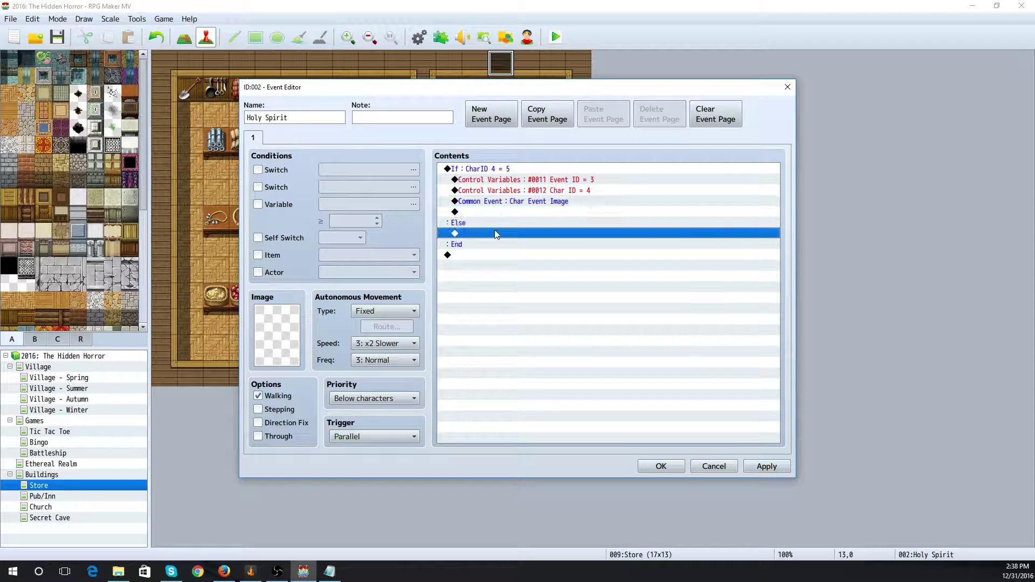
pyautogui.doubleClick(503, 233)
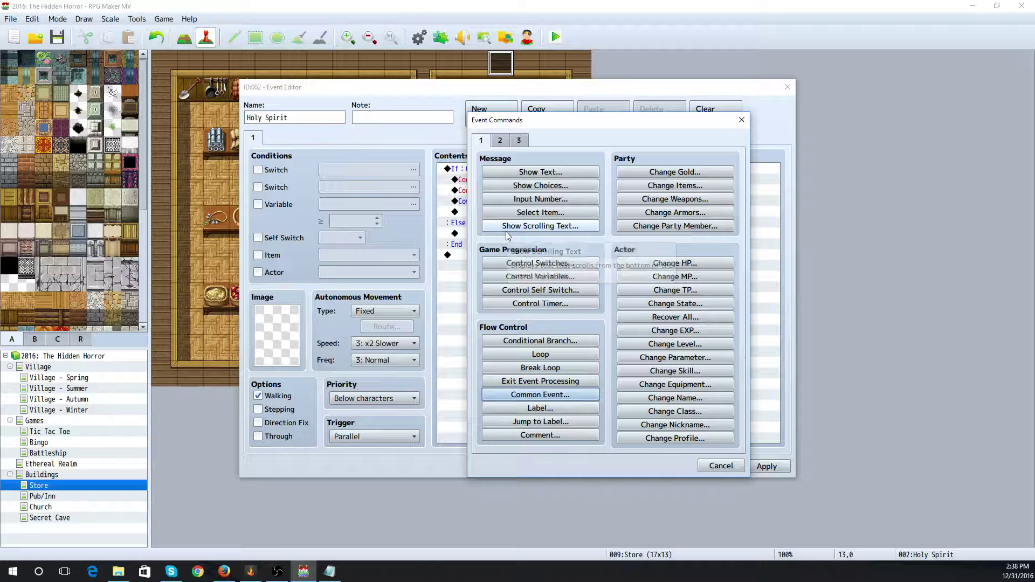
pyautogui.click(519, 141)
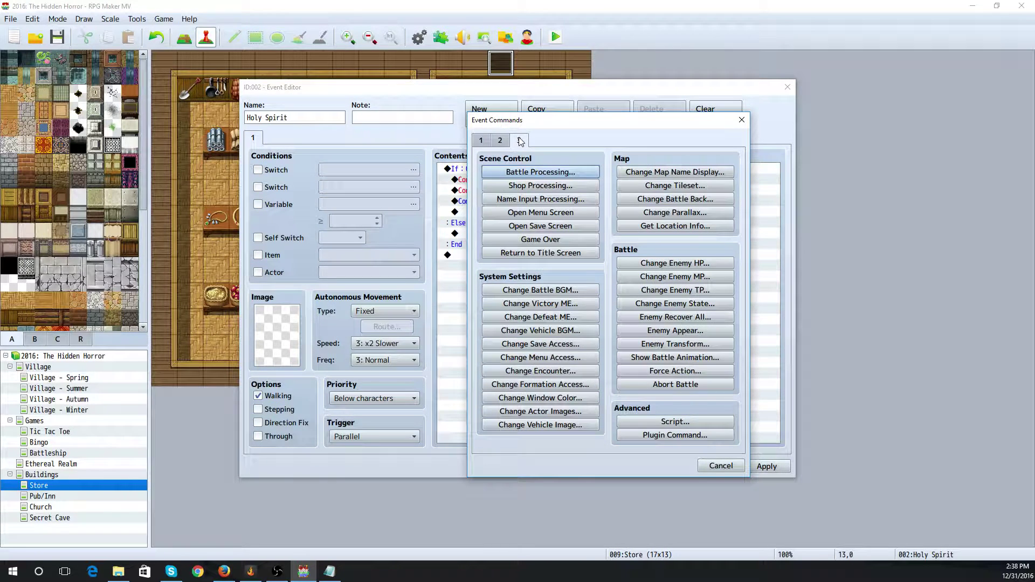
pyautogui.click(482, 141)
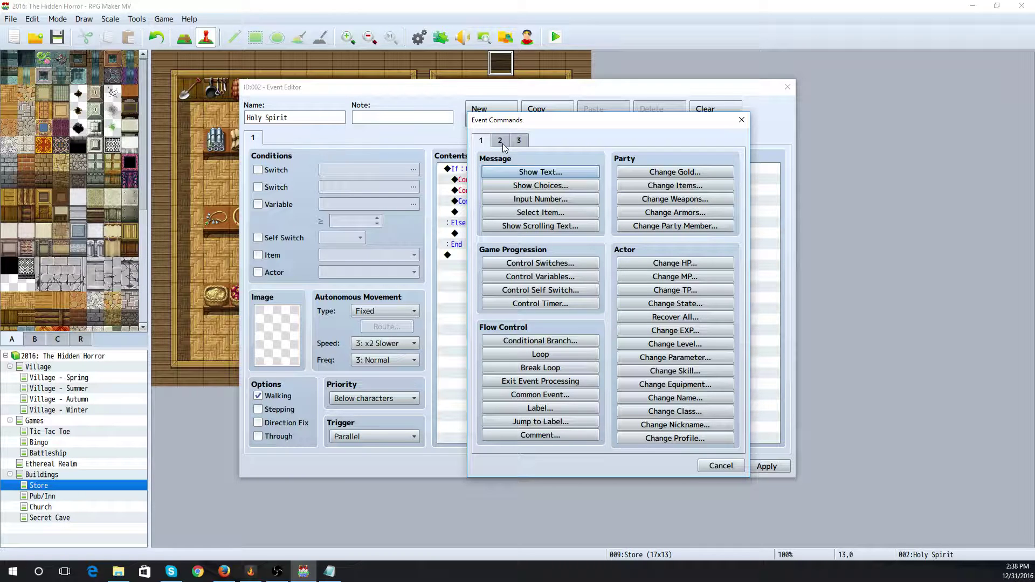
pyautogui.click(500, 142)
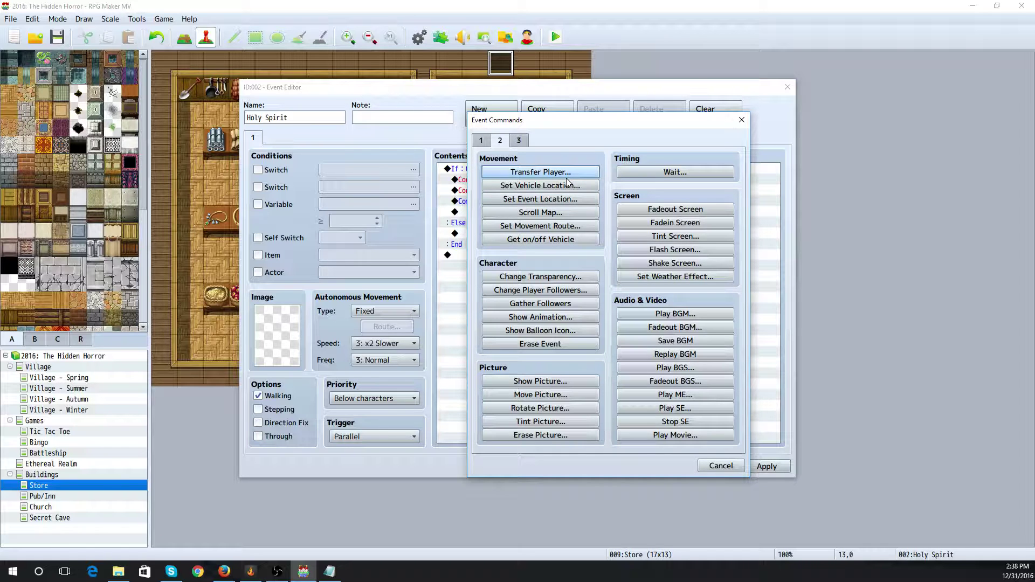
pyautogui.click(588, 344)
pyautogui.click(503, 238)
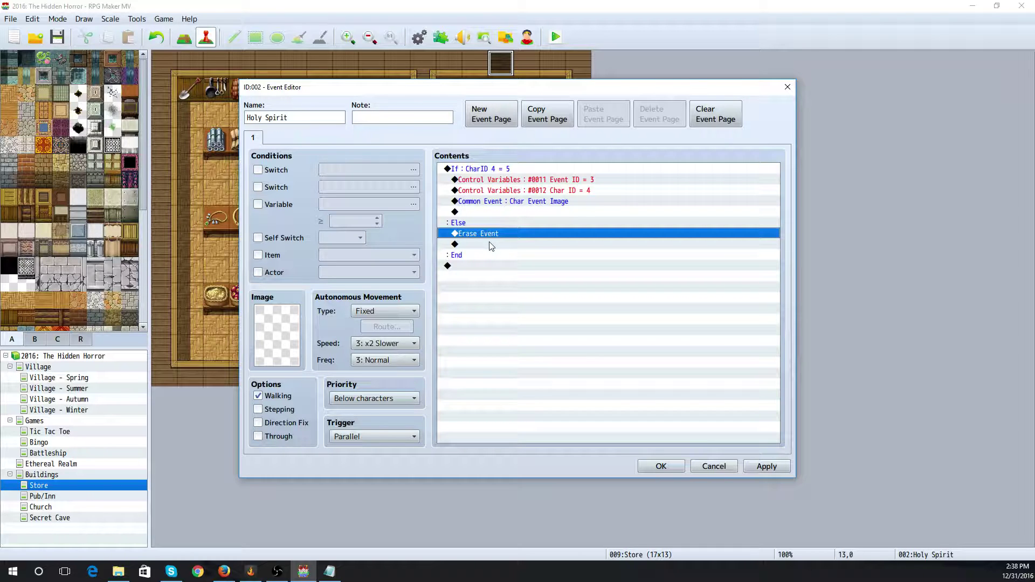
pyautogui.press('Delete')
# Add a Control Switches command to the Holy Spirit event's Else branch that turns 0019 Store Active ON
pyautogui.doubleClick(487, 236)
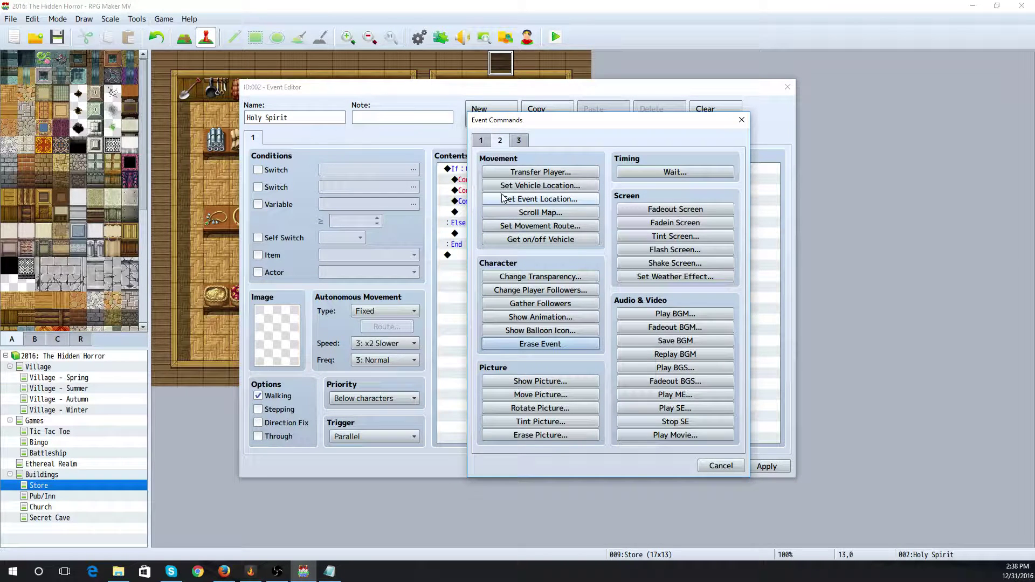
pyautogui.click(483, 142)
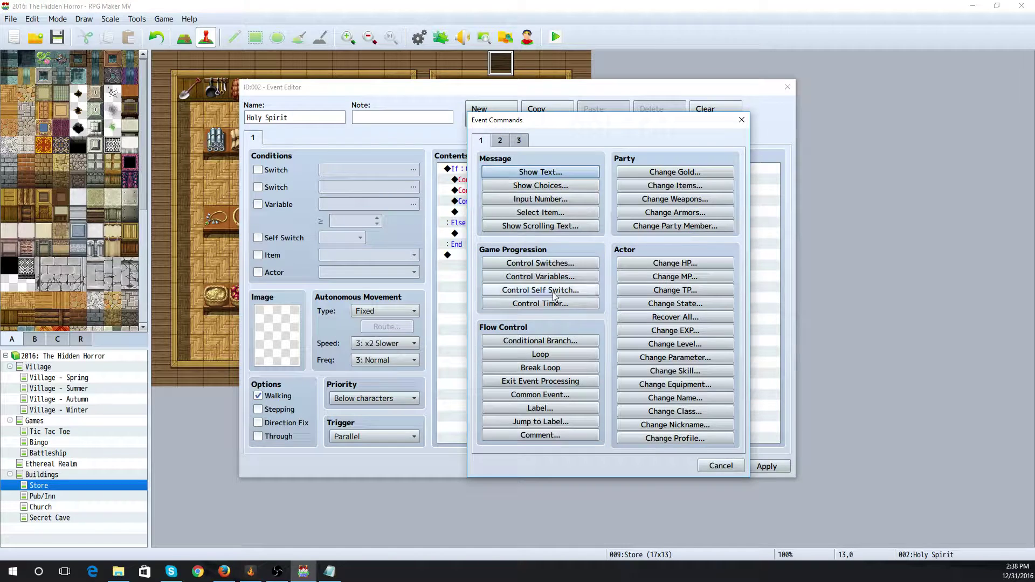
pyautogui.click(541, 263)
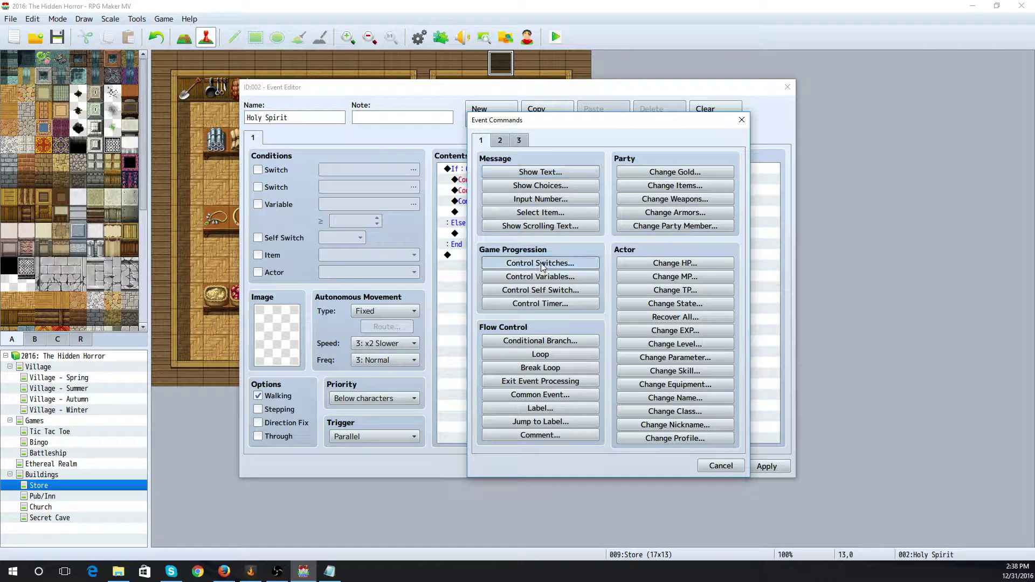
pyautogui.click(622, 275)
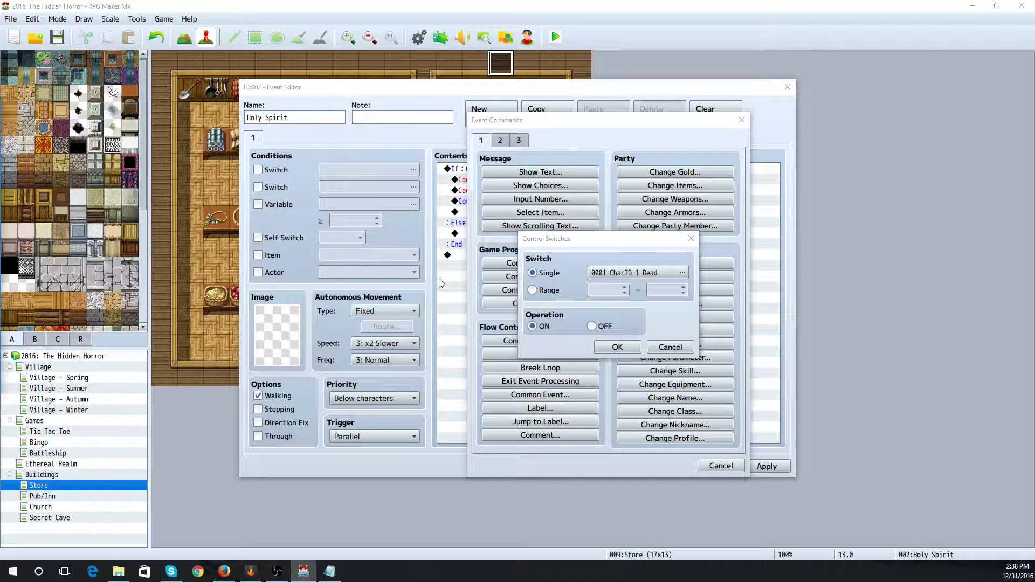
pyautogui.moveTo(0, 109); pyautogui.dragTo(356, 66)
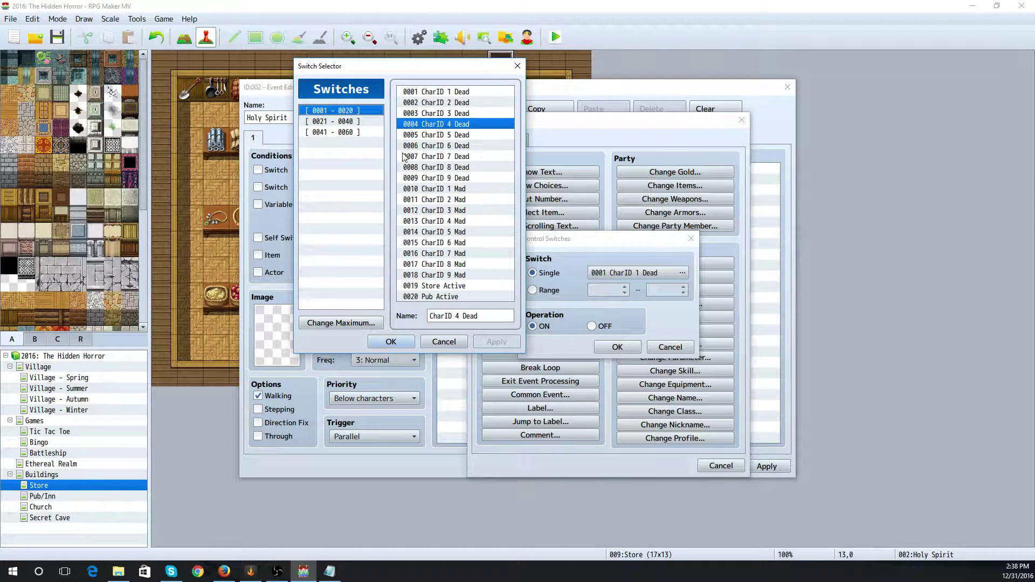
pyautogui.click(455, 286)
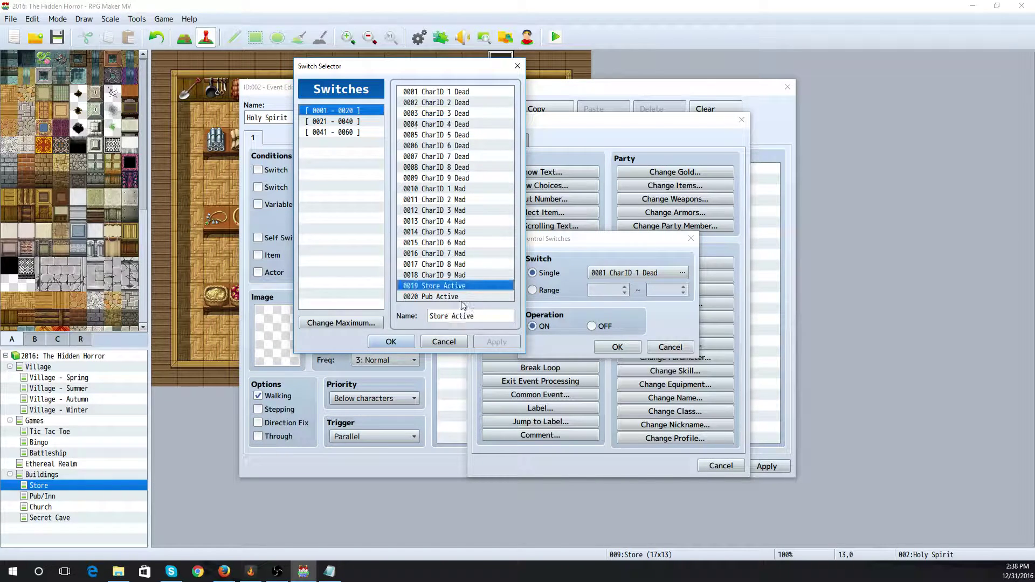
pyautogui.click(407, 344)
pyautogui.click(613, 354)
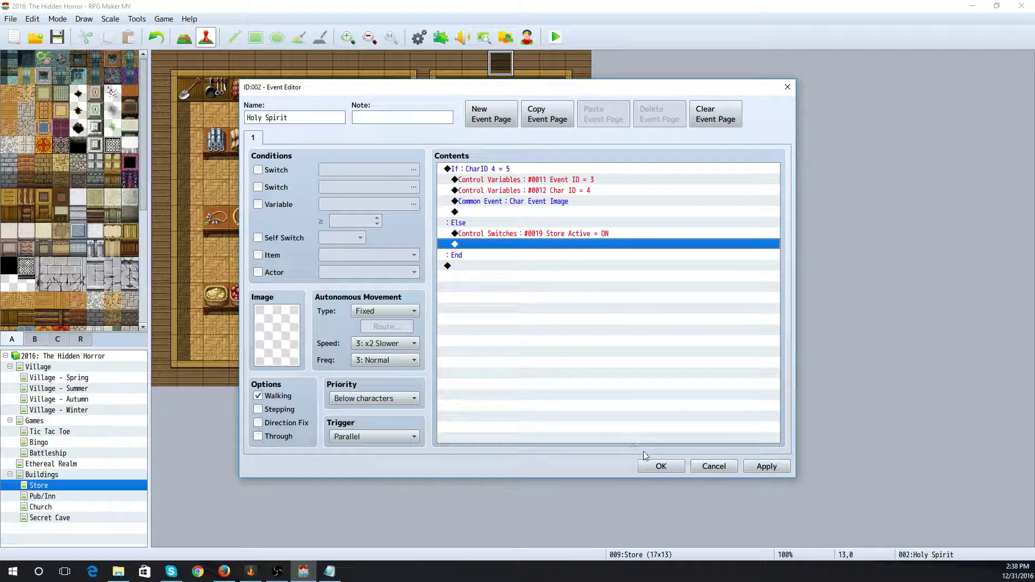
# Save the Holy Spirit event, and add a second page to the Store Manager event conditioned on switch 0019 Store Active
pyautogui.click(661, 468)
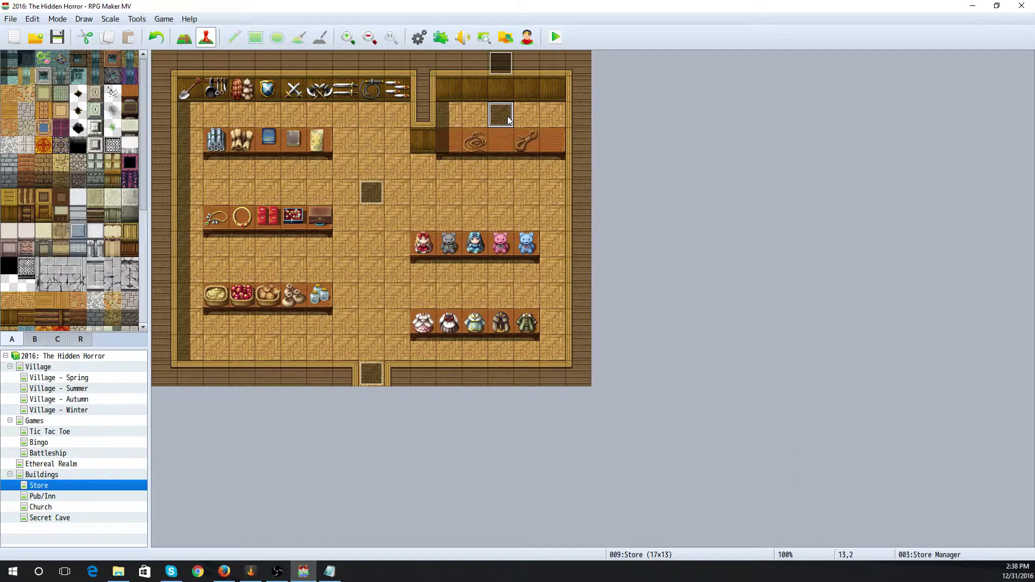
pyautogui.doubleClick(507, 116)
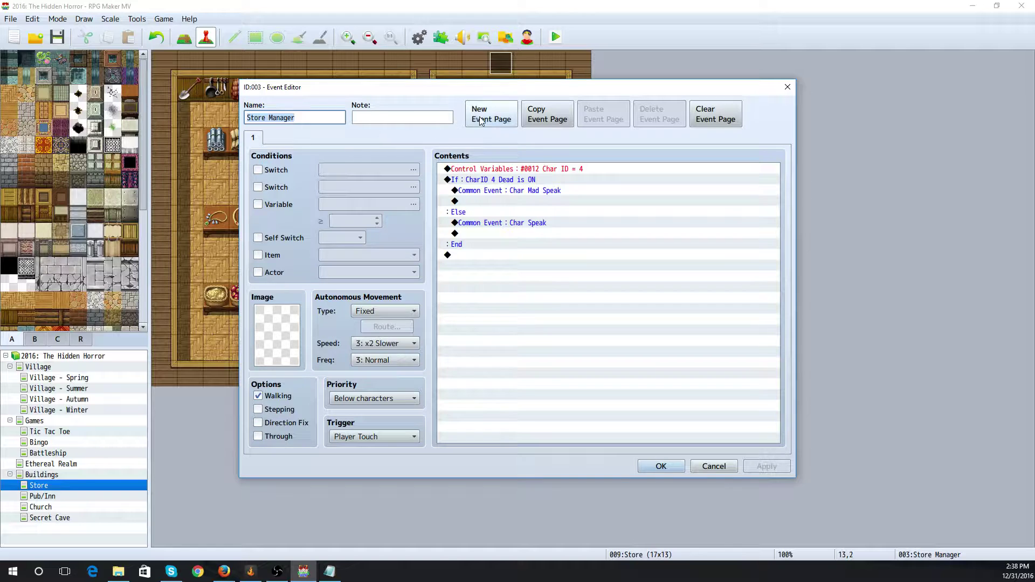
pyautogui.click(490, 114)
pyautogui.click(265, 171)
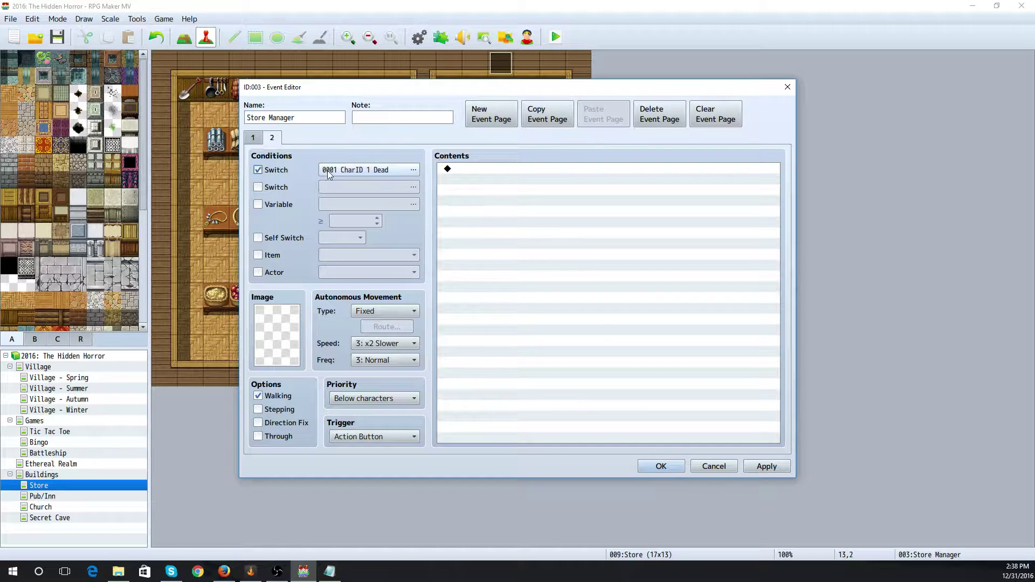
pyautogui.click(413, 170)
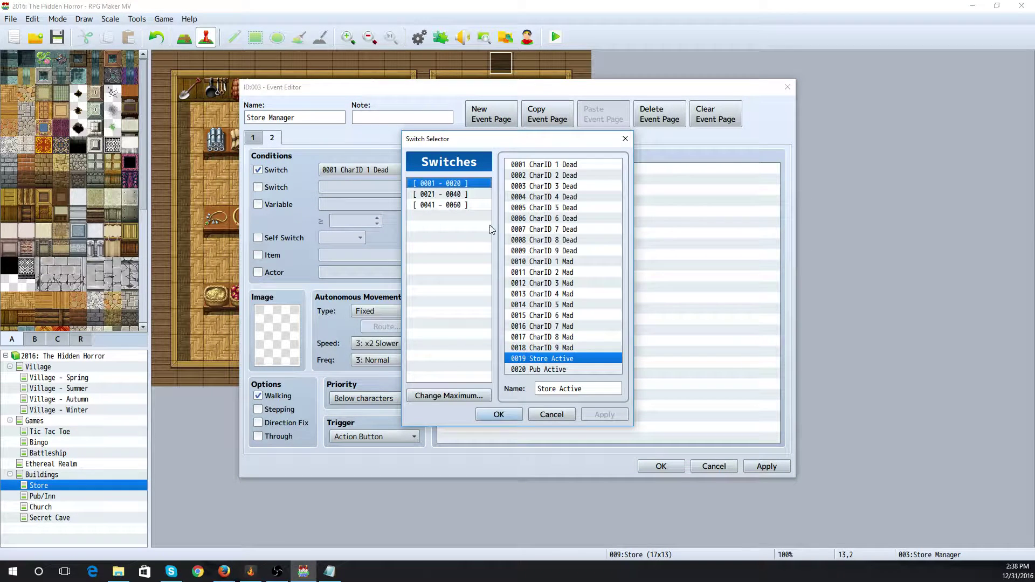
pyautogui.click(507, 415)
# Add an Erase Event command to the Store Manager's second page, set its trigger to Parallel and save the event
pyautogui.click(479, 171)
pyautogui.doubleClick(479, 170)
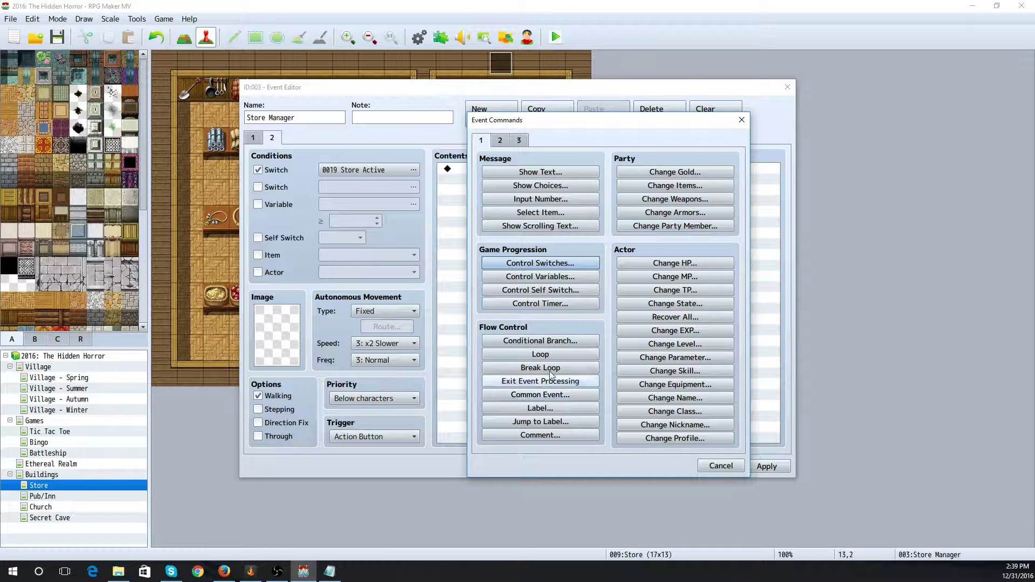
pyautogui.click(500, 140)
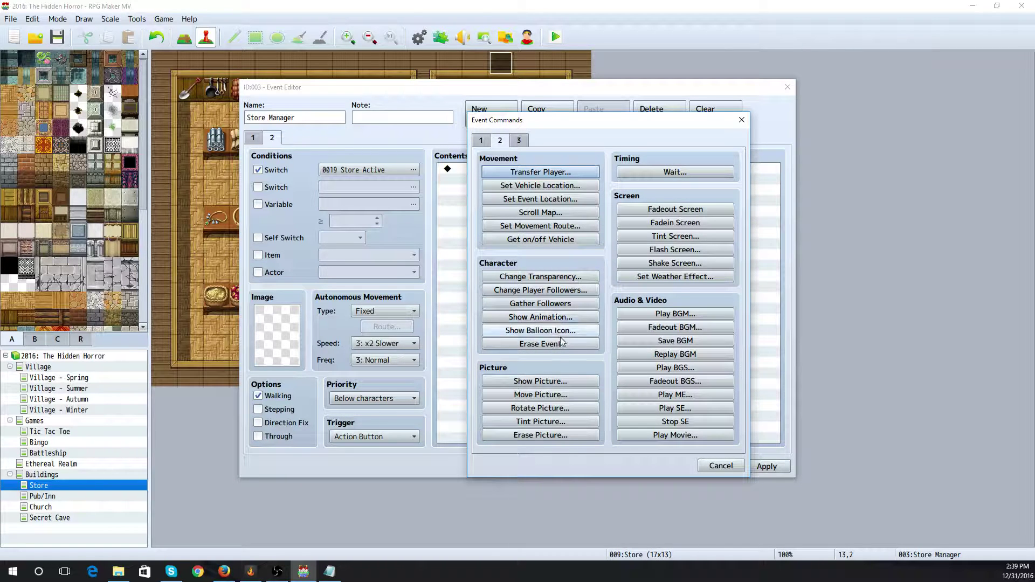
pyautogui.click(570, 346)
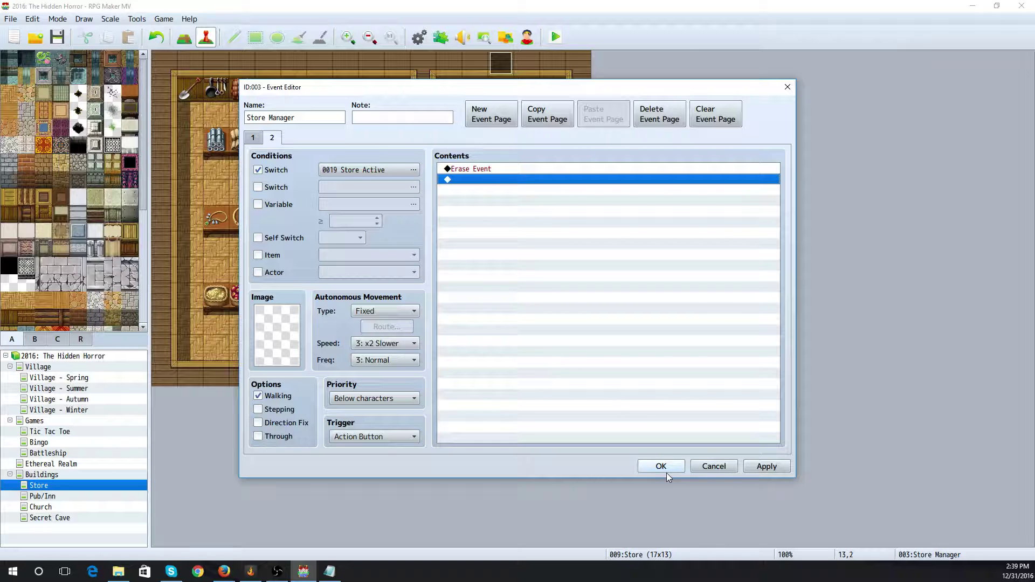
pyautogui.click(406, 436)
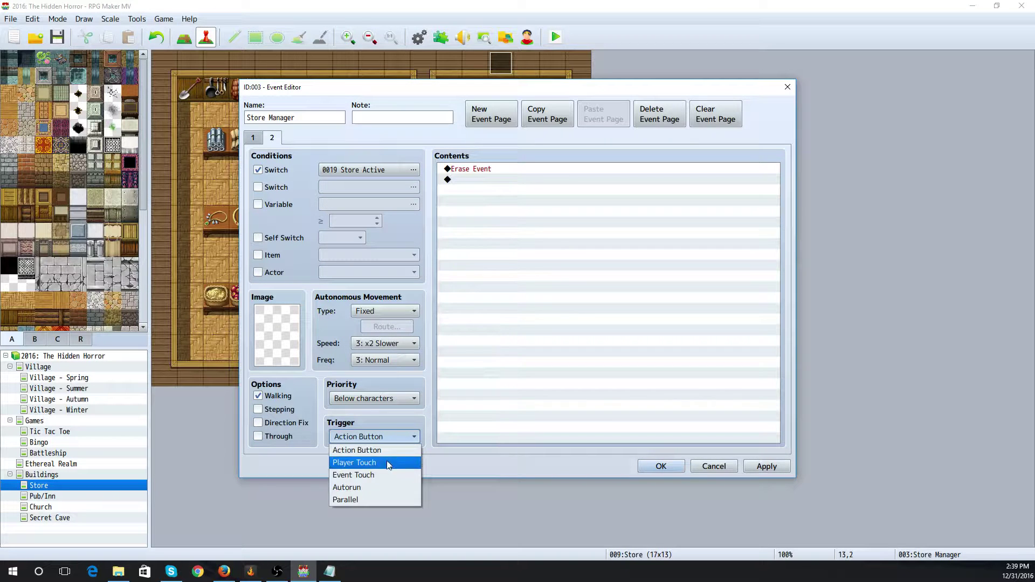
pyautogui.click(393, 500)
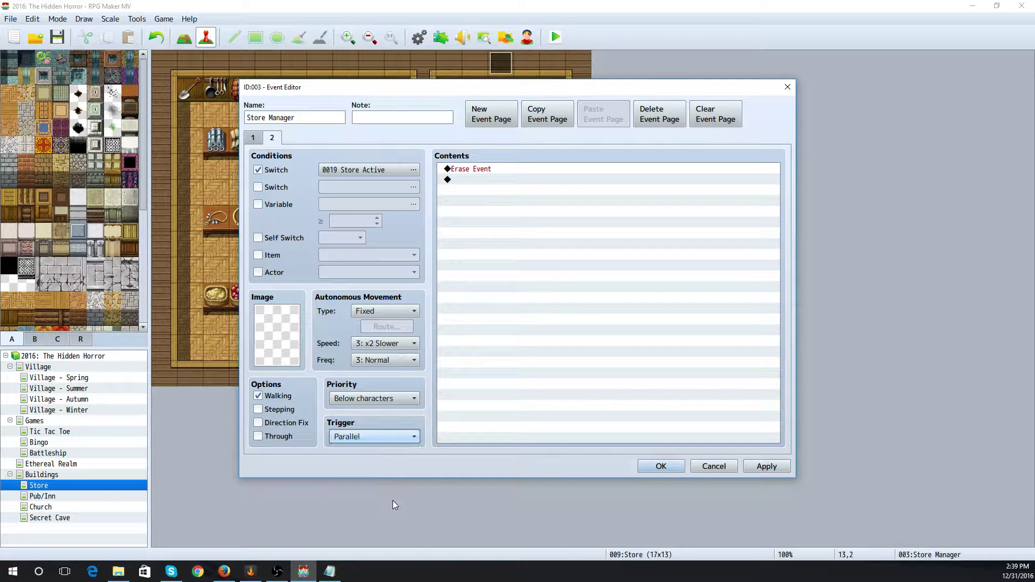
pyautogui.click(668, 470)
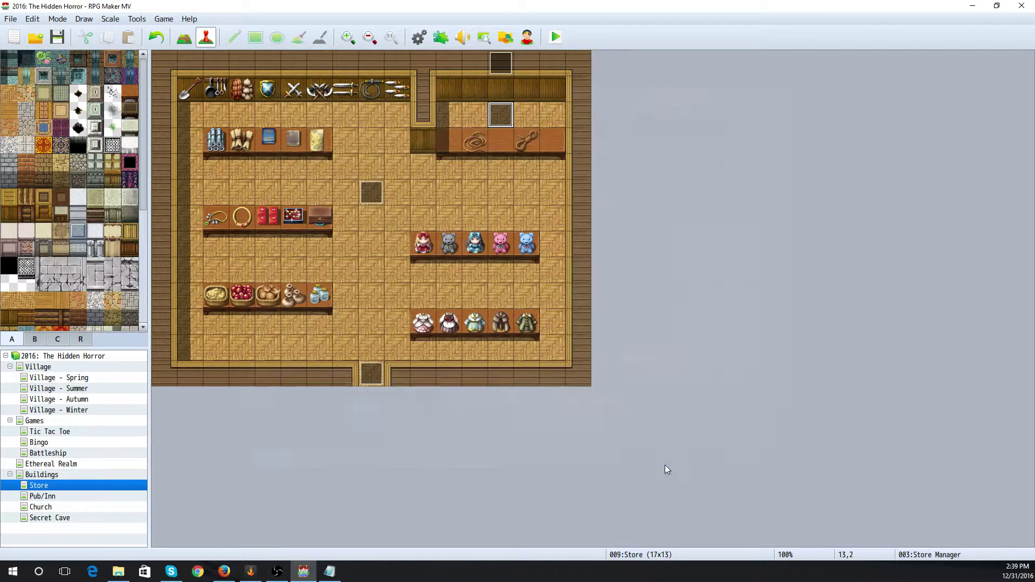
# Review the Char 8 and Store Manager events in the Store, and the CharID 9 and CharID 8 events in the Pub/Inn
pyautogui.doubleClick(380, 195)
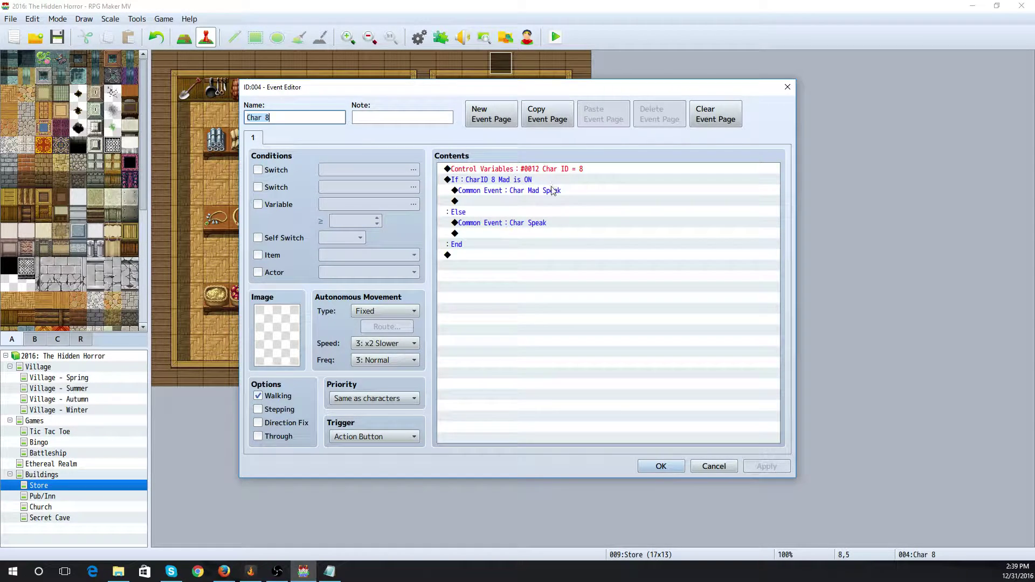
pyautogui.click(658, 467)
pyautogui.doubleClick(507, 118)
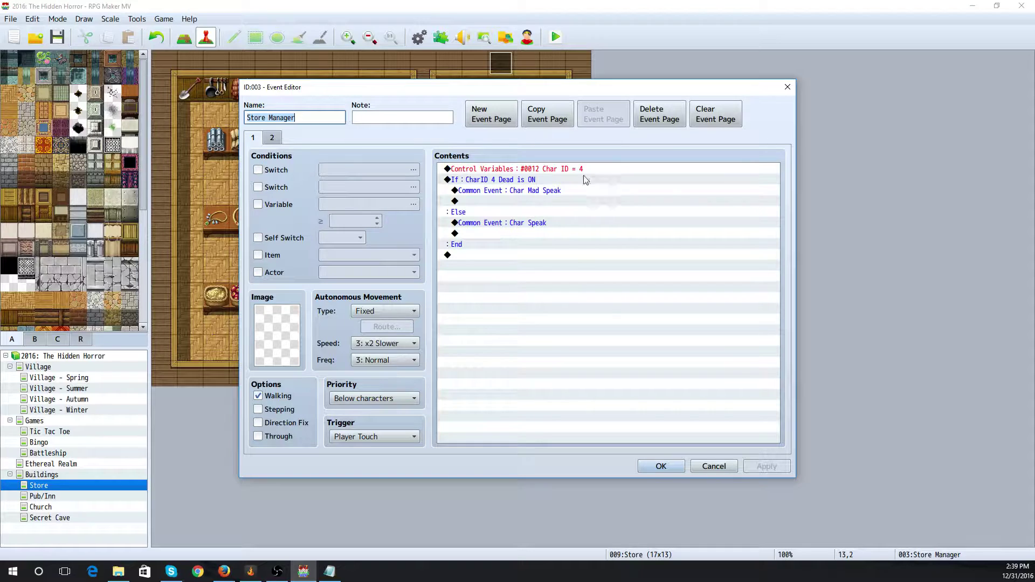
pyautogui.click(713, 467)
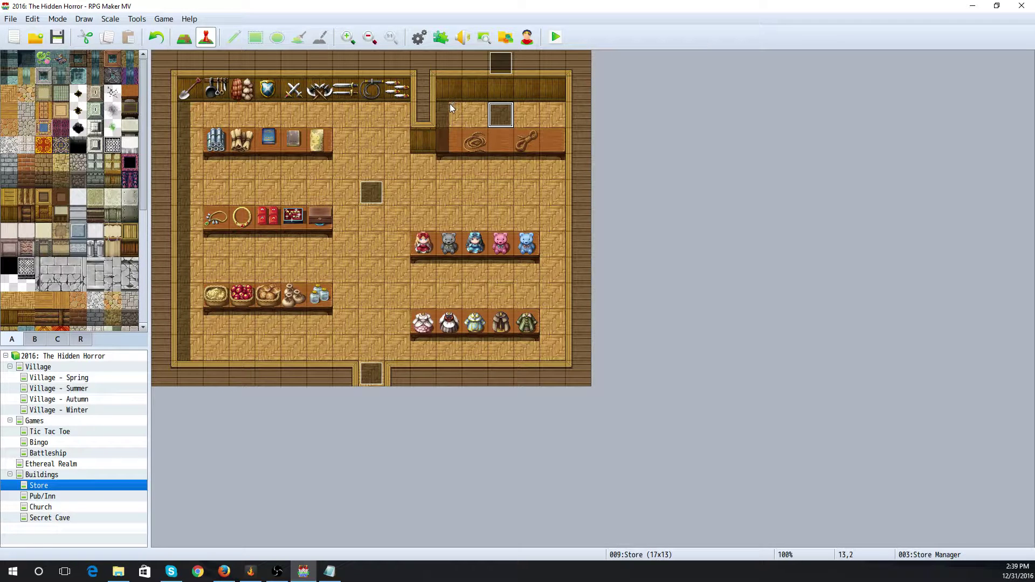
pyautogui.click(75, 500)
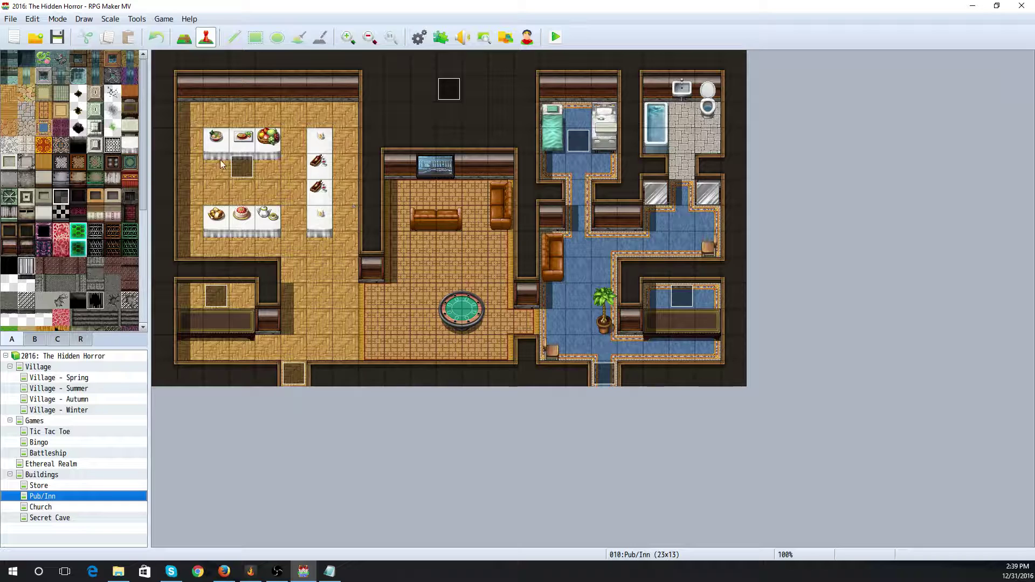
pyautogui.doubleClick(244, 167)
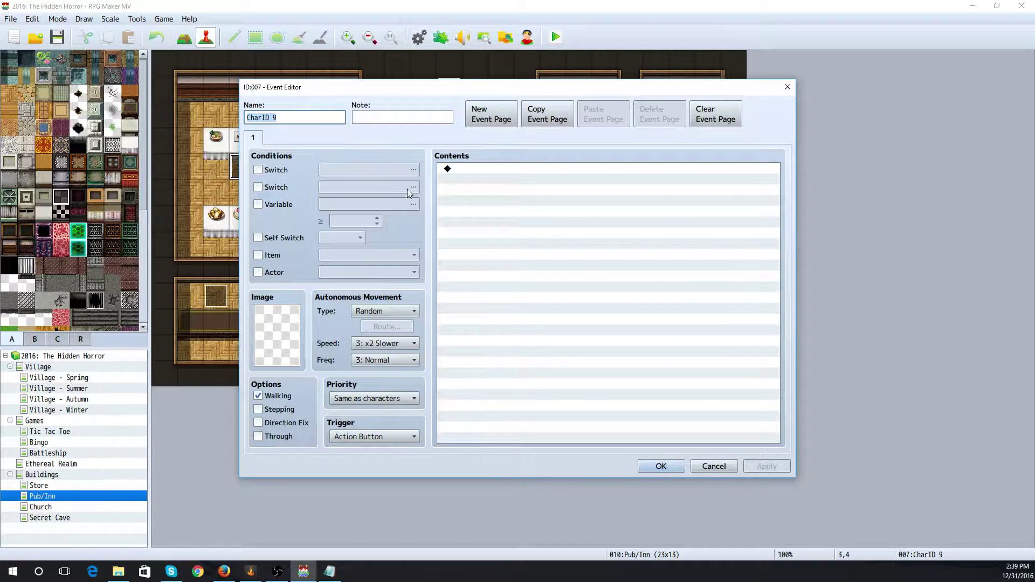
pyautogui.click(714, 467)
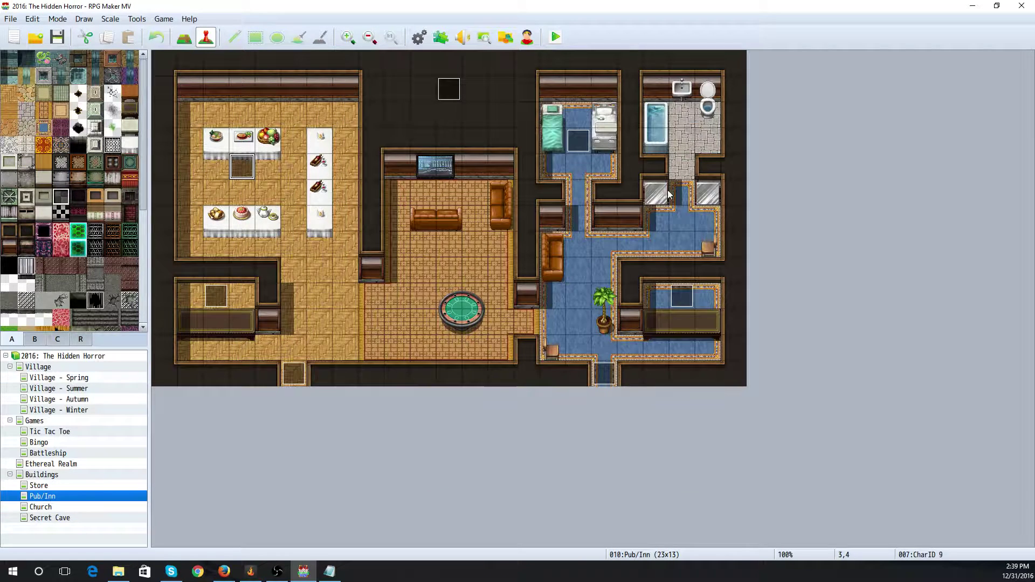
pyautogui.doubleClick(581, 147)
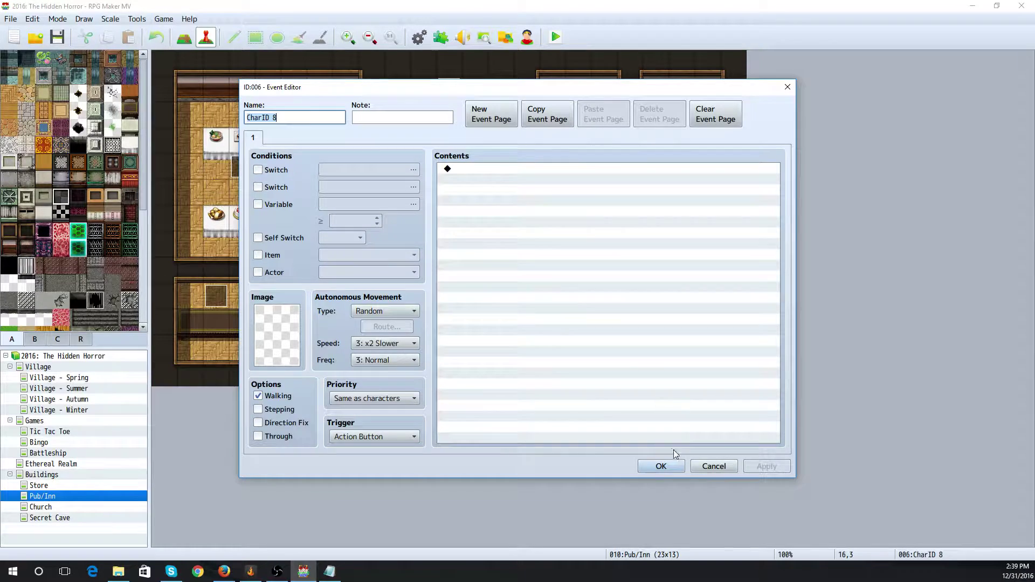
pyautogui.click(712, 467)
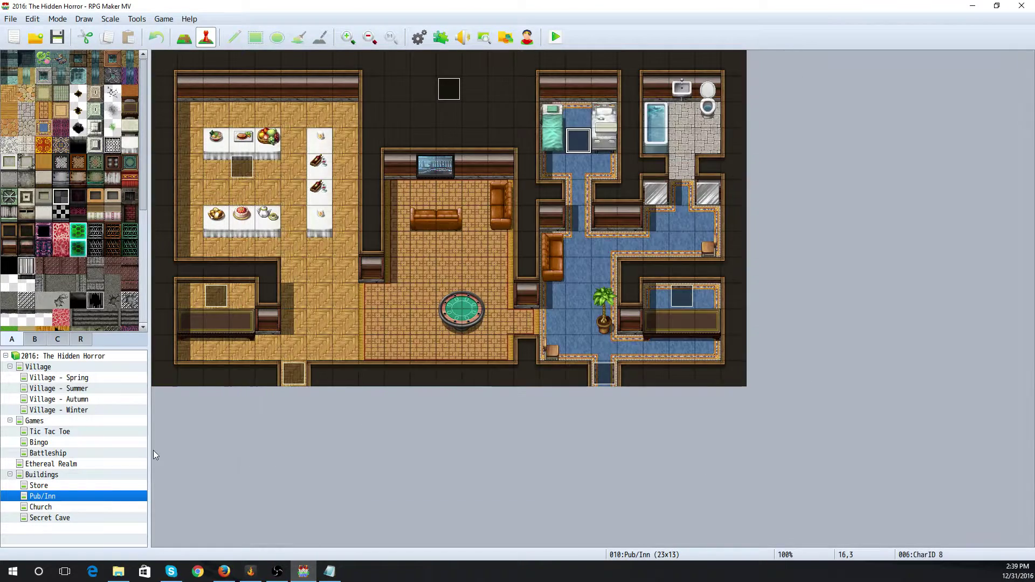
# Copy the Char 8 event from the Store map
pyautogui.click(56, 485)
pyautogui.click(373, 199)
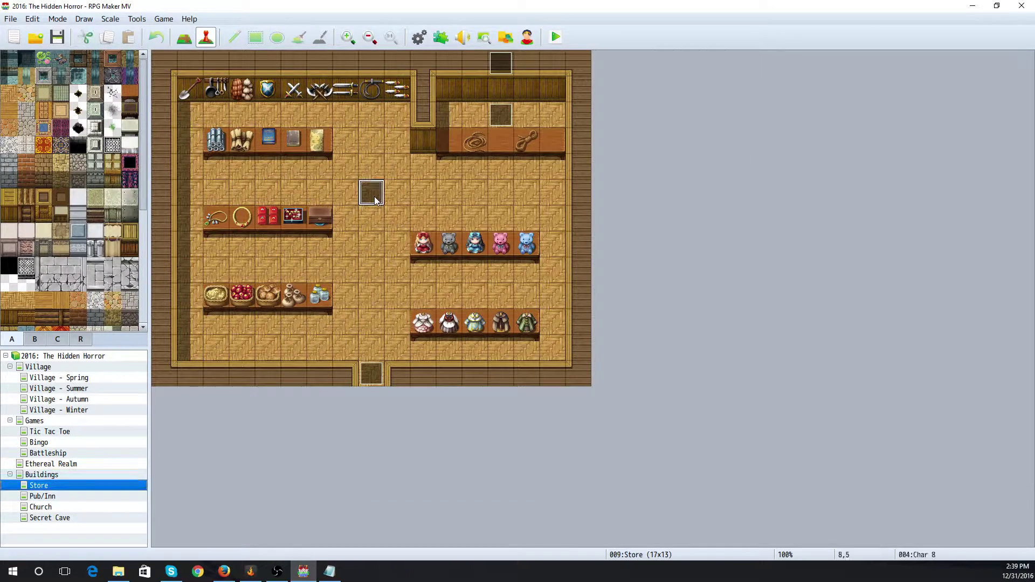
pyautogui.rightClick(374, 196)
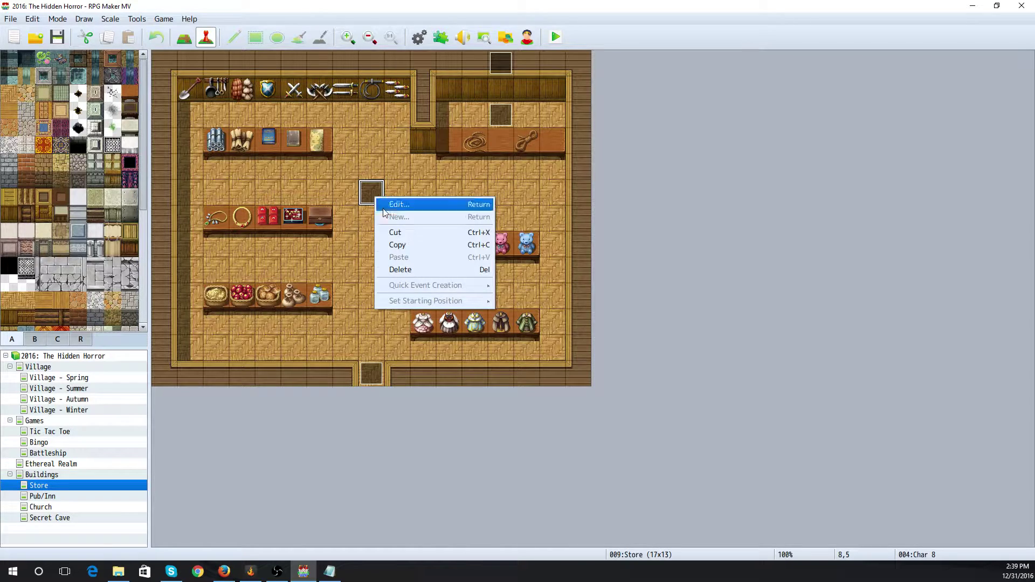
pyautogui.click(400, 247)
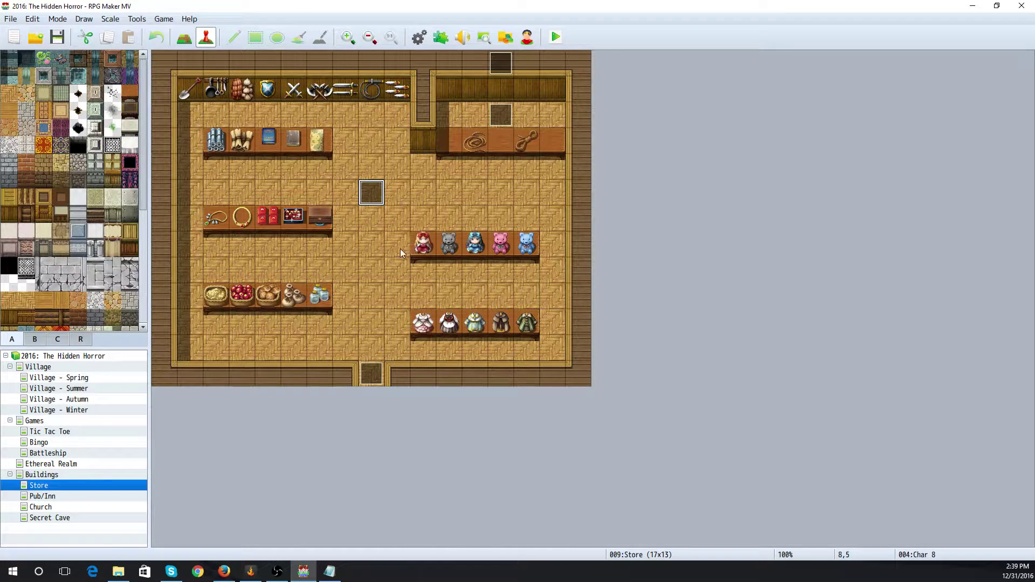
# Replace the CharID 8 event in the Pub/Inn bedroom with the copied Char 8 event and check its contents
pyautogui.click(69, 497)
pyautogui.click(581, 150)
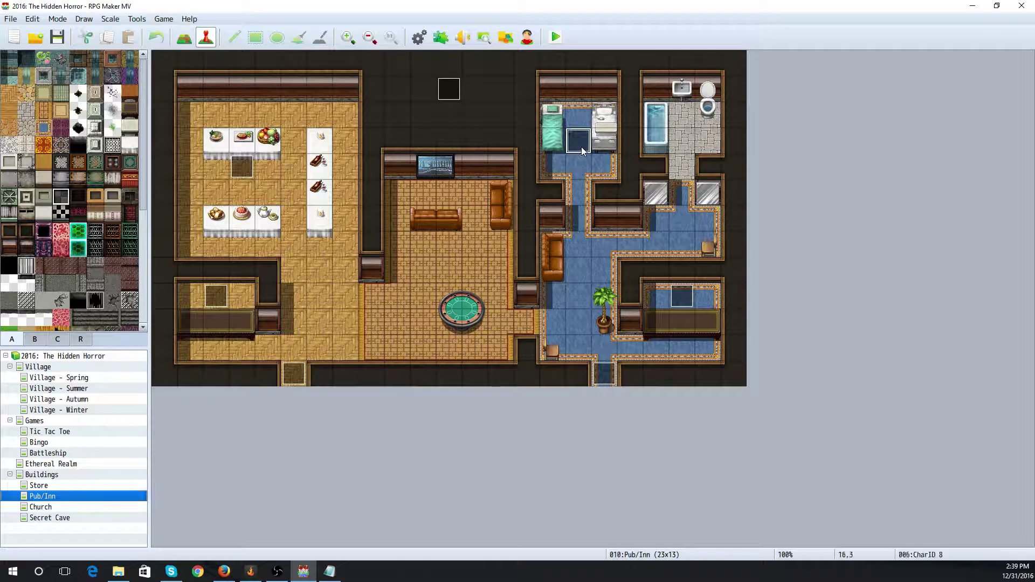
pyautogui.rightClick(582, 149)
pyautogui.click(622, 221)
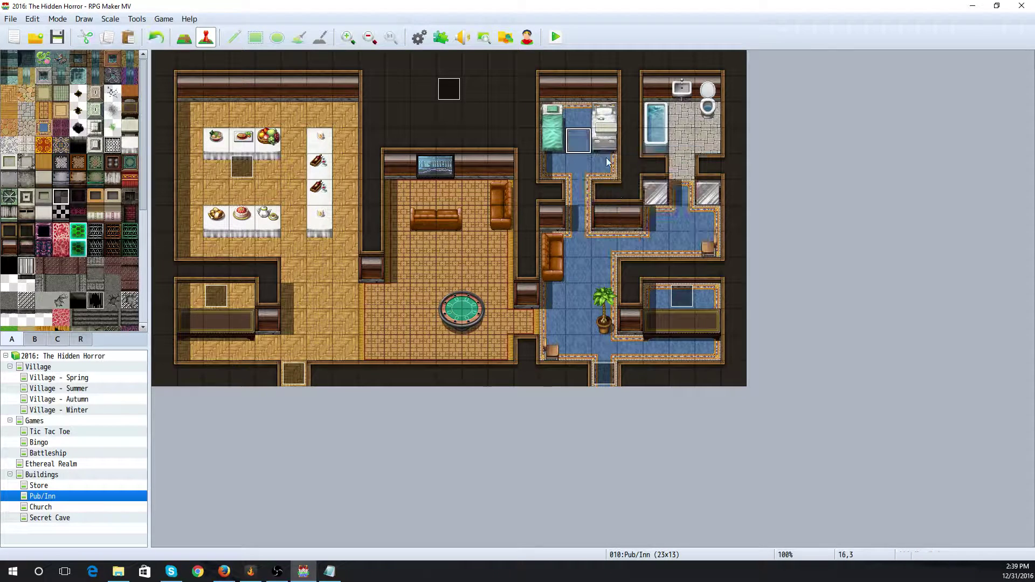
pyautogui.rightClick(587, 144)
pyautogui.click(610, 203)
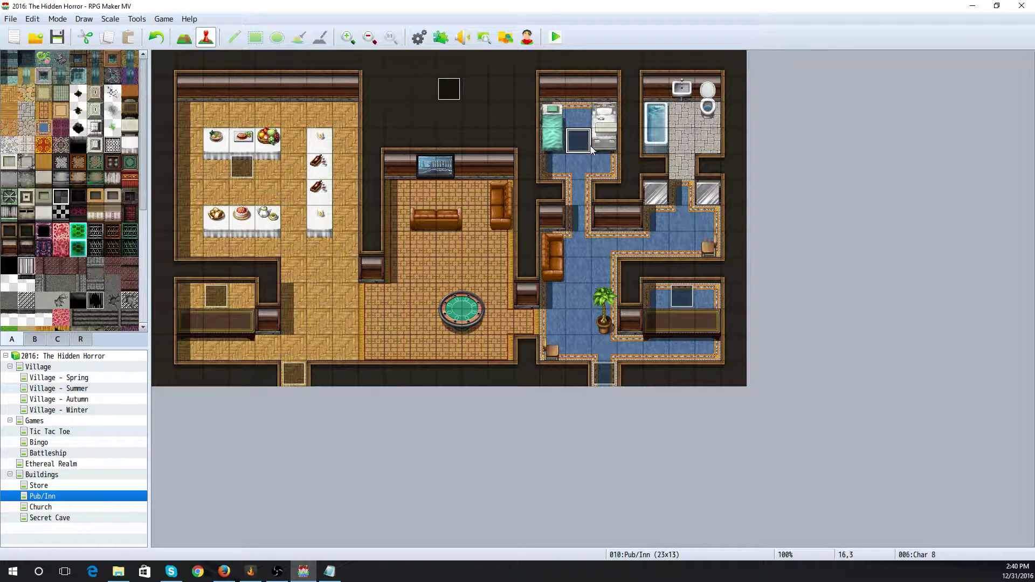
pyautogui.doubleClick(585, 149)
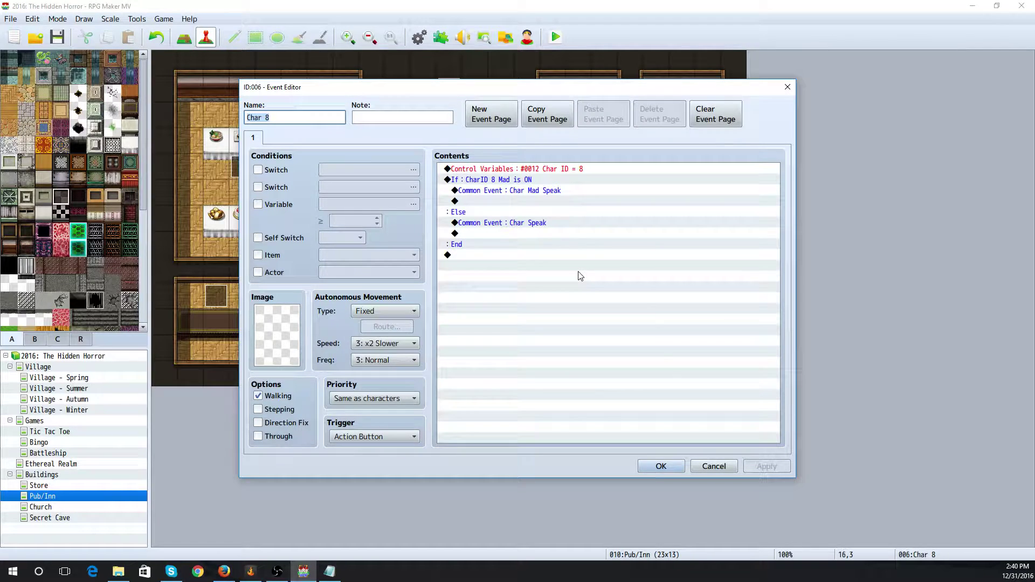
pyautogui.click(714, 466)
# In the Pub/Inn Holy Spirit event, set switch 0020 Pub Active to ON in the first Else branch
pyautogui.doubleClick(453, 97)
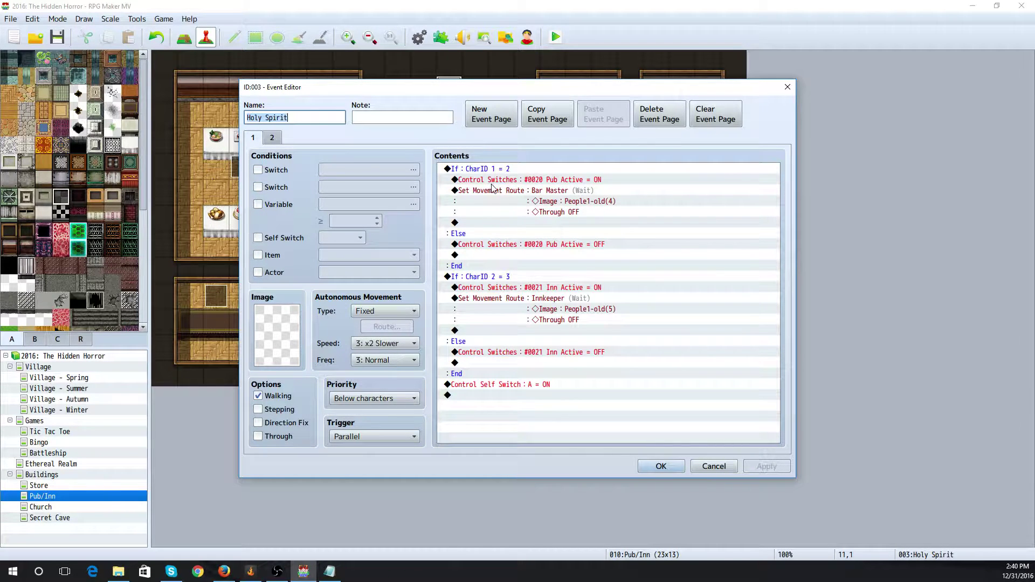
pyautogui.click(508, 249)
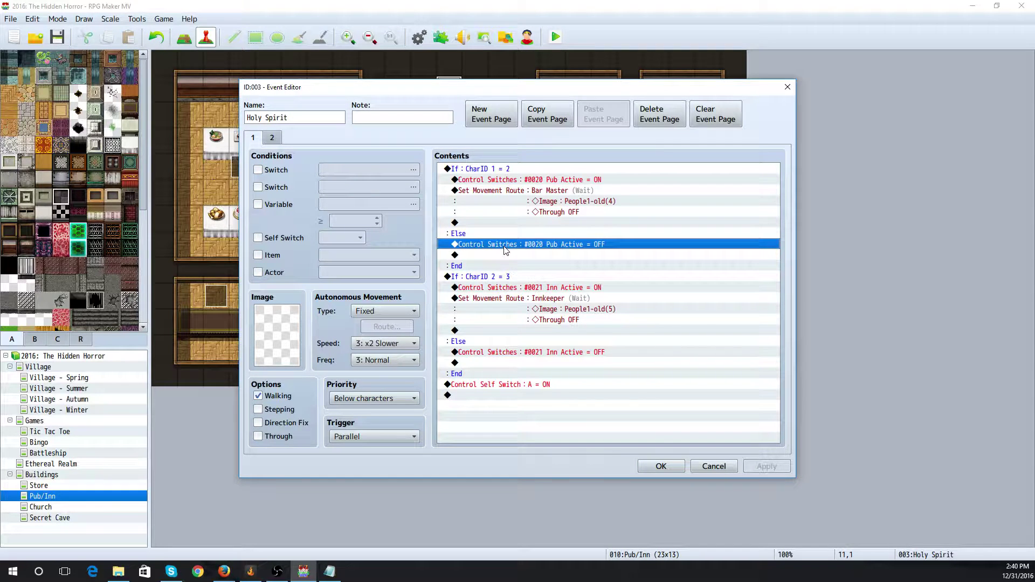
pyautogui.doubleClick(503, 244)
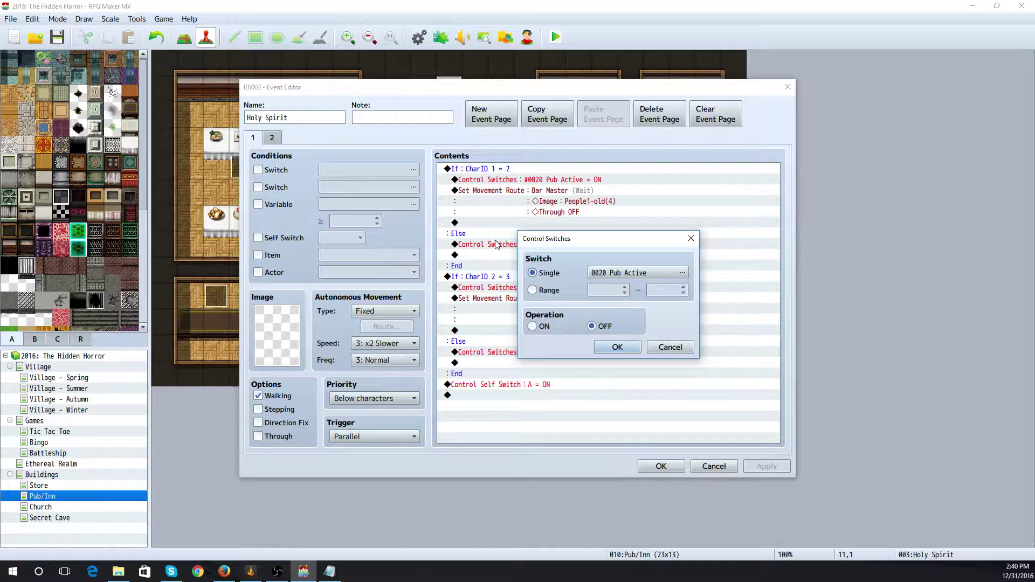
pyautogui.click(534, 326)
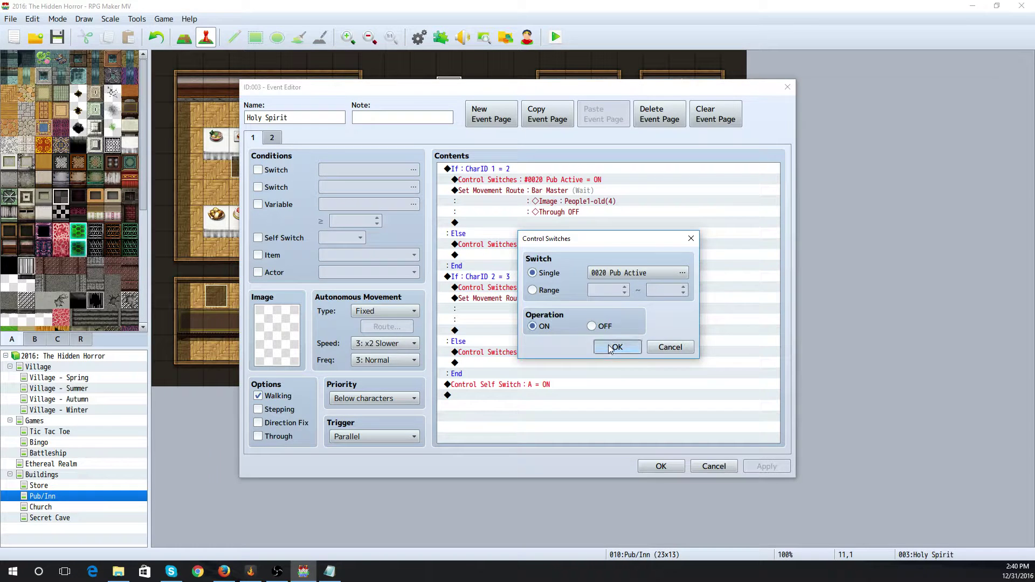
pyautogui.click(616, 346)
# Delete the Bar Master movement route and the Pub Active switch command from the CharID 1 = 2 branch
pyautogui.click(522, 195)
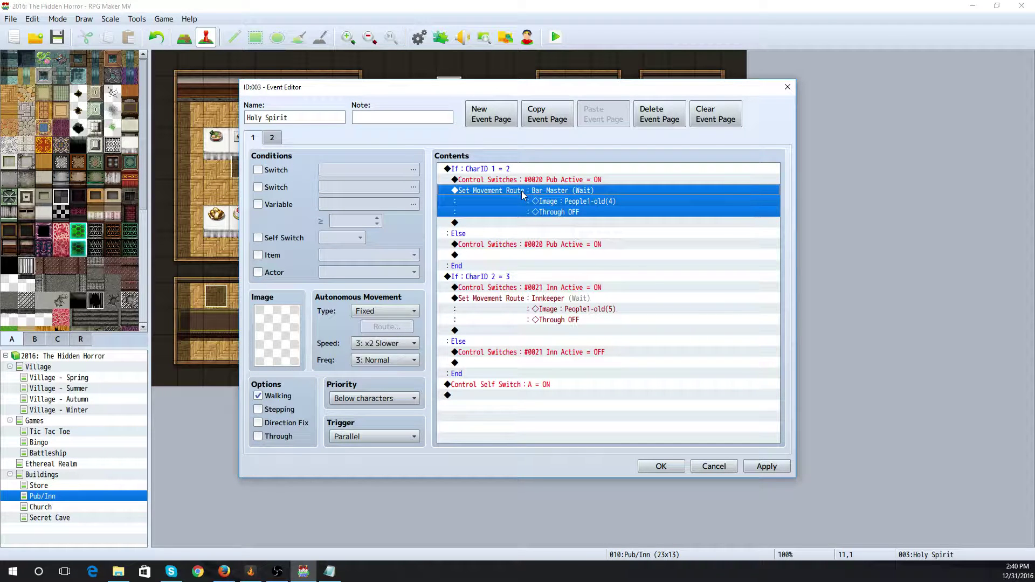
pyautogui.press('Delete')
pyautogui.press('Up')
pyautogui.press('Delete')
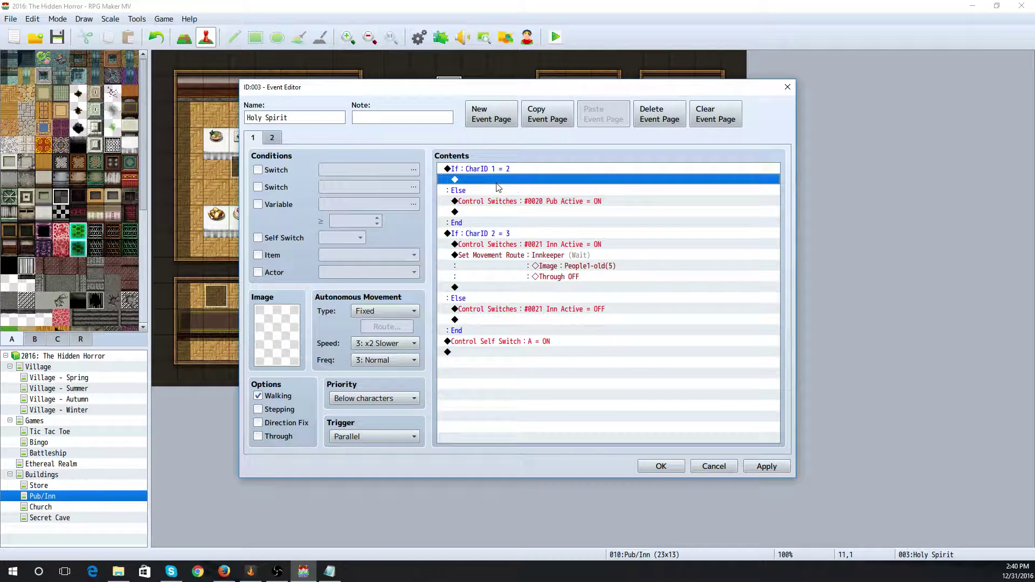
pyautogui.doubleClick(496, 182)
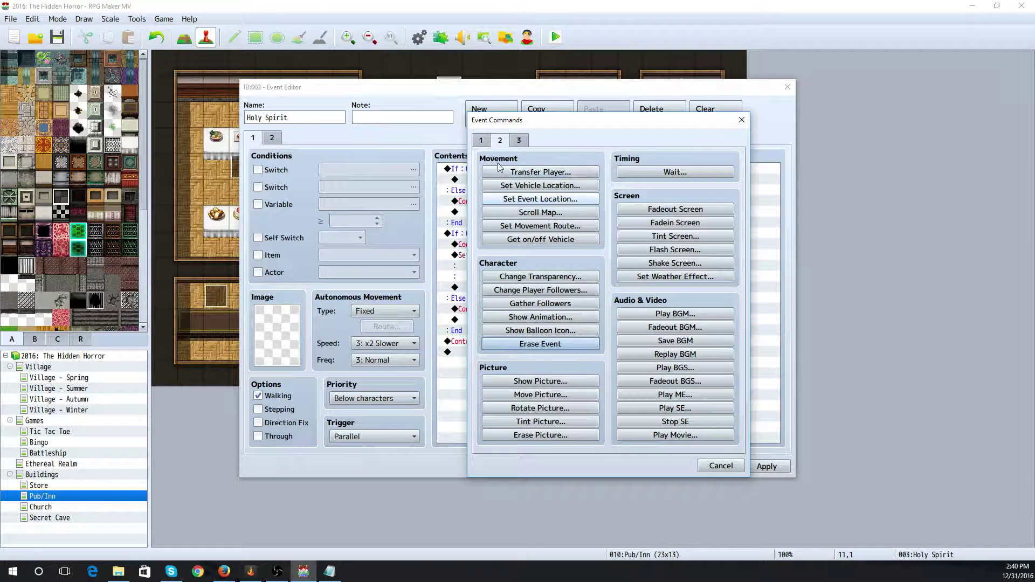
pyautogui.click(480, 141)
pyautogui.click(526, 288)
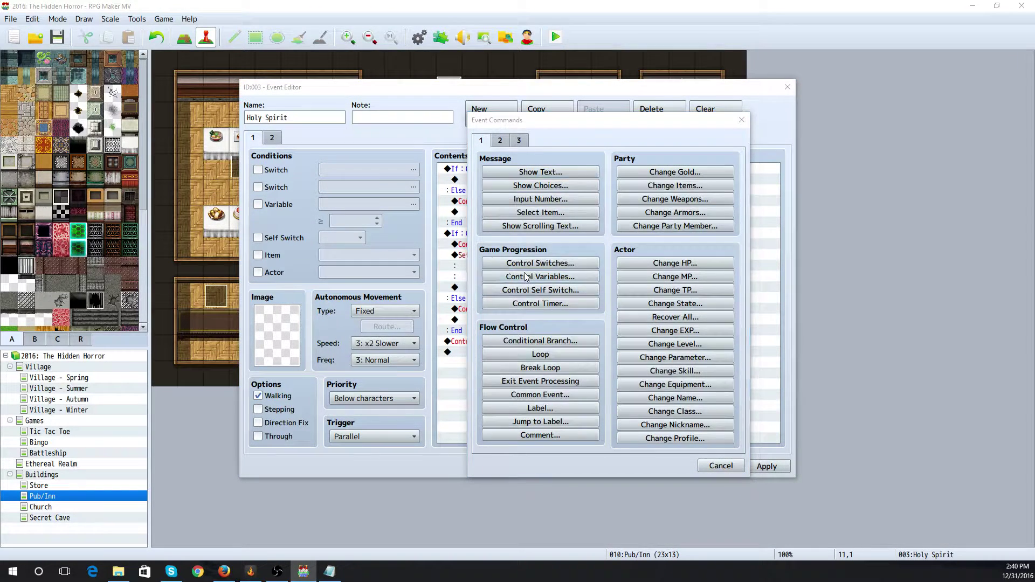
pyautogui.click(567, 223)
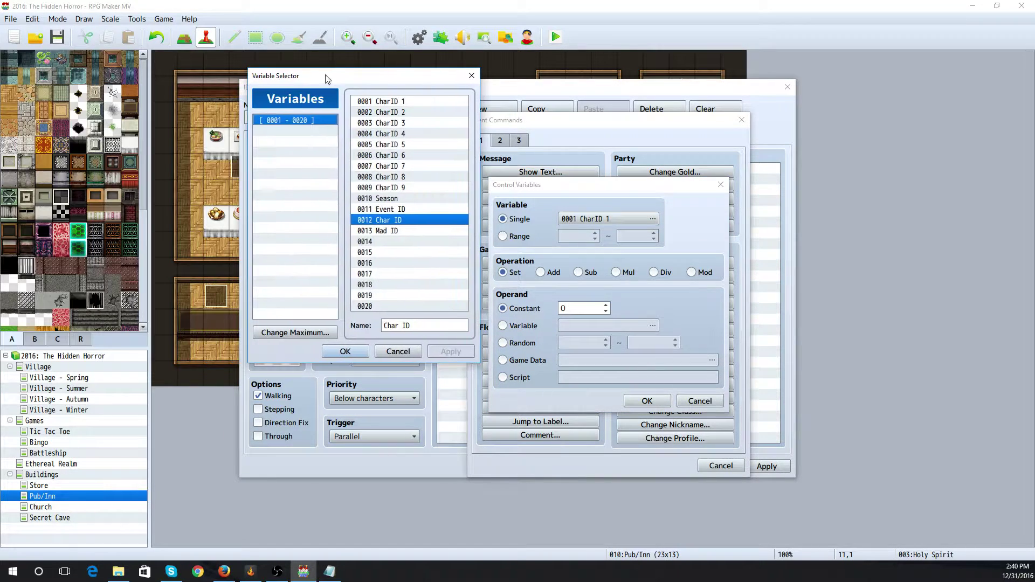
pyautogui.click(331, 352)
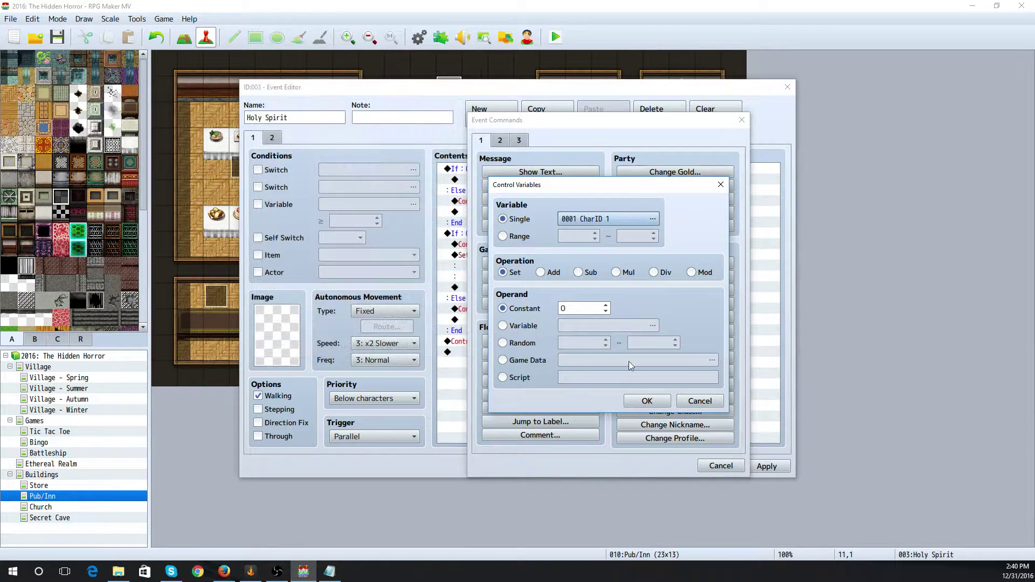
pyautogui.click(691, 403)
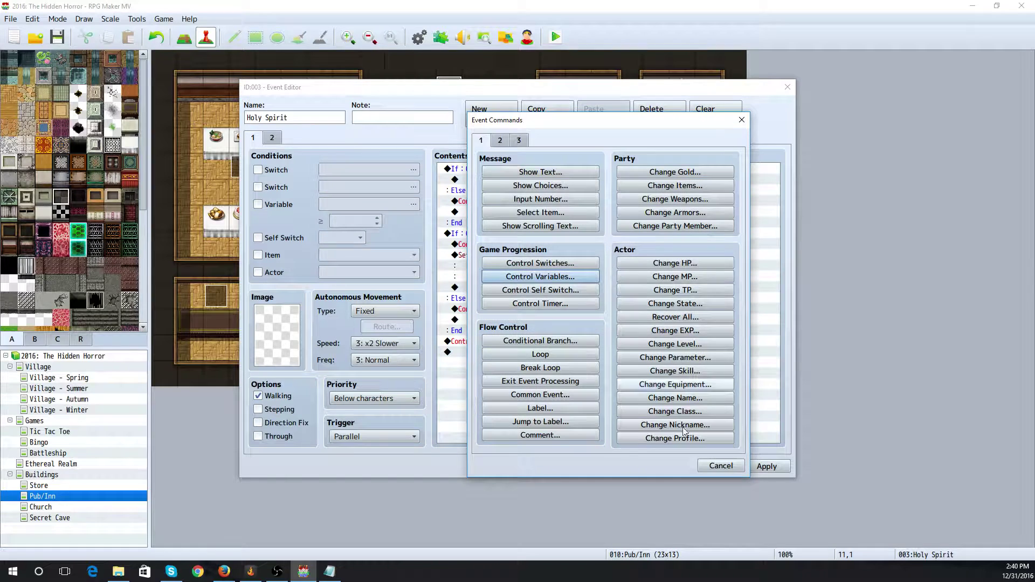
pyautogui.click(721, 465)
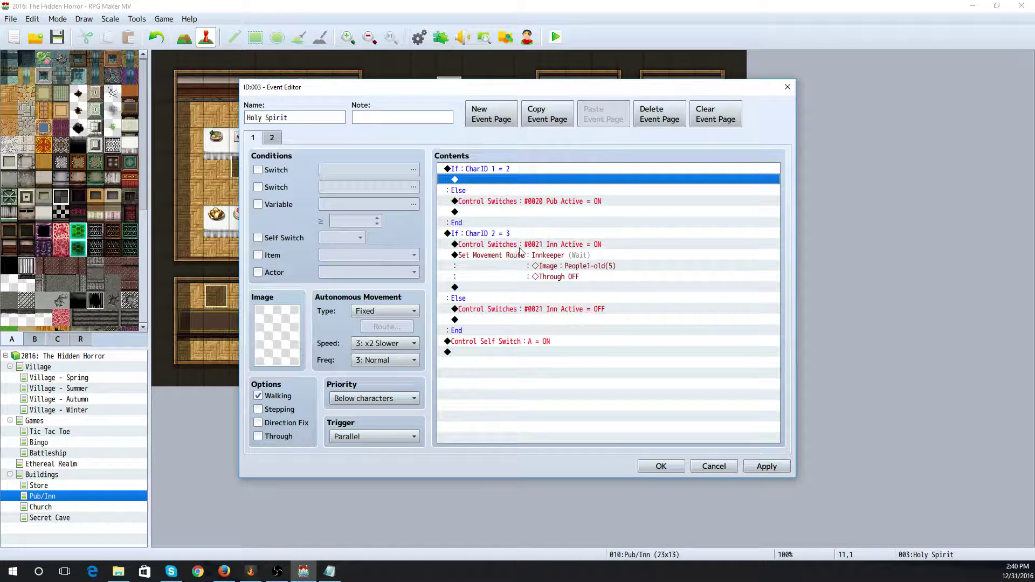
# In the Pub/Inn Holy Spirit event, set switch 0021 Inn Active to ON in the Else branch of CharID 2 = 3
pyautogui.click(539, 310)
pyautogui.doubleClick(539, 310)
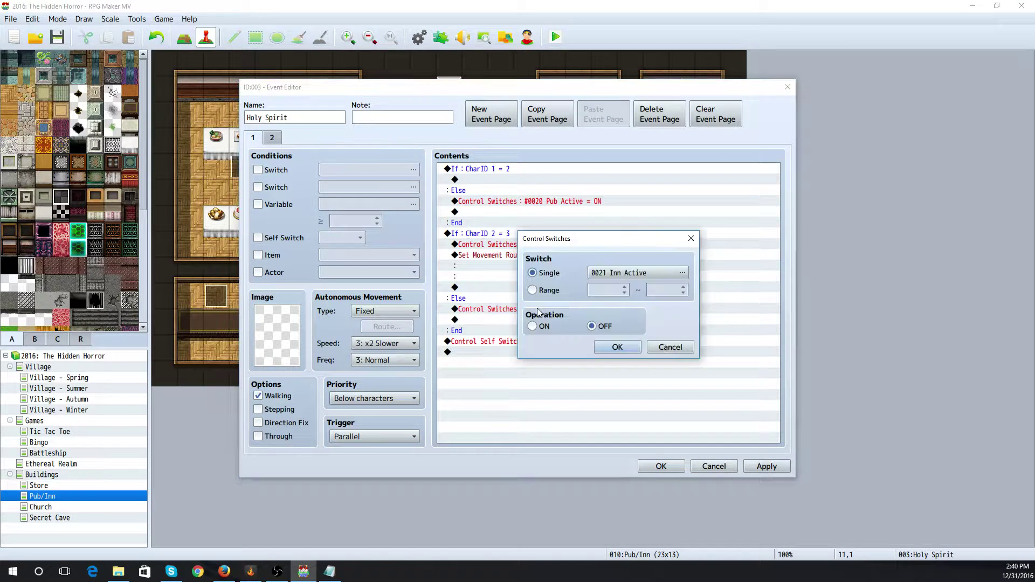
pyautogui.click(539, 327)
pyautogui.click(617, 347)
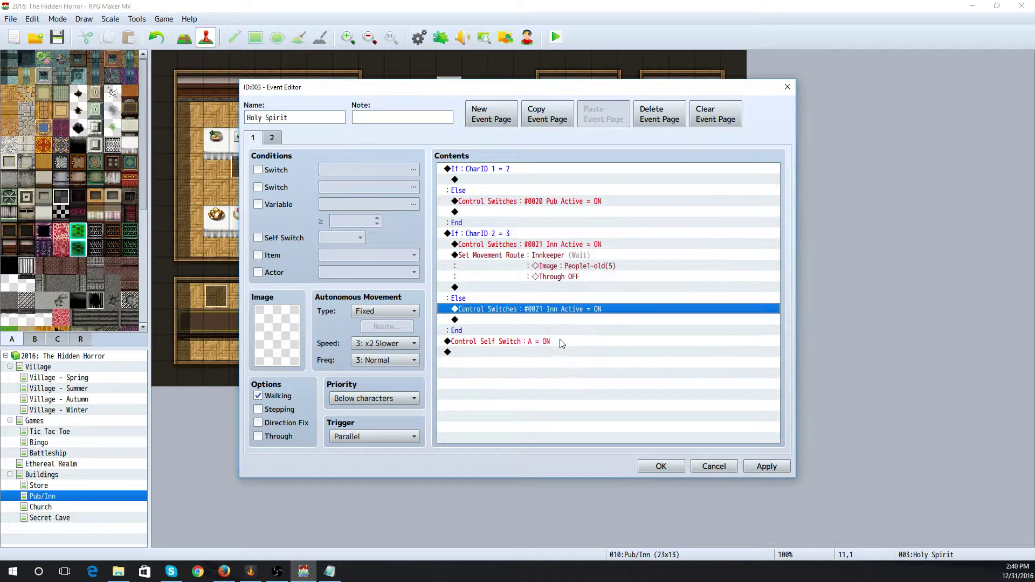
# Delete the self switch A command and the CharID 2 = 3 branch's Inn Active switch and Innkeeper movement route, and save the Holy Spirit event
pyautogui.click(537, 342)
pyautogui.press('Delete')
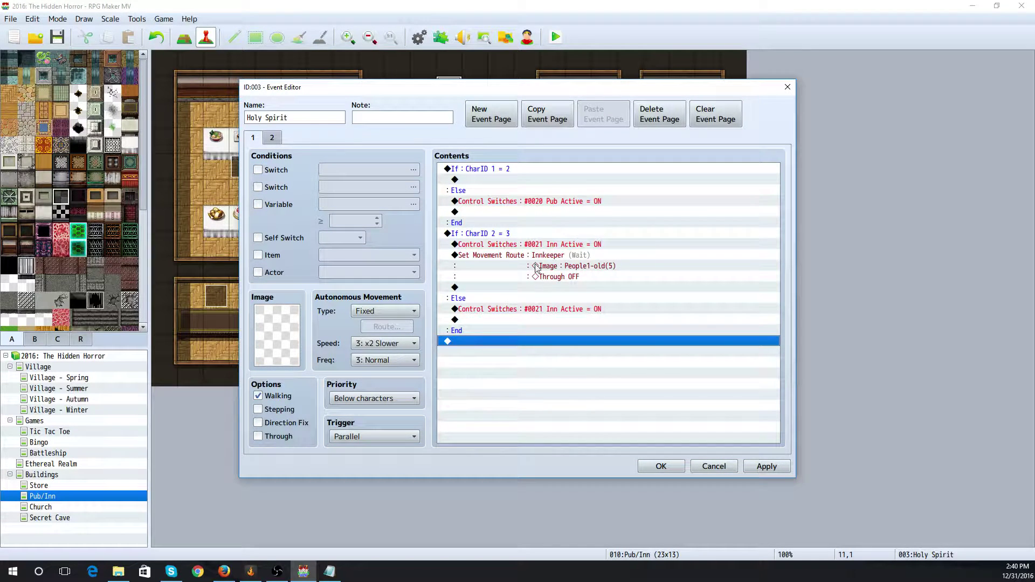
pyautogui.click(542, 246)
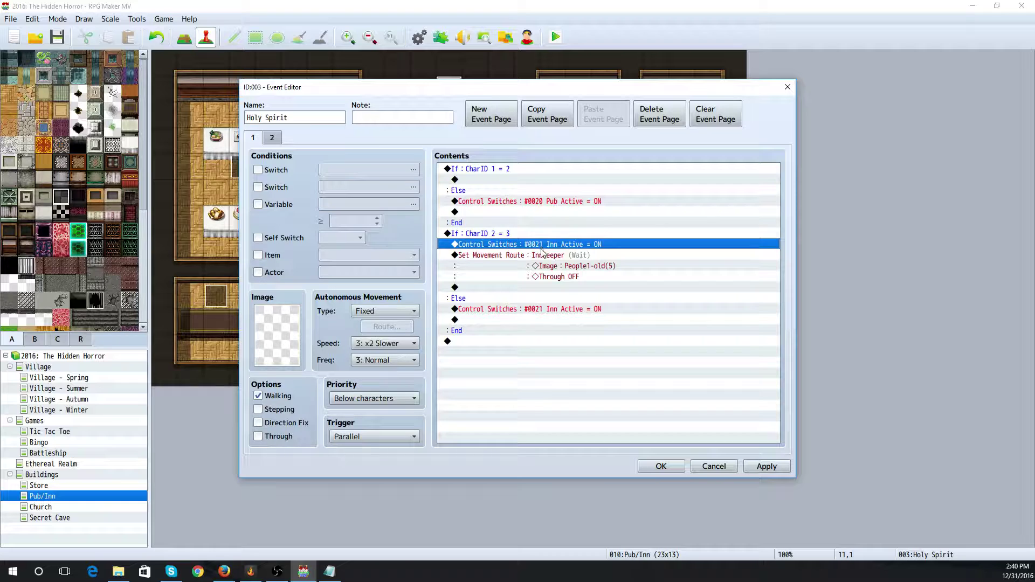
pyautogui.press('Delete')
pyautogui.press('Delete')
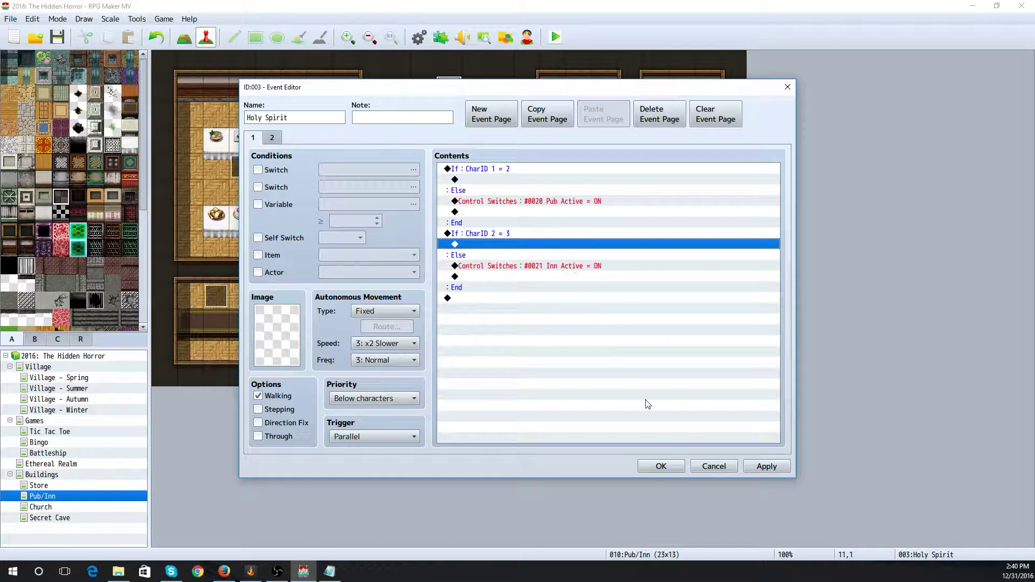
pyautogui.click(661, 466)
# On page 2 of the Bar Master event, replace the "Hi" text with an Erase Event command and set the trigger to Parallel
pyautogui.click(216, 299)
pyautogui.doubleClick(216, 300)
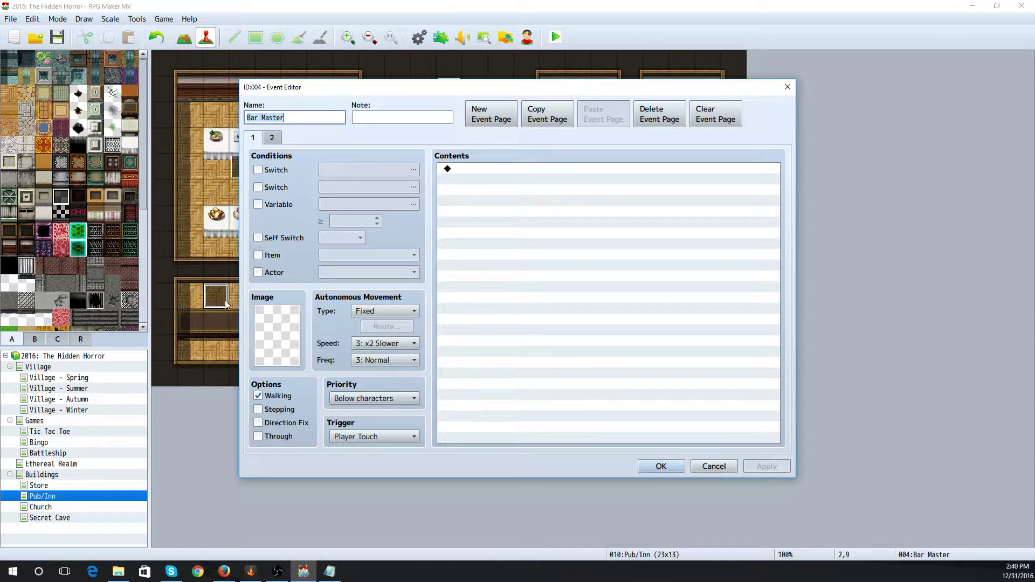
pyautogui.click(275, 138)
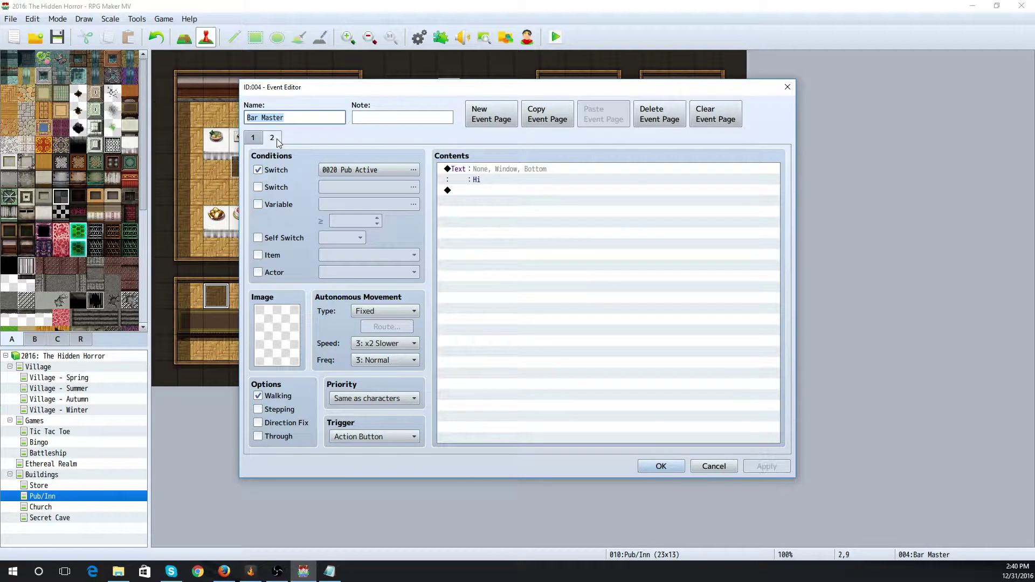
pyautogui.click(519, 171)
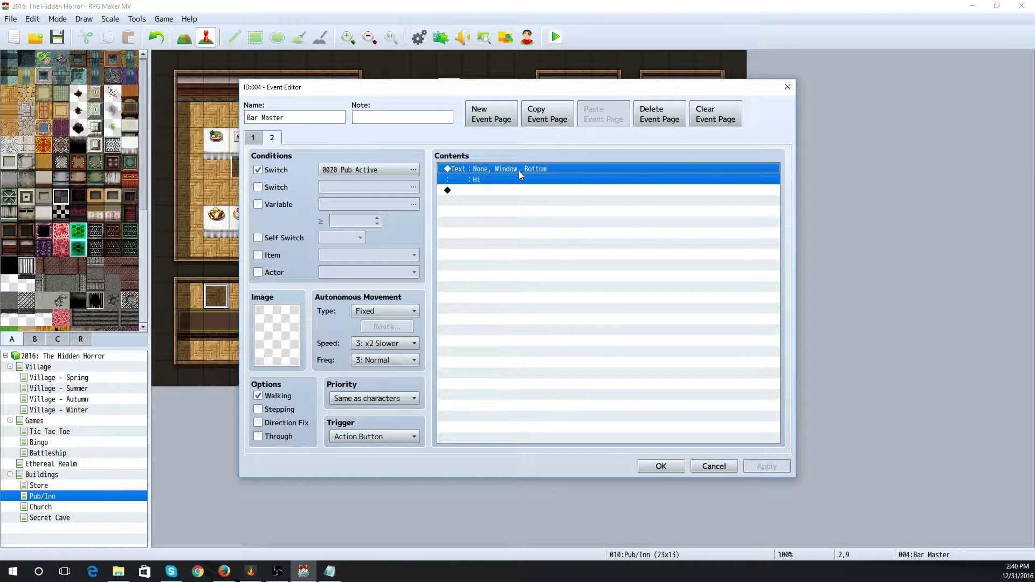
pyautogui.press('Delete')
pyautogui.doubleClick(500, 170)
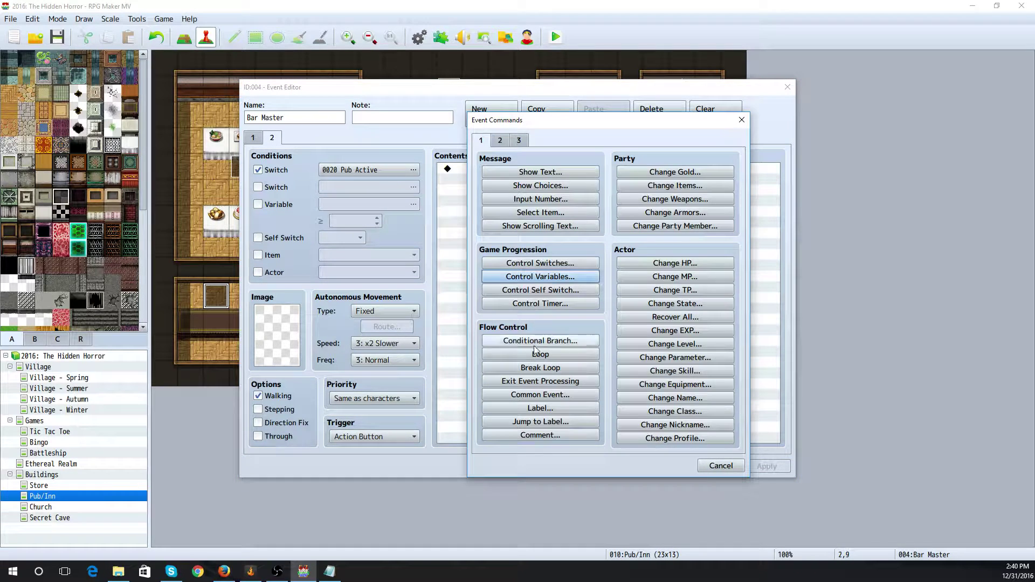
pyautogui.click(500, 141)
pyautogui.click(542, 343)
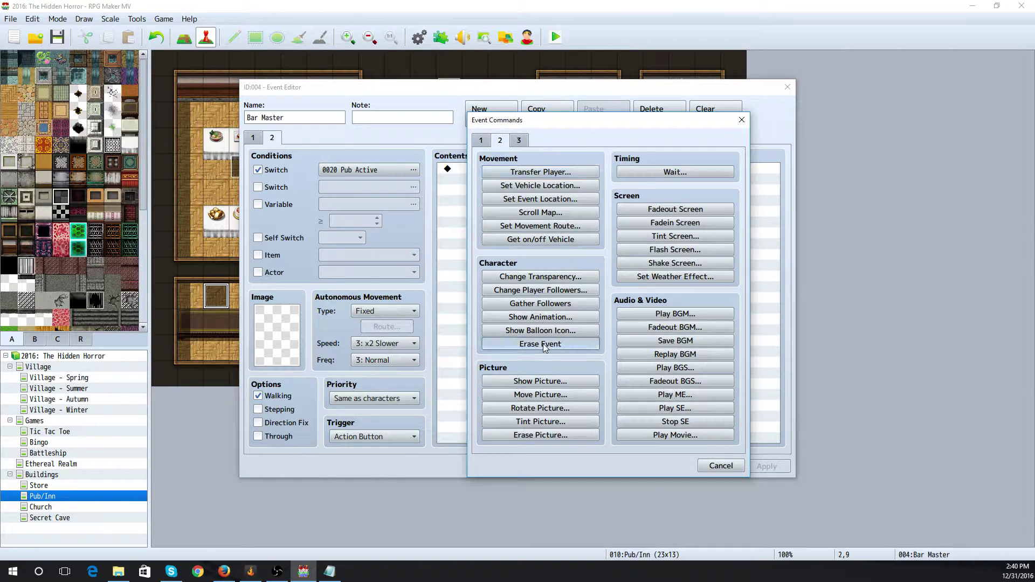
pyautogui.click(377, 437)
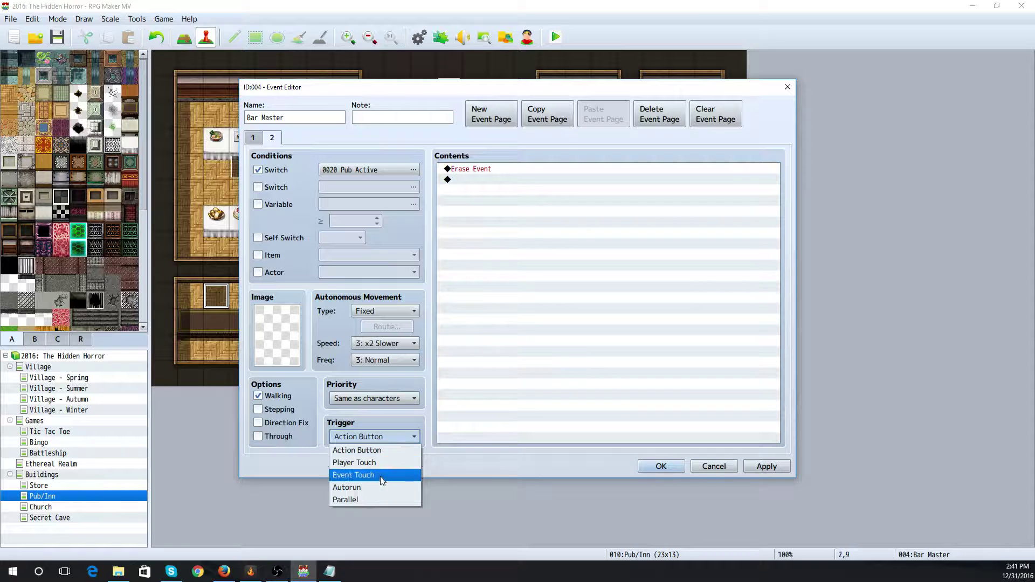
pyautogui.click(384, 500)
# On page 1 of the Bar Master event, add a command that sets variable 0012 Char ID to 3
pyautogui.click(259, 139)
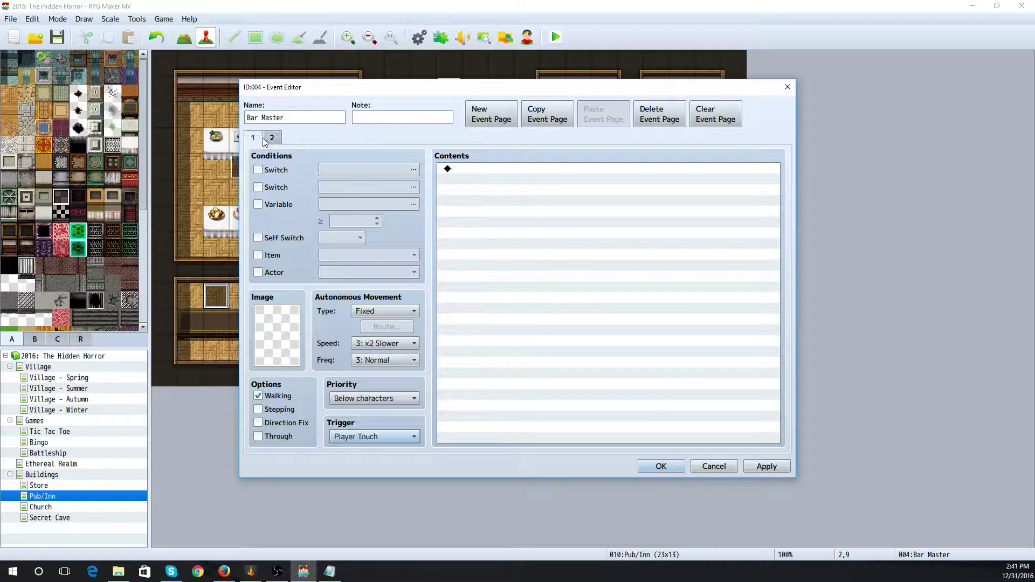
pyautogui.doubleClick(479, 173)
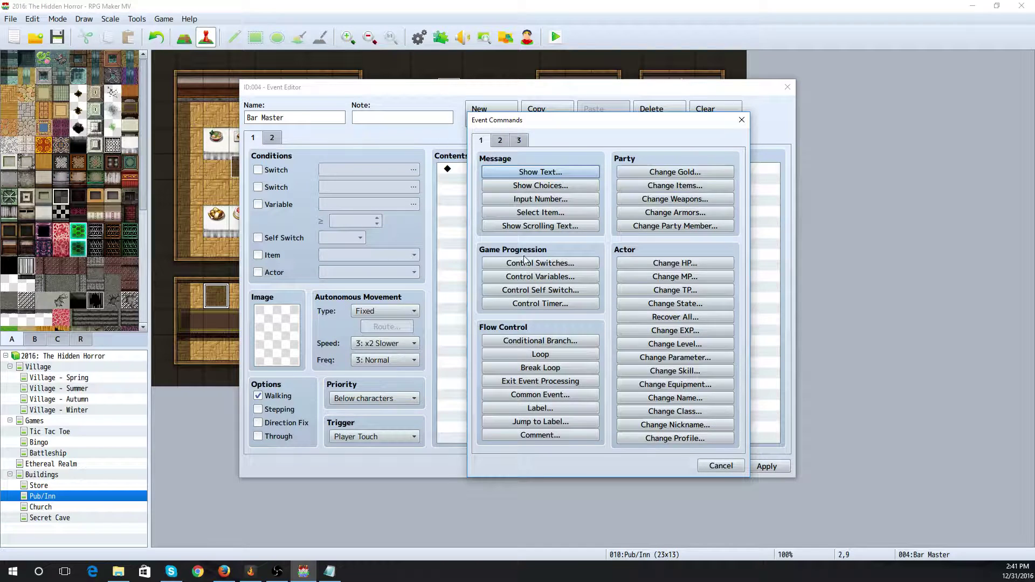
pyautogui.click(537, 277)
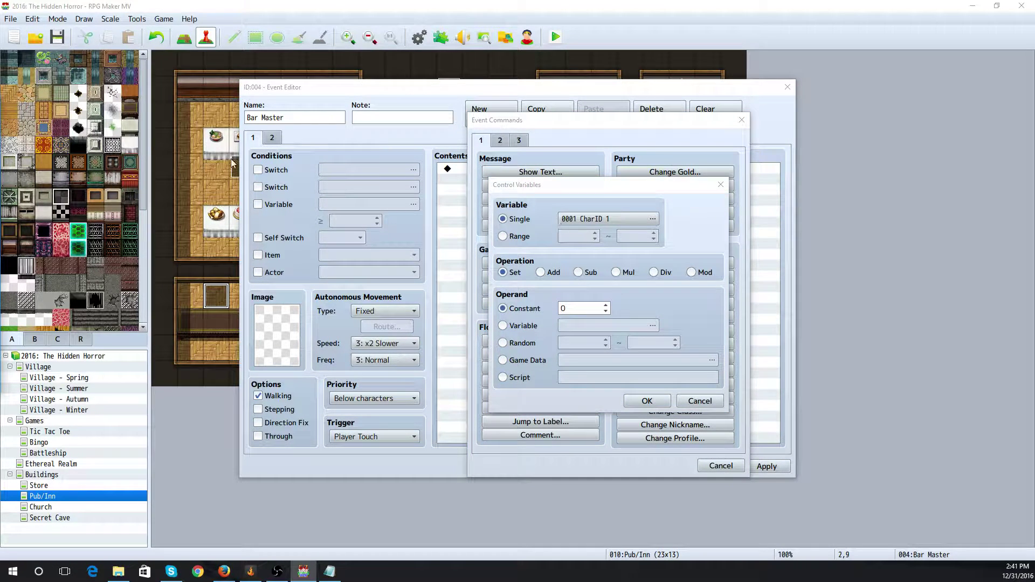
pyautogui.moveTo(0, 109); pyautogui.dragTo(451, 107)
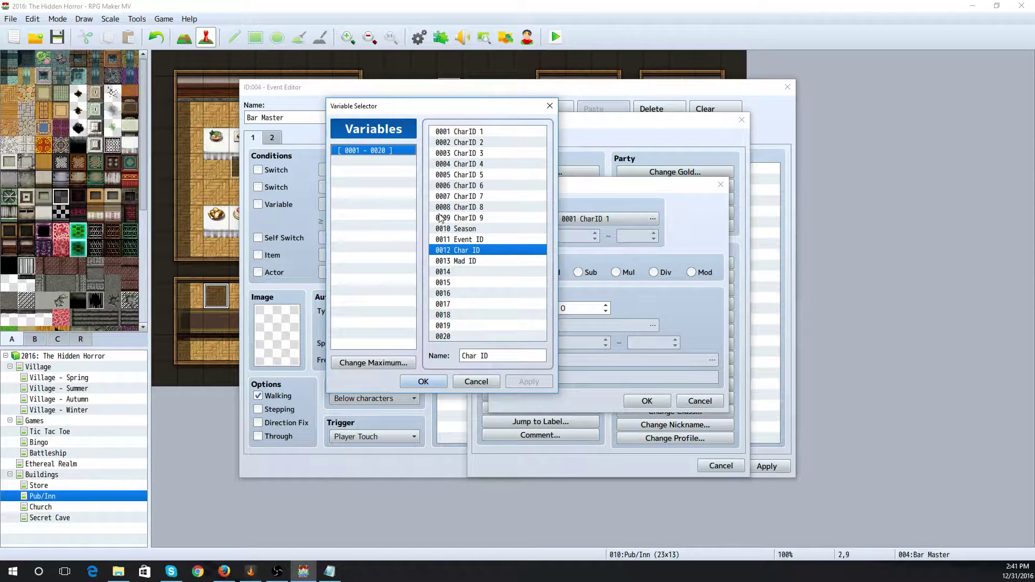
pyautogui.click(423, 381)
pyautogui.click(579, 308)
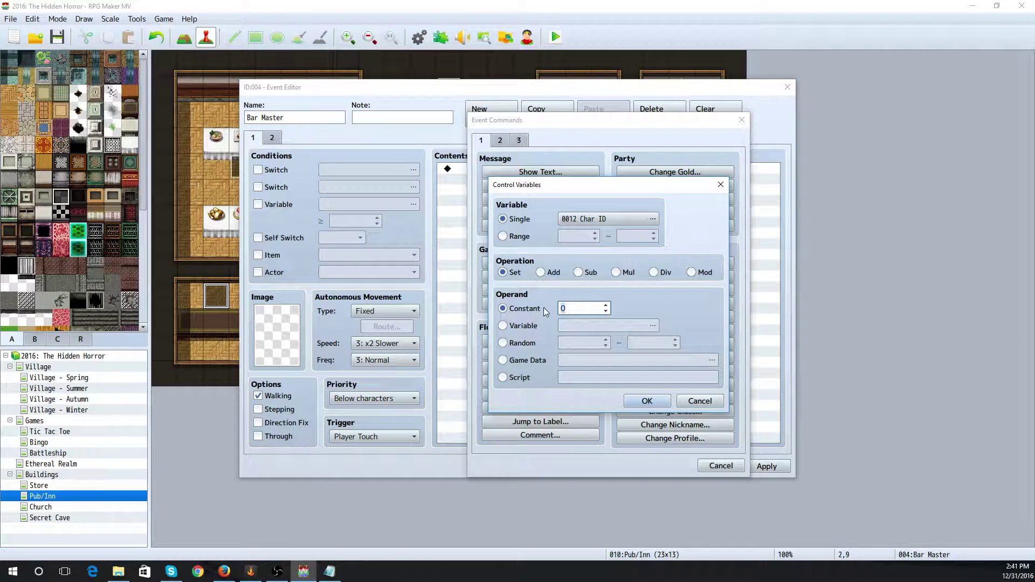
pyautogui.write('3')
pyautogui.click(647, 402)
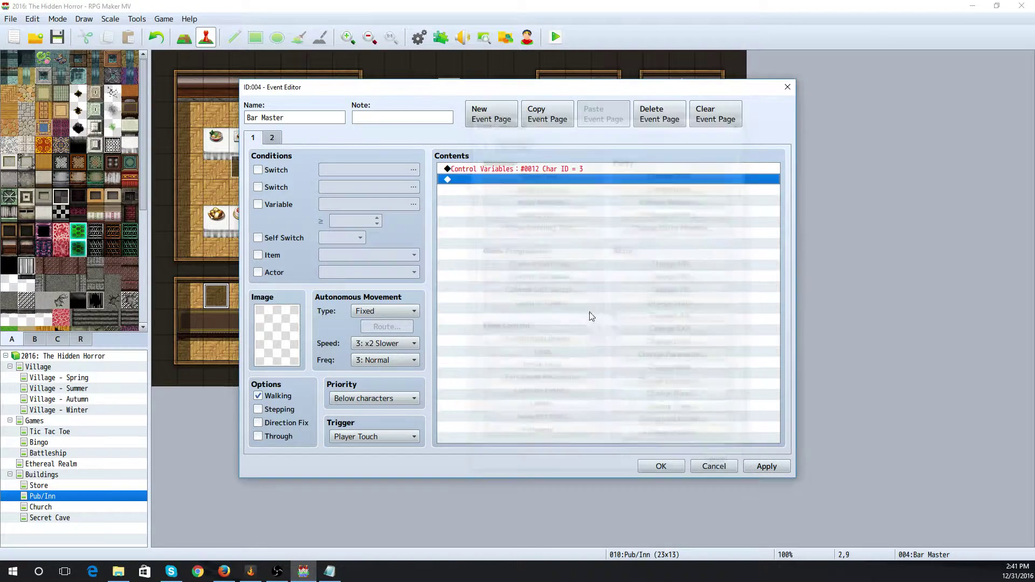
# Add a conditional branch for switch 0012 CharID 3 Mad being ON, including an Else branch
pyautogui.doubleClick(463, 180)
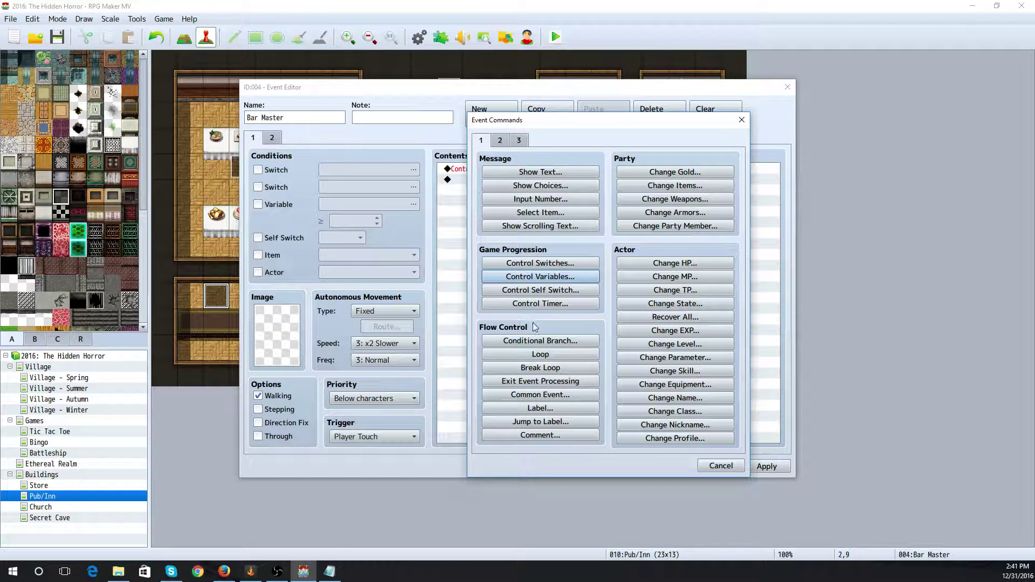
pyautogui.click(545, 341)
pyautogui.click(582, 232)
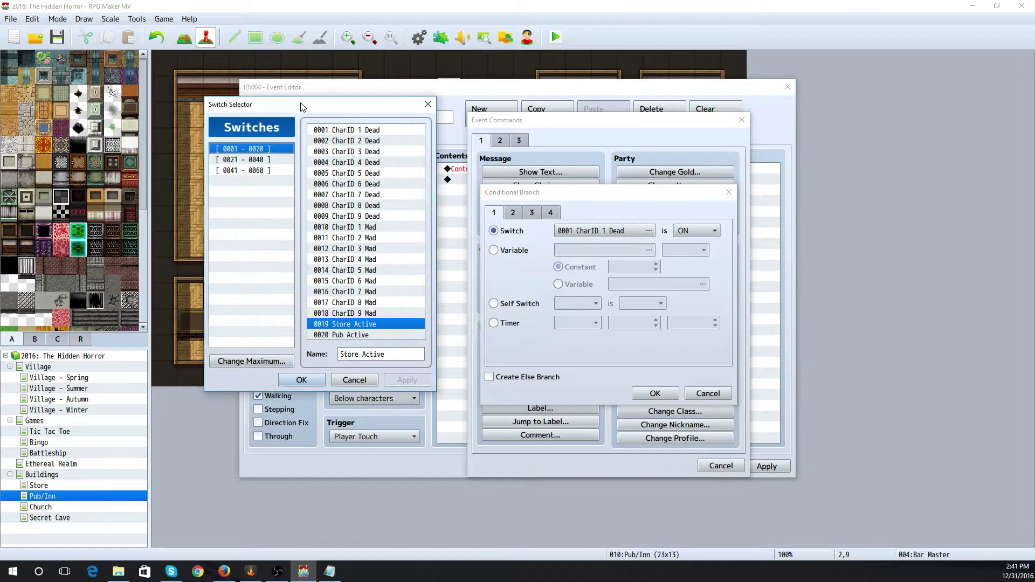
pyautogui.click(370, 153)
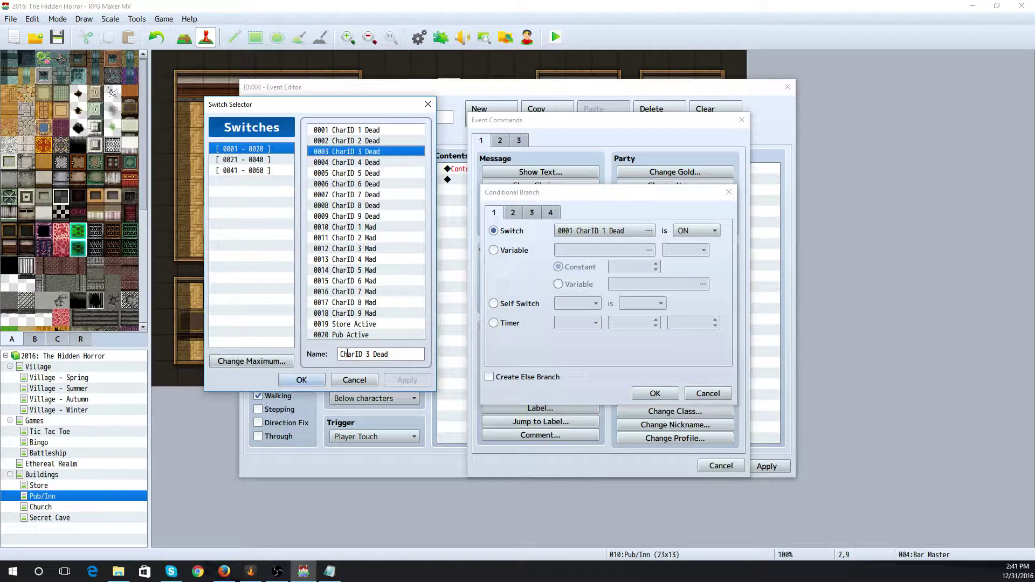
pyautogui.click(375, 249)
pyautogui.click(298, 380)
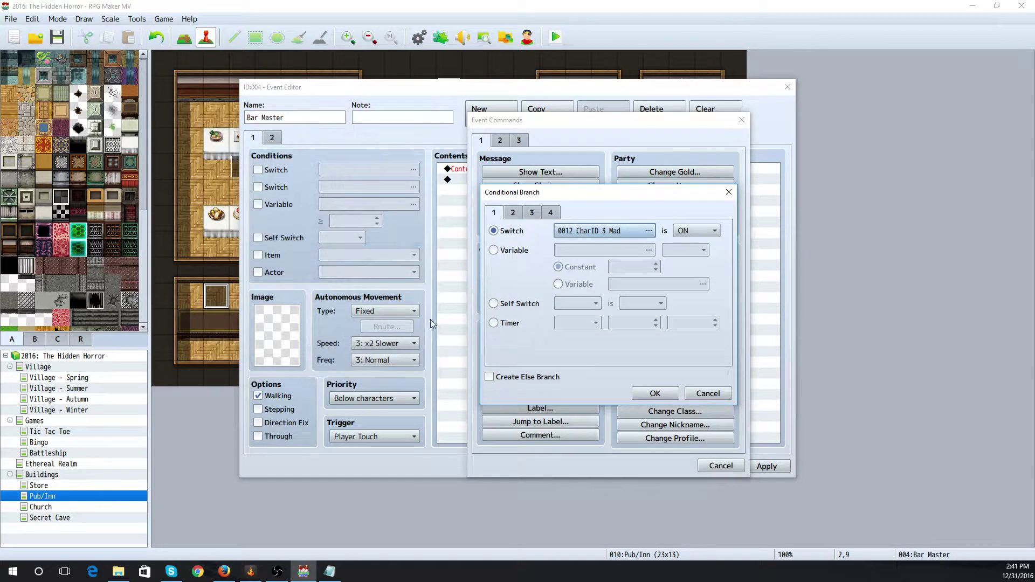
pyautogui.click(490, 378)
pyautogui.click(655, 393)
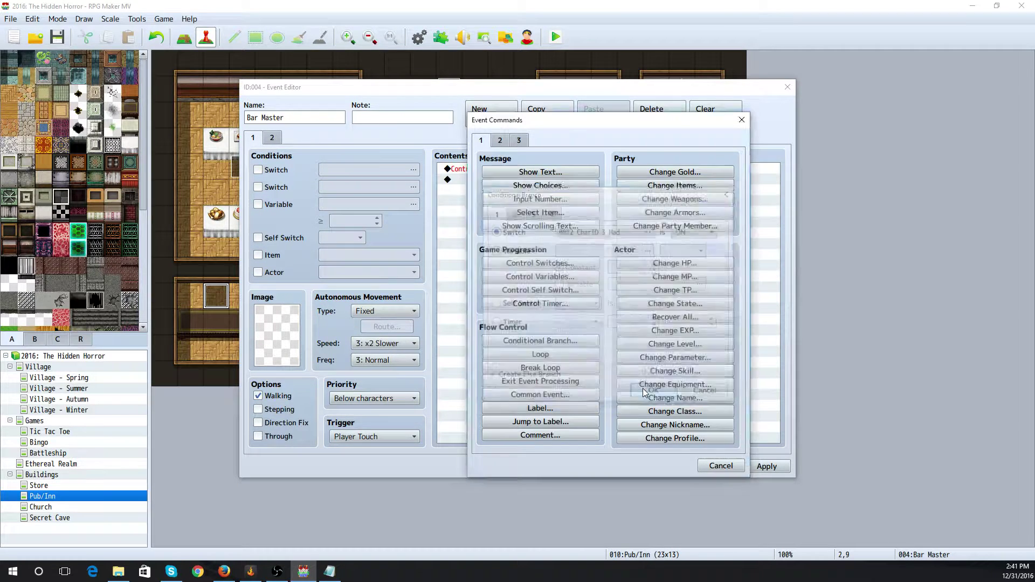
# Call the common event 0012 Char Mad Speak inside the branch where CharID 3 Mad is ON
pyautogui.doubleClick(484, 193)
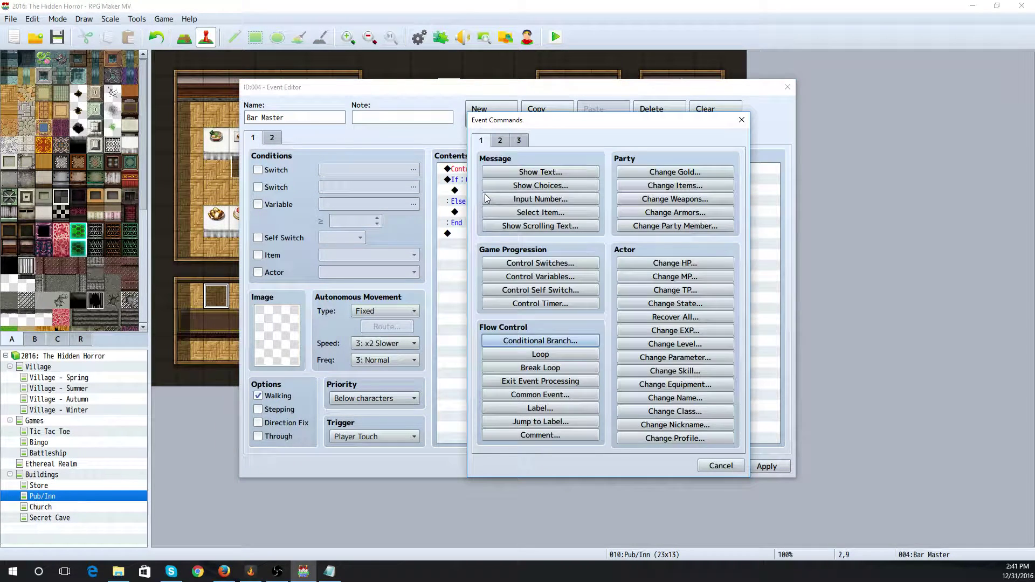
pyautogui.click(540, 395)
pyautogui.click(596, 299)
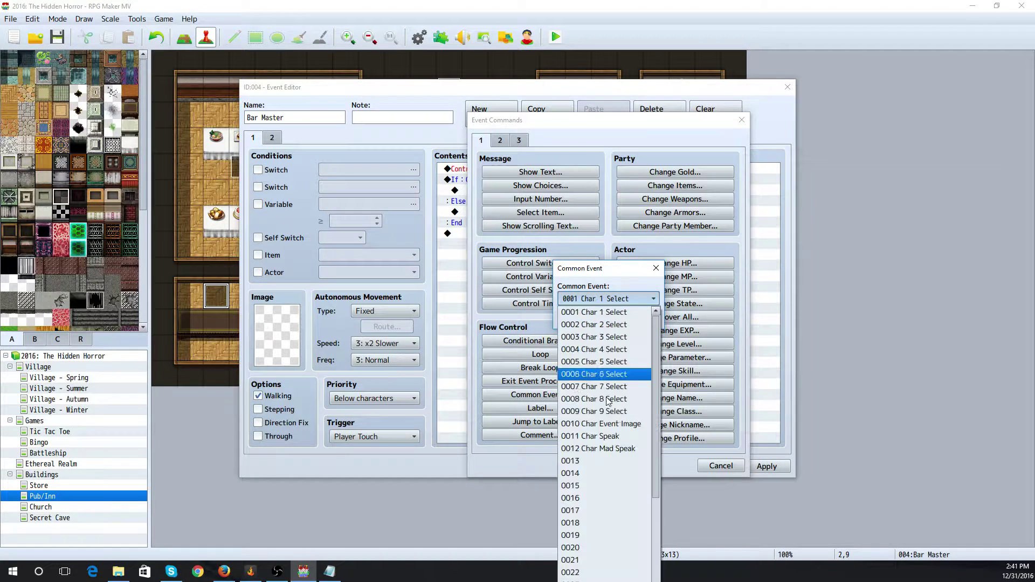
pyautogui.click(626, 454)
pyautogui.click(582, 318)
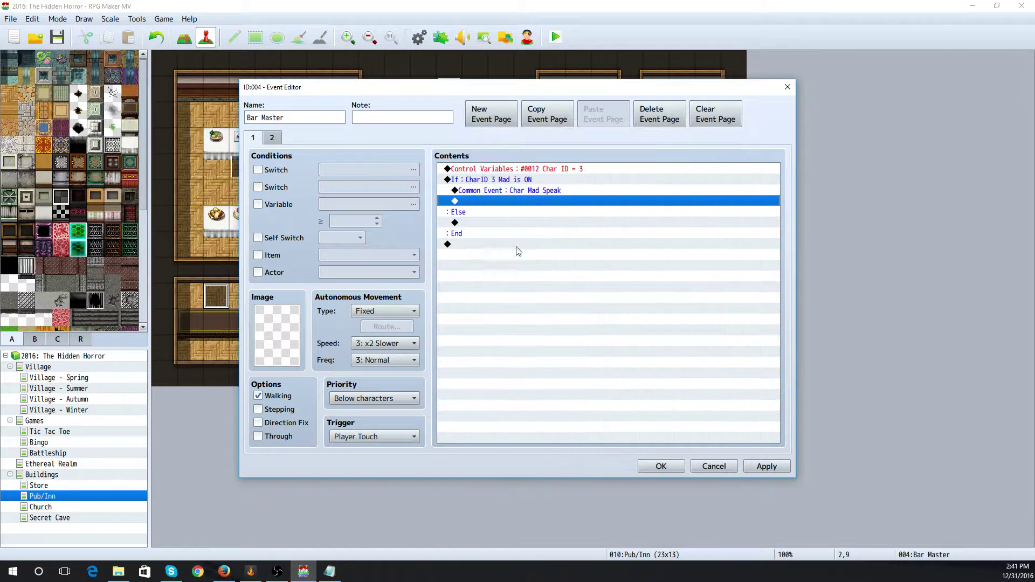
# Call the common event 0011 Char Speak in the Else branch and save the Bar Master event
pyautogui.doubleClick(487, 224)
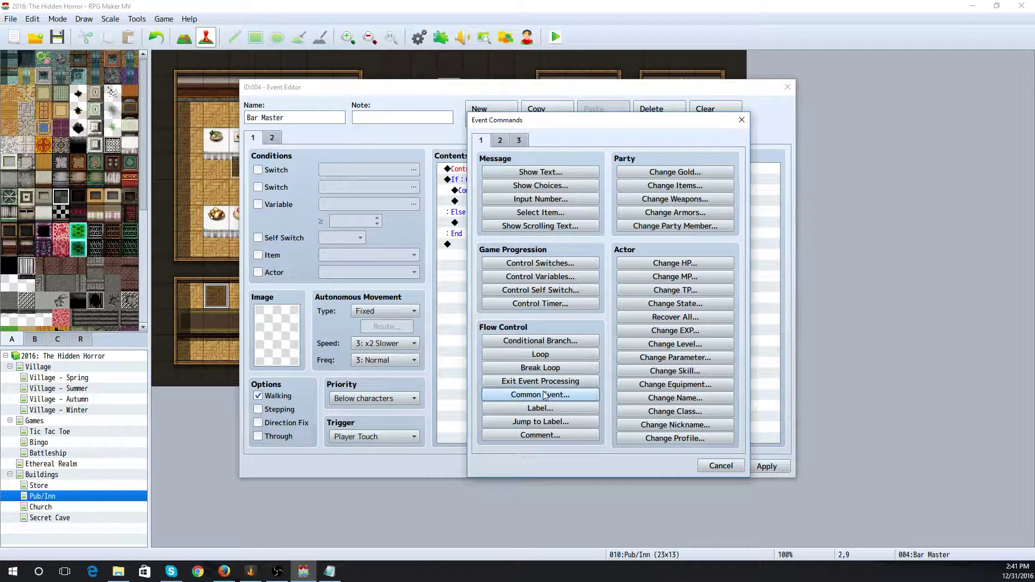
pyautogui.click(545, 397)
pyautogui.click(602, 300)
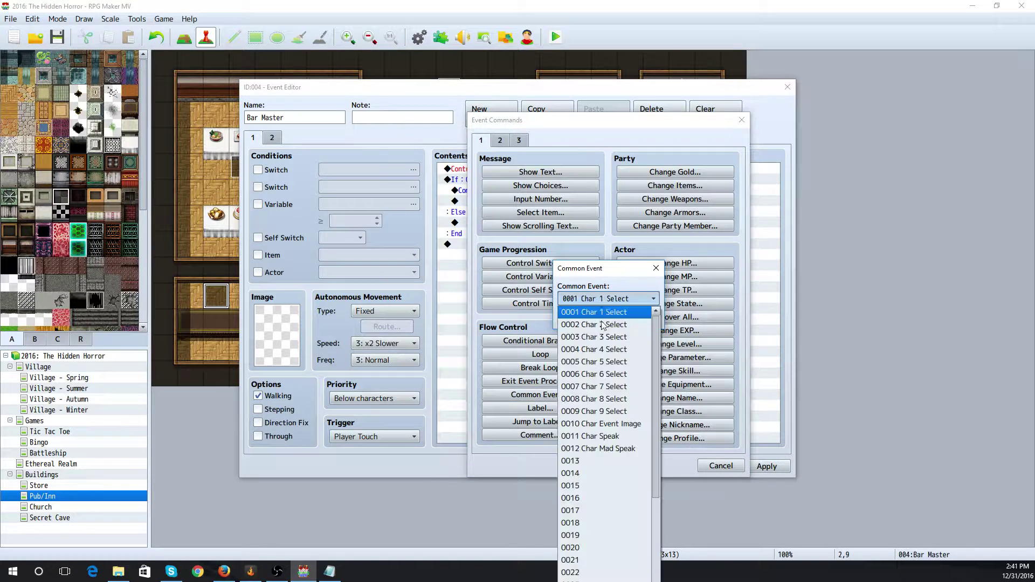
pyautogui.click(615, 445)
pyautogui.click(582, 317)
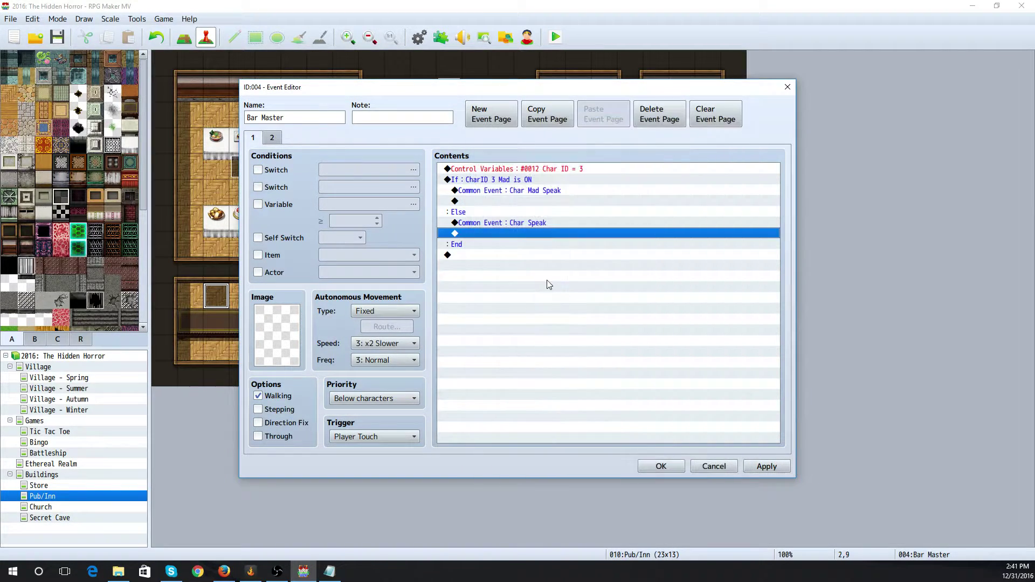
pyautogui.click(661, 466)
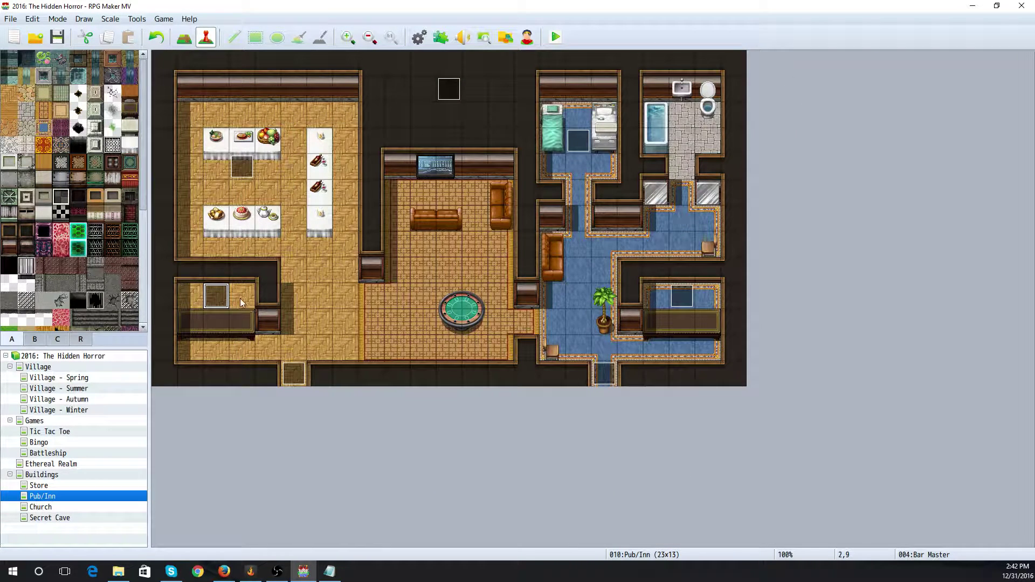
# In the Holy Spirit event of the Pub/Inn, change the first conditional branch to check variable 0003 CharID 3 equal to 4
pyautogui.doubleClick(215, 297)
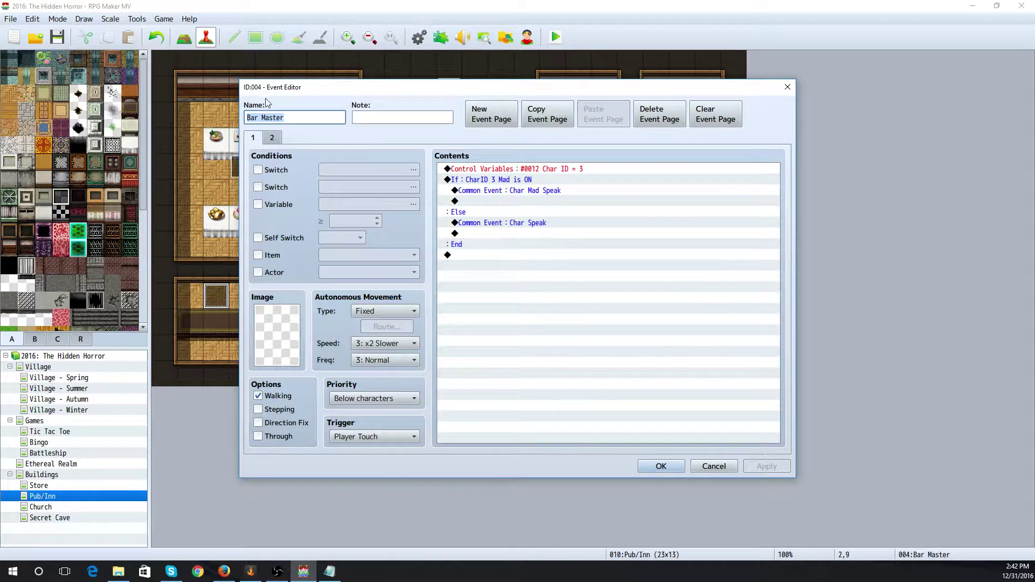
pyautogui.click(661, 466)
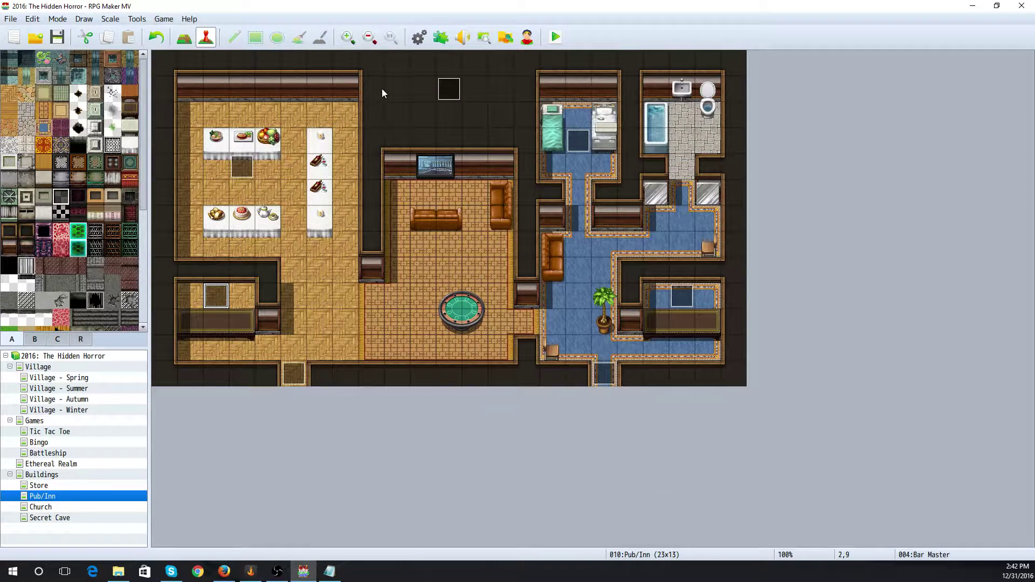
pyautogui.doubleClick(448, 89)
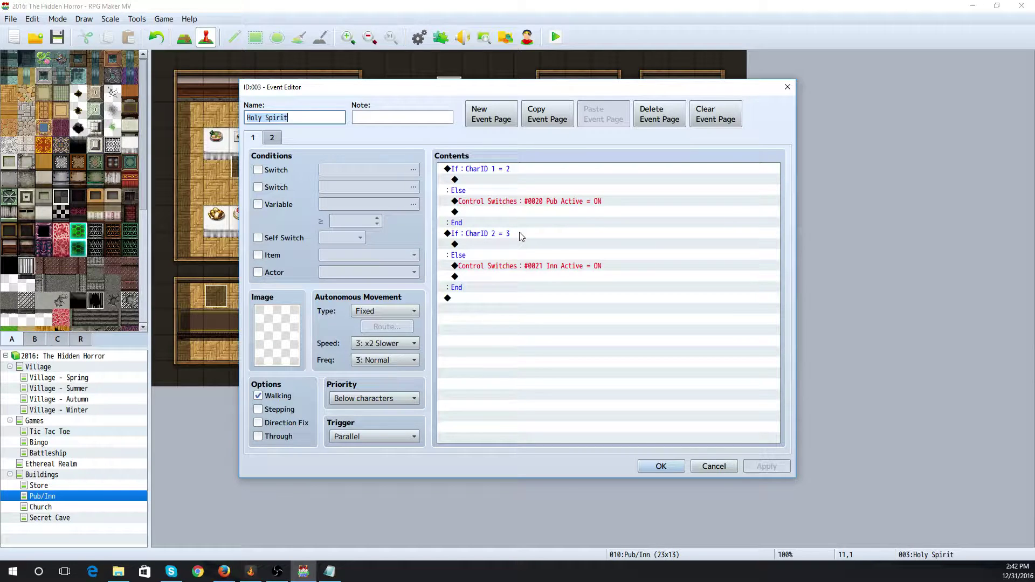
pyautogui.click(490, 172)
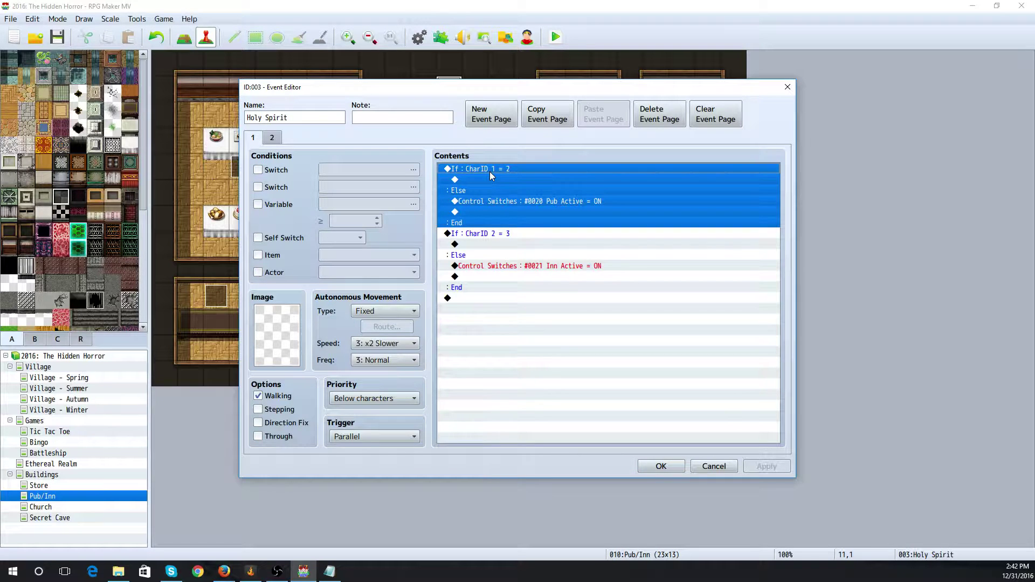
pyautogui.doubleClick(489, 172)
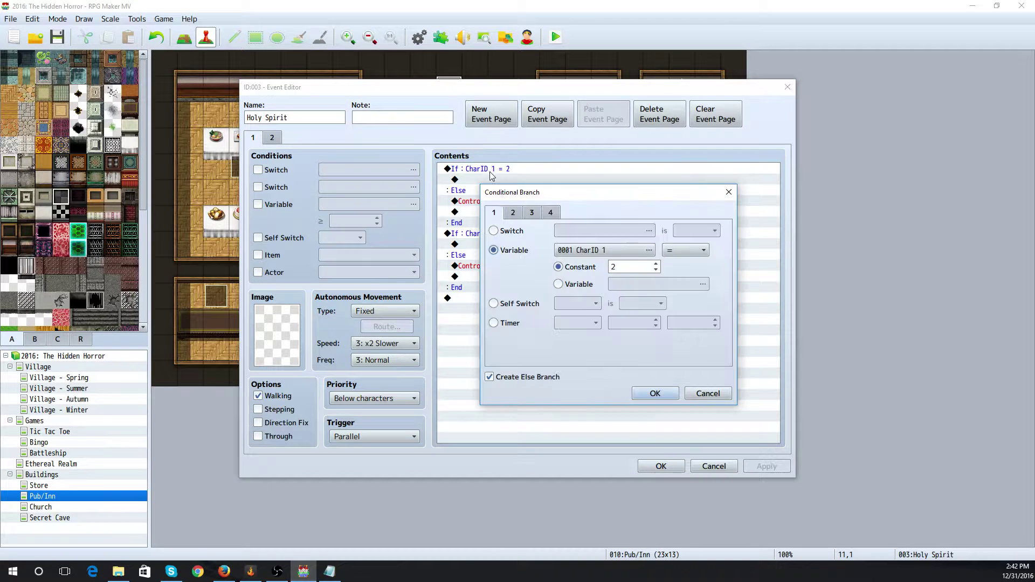
pyautogui.click(625, 252)
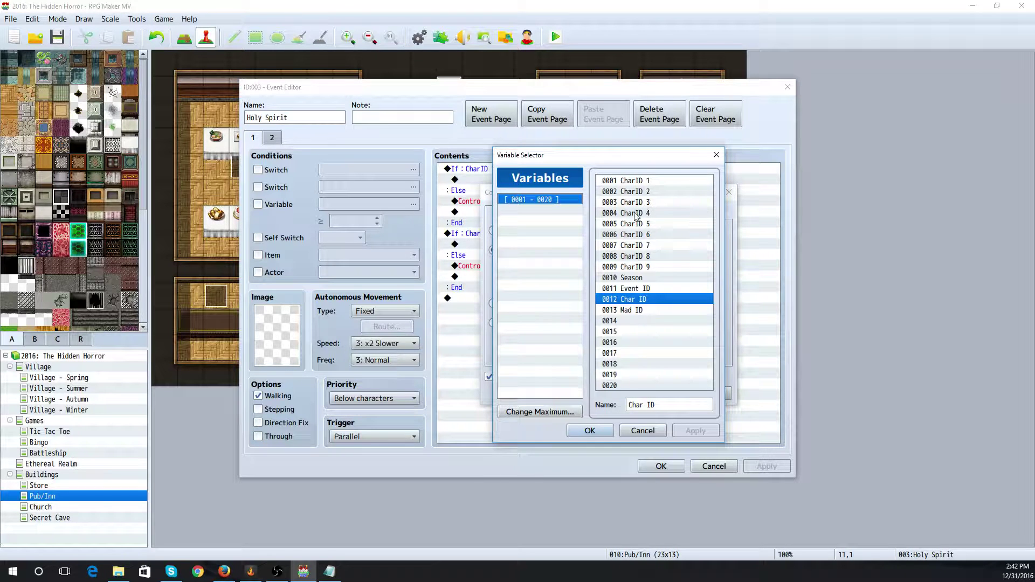
pyautogui.click(657, 205)
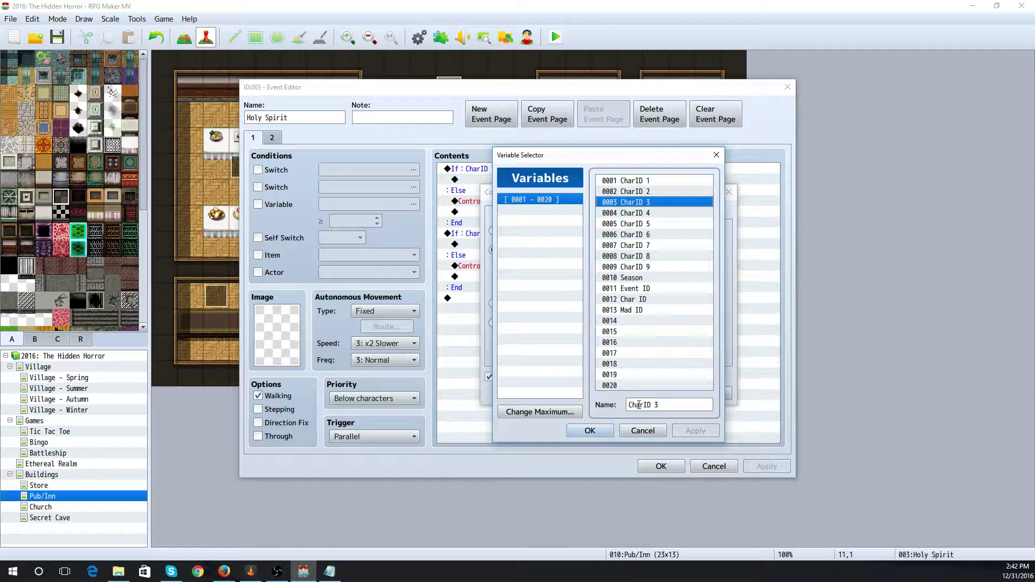
pyautogui.click(589, 430)
pyautogui.doubleClick(620, 268)
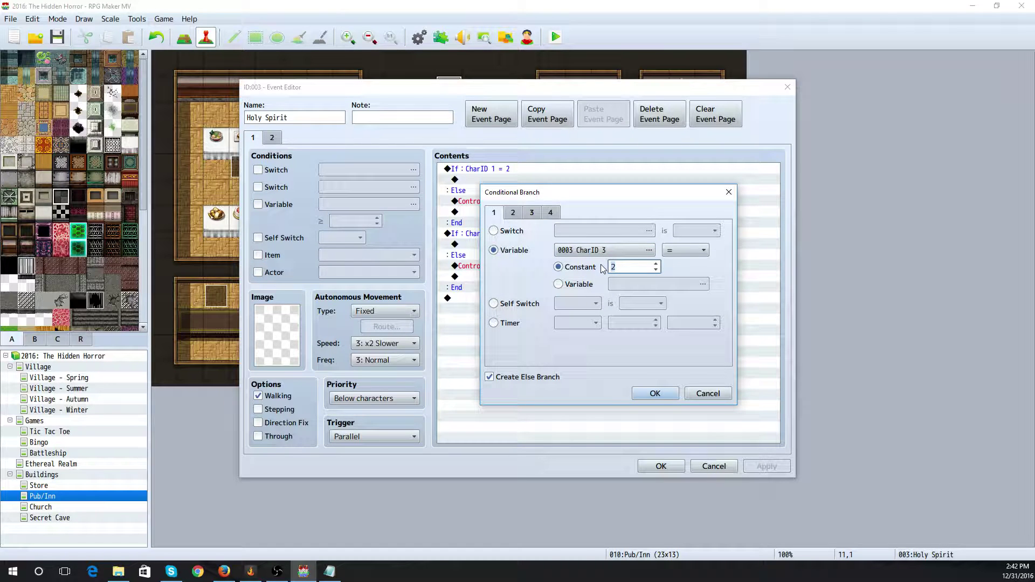
pyautogui.write('4')
pyautogui.click(655, 393)
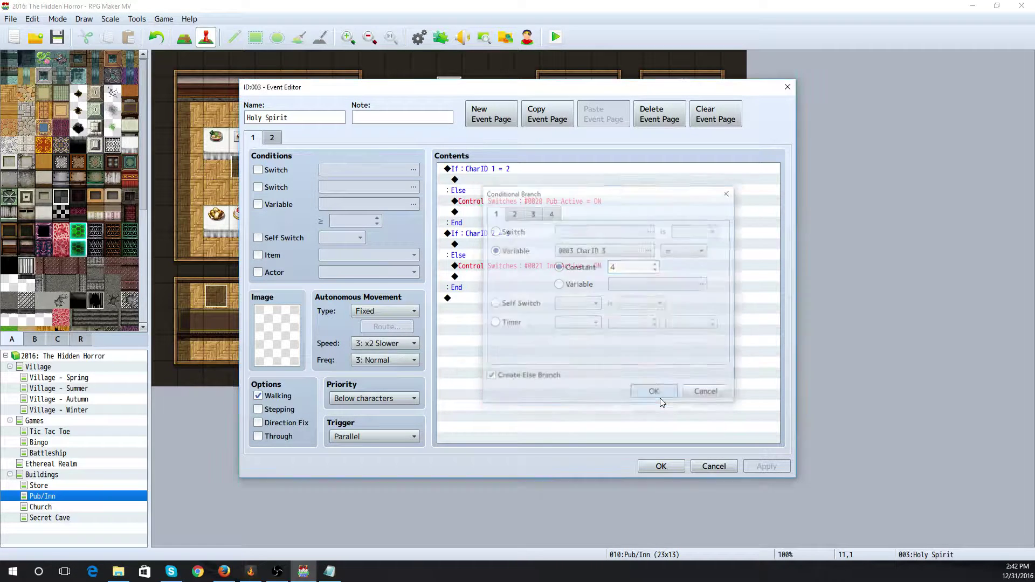
pyautogui.click(481, 181)
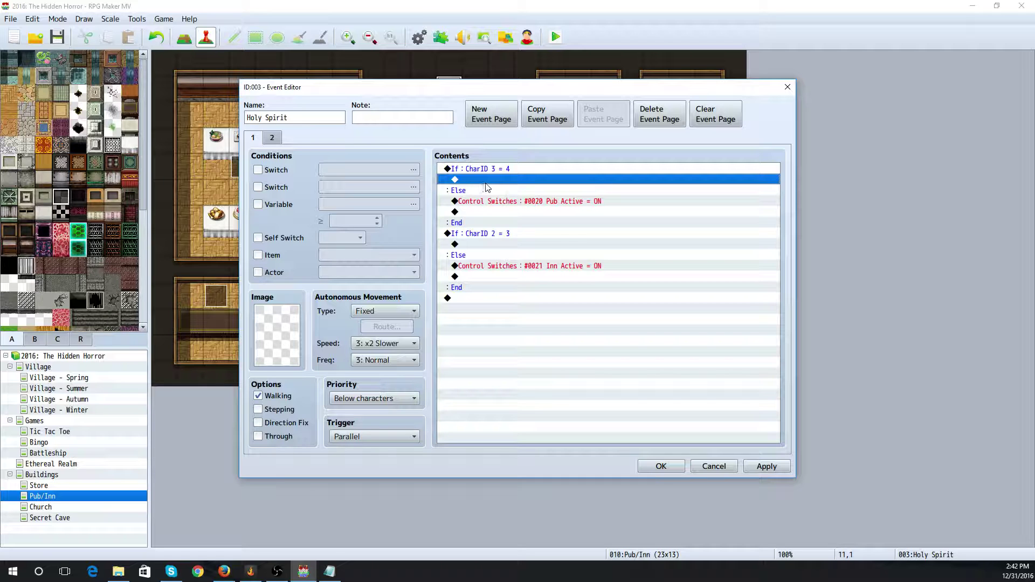
pyautogui.doubleClick(489, 185)
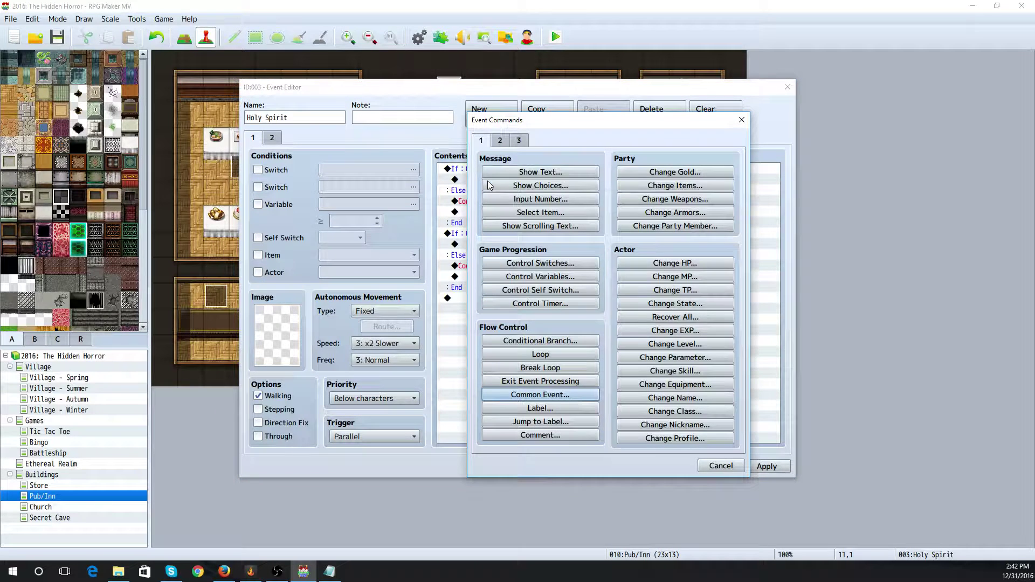
pyautogui.click(722, 467)
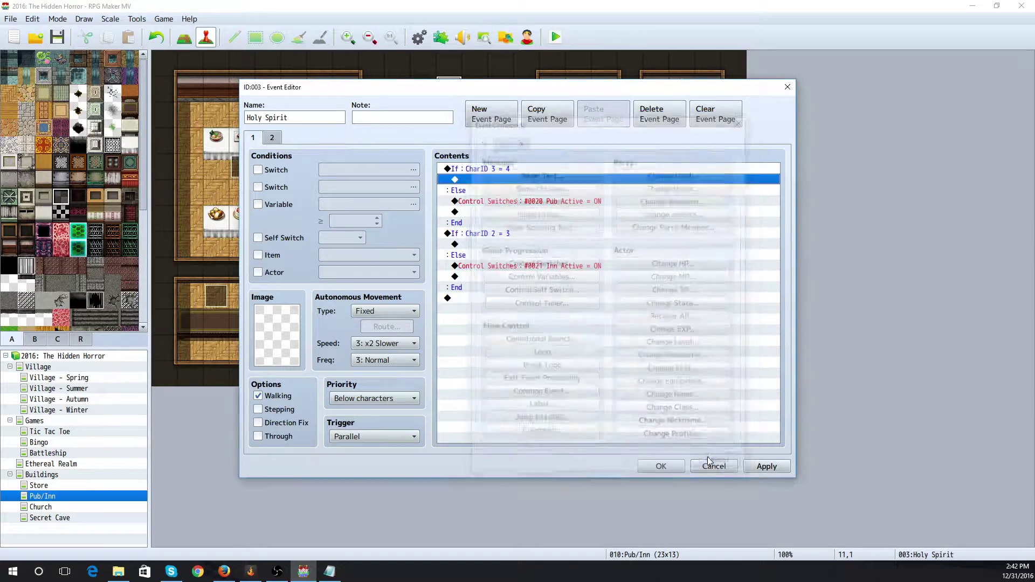
# Save the Holy Spirit event and check the event ID of the Bar Master event
pyautogui.click(662, 466)
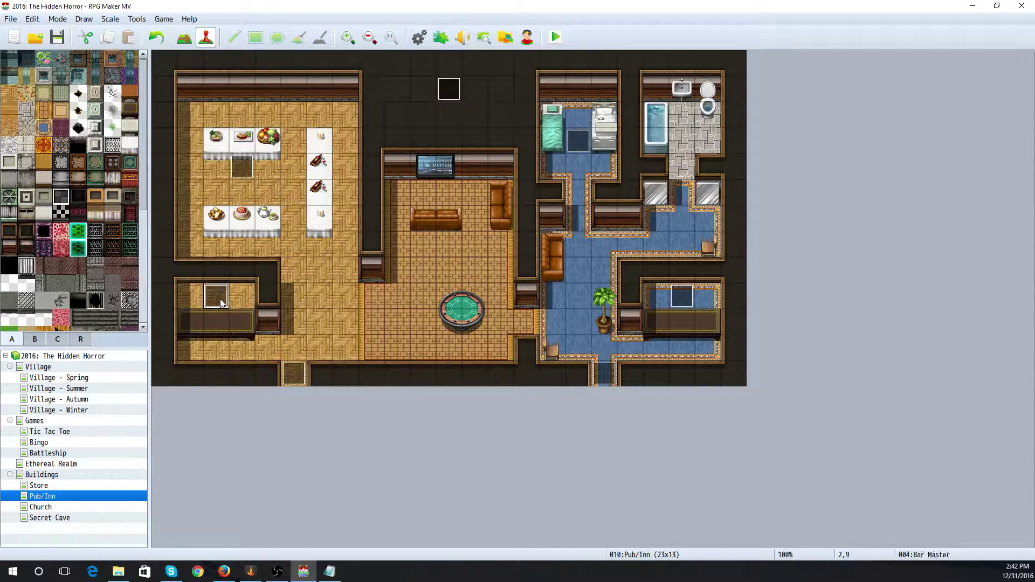
pyautogui.doubleClick(220, 298)
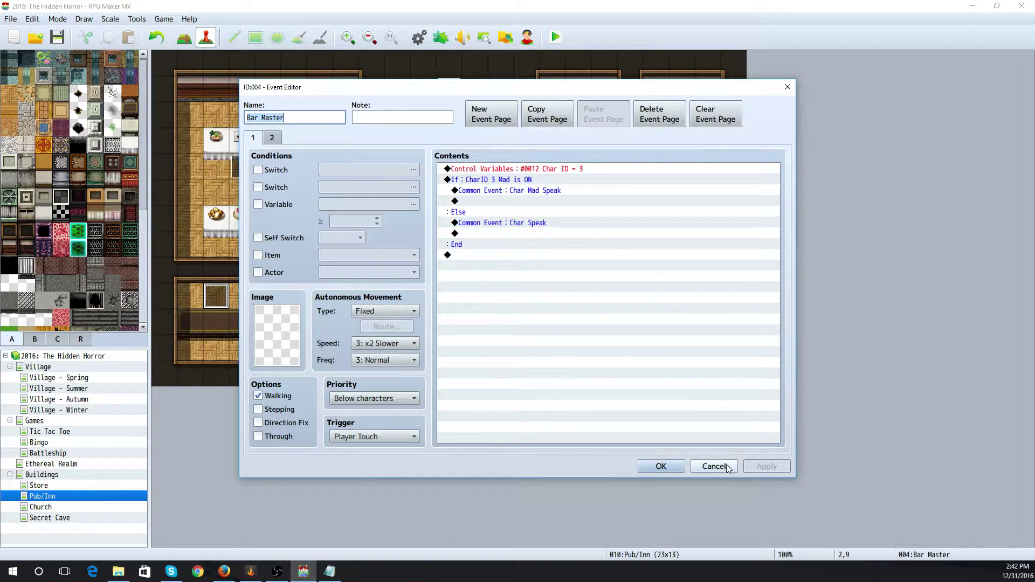
pyautogui.click(714, 466)
# Inside the Holy Spirit event's CharID 3 = 4 branch, add a command that sets variable 0011 Event ID to 4
pyautogui.click(452, 97)
pyautogui.doubleClick(452, 97)
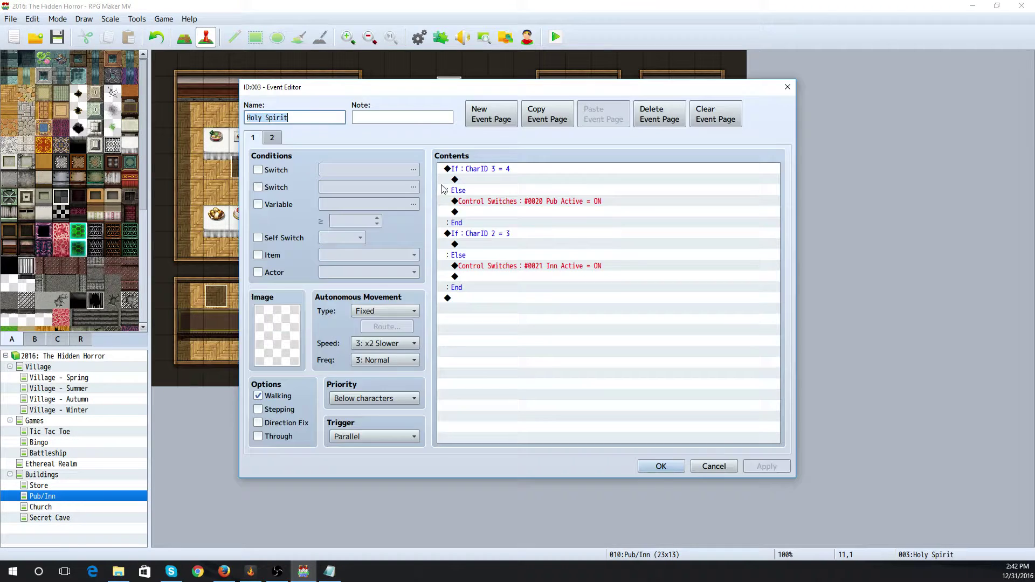
pyautogui.click(485, 179)
pyautogui.doubleClick(485, 179)
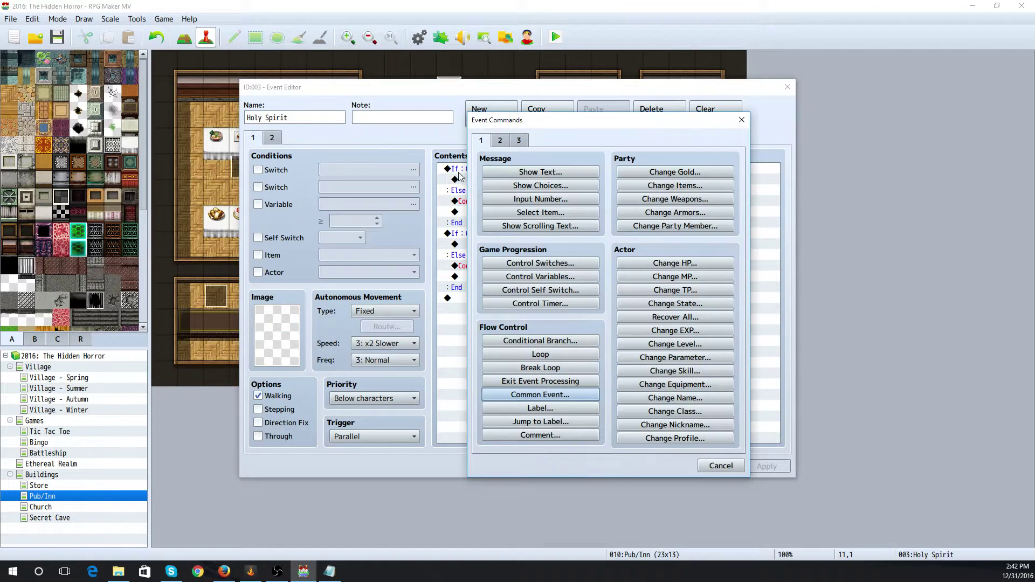
pyautogui.click(531, 276)
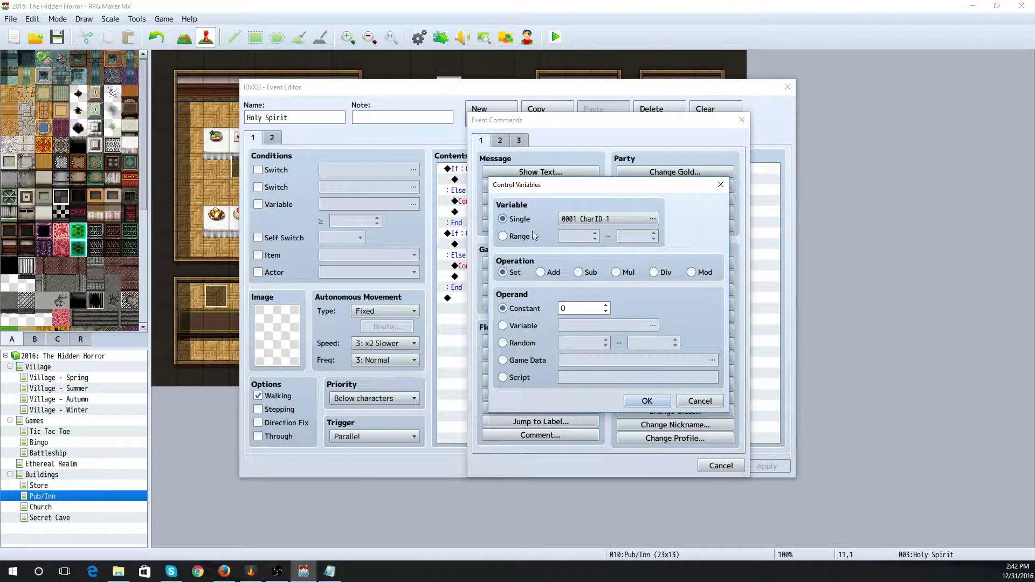
pyautogui.click(574, 222)
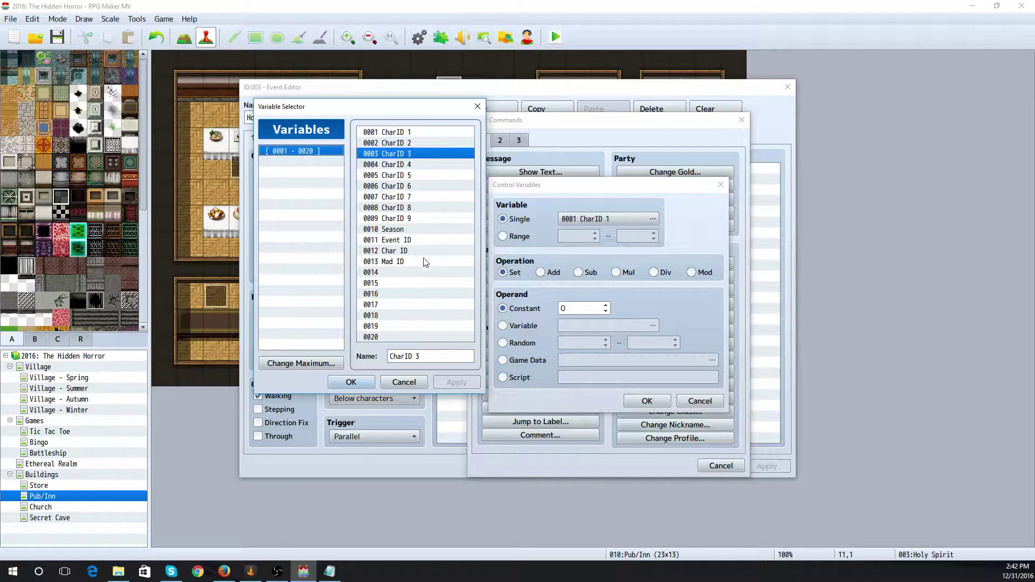
pyautogui.click(421, 241)
pyautogui.click(351, 382)
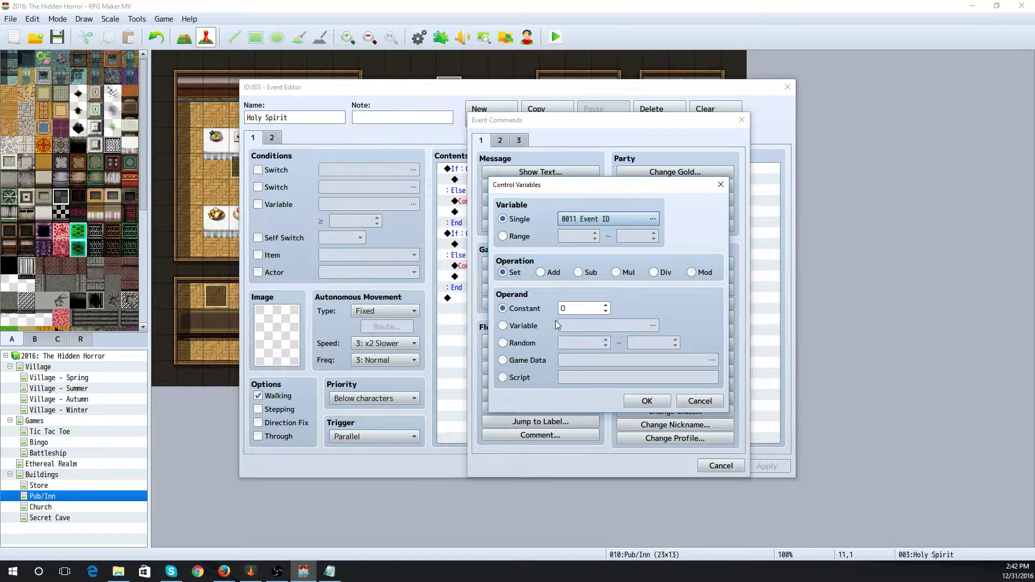
pyautogui.click(566, 309)
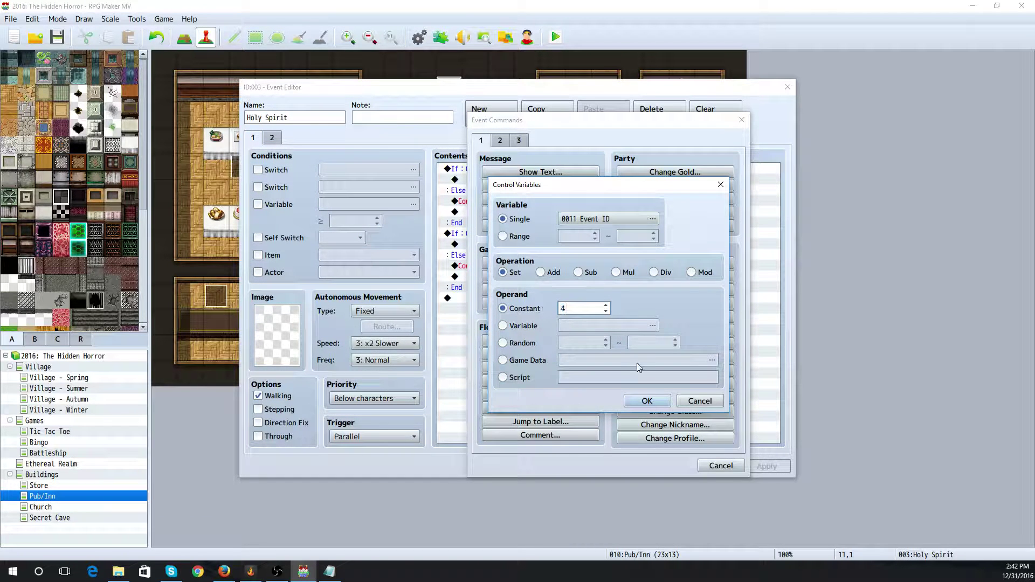
pyautogui.click(646, 401)
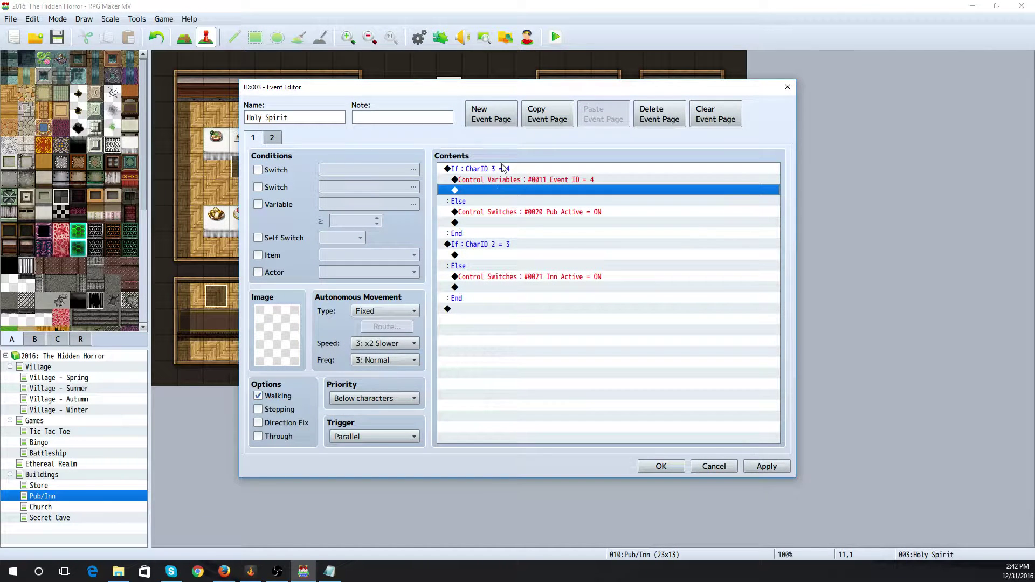
# Add a command to the CharID 3 = 4 branch that sets variable 0012 Char ID to 3
pyautogui.doubleClick(484, 195)
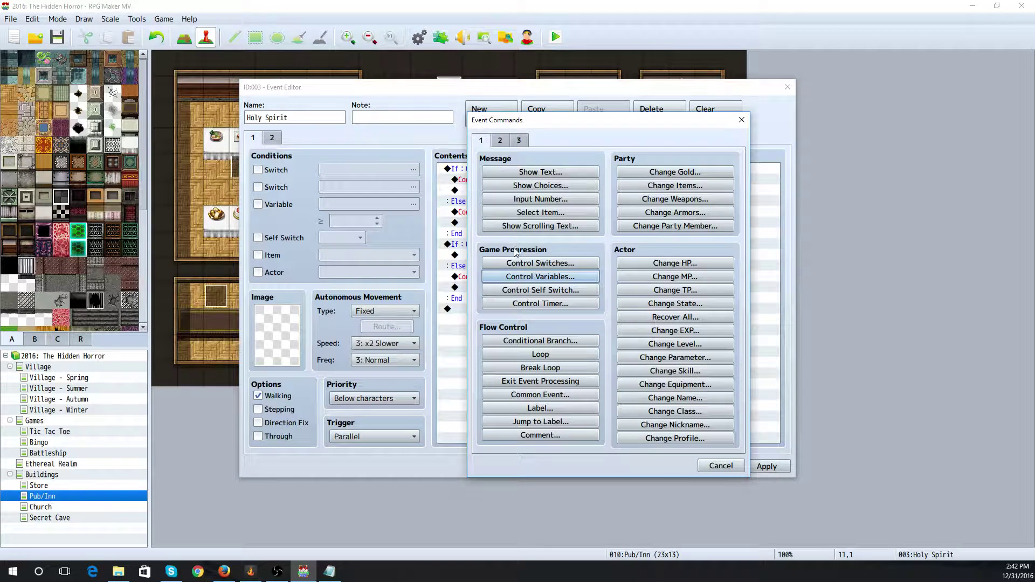
pyautogui.click(539, 277)
pyautogui.click(578, 220)
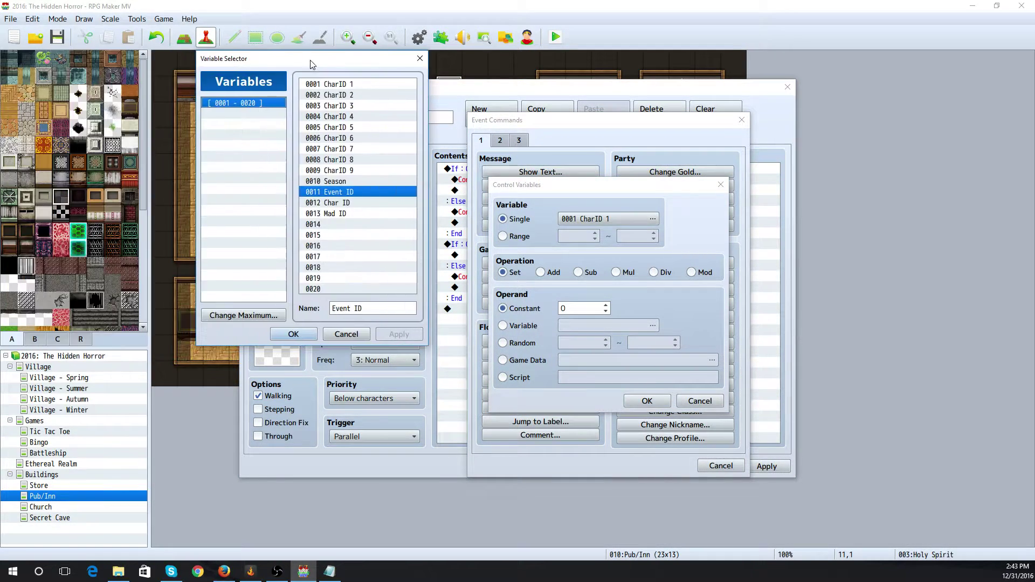
pyautogui.click(339, 204)
pyautogui.click(293, 334)
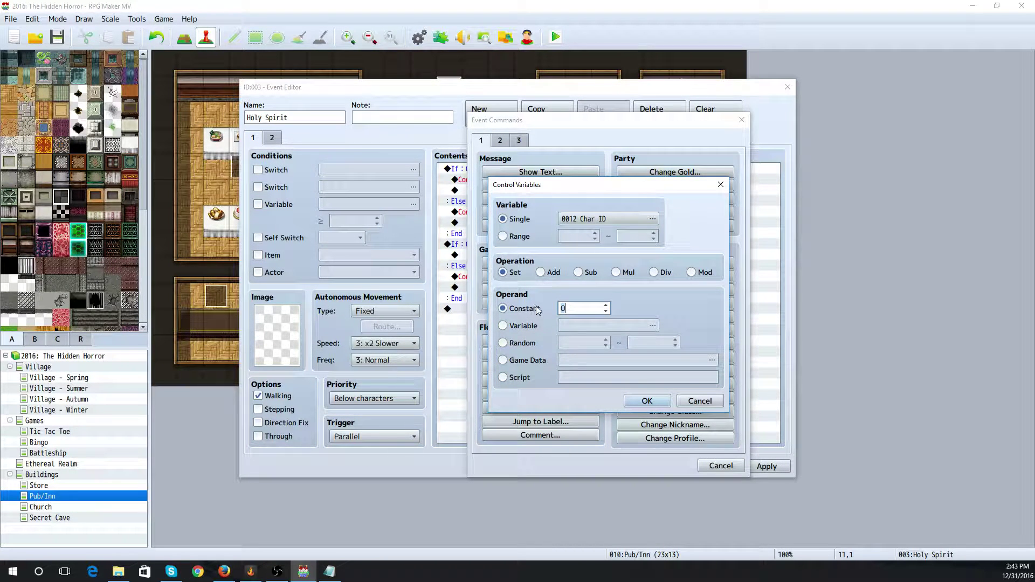
pyautogui.write('3')
pyautogui.click(646, 401)
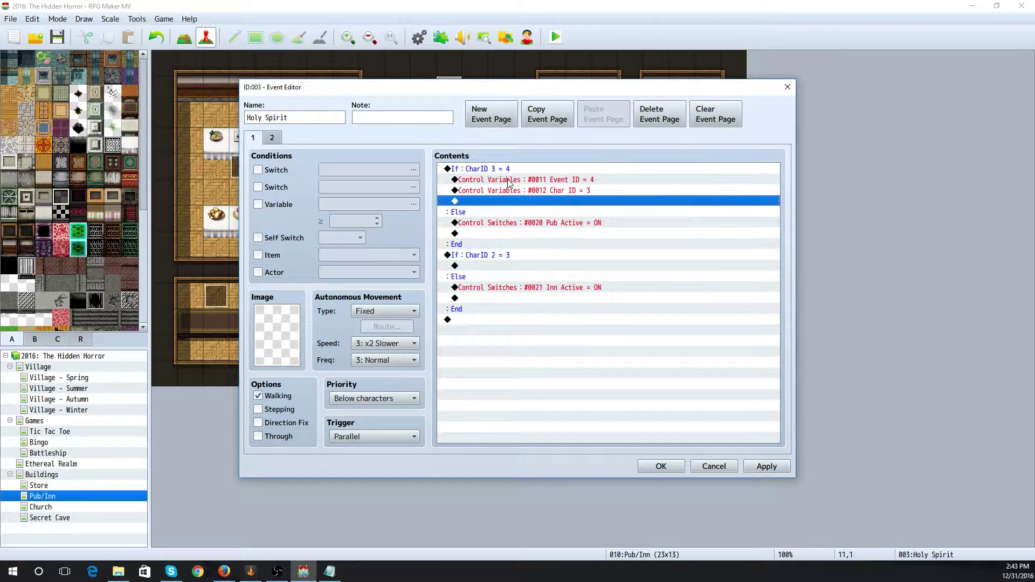
# Call the common event 0010 Char Event Image at the end of the CharID 3 = 4 branch and save the Holy Spirit event
pyautogui.doubleClick(486, 203)
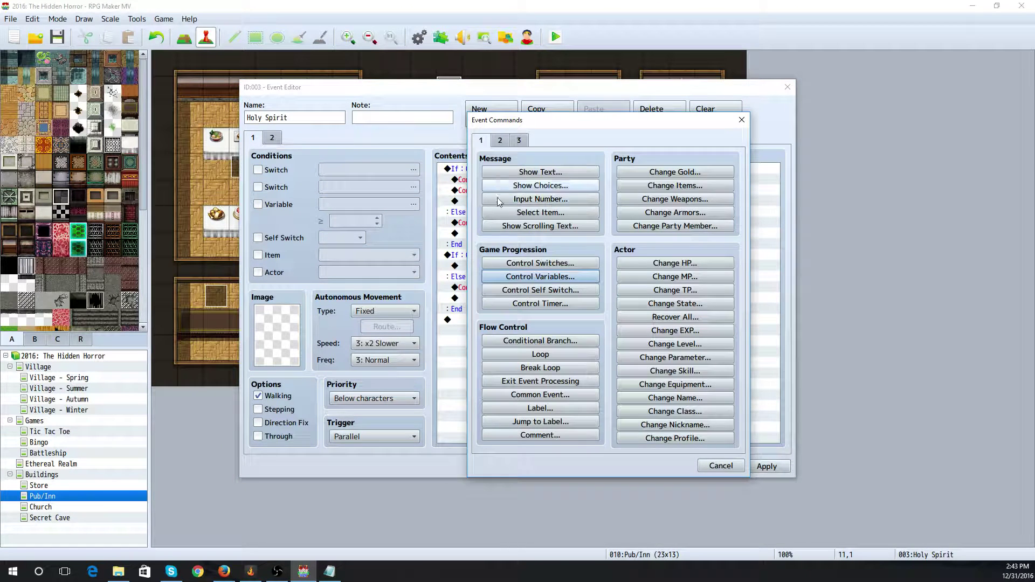
pyautogui.click(540, 394)
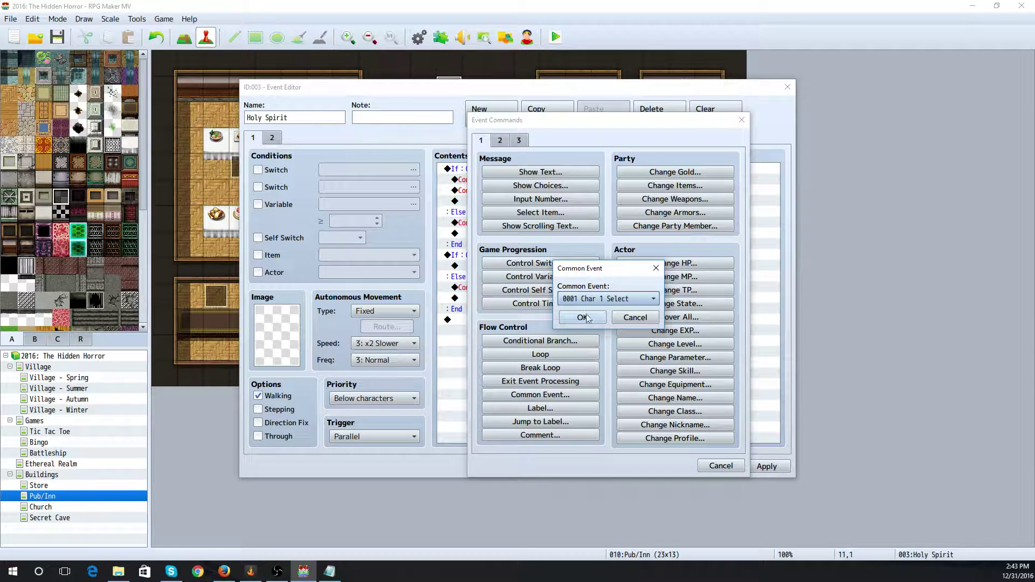
pyautogui.click(590, 299)
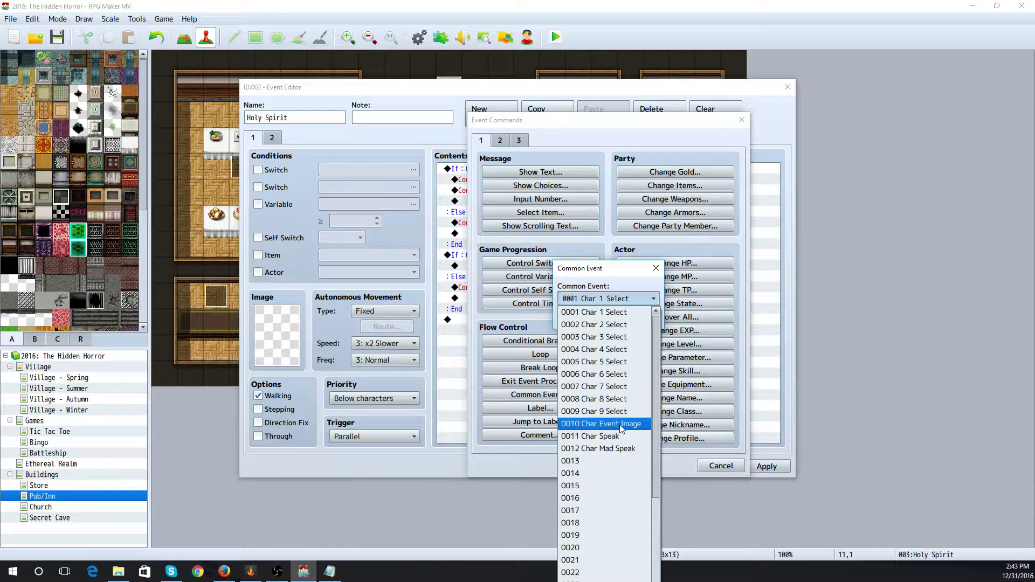
pyautogui.click(615, 424)
pyautogui.click(589, 317)
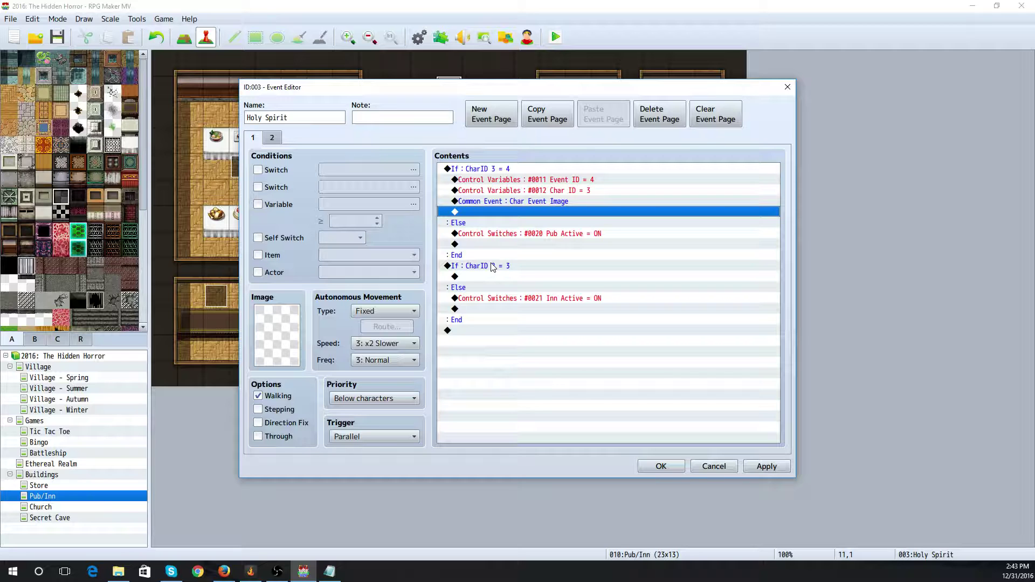
pyautogui.click(490, 277)
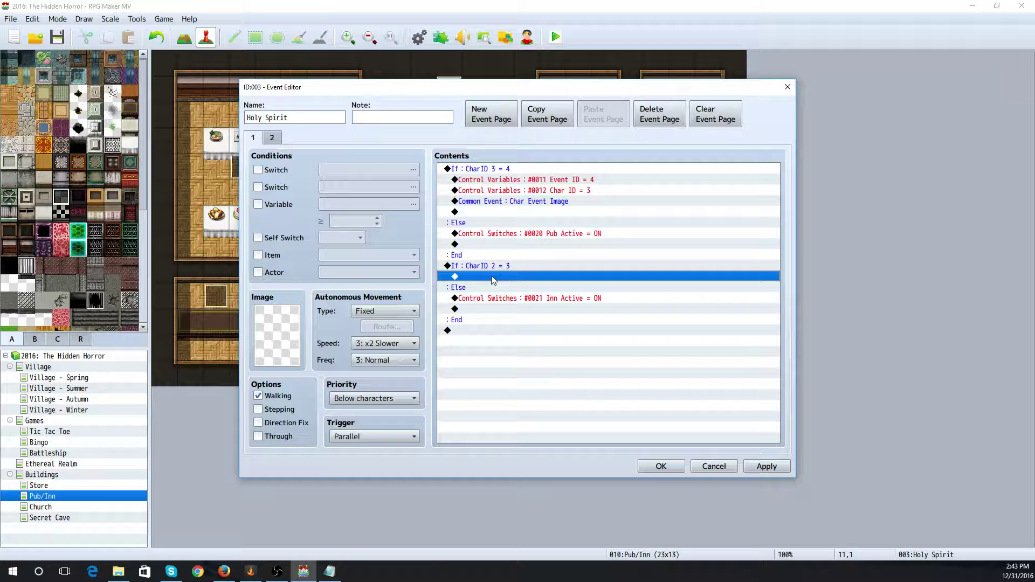
pyautogui.click(660, 468)
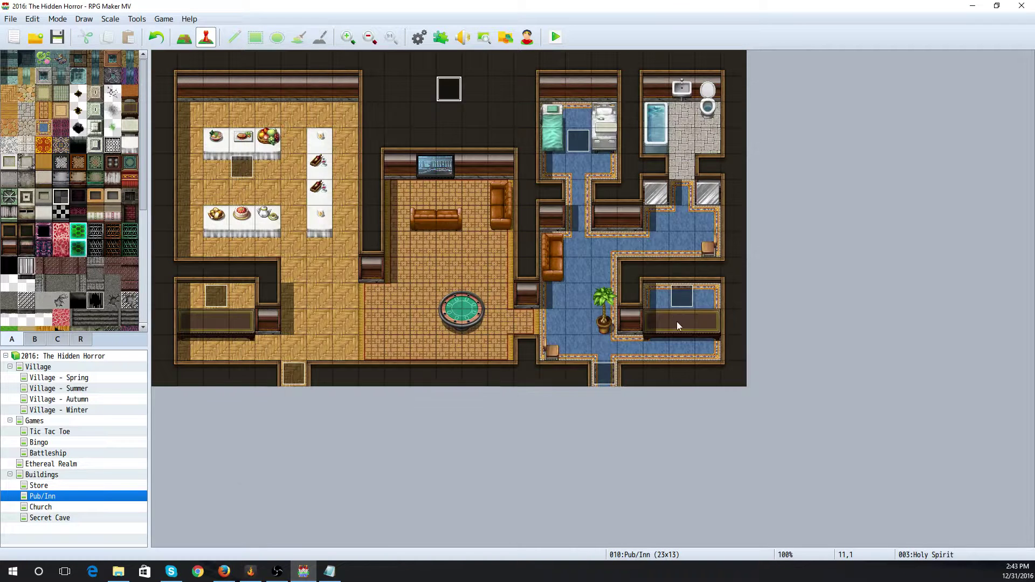
# Check the Innkeeper event's ID and, in the Holy Spirit event's CharID 2 = 3 branch, set variable 0011 Event ID to 5
pyautogui.doubleClick(682, 302)
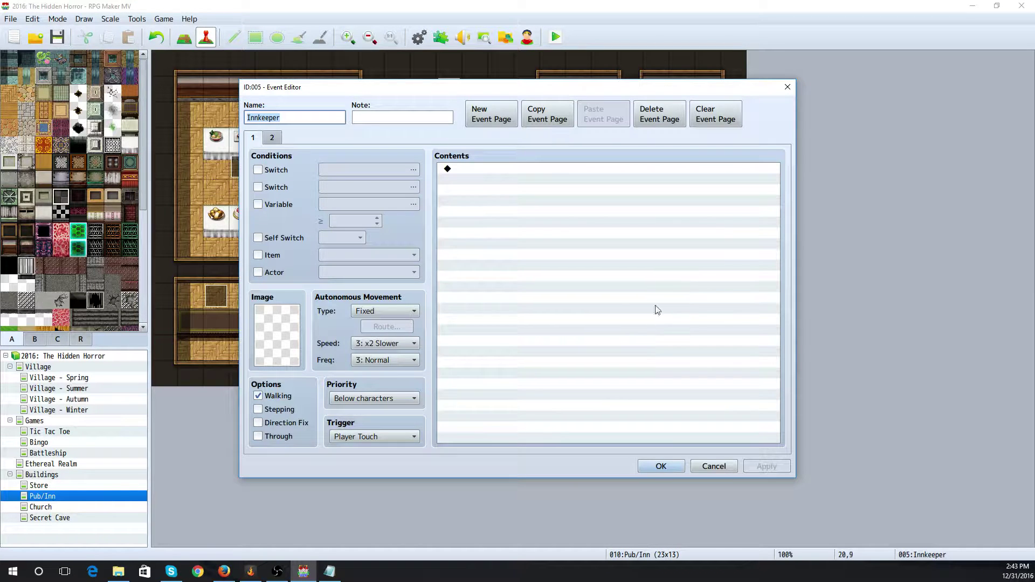
pyautogui.click(700, 467)
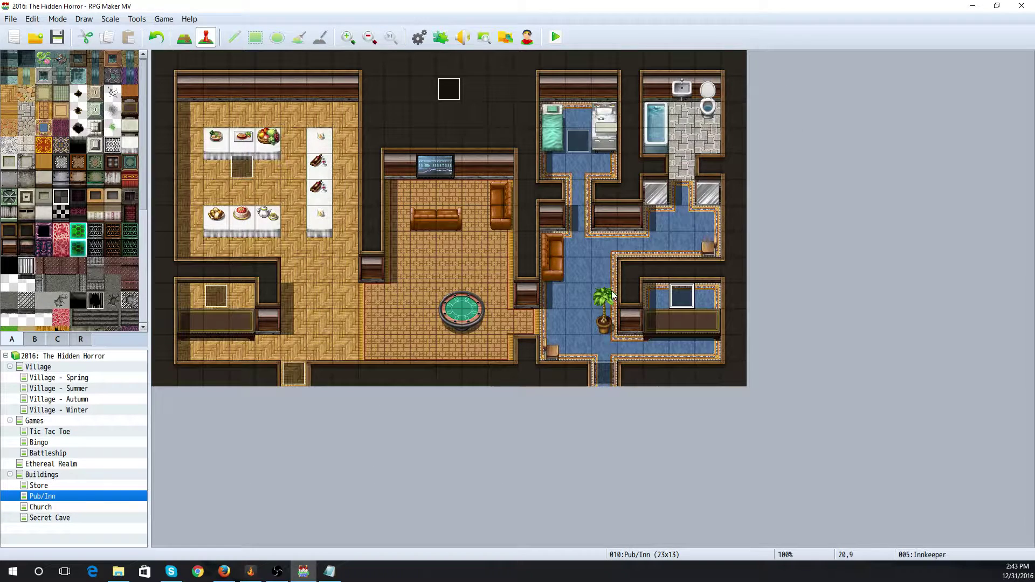
pyautogui.doubleClick(449, 89)
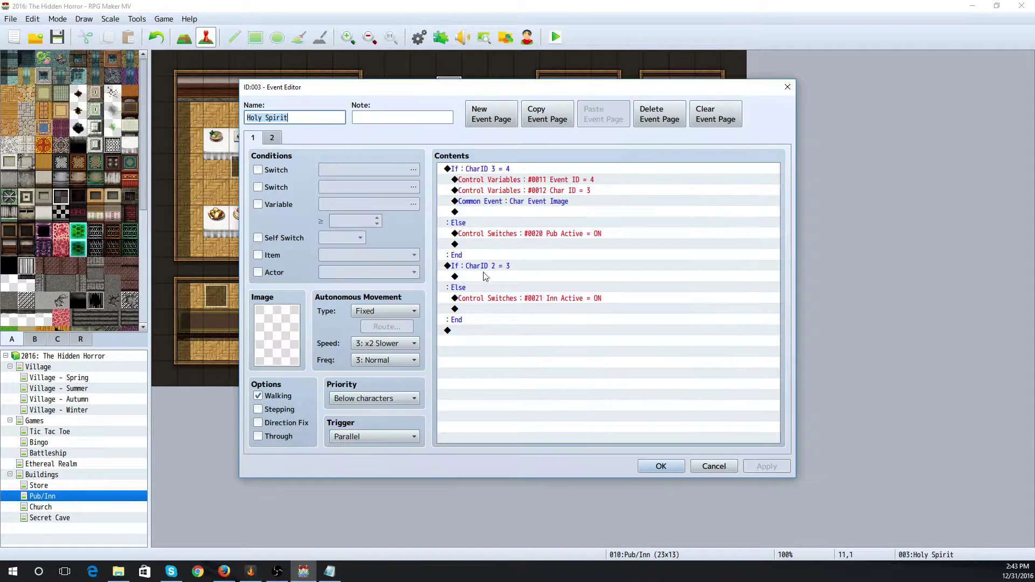
pyautogui.doubleClick(485, 278)
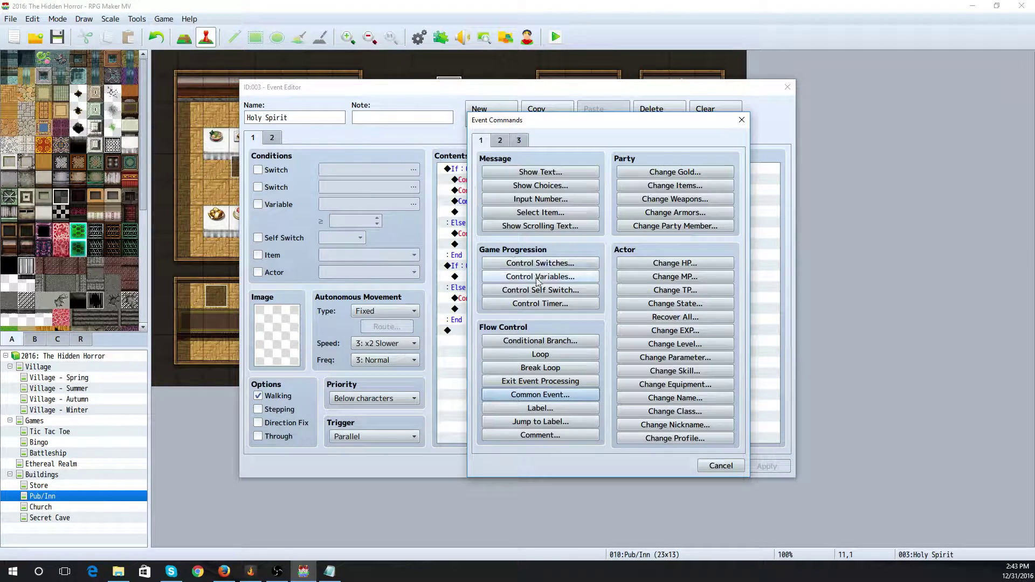
pyautogui.click(515, 275)
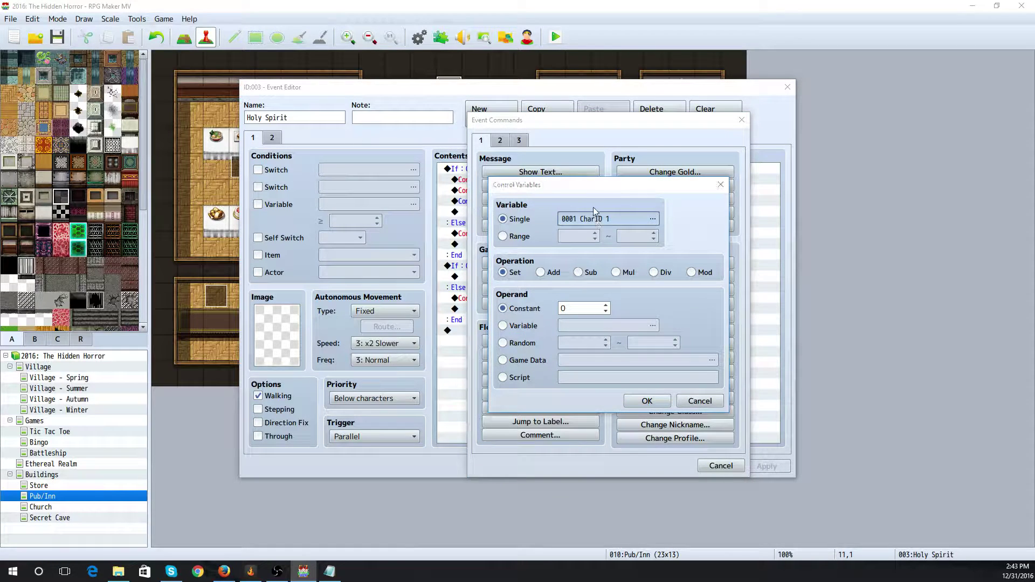
pyautogui.moveTo(0, 103); pyautogui.dragTo(468, 80)
pyautogui.click(499, 213)
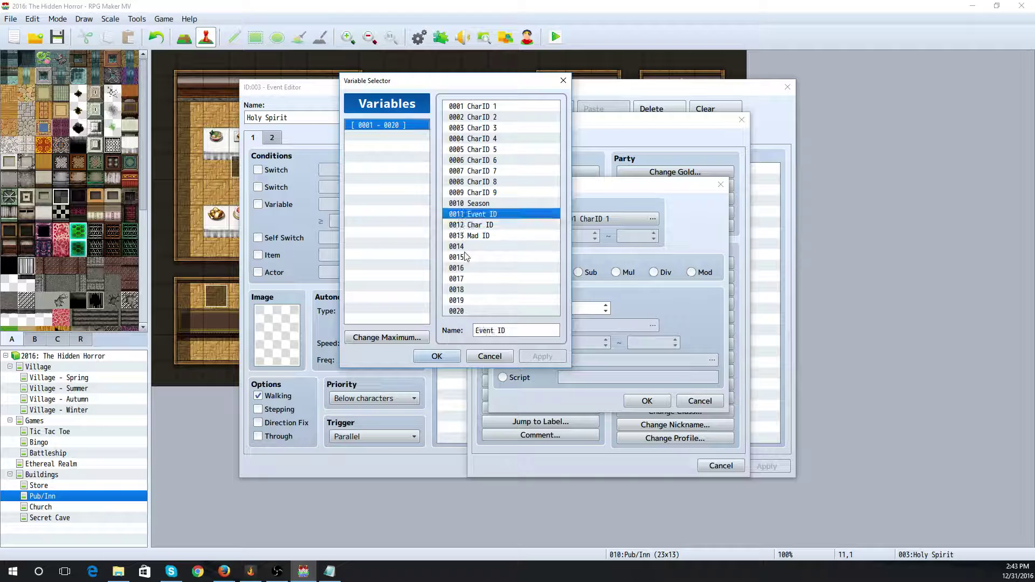
pyautogui.click(436, 356)
pyautogui.click(587, 308)
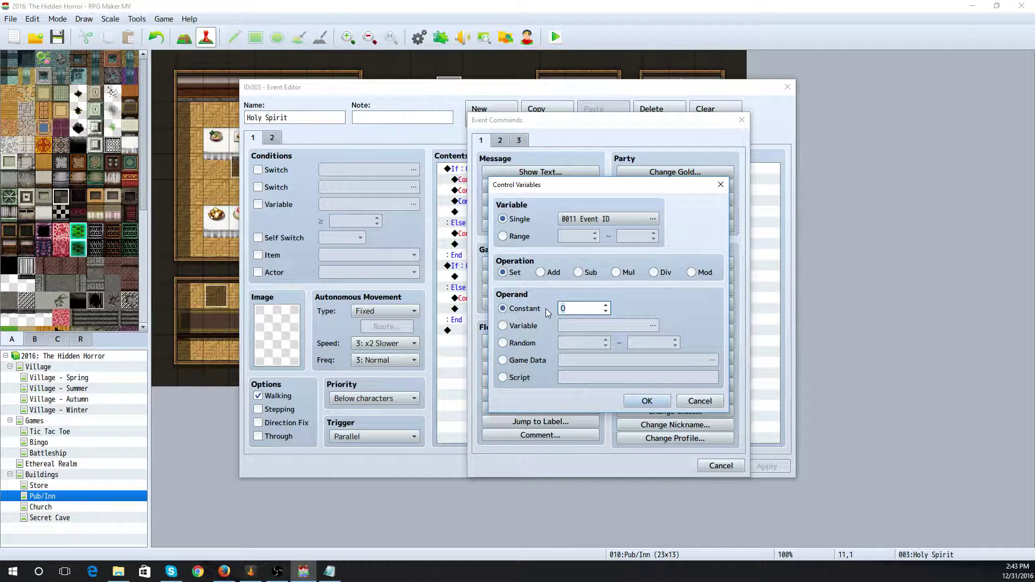
pyautogui.write('5')
pyautogui.click(647, 401)
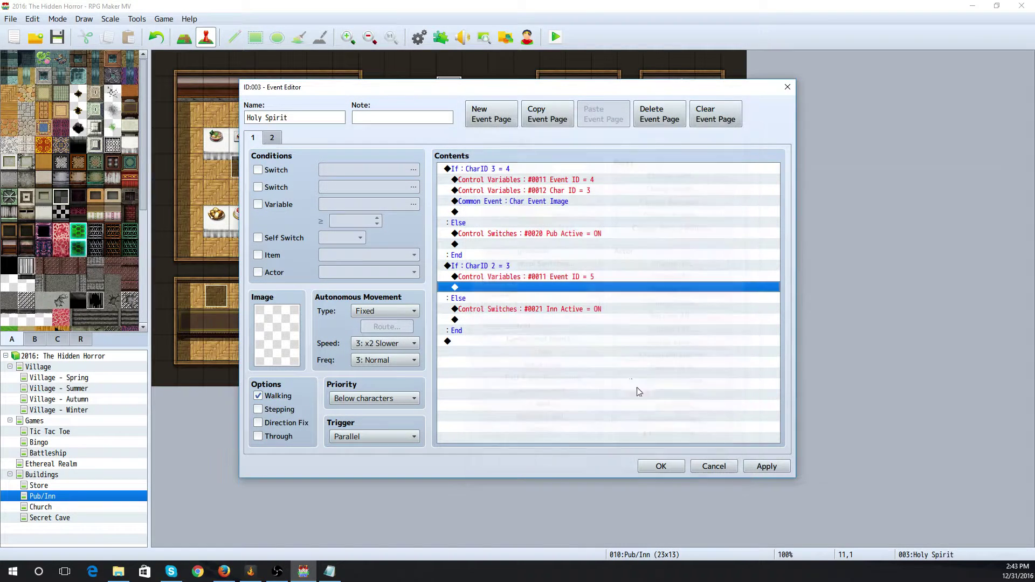
# Add another Control Variables command below the Event ID command in the CharID 2 = 3 branch and open its variable selection
pyautogui.doubleClick(505, 287)
pyautogui.click(540, 279)
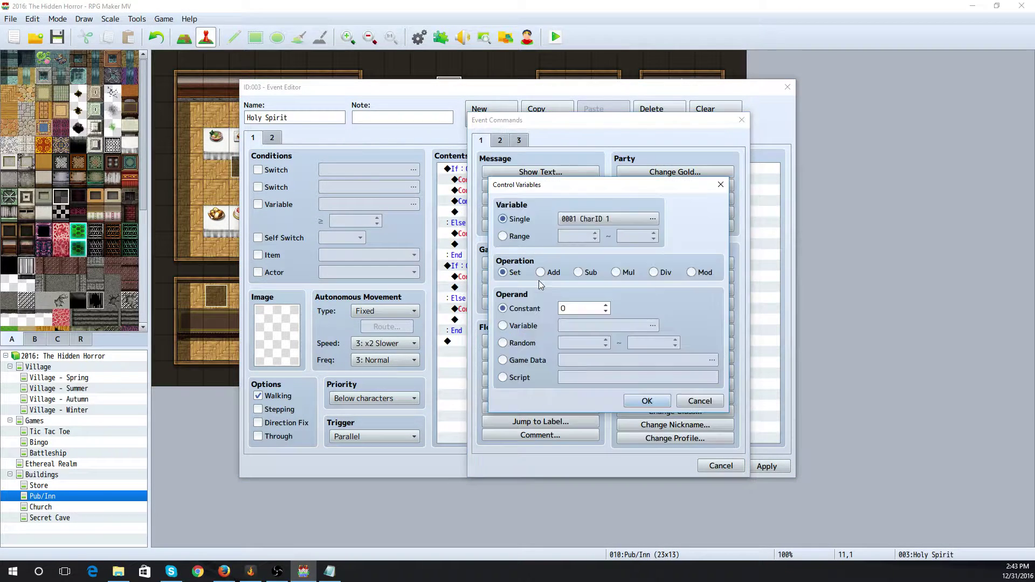
pyautogui.click(591, 224)
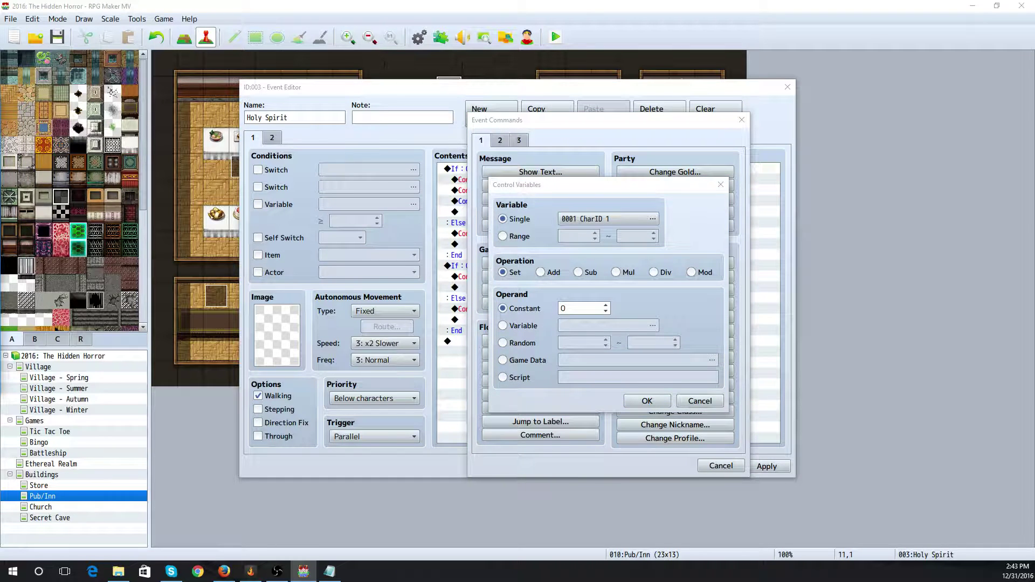
# In the CharID 2 = 3 branch of the Holy Spirit event, set variable 0012 Char ID to the constant 2
pyautogui.click(369, 200)
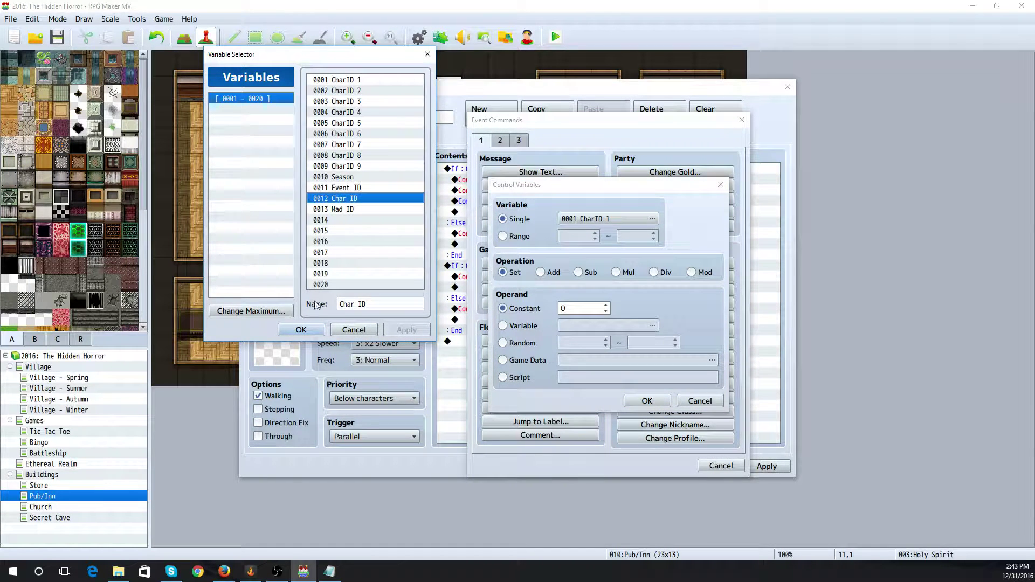
pyautogui.click(301, 330)
pyautogui.doubleClick(575, 306)
pyautogui.write('2')
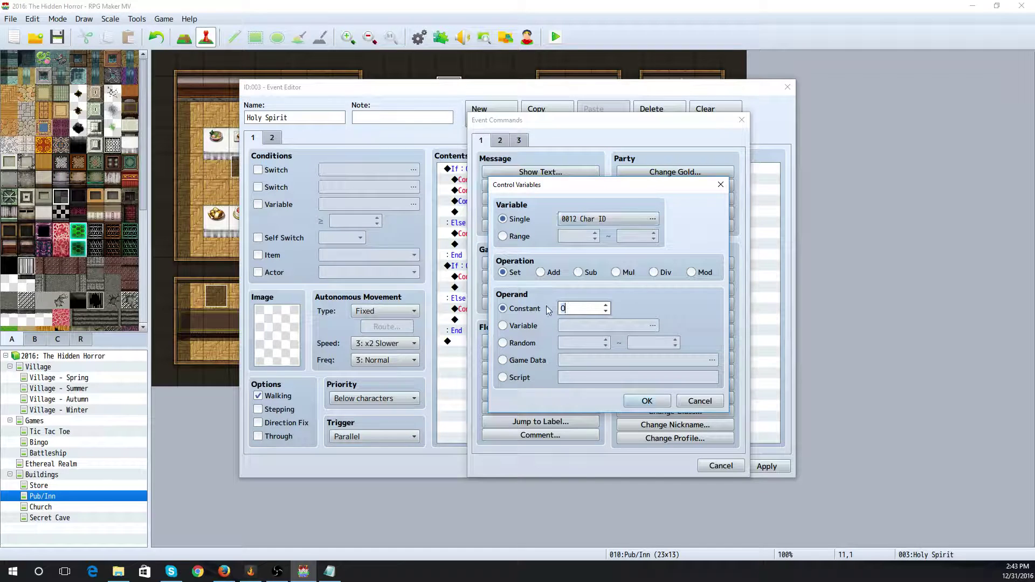
pyautogui.click(635, 400)
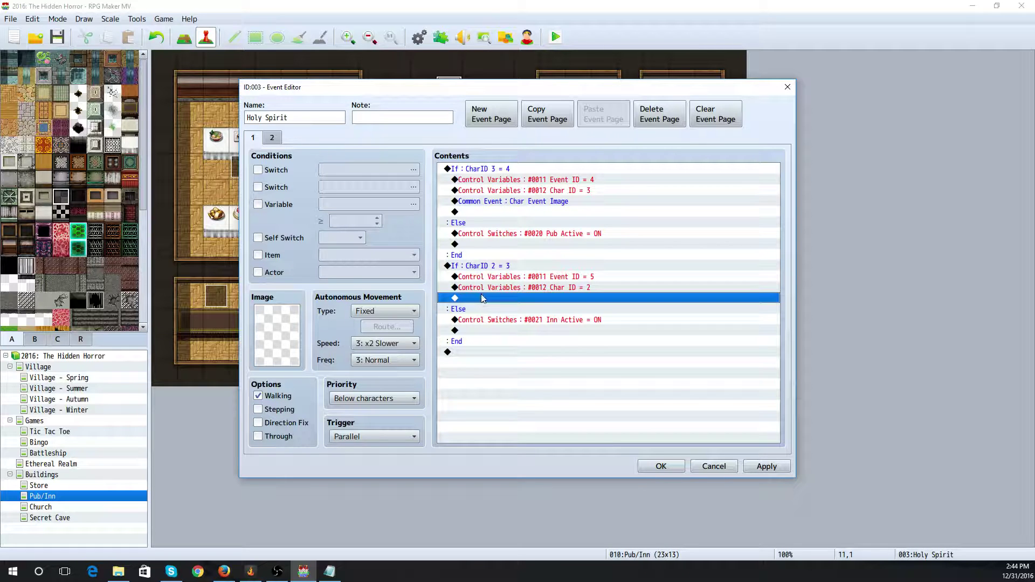
# Add a call to common event 0010 Char Event Image at the end of the CharID 2 = 3 branch and save the event
pyautogui.doubleClick(490, 299)
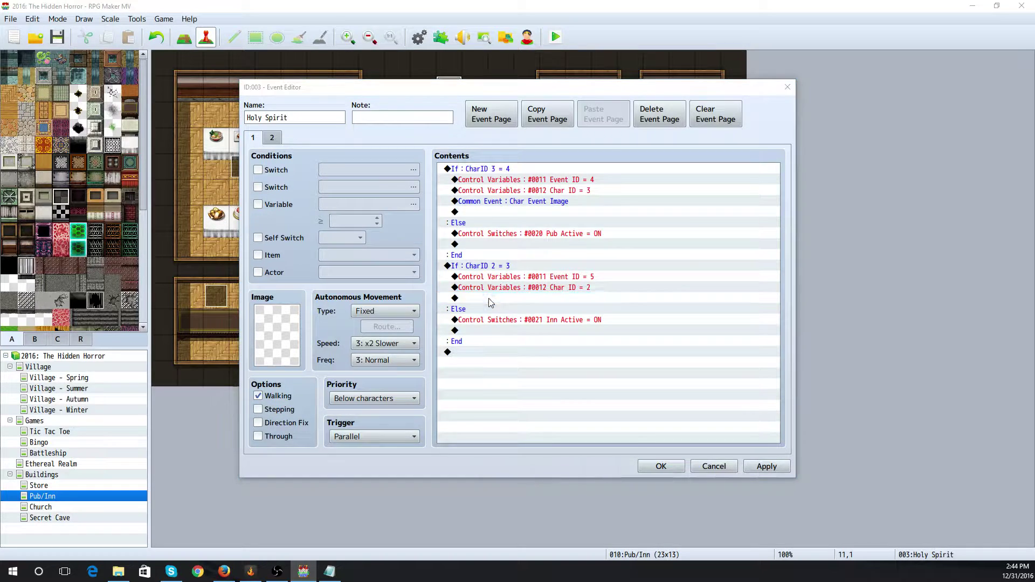
pyautogui.click(547, 395)
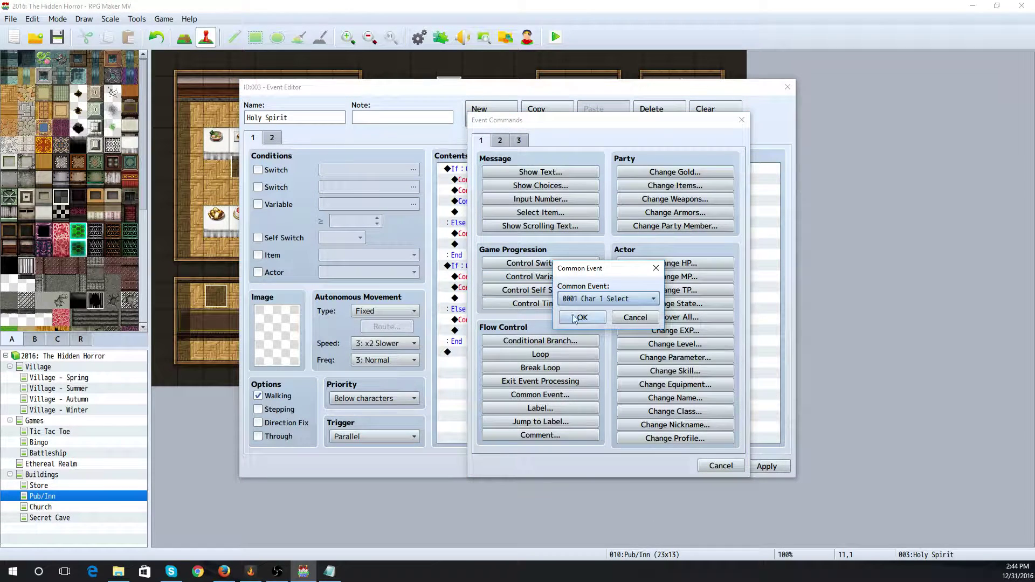
pyautogui.click(584, 302)
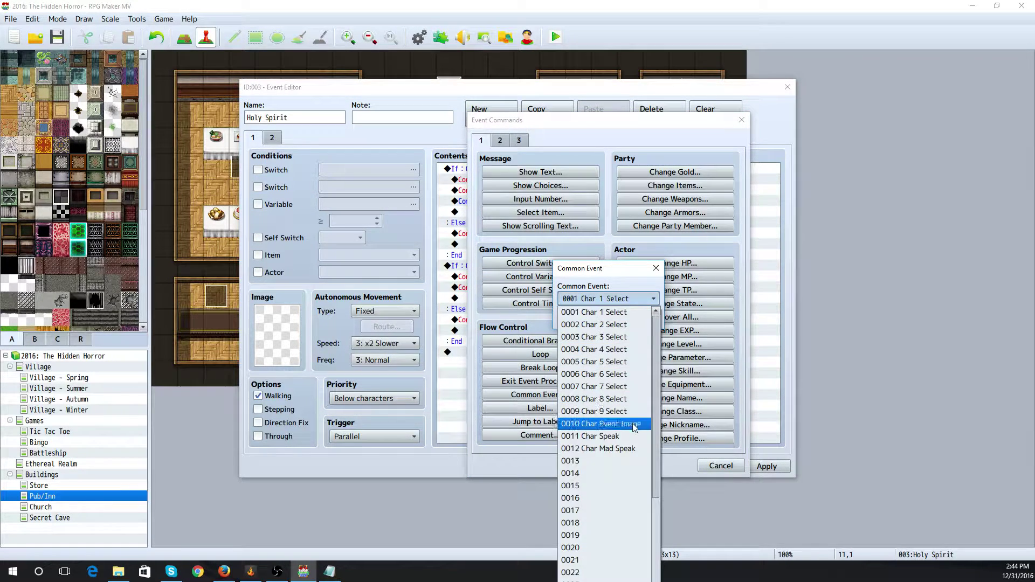
pyautogui.click(633, 424)
pyautogui.click(589, 323)
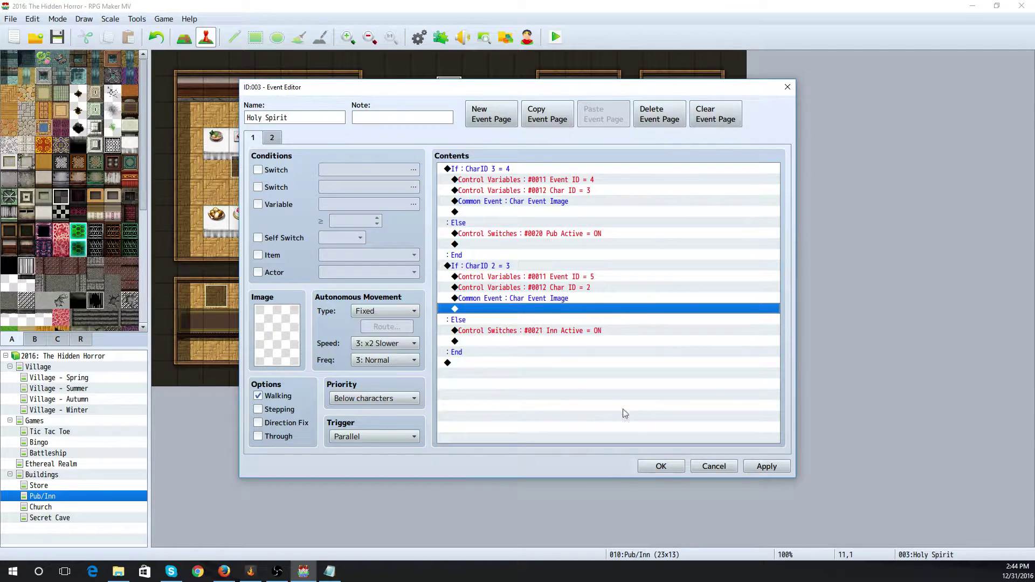
pyautogui.click(661, 467)
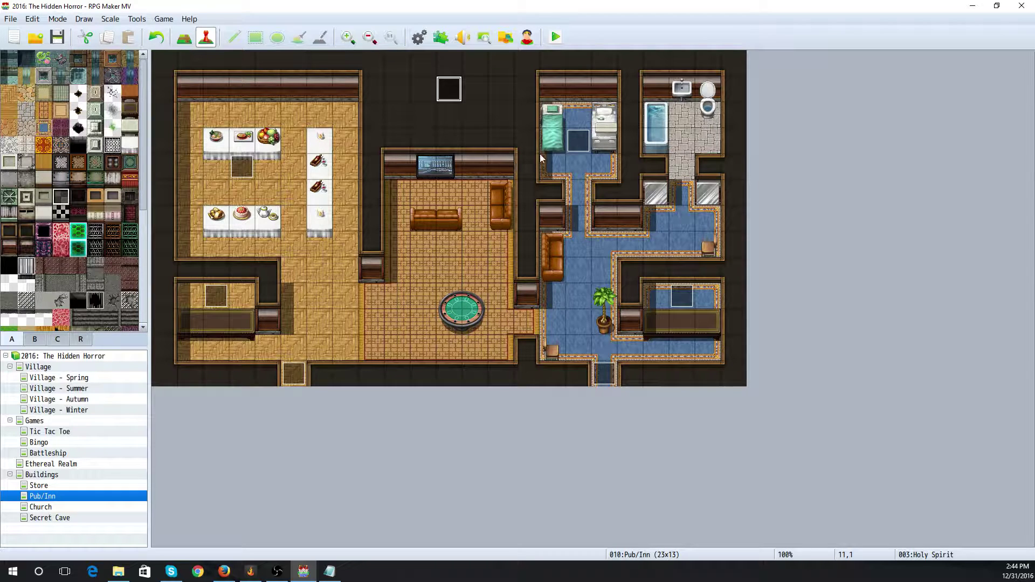
# Look over the Store, Village - Spring and Pub/Inn maps, and examine the commands of the inn bedroom's Char 8 event
pyautogui.click(579, 149)
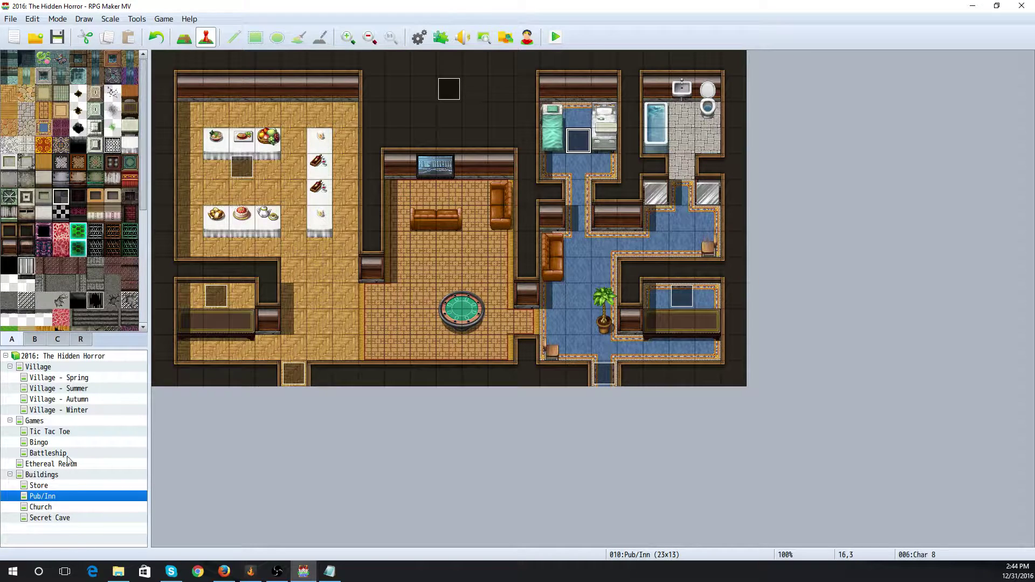
pyautogui.click(39, 486)
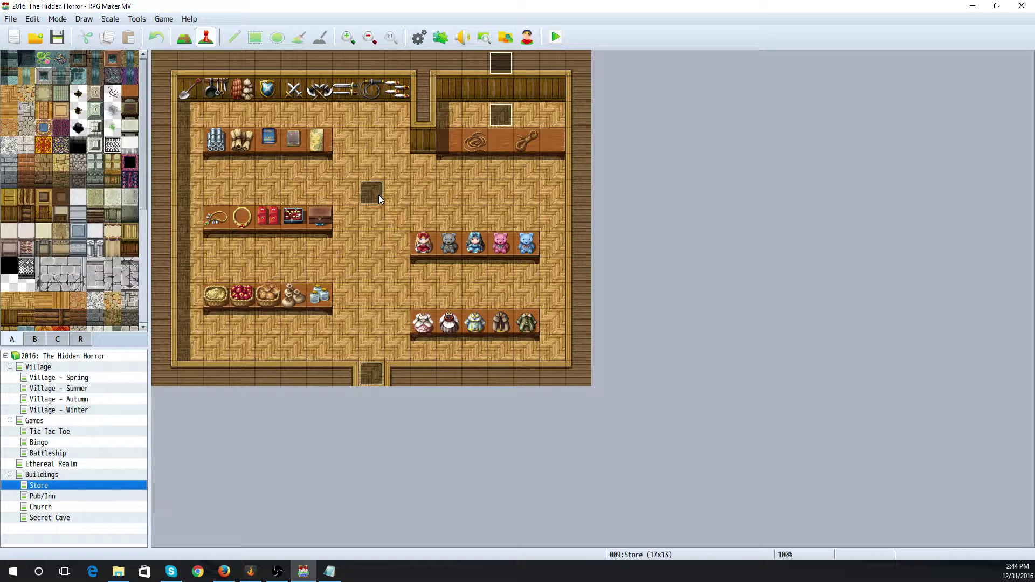
pyautogui.click(95, 378)
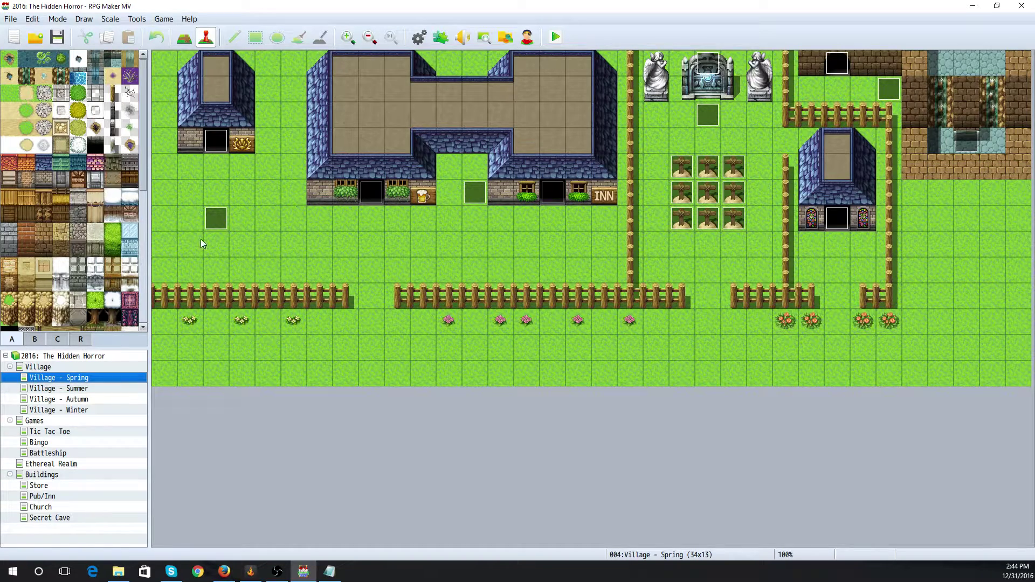
pyautogui.click(63, 497)
pyautogui.click(63, 485)
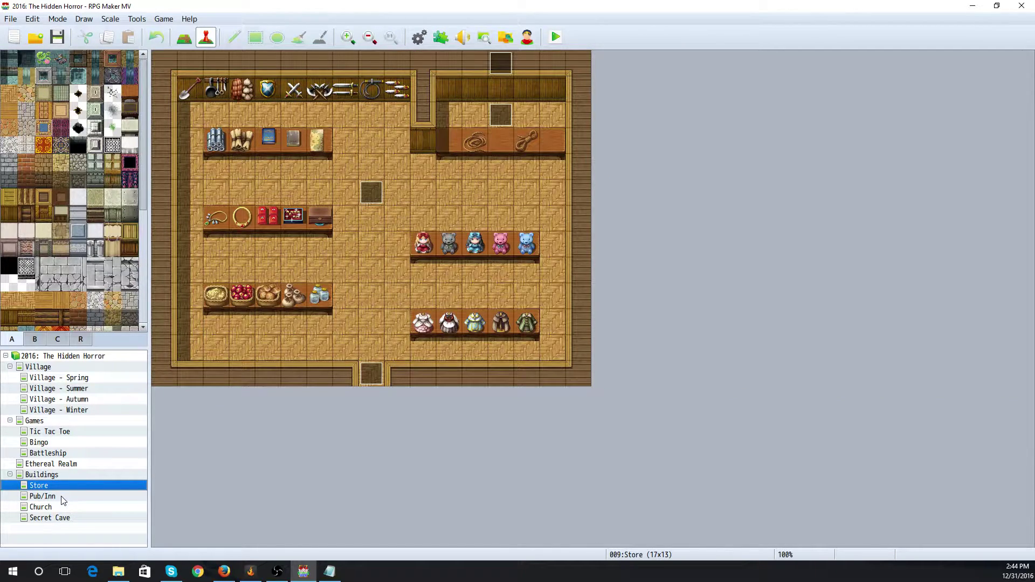
pyautogui.click(61, 497)
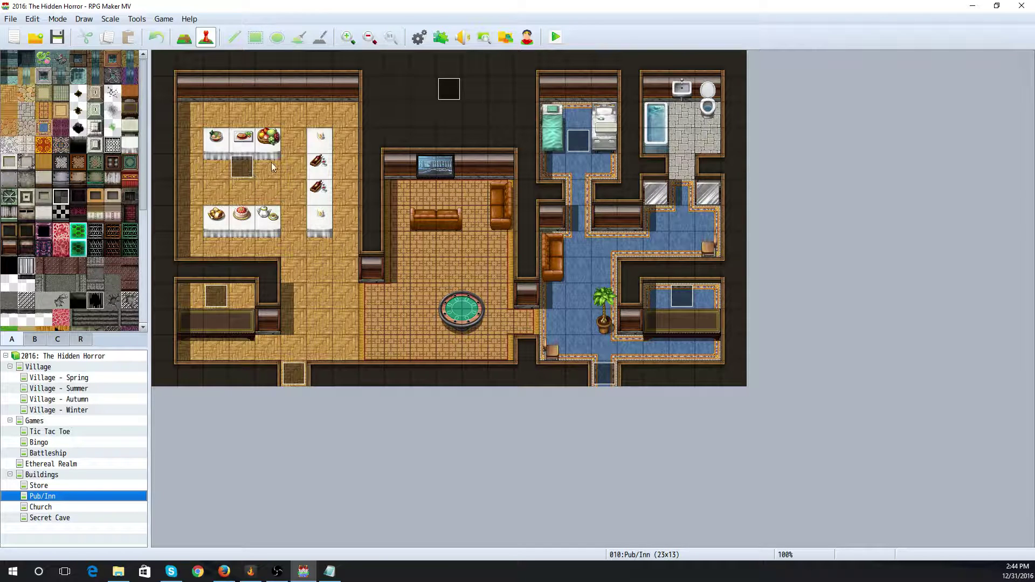
pyautogui.doubleClick(579, 142)
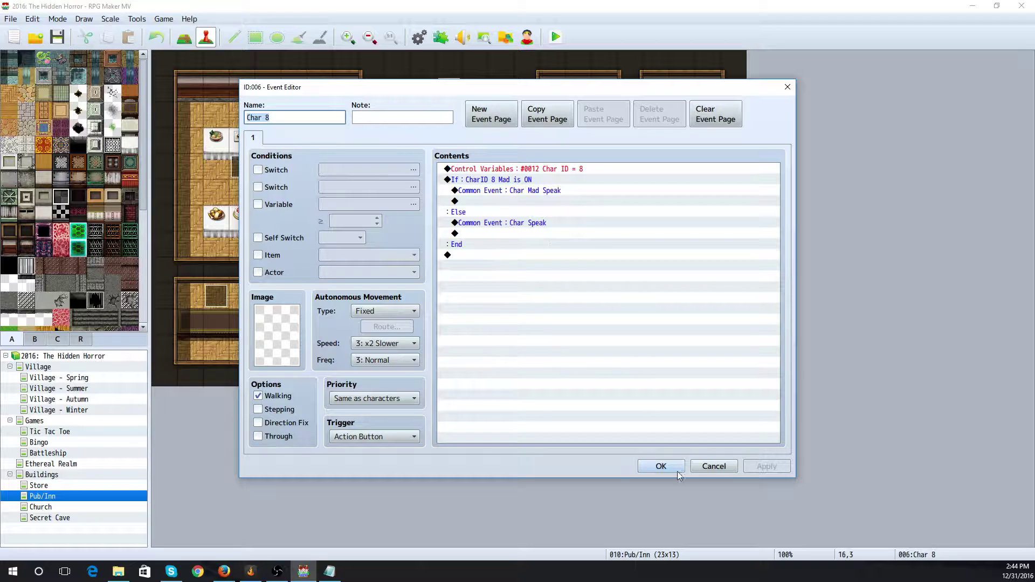
pyautogui.click(715, 467)
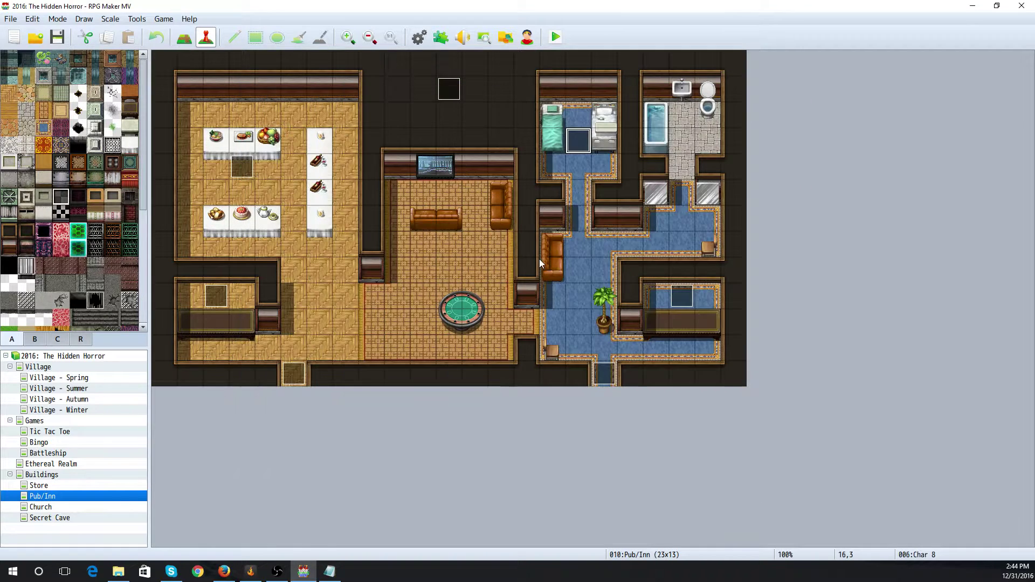
# In the pub's CharID 9 event, add a command setting variable 0012 Char ID to the constant 9
pyautogui.doubleClick(241, 170)
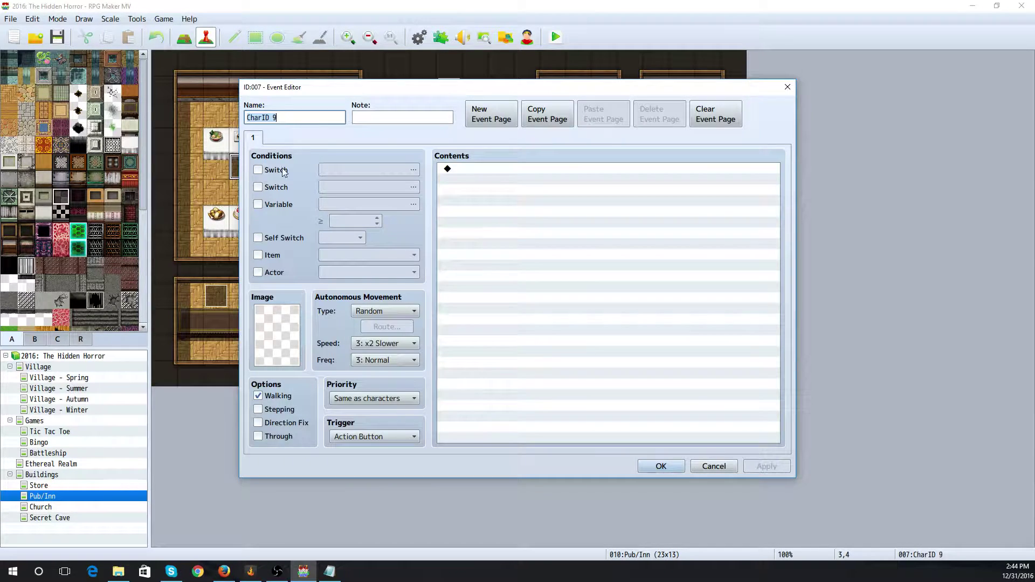
pyautogui.doubleClick(481, 171)
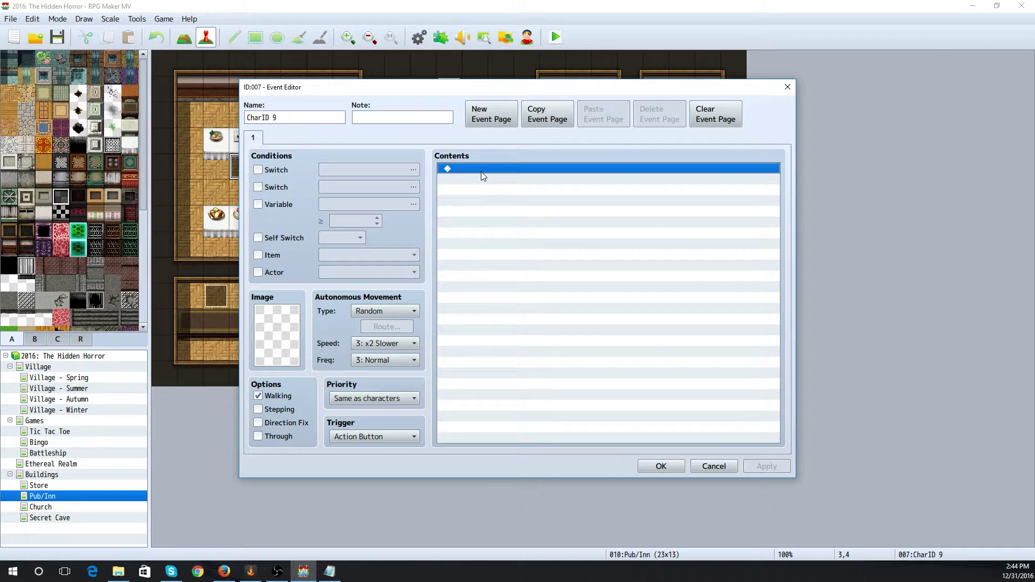
pyautogui.click(540, 277)
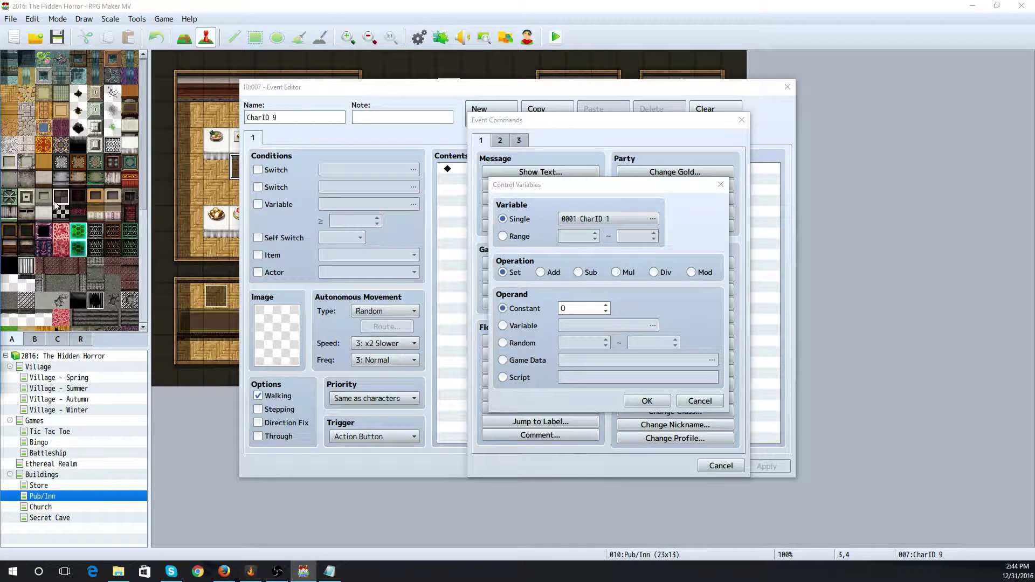
pyautogui.click(369, 233)
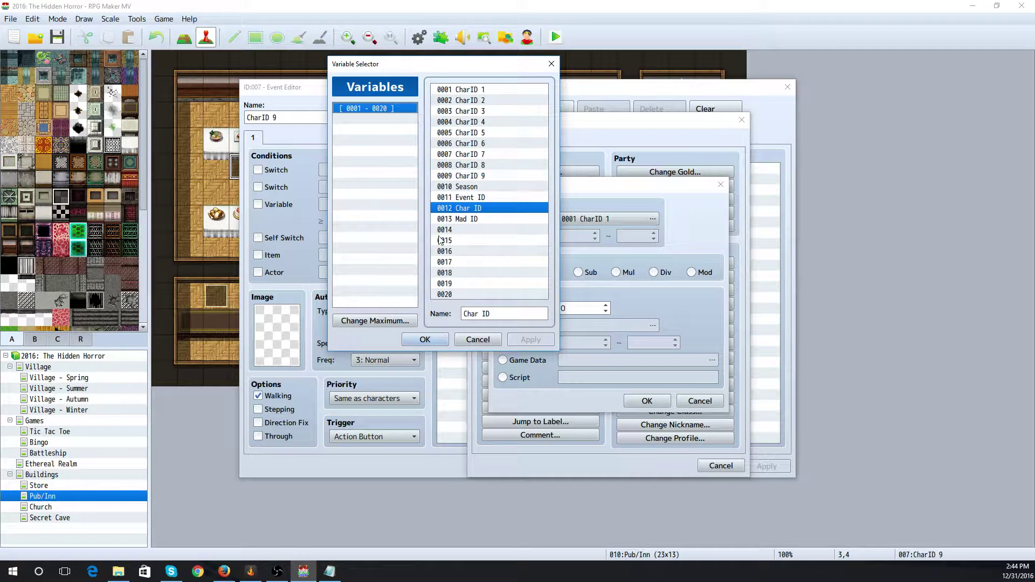
pyautogui.click(426, 342)
pyautogui.click(561, 309)
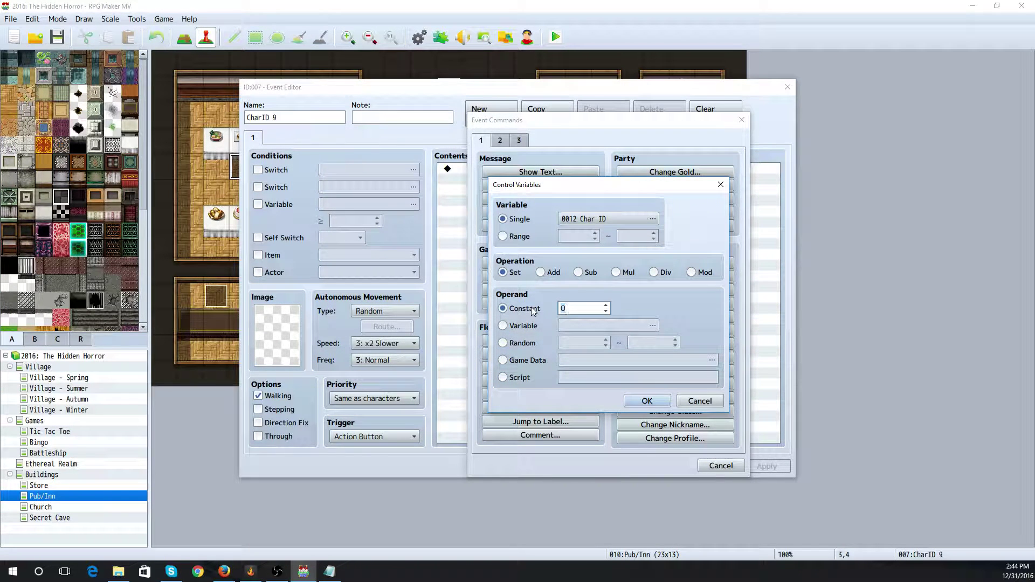
pyautogui.write('9')
pyautogui.click(645, 401)
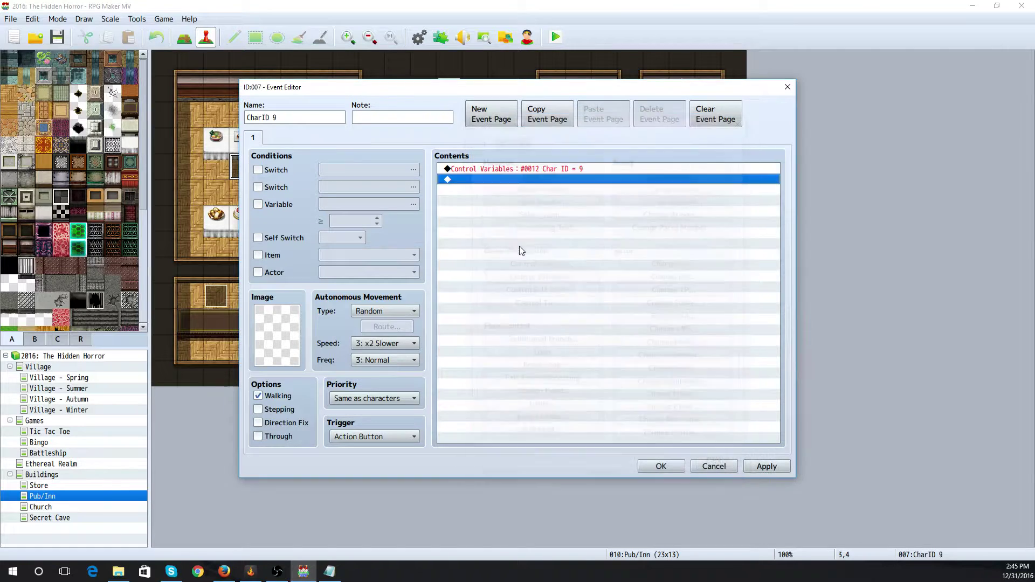
# Add a conditional branch checking that switch 0018 CharID 9 Mad is ON, including an else branch
pyautogui.doubleClick(483, 186)
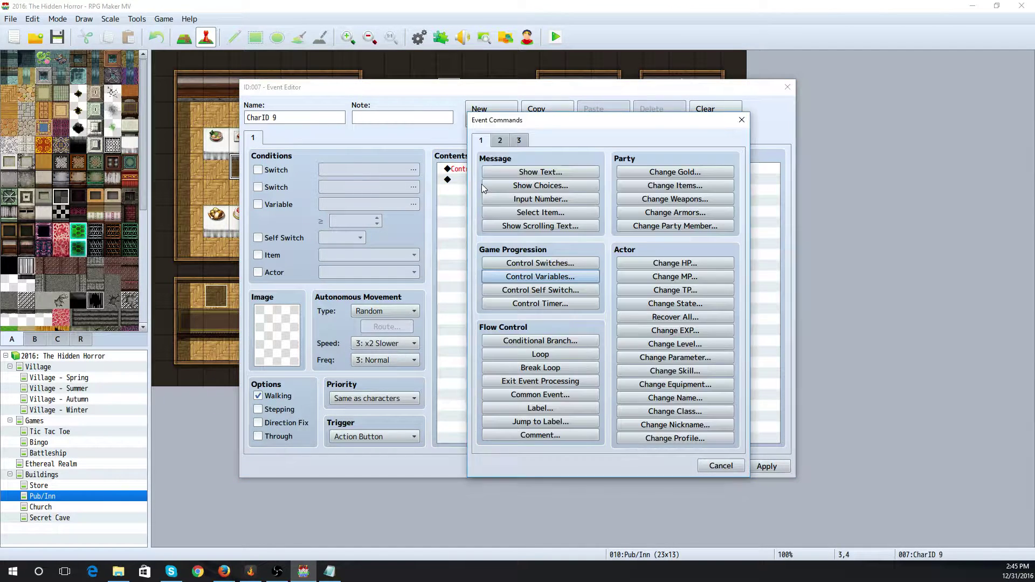
pyautogui.click(550, 339)
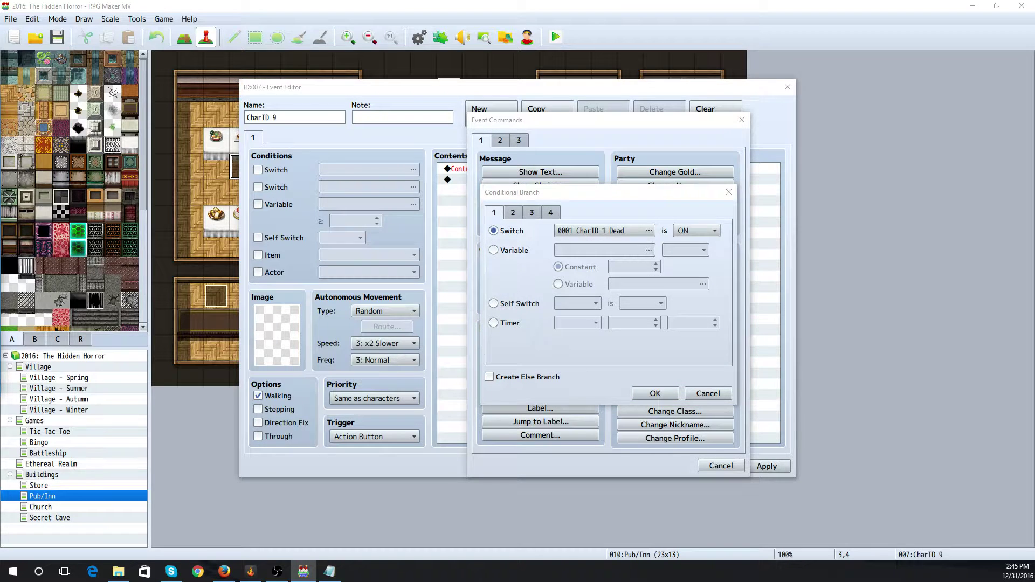
pyautogui.click(648, 231)
pyautogui.click(409, 309)
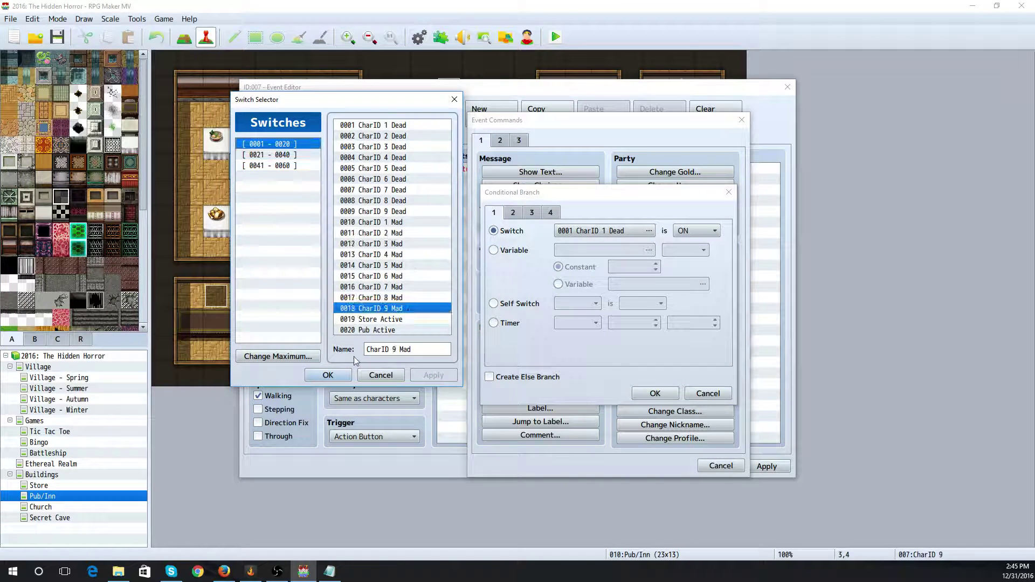
pyautogui.click(328, 376)
pyautogui.click(489, 377)
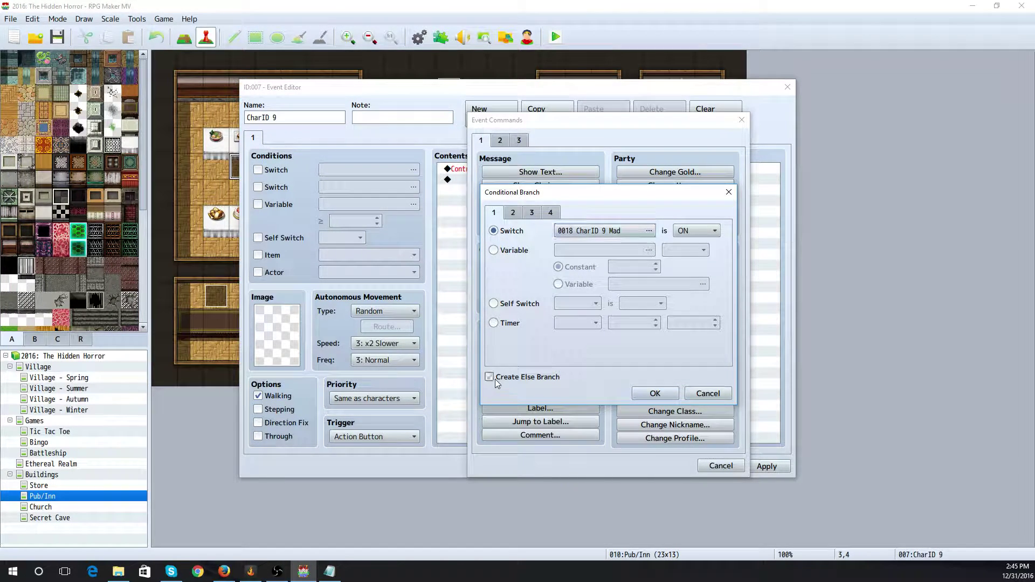
pyautogui.click(654, 393)
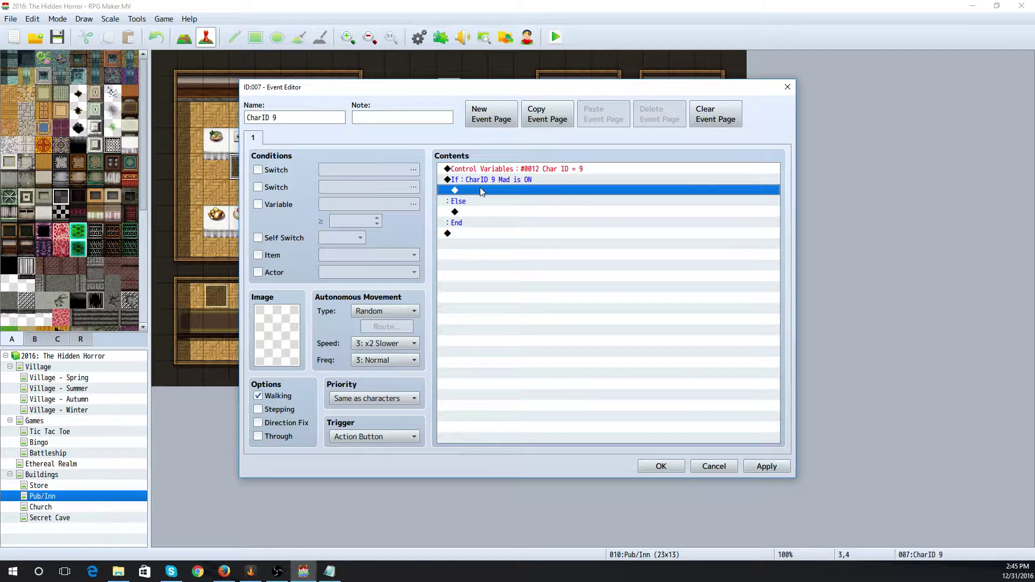
# Call common event 0012 Char Mad Speak when CharID 9 Mad is ON
pyautogui.doubleClick(480, 189)
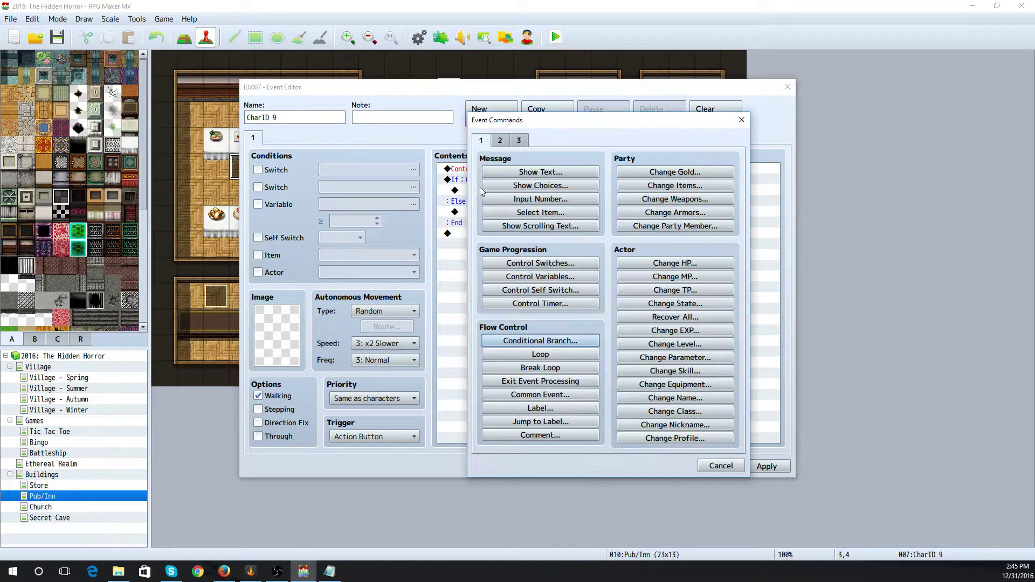
pyautogui.click(554, 399)
pyautogui.click(590, 298)
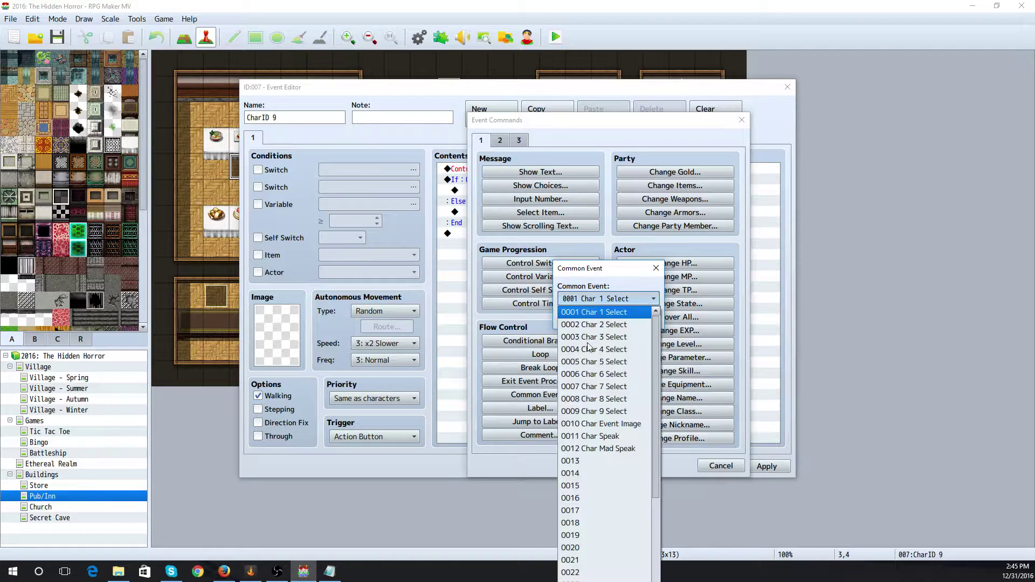
pyautogui.click(598, 449)
pyautogui.click(583, 323)
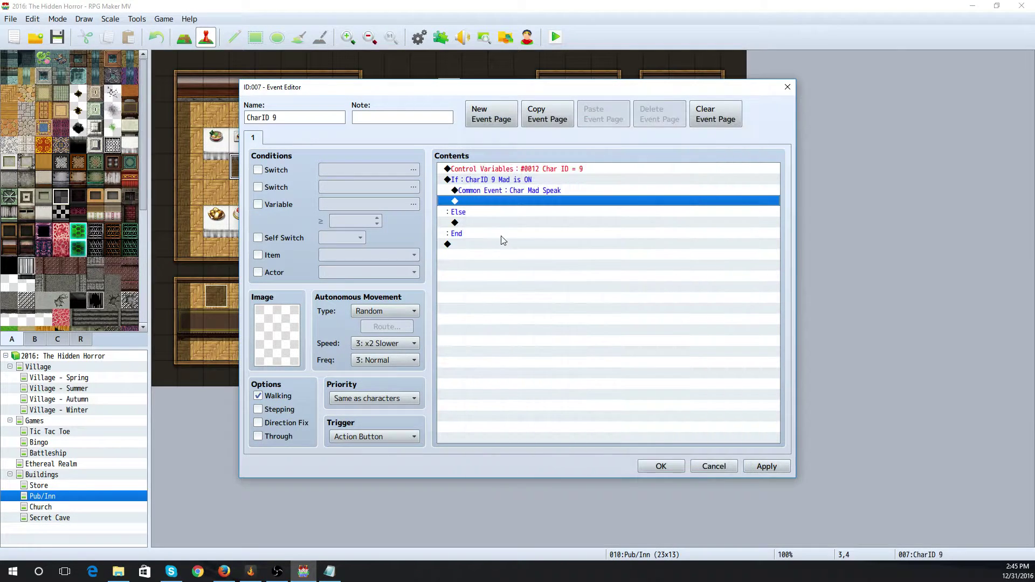
# Call common event 0011 Char Speak in the else branch and save the CharID 9 event
pyautogui.doubleClick(488, 222)
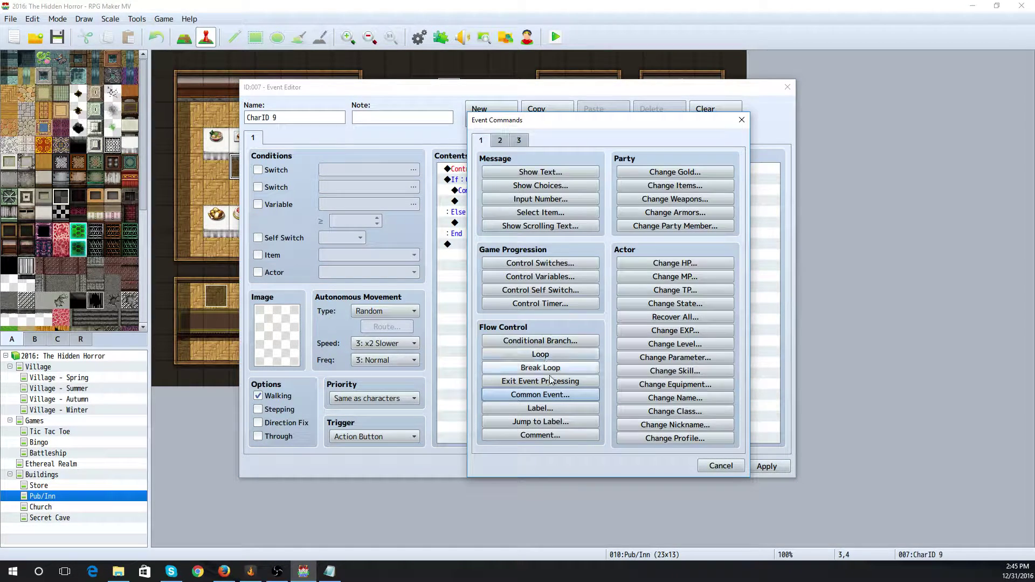
pyautogui.click(554, 399)
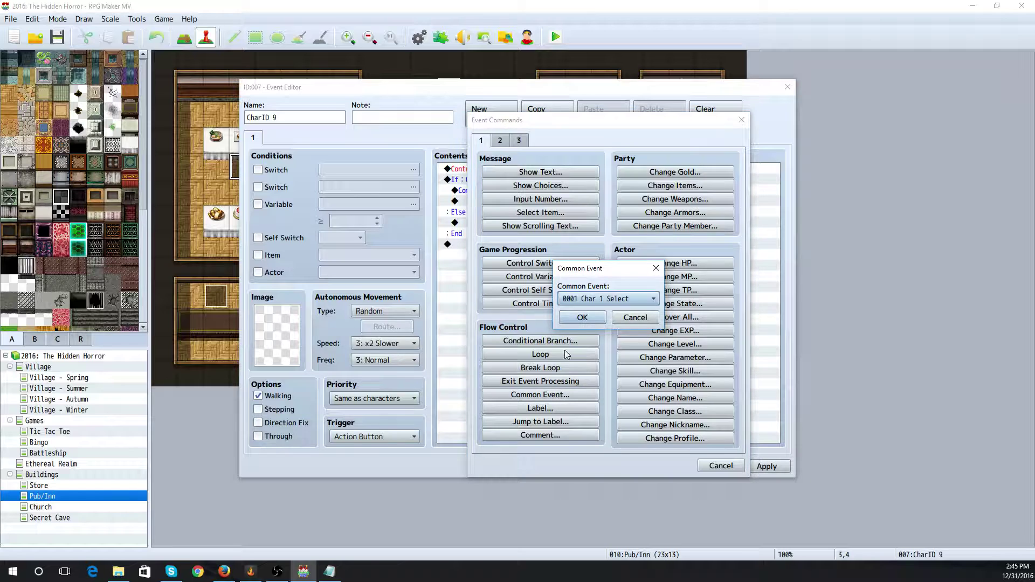
pyautogui.click(587, 301)
pyautogui.click(591, 444)
pyautogui.click(584, 317)
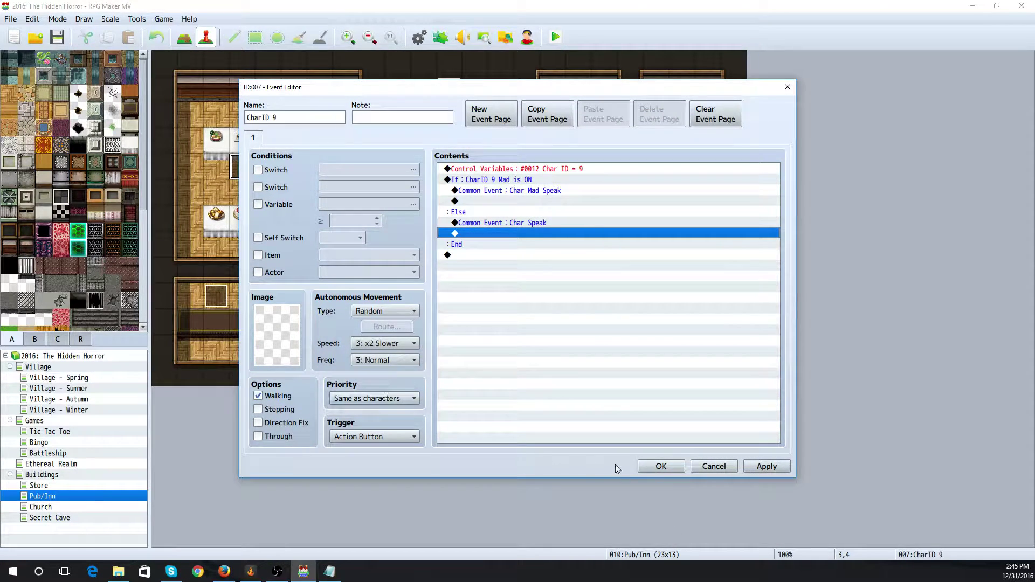
pyautogui.click(661, 467)
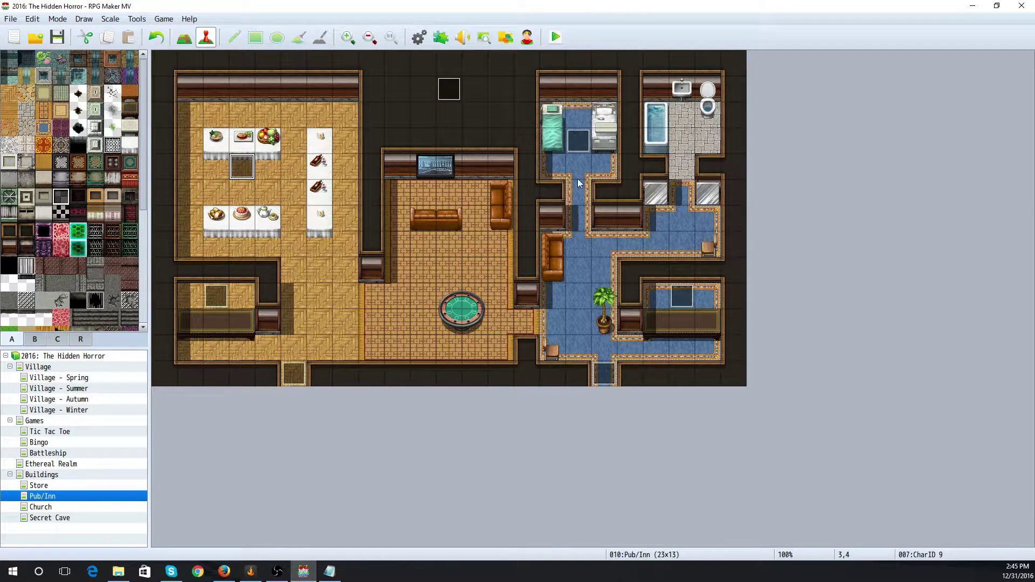
# Review the Char 8 event's commands and settings in the inn bedroom, leaving the event without changes
pyautogui.doubleClick(586, 148)
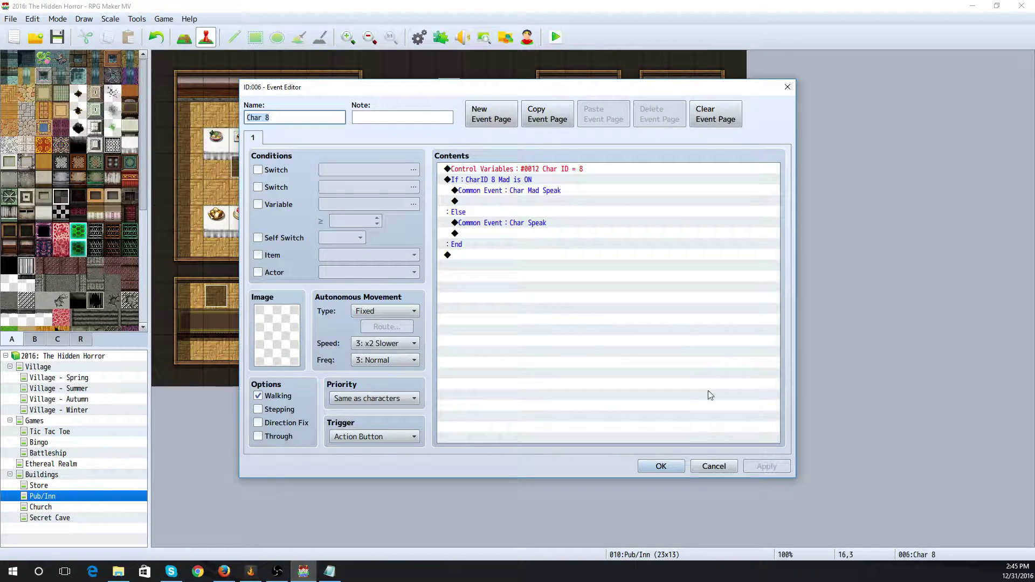
pyautogui.click(714, 466)
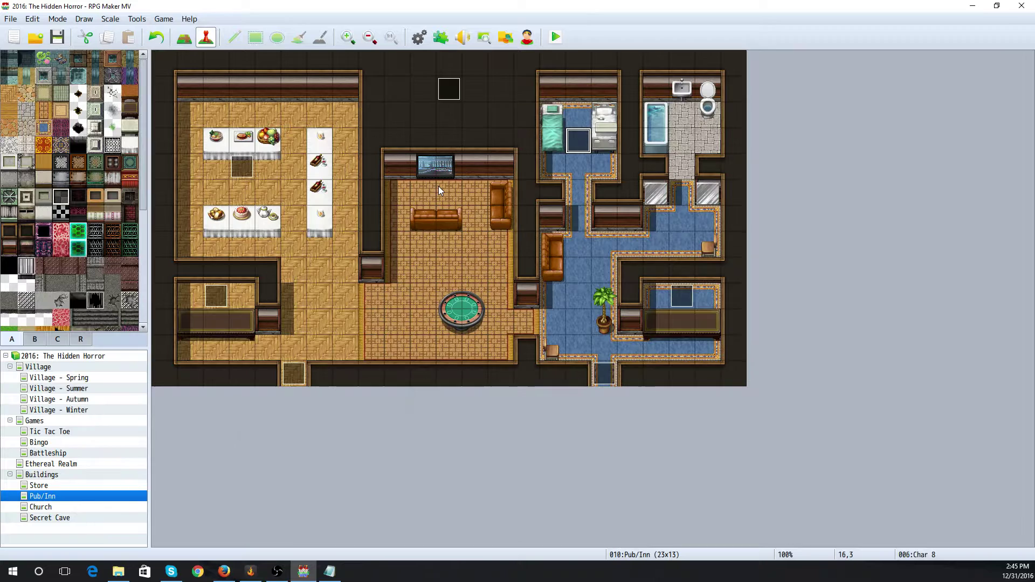
pyautogui.doubleClick(450, 92)
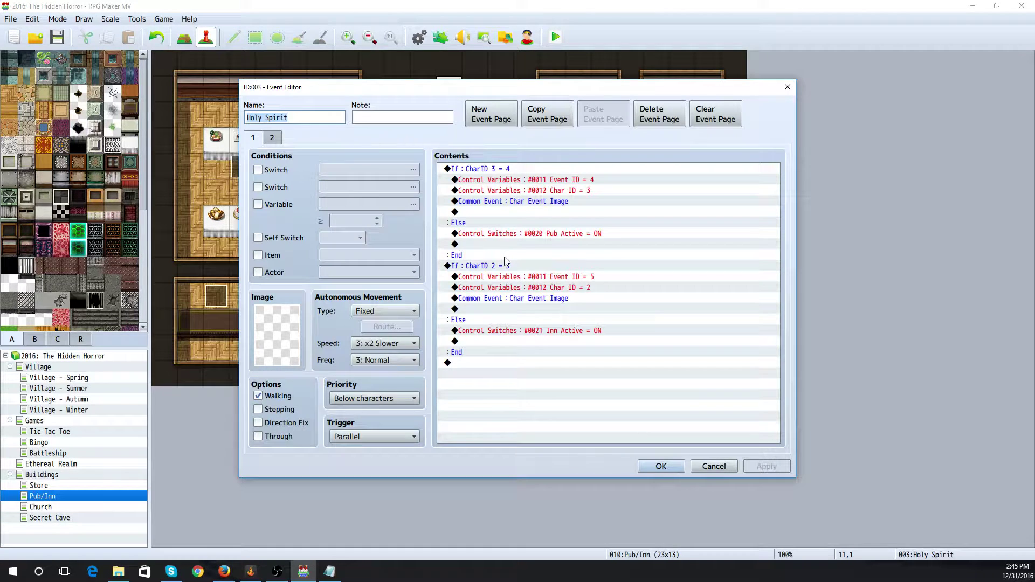
pyautogui.doubleClick(476, 365)
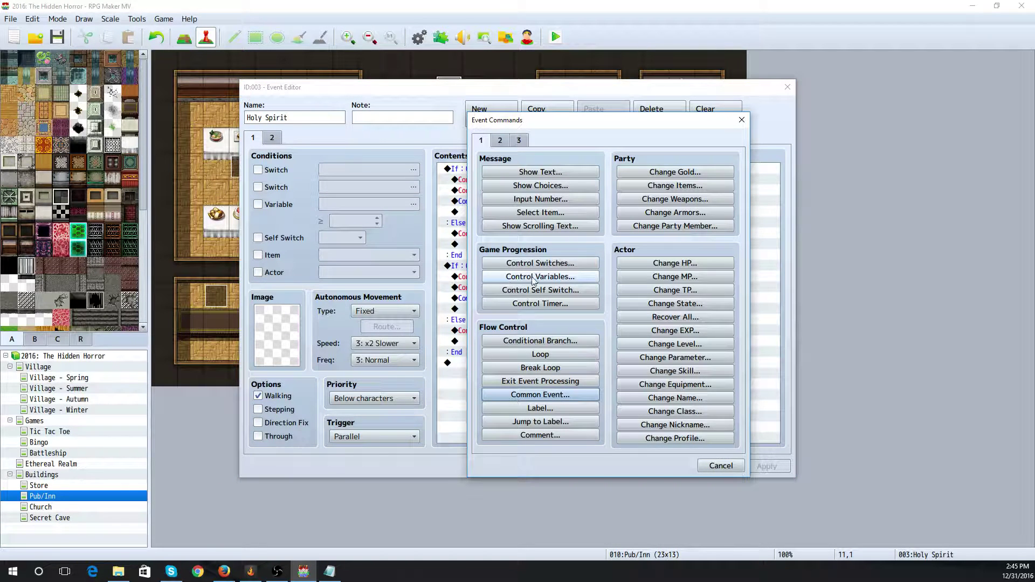
pyautogui.click(720, 465)
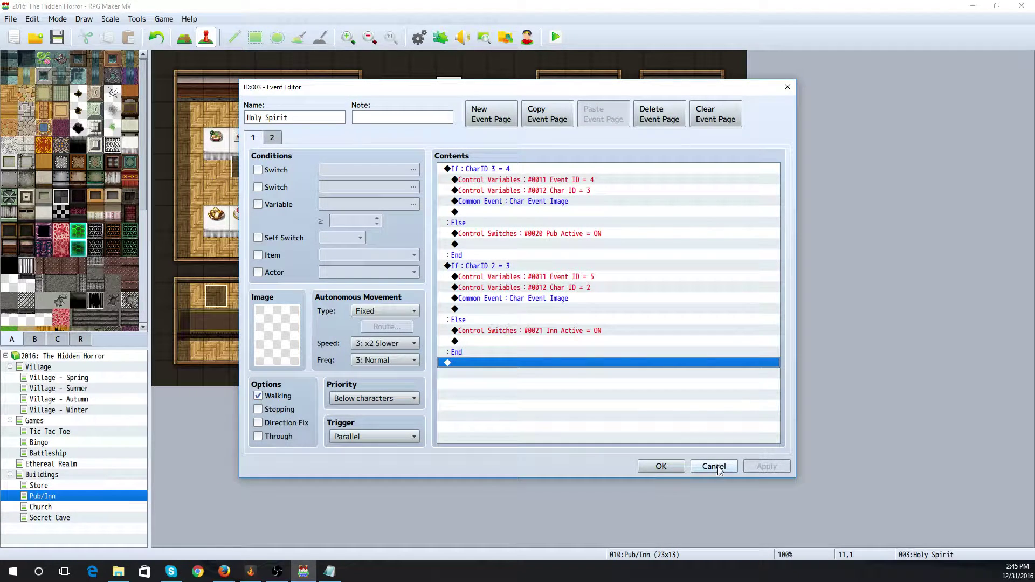
pyautogui.click(717, 467)
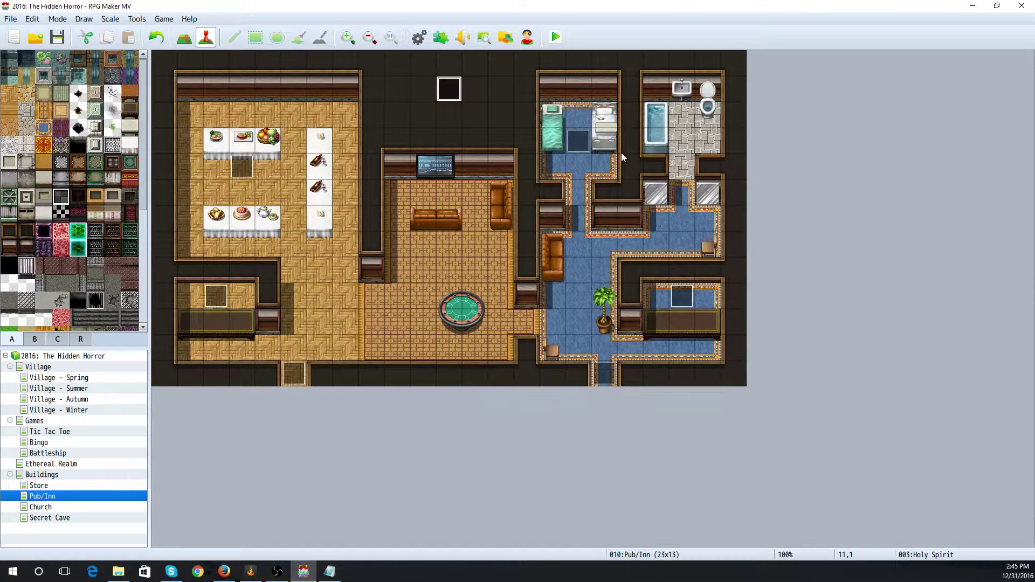
# Check the Char 8 event's ID, then add a command at the end of the Holy Spirit event setting variable 0011 Event ID to 6
pyautogui.doubleClick(578, 141)
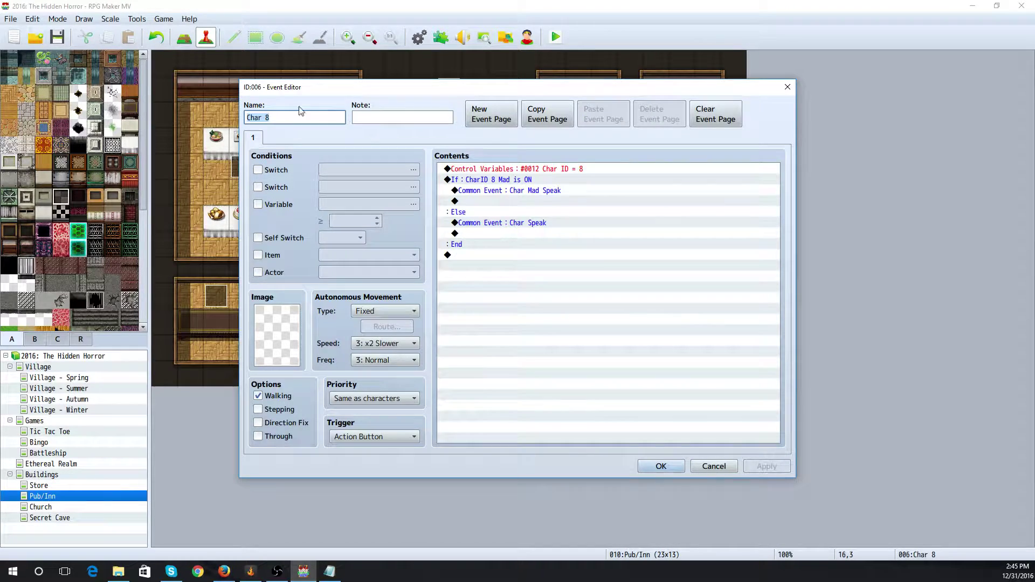
pyautogui.click(736, 468)
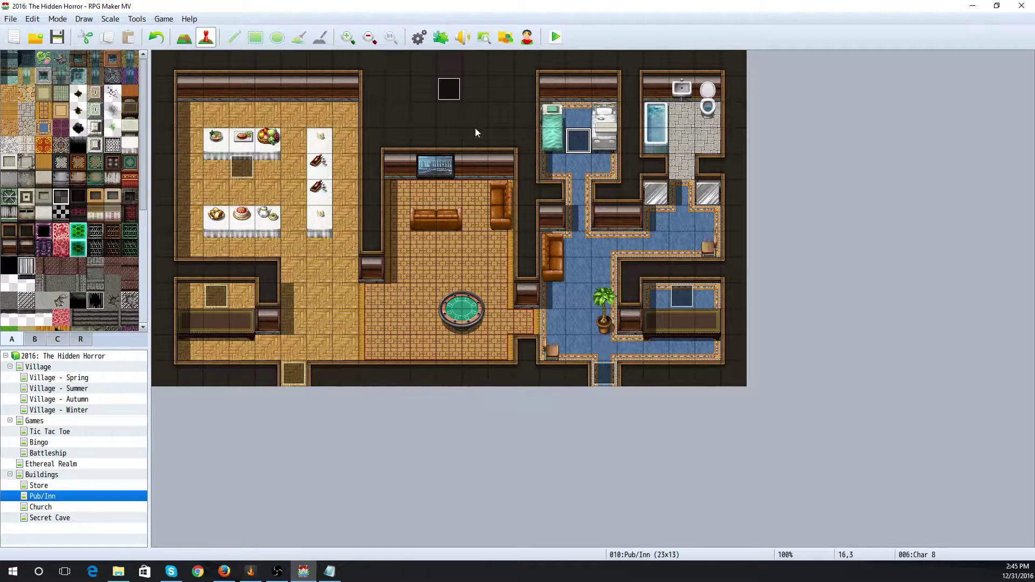
pyautogui.click(451, 91)
pyautogui.press('Return')
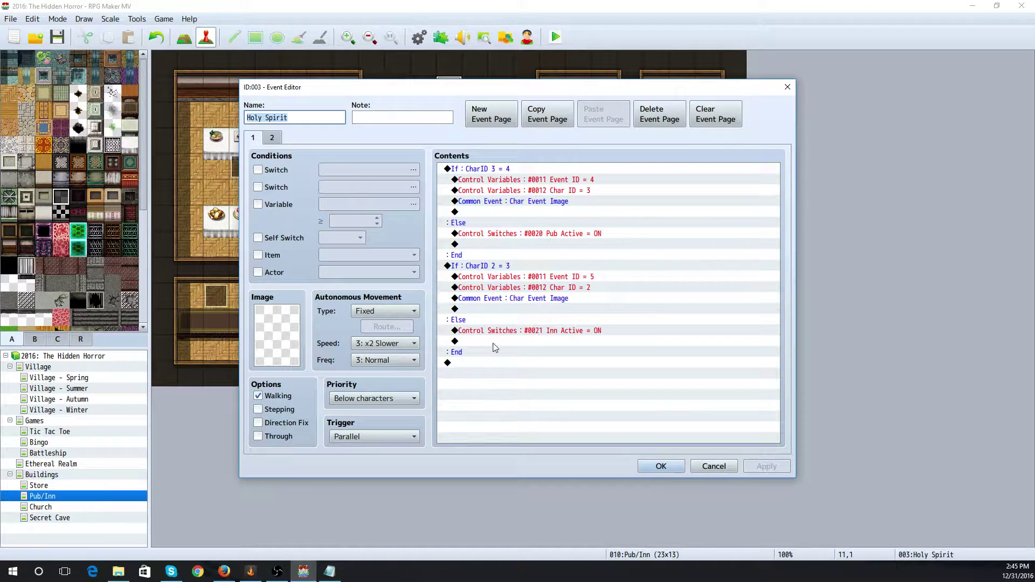
pyautogui.doubleClick(490, 362)
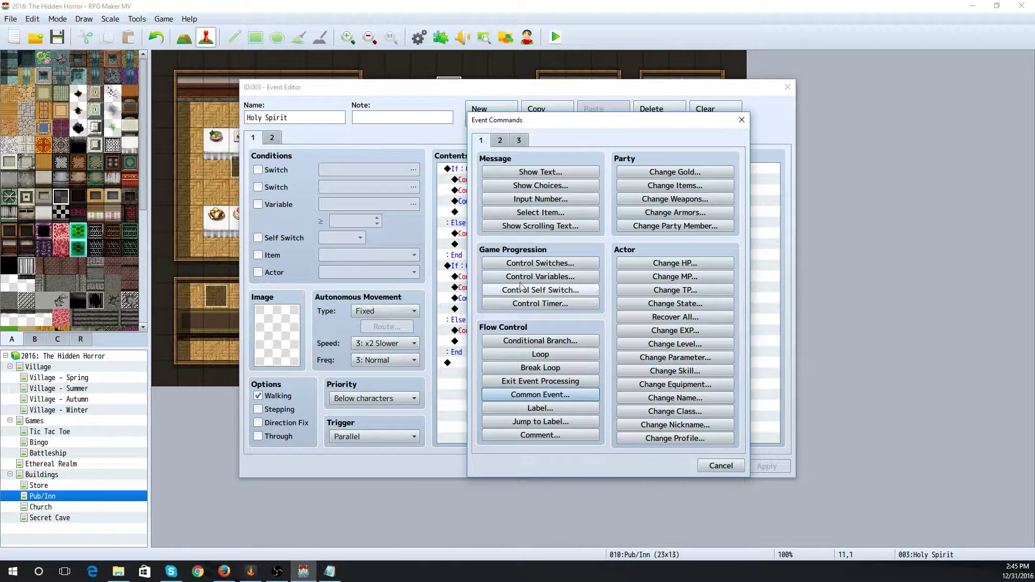
pyautogui.click(540, 276)
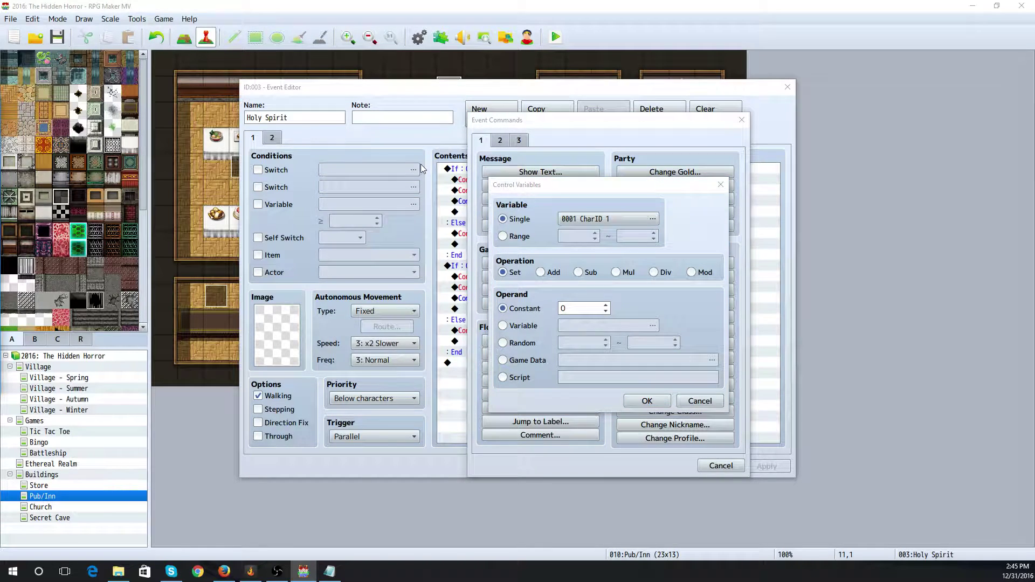
pyautogui.click(653, 218)
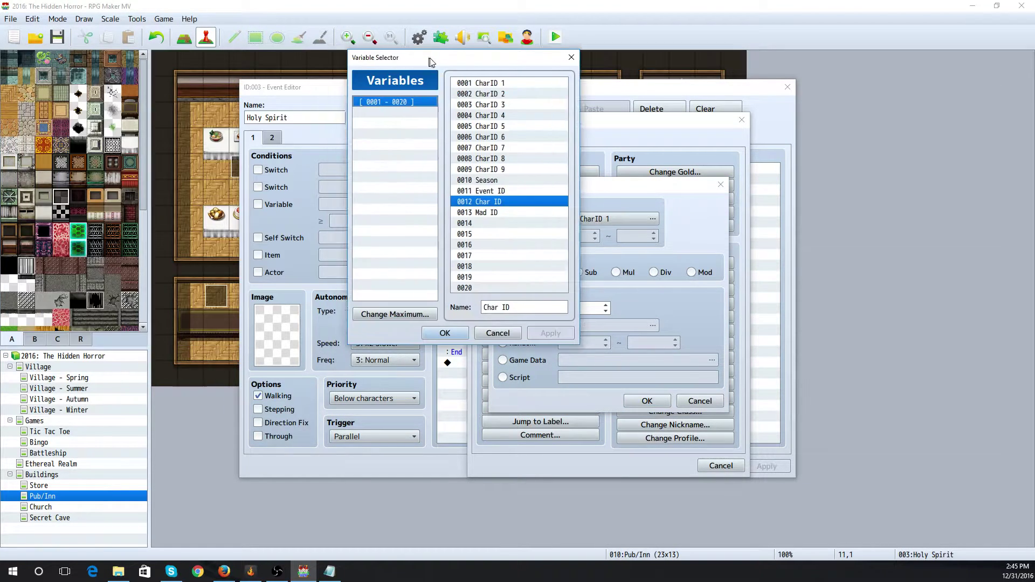
pyautogui.click(515, 190)
pyautogui.click(458, 334)
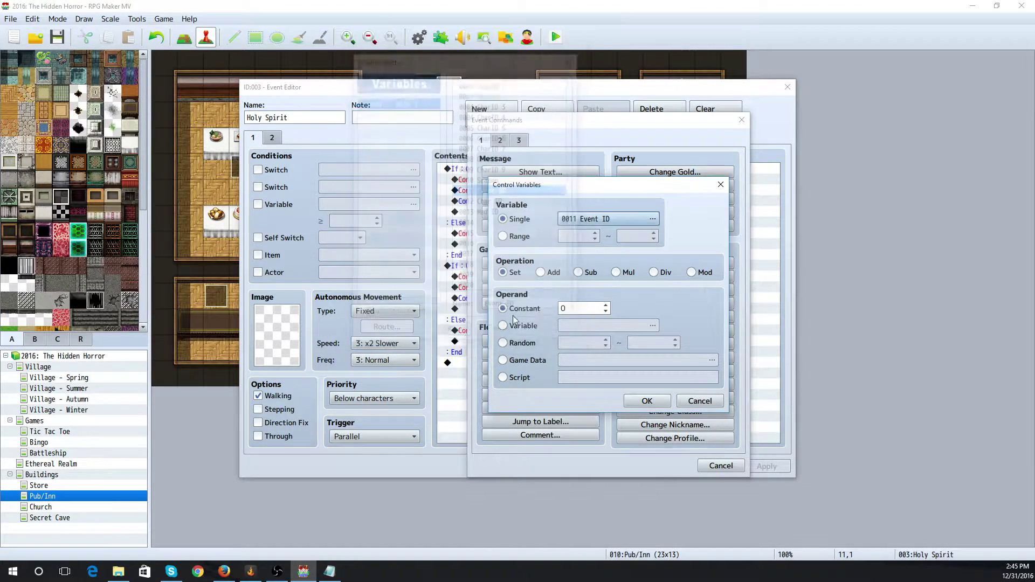
pyautogui.click(517, 309)
pyautogui.write('6')
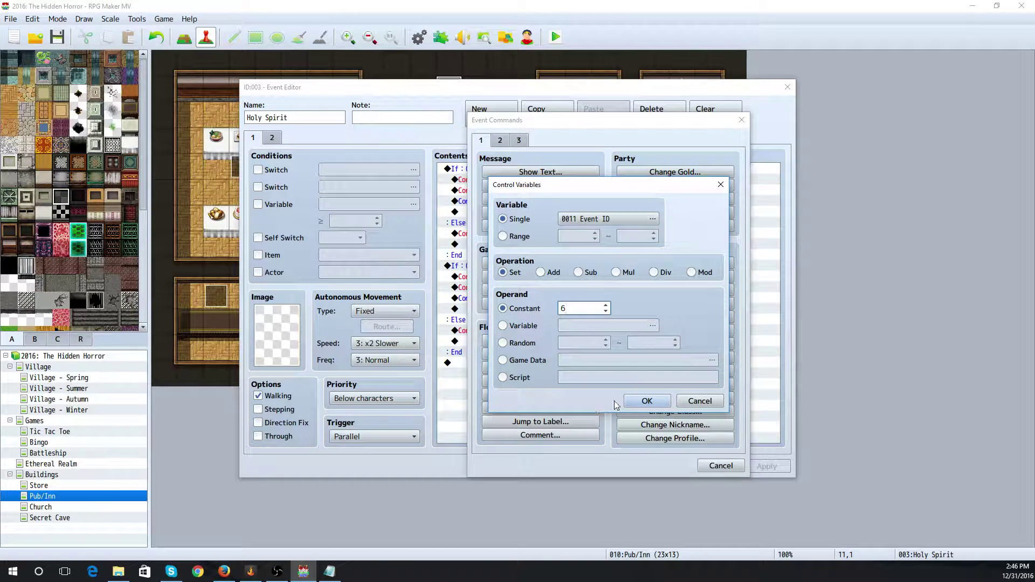
pyautogui.click(647, 401)
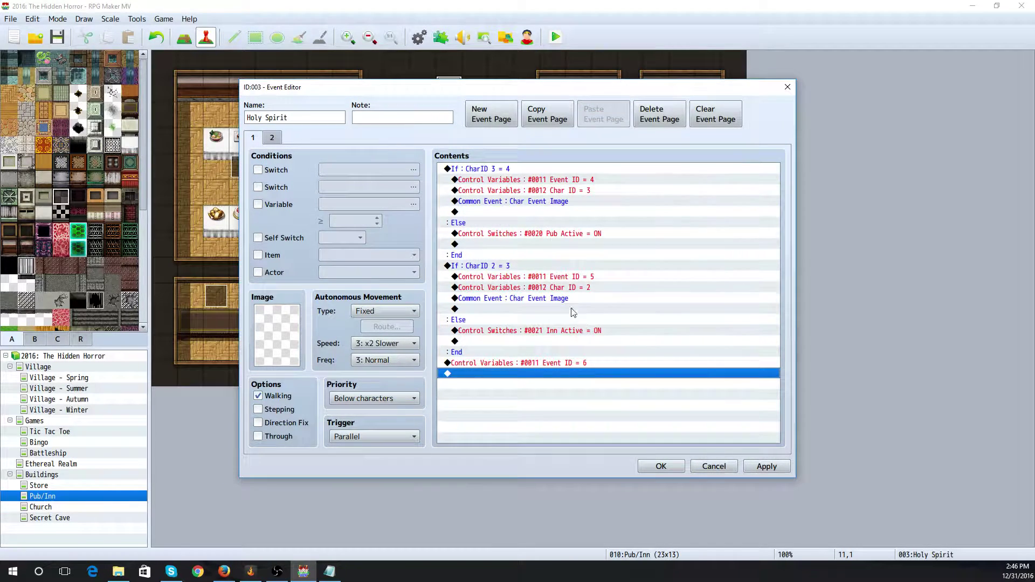
# Add a command after the Event ID = 6 line setting variable 0012 Char ID to the constant 8
pyautogui.doubleClick(509, 377)
pyautogui.click(540, 280)
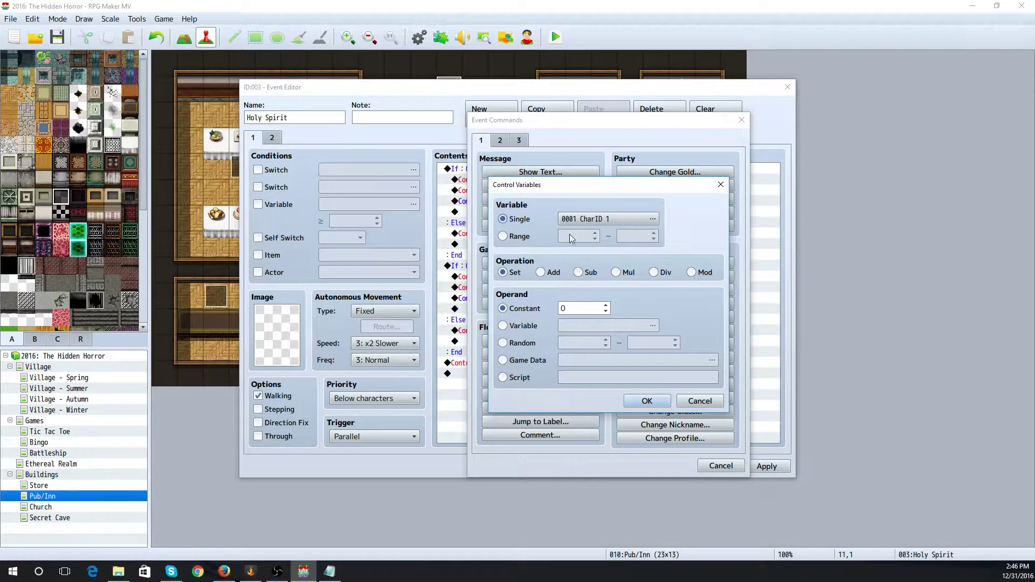
pyautogui.click(574, 222)
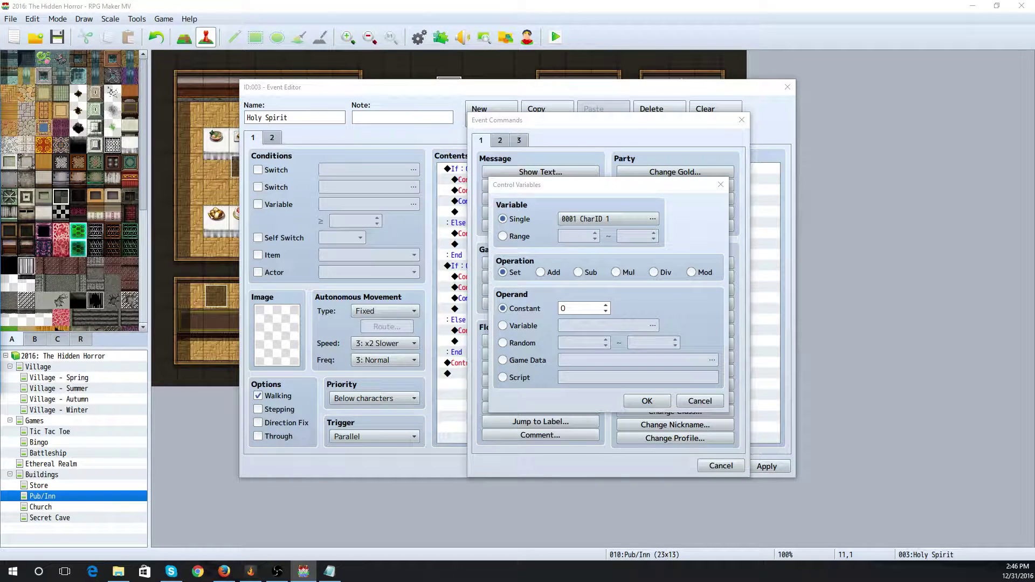
pyautogui.click(347, 214)
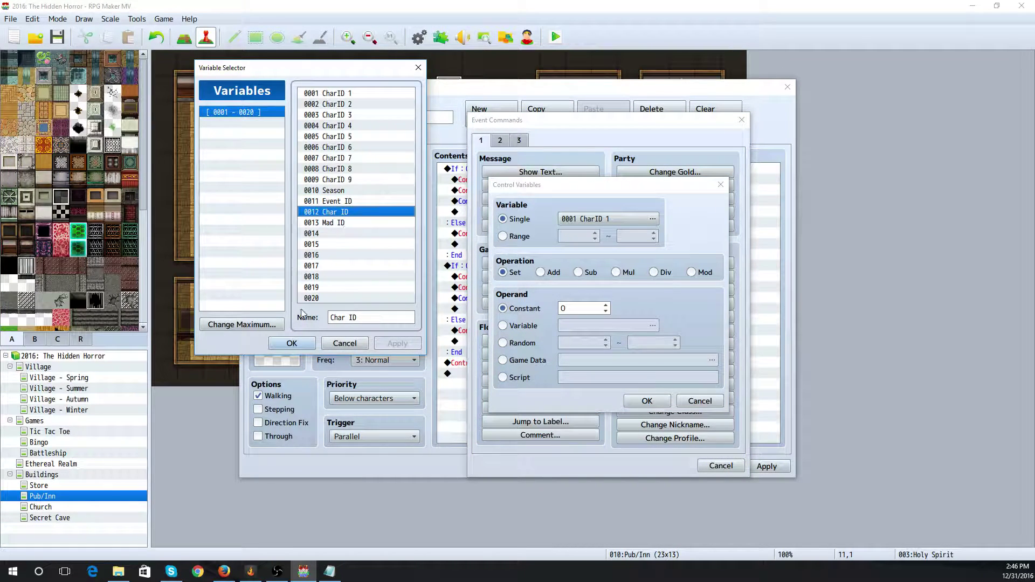
pyautogui.click(291, 343)
pyautogui.click(583, 307)
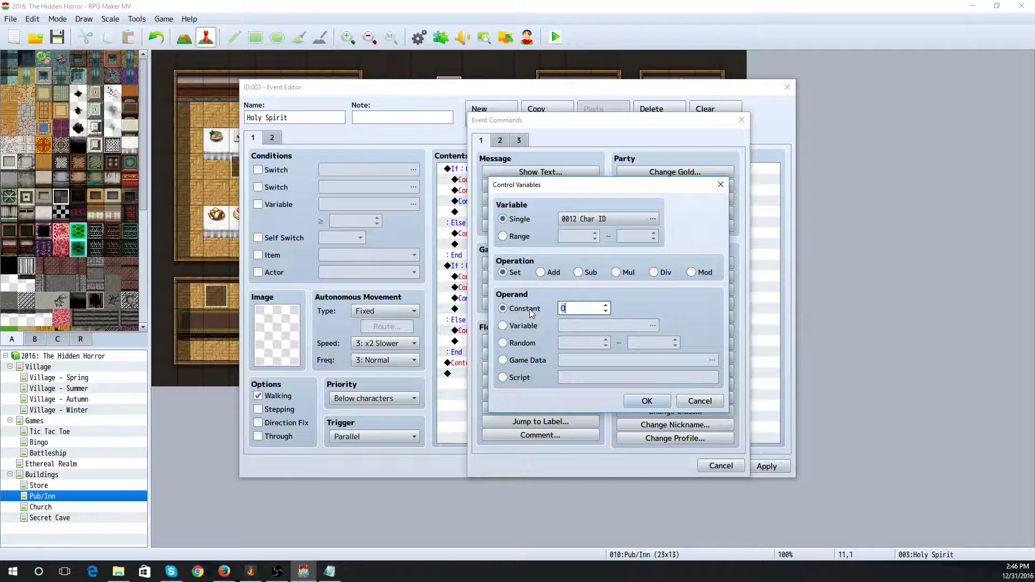
pyautogui.write('8')
pyautogui.click(647, 400)
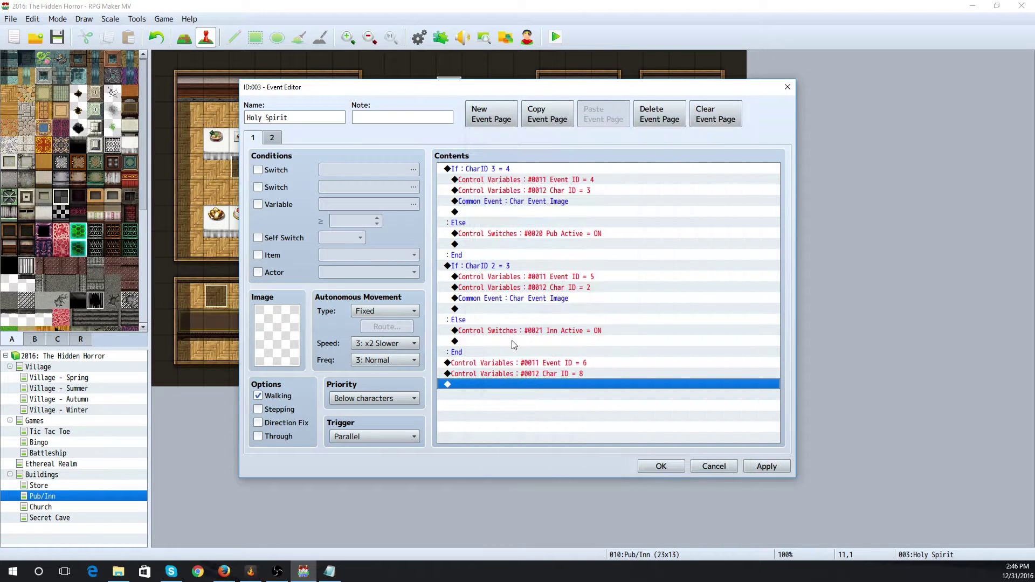
# Call common event 0010 Char Event Image after the Char ID = 8 line and save the Holy Spirit event
pyautogui.doubleClick(481, 383)
pyautogui.click(554, 396)
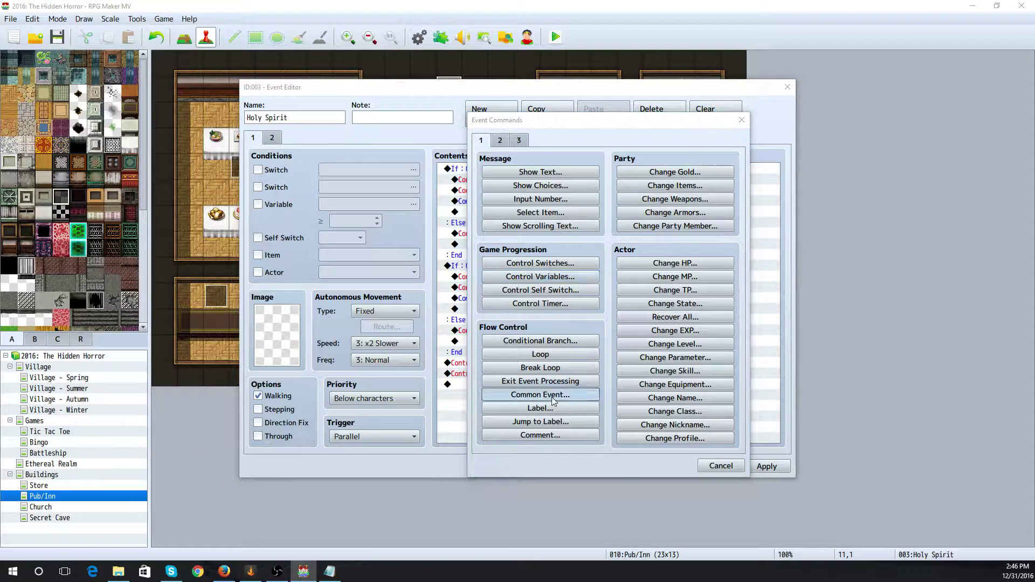
pyautogui.click(608, 299)
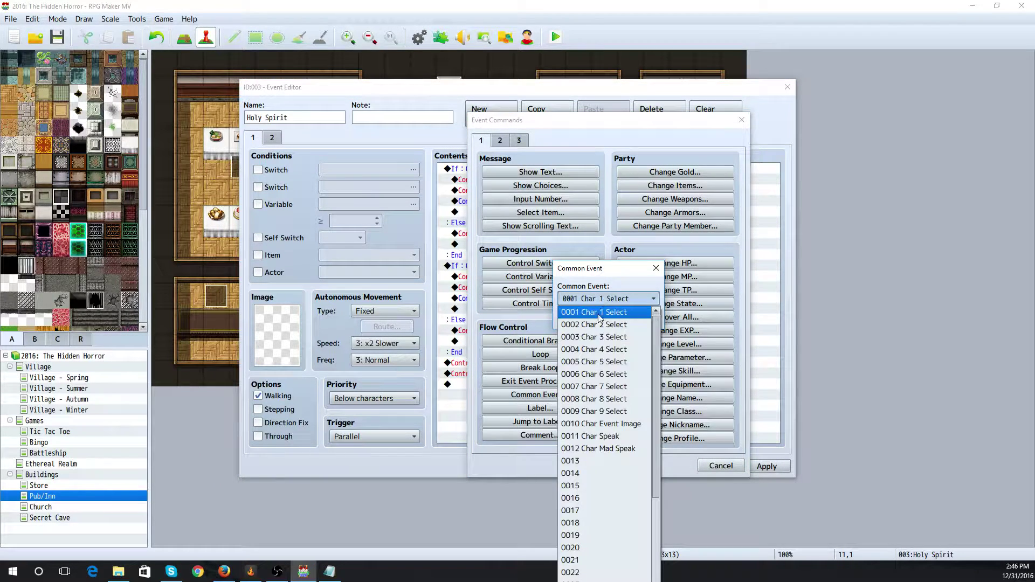
pyautogui.click(614, 424)
pyautogui.click(583, 316)
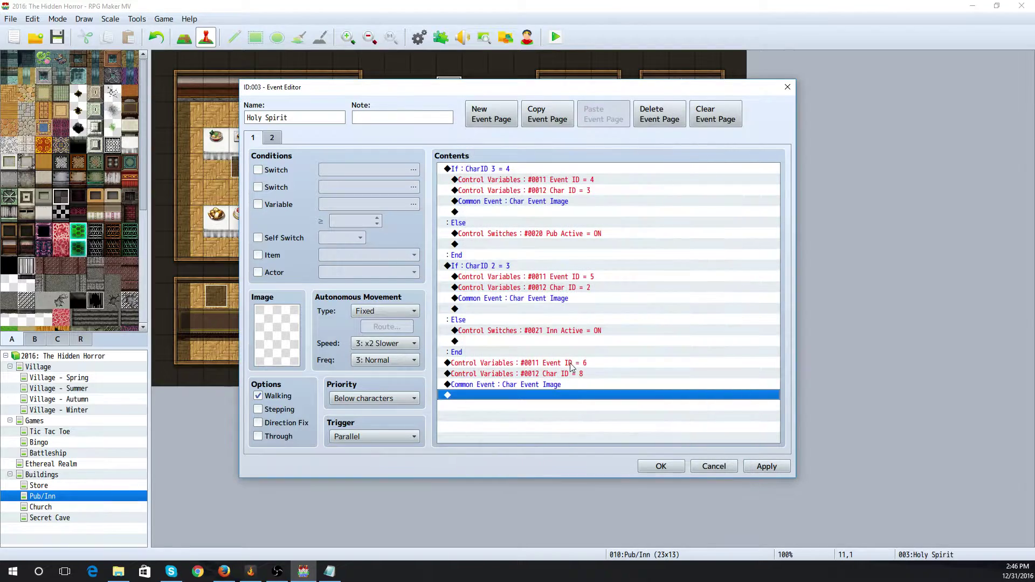
pyautogui.click(661, 466)
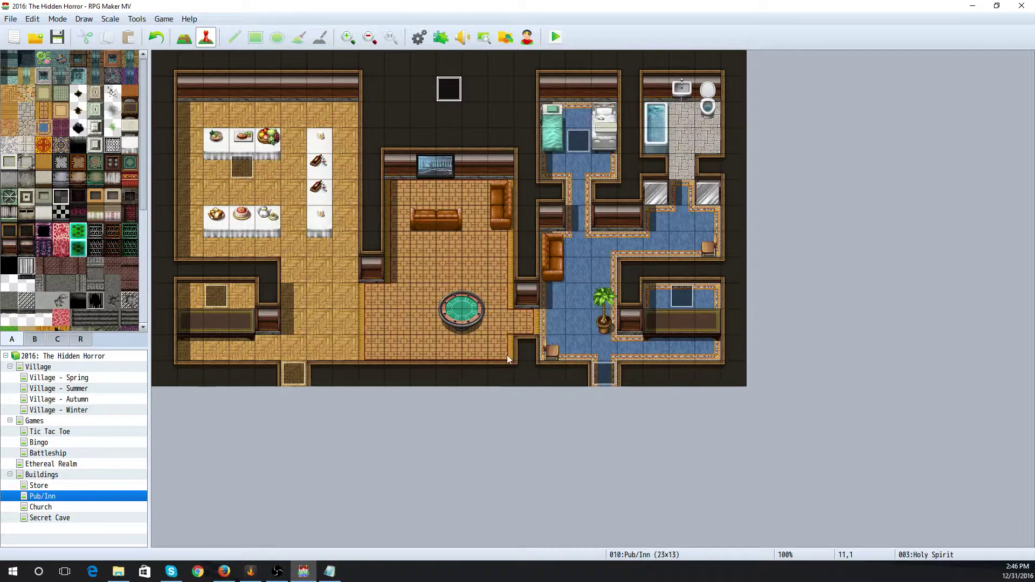
# Check the CharID 9 event's ID, then append a command to the Holy Spirit event setting variable 0011 Event ID to 7
pyautogui.doubleClick(242, 171)
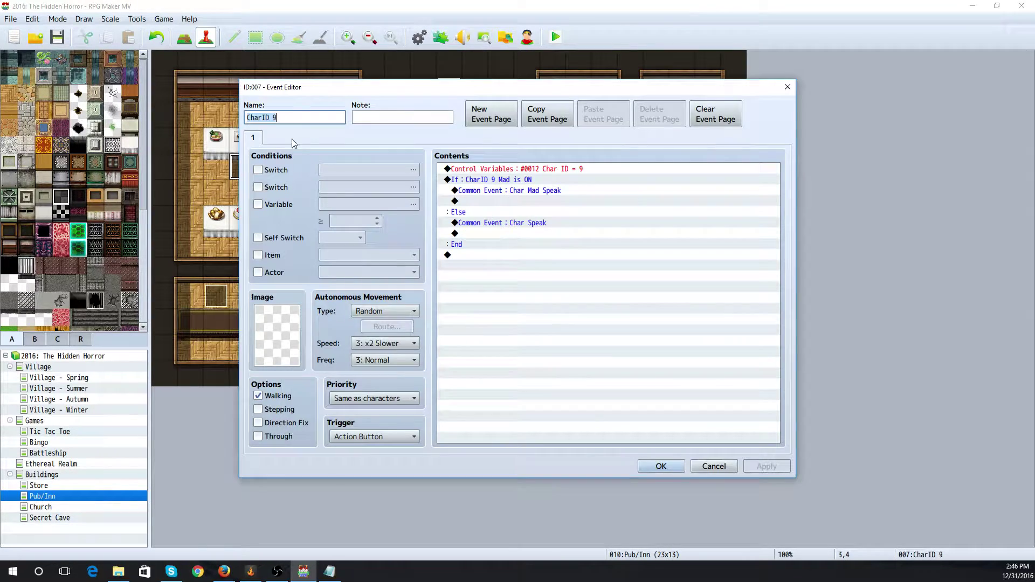
pyautogui.click(713, 467)
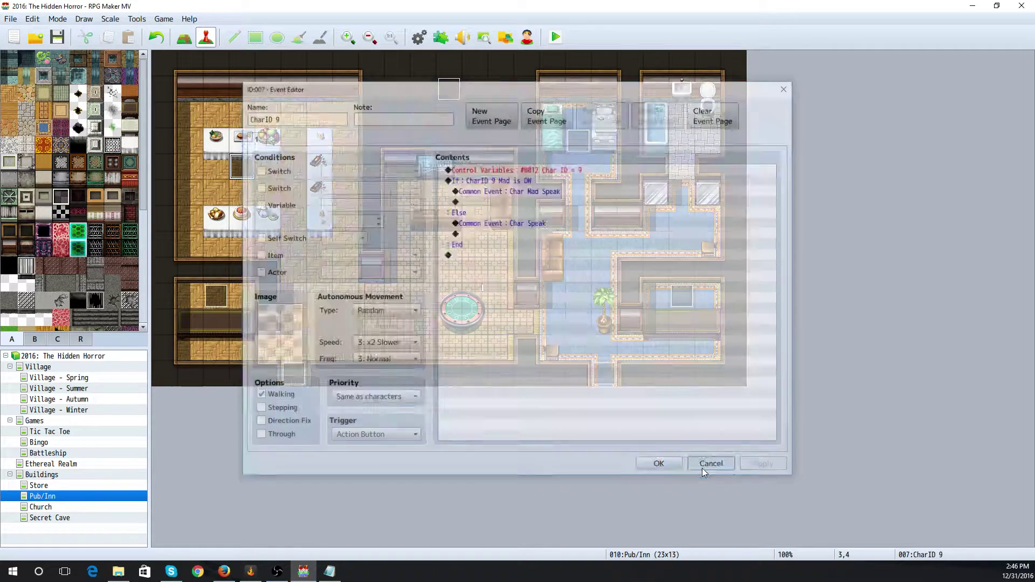
pyautogui.doubleClick(445, 99)
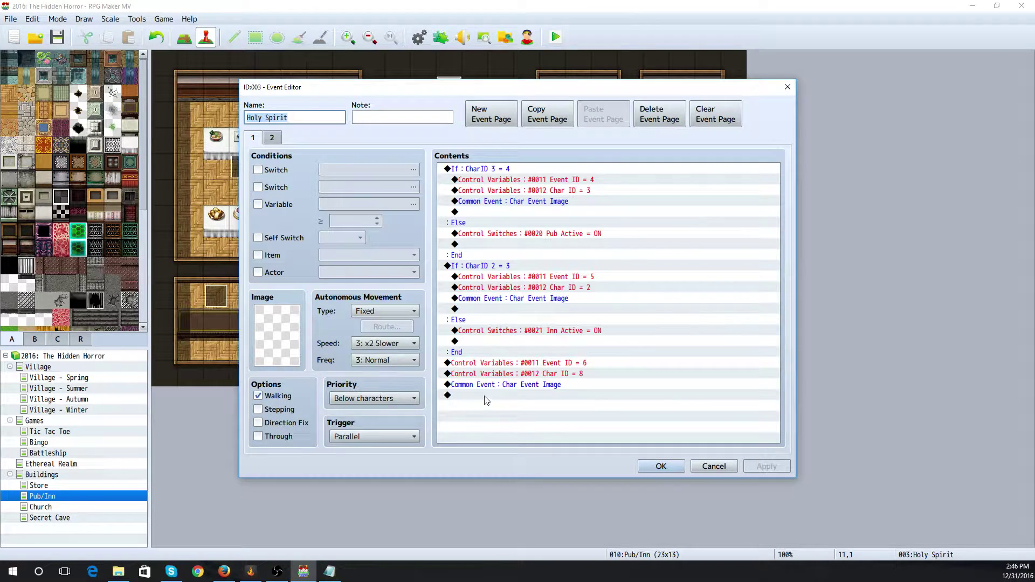
pyautogui.doubleClick(487, 399)
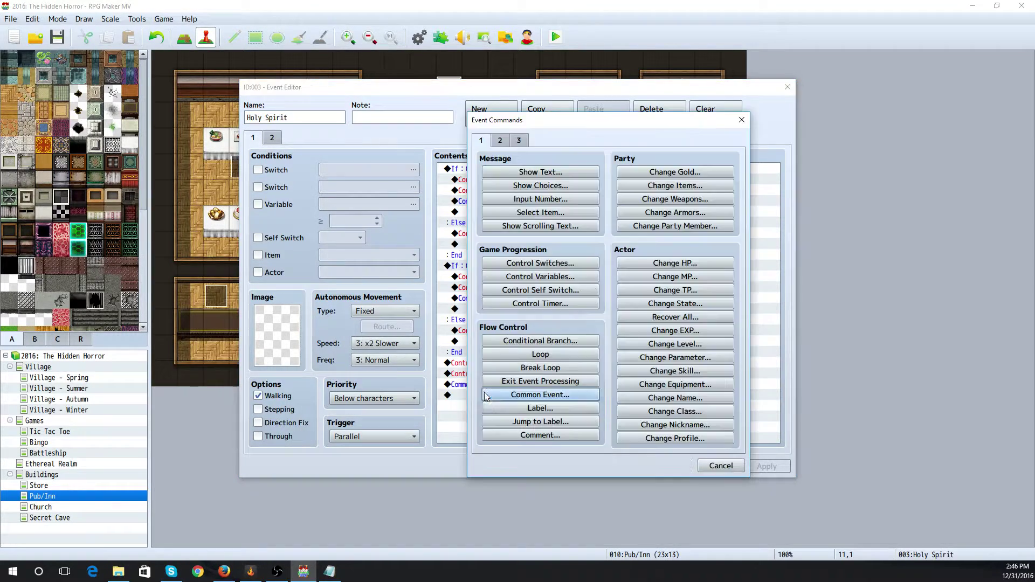
pyautogui.click(541, 276)
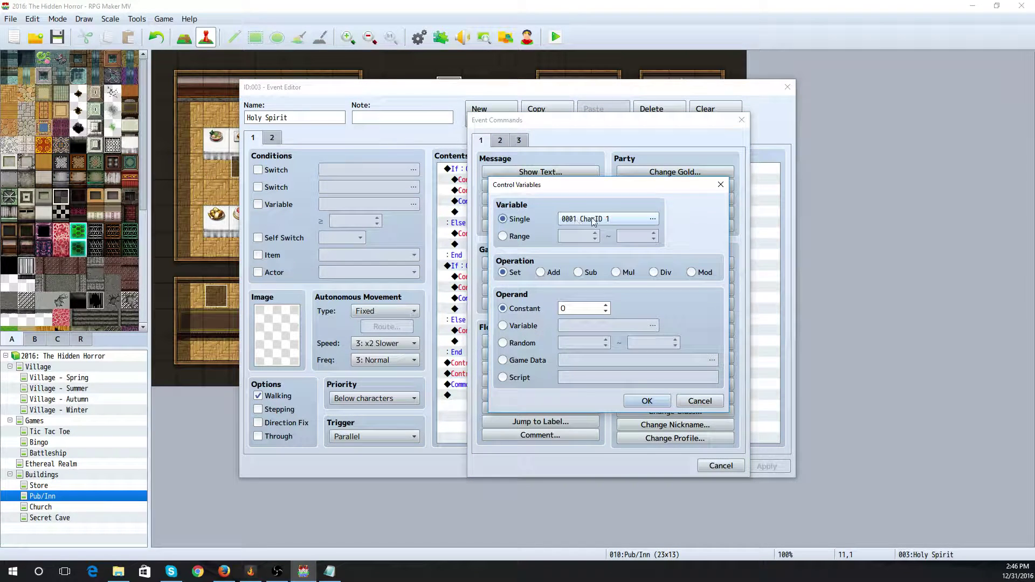
pyautogui.click(653, 218)
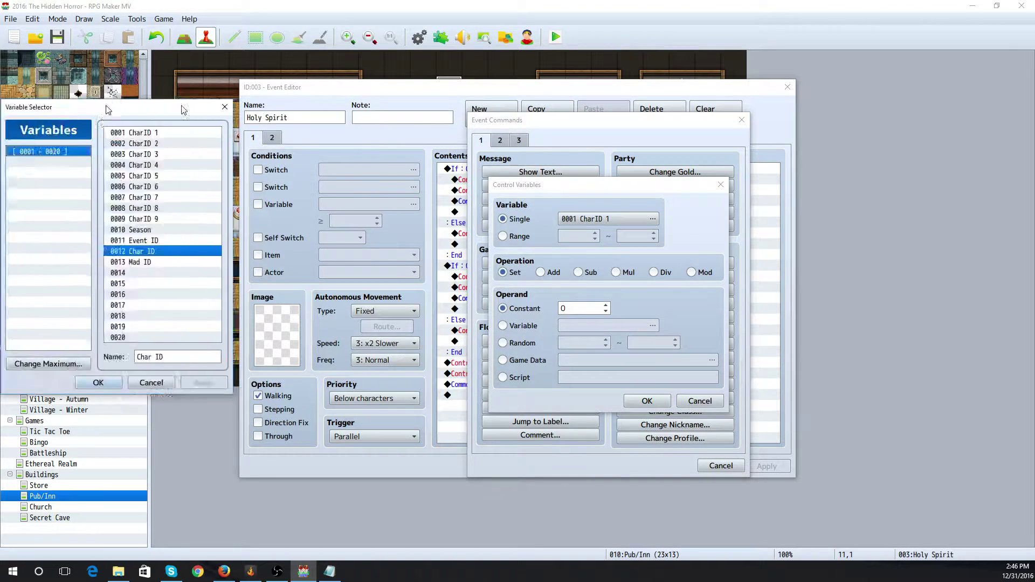
pyautogui.click(476, 248)
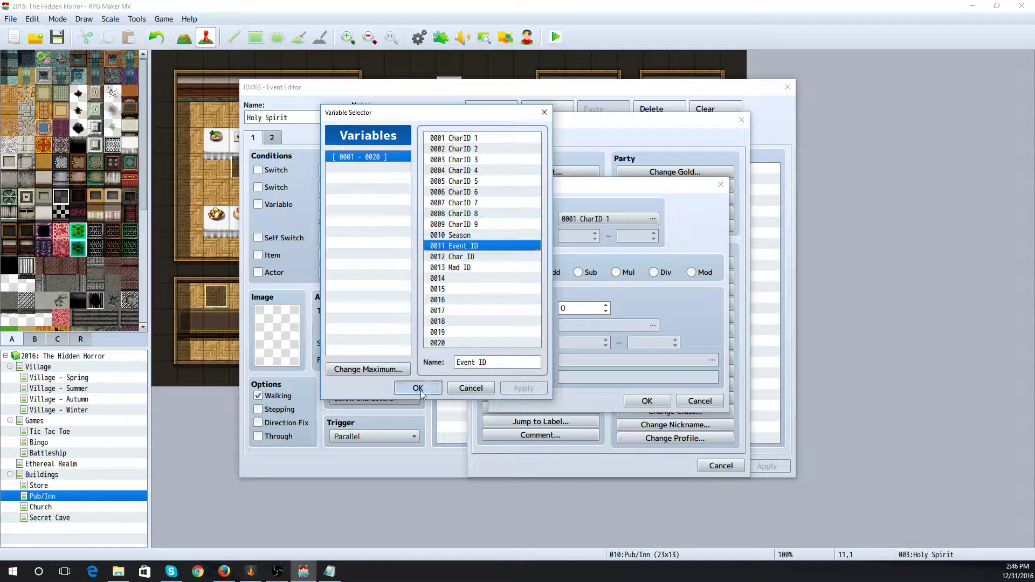
pyautogui.click(418, 388)
pyautogui.doubleClick(576, 307)
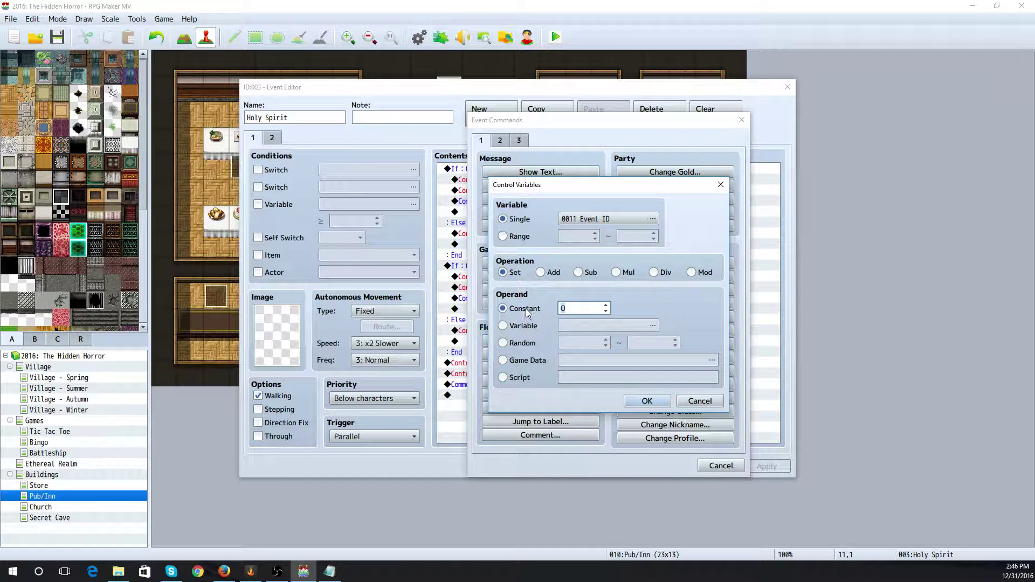
pyautogui.write('7')
pyautogui.click(642, 401)
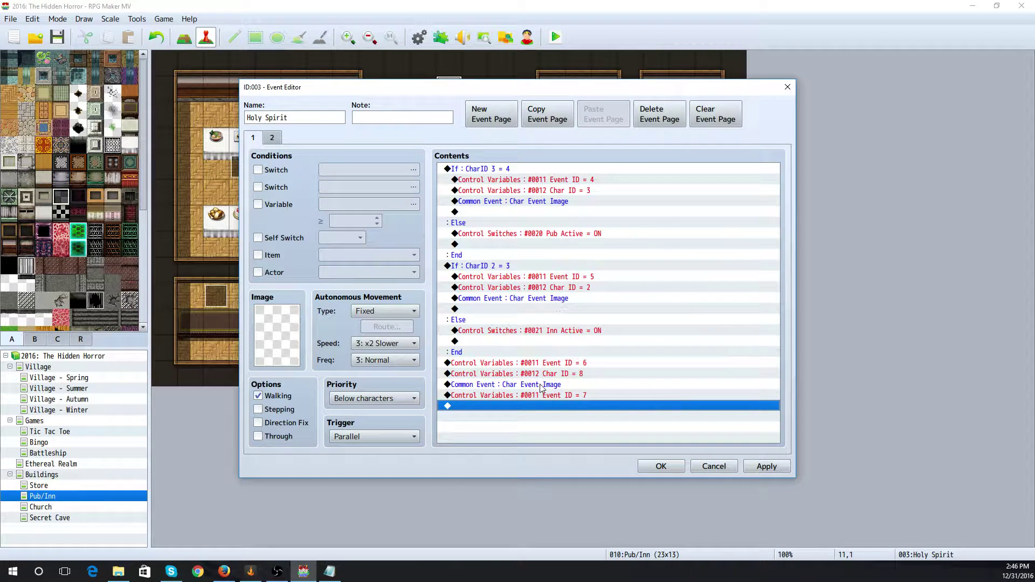
# Add a command after the Event ID = 7 line setting variable 0012 Char ID to the constant 9
pyautogui.doubleClick(542, 405)
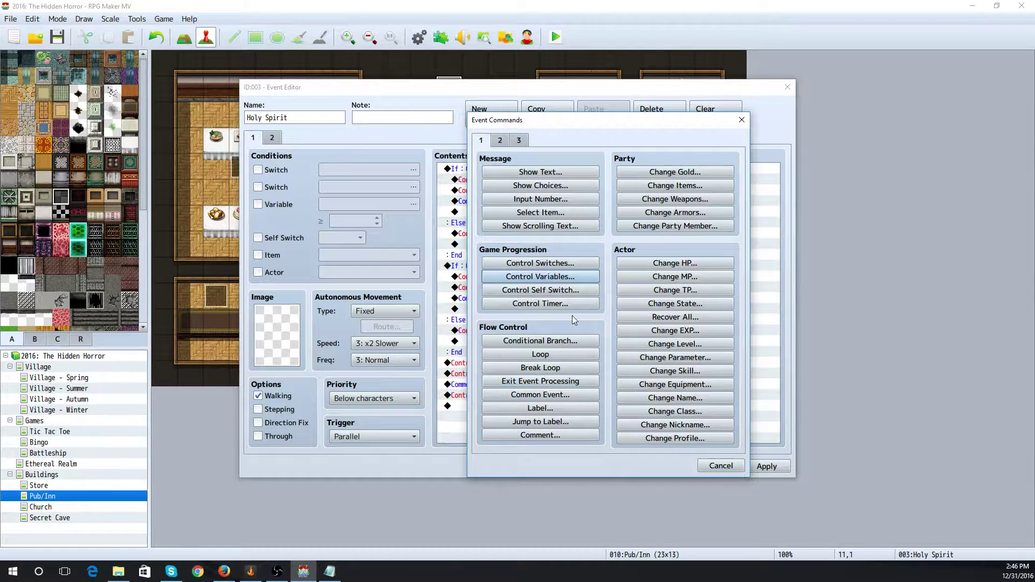
pyautogui.click(566, 277)
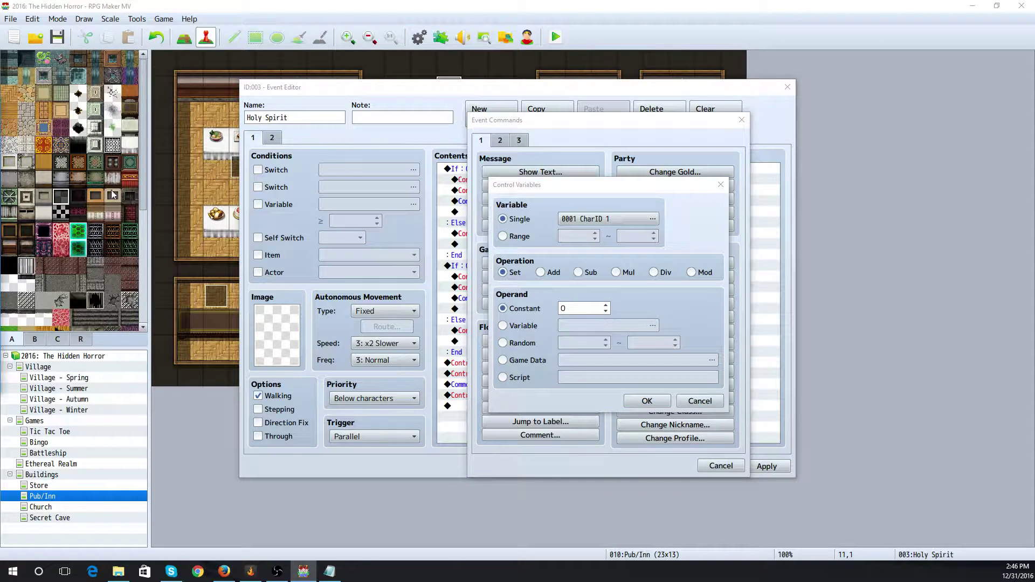
pyautogui.click(653, 219)
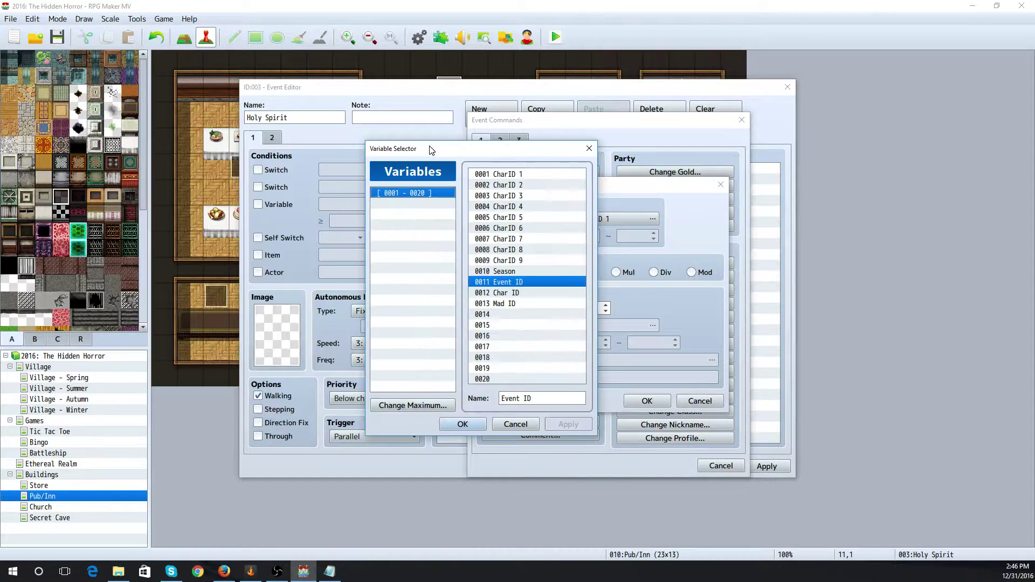
pyautogui.click(515, 293)
pyautogui.click(462, 424)
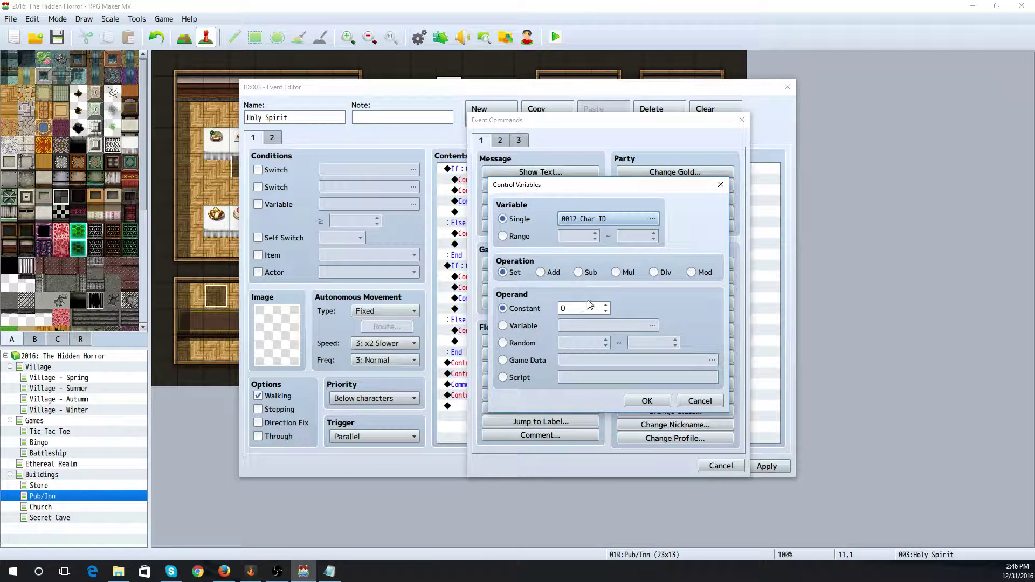
pyautogui.write('9')
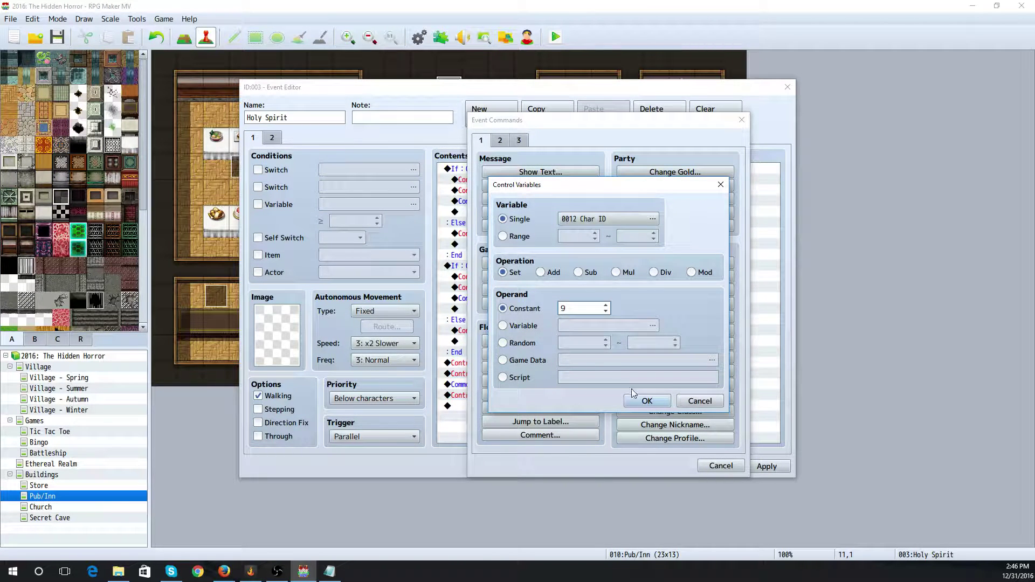
pyautogui.click(646, 400)
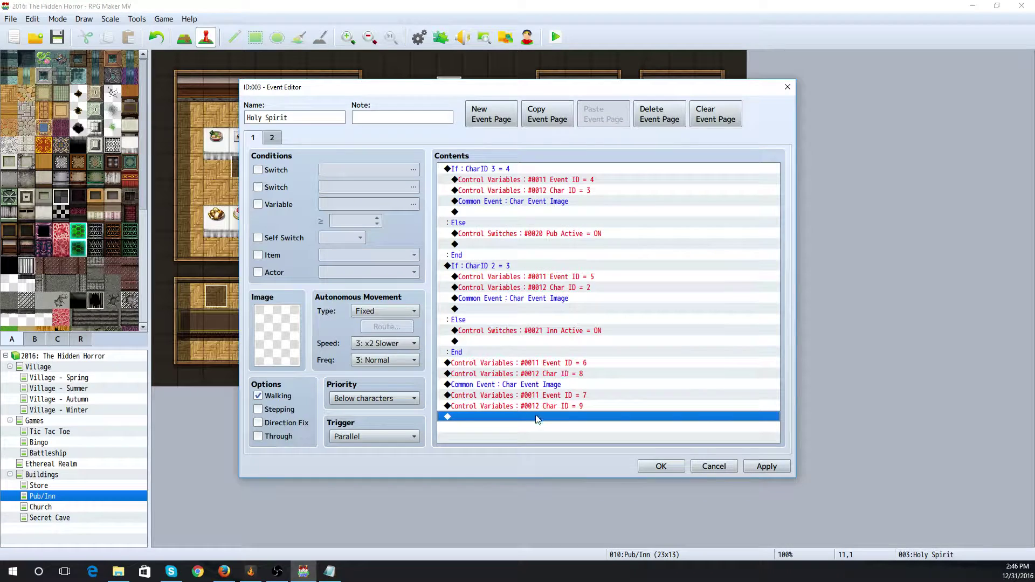
# Call common event 0010 Char Event Image after the Char ID = 9 line and save the Holy Spirit event
pyautogui.doubleClick(536, 416)
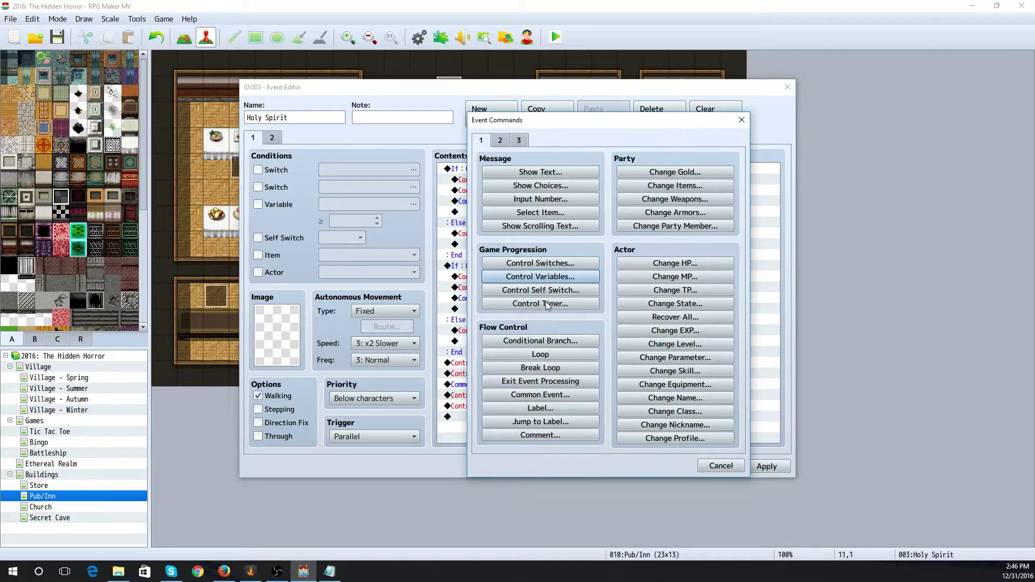
pyautogui.click(562, 402)
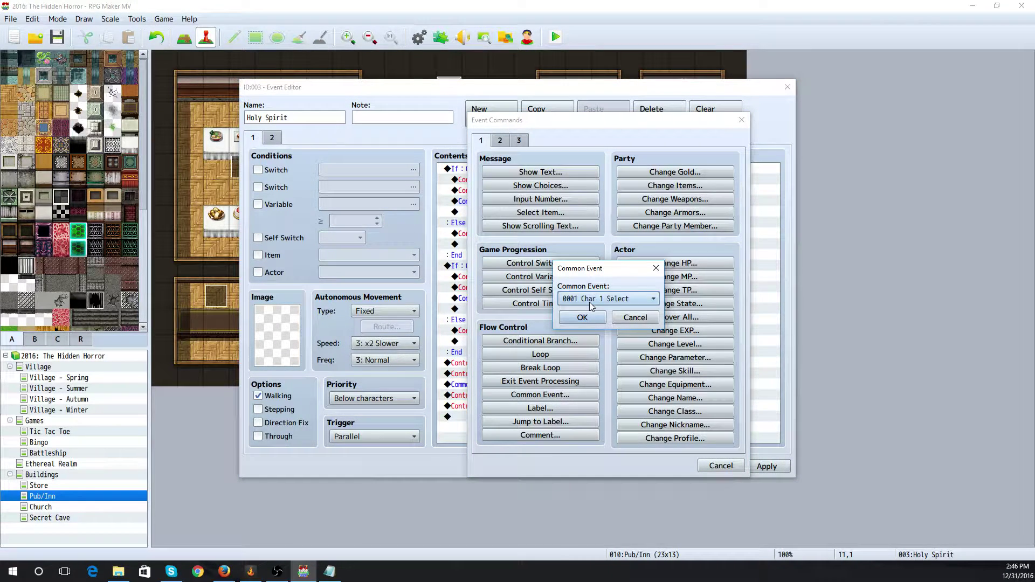
pyautogui.click(592, 299)
pyautogui.click(607, 424)
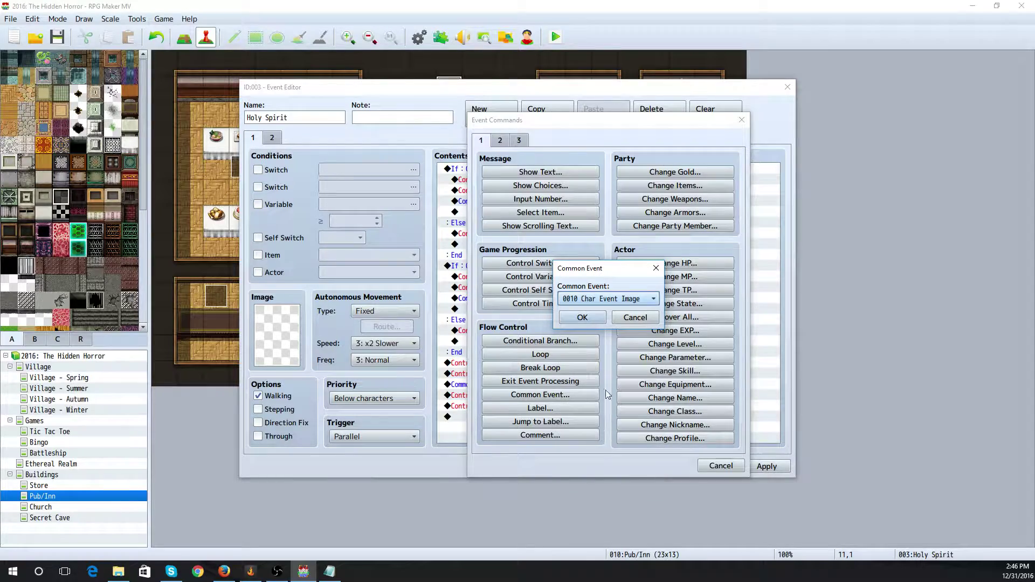
pyautogui.click(583, 321)
pyautogui.click(659, 467)
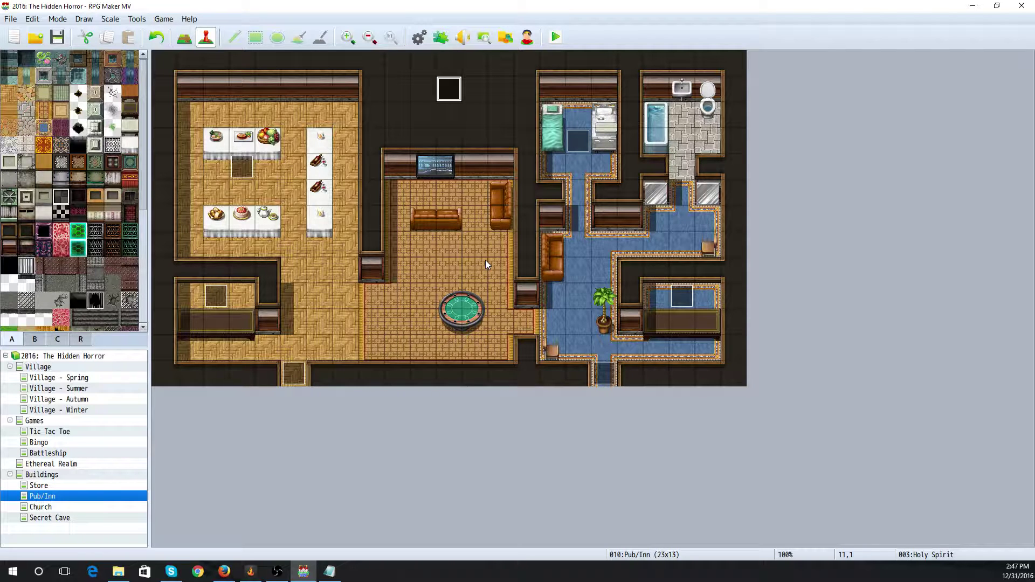
# Open the Priest event on the Church map and delete its "Hi" text command
pyautogui.click(63, 507)
pyautogui.doubleClick(372, 141)
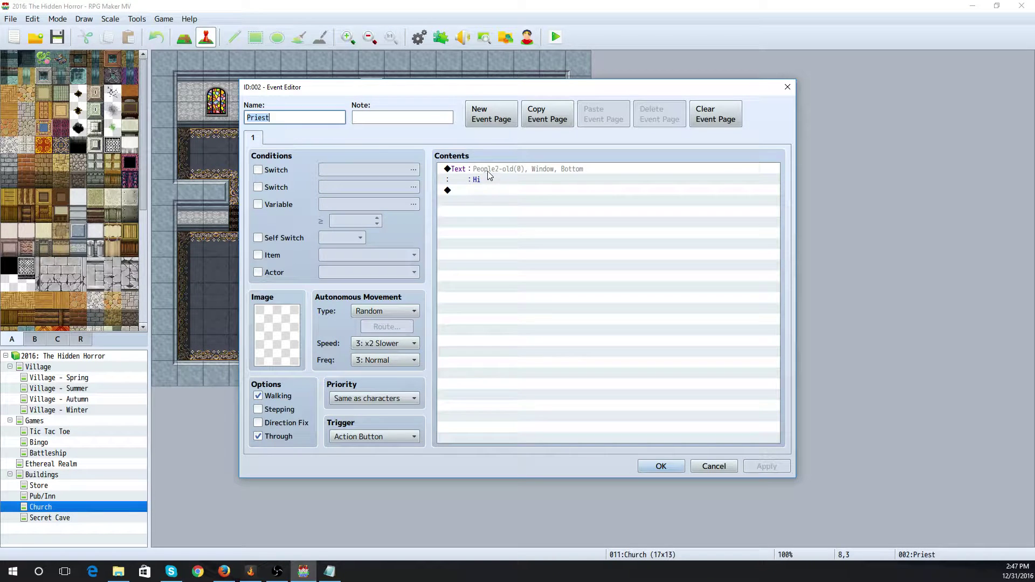
pyautogui.click(488, 171)
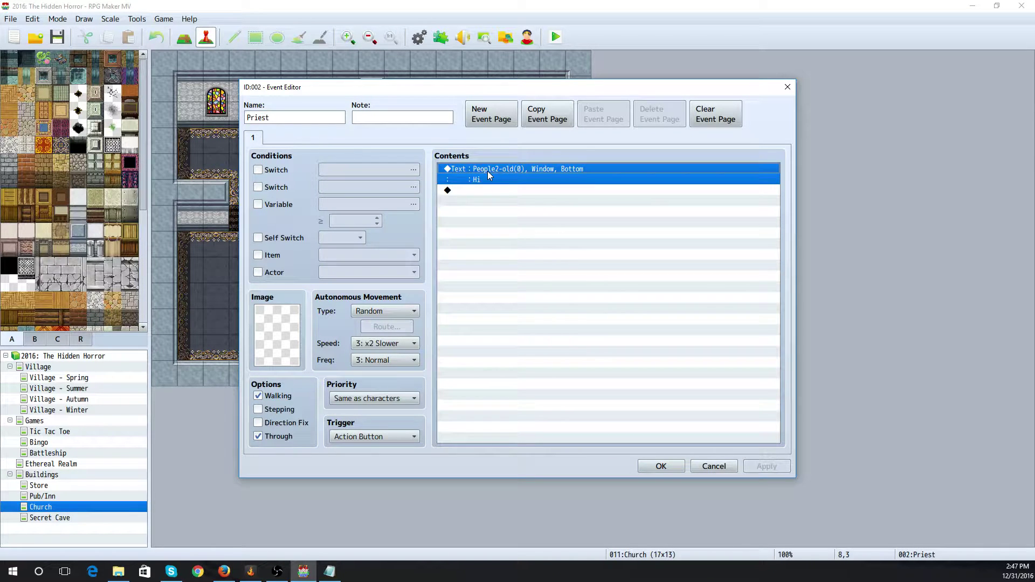
pyautogui.press('Delete')
# Add a command to the Priest event setting variable 0012 Char ID to the constant 1
pyautogui.doubleClick(482, 169)
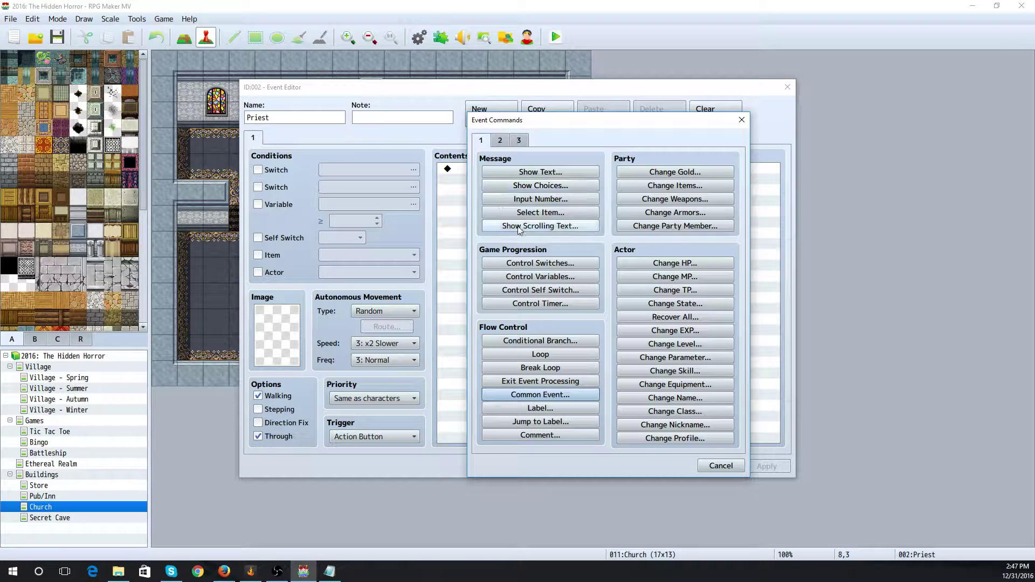
pyautogui.click(542, 278)
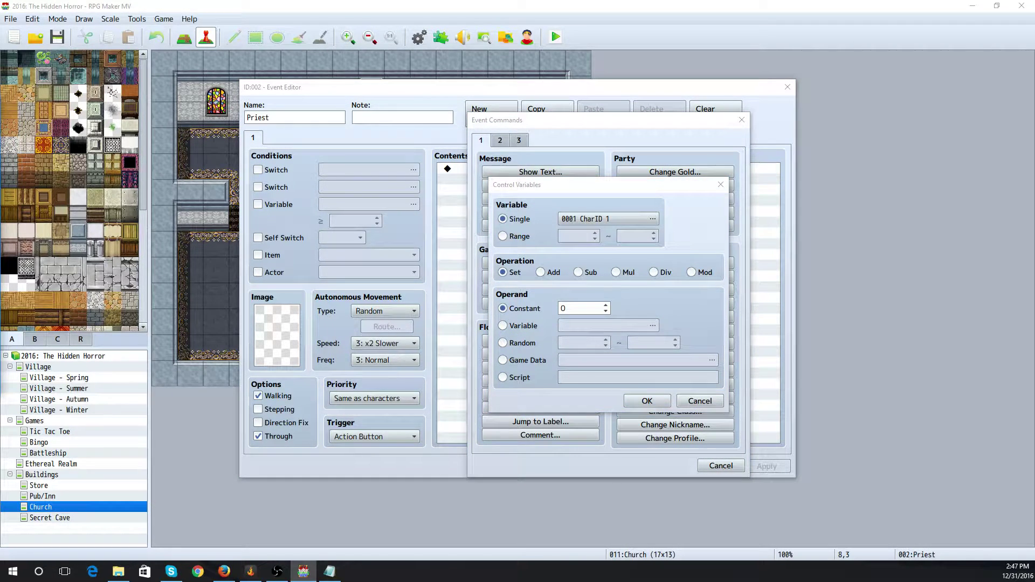
pyautogui.click(652, 219)
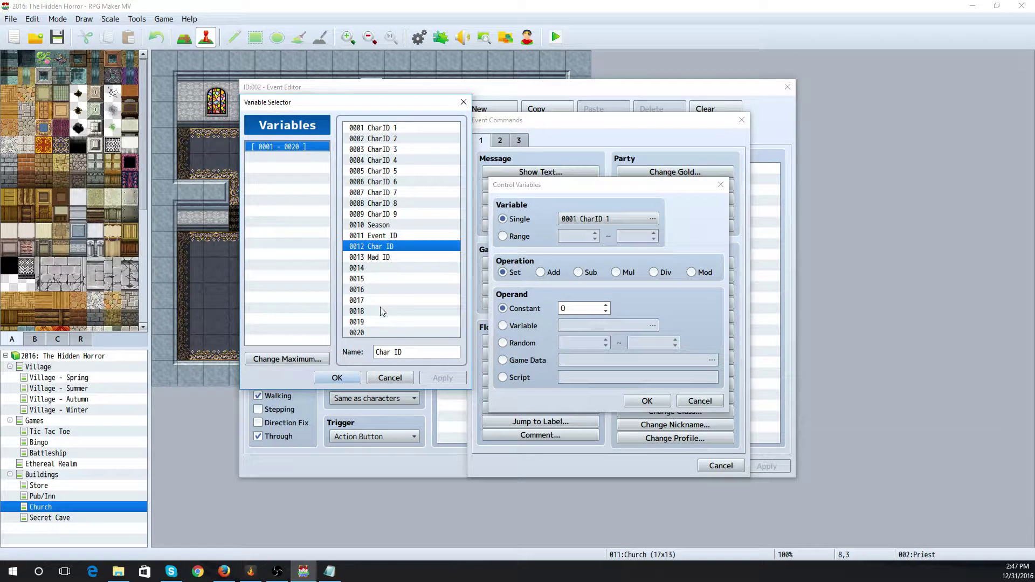
pyautogui.click(337, 377)
pyautogui.click(576, 309)
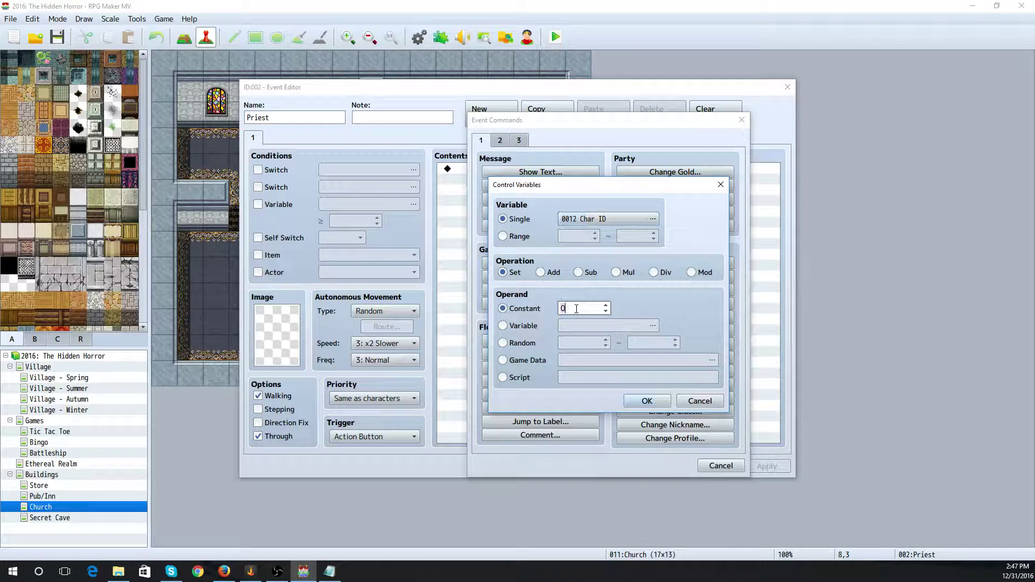
pyautogui.write('1')
pyautogui.click(647, 401)
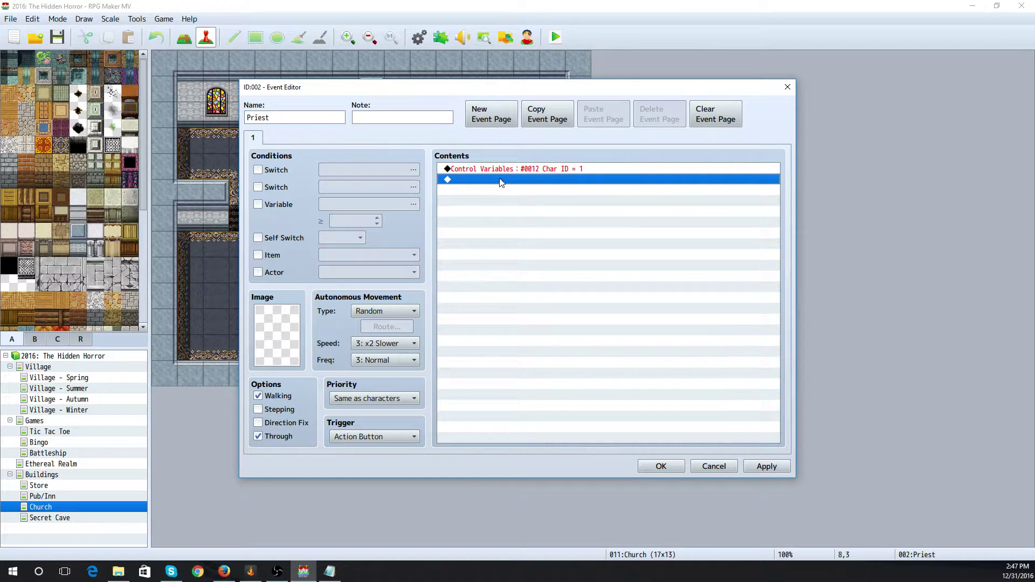
# Add a conditional branch after the Char ID = 1 line for switch 0010 CharID 1 Mad being ON, with an else branch
pyautogui.doubleClick(495, 185)
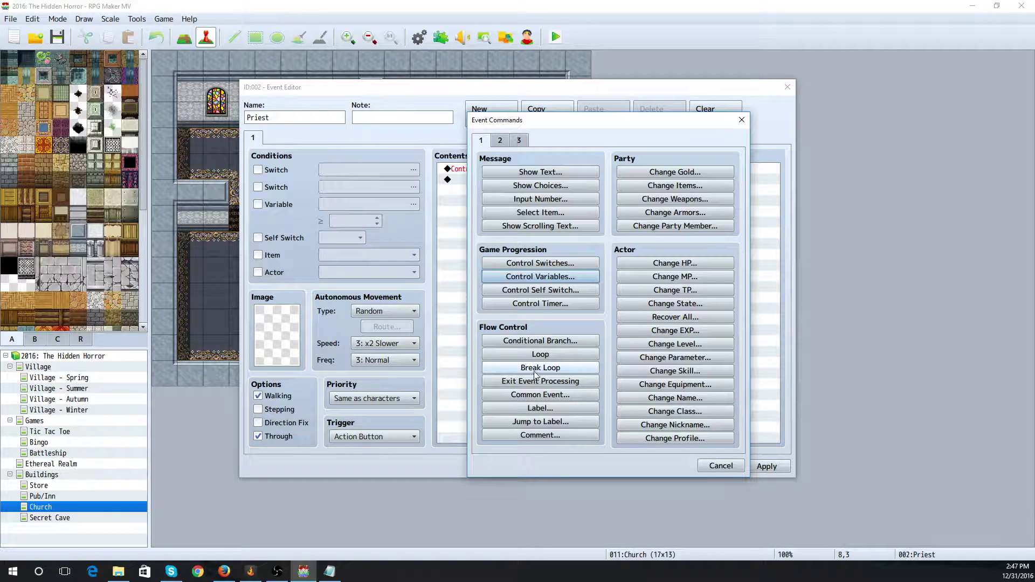
pyautogui.click(538, 341)
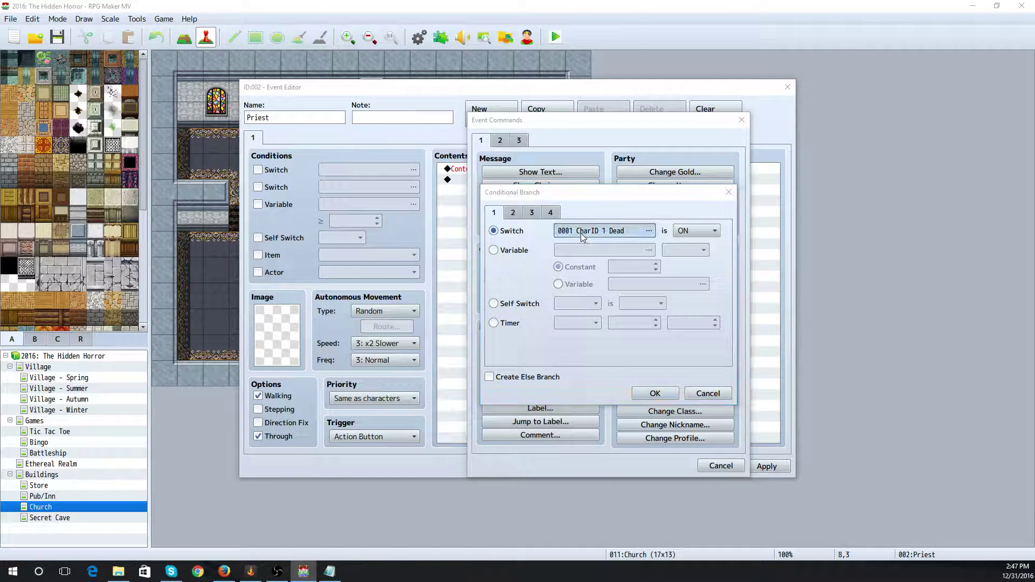
pyautogui.moveTo(0, 111); pyautogui.dragTo(309, 61)
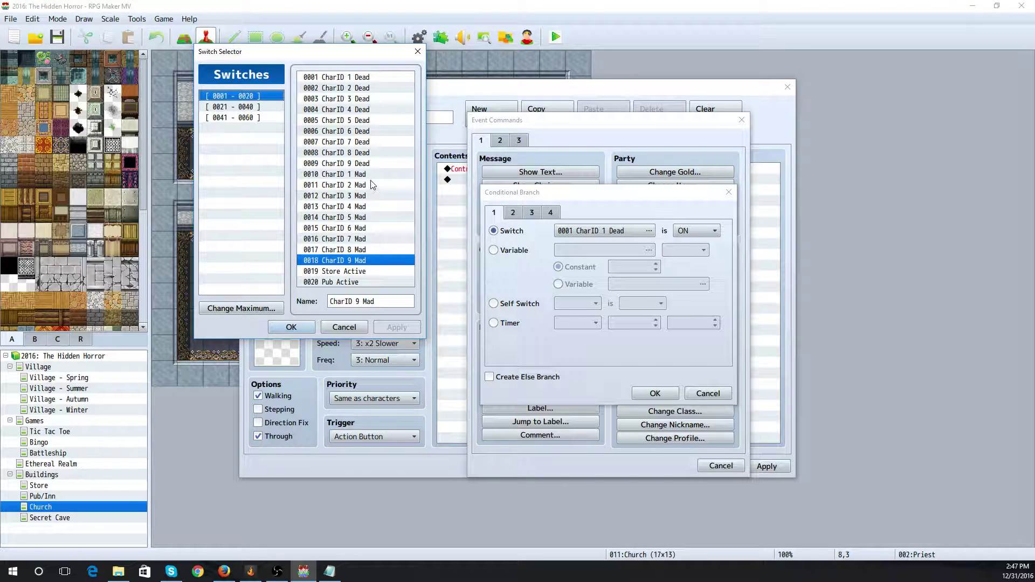
pyautogui.click(360, 174)
pyautogui.click(291, 327)
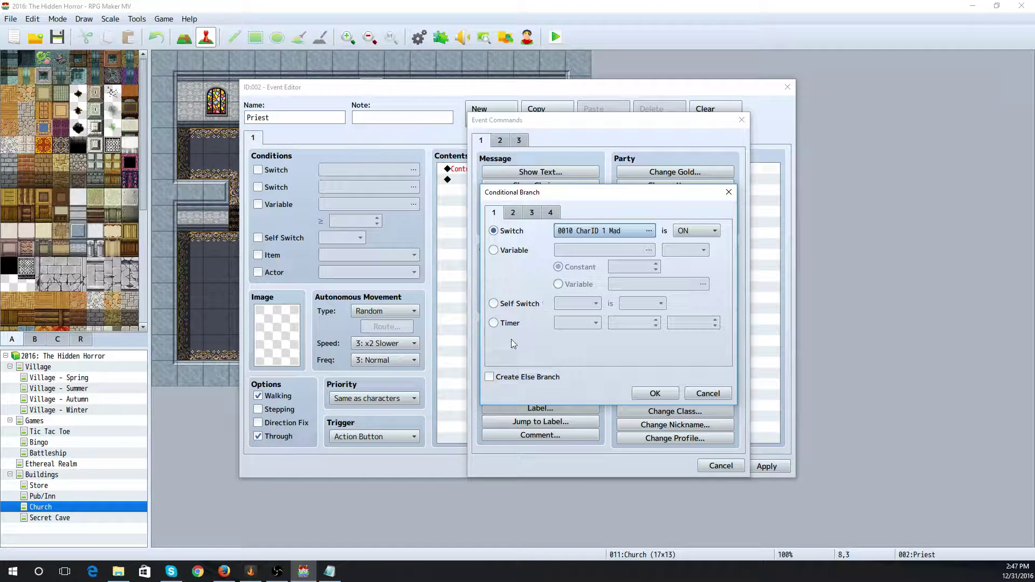
pyautogui.click(490, 376)
pyautogui.click(655, 393)
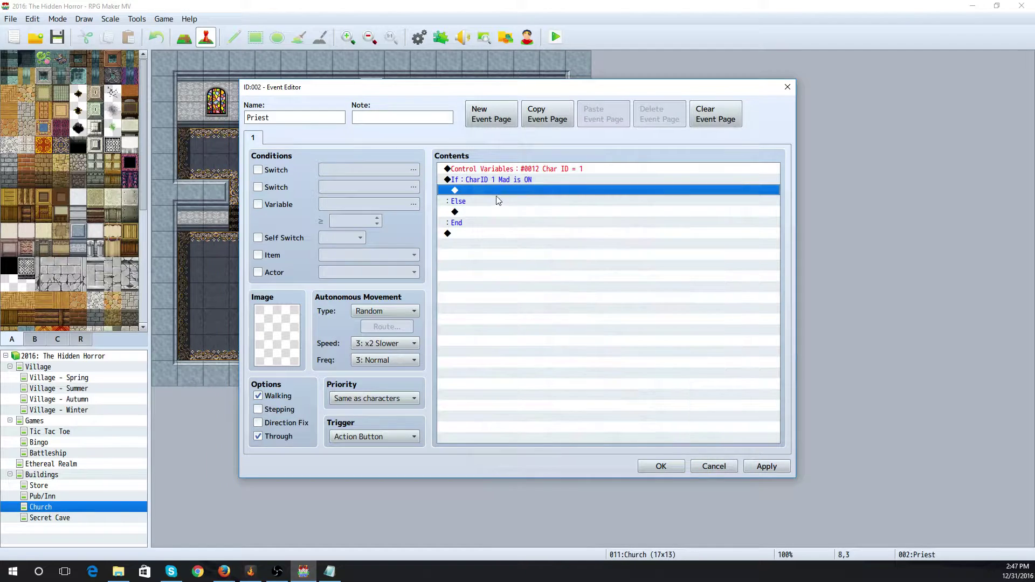
# Call common event 0012 Char Mad Speak inside the CharID 1 Mad is ON branch
pyautogui.doubleClick(495, 192)
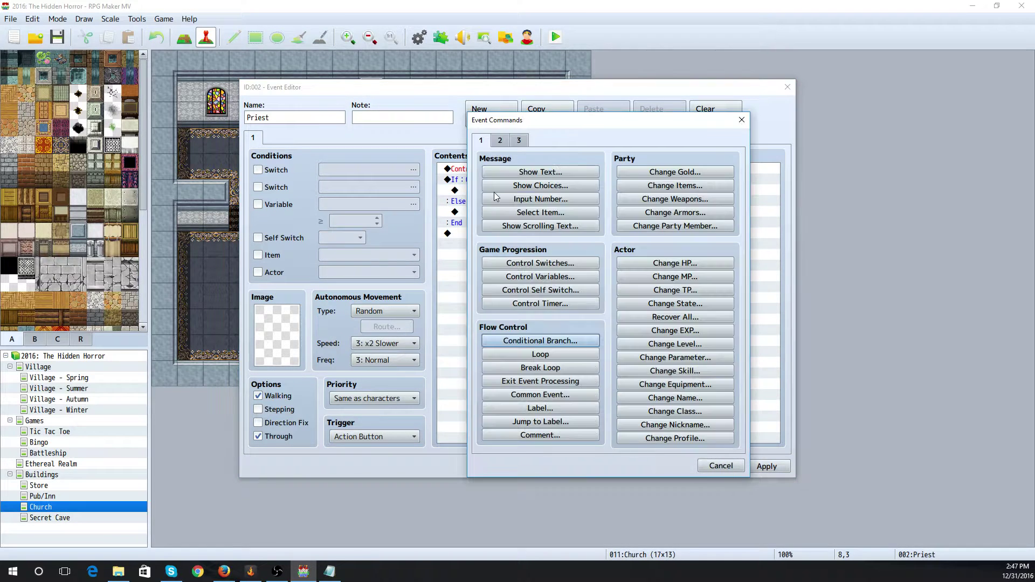
pyautogui.click(550, 395)
pyautogui.click(594, 299)
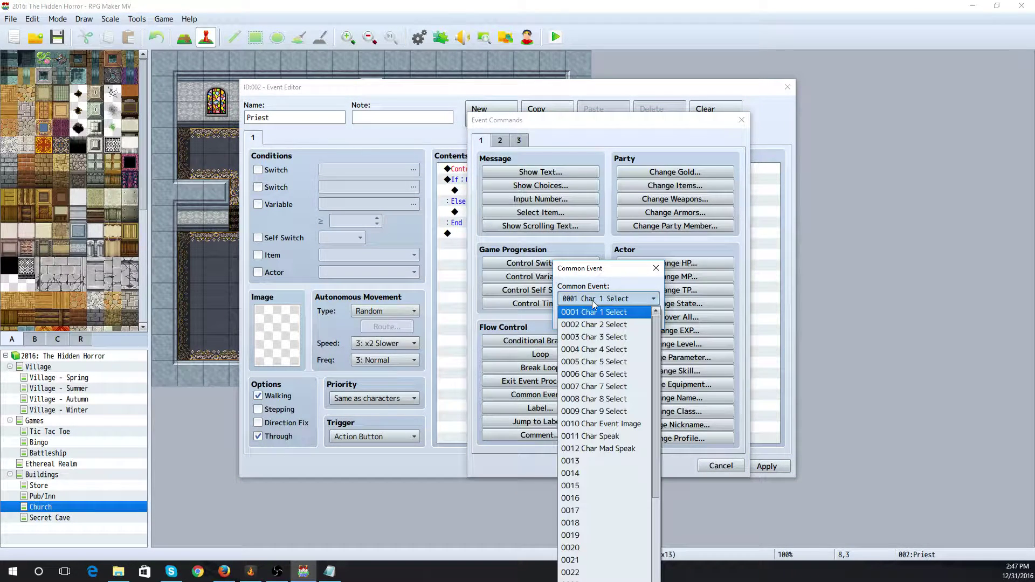
pyautogui.click(627, 451)
pyautogui.click(595, 320)
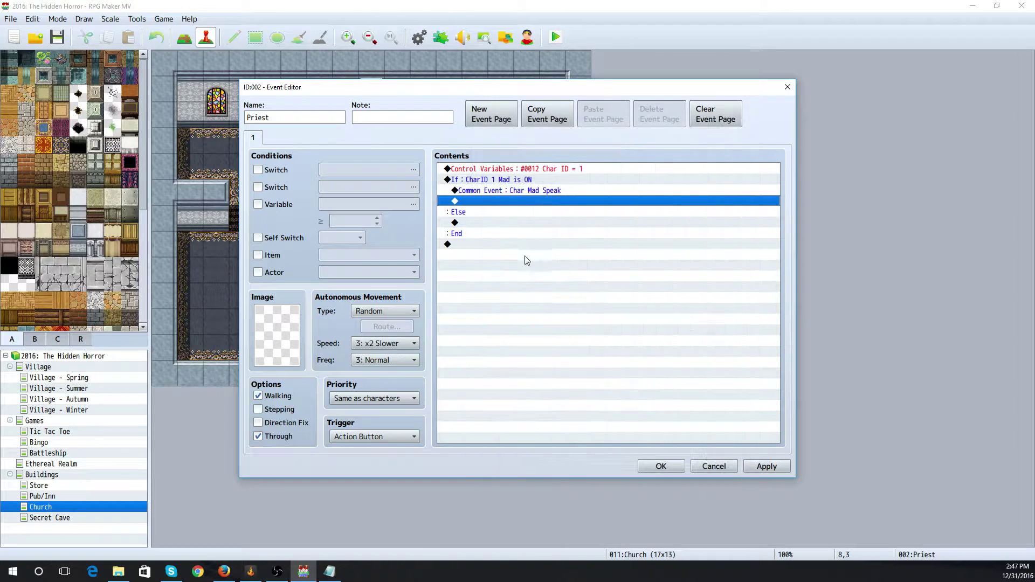
# Call common event 0011 Char Speak in the Else branch and save the Priest event
pyautogui.click(510, 223)
pyautogui.doubleClick(509, 223)
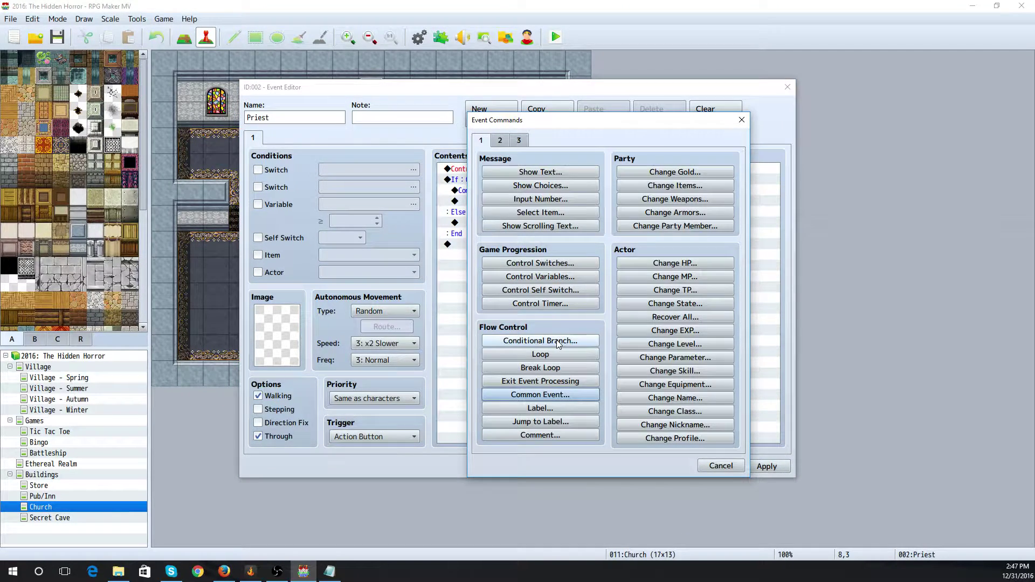
pyautogui.click(555, 395)
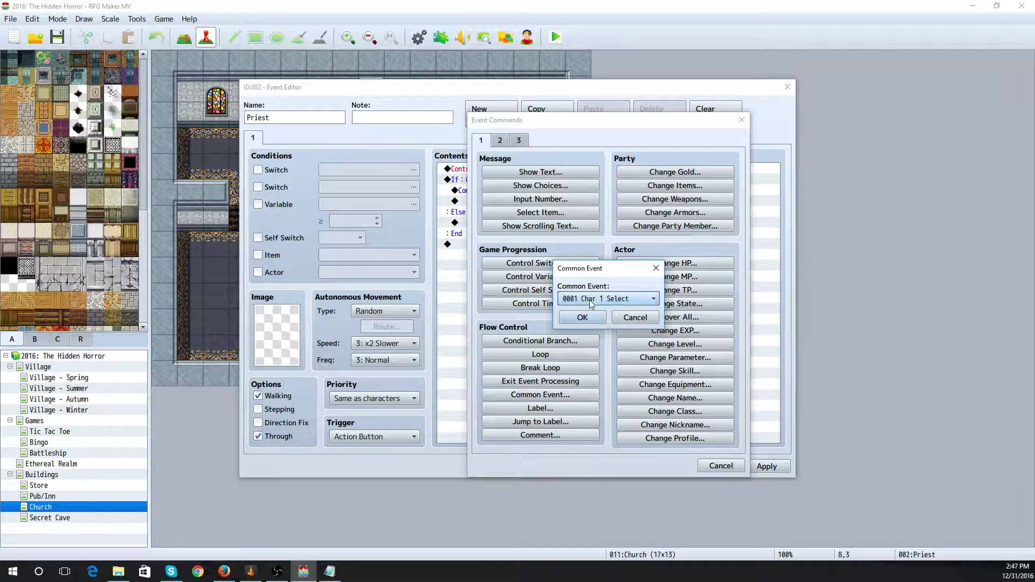
pyautogui.click(600, 300)
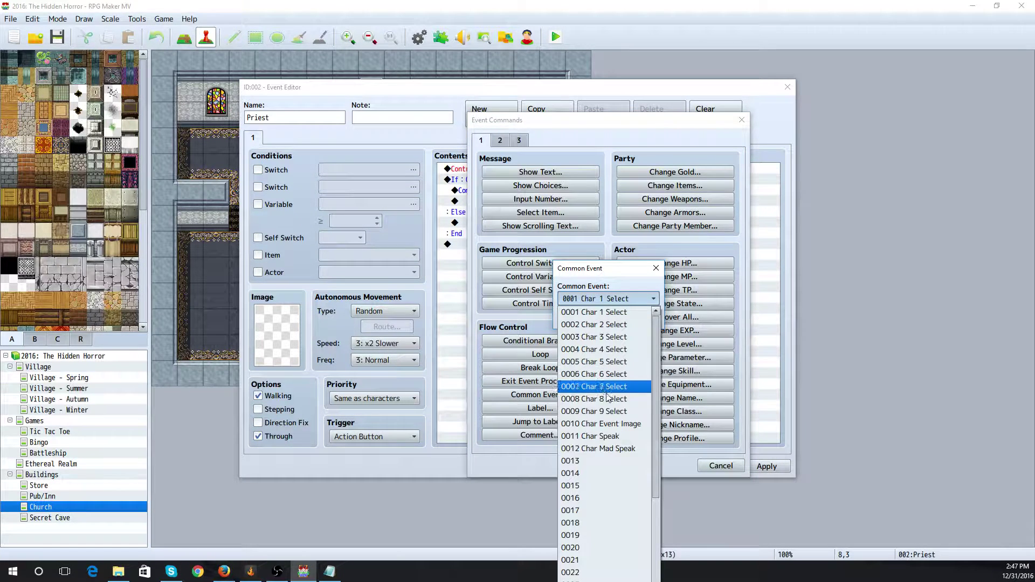
pyautogui.click(623, 440)
pyautogui.click(582, 318)
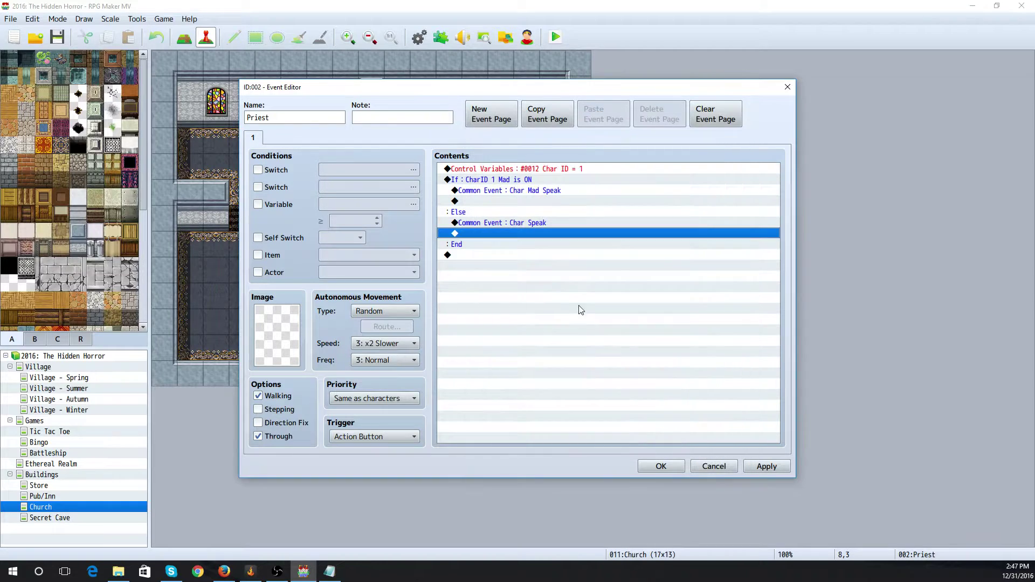
pyautogui.click(658, 469)
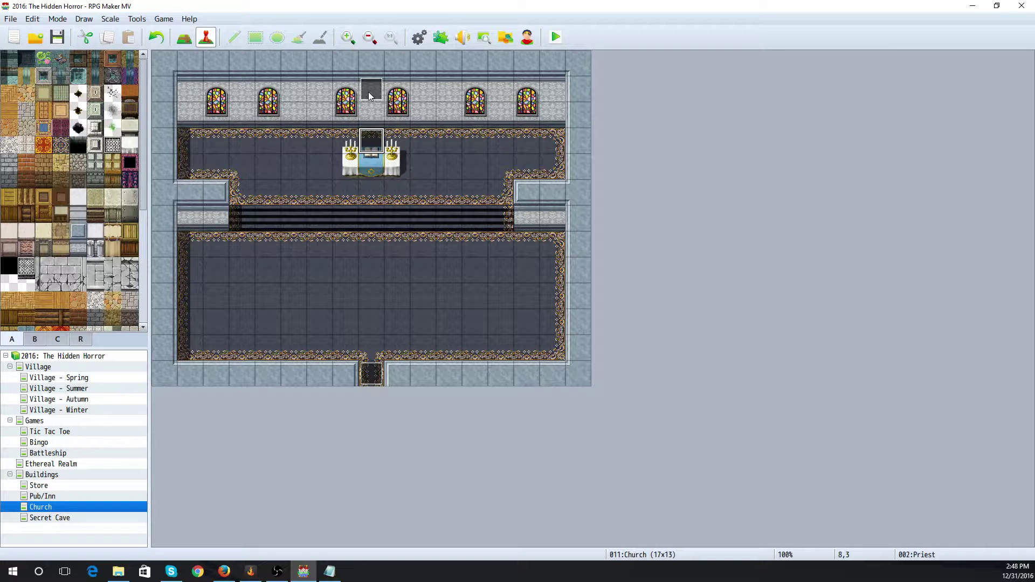
# Delete the Priest movement route and the self switch A command from the Church map's Holy Spirit event
pyautogui.doubleClick(369, 95)
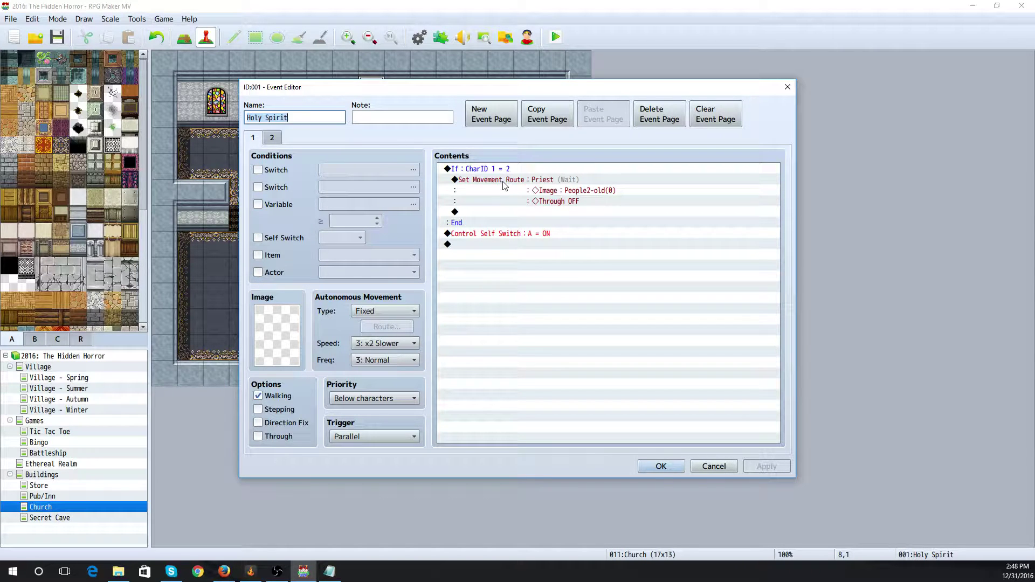
pyautogui.click(472, 168)
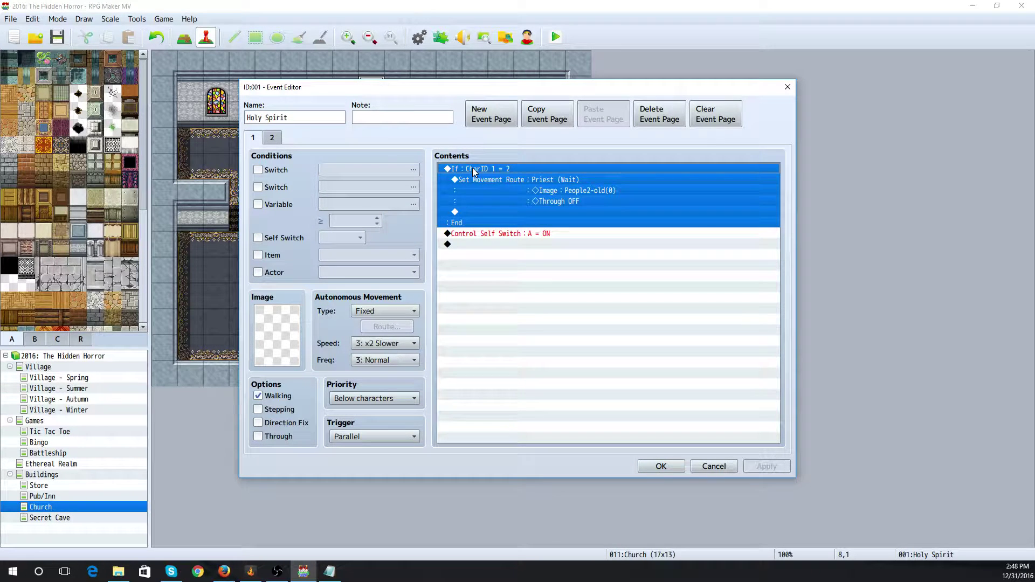
pyautogui.click(507, 180)
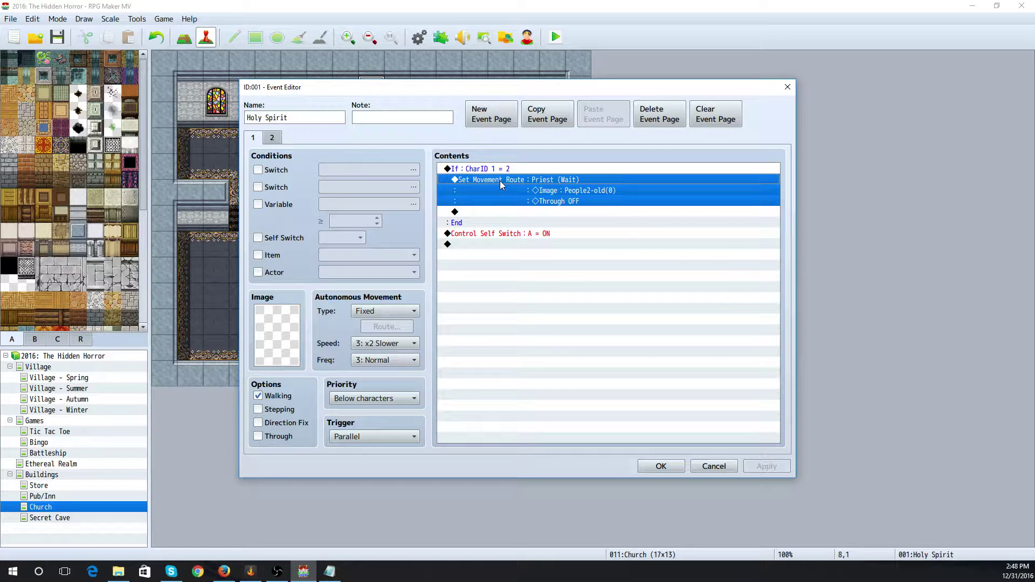
pyautogui.press('Delete')
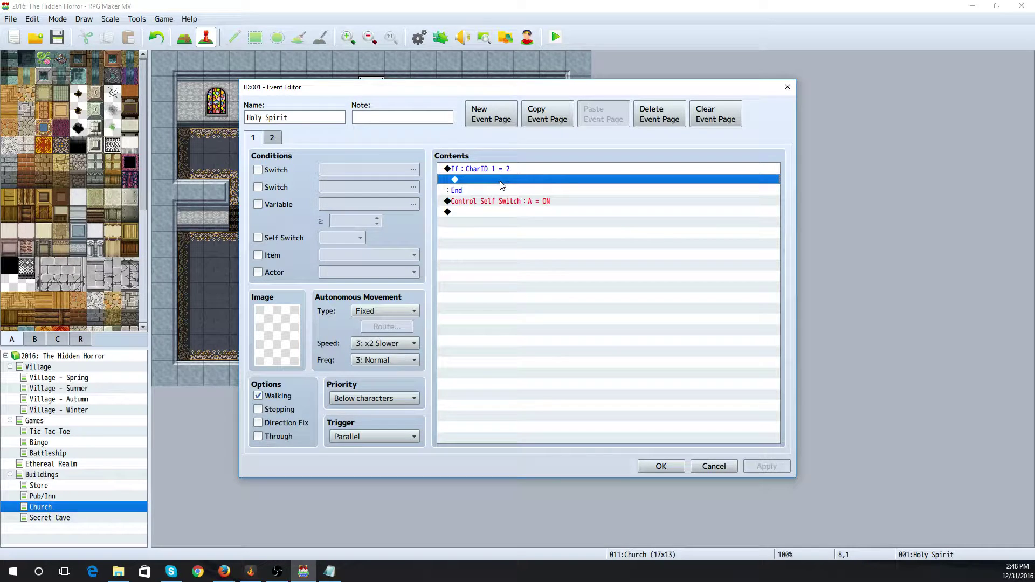
pyautogui.click(513, 205)
pyautogui.press('Delete')
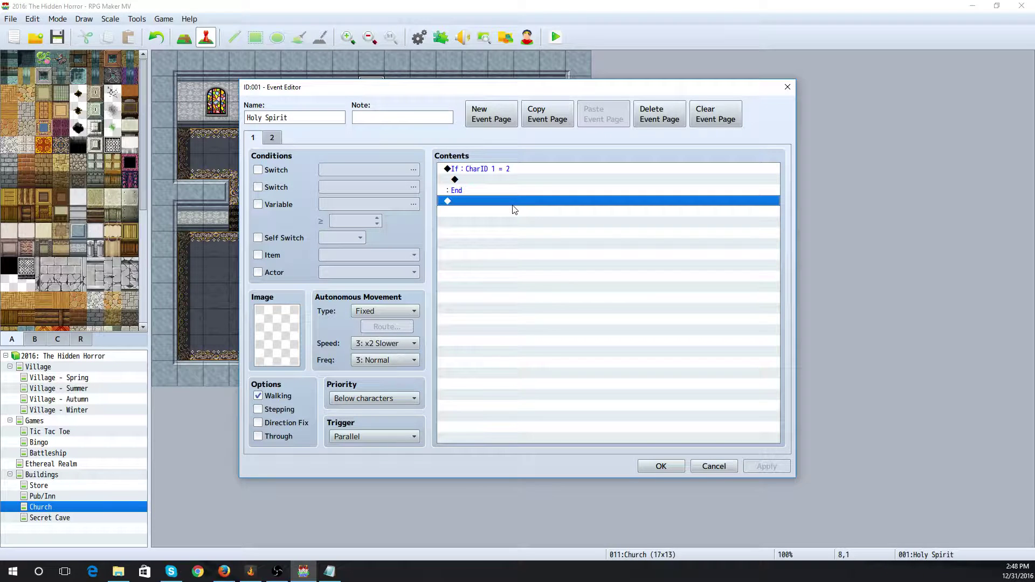
# Save the Holy Spirit event and check the Priest event's ID and commands without changing them
pyautogui.click(505, 181)
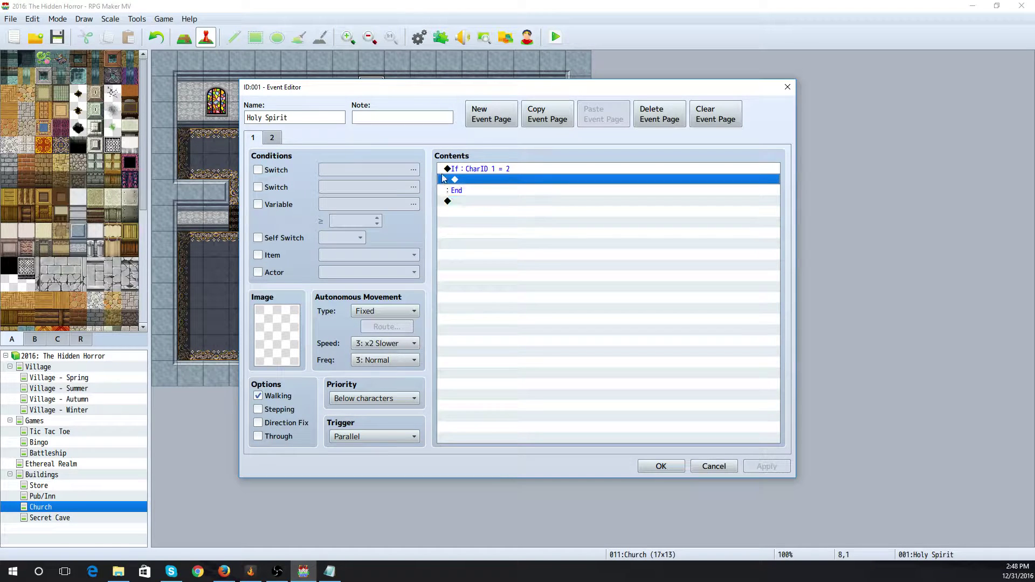
pyautogui.doubleClick(494, 183)
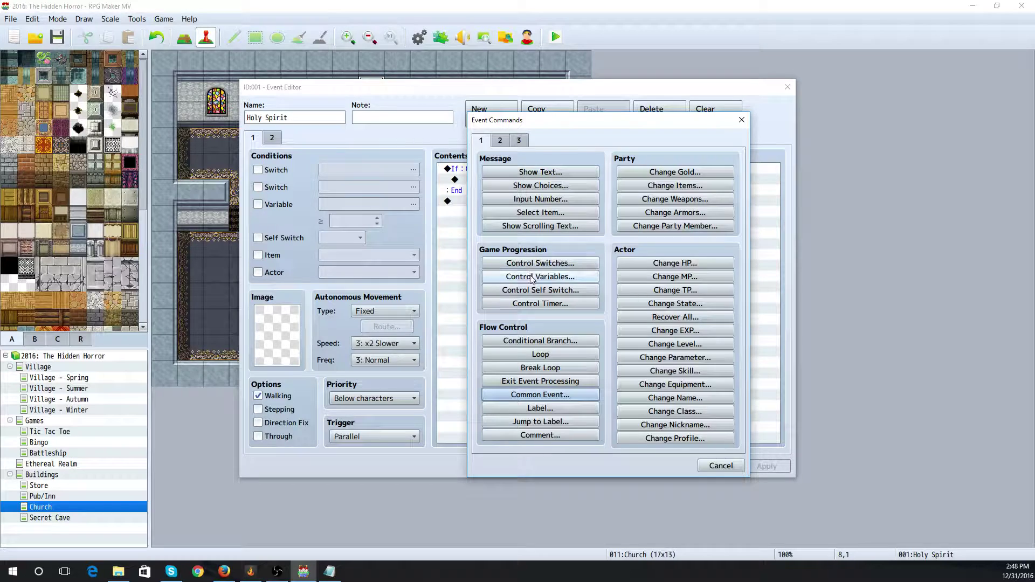
pyautogui.click(720, 466)
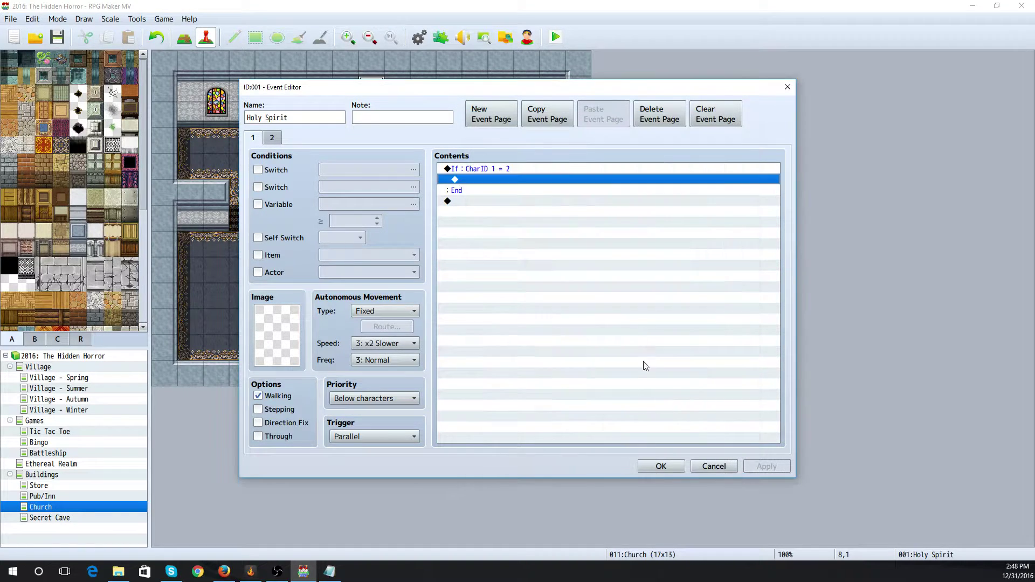
pyautogui.click(677, 465)
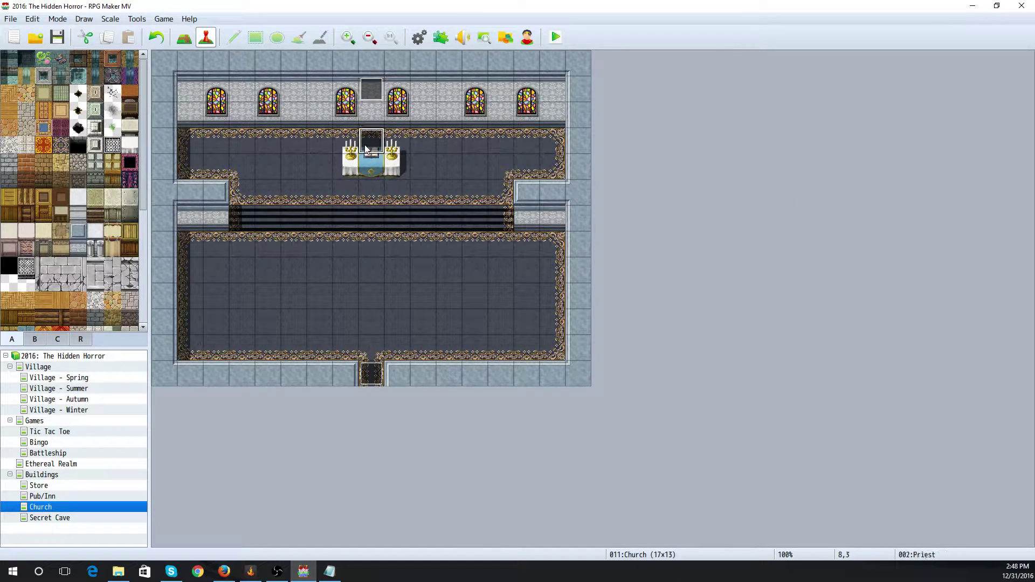
pyautogui.doubleClick(366, 150)
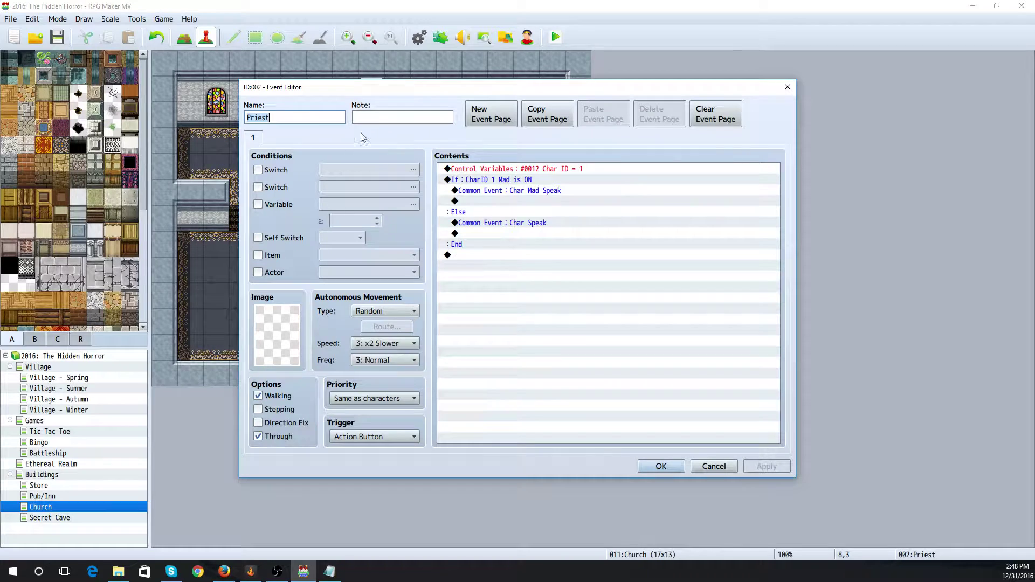
pyautogui.click(723, 466)
# In the Holy Spirit event's CharID 1 = 2 branch, set variable 0011 Event ID to the constant 2
pyautogui.doubleClick(374, 100)
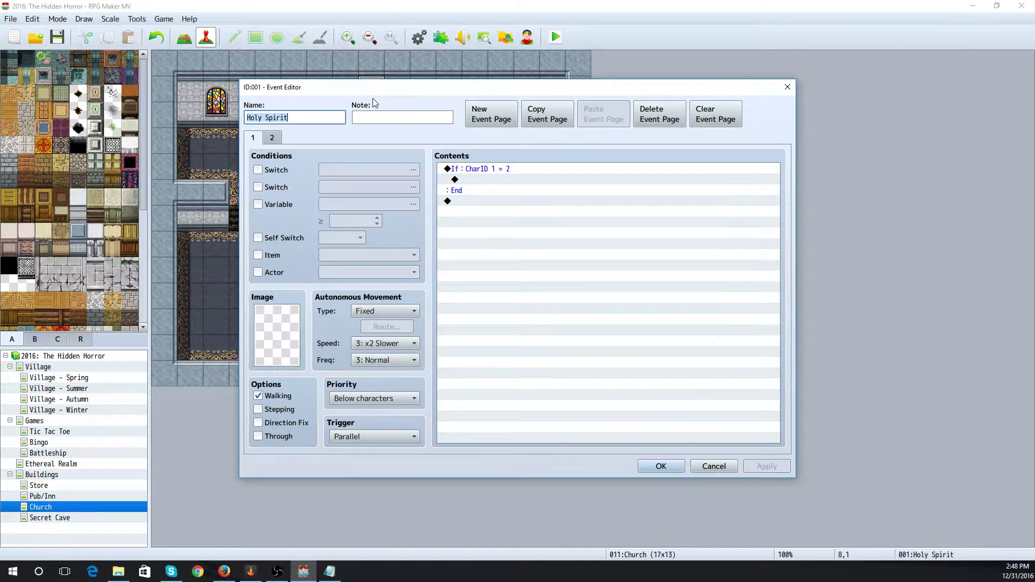
pyautogui.doubleClick(480, 182)
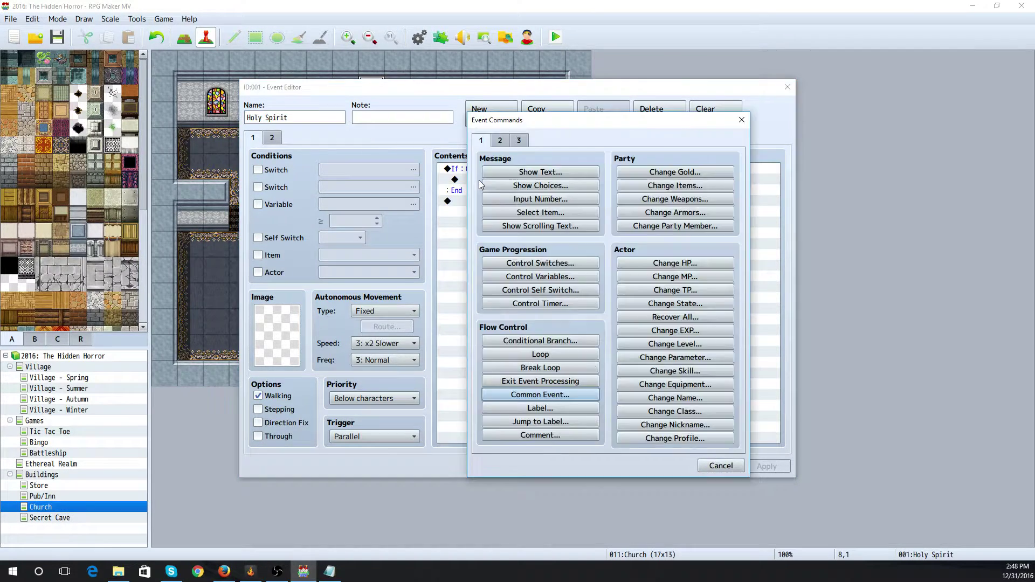
pyautogui.click(525, 279)
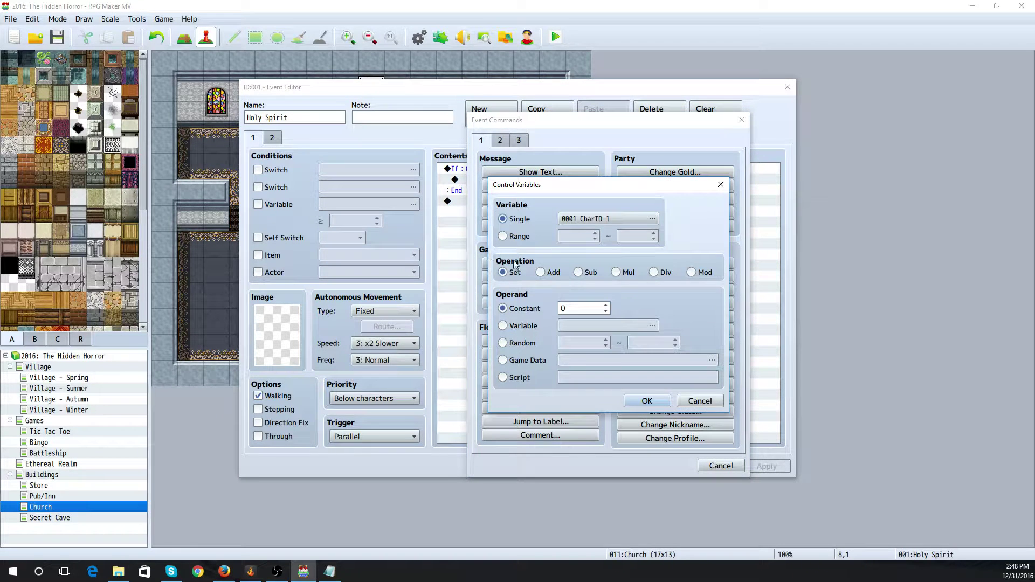
pyautogui.click(580, 222)
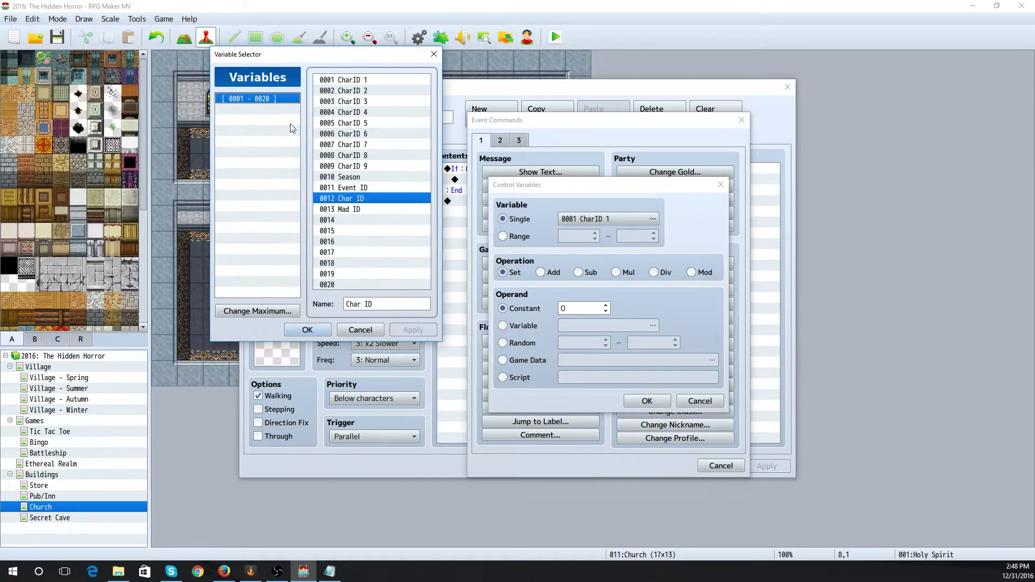
pyautogui.click(339, 189)
pyautogui.click(307, 330)
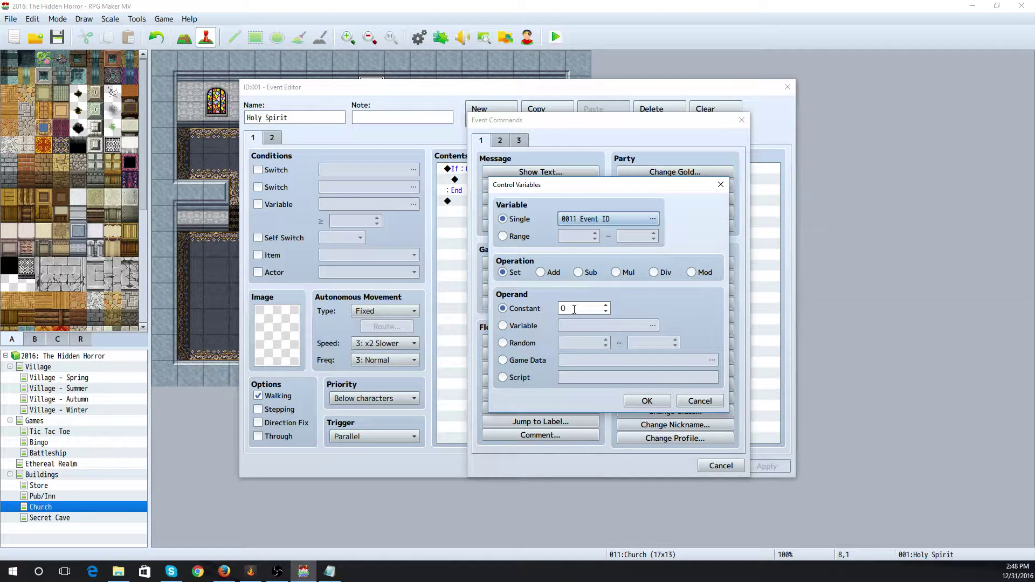
pyautogui.click(646, 403)
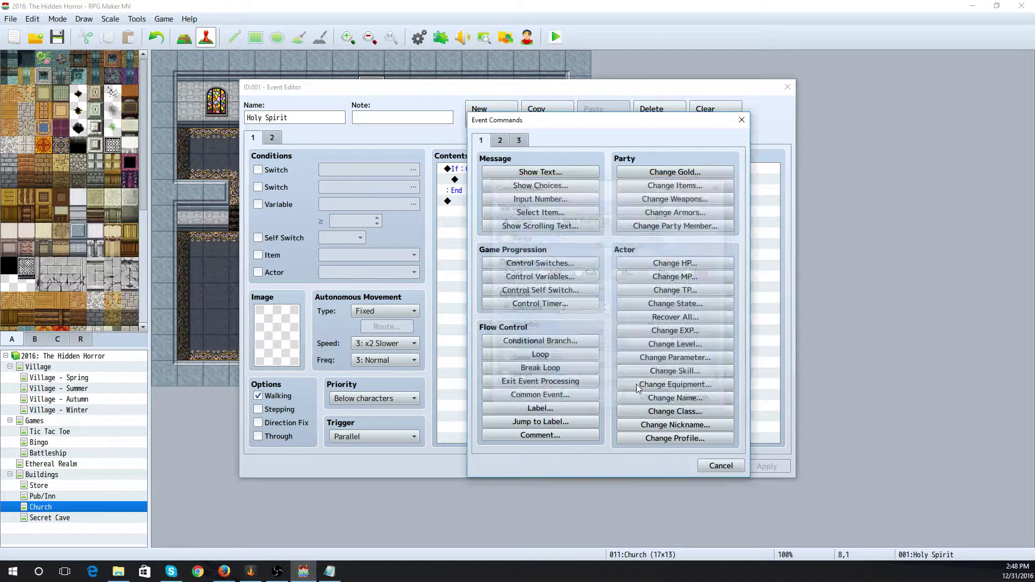
# Set variable 0012 Char ID to the constant 1 below the Event ID line in the same branch
pyautogui.doubleClick(477, 192)
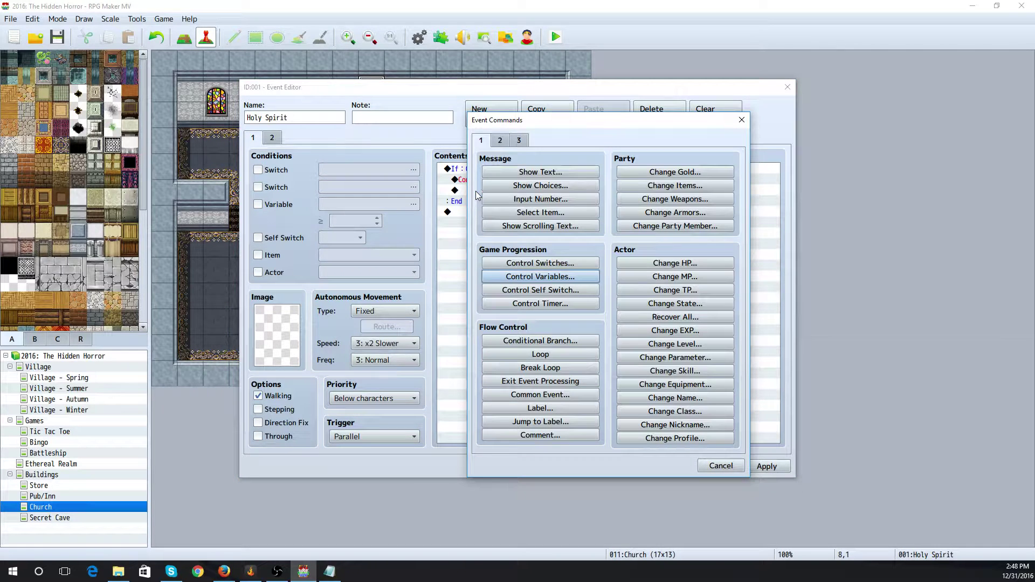
pyautogui.click(533, 277)
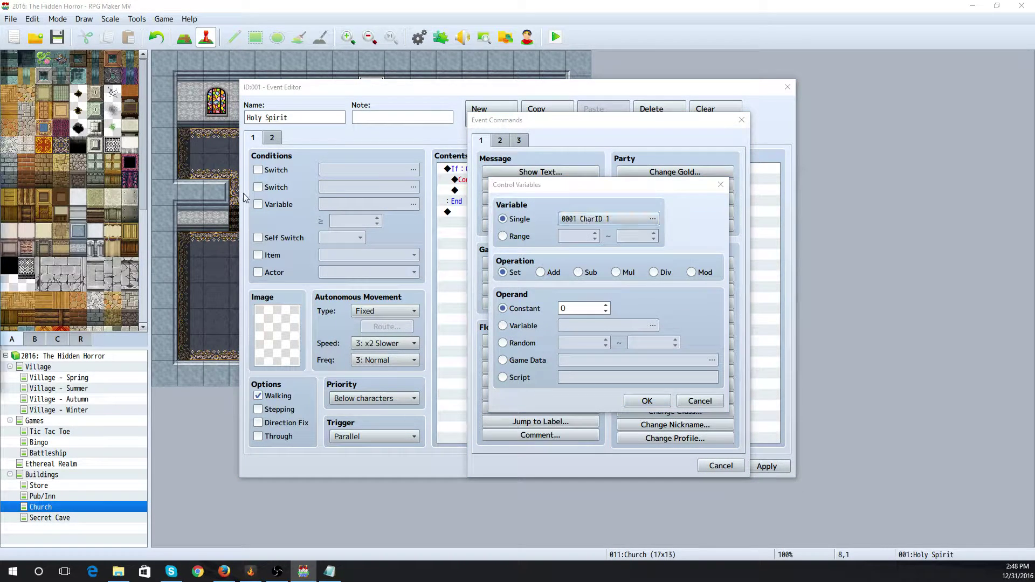
pyautogui.moveTo(0, 105); pyautogui.dragTo(352, 92)
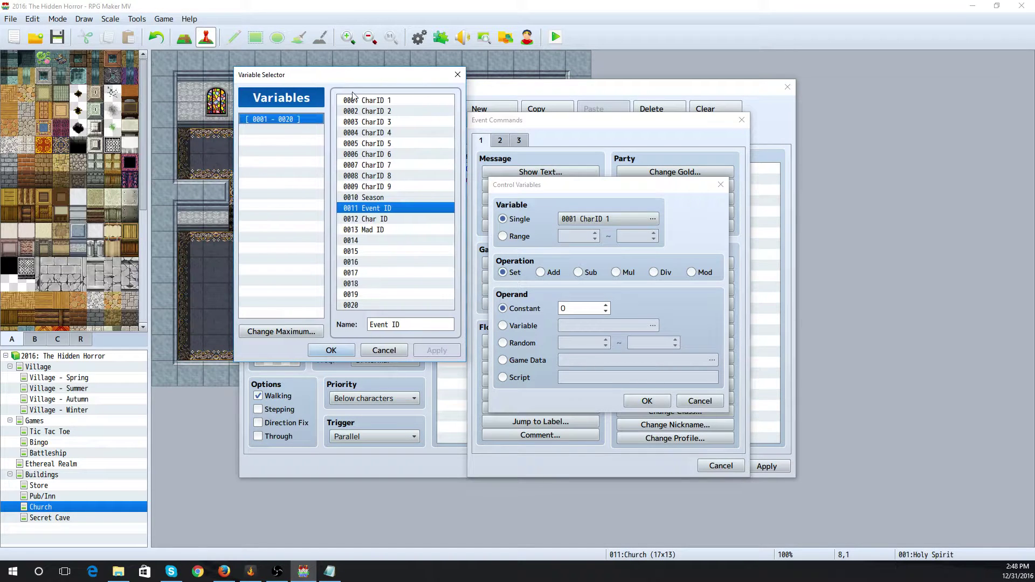
pyautogui.click(365, 221)
pyautogui.click(330, 349)
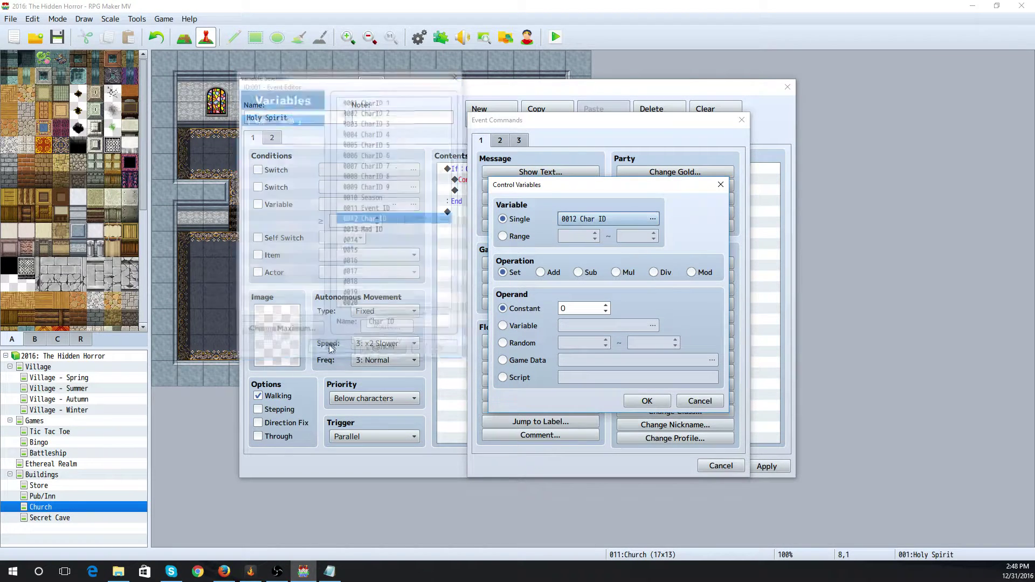
pyautogui.click(567, 311)
pyautogui.click(646, 401)
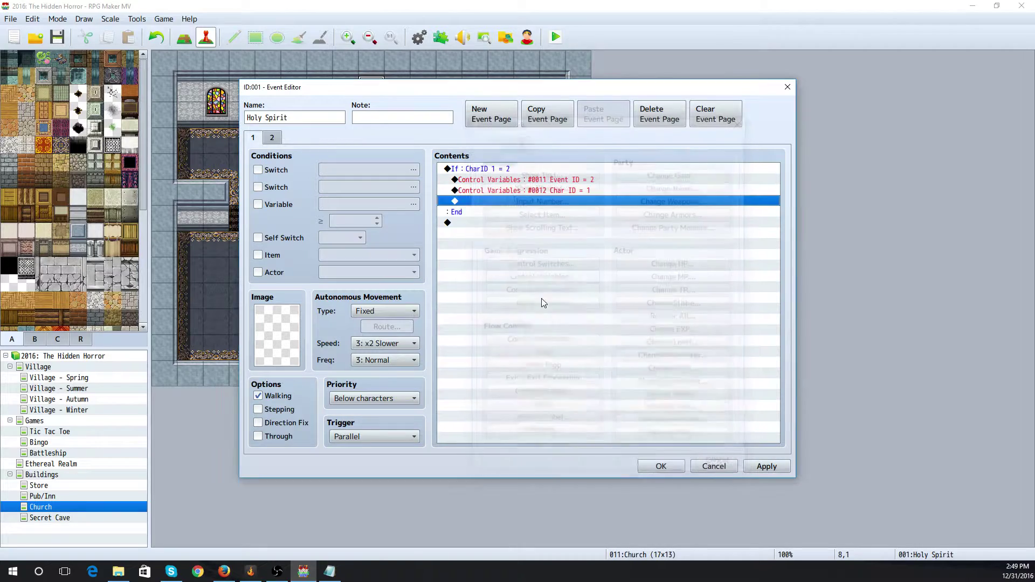
# Call common event 0010 Char Event Image after the Char ID = 1 line inside the CharID 1 = 2 branch
pyautogui.doubleClick(481, 204)
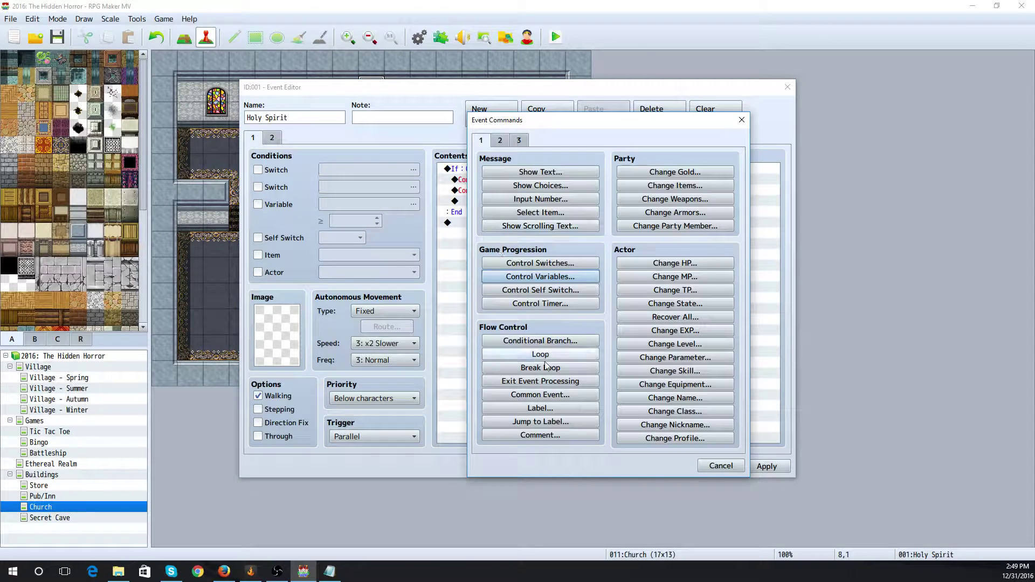
pyautogui.click(560, 394)
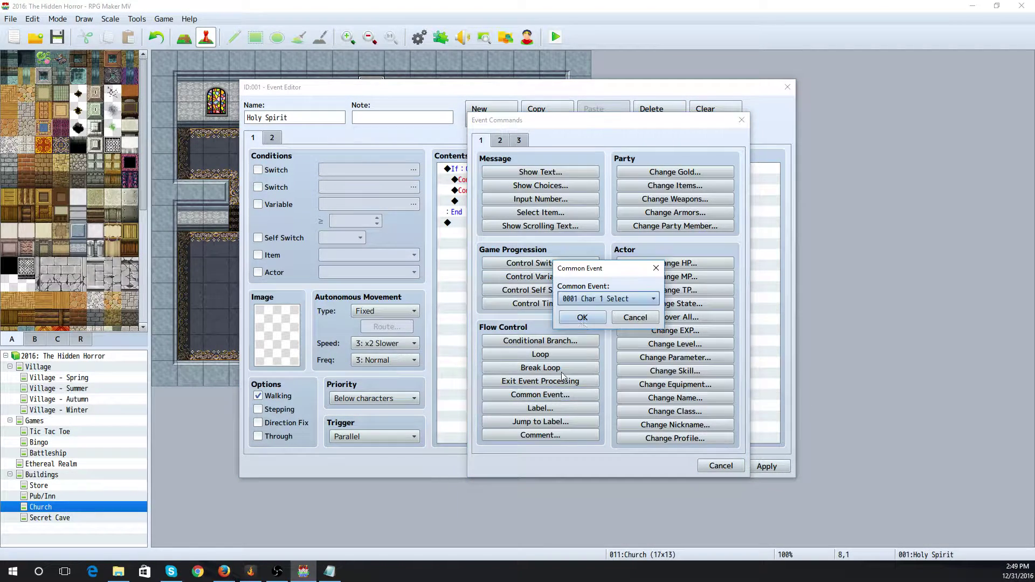
pyautogui.click(604, 298)
pyautogui.click(616, 428)
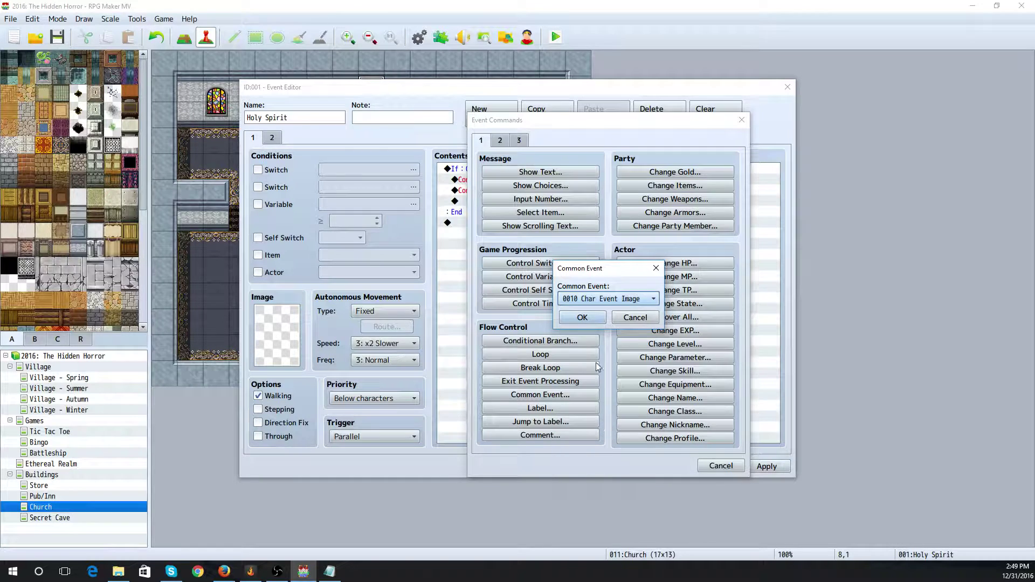
pyautogui.click(582, 317)
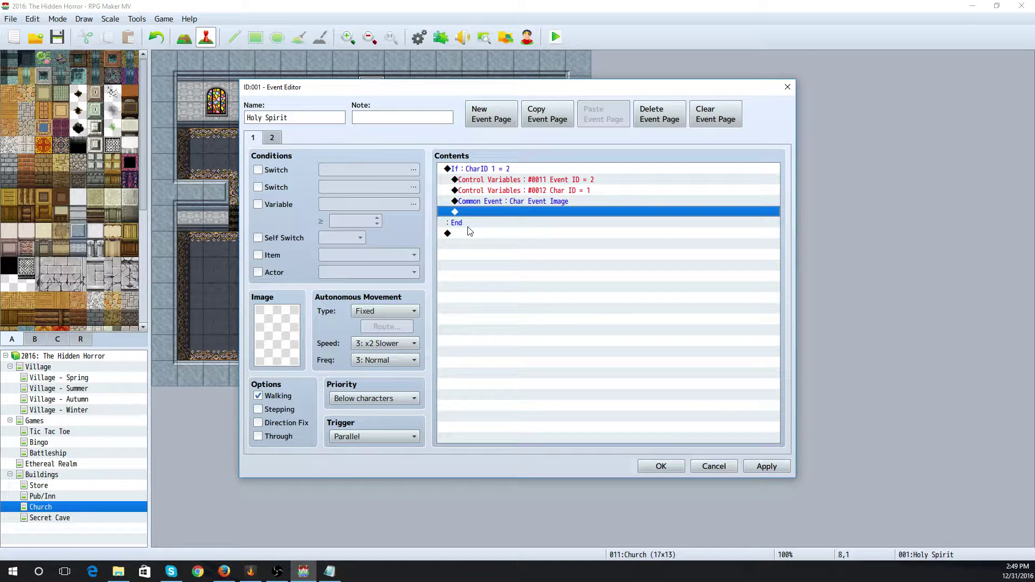
# Delete the Holy Spirit event's second page, then save the event and the project
pyautogui.click(279, 142)
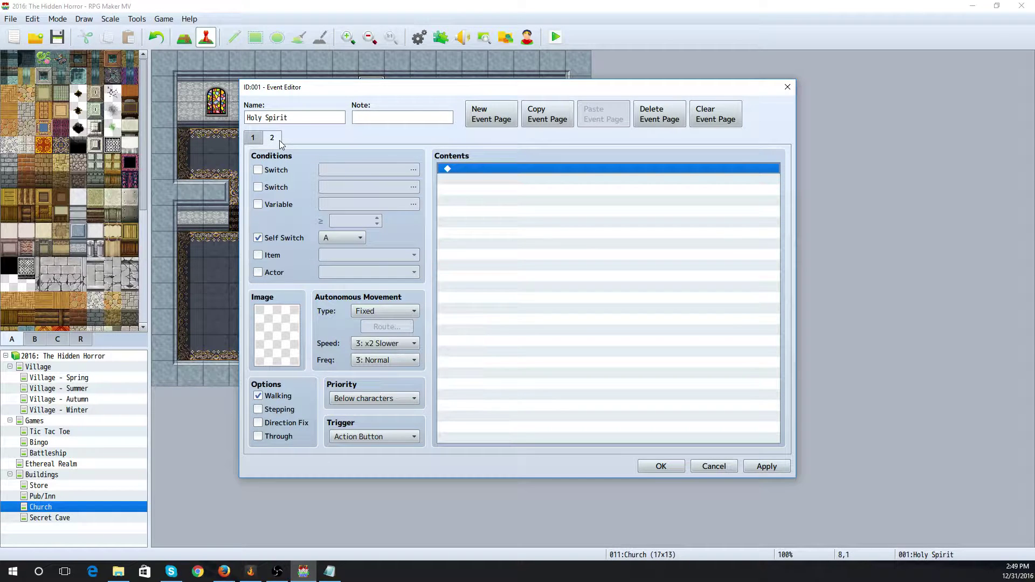
pyautogui.click(661, 118)
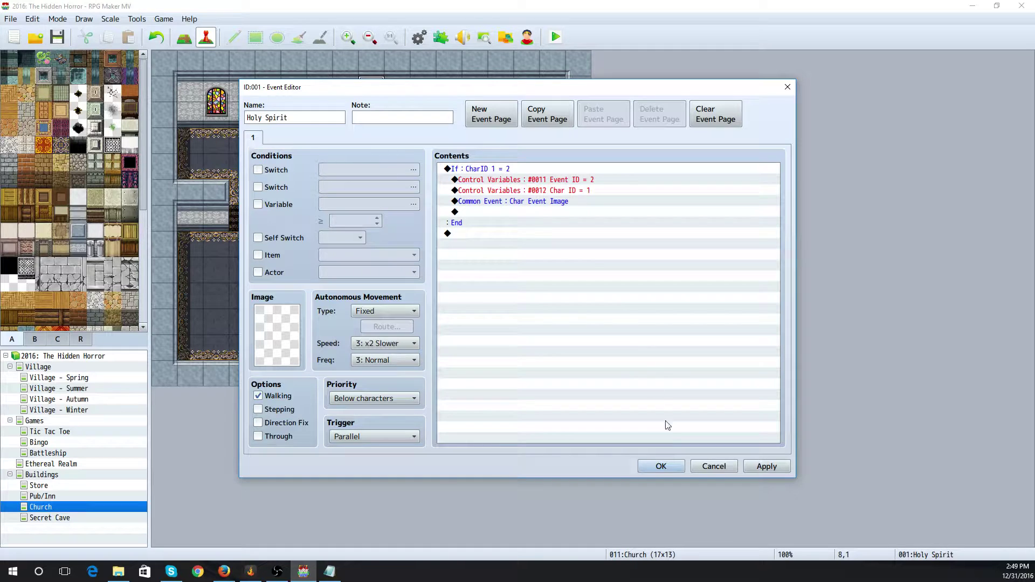
pyautogui.click(662, 467)
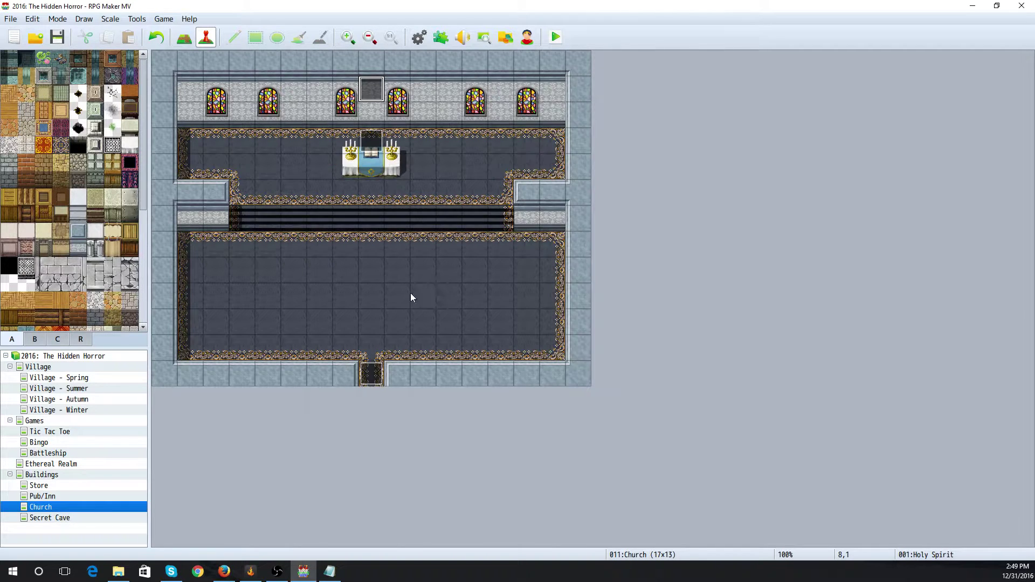
pyautogui.click(58, 36)
# In the Village - Spring map's Mayor event, insert a conditional branch with an else branch above Char Speak for switch 0014 CharID 5 Mad being ON
pyautogui.click(74, 378)
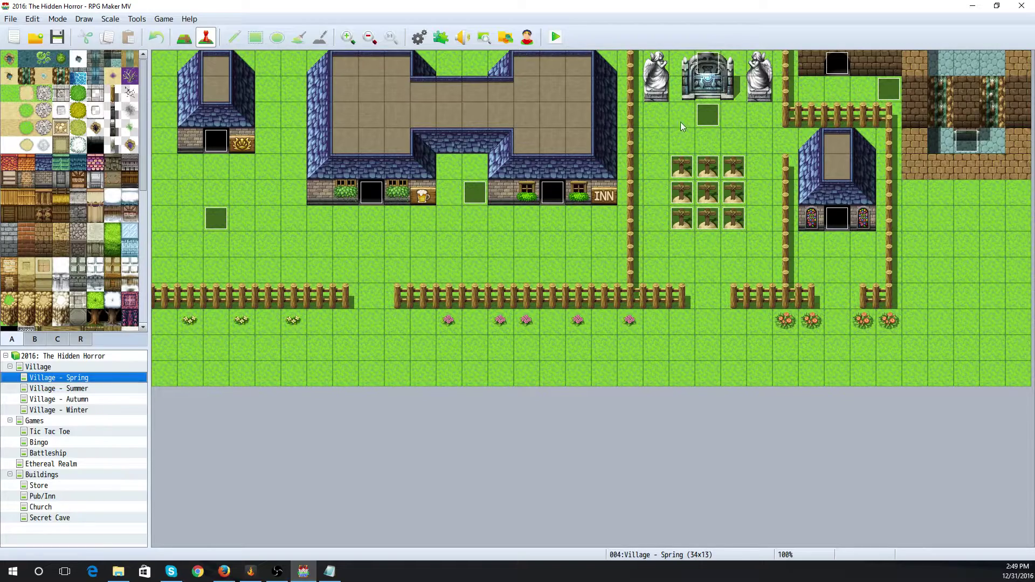
pyautogui.doubleClick(472, 194)
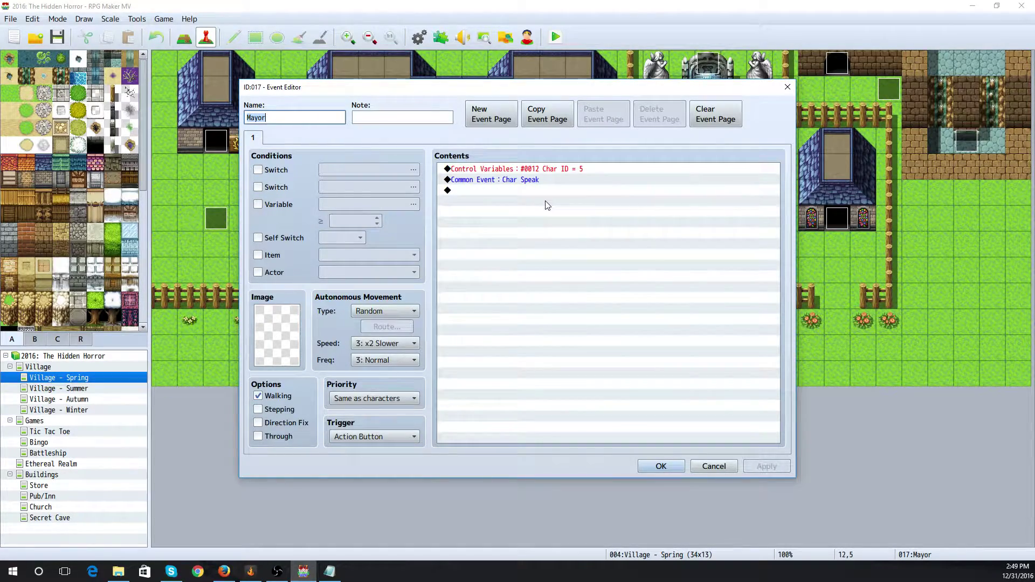
pyautogui.click(490, 185)
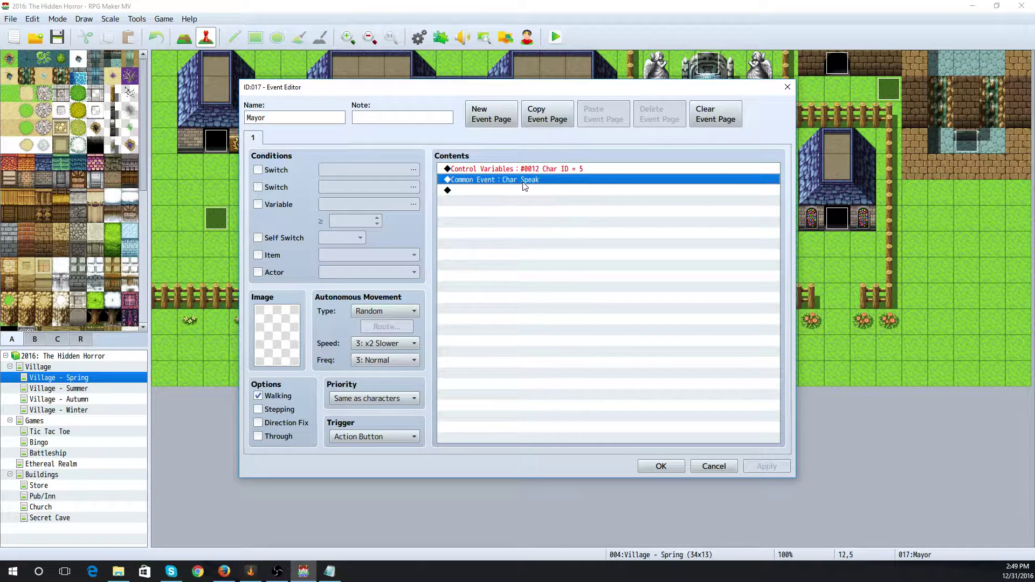
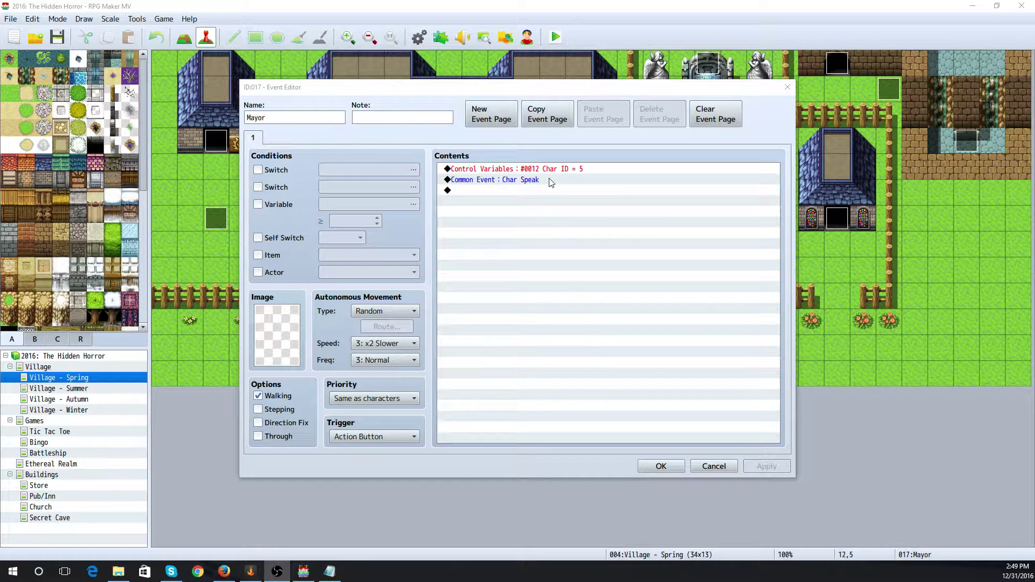
pyautogui.click(509, 183)
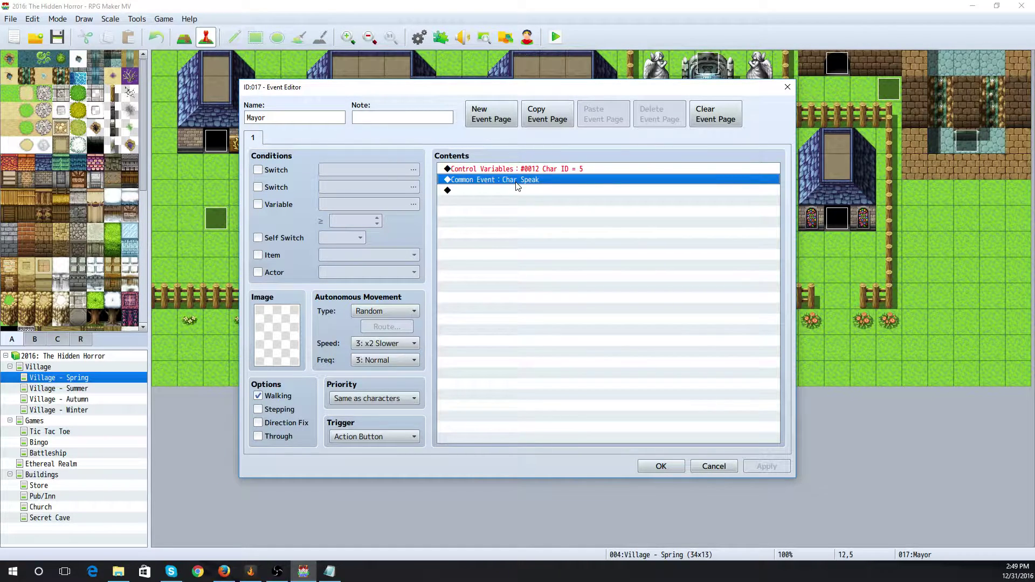
pyautogui.doubleClick(516, 190)
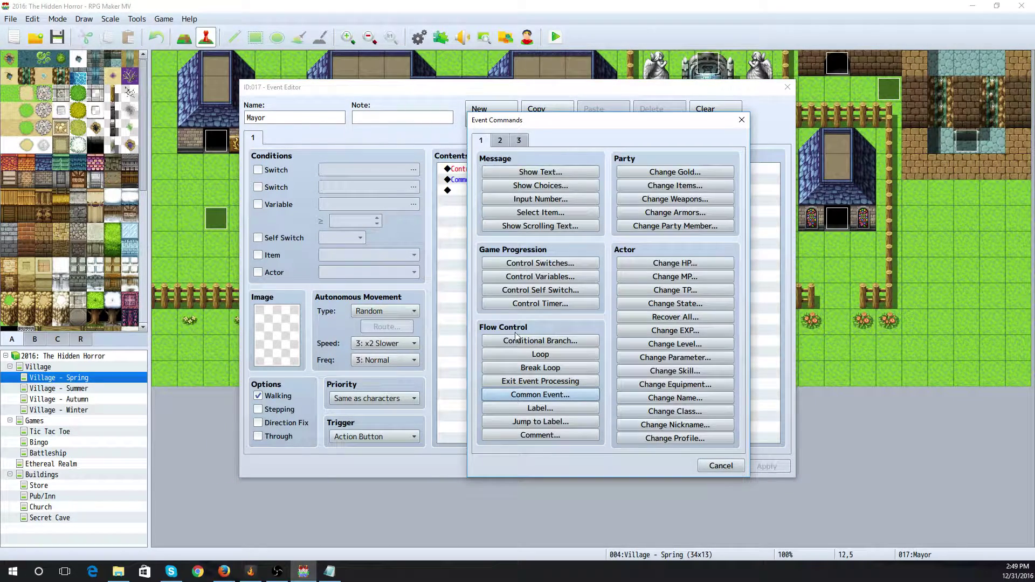
pyautogui.click(521, 342)
pyautogui.click(573, 236)
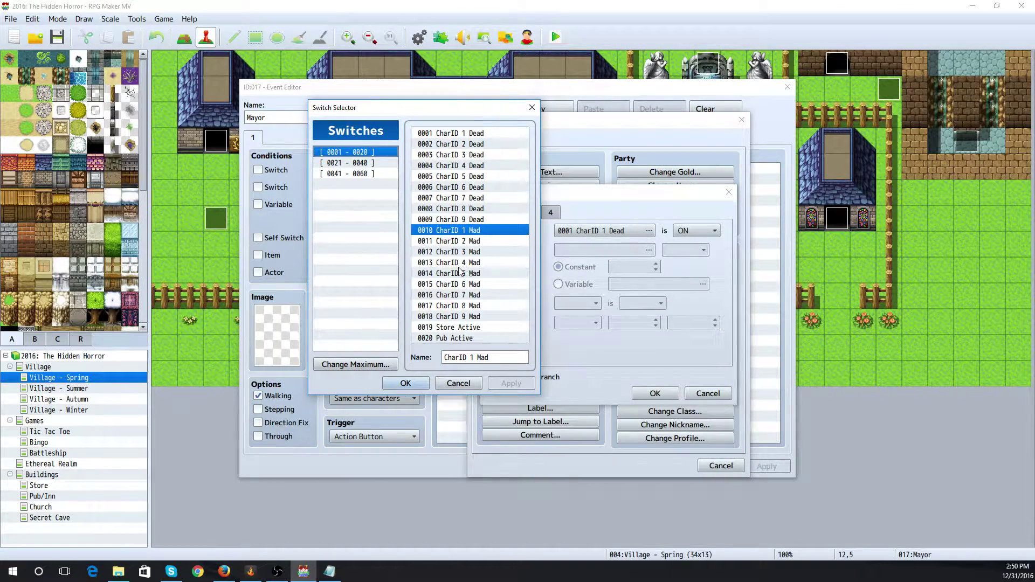
pyautogui.click(482, 273)
pyautogui.click(406, 384)
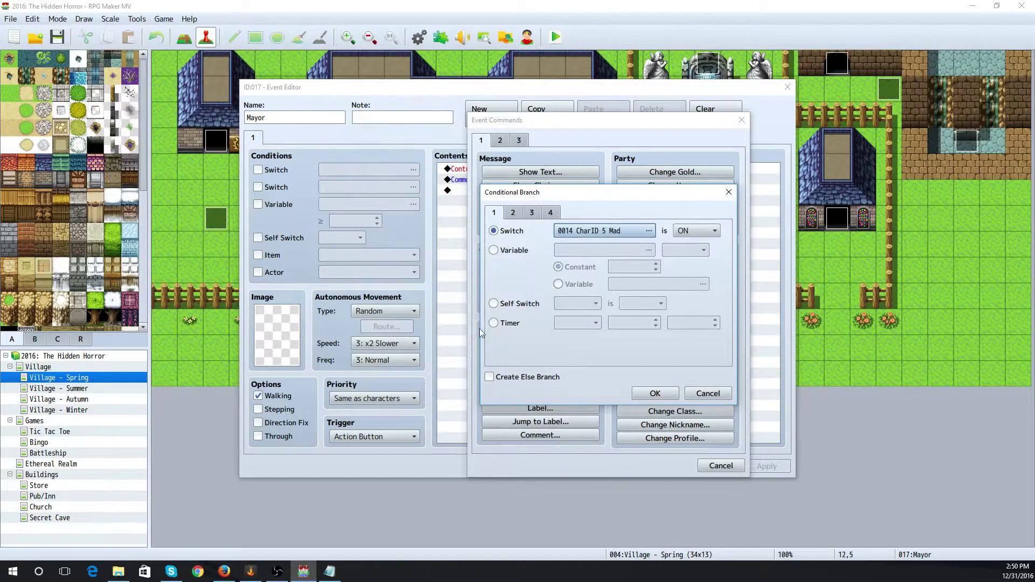
pyautogui.click(499, 377)
pyautogui.click(655, 393)
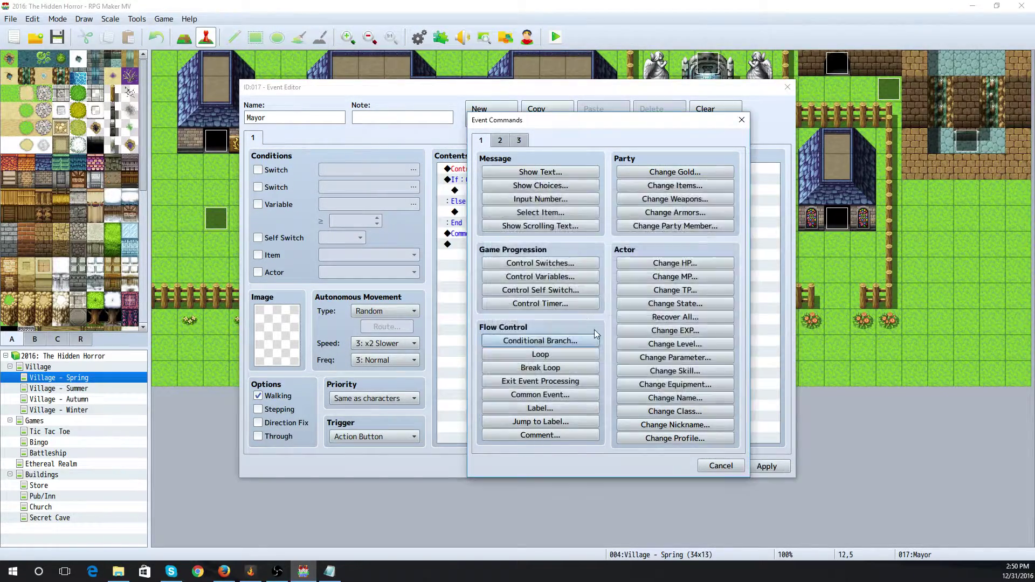
# Call common event 0012 Char Mad Speak inside the Mayor event's CharID 5 Mad is ON branch
pyautogui.doubleClick(480, 190)
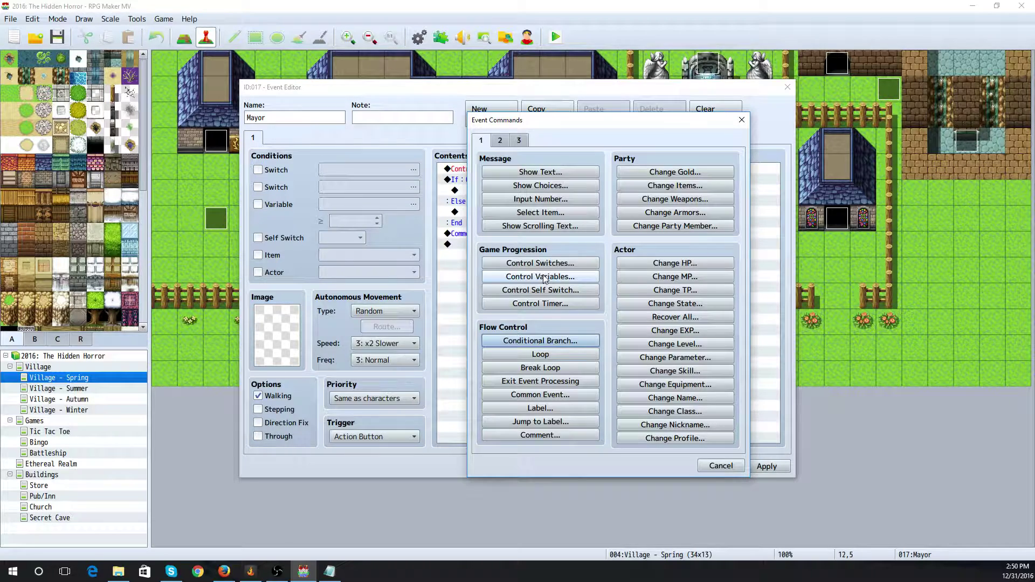
pyautogui.click(540, 394)
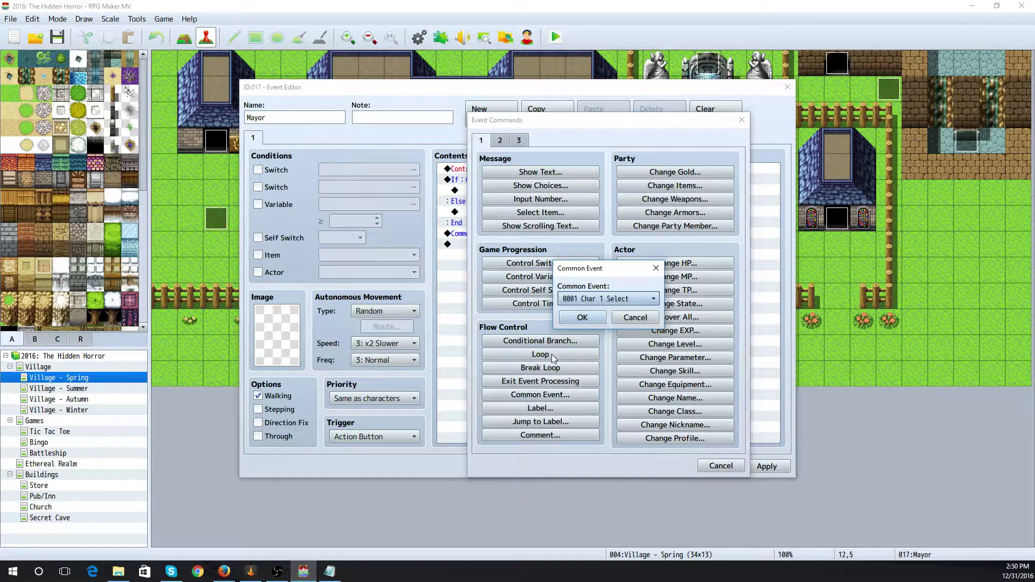
pyautogui.click(580, 298)
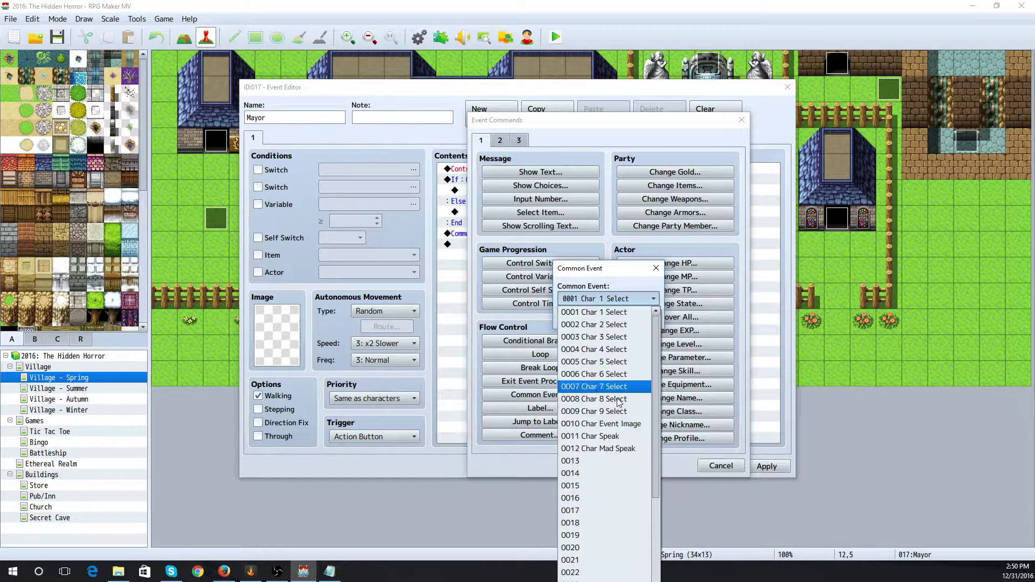
pyautogui.click(632, 449)
pyautogui.click(578, 321)
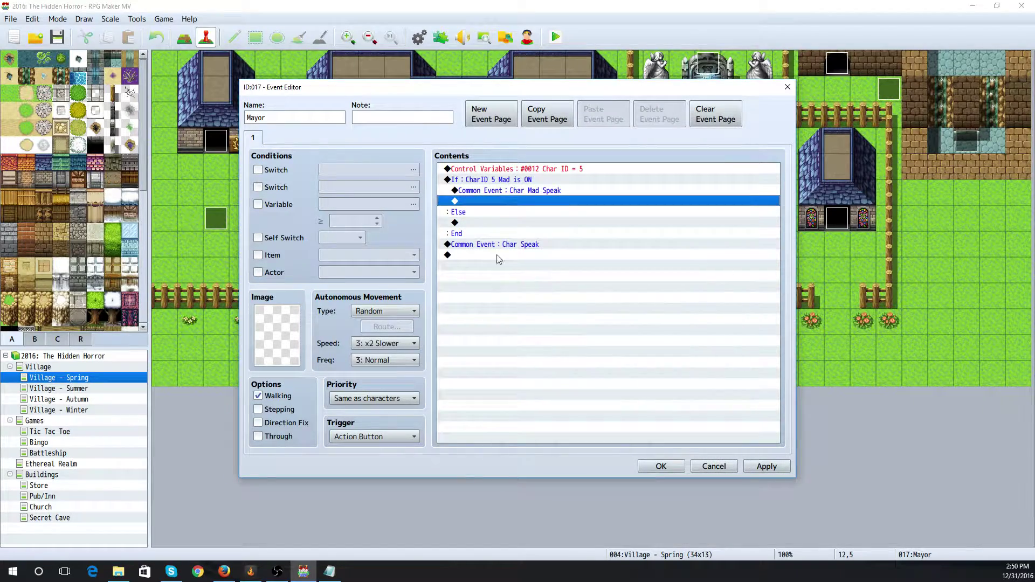
# Call common event 0011 Char Speak in the else branch, and delete the duplicate Char Speak call below the conditional branch
pyautogui.doubleClick(490, 223)
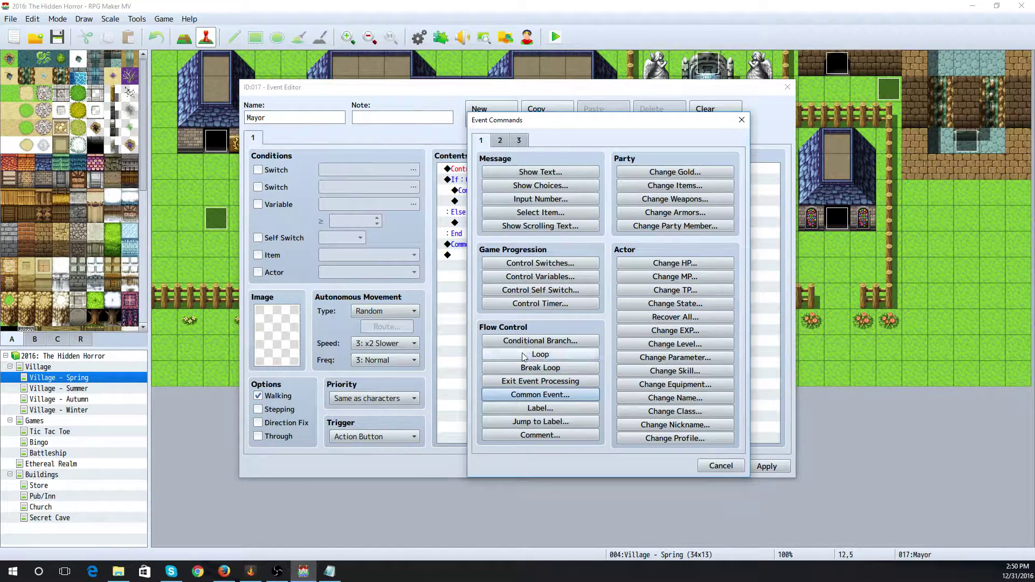
pyautogui.click(539, 395)
pyautogui.click(572, 299)
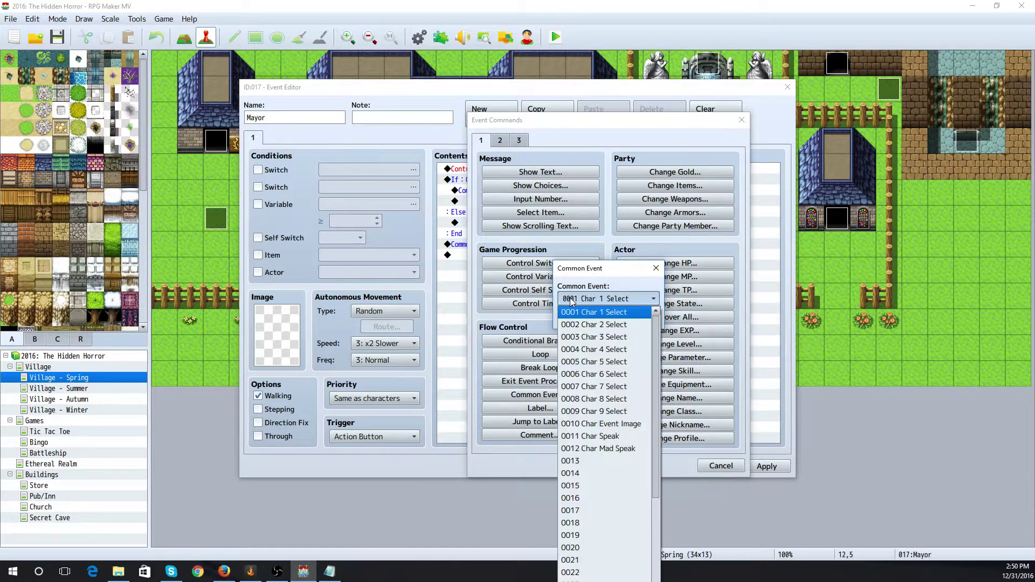
pyautogui.click(591, 436)
pyautogui.click(578, 319)
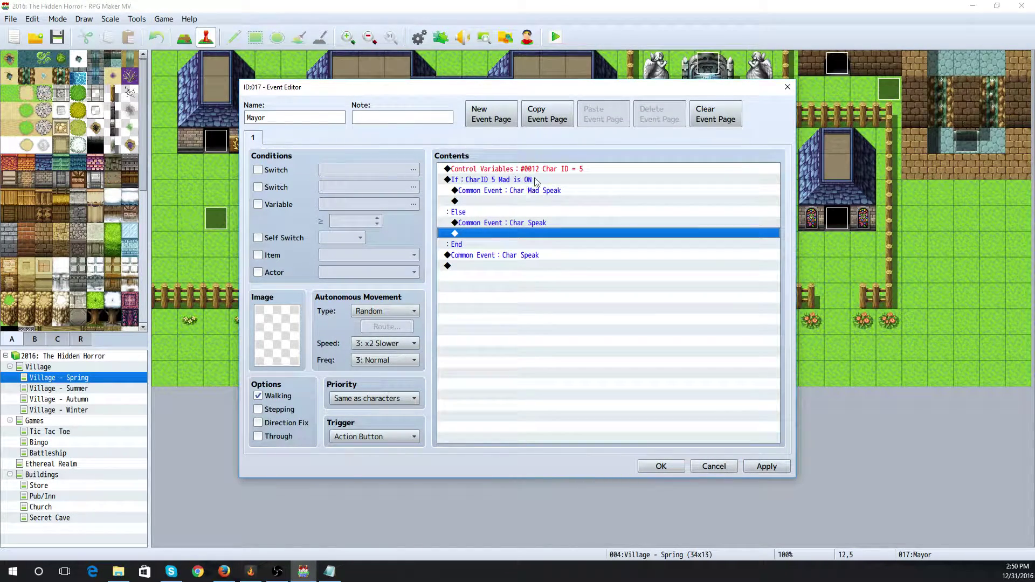
pyautogui.click(526, 256)
pyautogui.press('Delete')
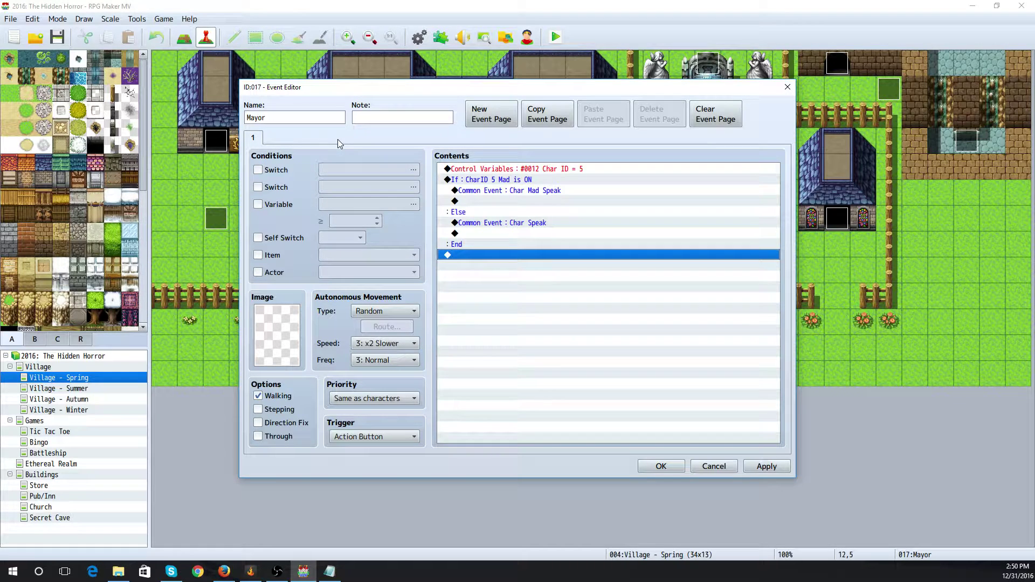
# Add a second page to the Mayor event with switch 0022 Mayor Active as its condition
pyautogui.click(483, 121)
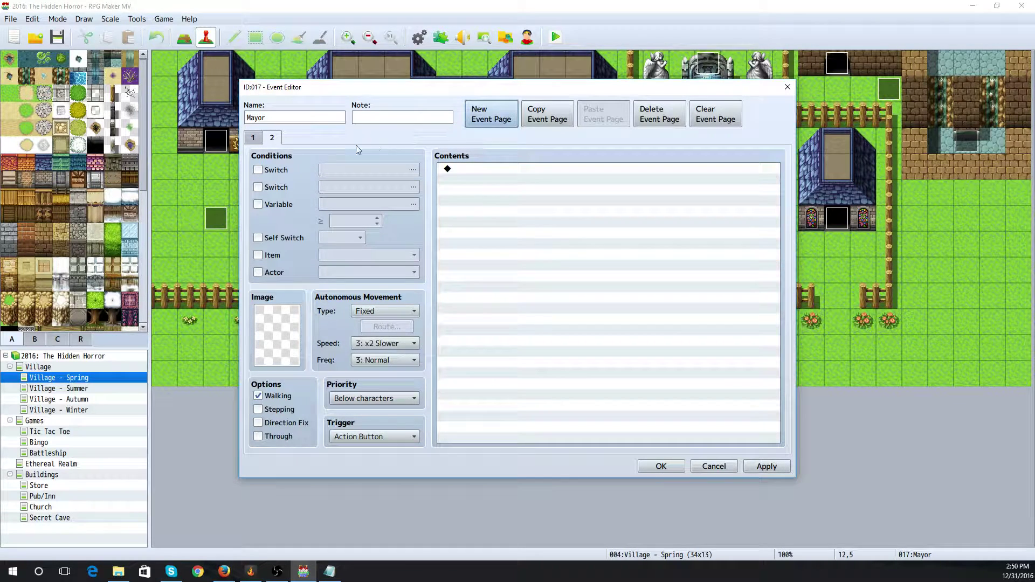
pyautogui.click(257, 170)
pyautogui.click(338, 171)
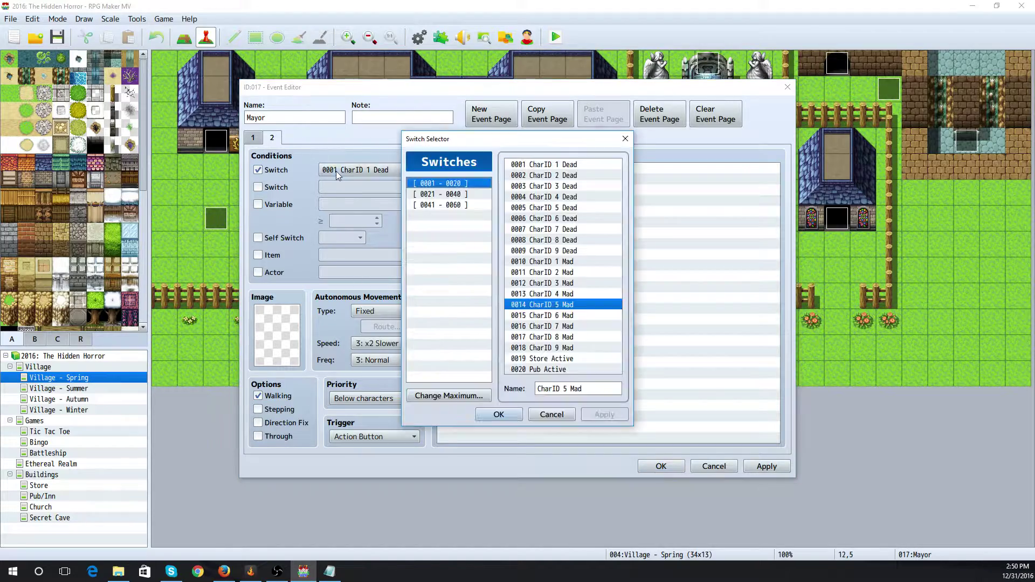
pyautogui.click(456, 194)
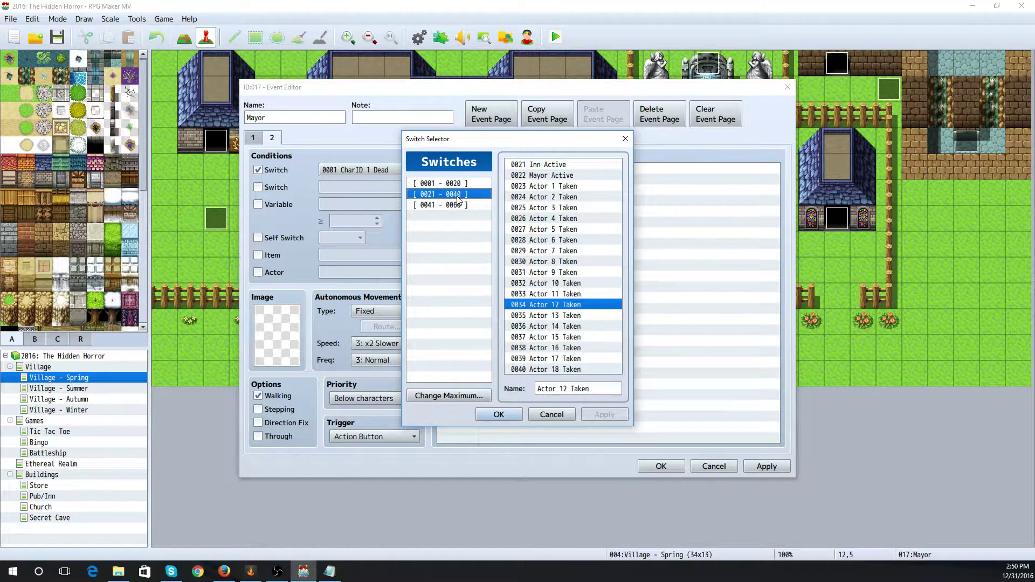
pyautogui.click(550, 175)
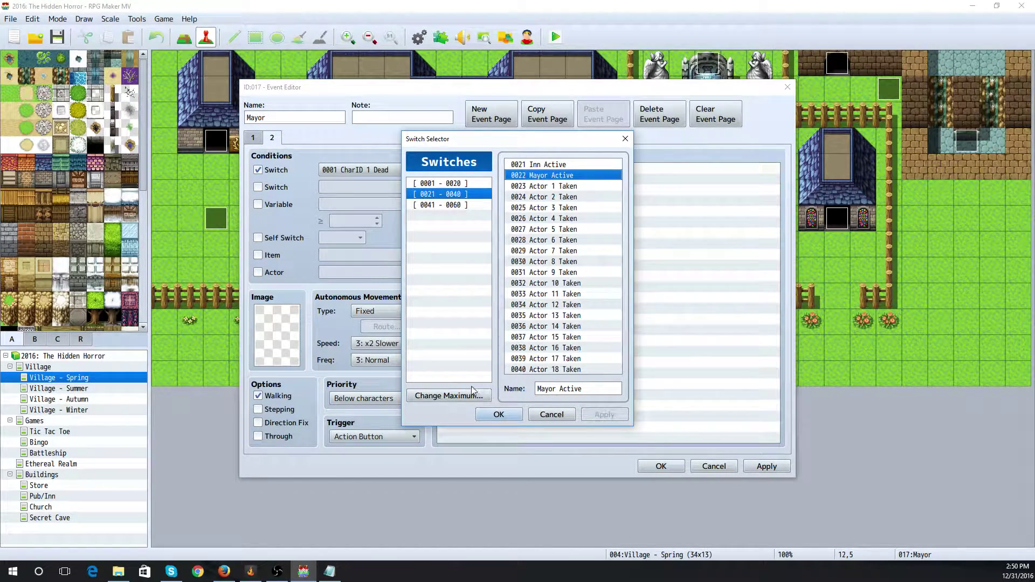
pyautogui.click(498, 414)
# Add an Erase Event command to the Mayor's second page and save the event
pyautogui.doubleClick(481, 170)
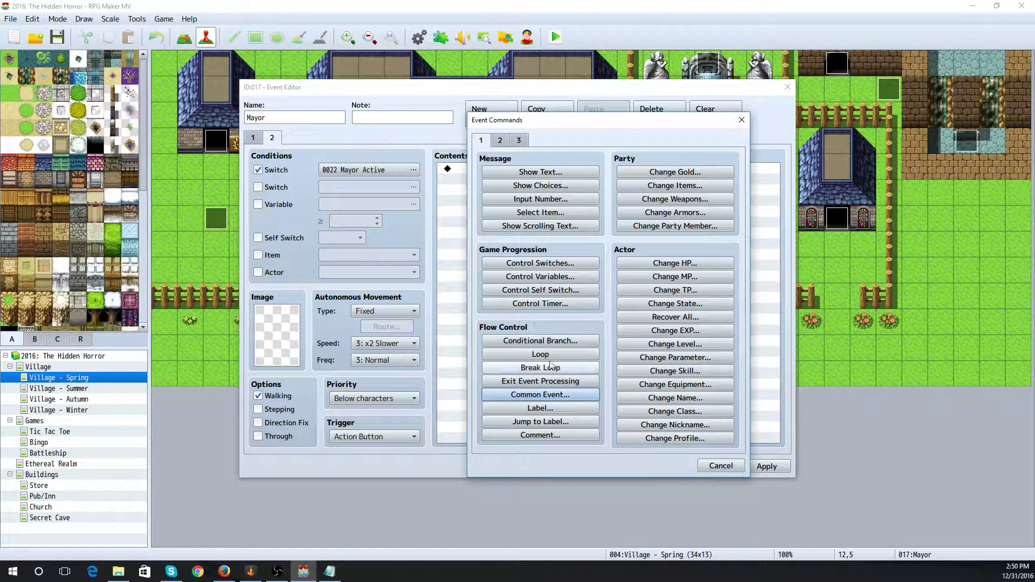
pyautogui.click(500, 140)
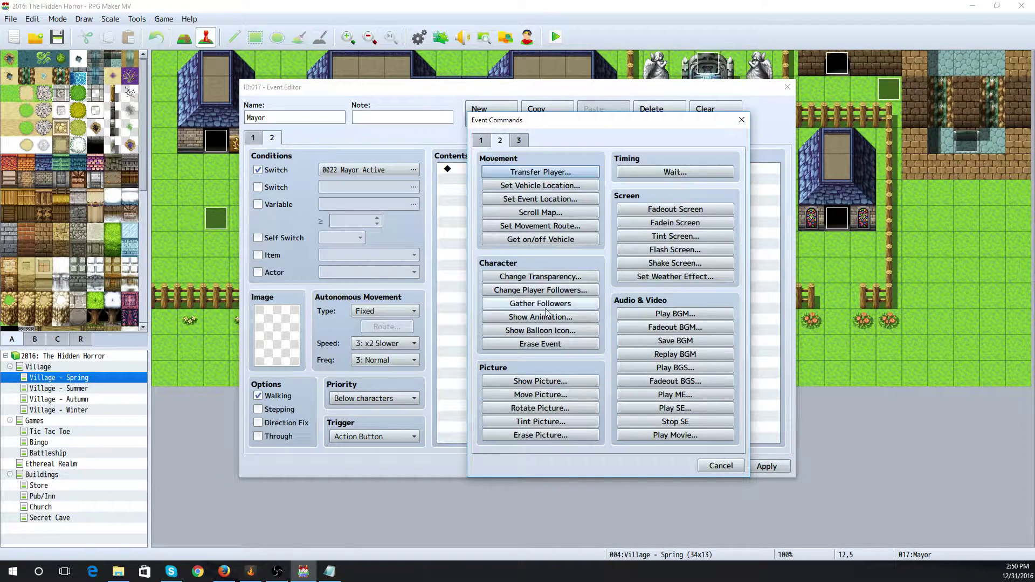
pyautogui.click(556, 345)
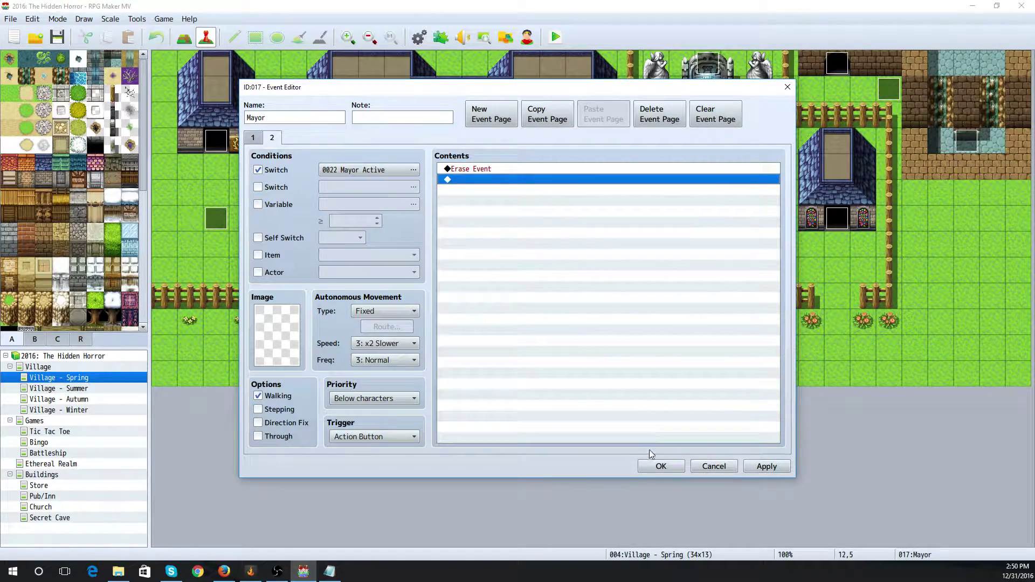
pyautogui.click(659, 467)
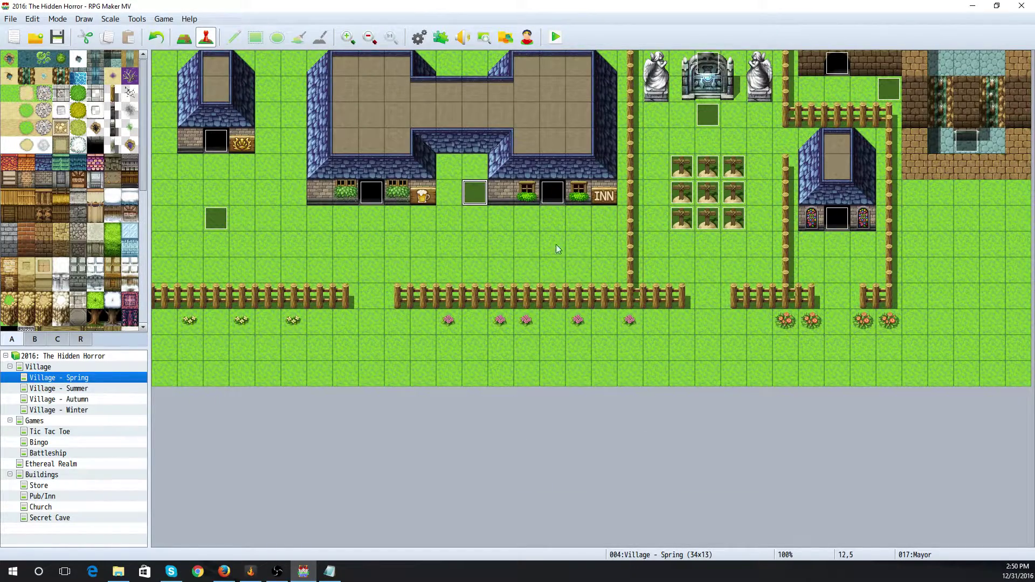
# In the Holy Spirit event, turn switch 0022 Mayor Active ON inside the CharID 5 = 6 branch, then save the event and the project
pyautogui.doubleClick(712, 75)
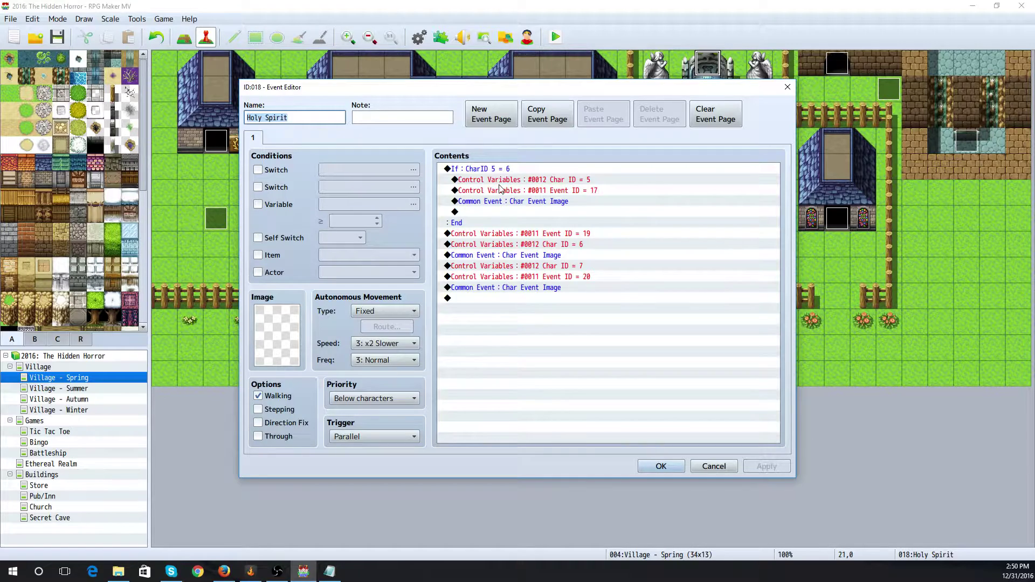
pyautogui.doubleClick(494, 211)
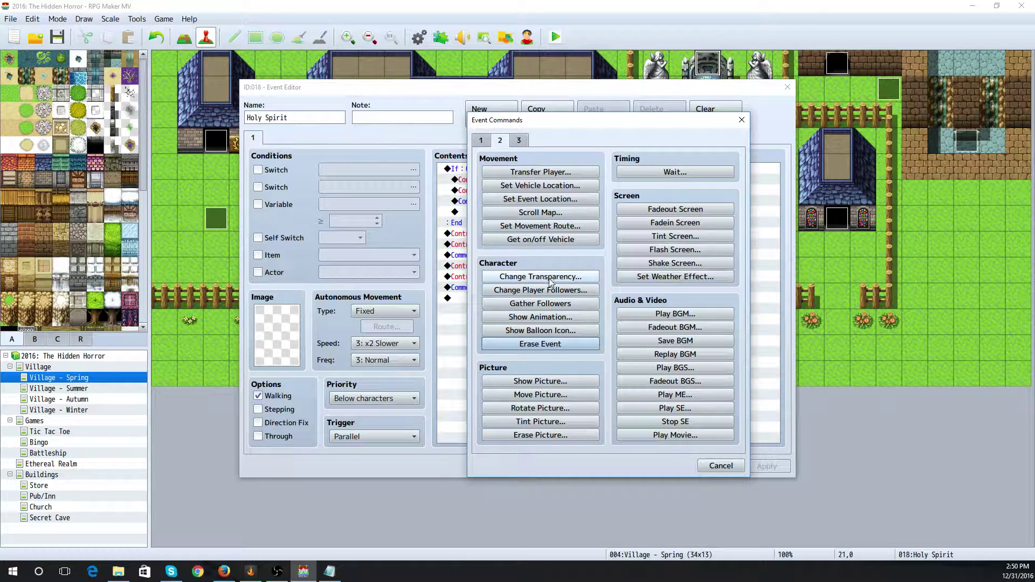
pyautogui.click(490, 141)
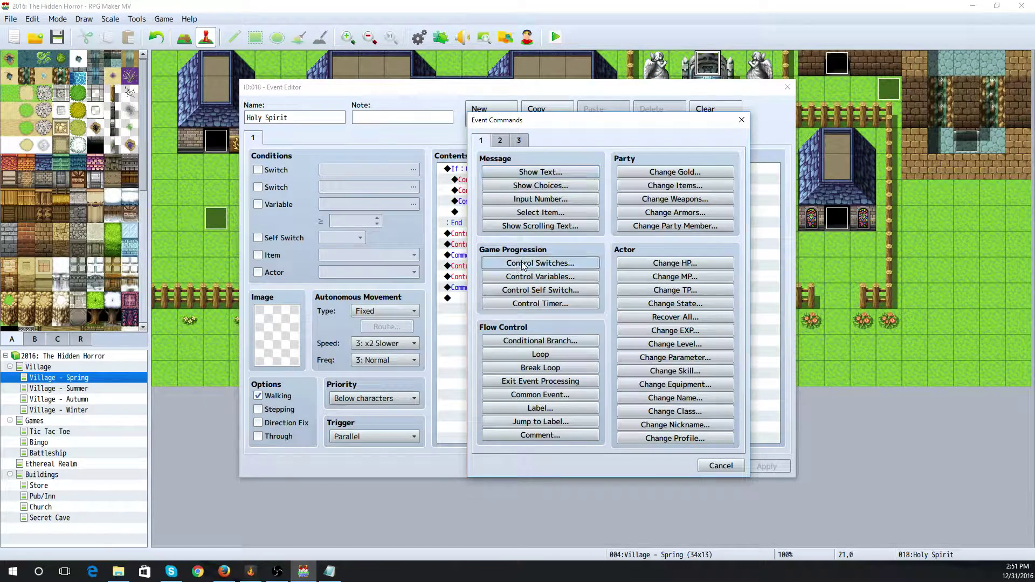
pyautogui.click(520, 264)
pyautogui.click(599, 275)
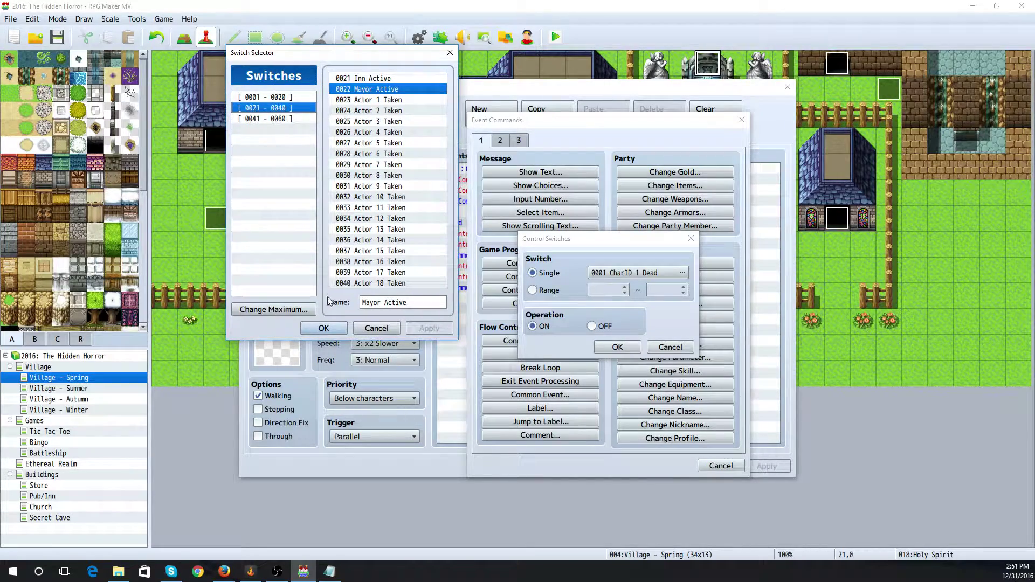
pyautogui.click(333, 326)
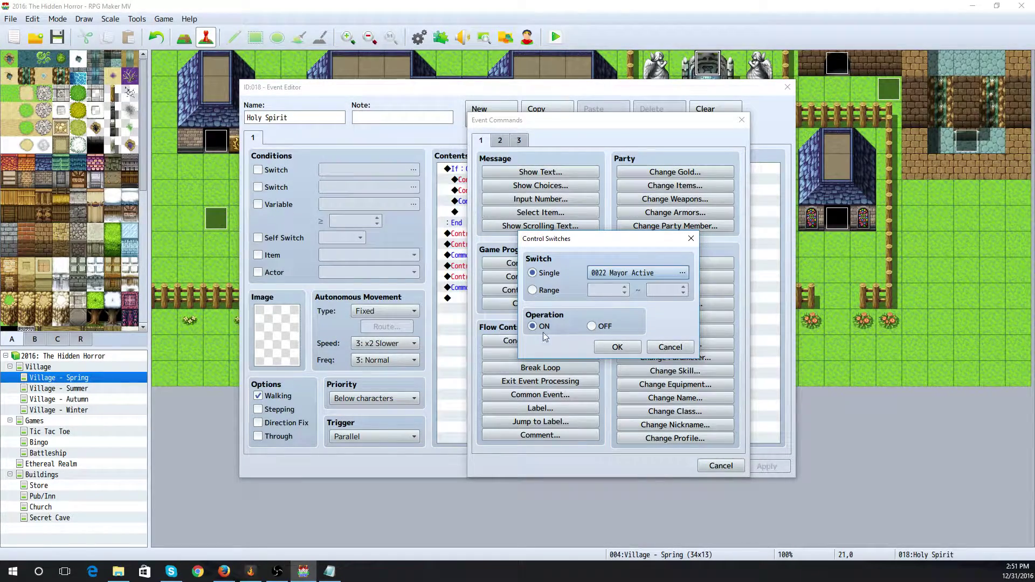
pyautogui.click(616, 349)
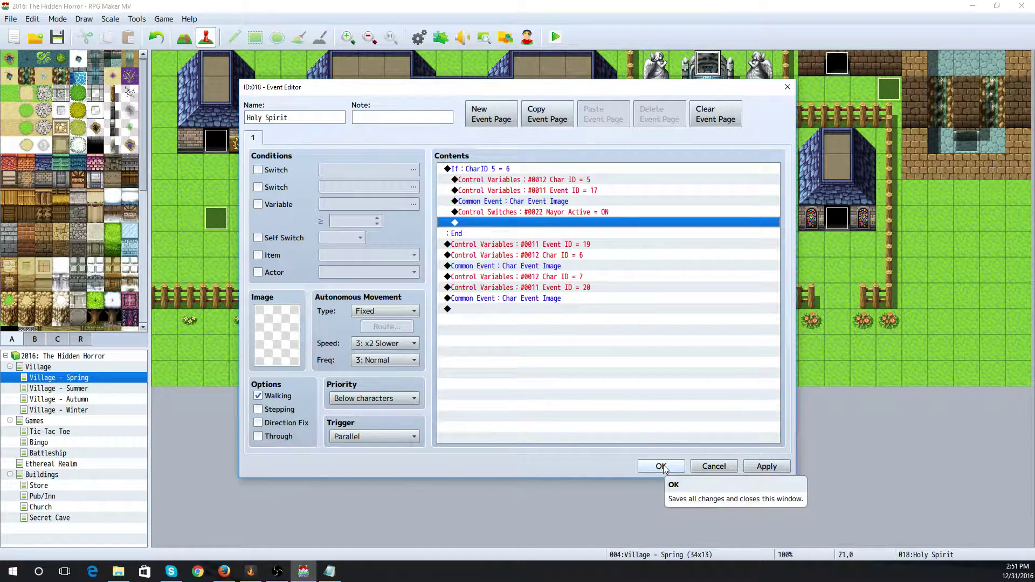
pyautogui.click(661, 467)
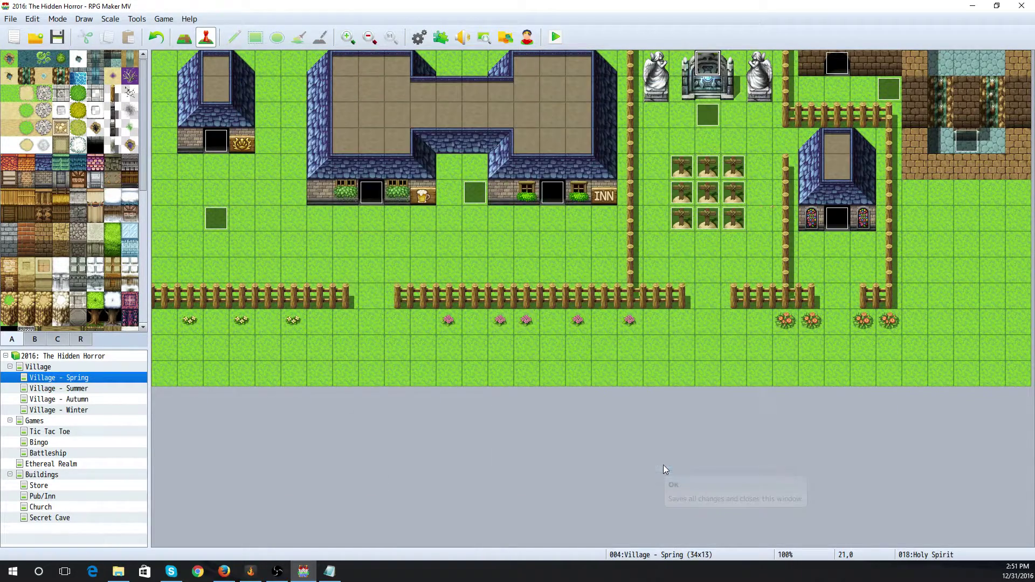
pyautogui.click(55, 39)
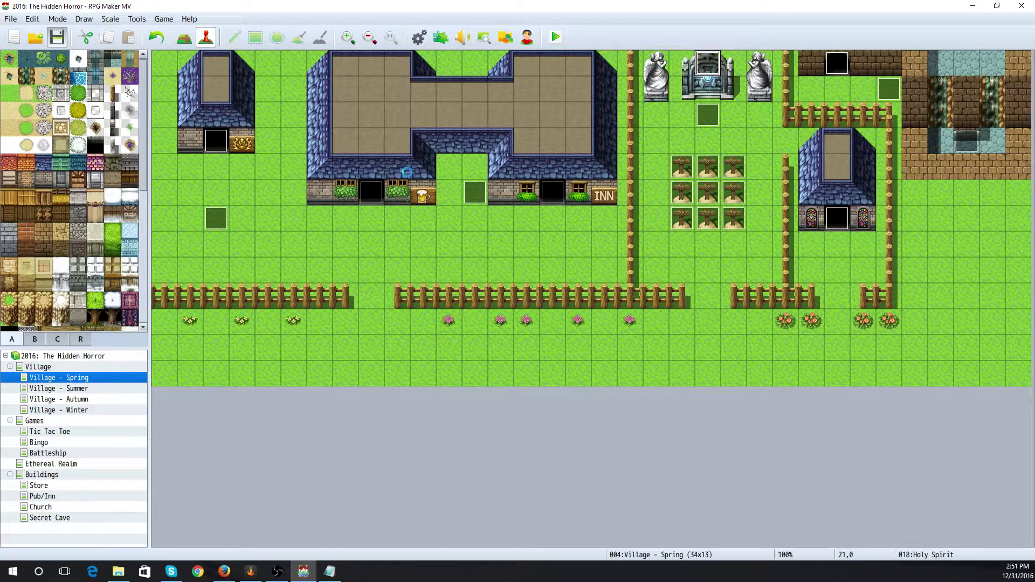
# Delete the Mayor Active = ON line from the Holy Spirit event's CharID 5 = 6 branch and give that conditional branch an else branch
pyautogui.doubleClick(710, 72)
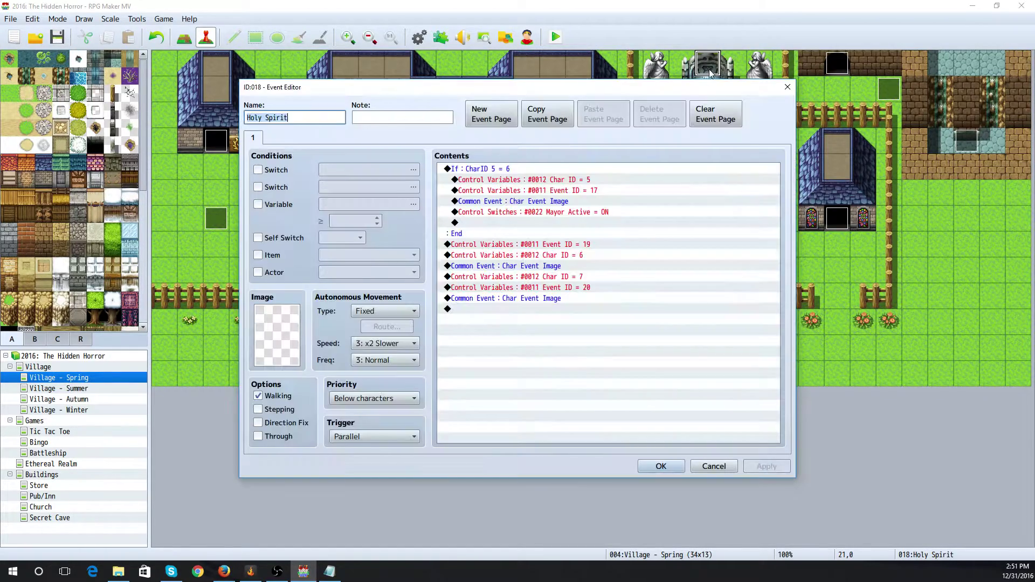
pyautogui.click(506, 214)
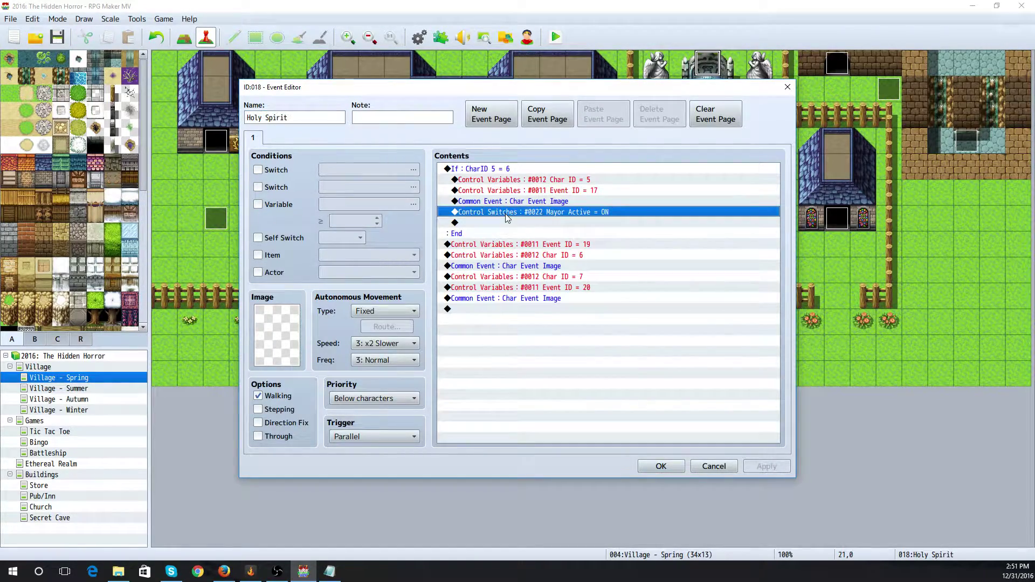
pyautogui.press('Delete')
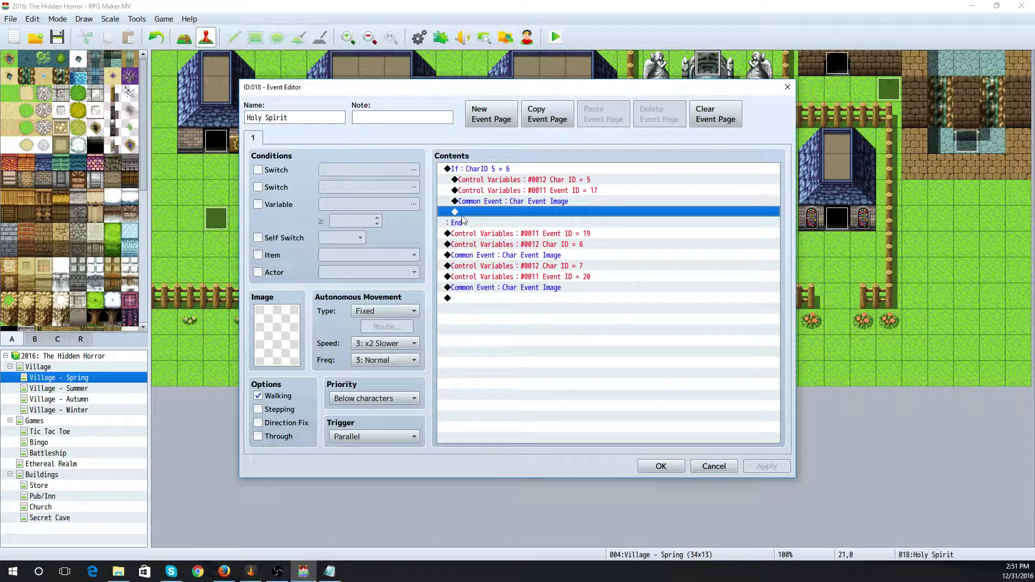
pyautogui.click(467, 170)
pyautogui.doubleClick(467, 171)
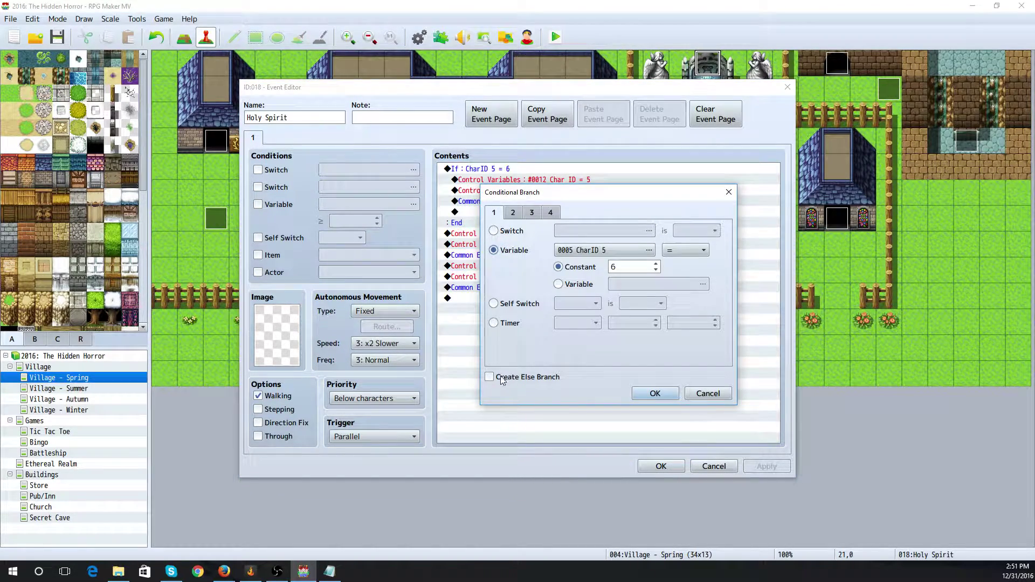
pyautogui.click(654, 393)
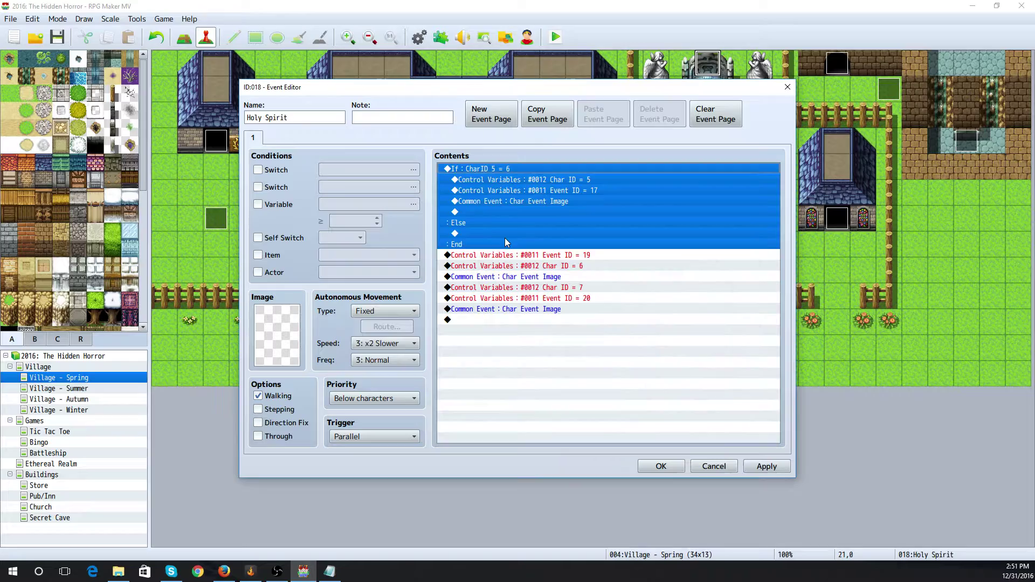
# Turn switch 0022 Mayor Active ON in the else branch of the CharID 5 = 6 condition and save the Holy Spirit event
pyautogui.doubleClick(476, 232)
pyautogui.click(525, 263)
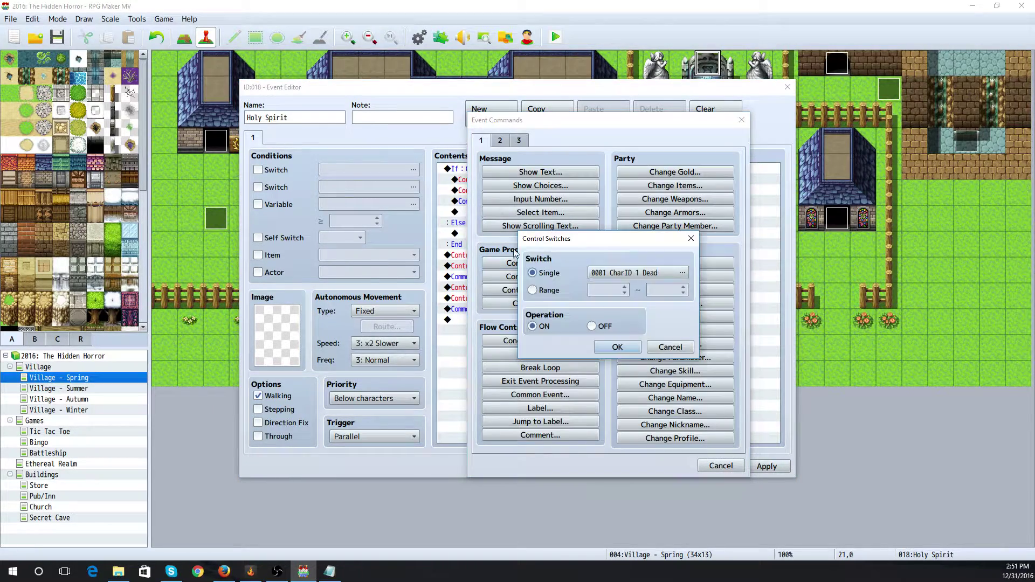
pyautogui.click(612, 274)
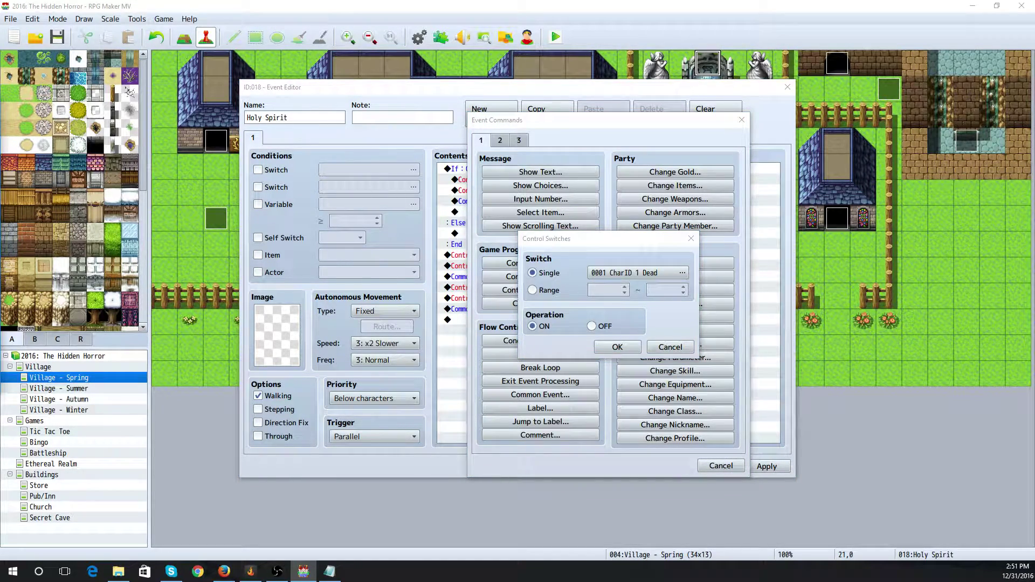
pyautogui.click(345, 313)
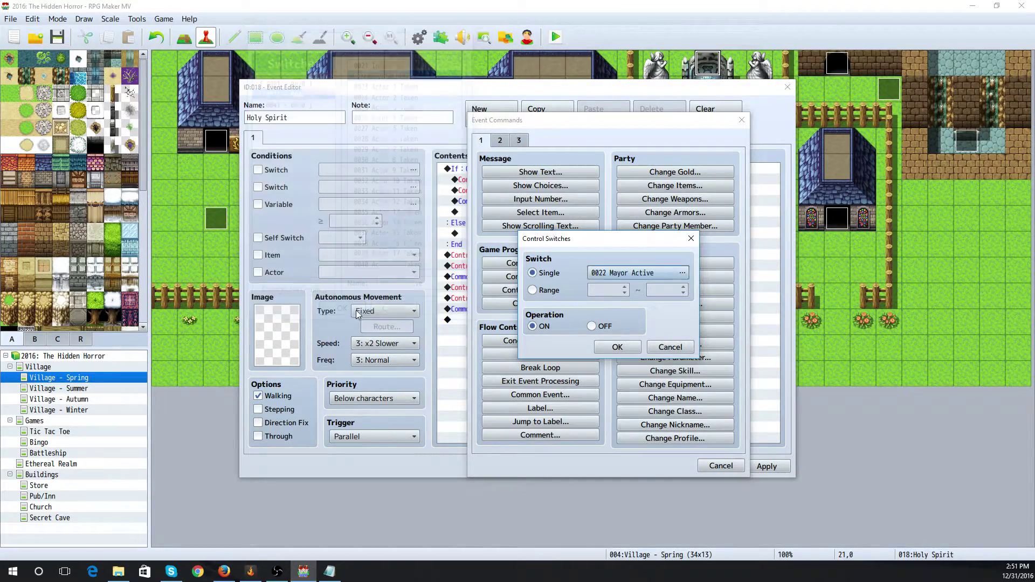
pyautogui.click(617, 347)
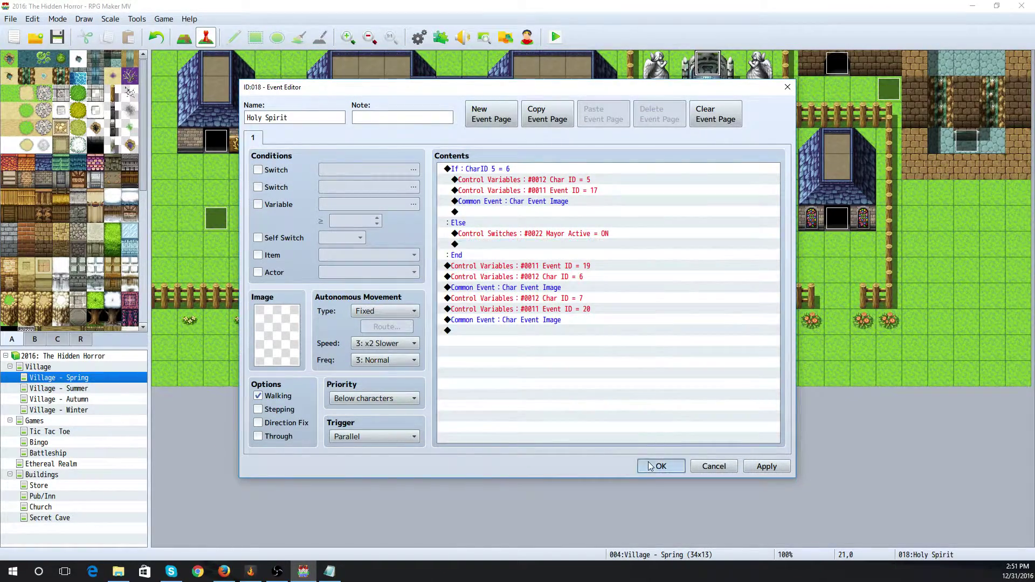
pyautogui.click(675, 462)
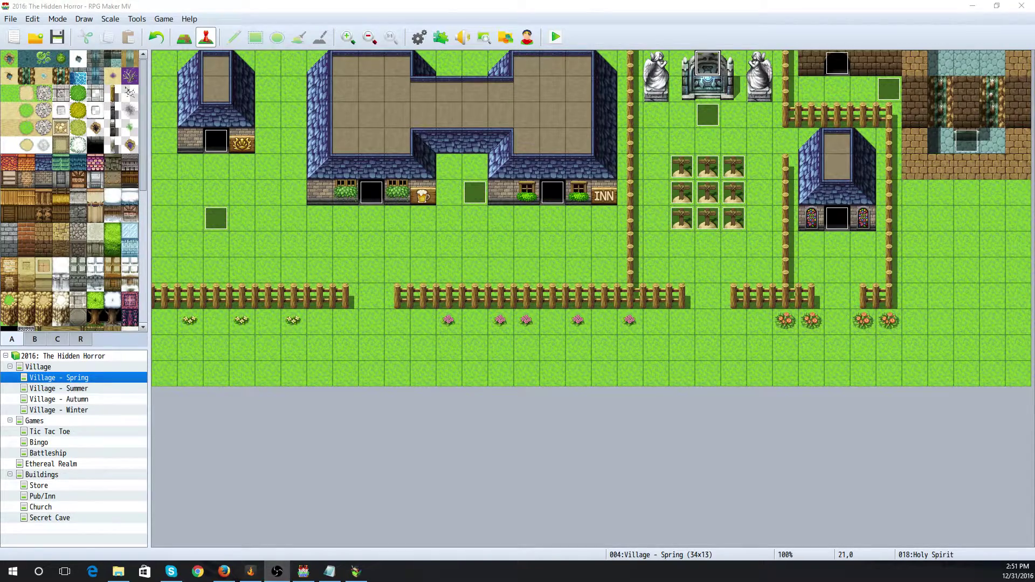
# Switch to the running playtest, walk to the blond villager below the village store, and talk to him
pyautogui.hotkey('alt', 'Tab')
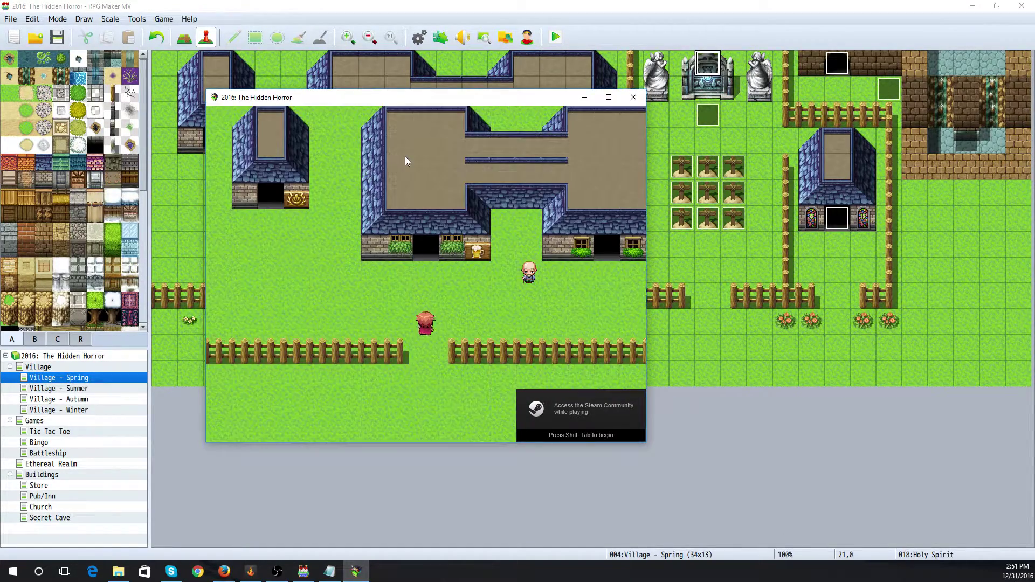
pyautogui.press('Return')
pyautogui.press('Return')
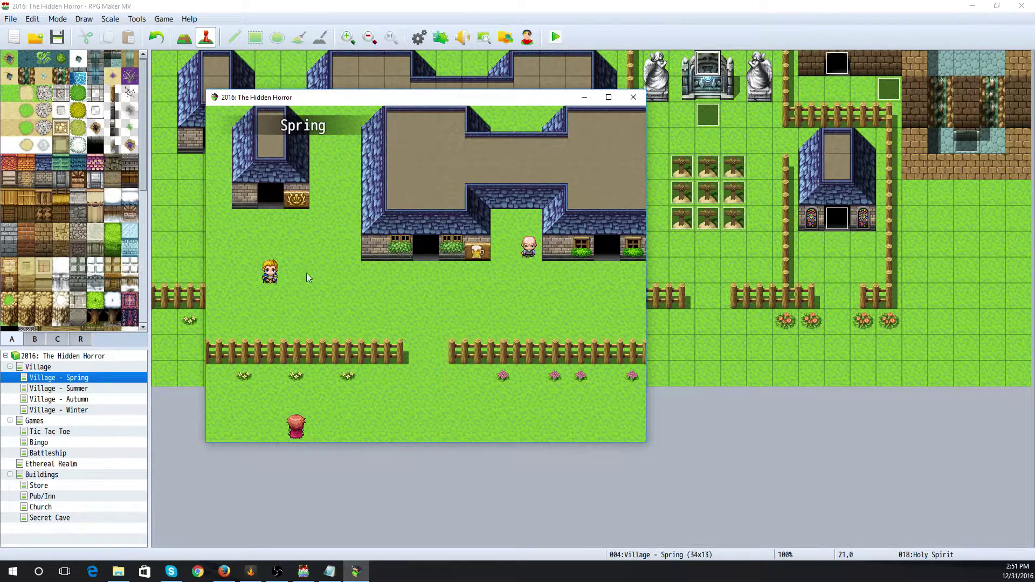
pyautogui.click(271, 295)
pyautogui.click(406, 375)
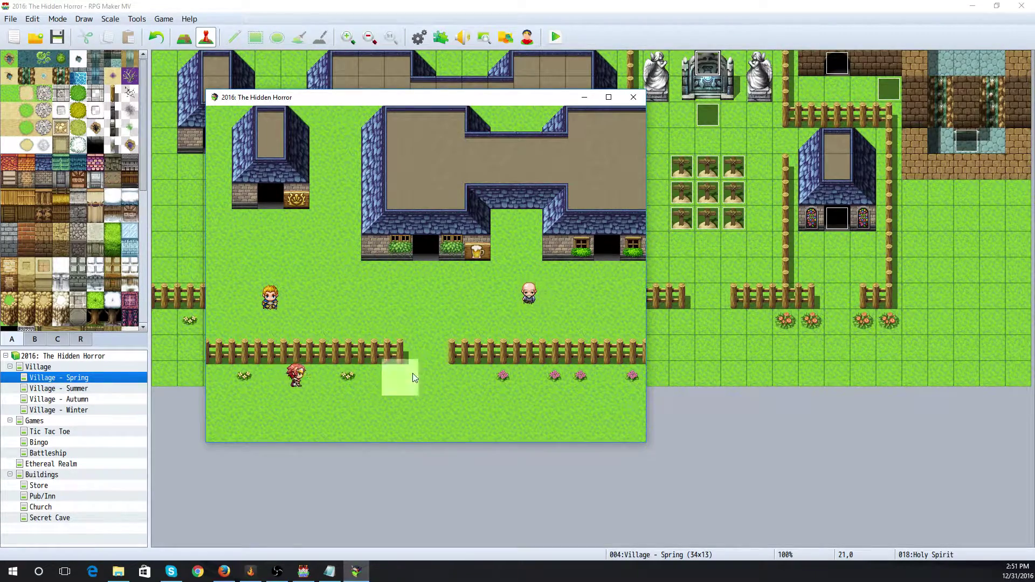
pyautogui.click(424, 324)
pyautogui.click(269, 297)
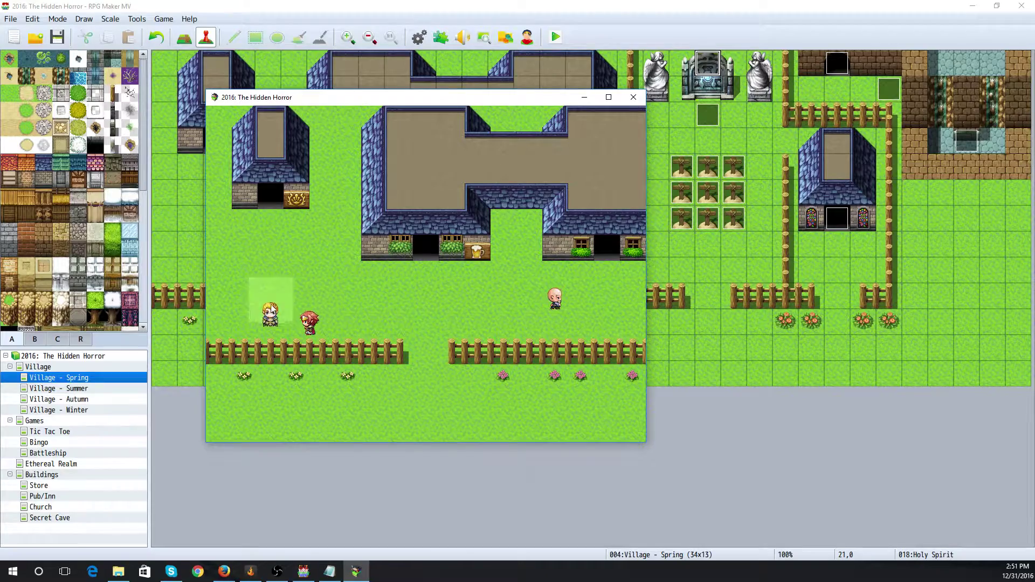
pyautogui.click(272, 332)
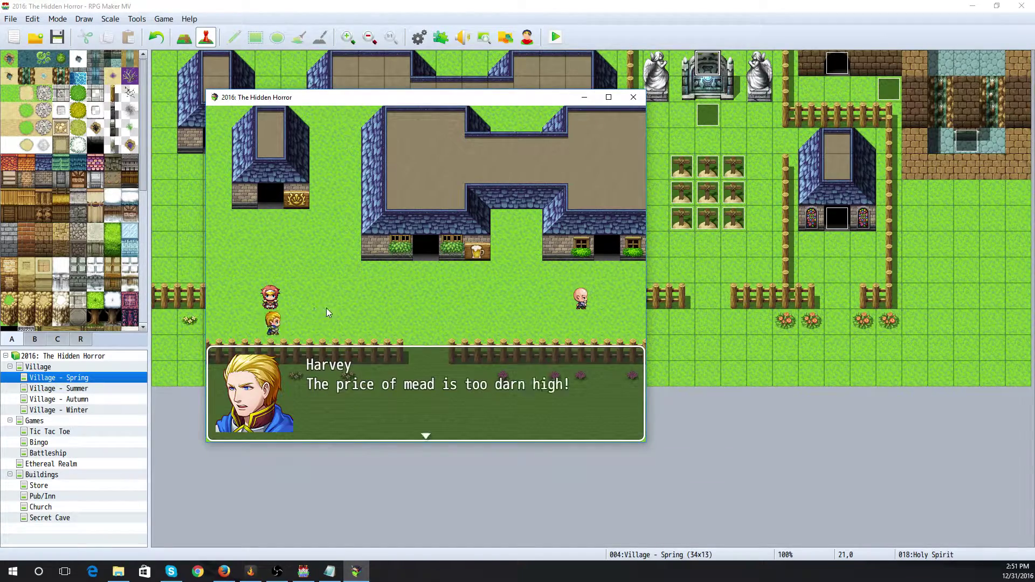
pyautogui.click(380, 308)
pyautogui.click(428, 322)
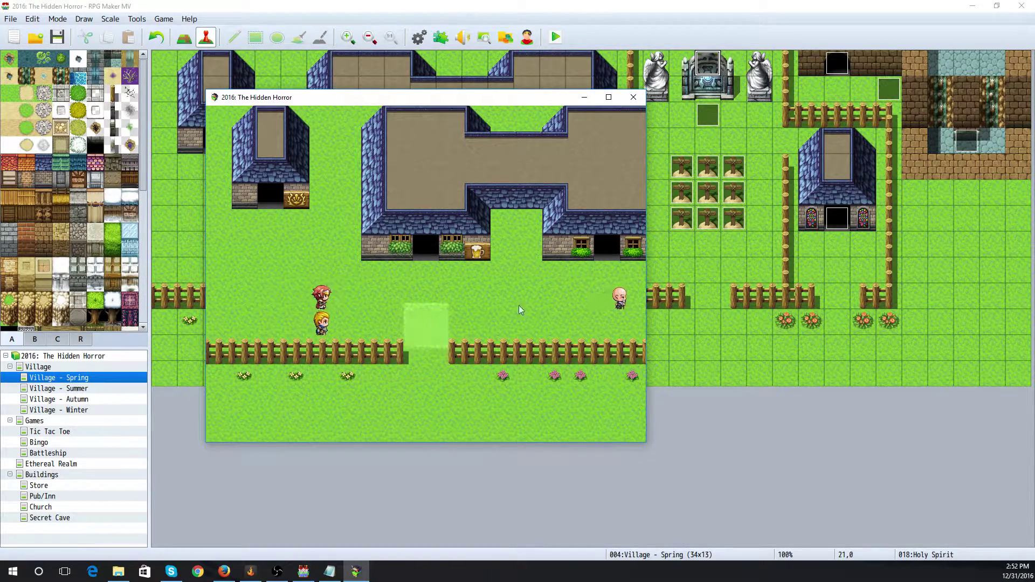
# Walk to the bald villager outside the inn and interact with him to test his event
pyautogui.click(606, 300)
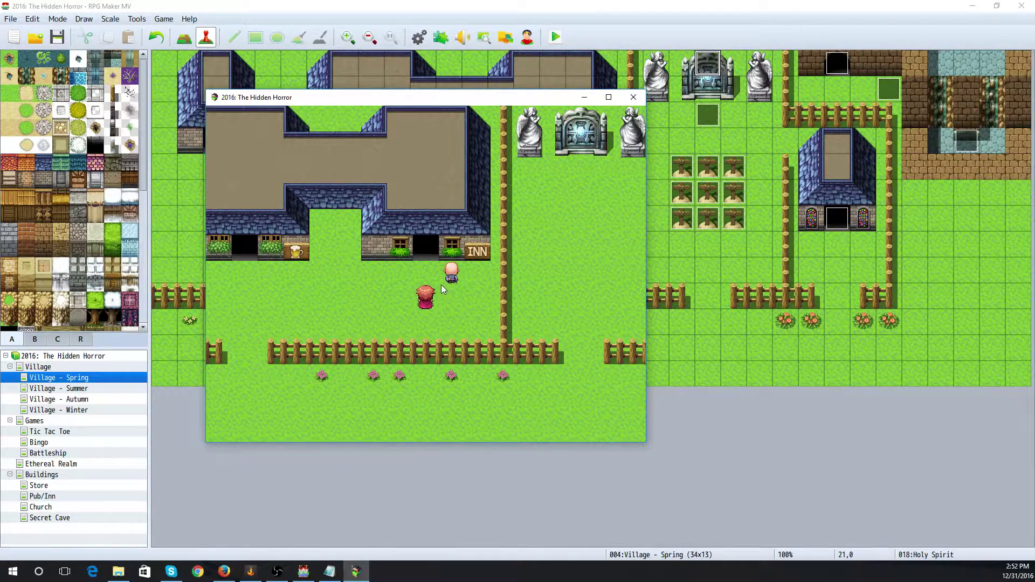
pyautogui.click(450, 277)
pyautogui.click(345, 299)
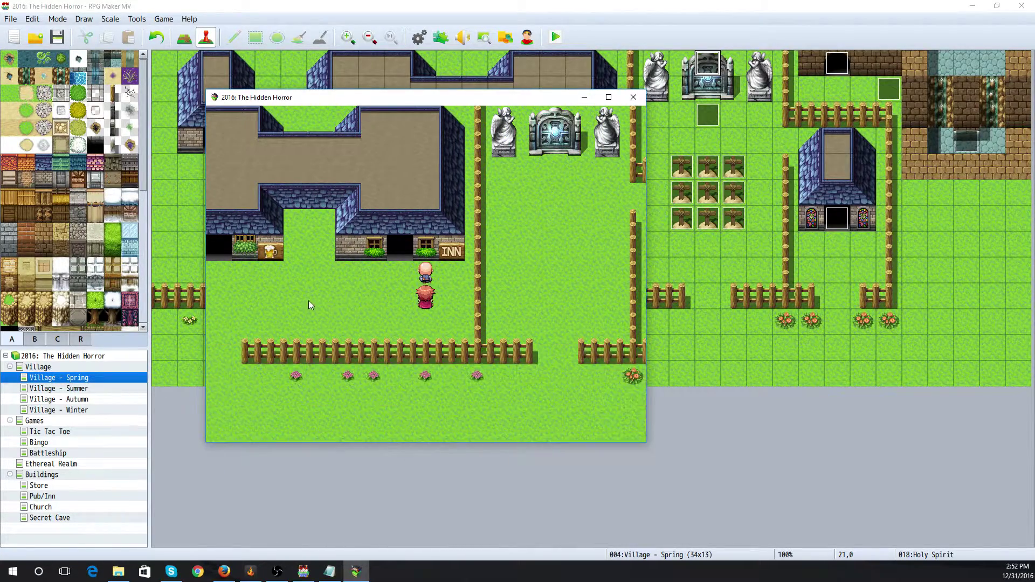
# Enter the pub and talk to the blonde woman between the food tables
pyautogui.click(307, 299)
pyautogui.click(345, 252)
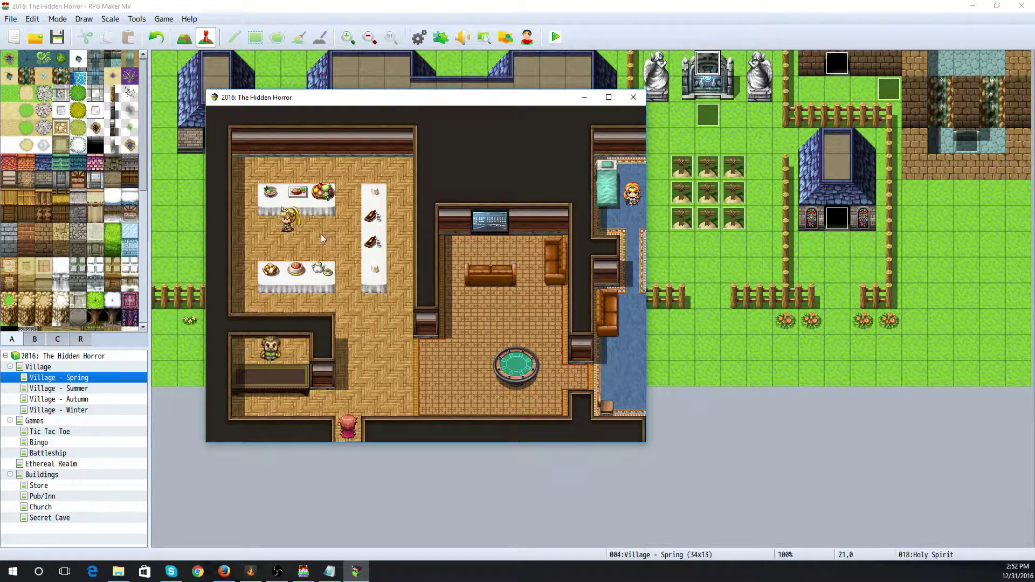
pyautogui.click(270, 226)
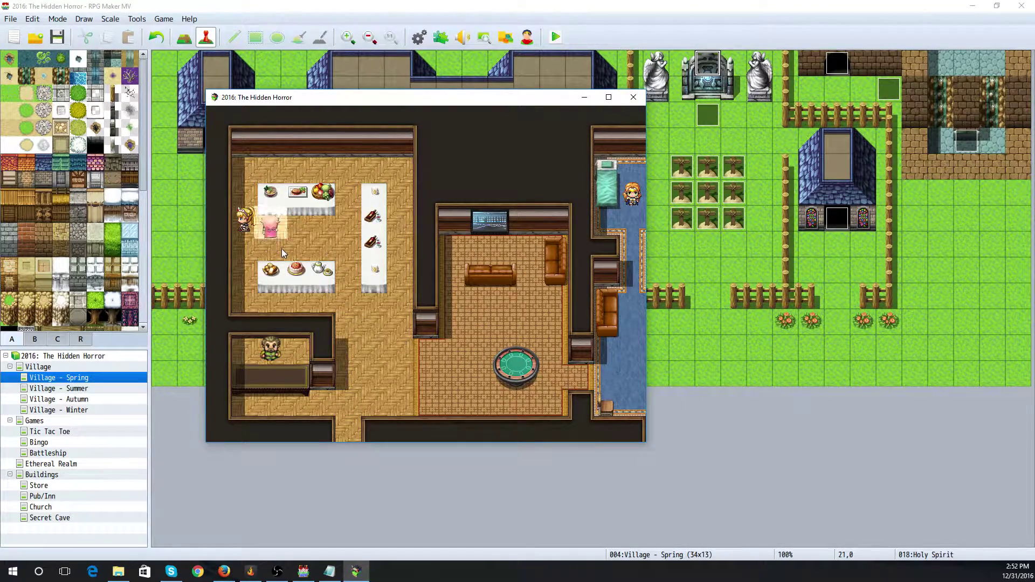
pyautogui.click(245, 224)
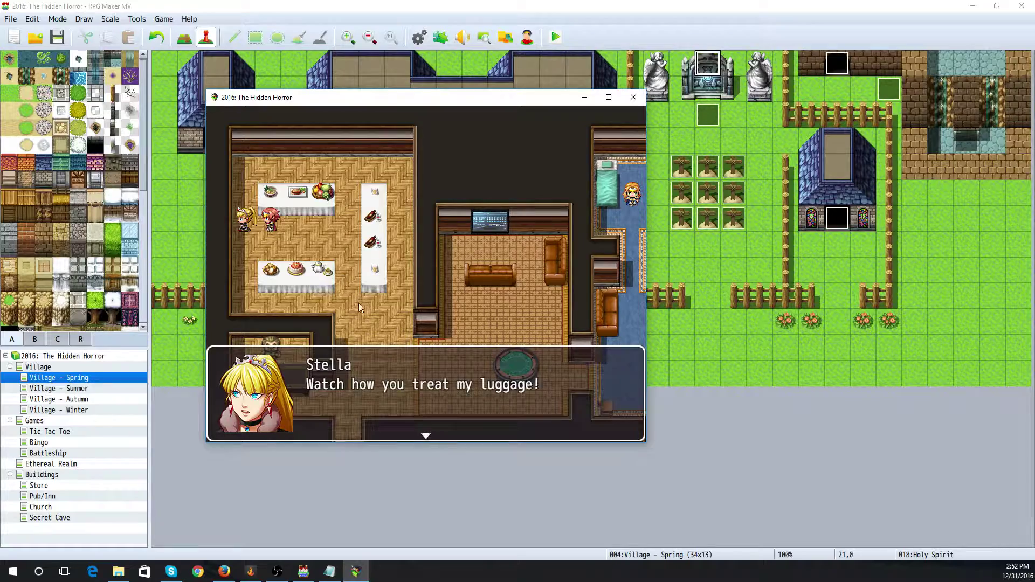
# Cross the lounge to the inn bedroom and talk to the woman beside the bed
pyautogui.click(353, 287)
pyautogui.click(496, 284)
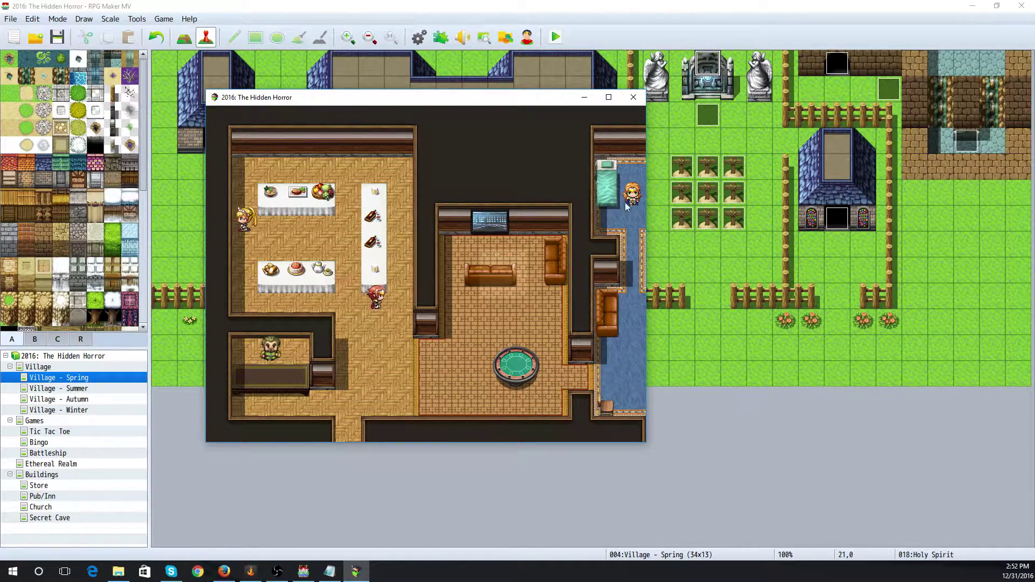
pyautogui.click(543, 370)
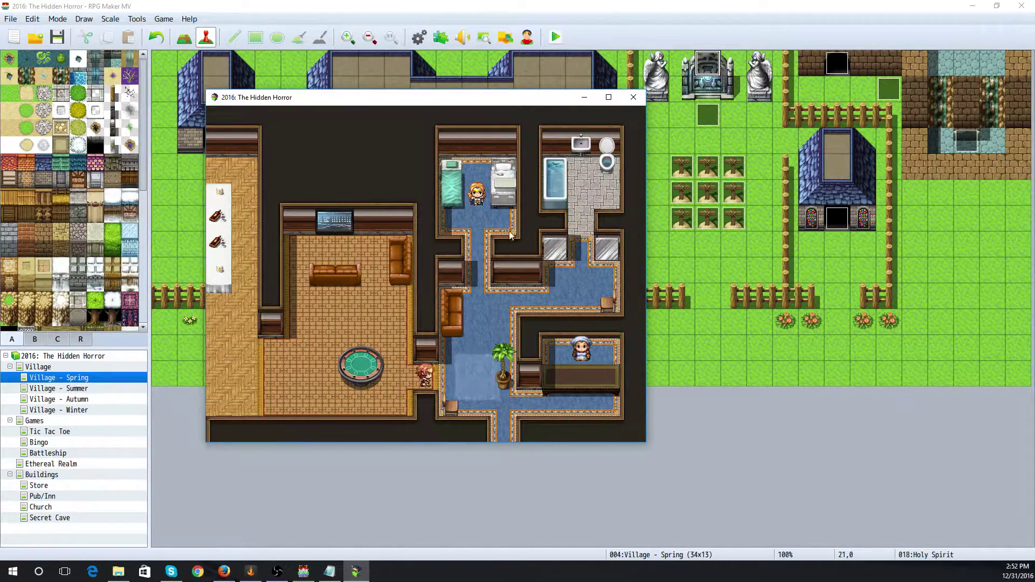
pyautogui.click(479, 207)
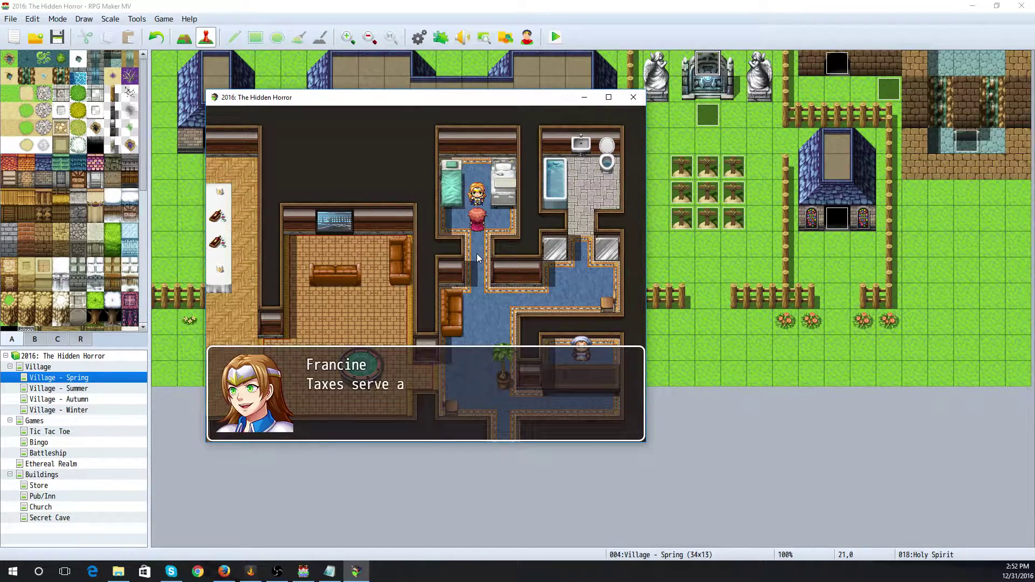
pyautogui.click(470, 273)
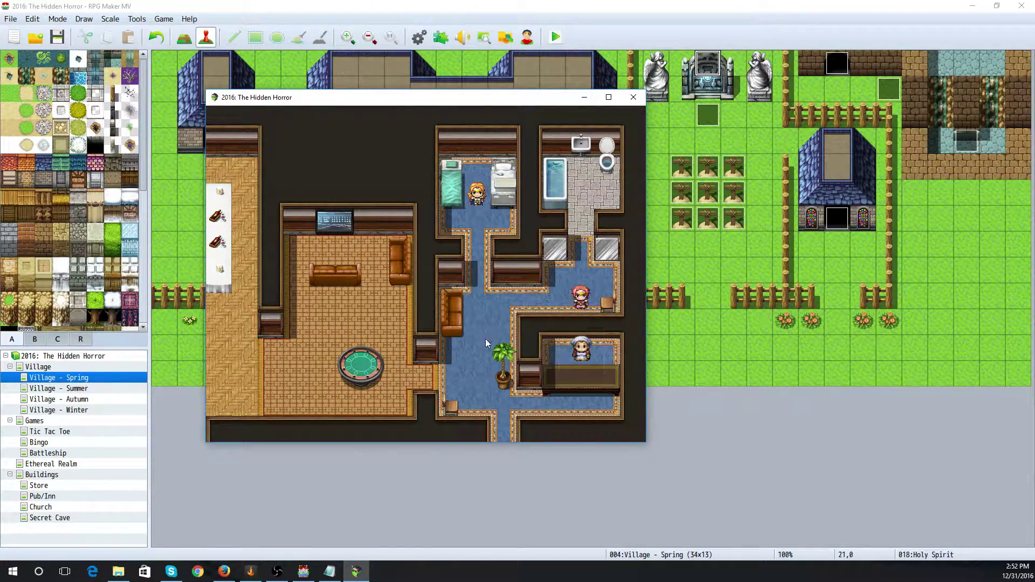
# Test the attendants behind the inn counter and the pub counter by approaching each of them
pyautogui.click(486, 345)
pyautogui.click(484, 397)
pyautogui.click(570, 348)
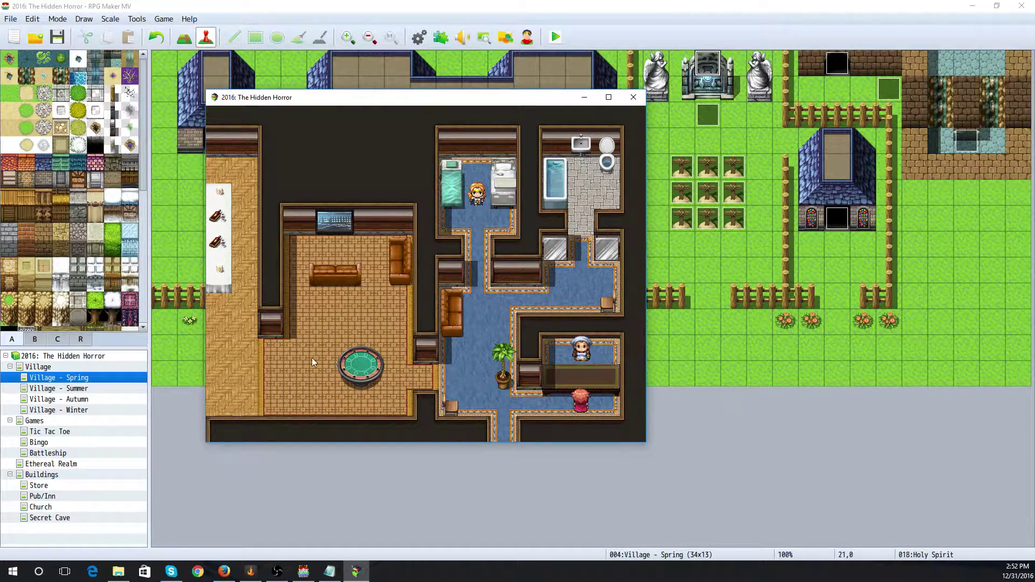
pyautogui.click(295, 377)
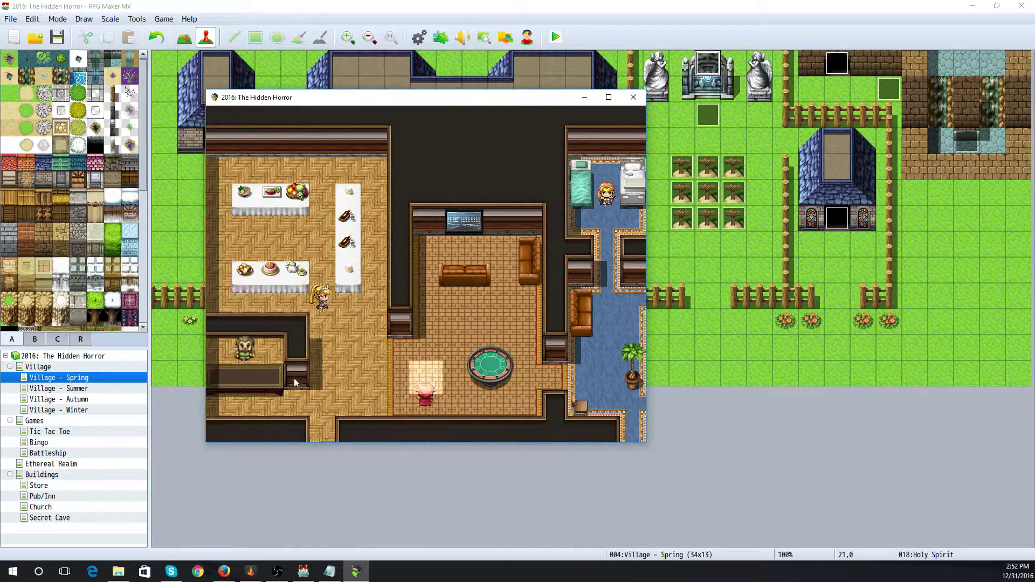
pyautogui.click(258, 392)
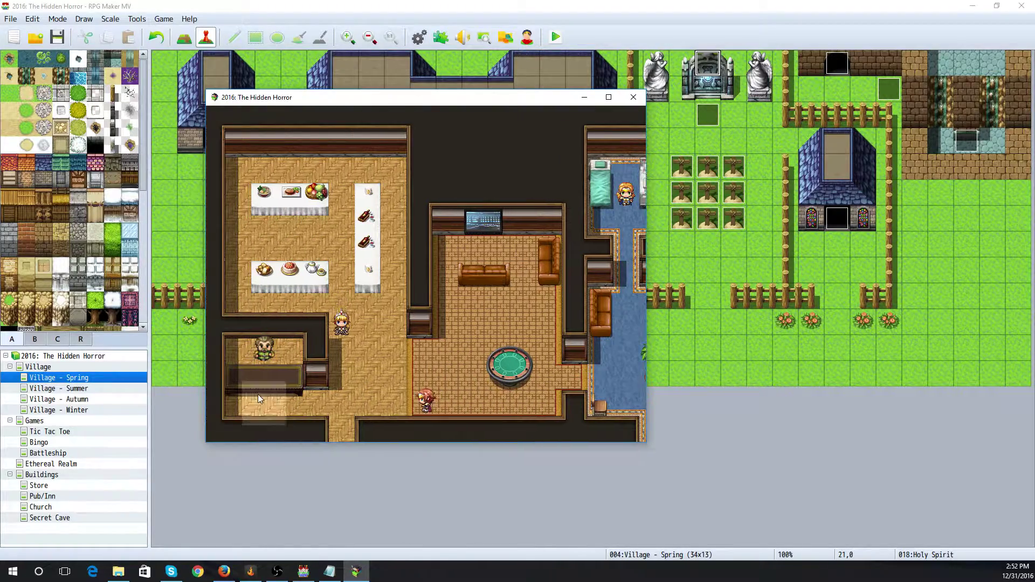
pyautogui.click(274, 348)
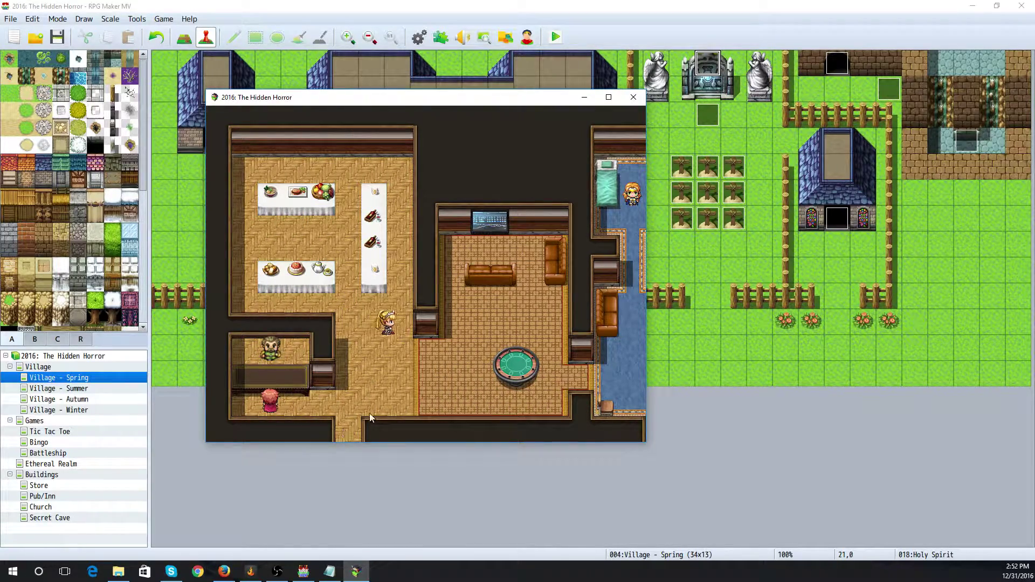
# Leave the pub, enter the store, and test the character events on the shop floor and at the counter
pyautogui.click(397, 404)
pyautogui.click(346, 422)
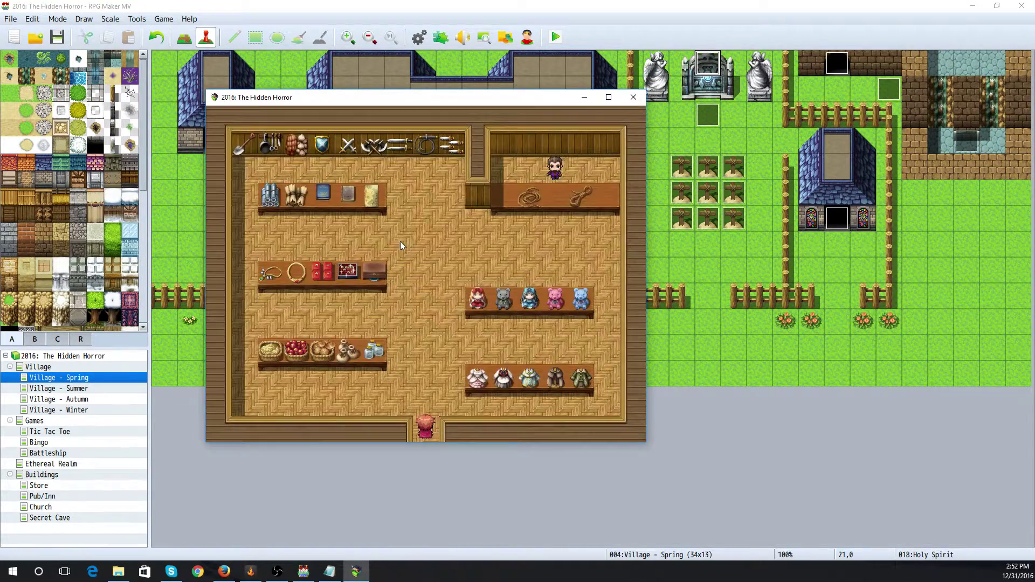
pyautogui.click(426, 242)
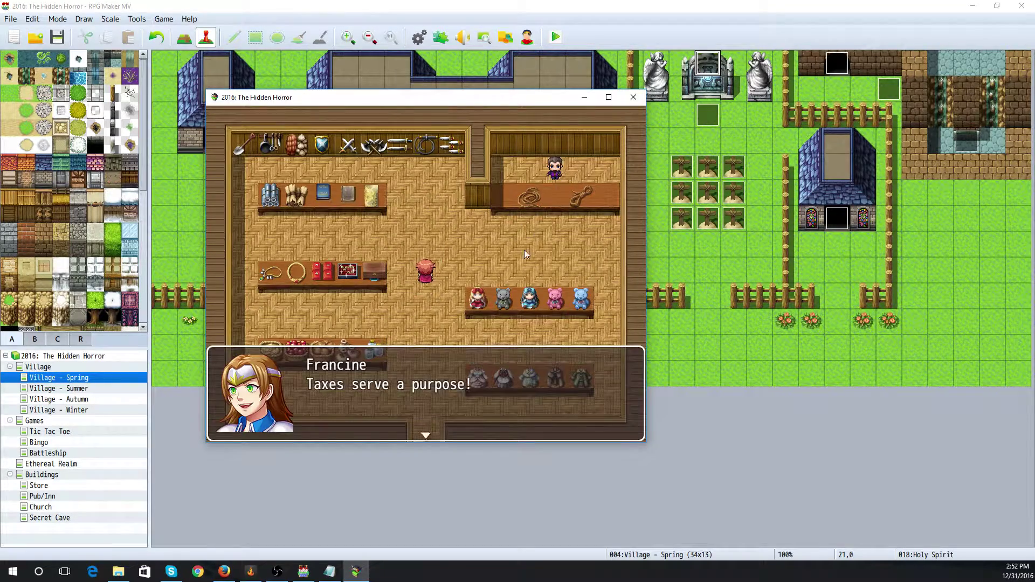
pyautogui.click(501, 248)
pyautogui.click(534, 198)
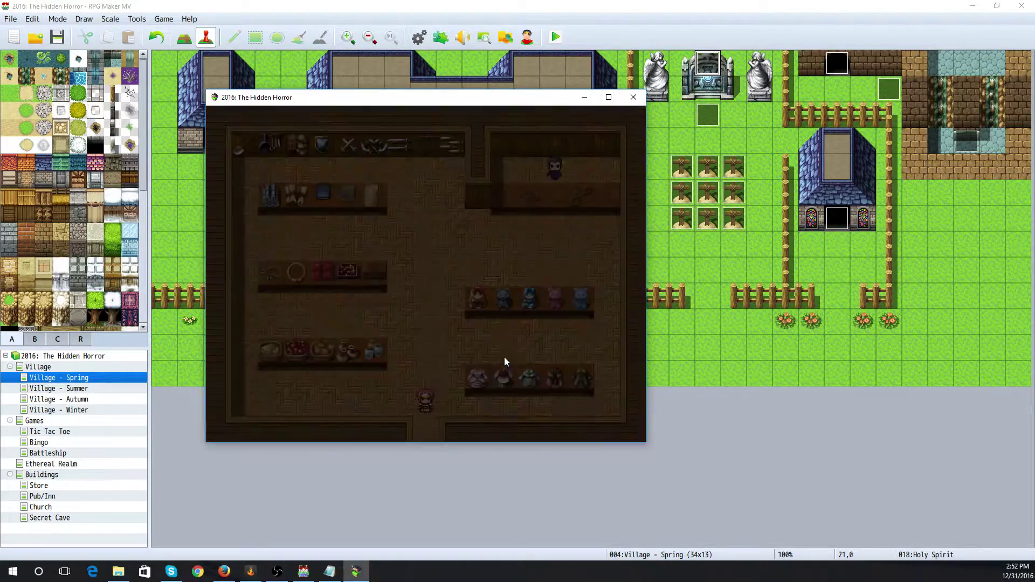
# Return to the village and talk to the red-haired villager in the fenced yard below the shrine
pyautogui.click(452, 401)
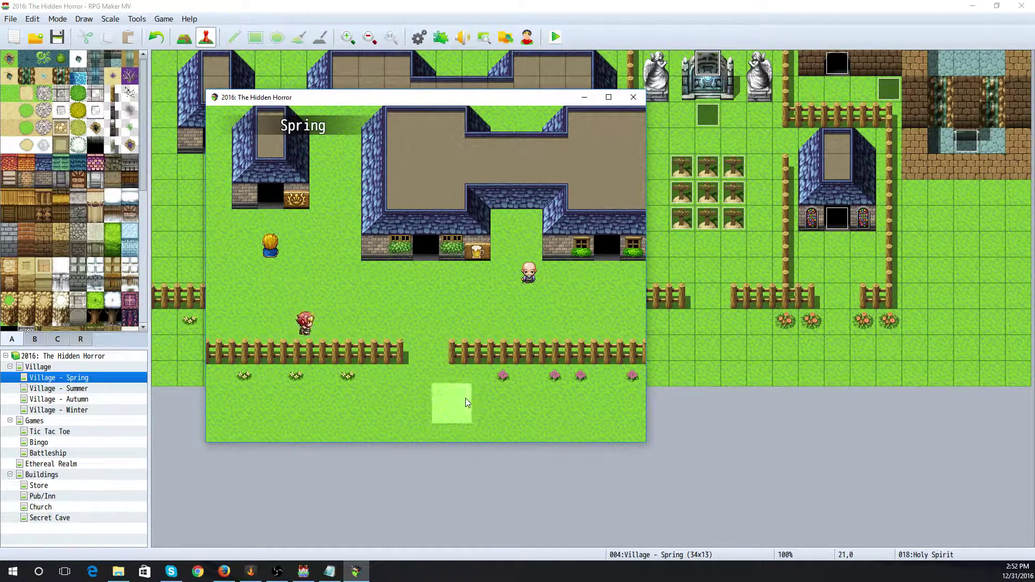
pyautogui.click(591, 399)
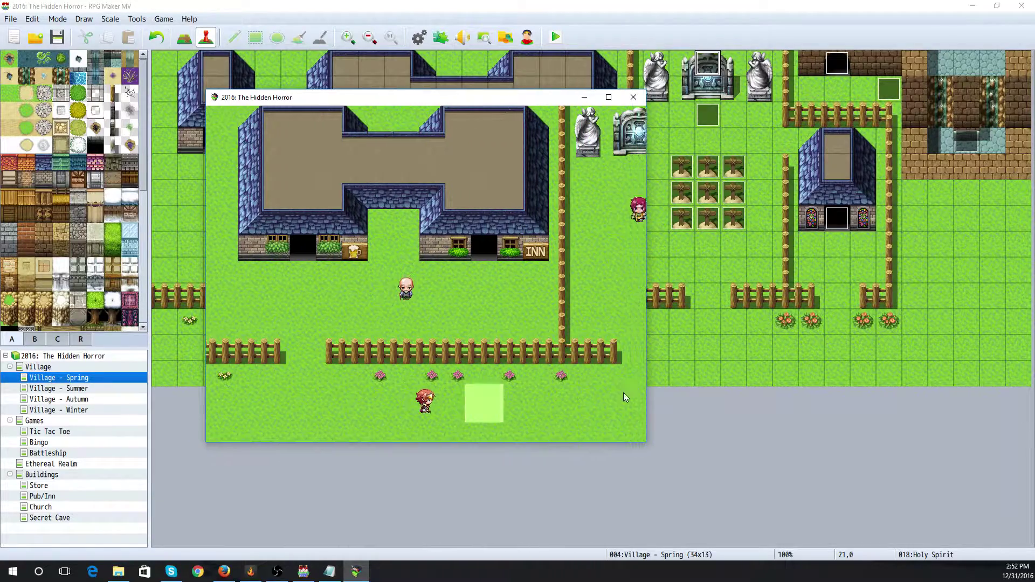
pyautogui.click(408, 223)
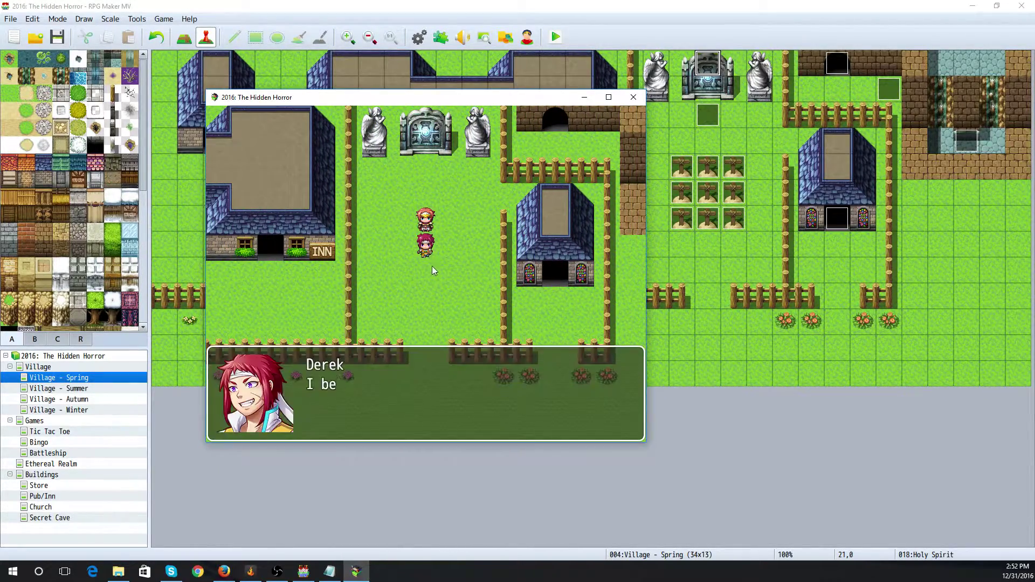
pyautogui.click(423, 294)
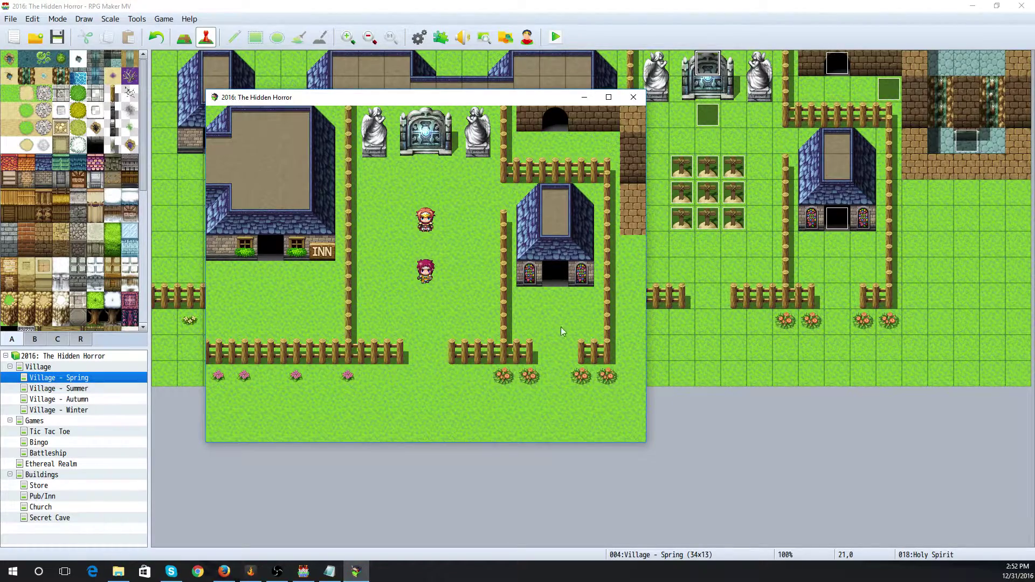
pyautogui.click(421, 381)
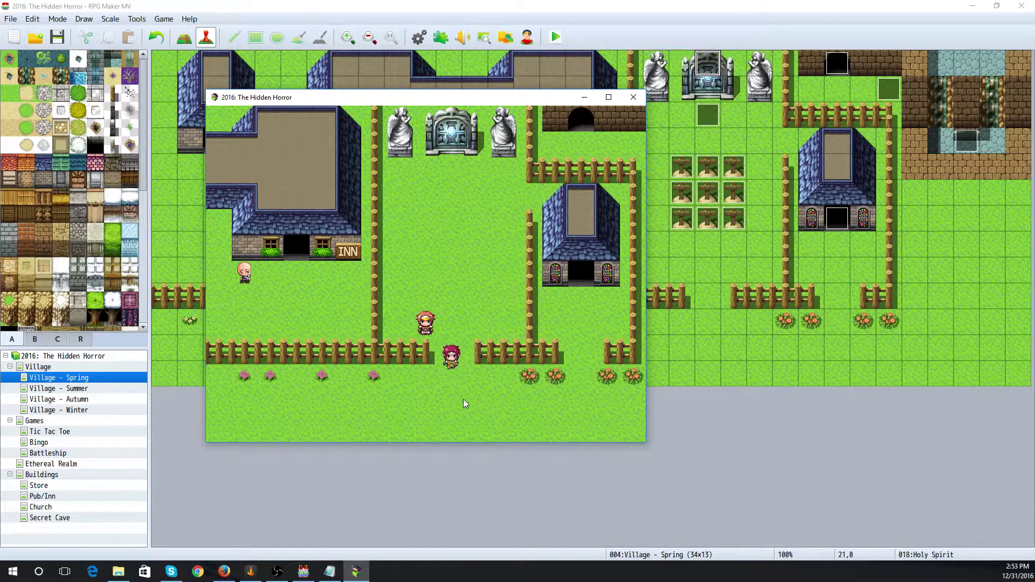
# Enter the church and test the priest at the altar, then close the playtest
pyautogui.click(520, 402)
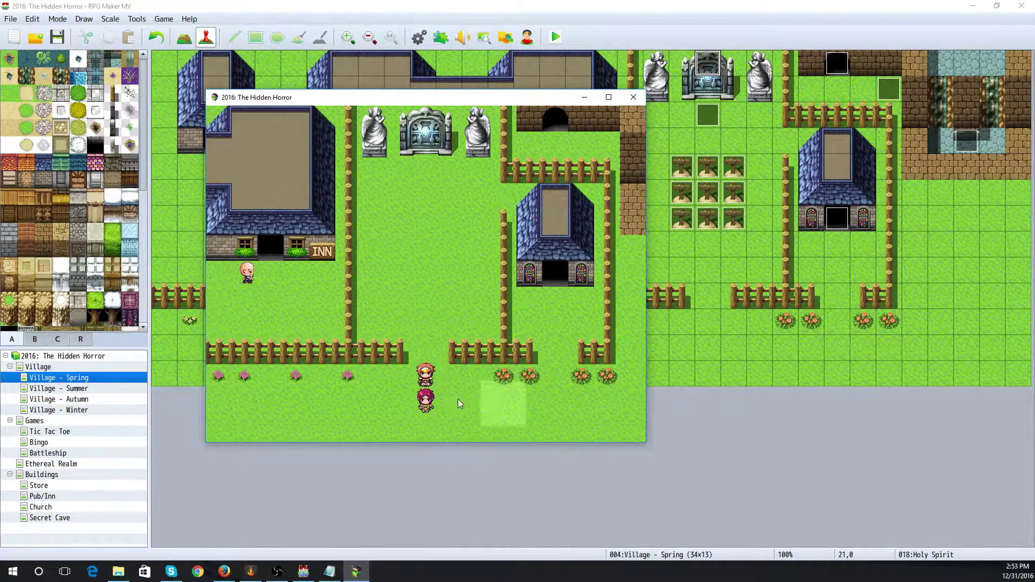
pyautogui.click(473, 280)
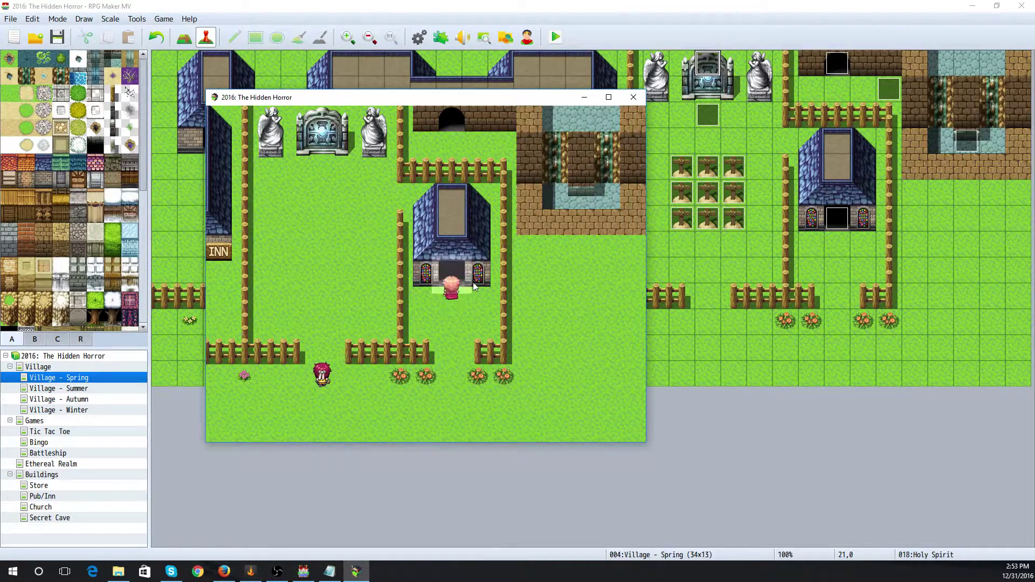
pyautogui.click(430, 221)
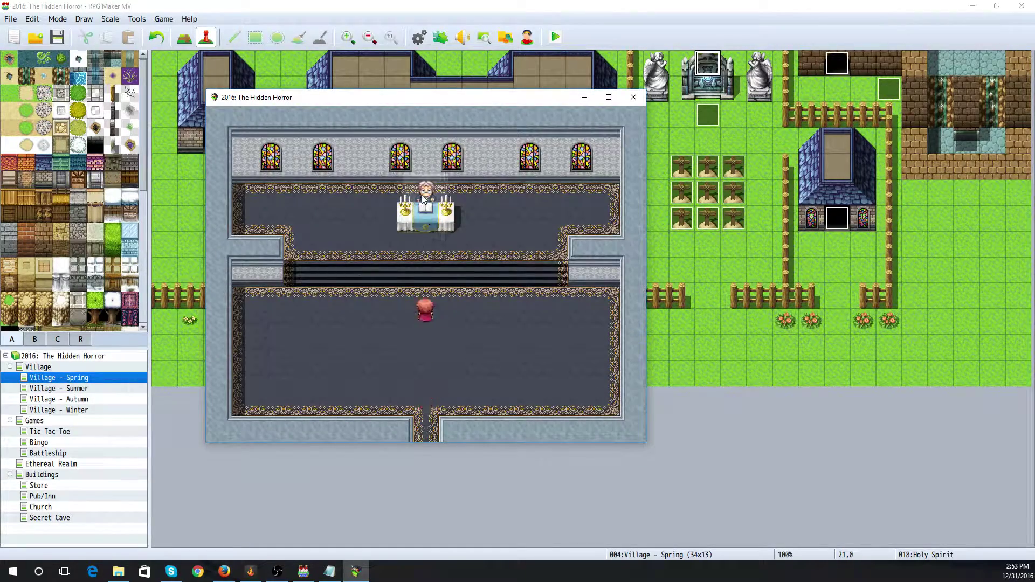
pyautogui.click(472, 343)
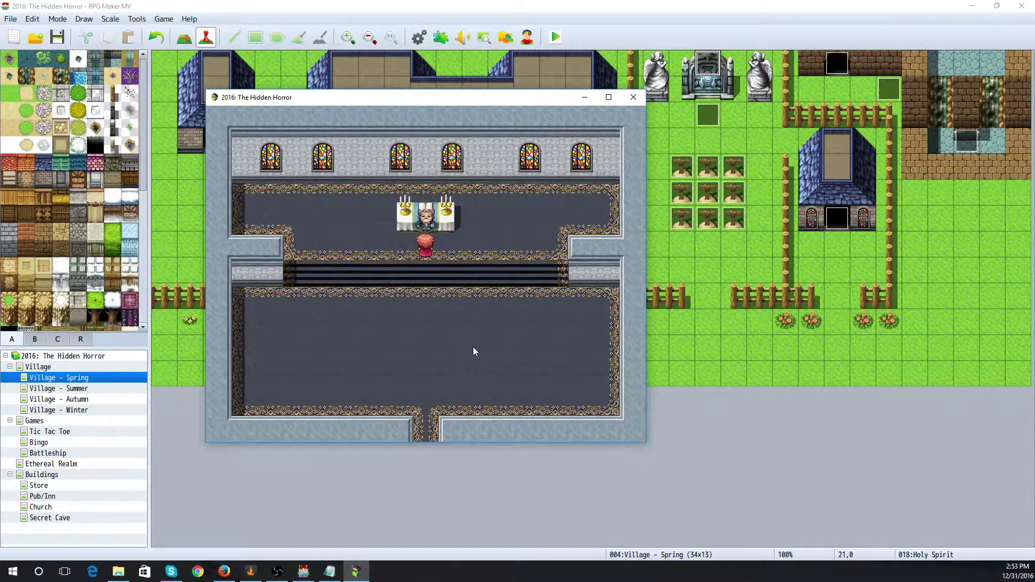
pyautogui.click(426, 325)
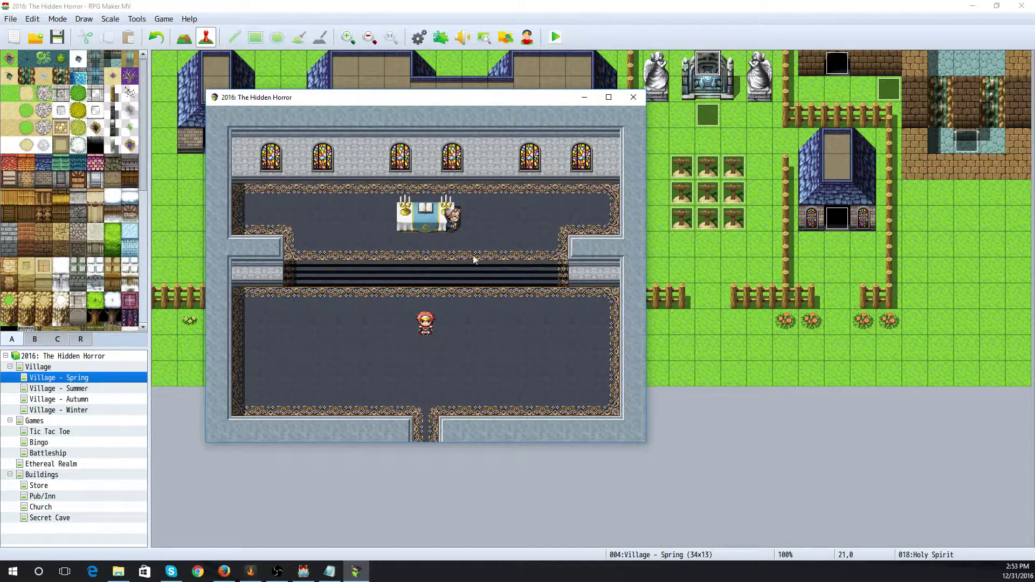
pyautogui.click(632, 98)
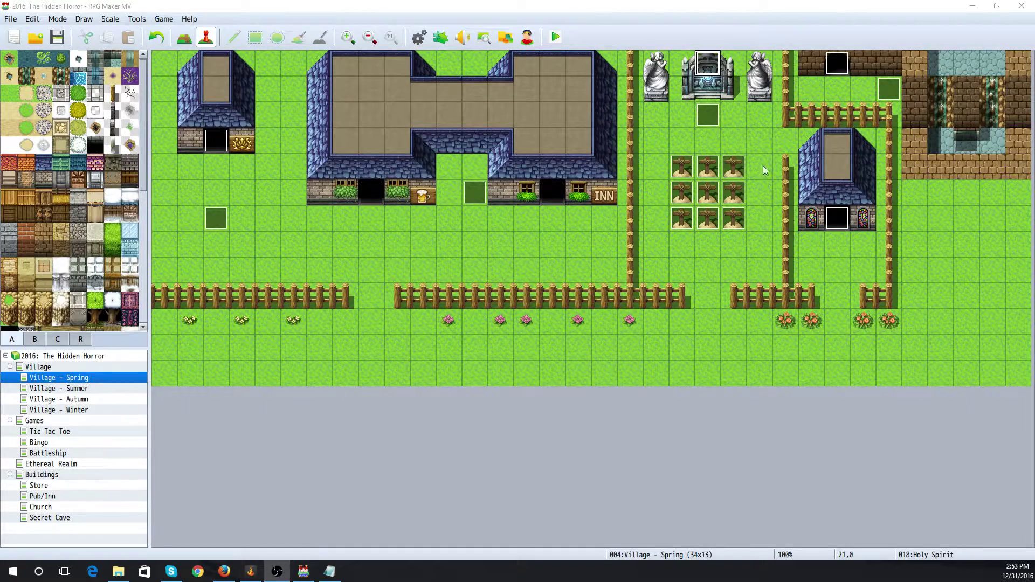
# Open the Store map and review the commands in its Holy Spirit event and in the Char 8 event on the shop floor
pyautogui.click(61, 485)
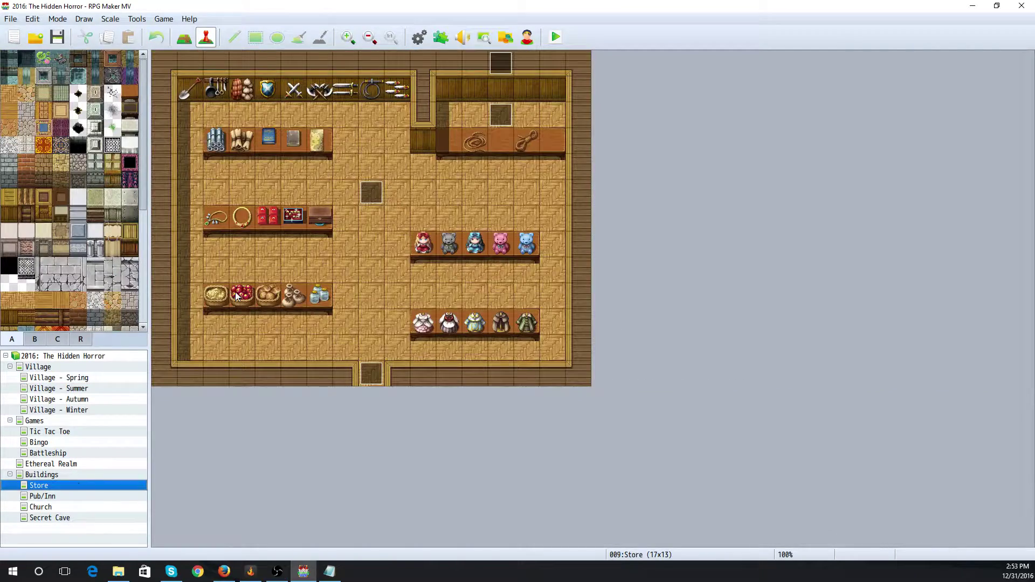
pyautogui.doubleClick(501, 68)
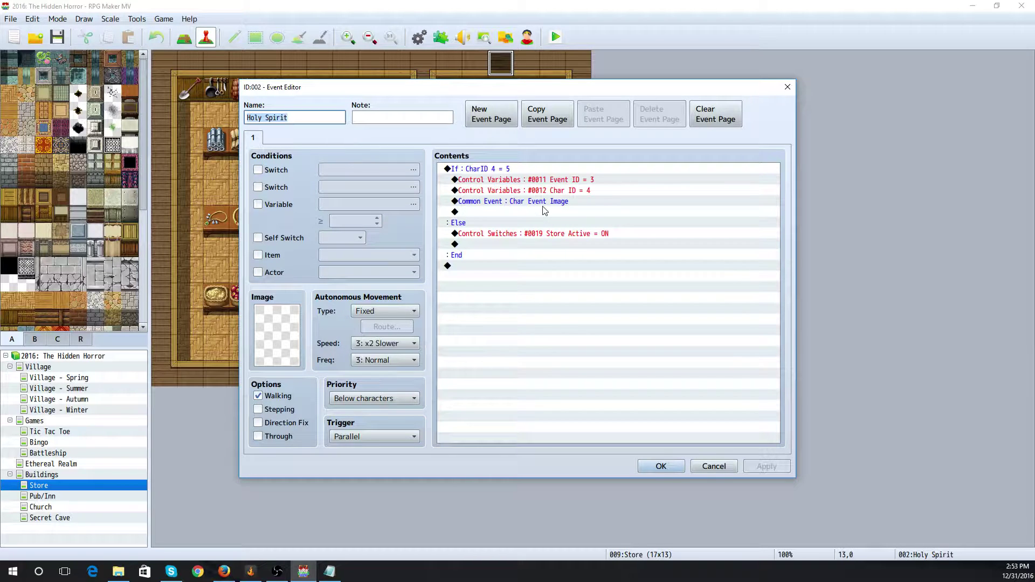
pyautogui.click(475, 265)
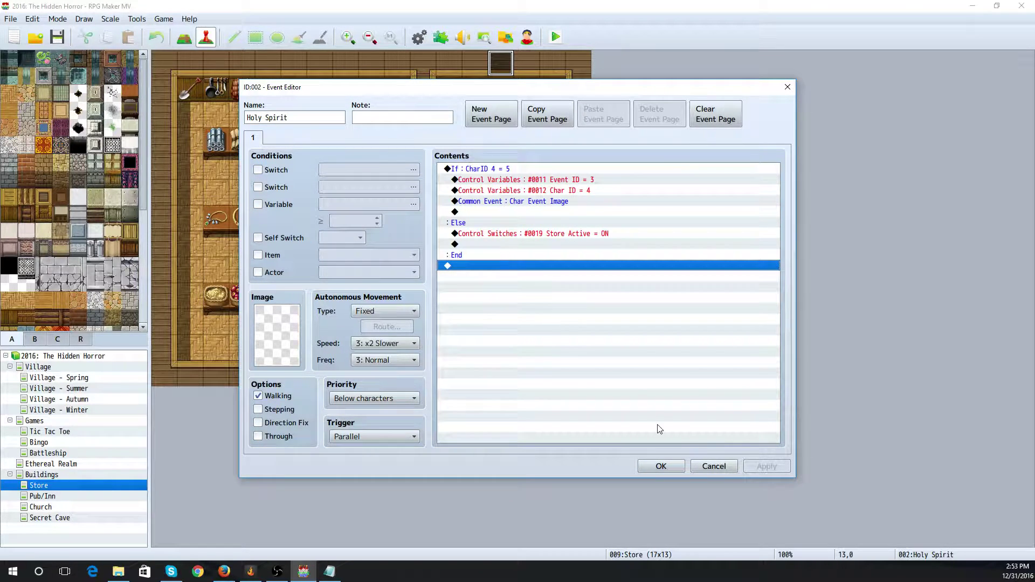
pyautogui.click(716, 466)
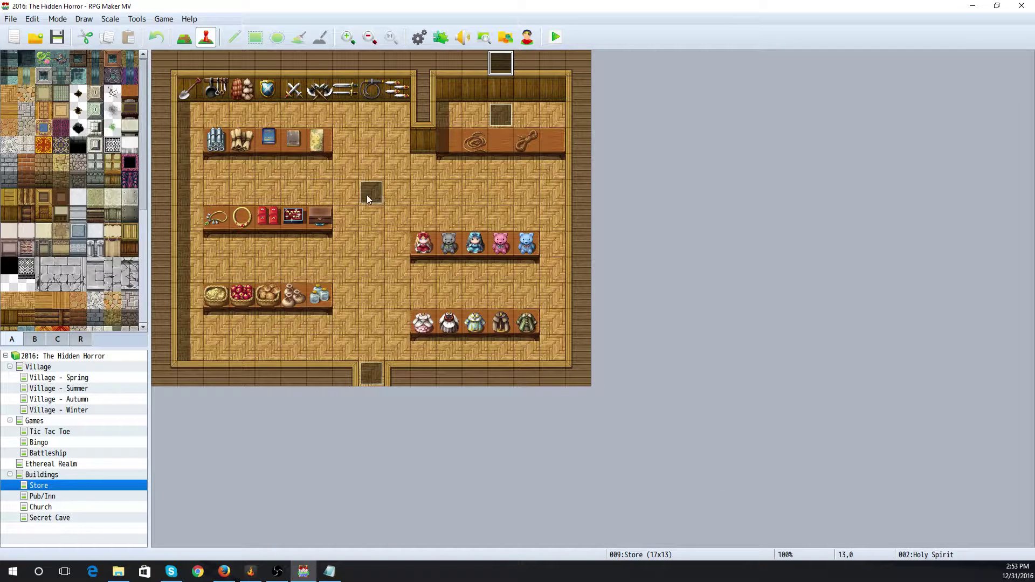
pyautogui.doubleClick(371, 197)
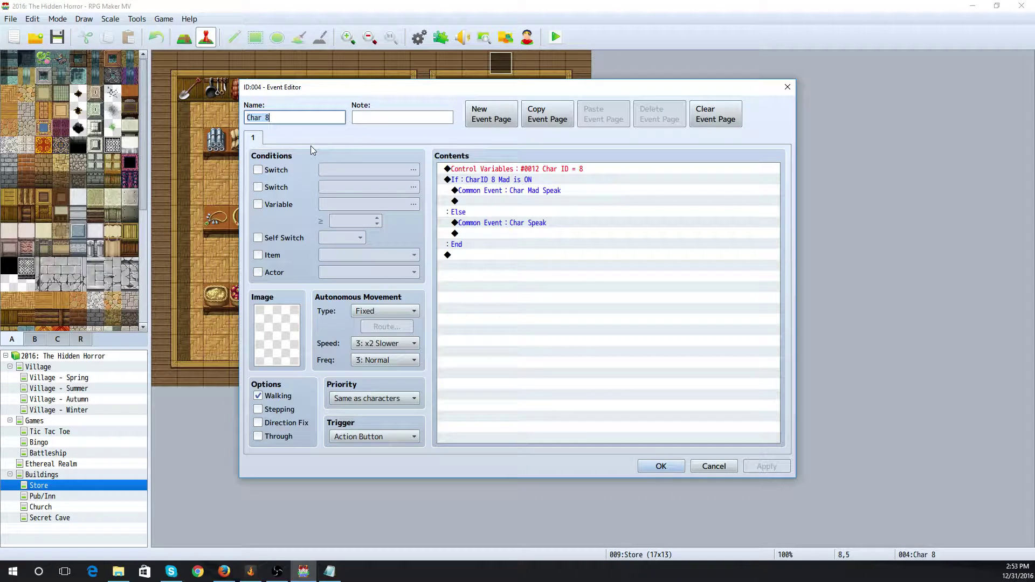
pyautogui.click(722, 467)
# In the Store's Holy Spirit event, add a command after the conditional branch that sets variable 0011 Event ID to 4
pyautogui.doubleClick(500, 71)
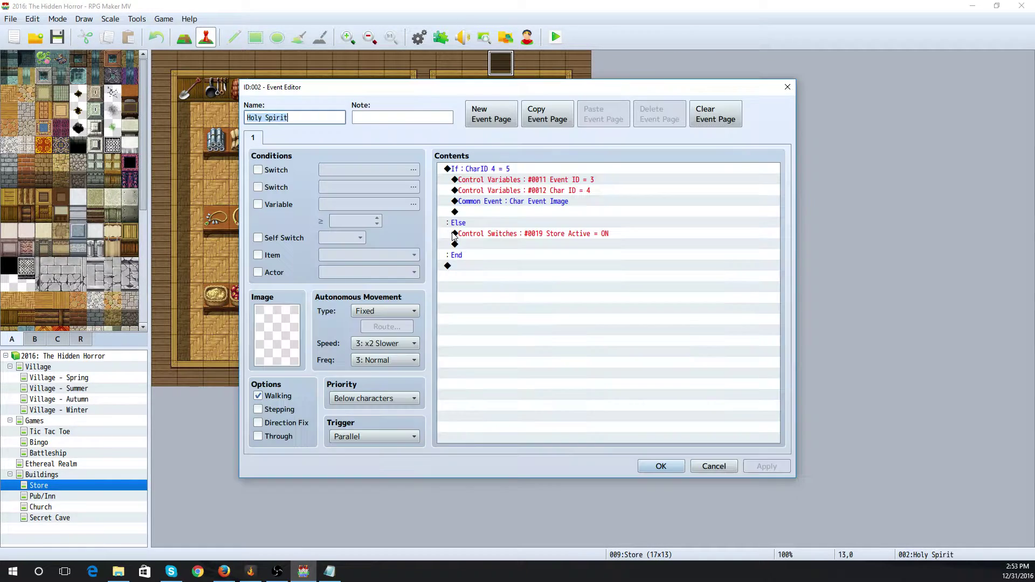
pyautogui.doubleClick(474, 267)
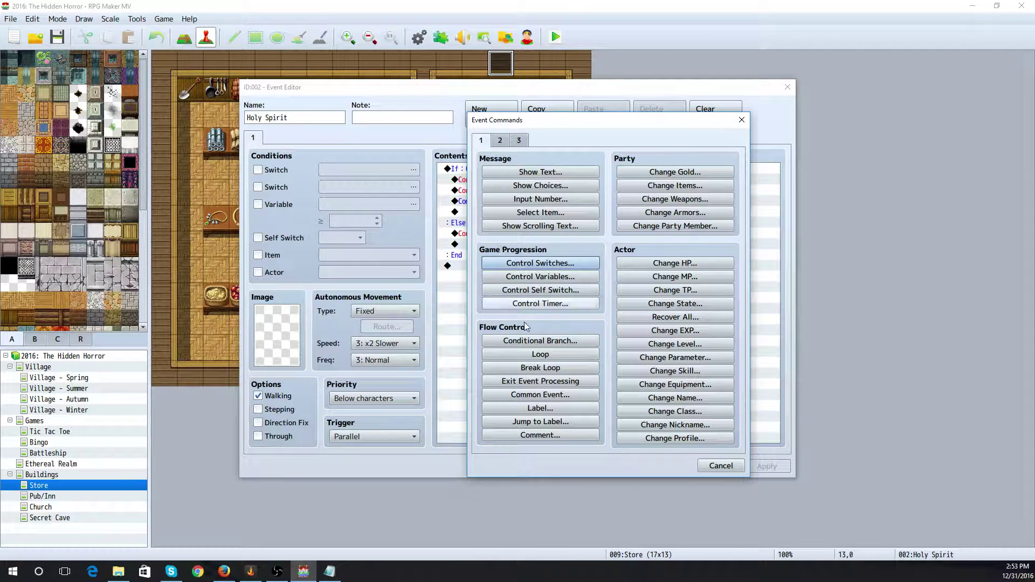
pyautogui.click(531, 276)
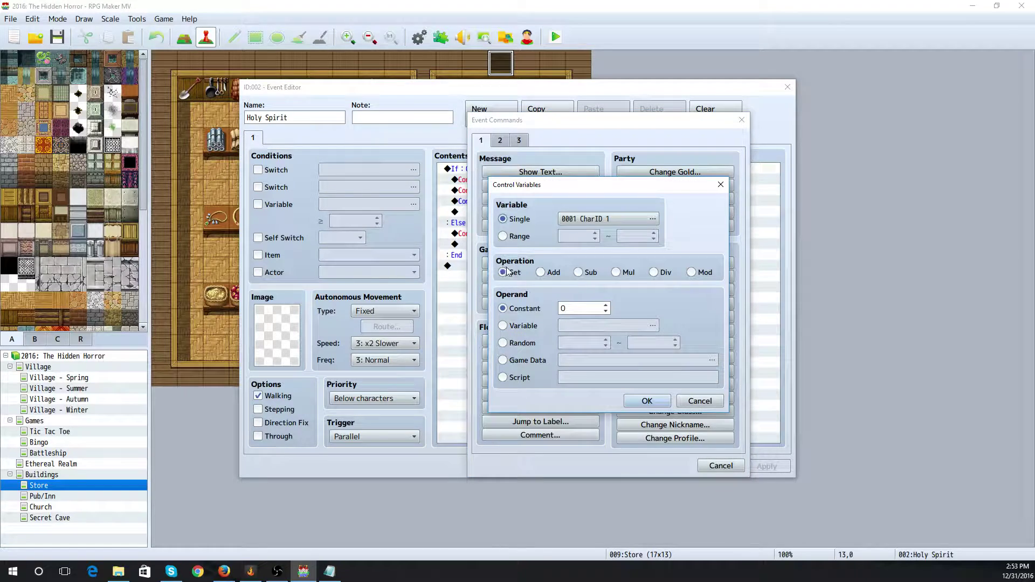
pyautogui.click(577, 222)
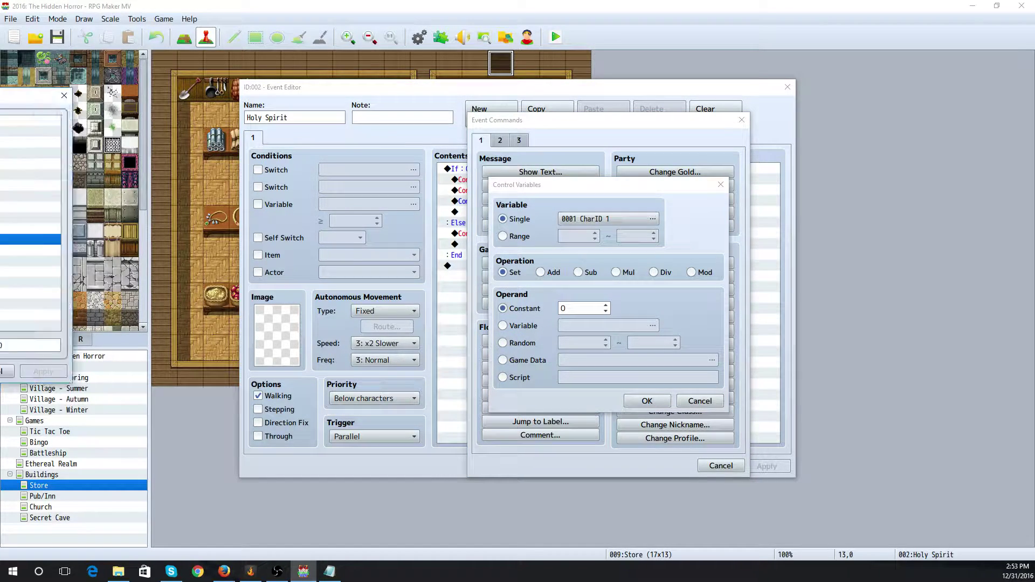
pyautogui.click(573, 218)
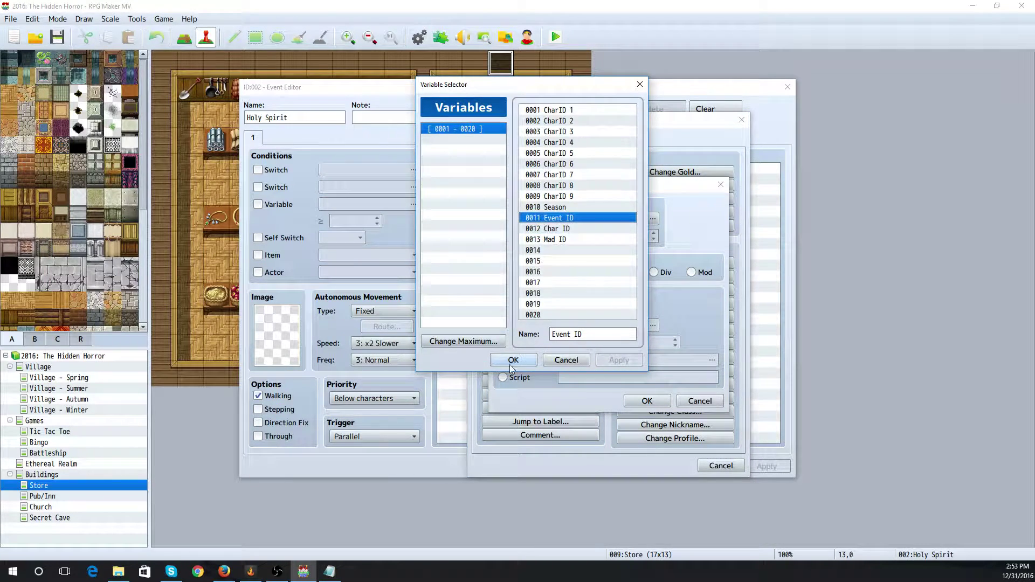
pyautogui.press('Return')
pyautogui.click(594, 310)
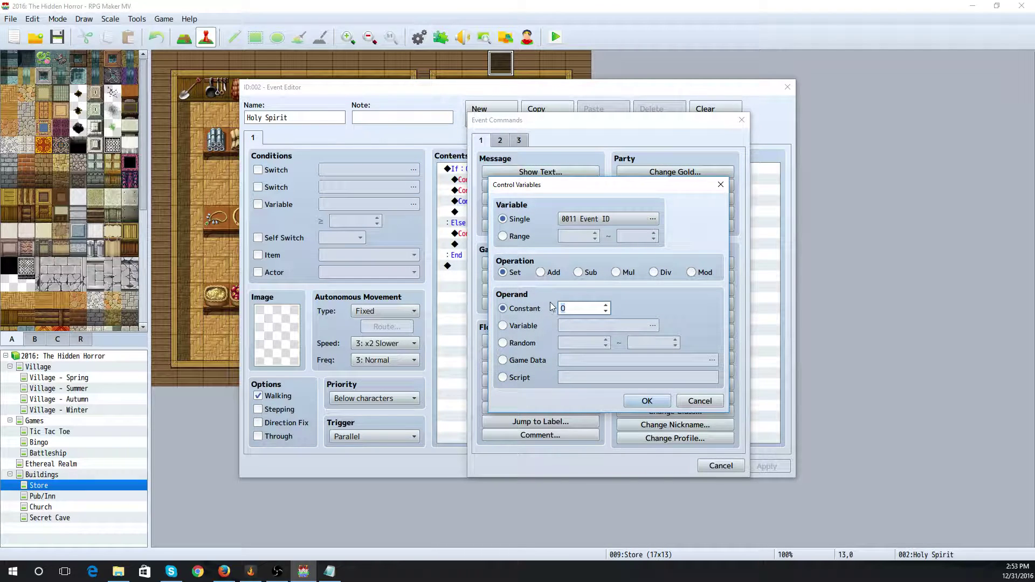
pyautogui.click(646, 400)
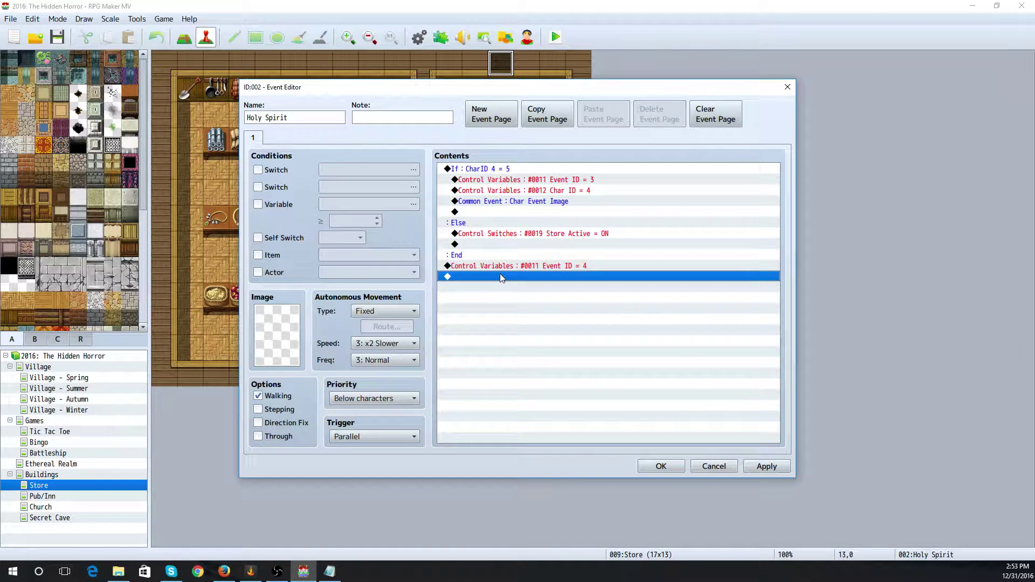
# Add a second variable command below it that sets 0012 Char ID to the constant 8
pyautogui.doubleClick(501, 277)
pyautogui.click(502, 275)
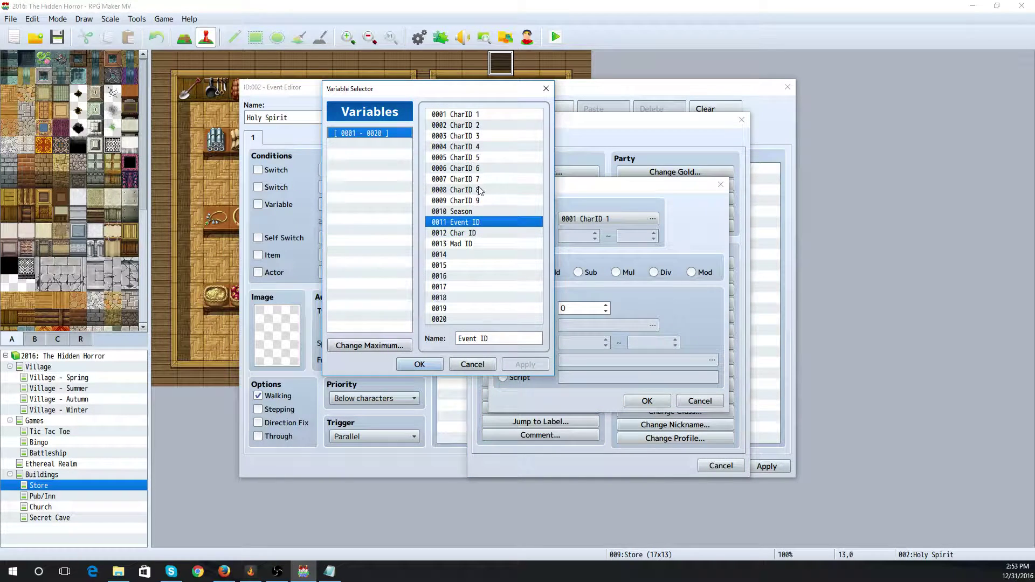
pyautogui.click(474, 233)
pyautogui.click(420, 364)
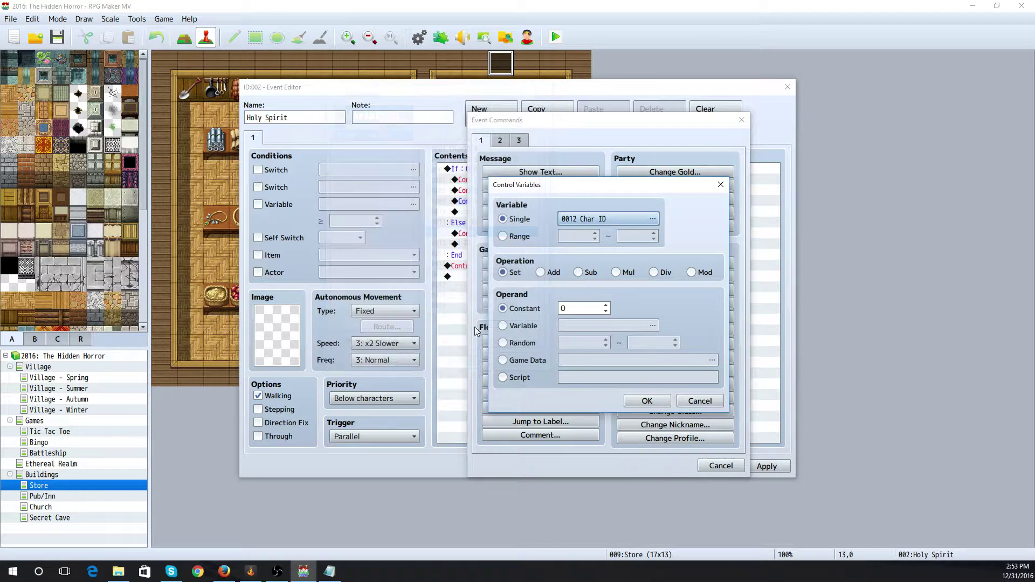
pyautogui.click(572, 311)
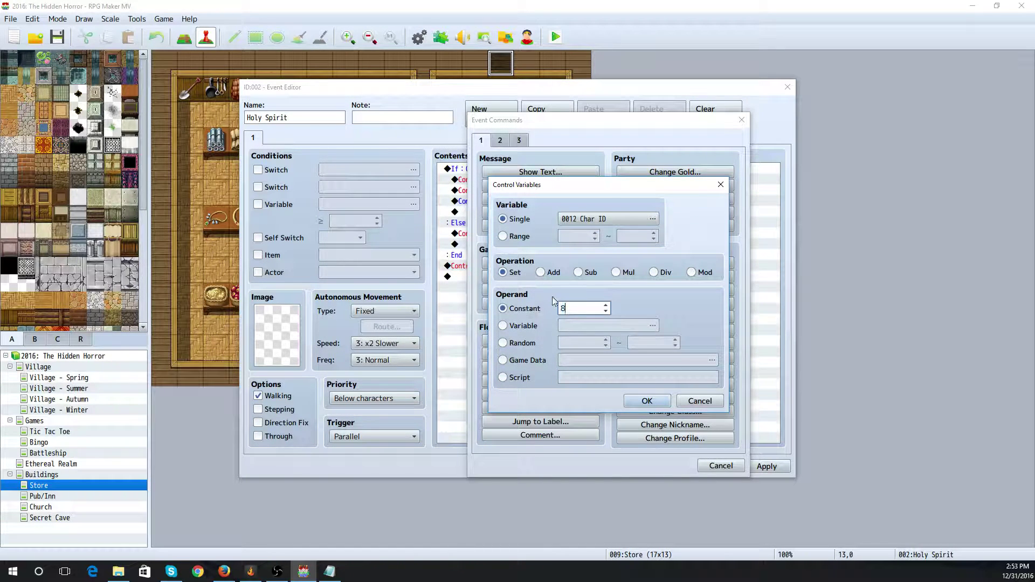
pyautogui.click(647, 400)
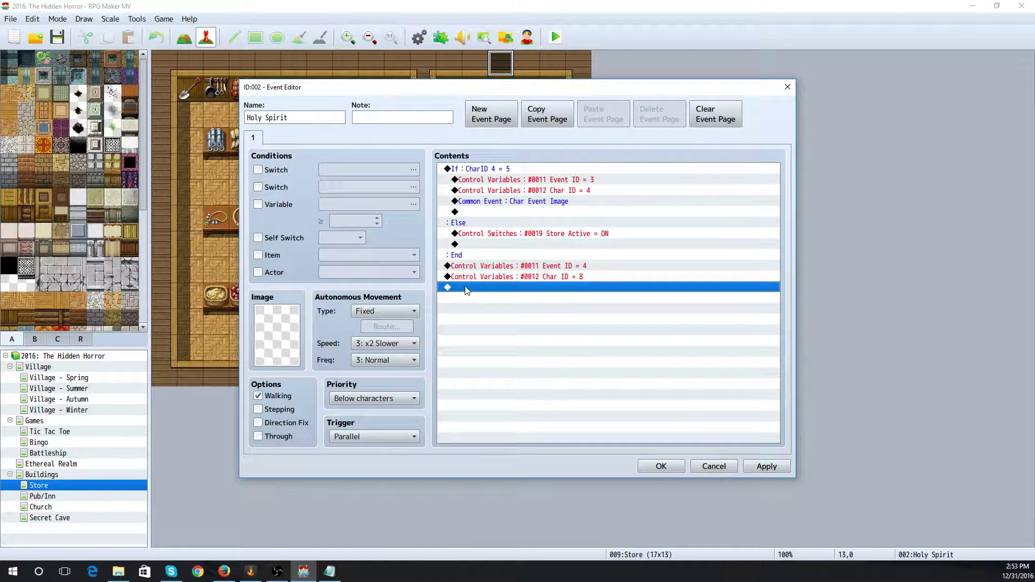
# Append a call to the Char Event Image common event, save the Holy Spirit event, and check the Char 8 event's settings
pyautogui.doubleClick(467, 291)
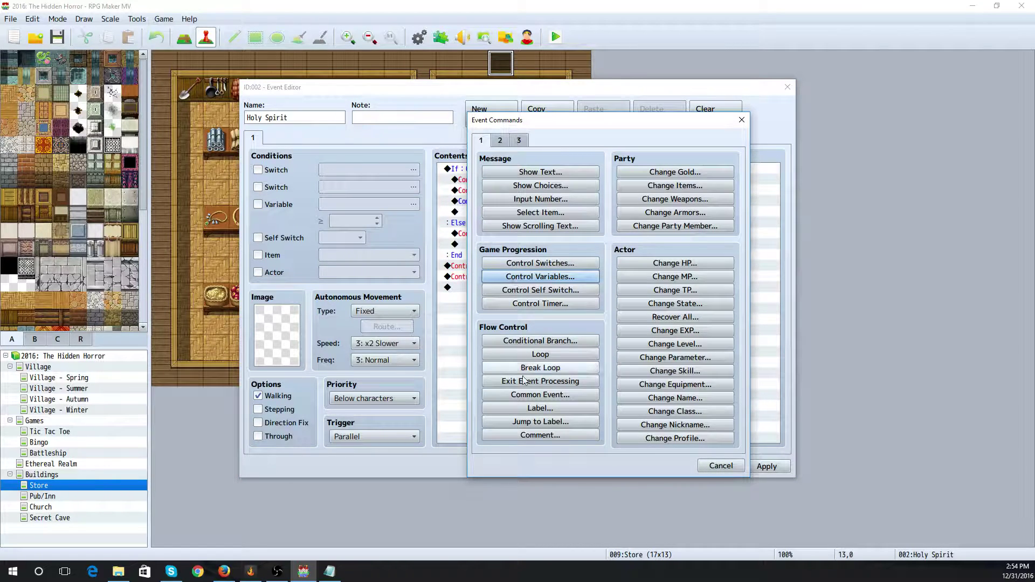
pyautogui.click(539, 395)
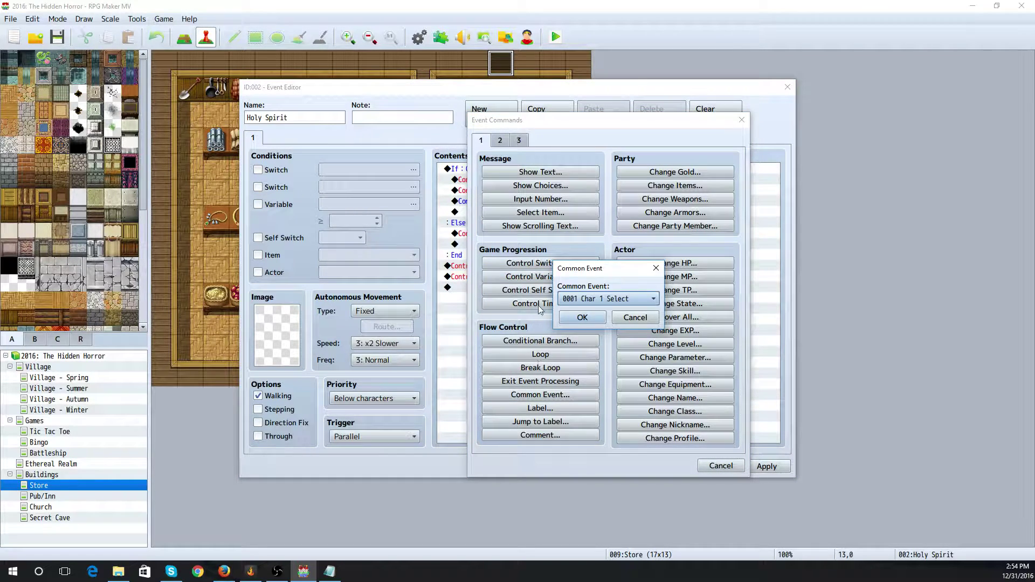
pyautogui.click(589, 299)
pyautogui.click(629, 433)
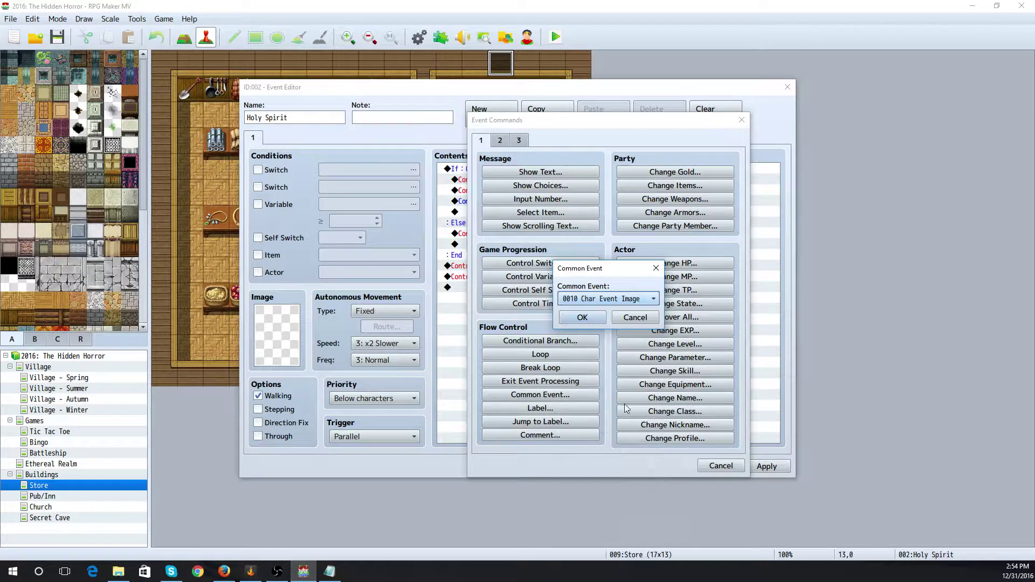
pyautogui.click(584, 318)
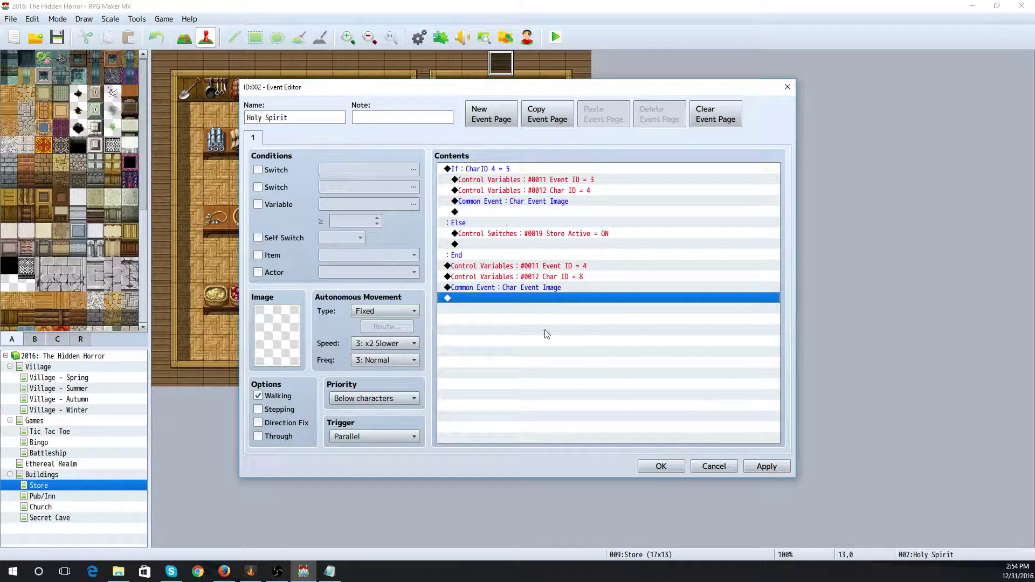
pyautogui.click(661, 466)
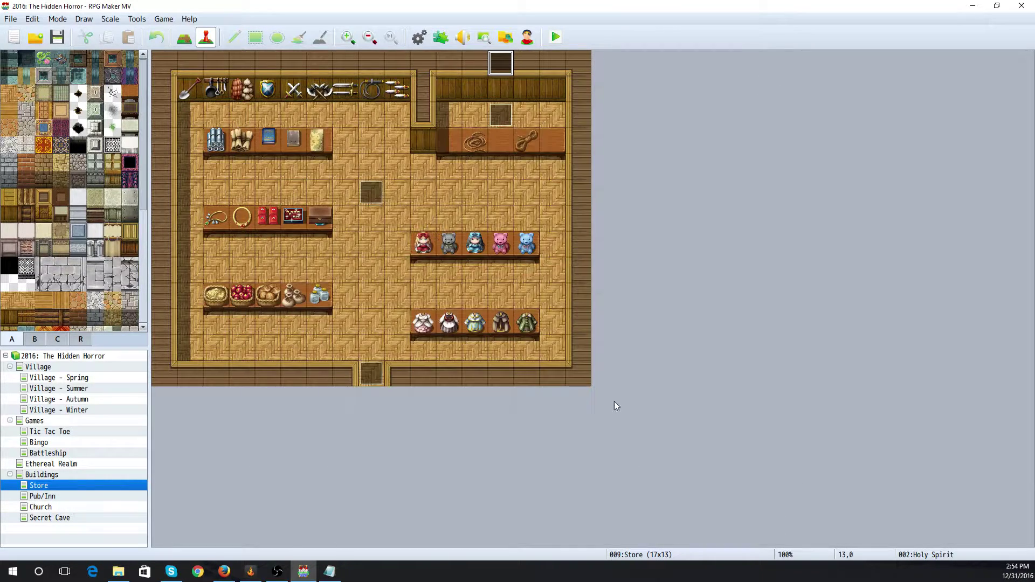
pyautogui.doubleClick(369, 198)
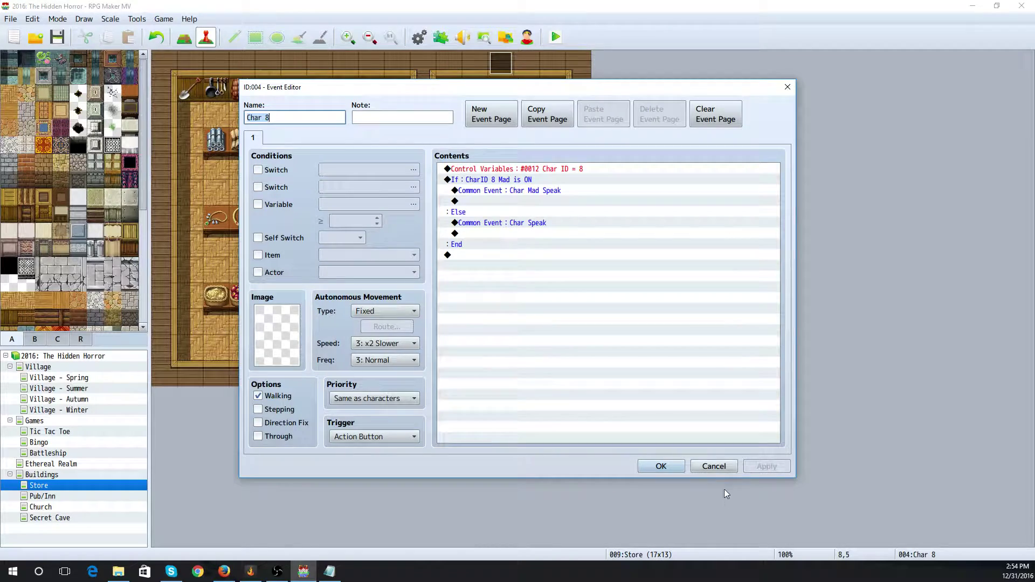
pyautogui.click(715, 466)
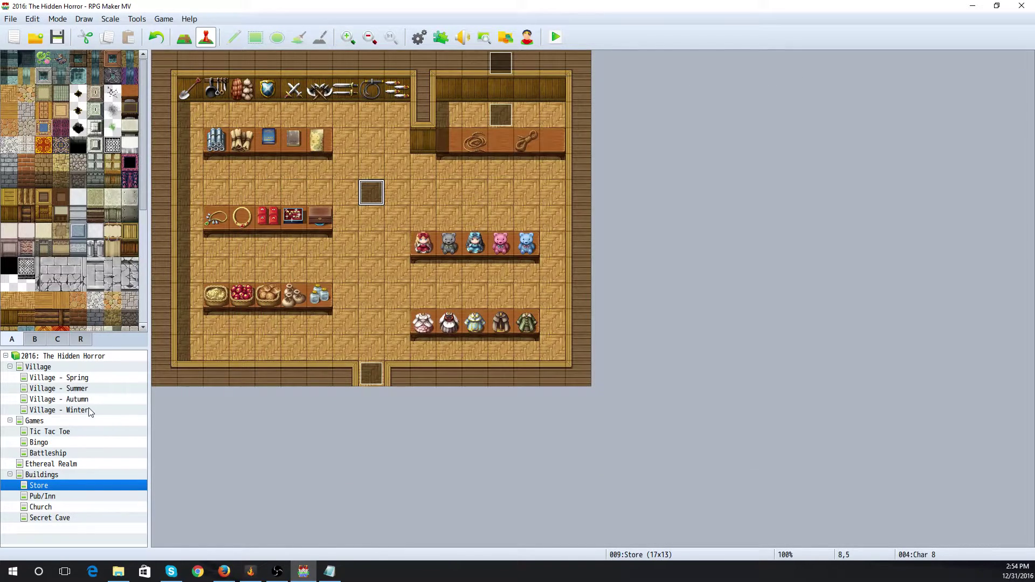
# On the Pub/Inn map, set page 1 of the Bar Master event to Same as characters priority and the Action Button trigger
pyautogui.click(60, 497)
pyautogui.click(213, 300)
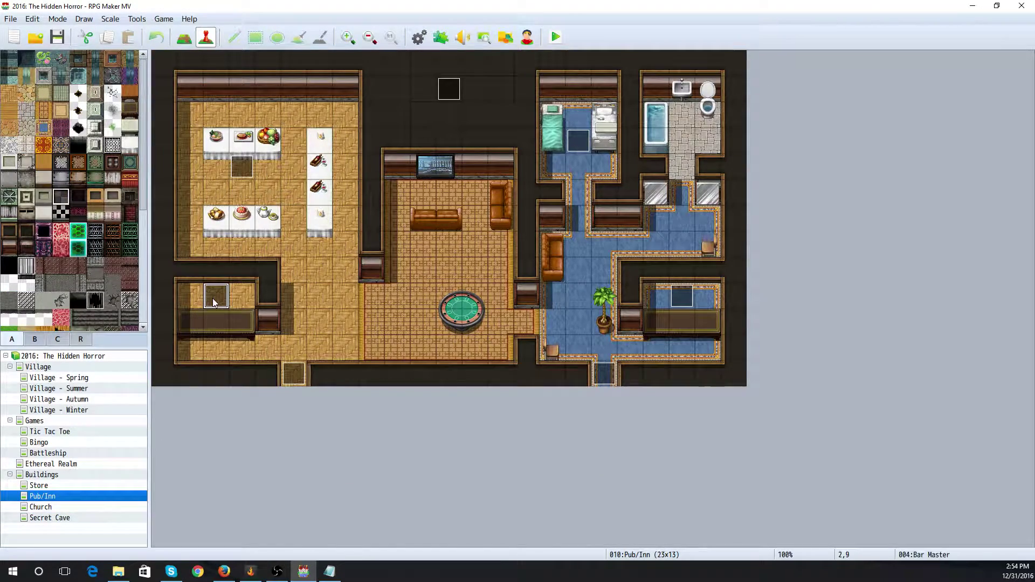
pyautogui.doubleClick(213, 302)
pyautogui.click(362, 402)
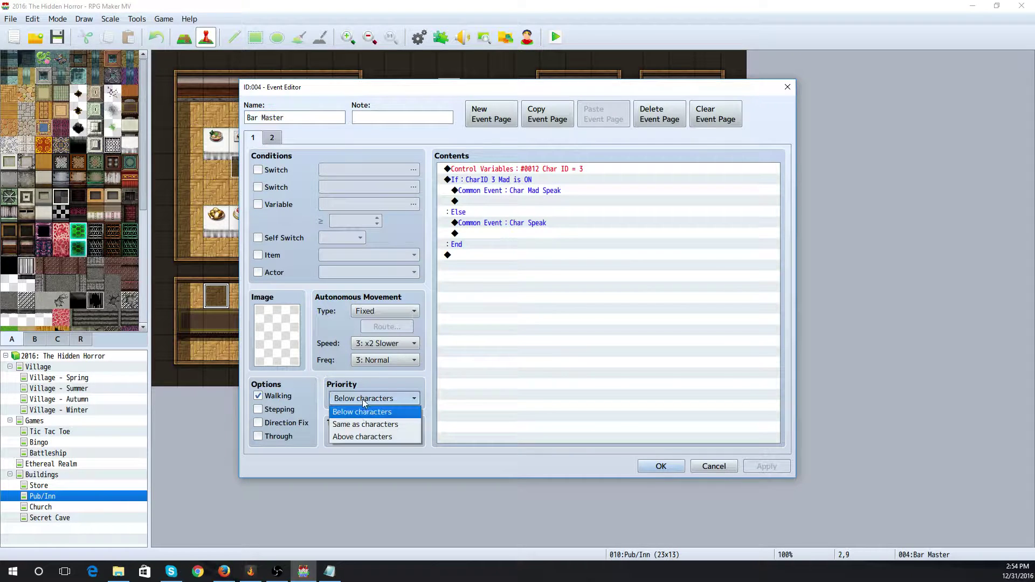
pyautogui.click(379, 428)
pyautogui.click(406, 438)
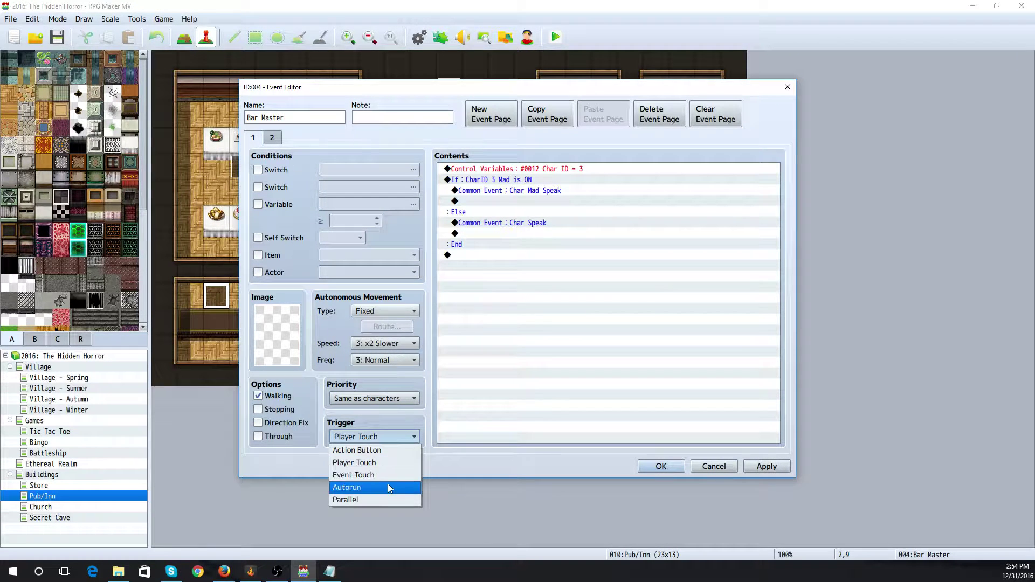
pyautogui.click(390, 451)
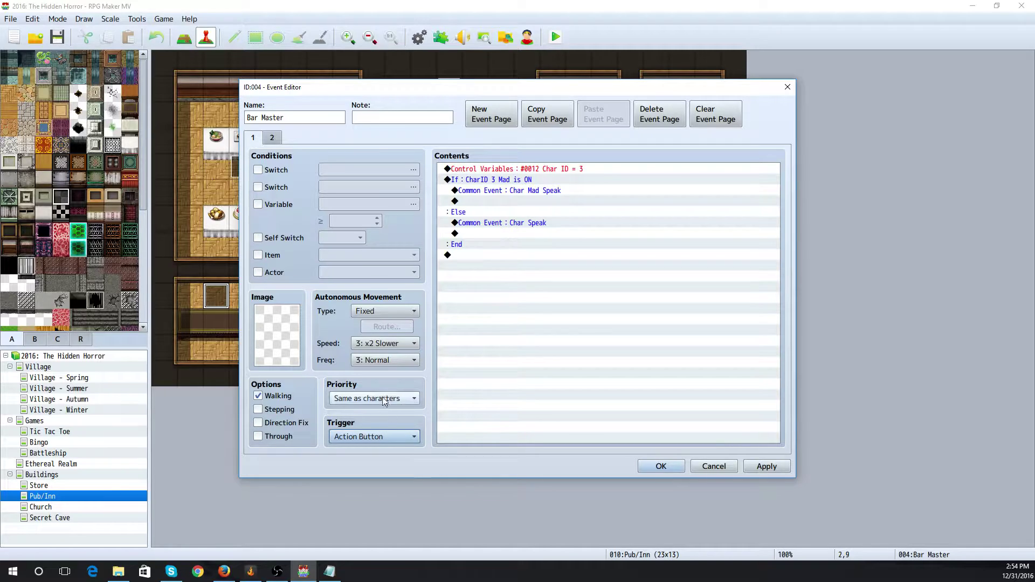
pyautogui.click(654, 466)
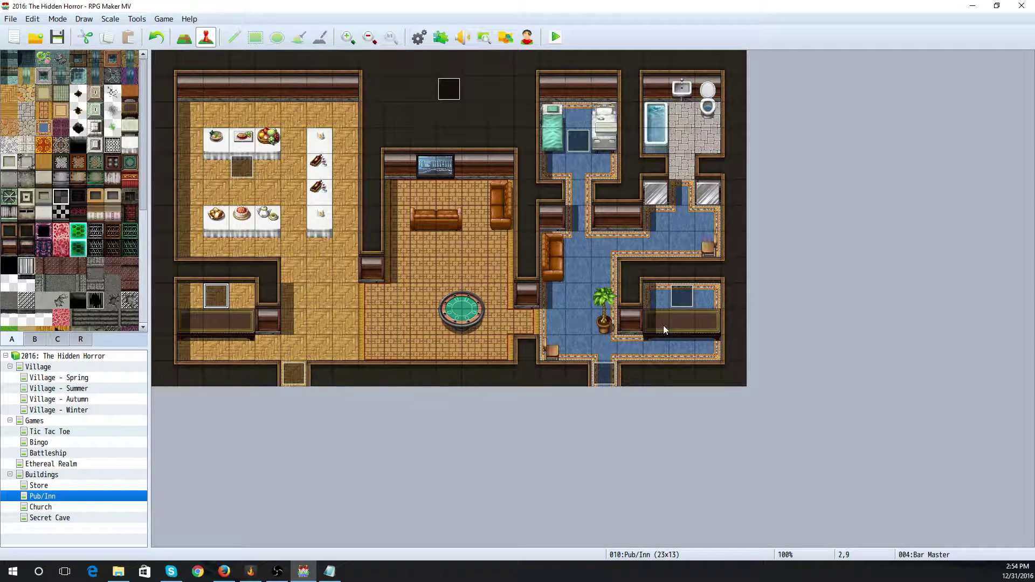
# Set page 1 of the Innkeeper event to Same as characters priority and the Action Button trigger
pyautogui.click(687, 301)
pyautogui.doubleClick(674, 306)
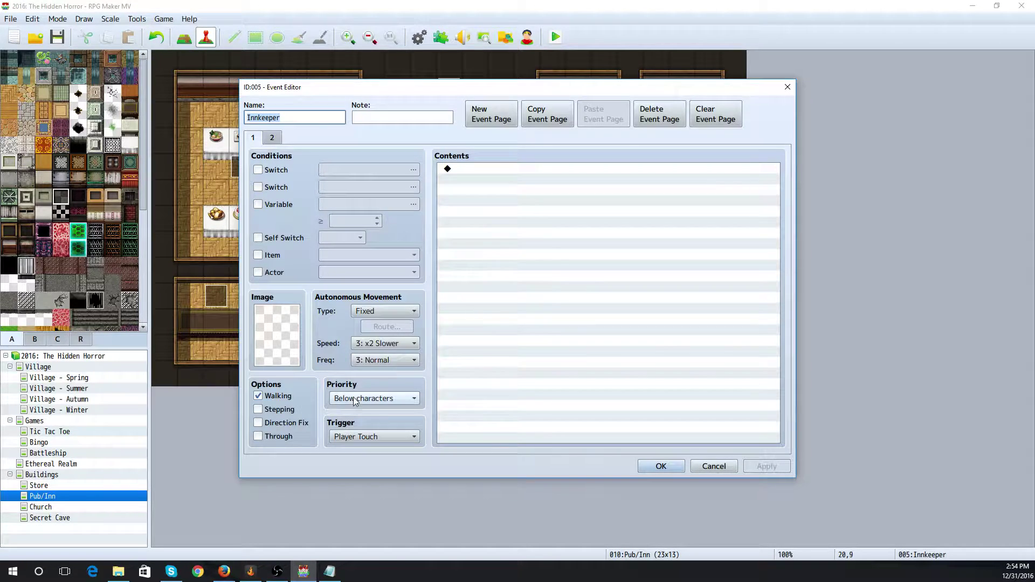
pyautogui.click(388, 399)
pyautogui.click(389, 424)
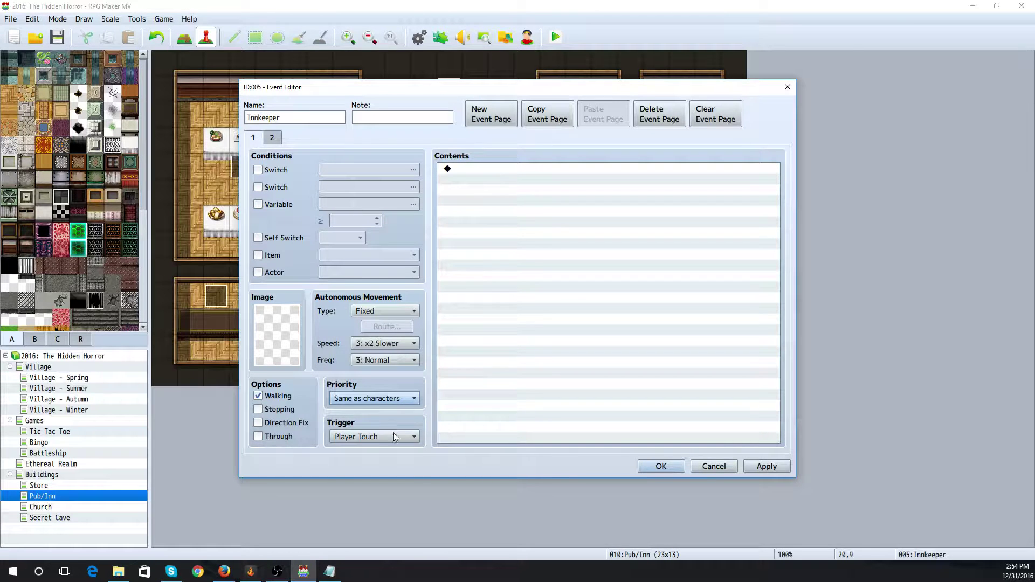
pyautogui.click(396, 437)
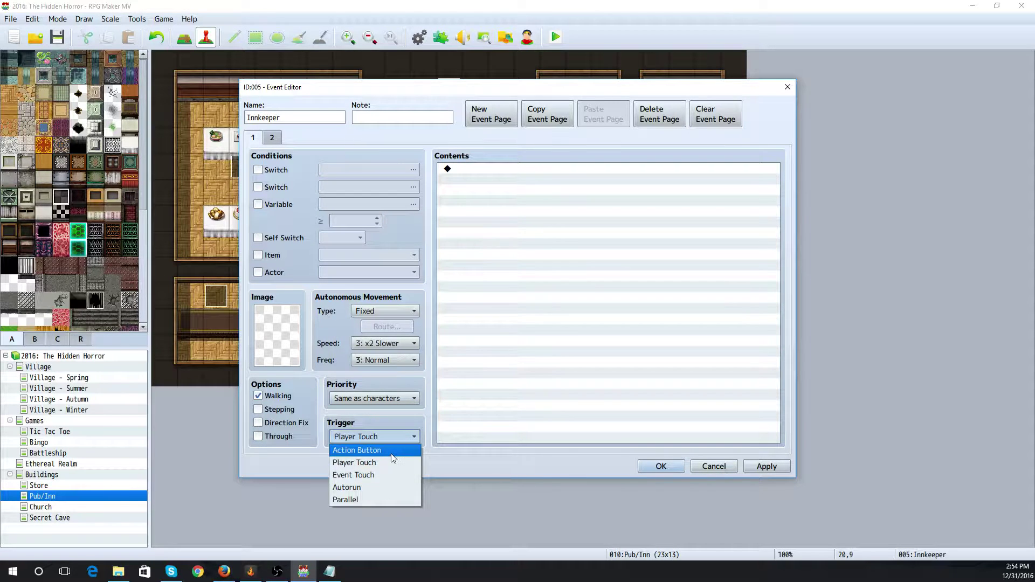
pyautogui.click(393, 451)
pyautogui.click(660, 465)
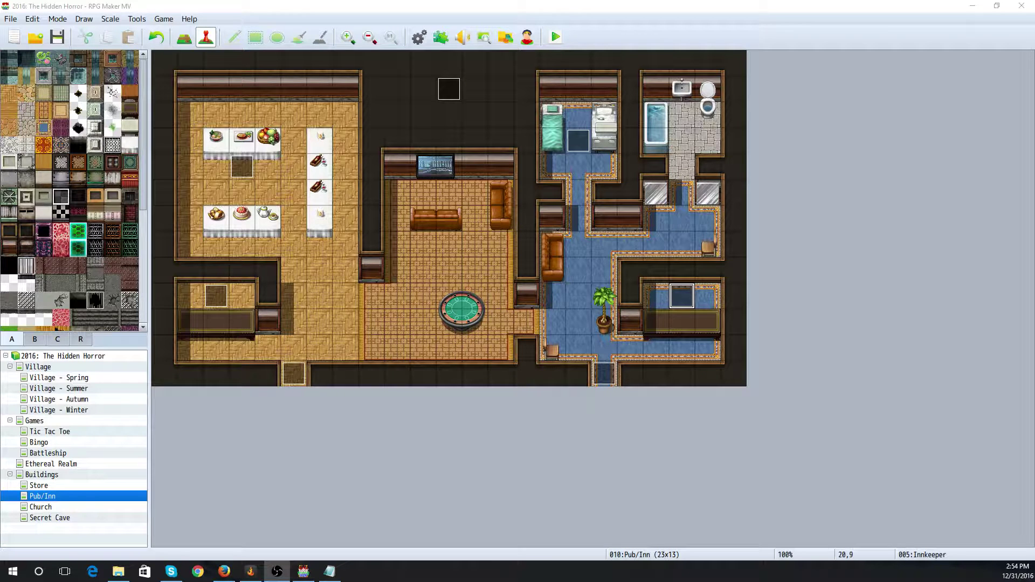
# On the Church map, turn off the Through option on the Priest event and save the event
pyautogui.click(76, 509)
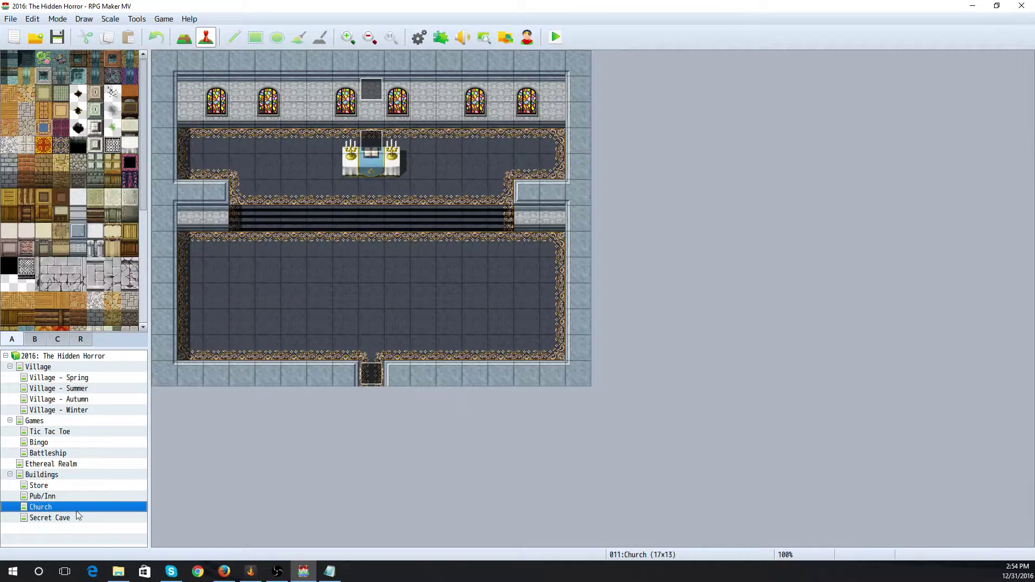
pyautogui.doubleClick(372, 141)
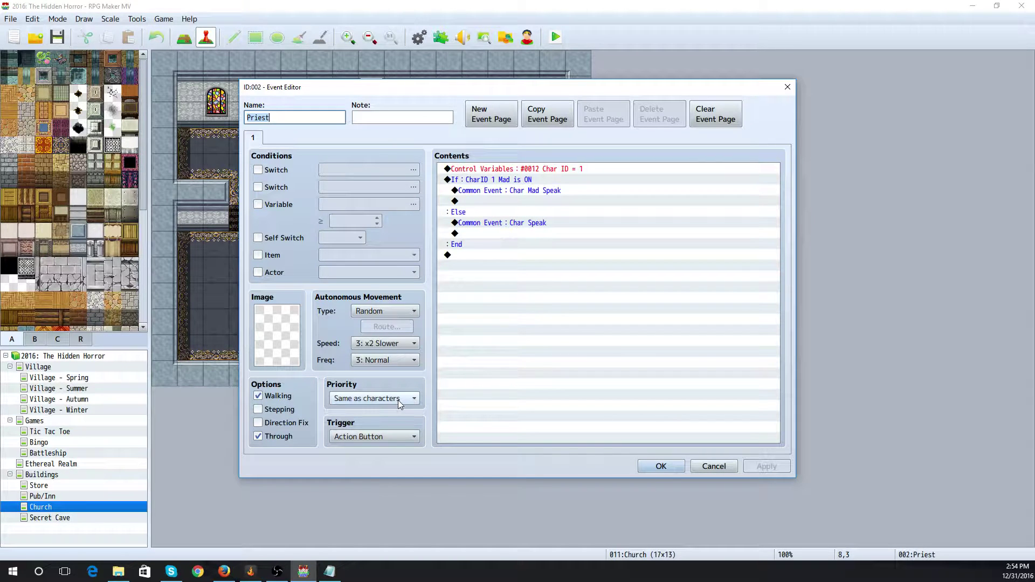
pyautogui.click(269, 439)
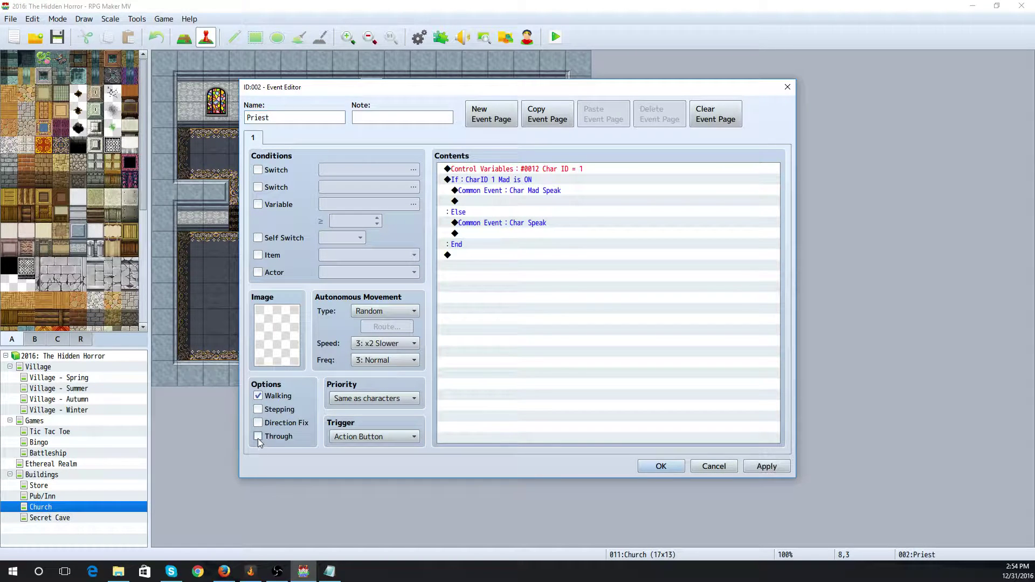
pyautogui.click(661, 466)
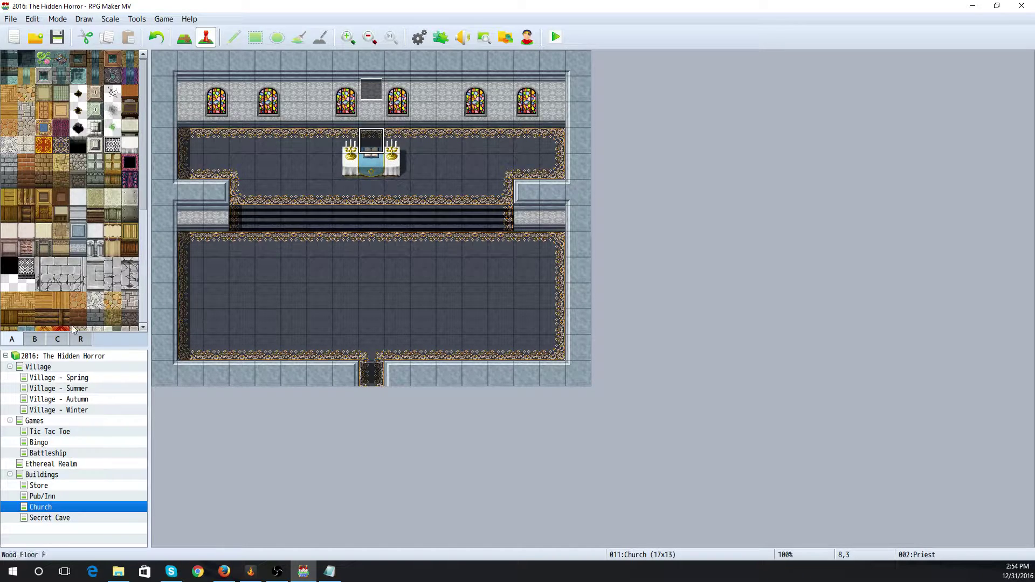
# Copy the Mayor event from Village - Spring to the same tile between the pub and inn on Village - Summer
pyautogui.click(101, 377)
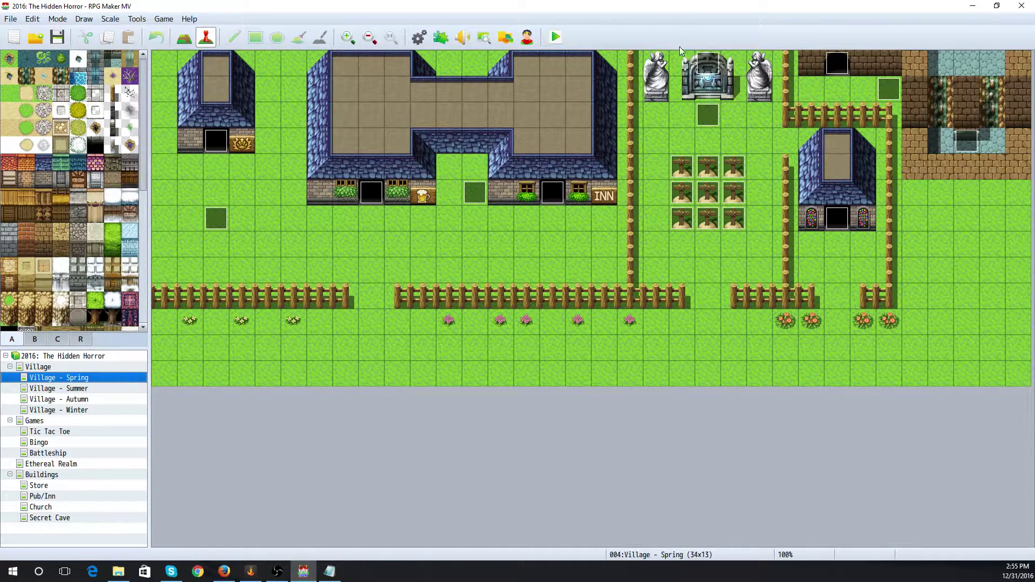
pyautogui.rightClick(473, 197)
pyautogui.click(489, 243)
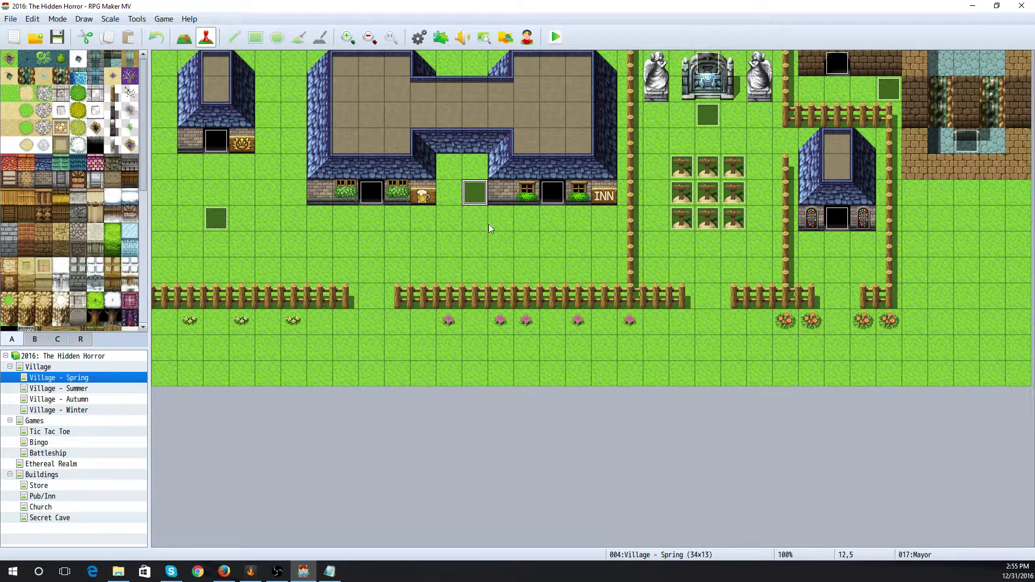
pyautogui.doubleClick(473, 197)
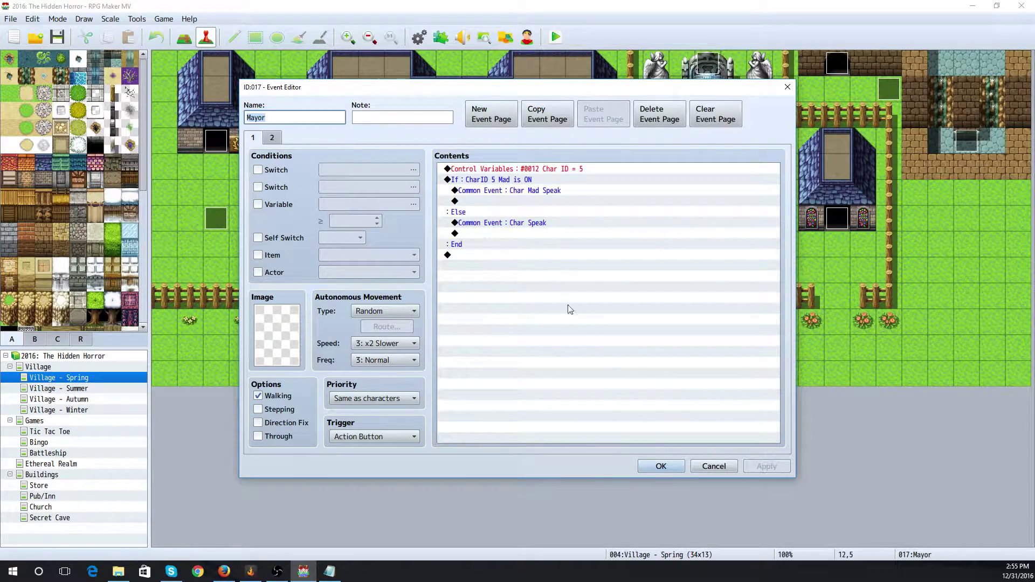
pyautogui.click(707, 466)
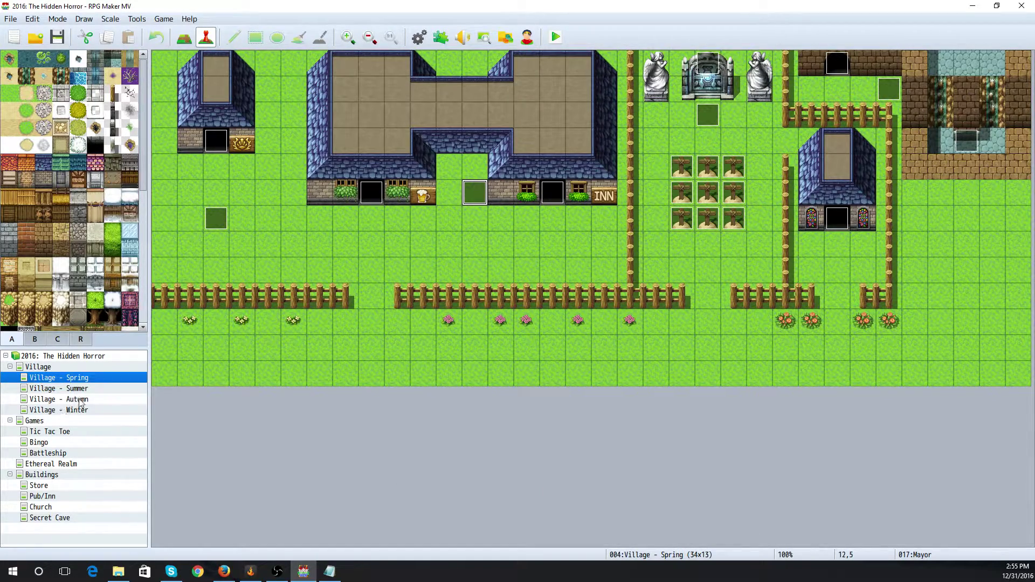
pyautogui.click(75, 388)
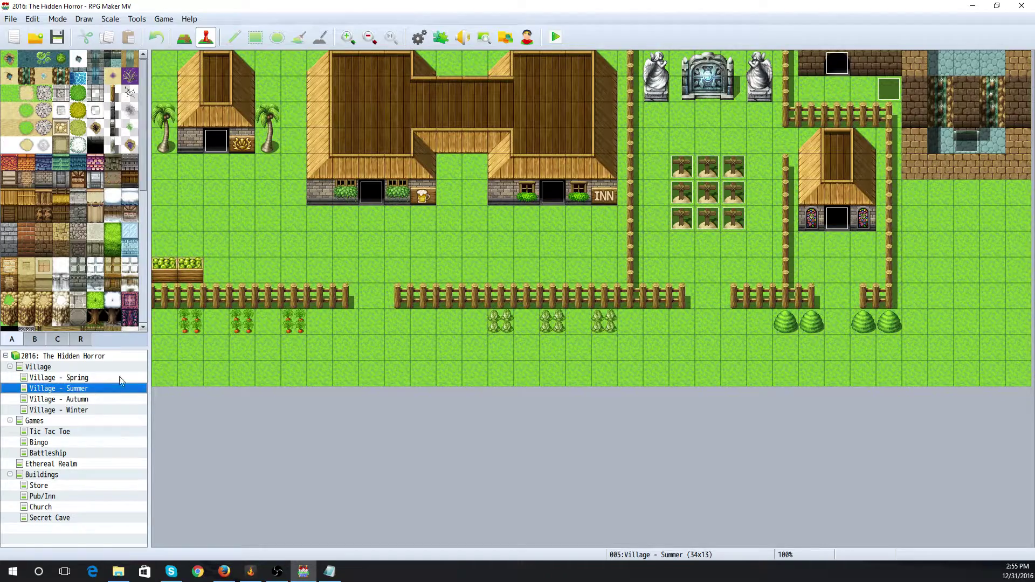
pyautogui.rightClick(477, 199)
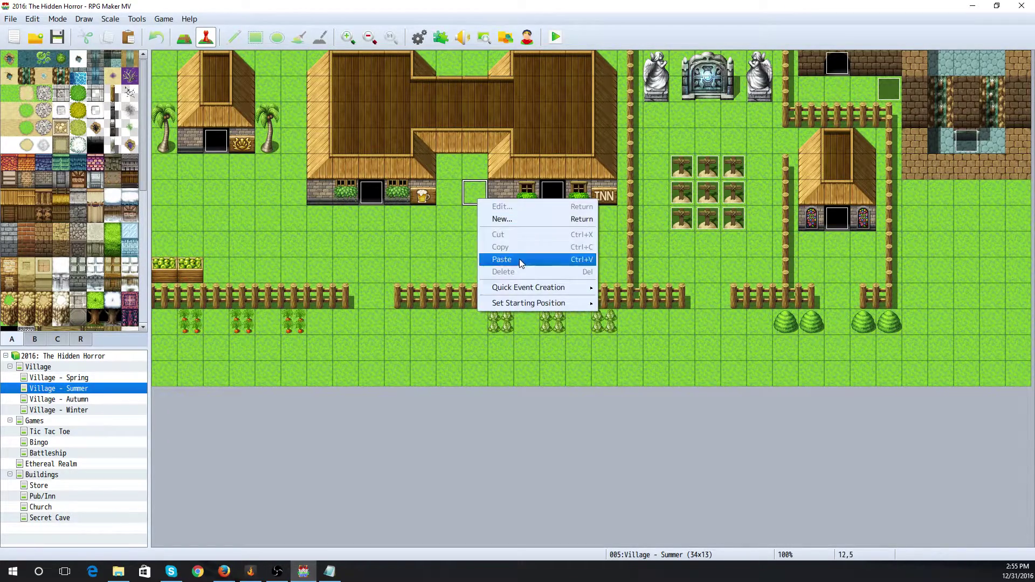
pyautogui.click(521, 259)
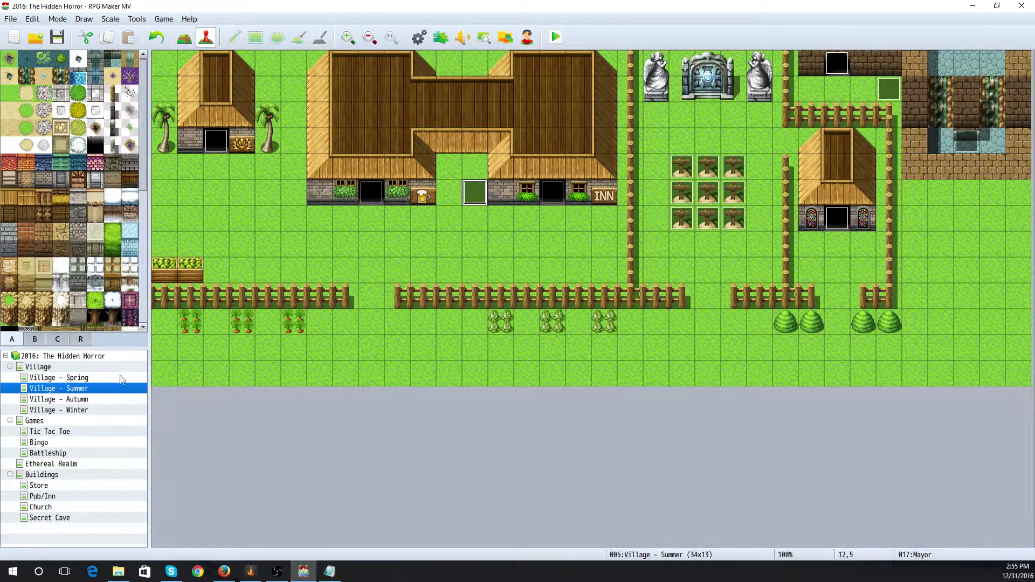
# Paste the Mayor event between the pub and inn on the Village - Autumn and Village - Winter maps
pyautogui.click(108, 400)
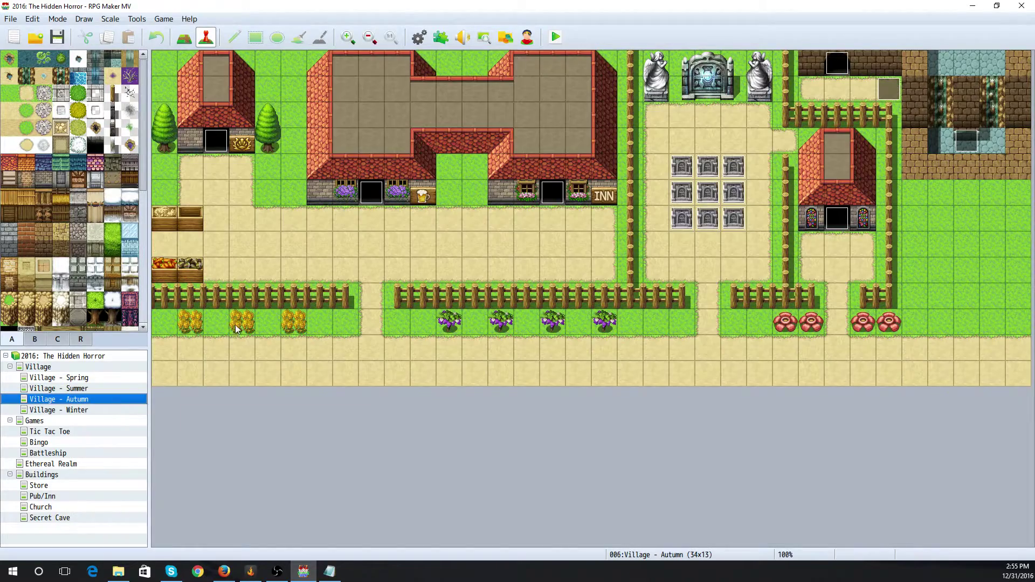
pyautogui.rightClick(474, 198)
pyautogui.click(518, 258)
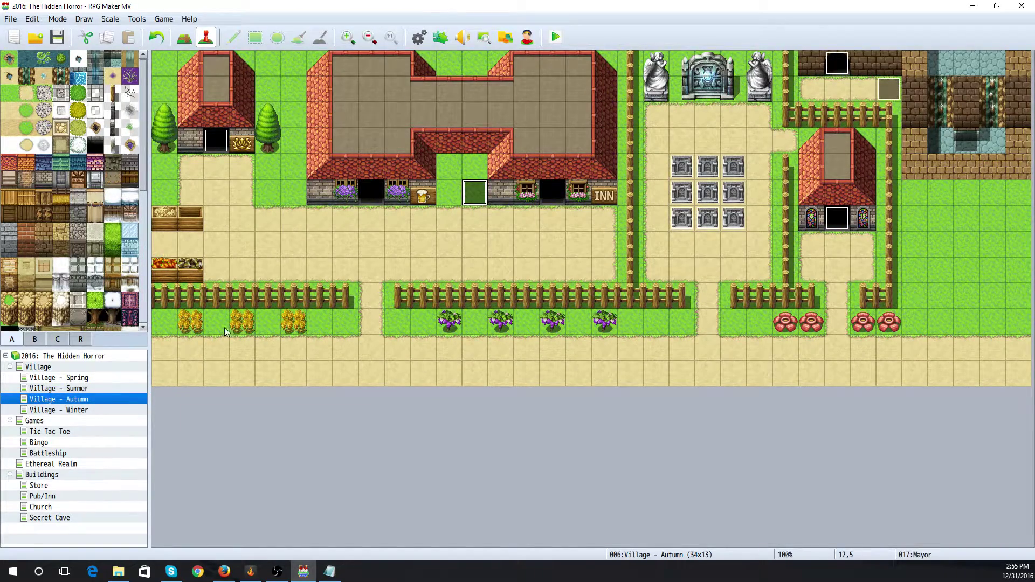
pyautogui.click(104, 411)
pyautogui.rightClick(477, 200)
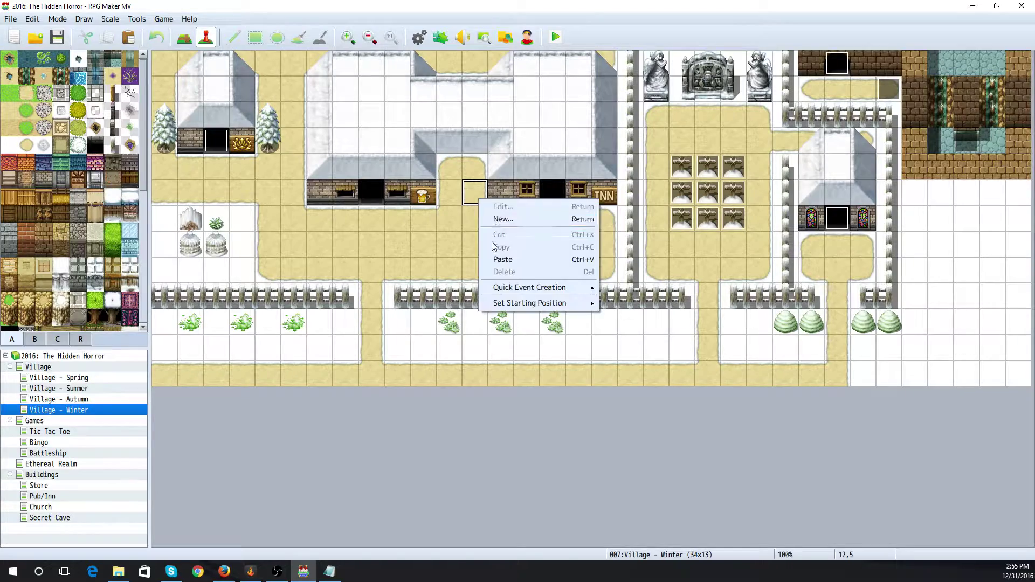
pyautogui.click(501, 257)
# Check the Mayor event's settings on Village - Summer and compare its placement across the seasonal village maps
pyautogui.click(103, 389)
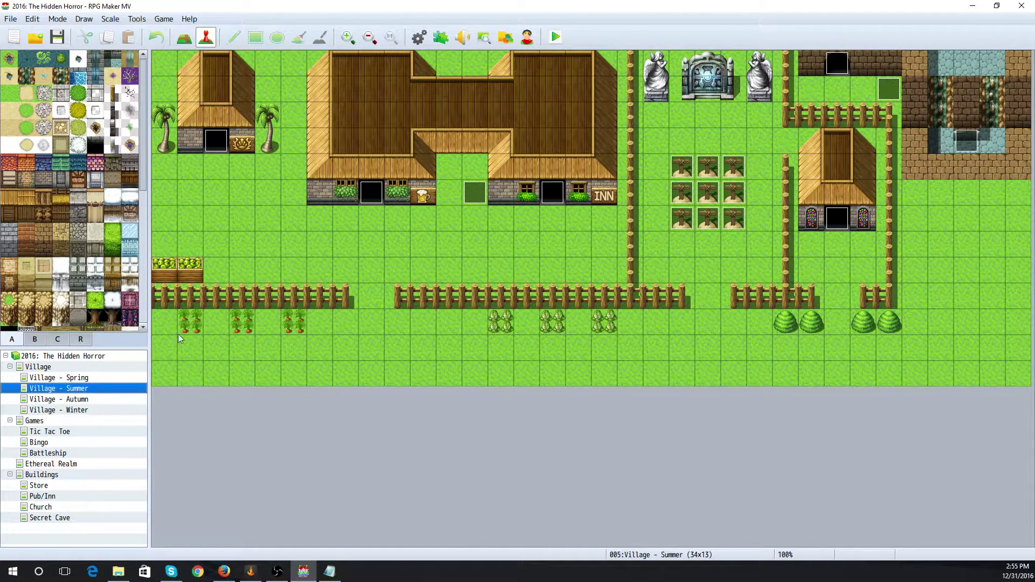
pyautogui.doubleClick(483, 201)
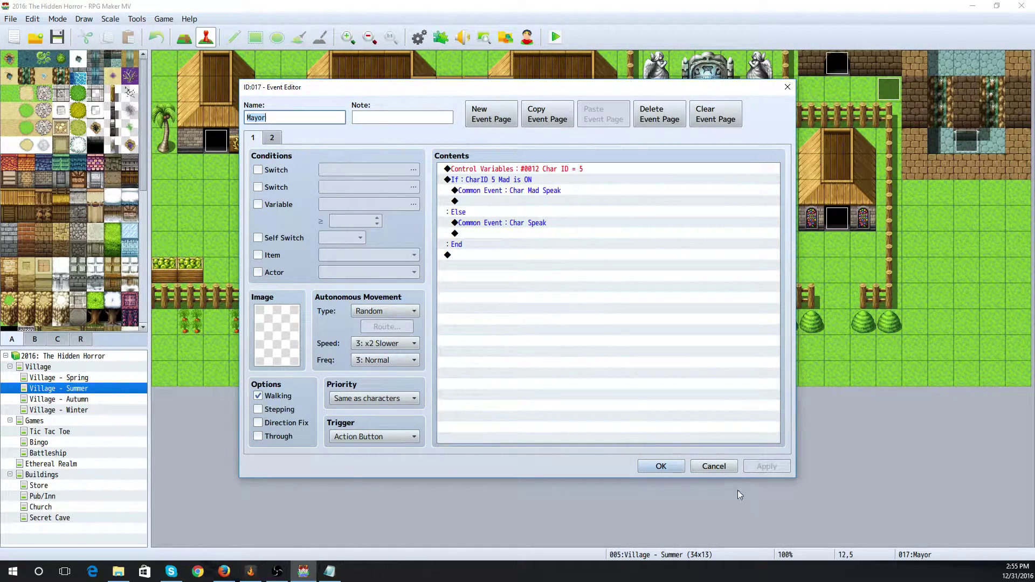
pyautogui.click(724, 465)
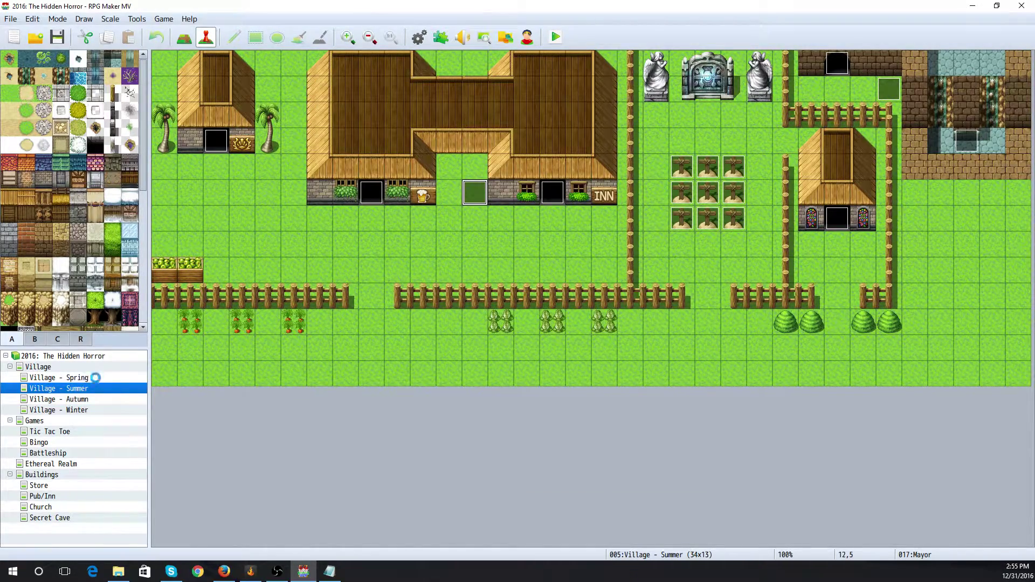
pyautogui.click(95, 377)
pyautogui.click(102, 390)
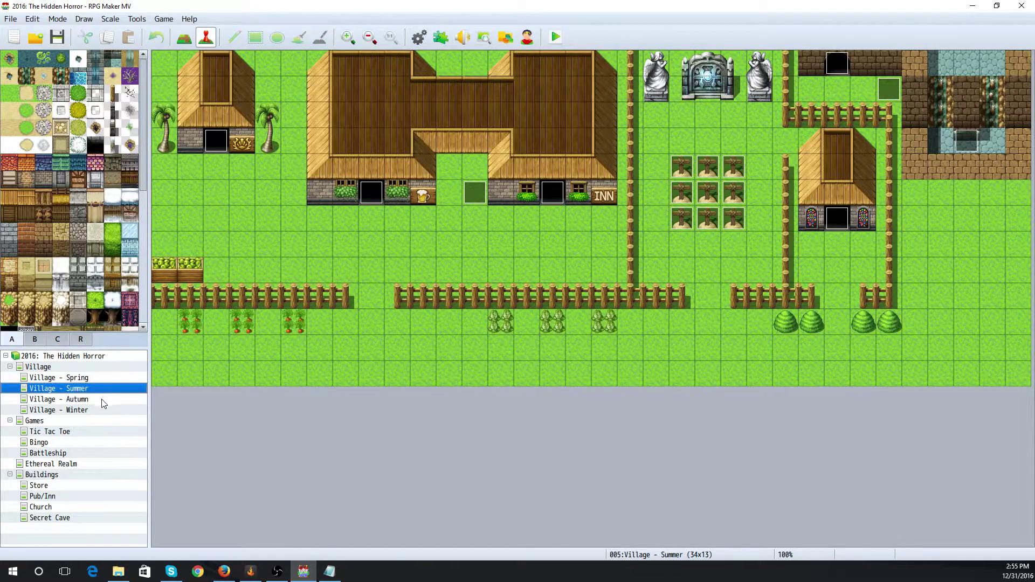
pyautogui.click(101, 399)
pyautogui.click(103, 410)
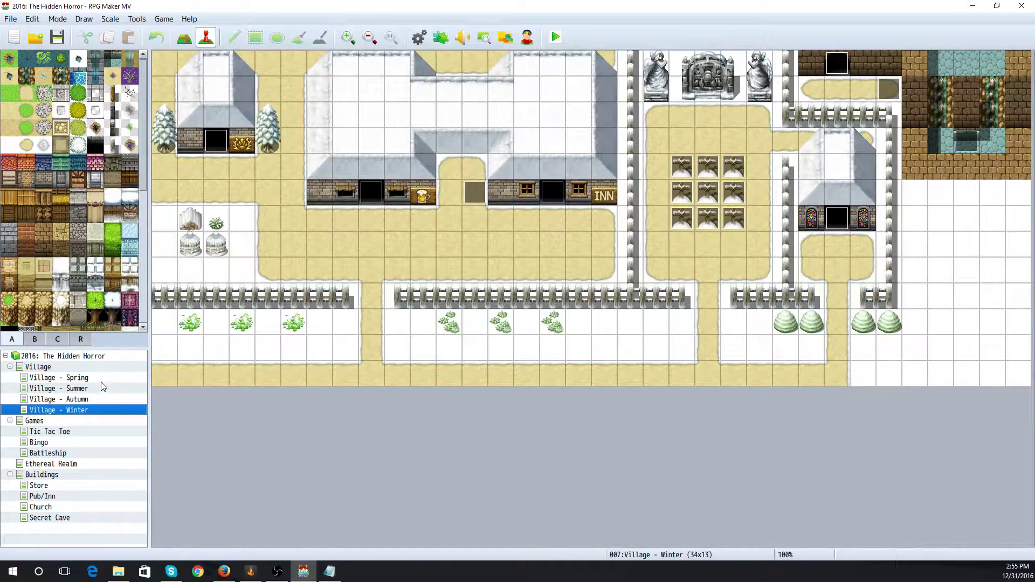
# Copy the Holy Spirit event from the Village - Spring shrine to the same tile on Village - Summer and check its contents
pyautogui.click(102, 380)
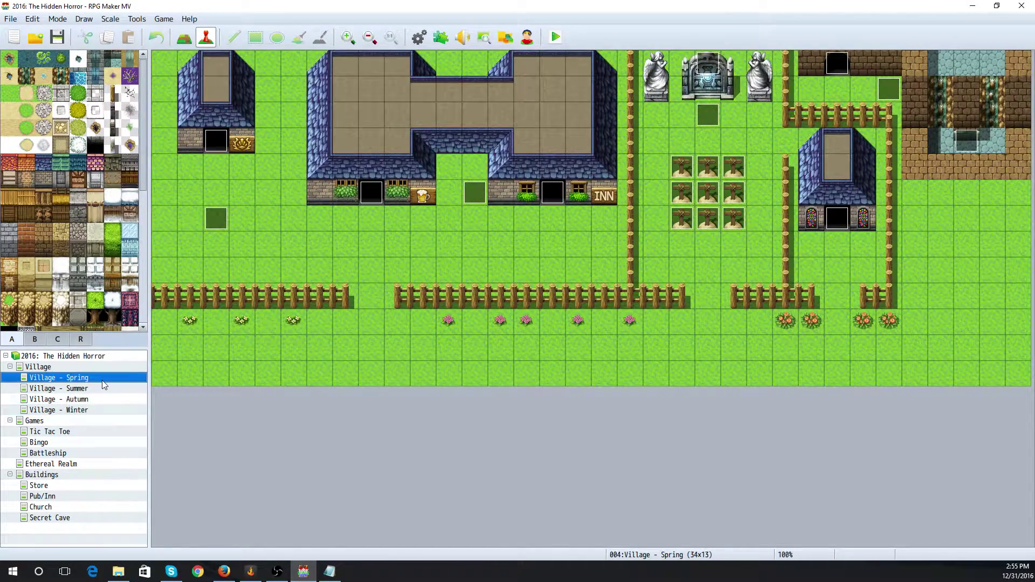
pyautogui.rightClick(710, 65)
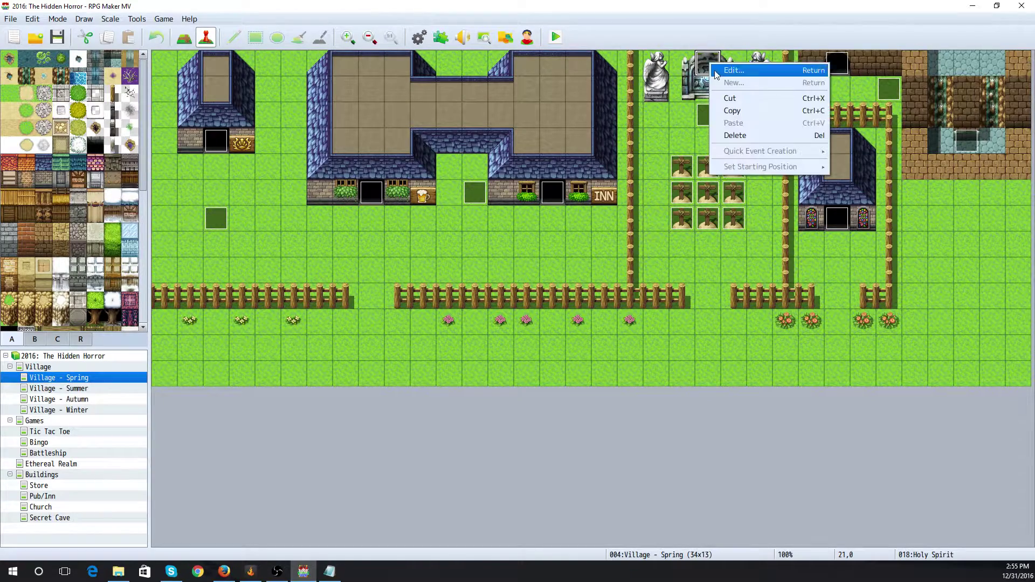
pyautogui.click(749, 111)
pyautogui.click(92, 388)
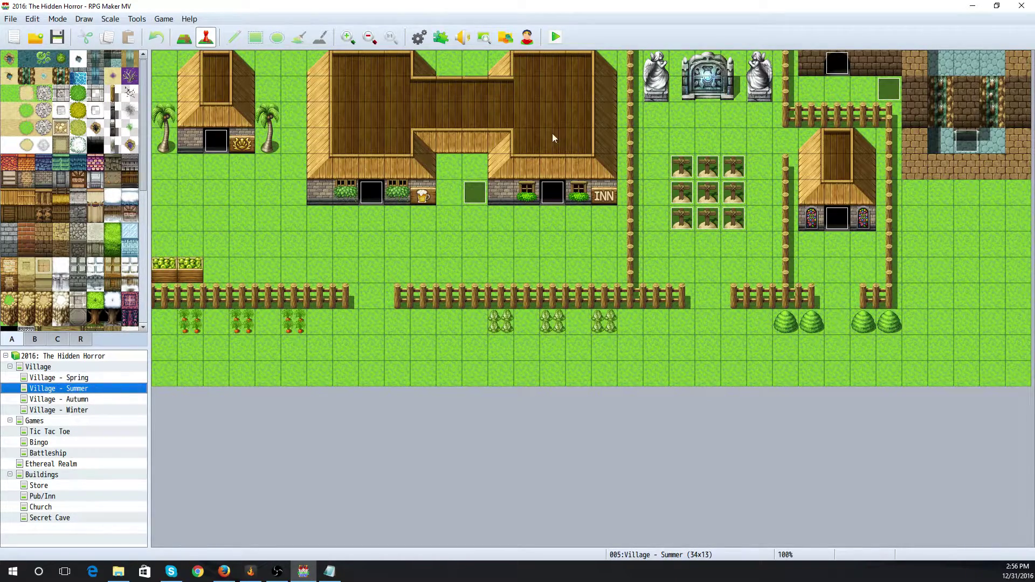
pyautogui.rightClick(713, 69)
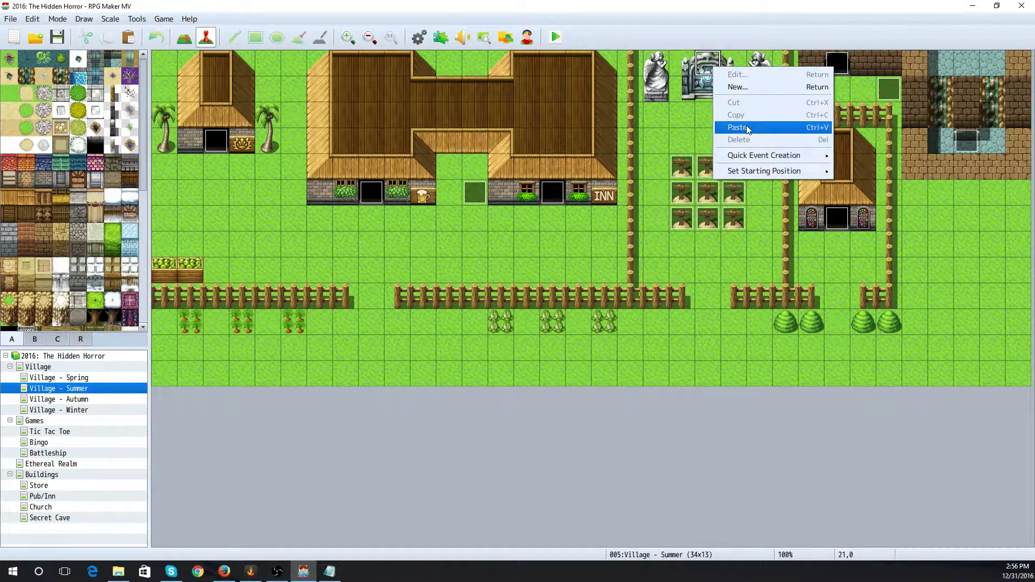
pyautogui.click(748, 129)
pyautogui.doubleClick(716, 67)
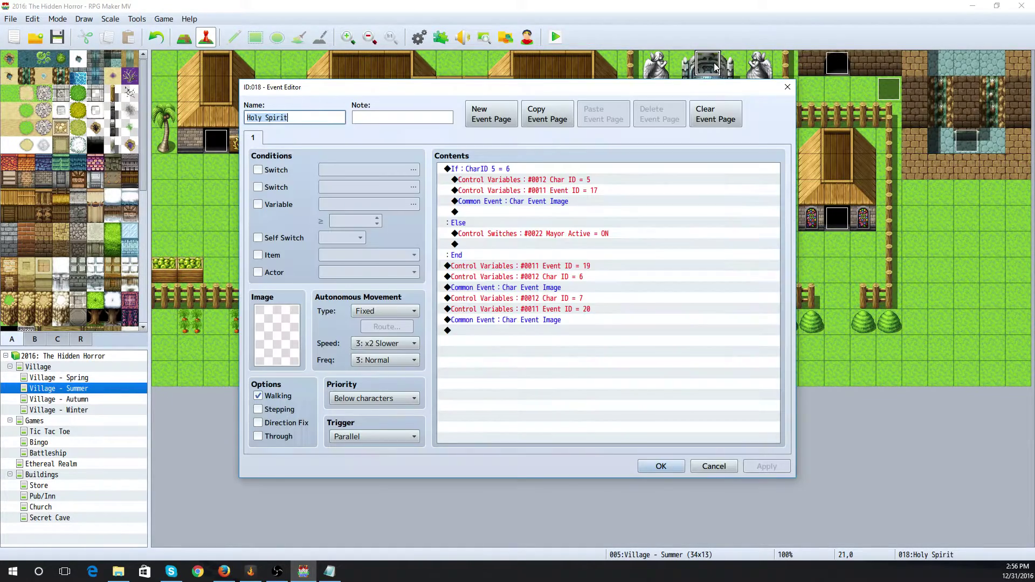
pyautogui.click(714, 466)
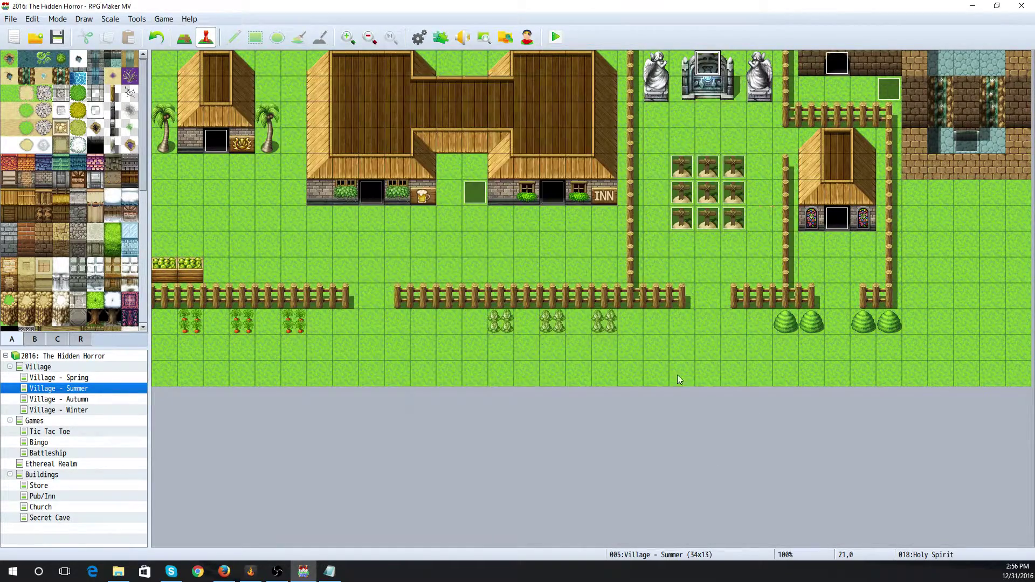
# Check the Mayor event's ID and commands on the Village - Summer and Village - Autumn maps
pyautogui.click(473, 195)
pyautogui.doubleClick(473, 195)
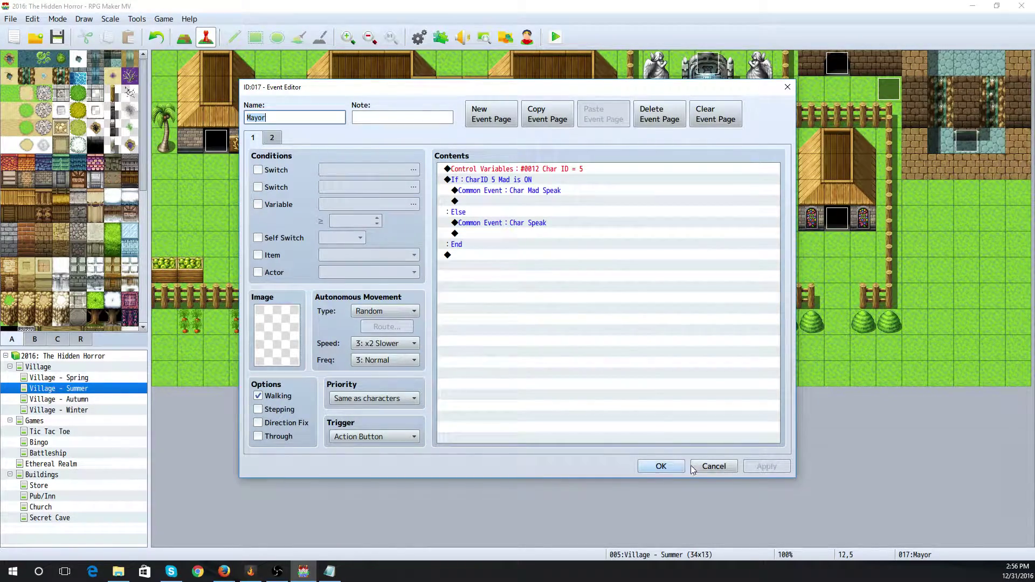
pyautogui.click(714, 466)
pyautogui.click(123, 400)
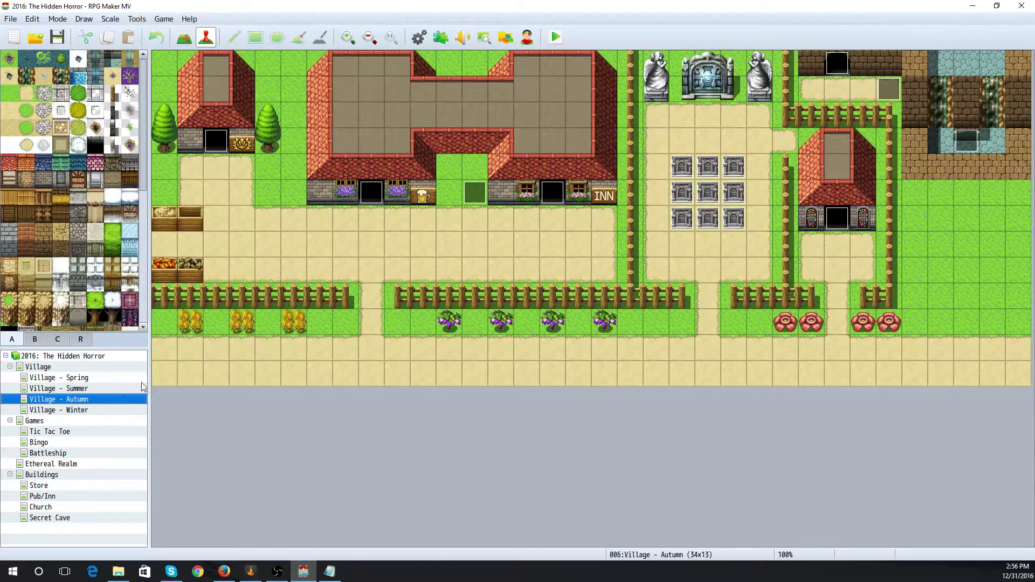
pyautogui.doubleClick(477, 195)
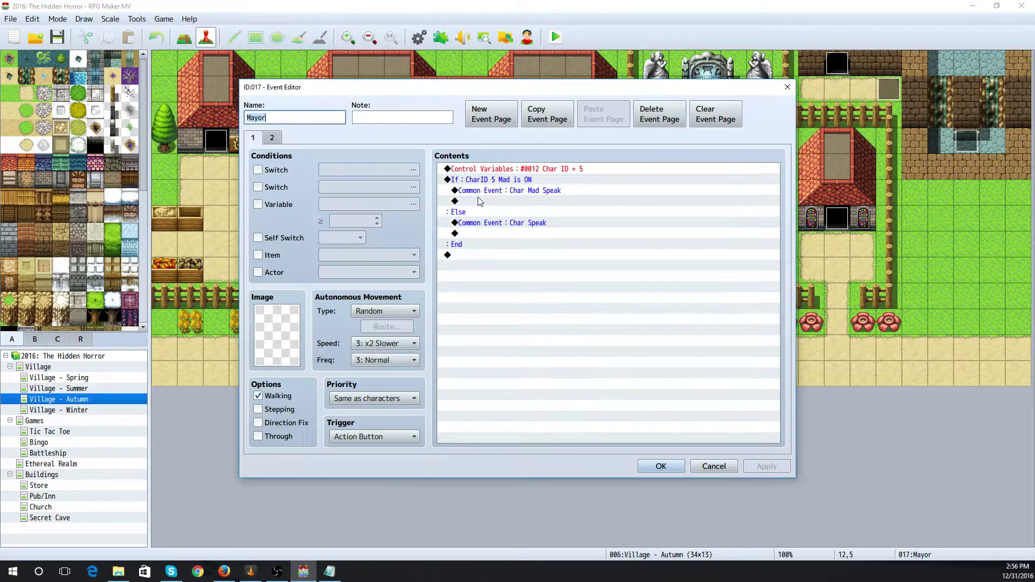
pyautogui.click(714, 466)
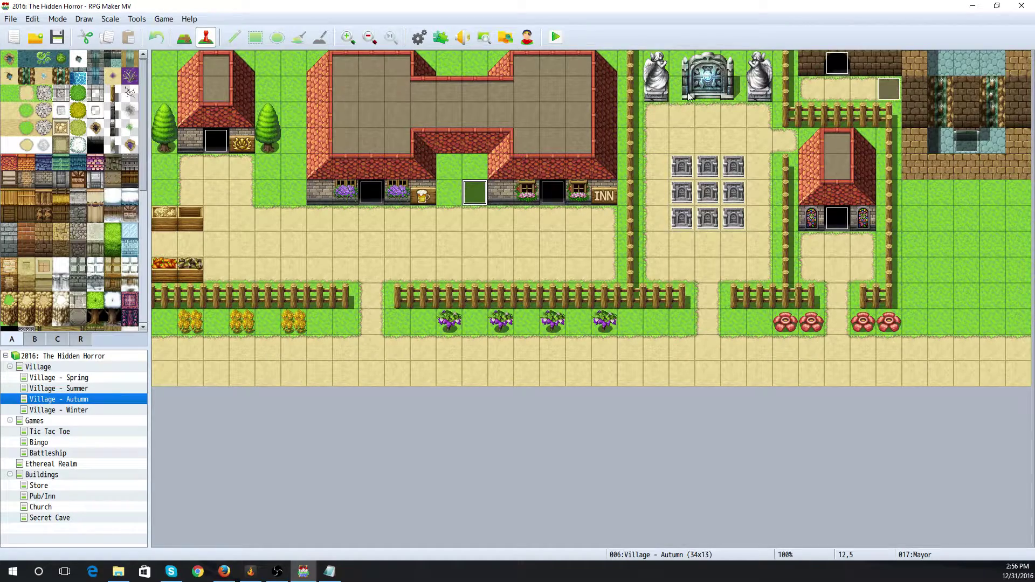
# Paste the Holy Spirit event onto the upper shrine tile of the Village - Autumn map
pyautogui.click(711, 73)
pyautogui.rightClick(711, 67)
pyautogui.click(743, 123)
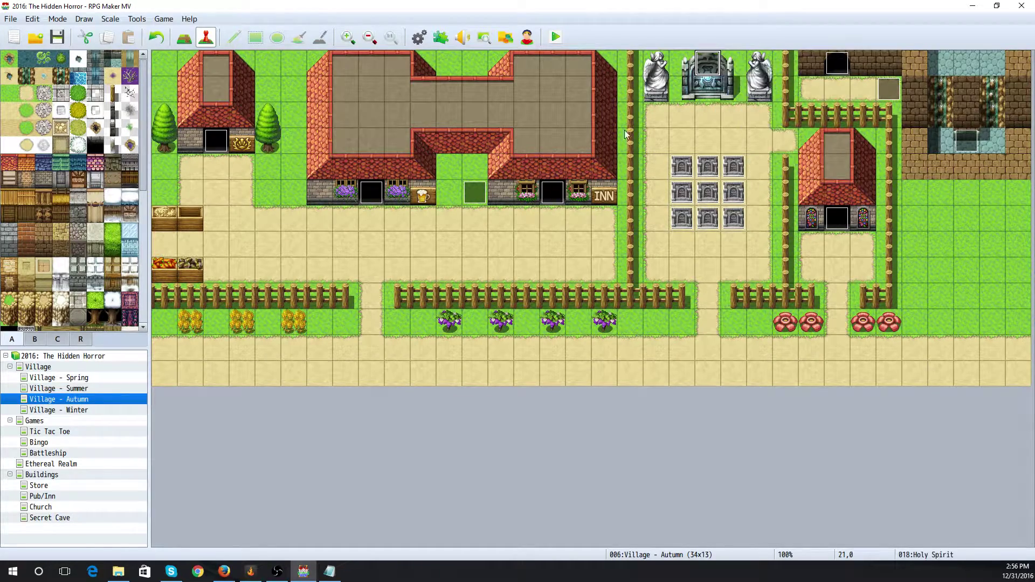
# Check the Mayor event on Village - Winter and paste the Holy Spirit event onto that map's upper shrine tile
pyautogui.click(88, 409)
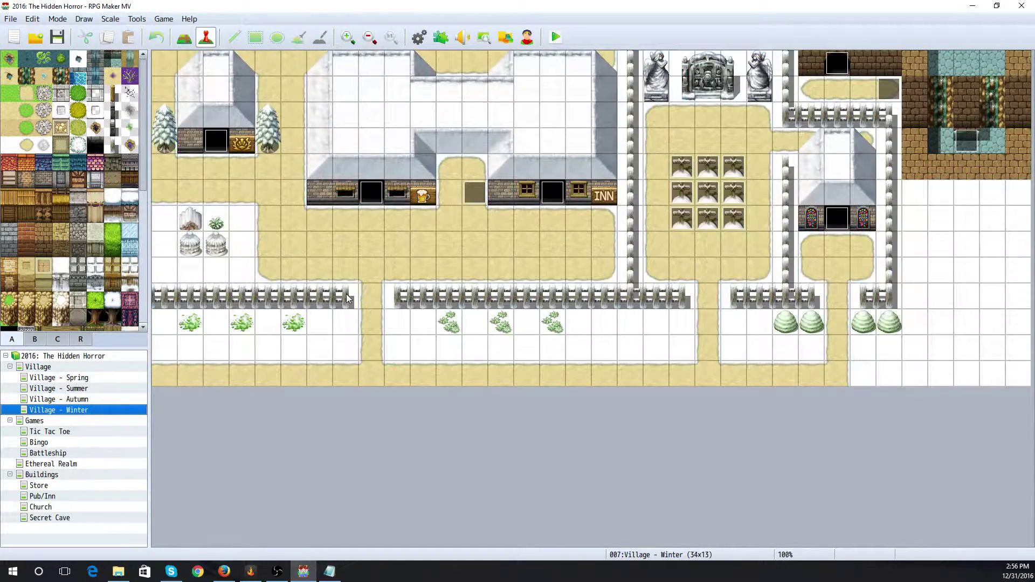
pyautogui.doubleClick(474, 189)
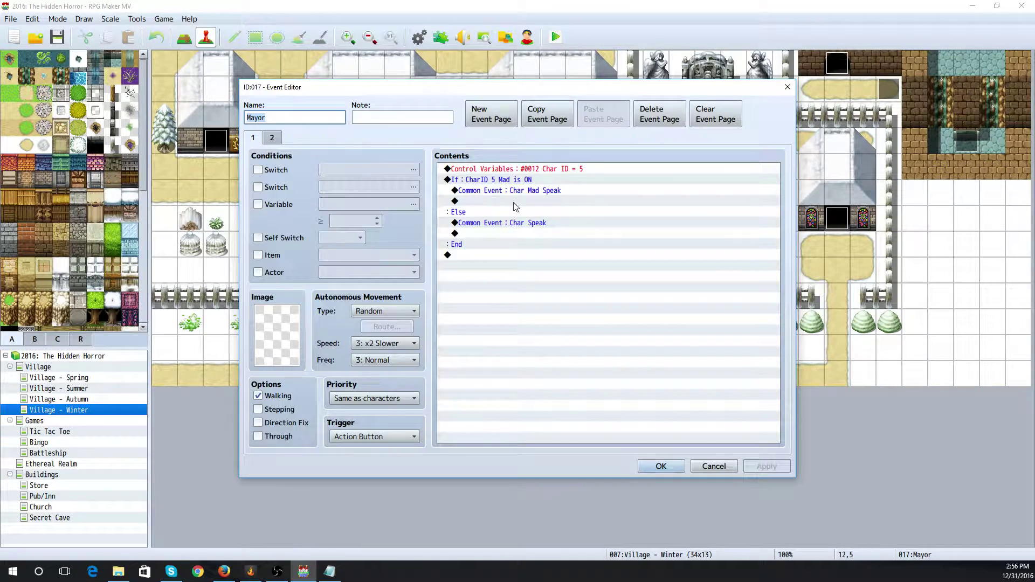
pyautogui.click(713, 466)
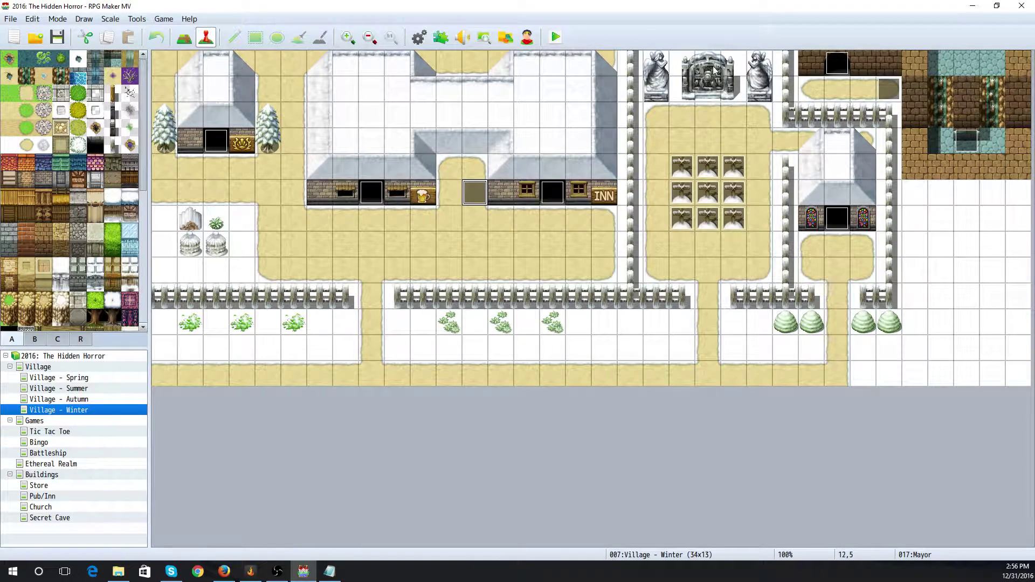
pyautogui.click(711, 68)
pyautogui.rightClick(714, 72)
pyautogui.click(754, 127)
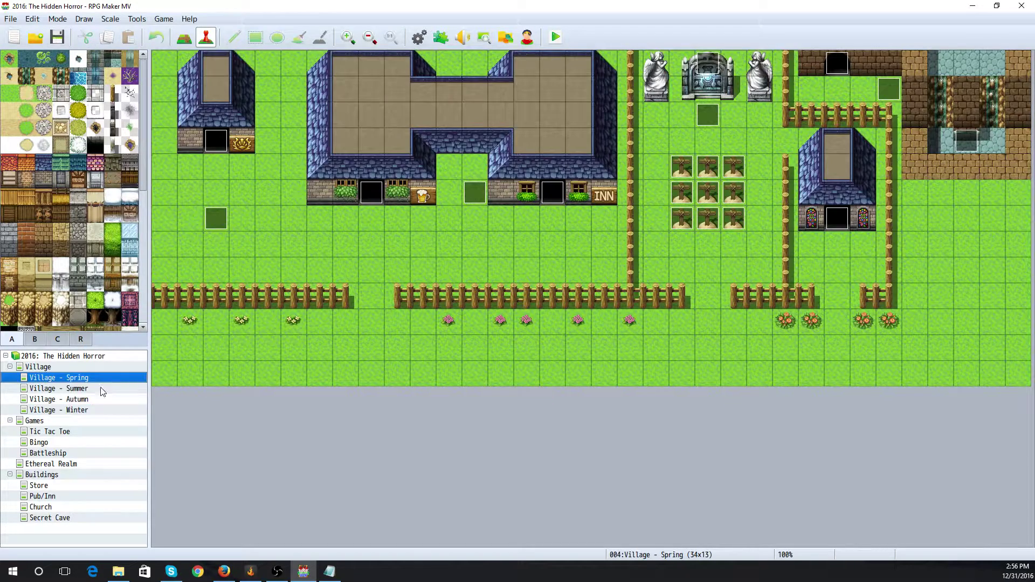
pyautogui.click(102, 388)
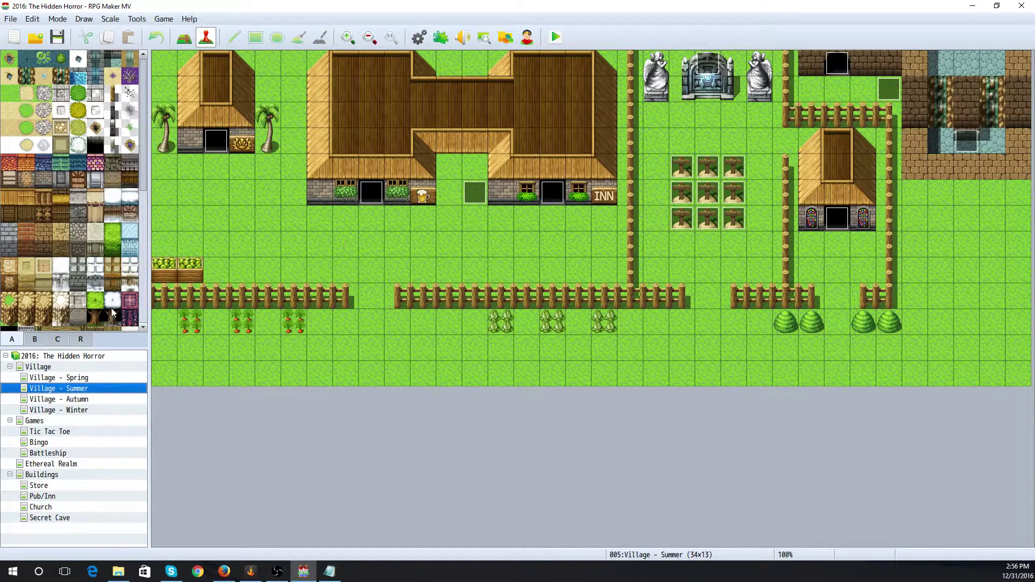
# Copy the CharID 6 event below the Village - Spring shrine to the same tile (21,2) on Village - Summer
pyautogui.click(93, 378)
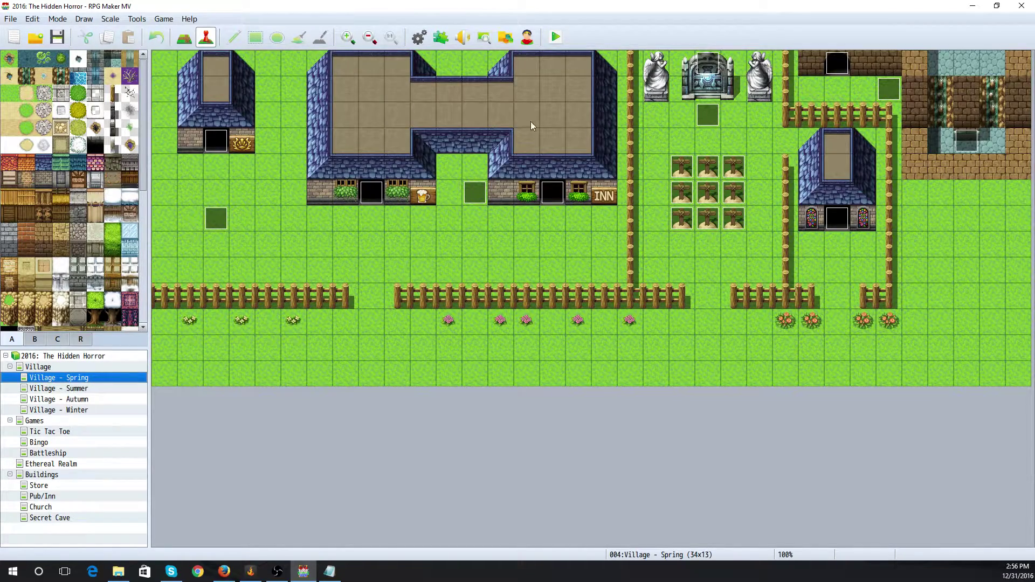
pyautogui.doubleClick(712, 117)
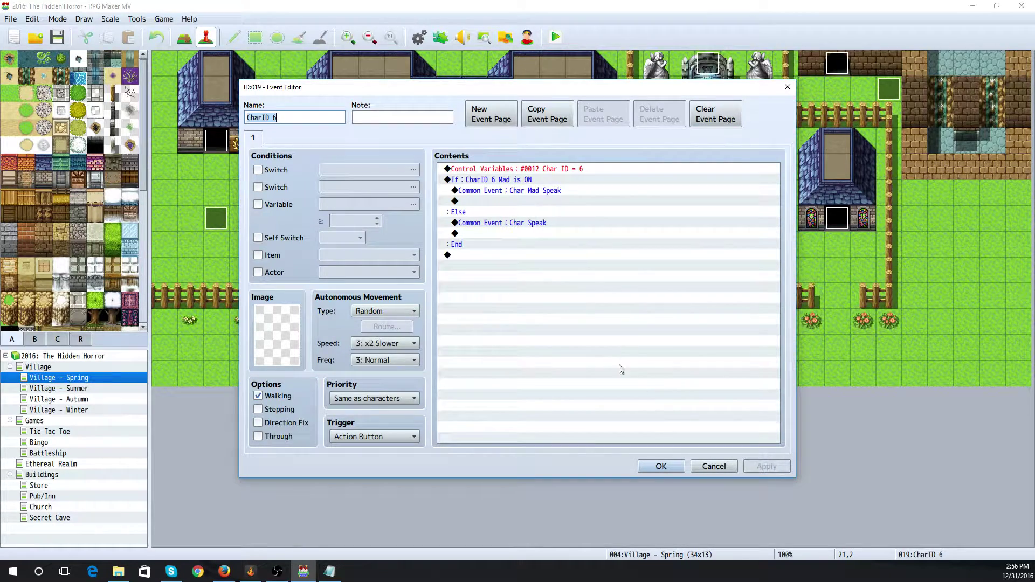
pyautogui.click(714, 467)
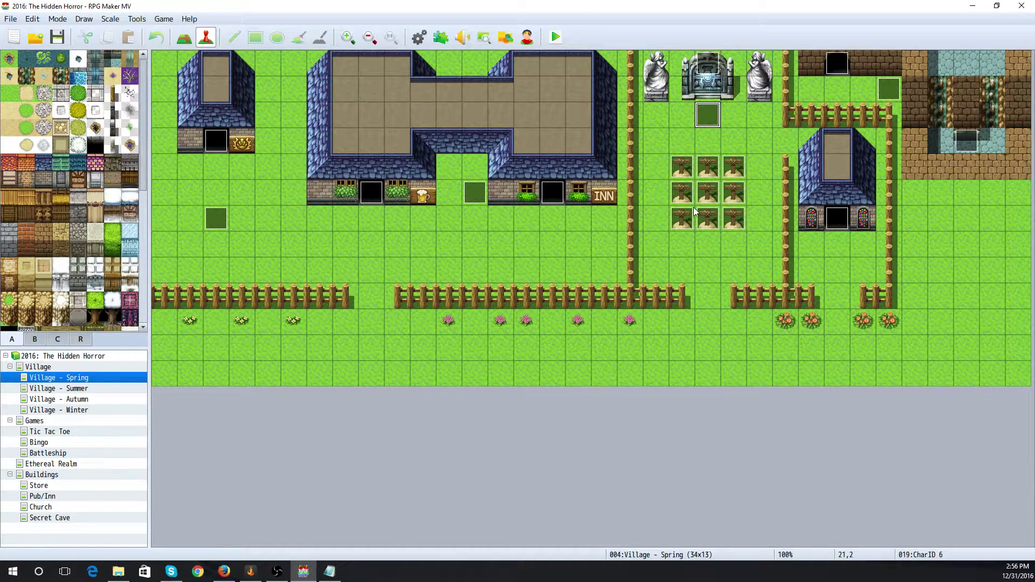
pyautogui.rightClick(710, 118)
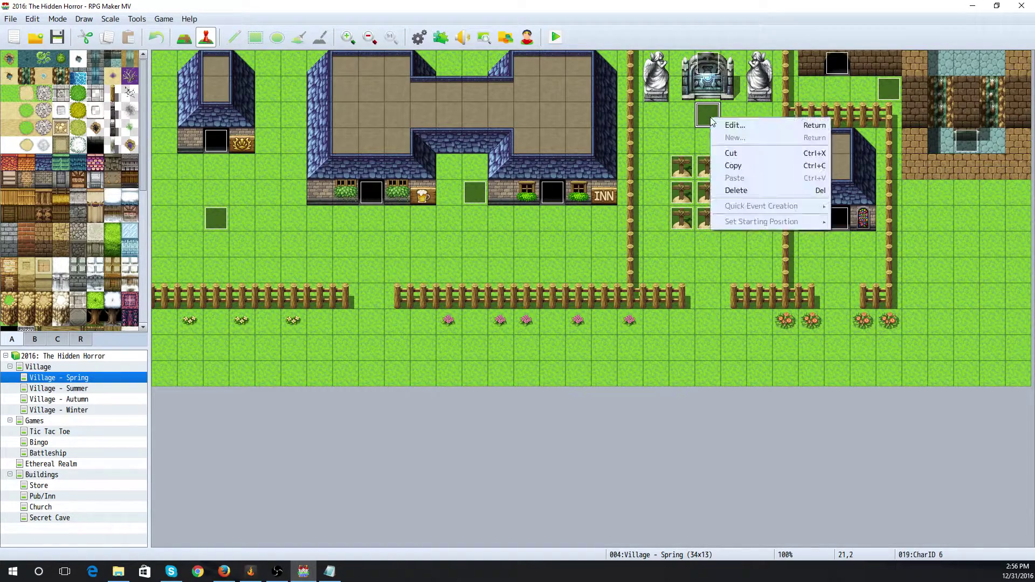
pyautogui.click(753, 164)
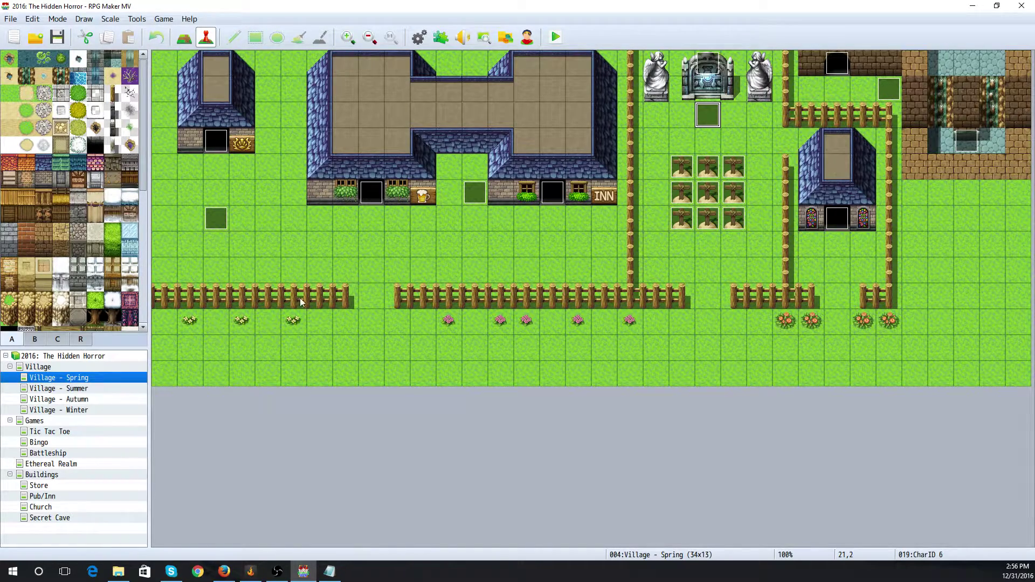
pyautogui.click(100, 390)
pyautogui.rightClick(709, 125)
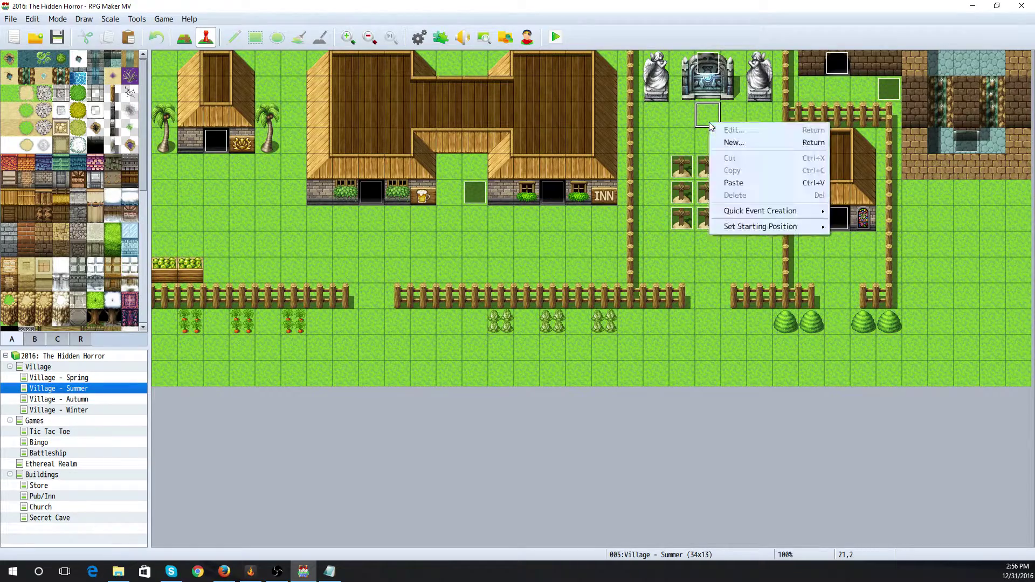
pyautogui.click(748, 181)
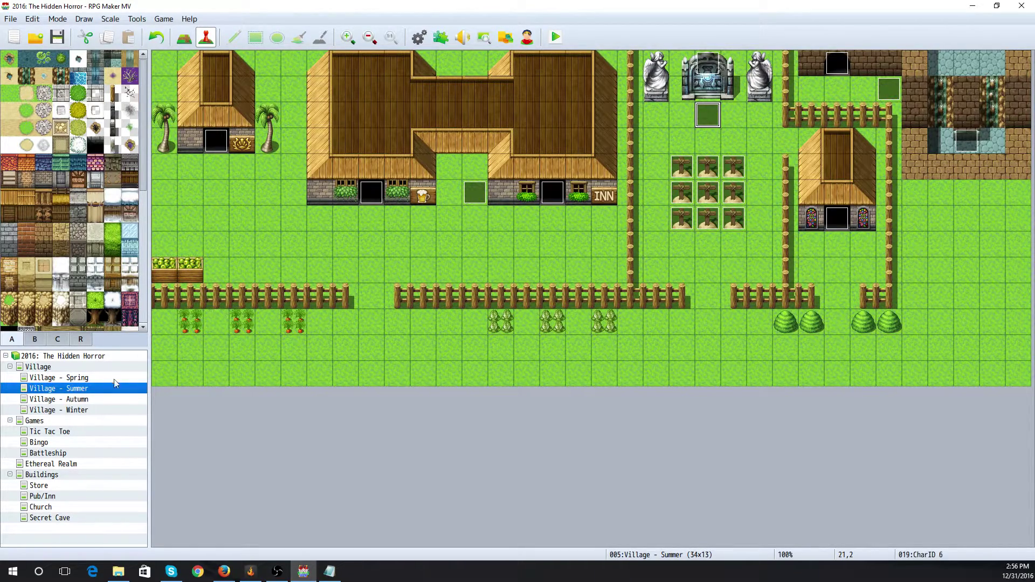
# Paste the CharID 6 event onto tile 21,2 below the shrine on the Village - Autumn and Village - Winter maps
pyautogui.click(105, 400)
pyautogui.rightClick(712, 114)
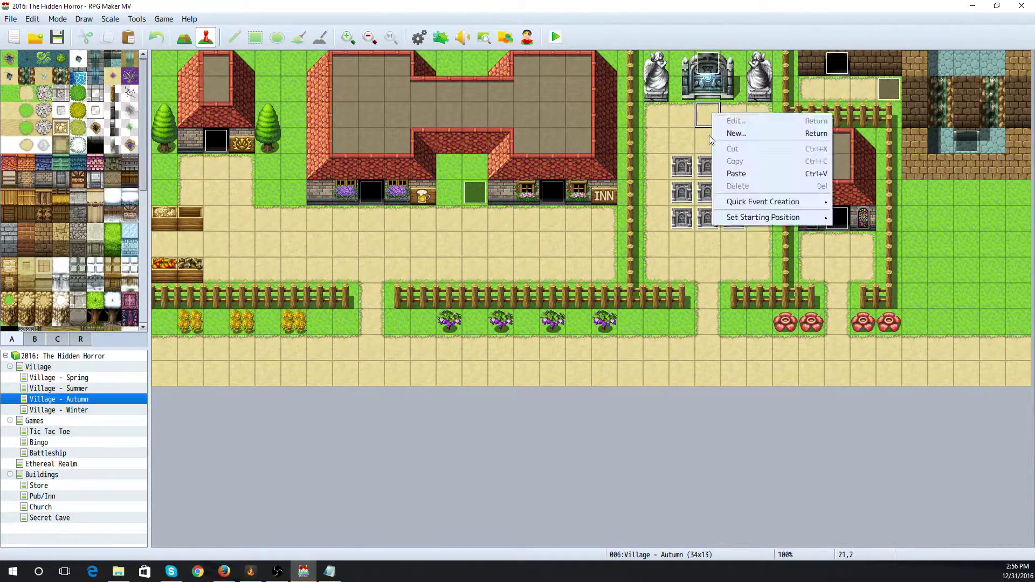
pyautogui.click(749, 171)
pyautogui.click(90, 411)
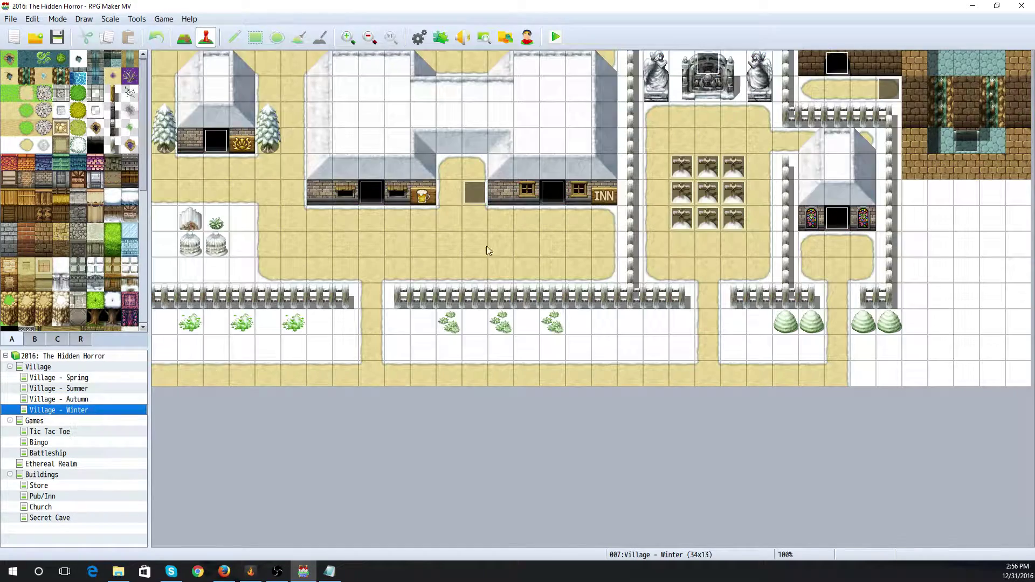
pyautogui.rightClick(704, 115)
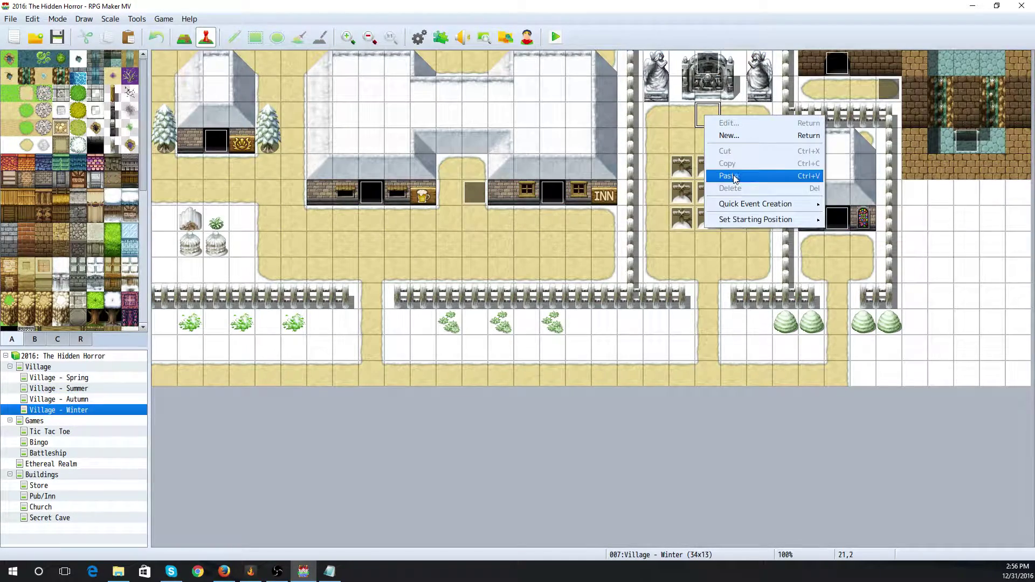
pyautogui.click(728, 172)
# Check the ID and commands of the CharID 6 and Holy Spirit events on the Village - Summer map
pyautogui.click(94, 388)
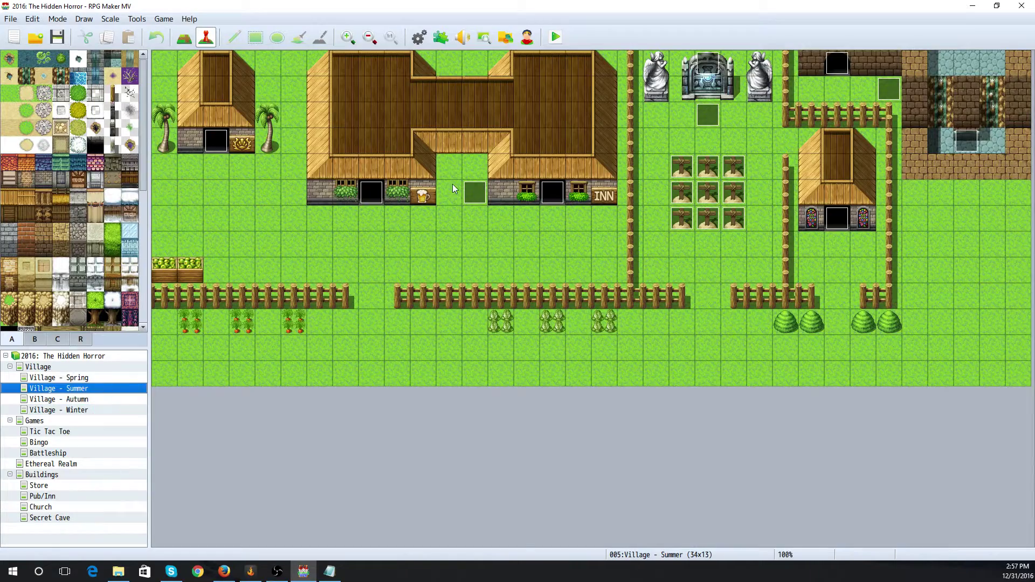
pyautogui.doubleClick(710, 116)
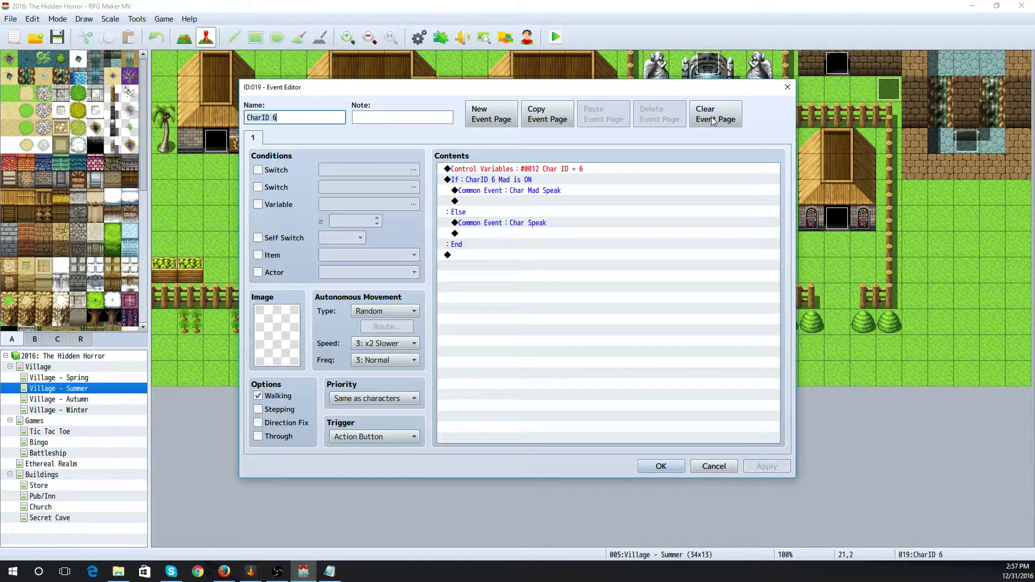
pyautogui.click(721, 465)
pyautogui.doubleClick(717, 67)
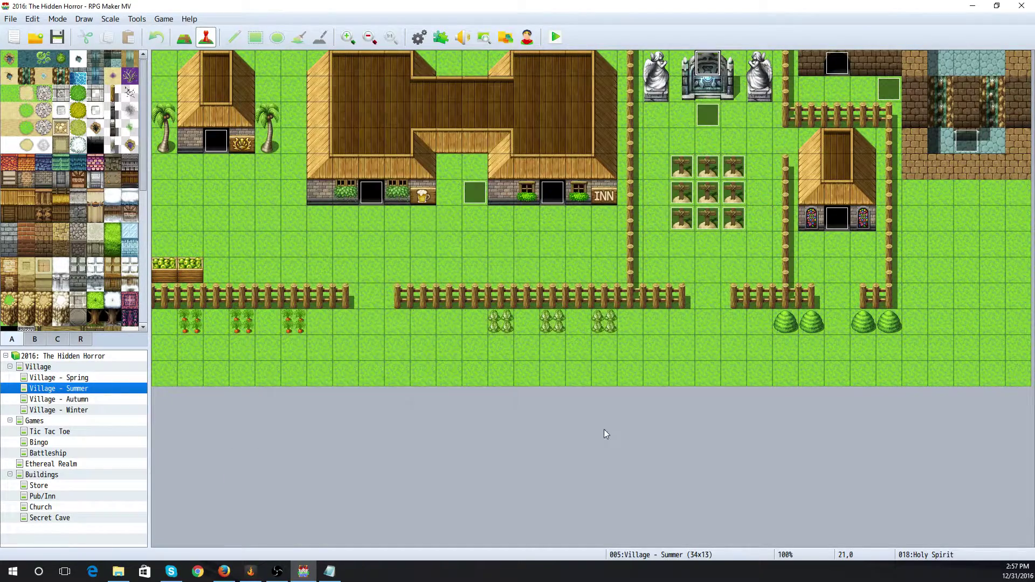
pyautogui.click(710, 466)
# Compare the CharID 6 event's ID with the Holy Spirit event's commands on the Village - Autumn map
pyautogui.click(89, 399)
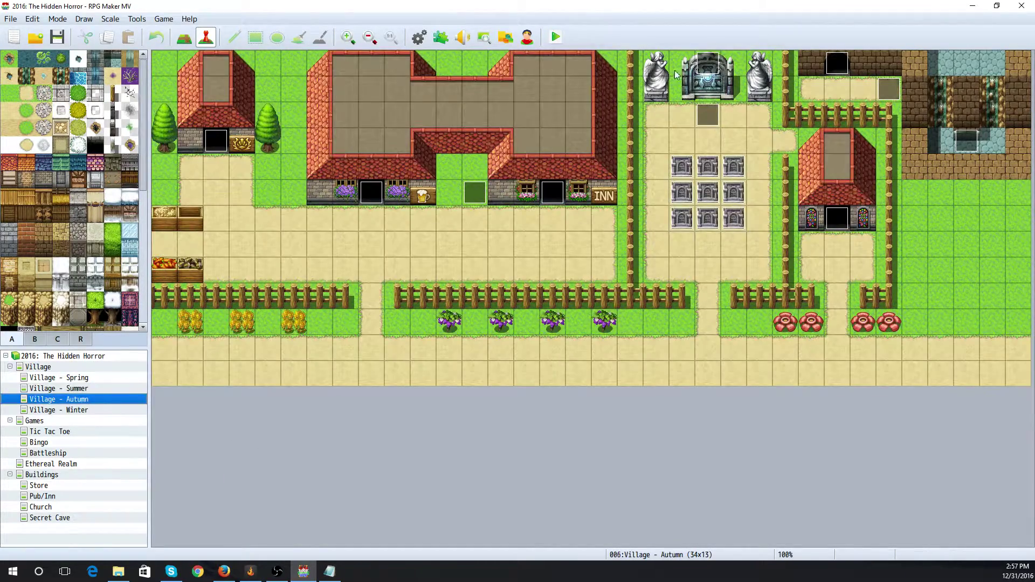
pyautogui.doubleClick(710, 111)
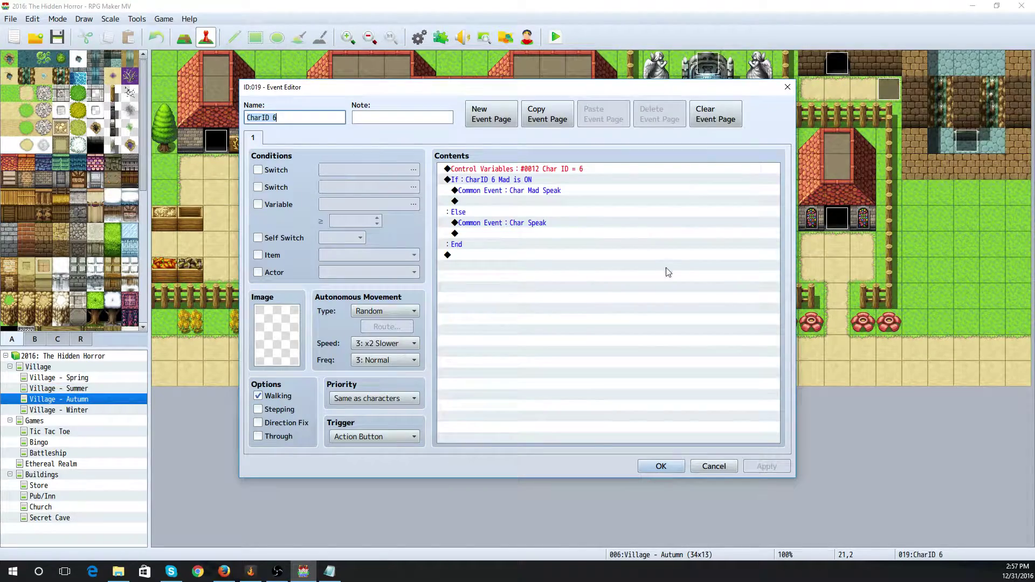
pyautogui.click(714, 467)
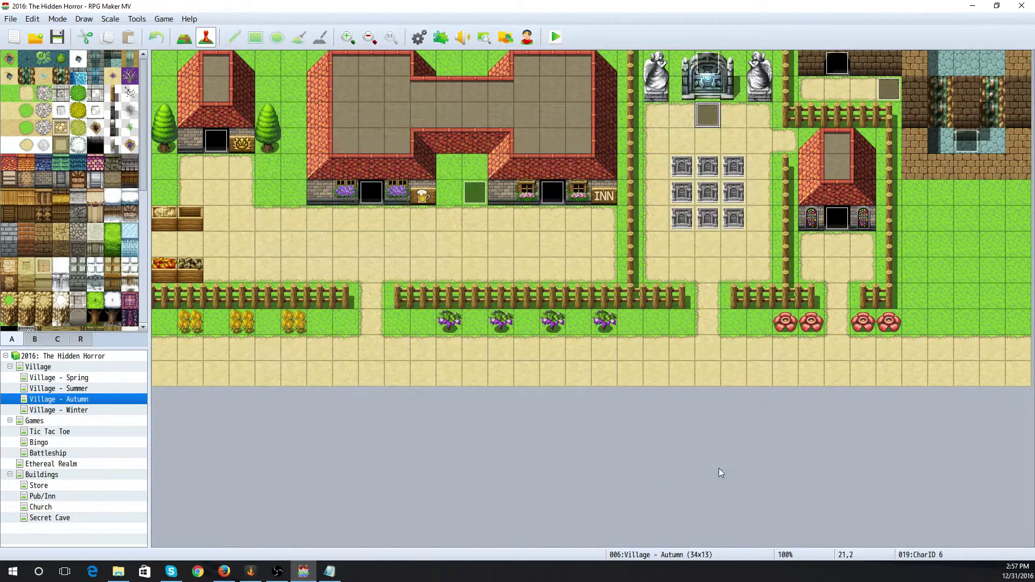
pyautogui.doubleClick(705, 73)
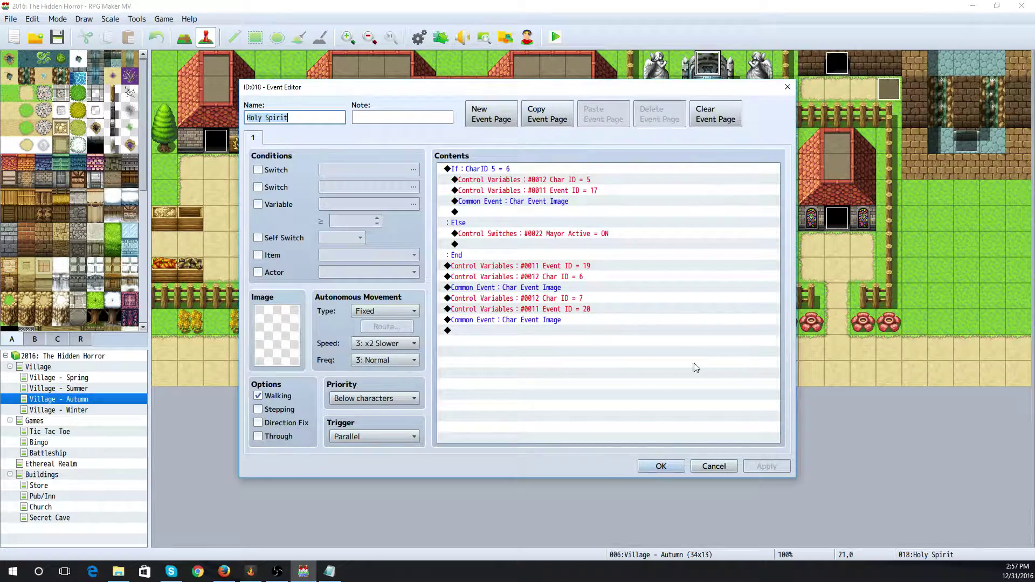
pyautogui.click(714, 467)
# Check the CharID 6 event's ID and commands below the shrine on Village - Winter
pyautogui.click(80, 410)
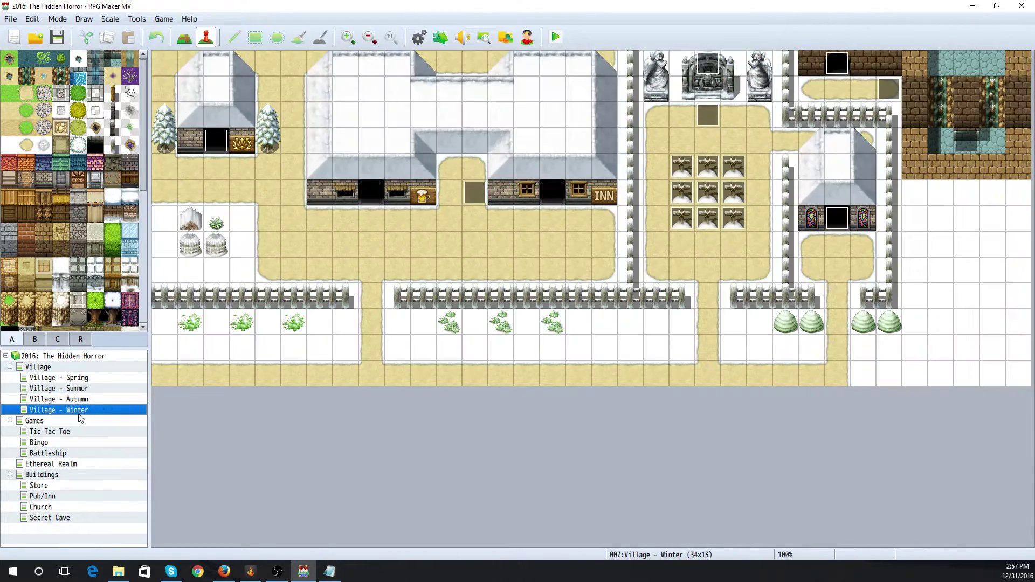
pyautogui.doubleClick(710, 115)
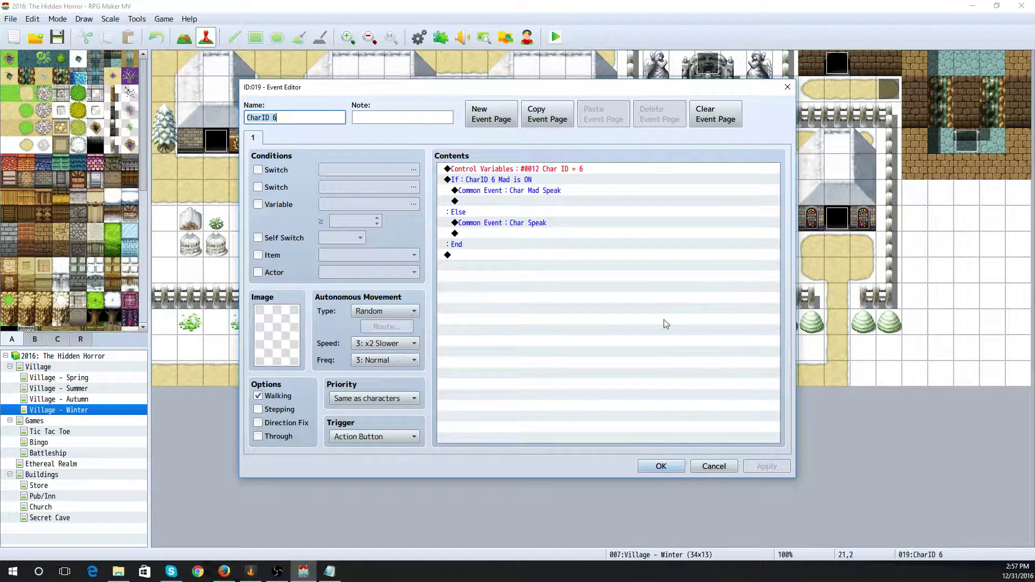
pyautogui.click(717, 467)
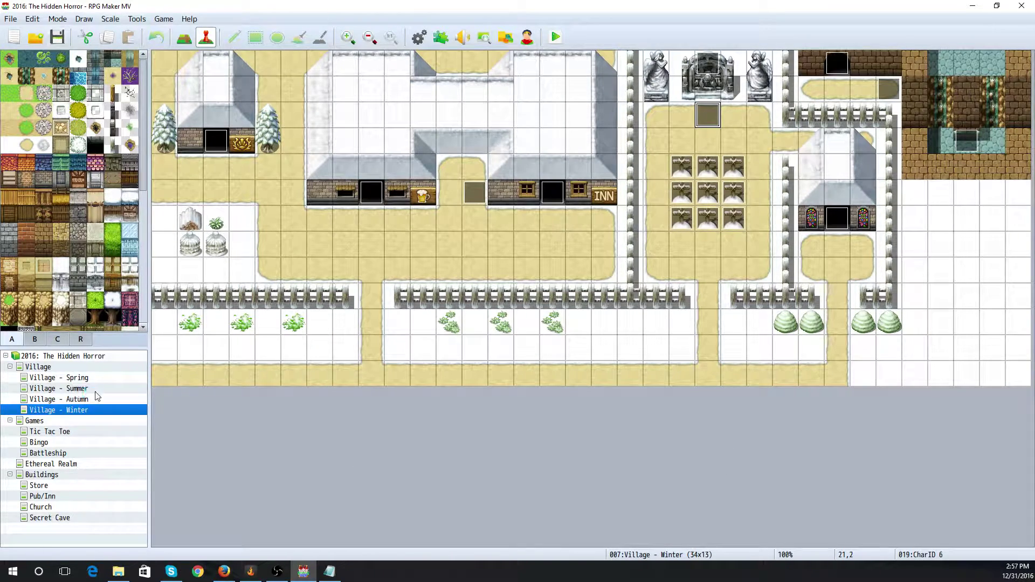
# Check the CharID 7 event on Village - Spring and copy it to the same tile (2,6) on Village - Summer
pyautogui.click(100, 378)
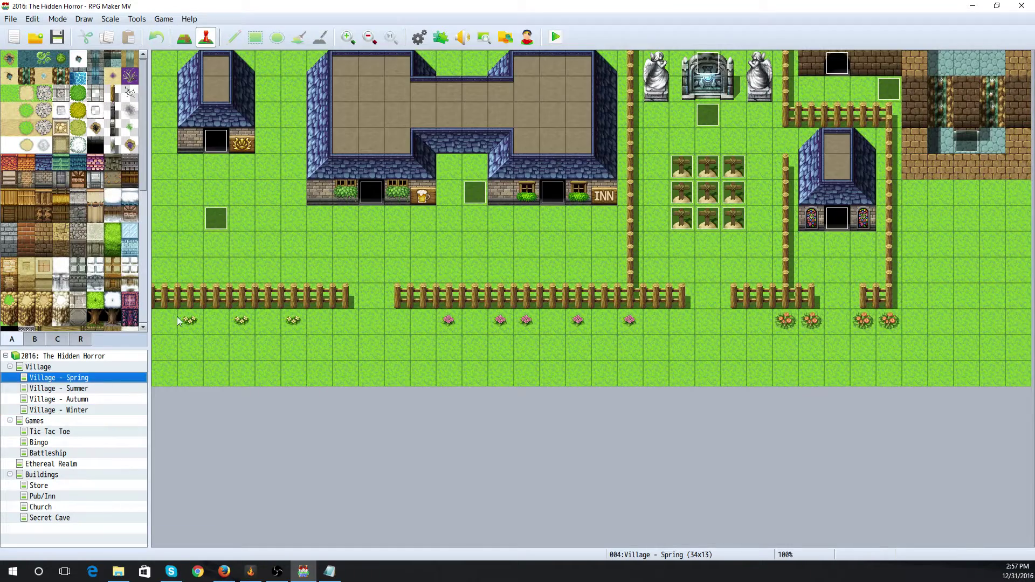
pyautogui.doubleClick(215, 217)
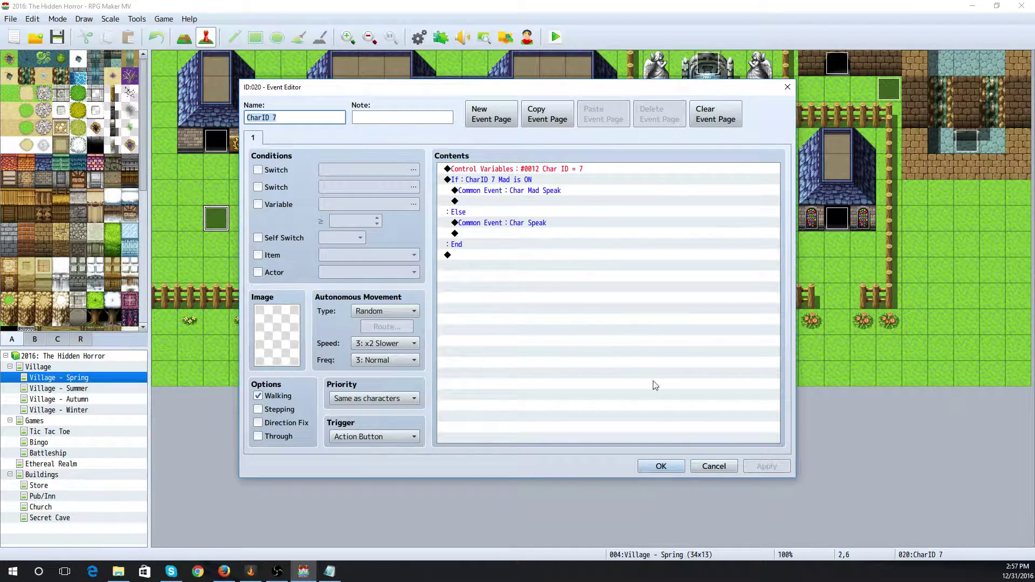
pyautogui.click(711, 467)
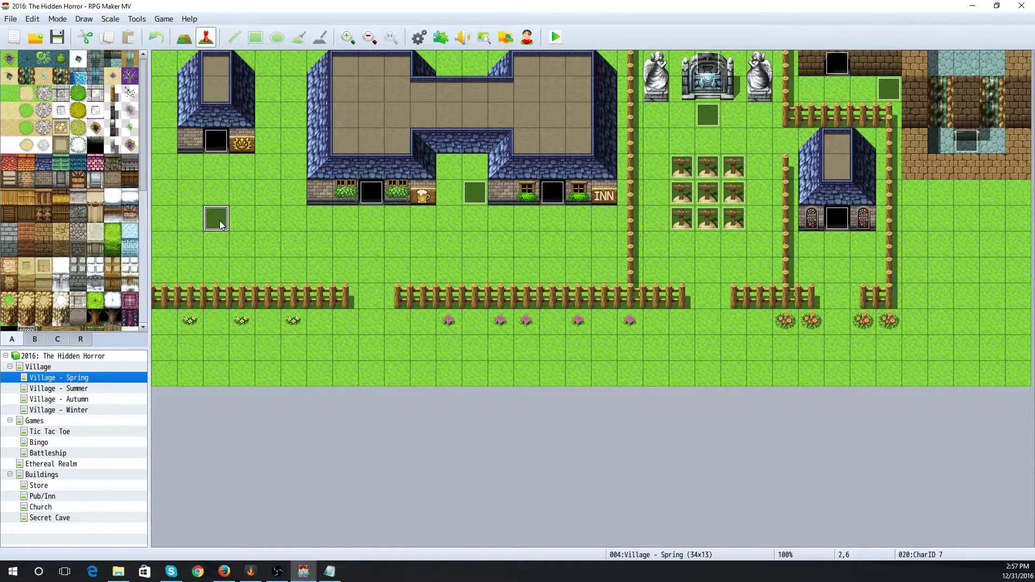
pyautogui.rightClick(219, 221)
pyautogui.click(263, 272)
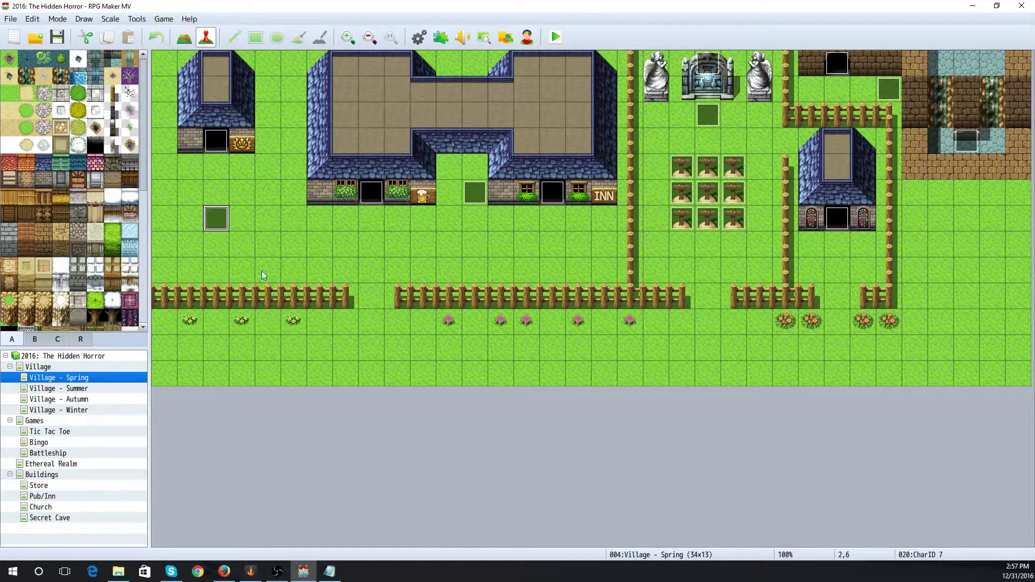
pyautogui.click(81, 388)
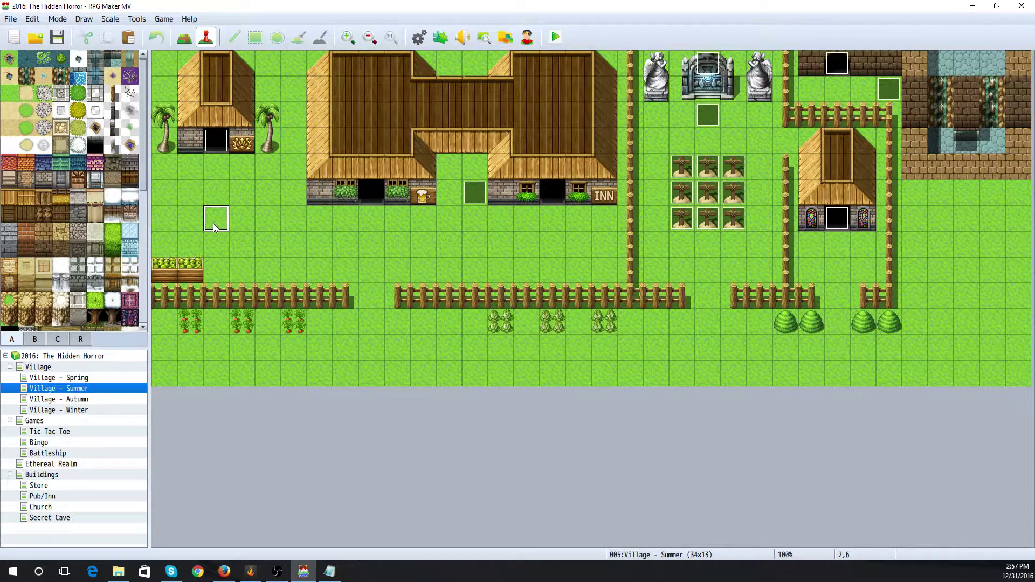
pyautogui.rightClick(213, 223)
pyautogui.click(259, 284)
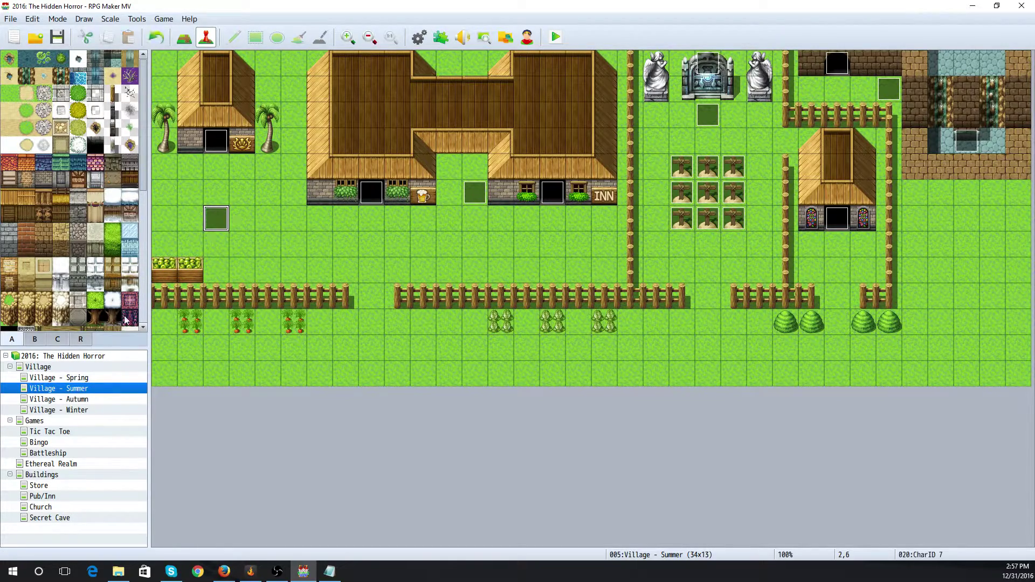
# Paste the CharID 7 event onto tile 2,6 beside the crates on the Village - Autumn map
pyautogui.click(93, 399)
pyautogui.click(104, 389)
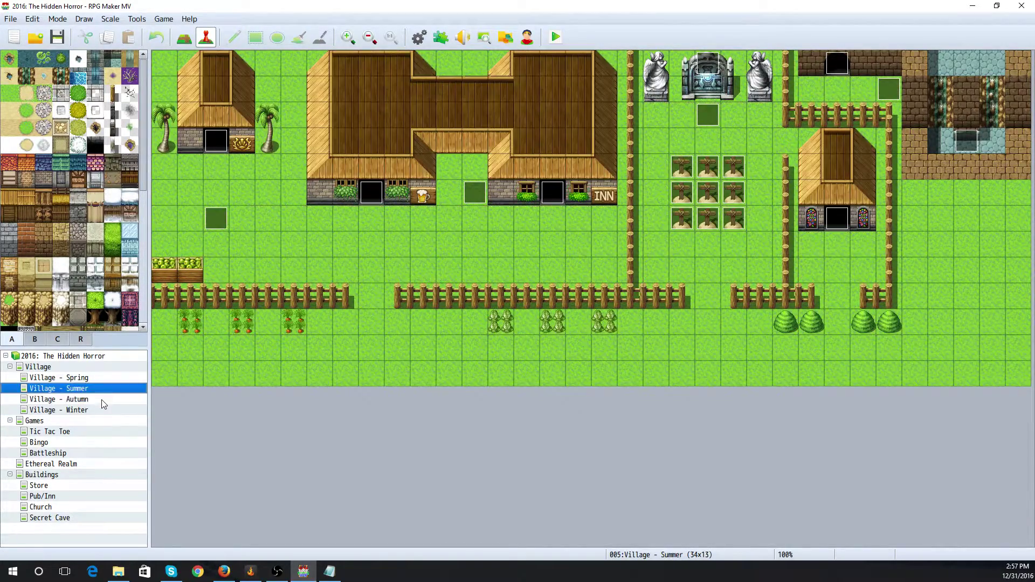
pyautogui.click(102, 399)
pyautogui.rightClick(215, 224)
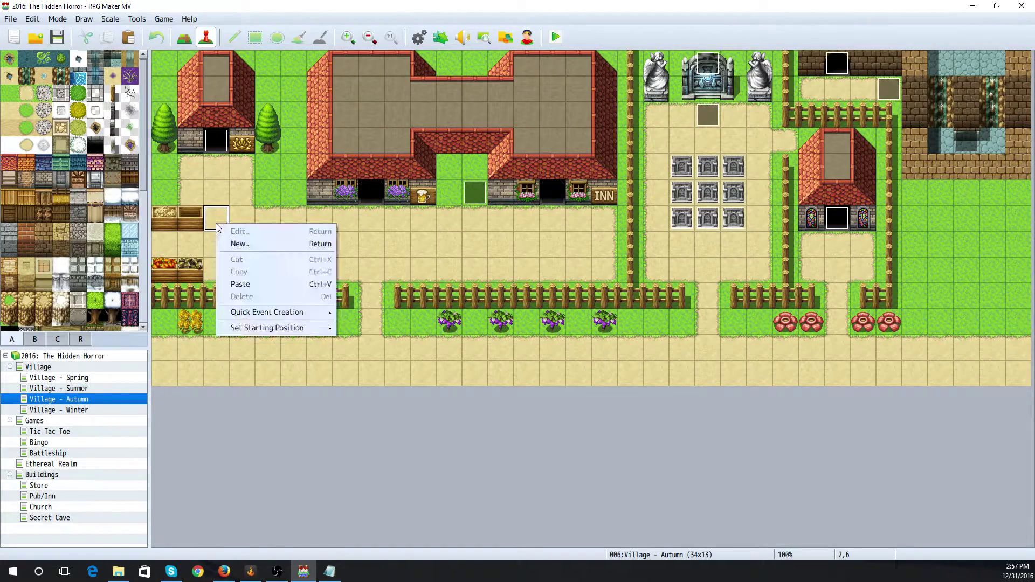
pyautogui.click(259, 282)
# Paste the CharID 7 event onto tile 2,8, below the snow-covered objects on the Village - Winter map
pyautogui.click(92, 410)
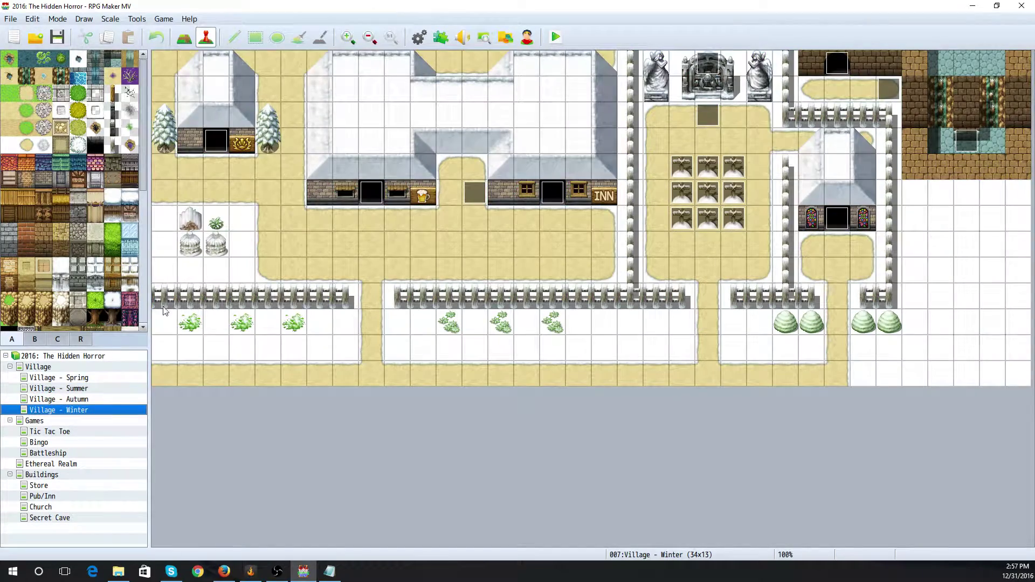
pyautogui.rightClick(213, 272)
pyautogui.click(238, 330)
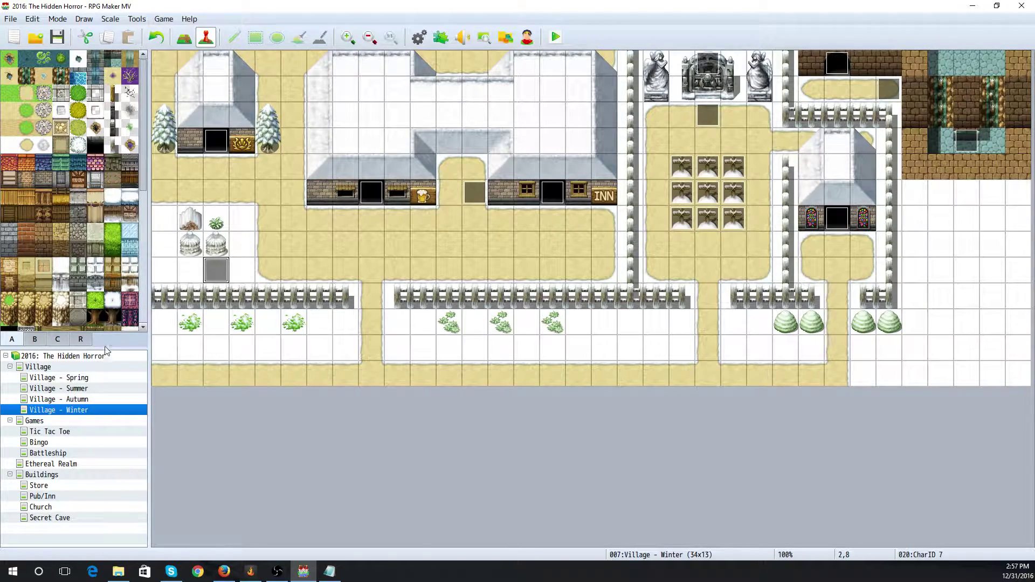
# Check the CharID 7 event's ID and commands on the Village - Summer, Village - Autumn and Village - Winter maps
pyautogui.click(104, 389)
pyautogui.doubleClick(216, 217)
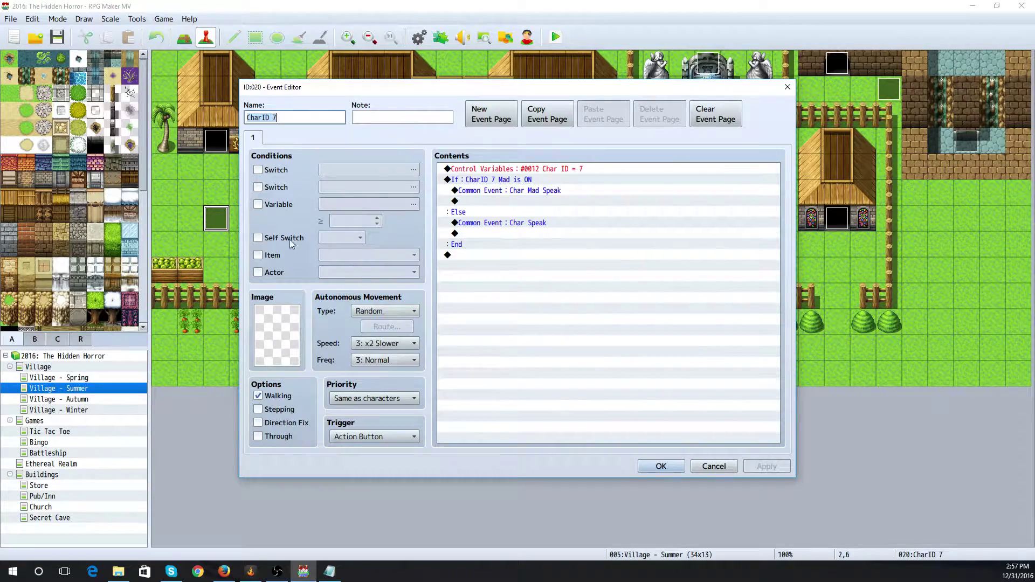
pyautogui.click(715, 465)
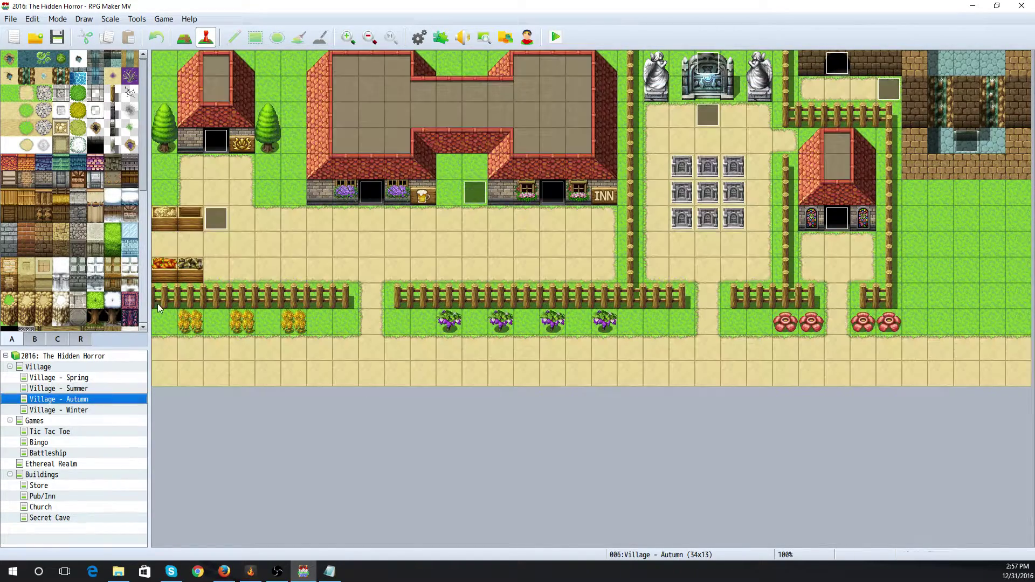
pyautogui.doubleClick(217, 218)
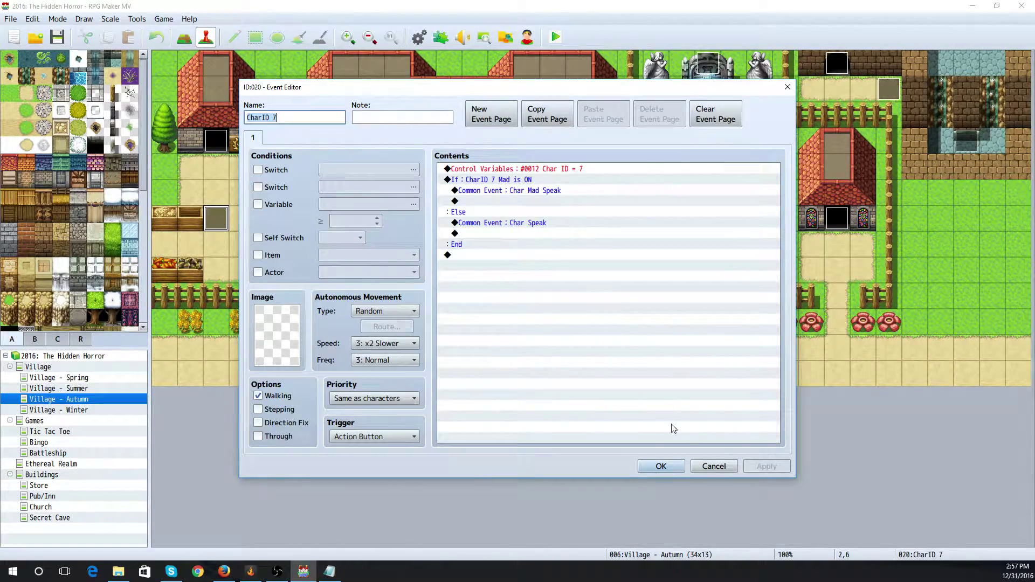
pyautogui.click(710, 466)
pyautogui.click(72, 410)
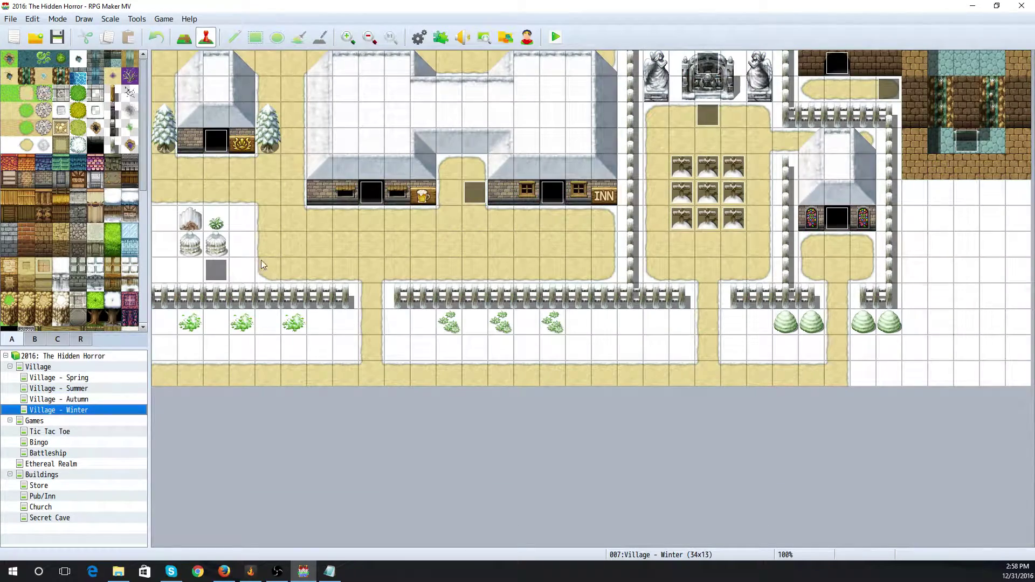
pyautogui.doubleClick(218, 270)
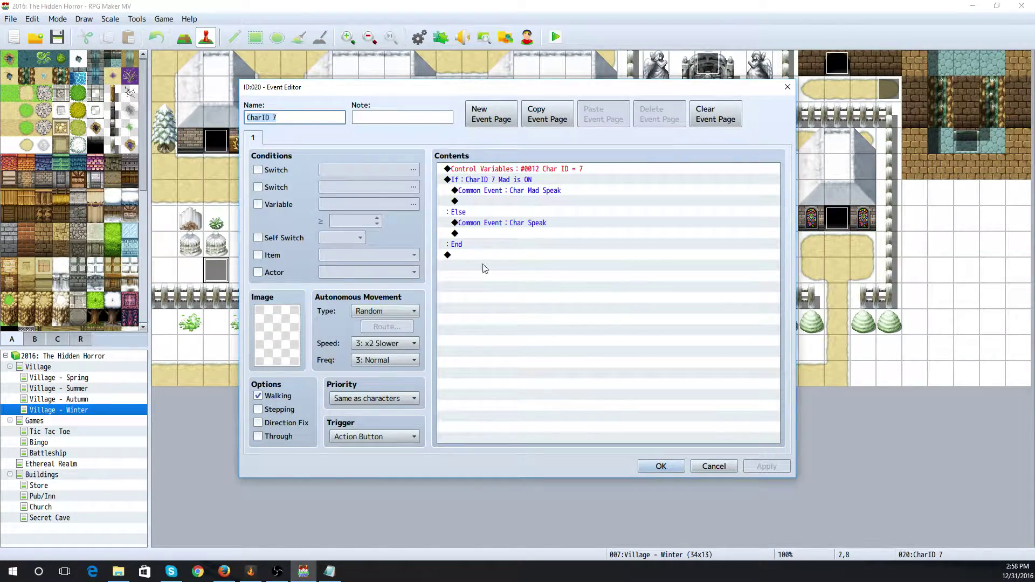
# Close the CharID 7 event on Village - Winter without changes and save the project
pyautogui.click(717, 465)
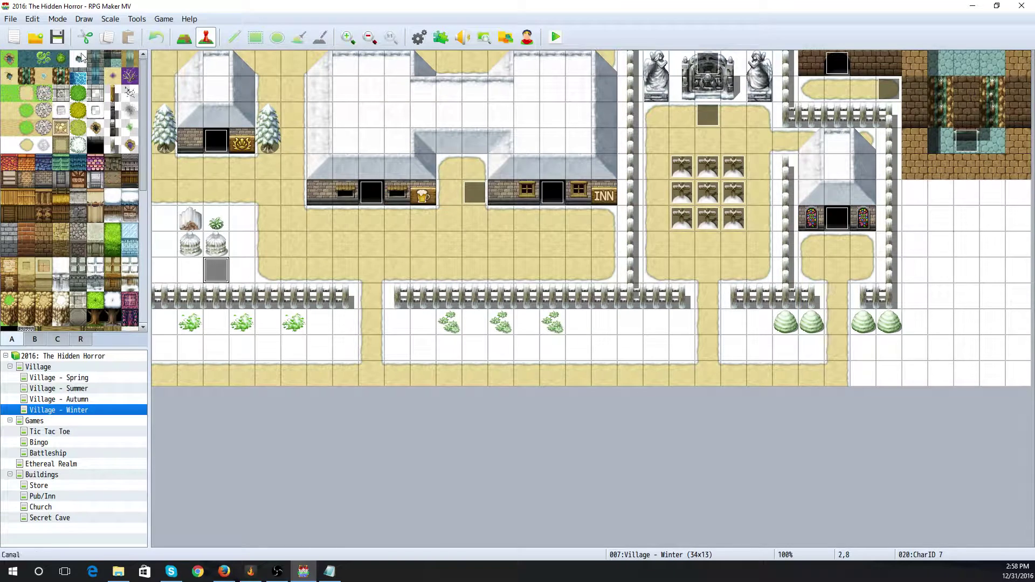
pyautogui.click(57, 36)
# Examine the commands of the Store Manager and Holy Spirit events on the Store map
pyautogui.click(38, 485)
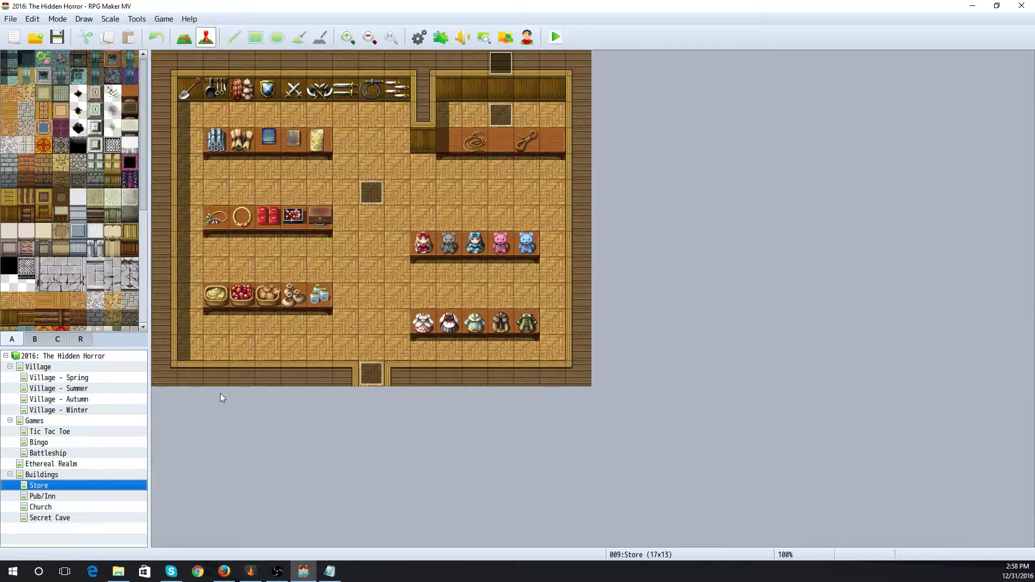
pyautogui.doubleClick(500, 115)
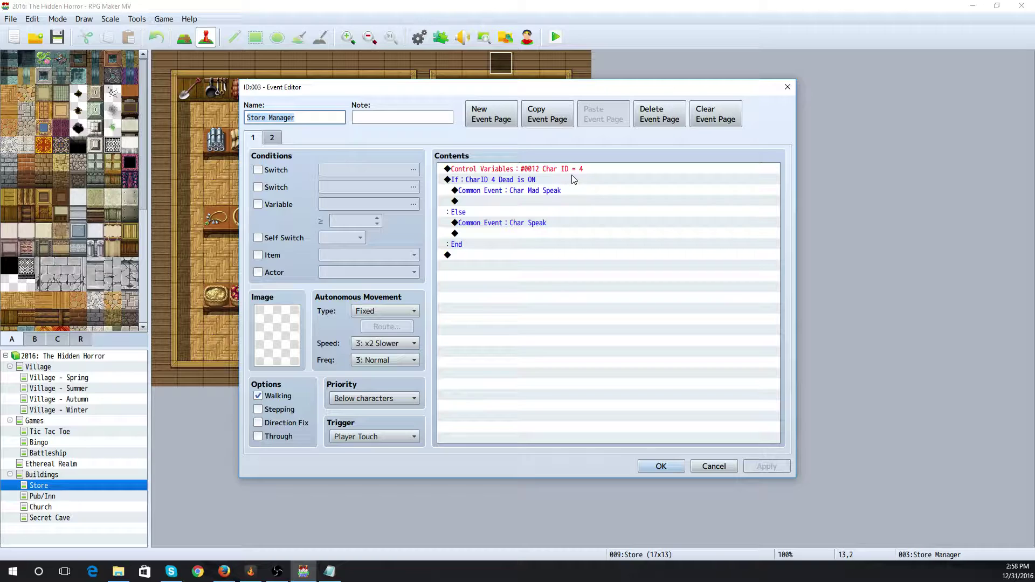
pyautogui.click(713, 466)
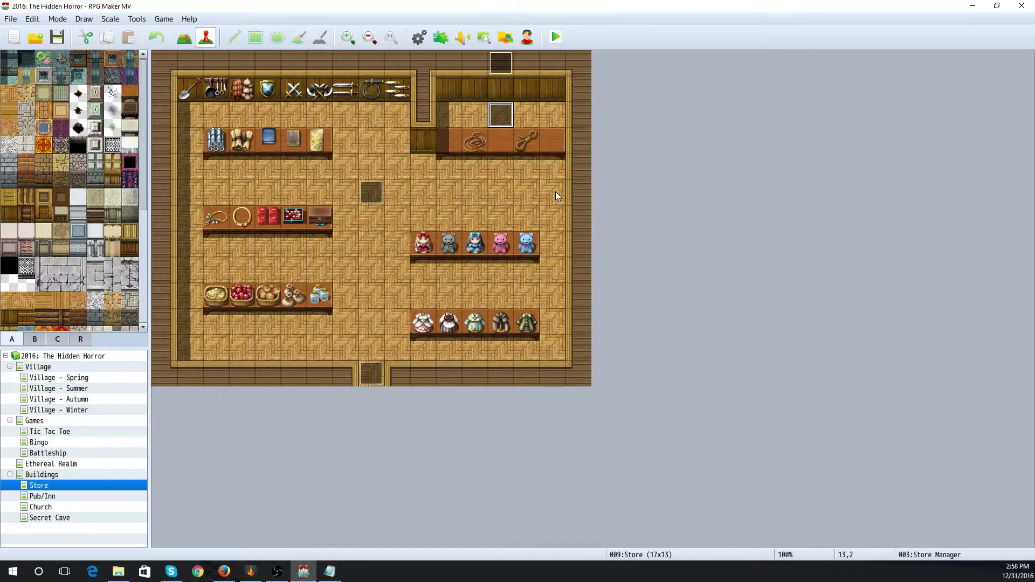
pyautogui.doubleClick(506, 67)
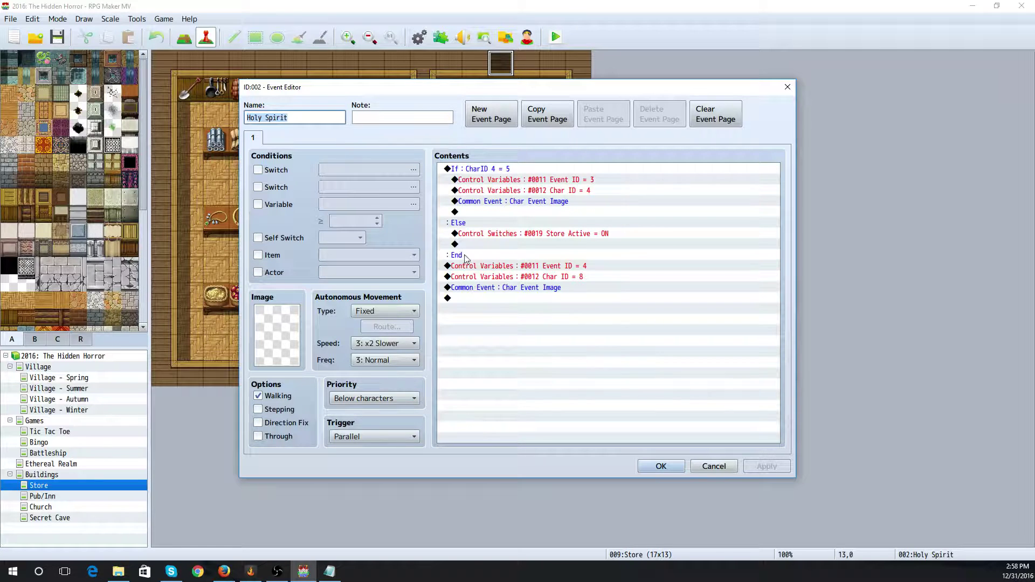
pyautogui.click(712, 467)
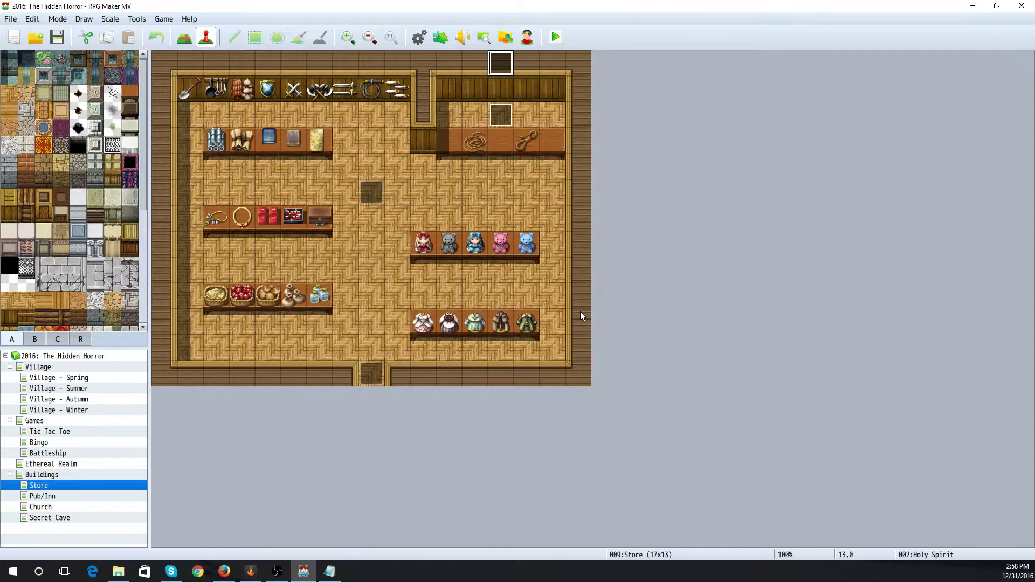
# Create an event named Char 4 on tile 12,5 of the Store map with priority Same as characters
pyautogui.click(483, 202)
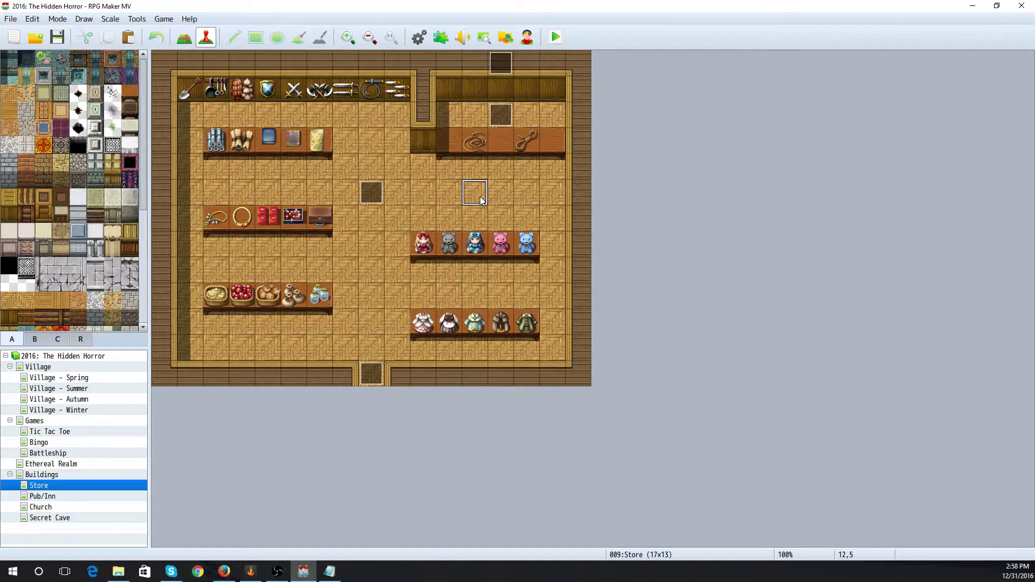
pyautogui.doubleClick(480, 196)
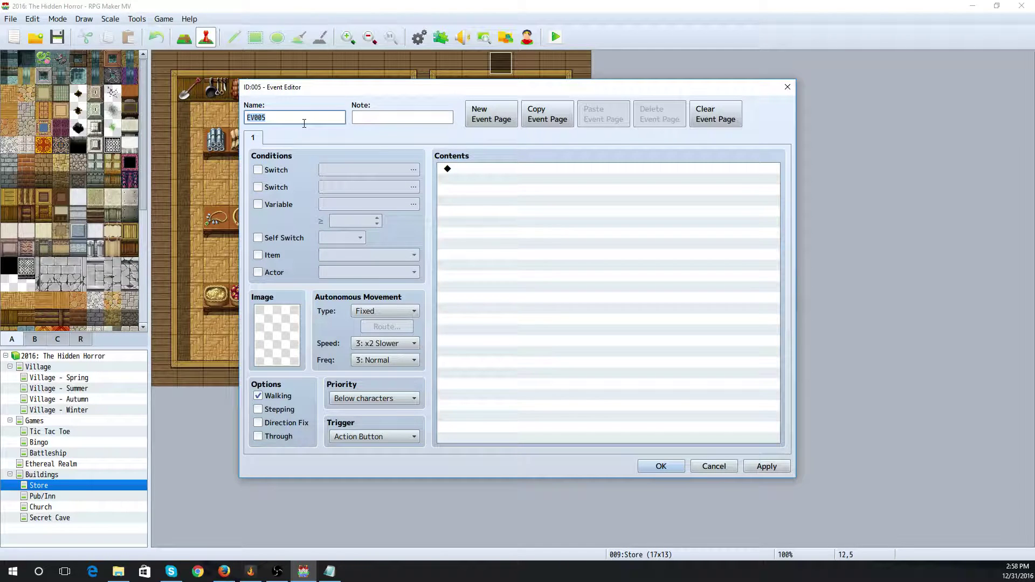
pyautogui.write('Char 4')
pyautogui.click(407, 399)
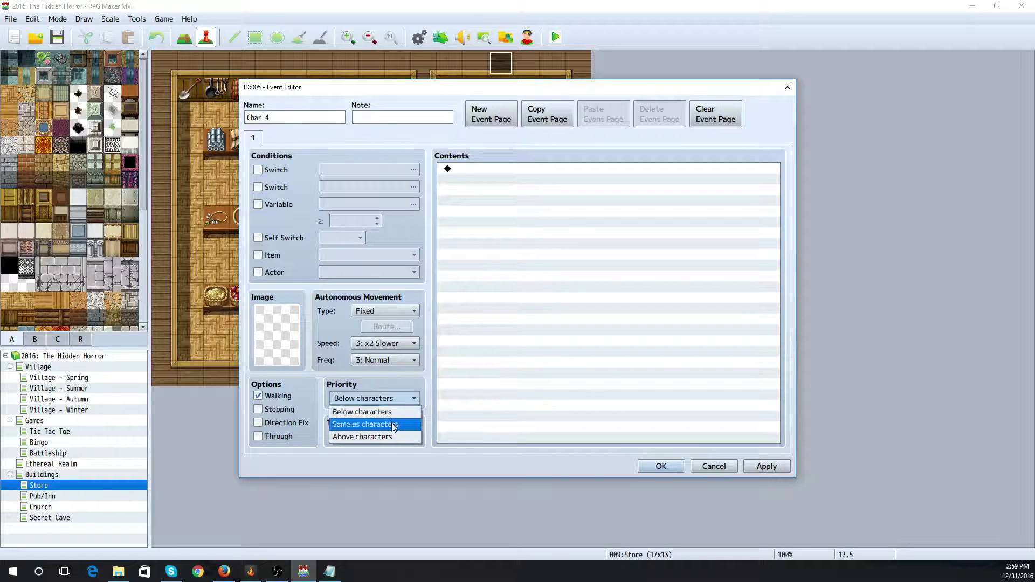
pyautogui.click(394, 425)
pyautogui.click(472, 173)
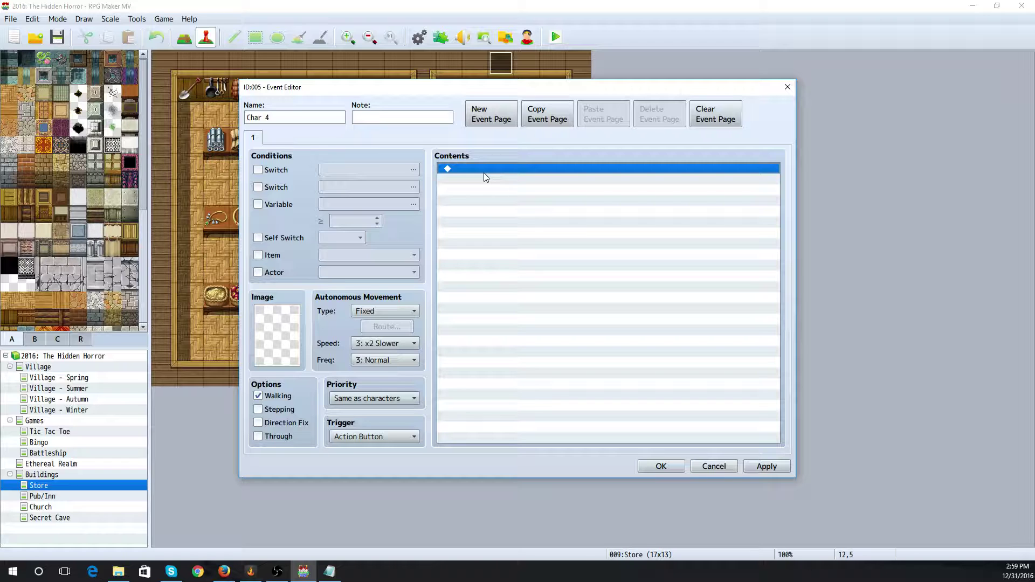
# Make the Char 4 event page conditional on switch 0019 Store Active
pyautogui.click(260, 171)
pyautogui.click(339, 171)
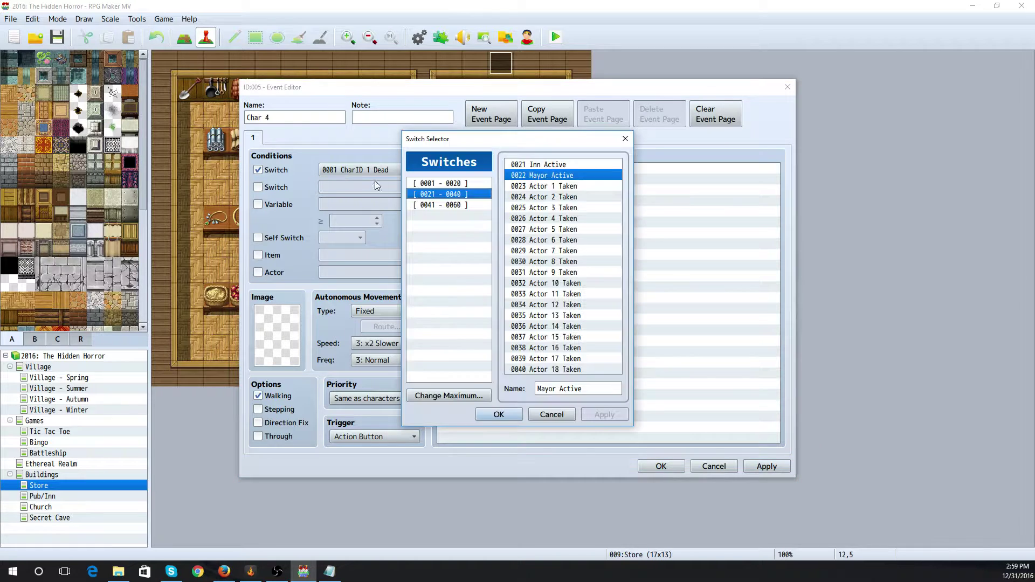
pyautogui.click(451, 195)
pyautogui.click(474, 185)
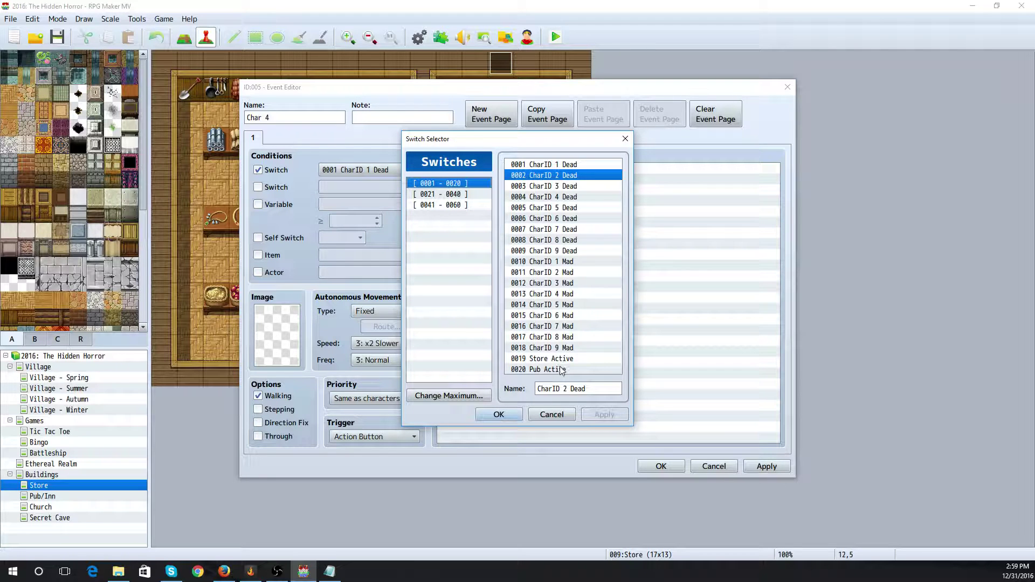
pyautogui.click(576, 359)
pyautogui.click(499, 415)
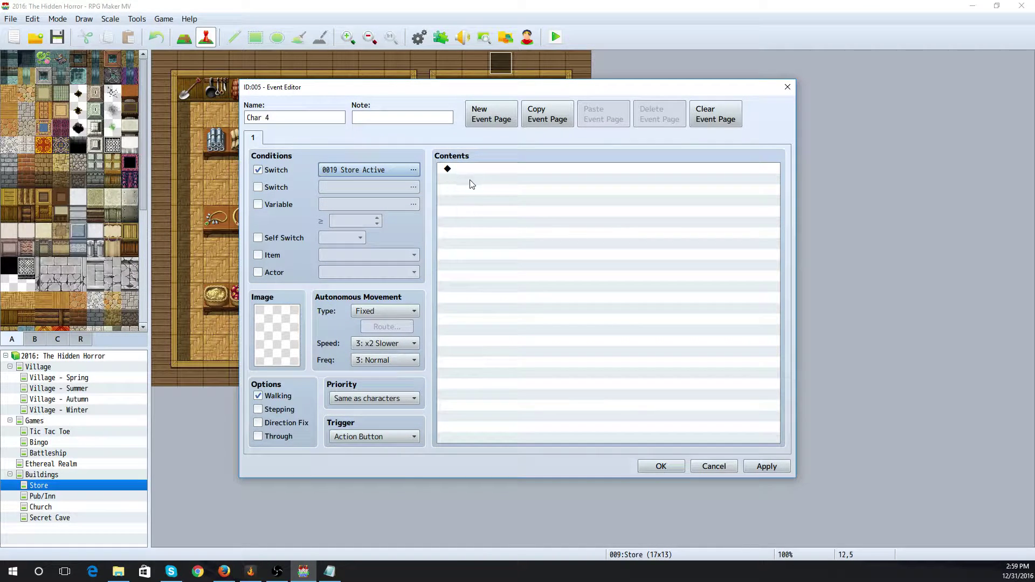
# Add a Control Variables command to the Char 4 event that sets variable 0012 Char ID to constant 4
pyautogui.click(484, 171)
pyautogui.doubleClick(483, 171)
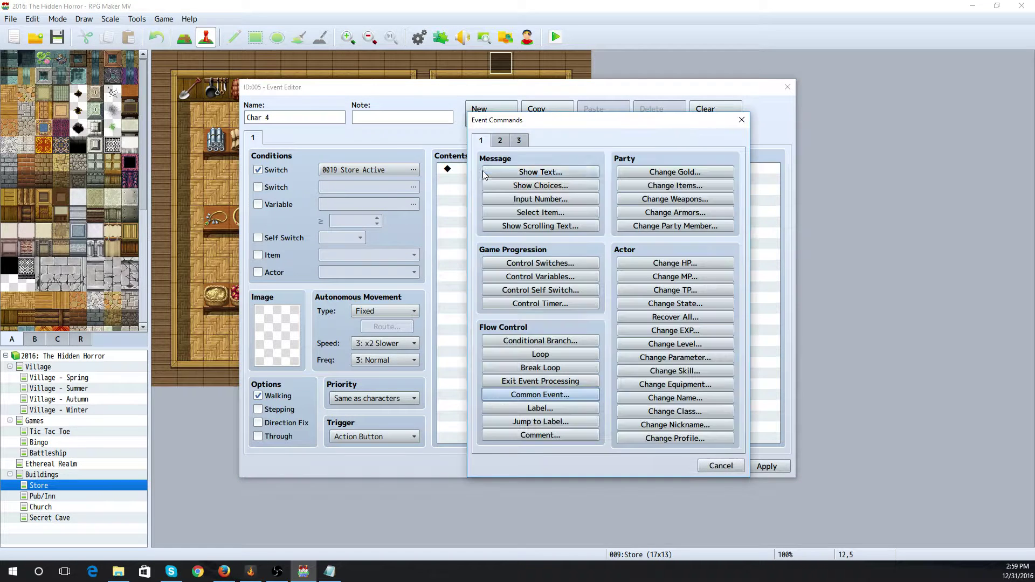
pyautogui.click(534, 274)
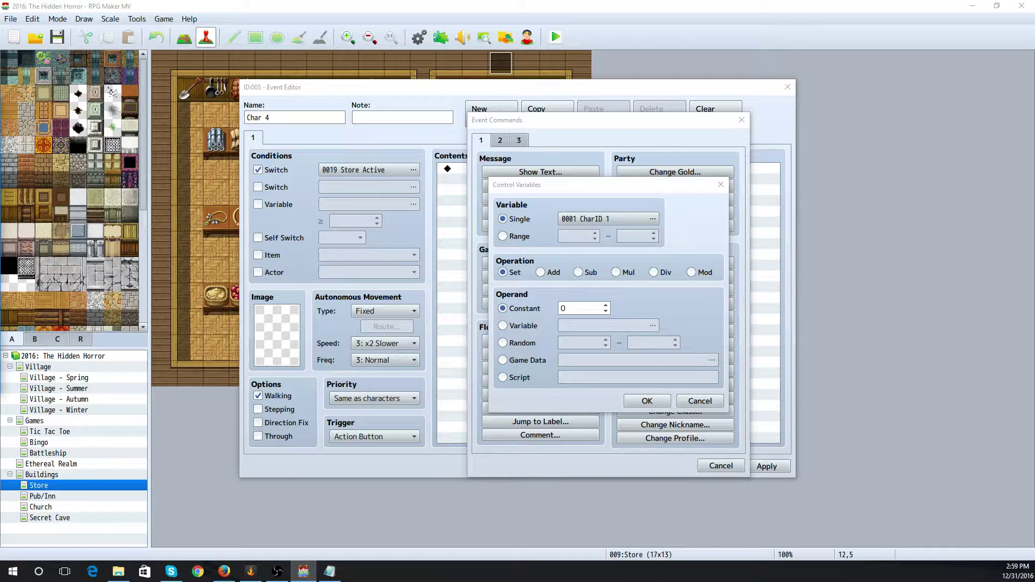
pyautogui.click(652, 218)
pyautogui.click(518, 247)
pyautogui.click(491, 383)
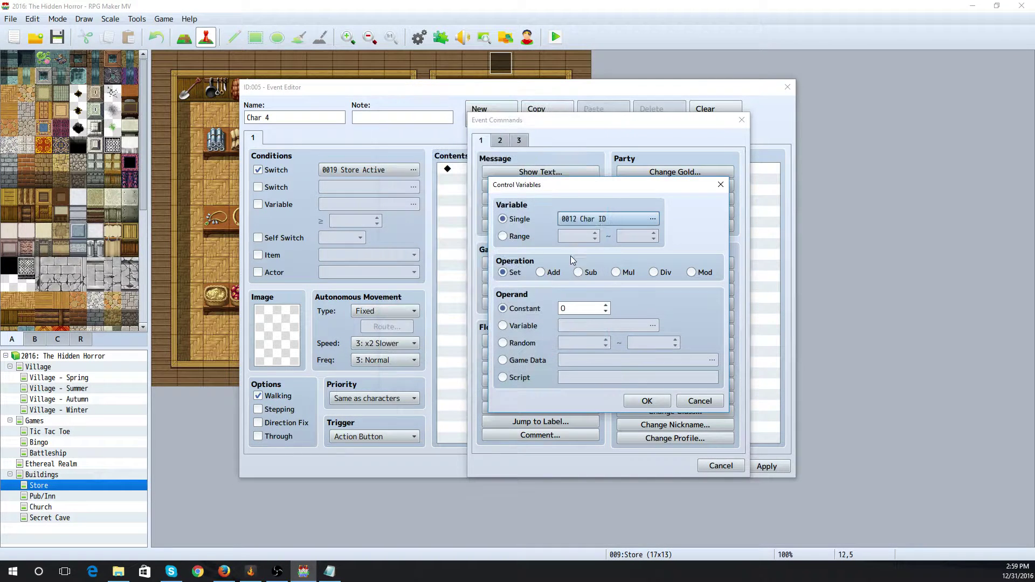
pyautogui.click(573, 308)
pyautogui.write('4')
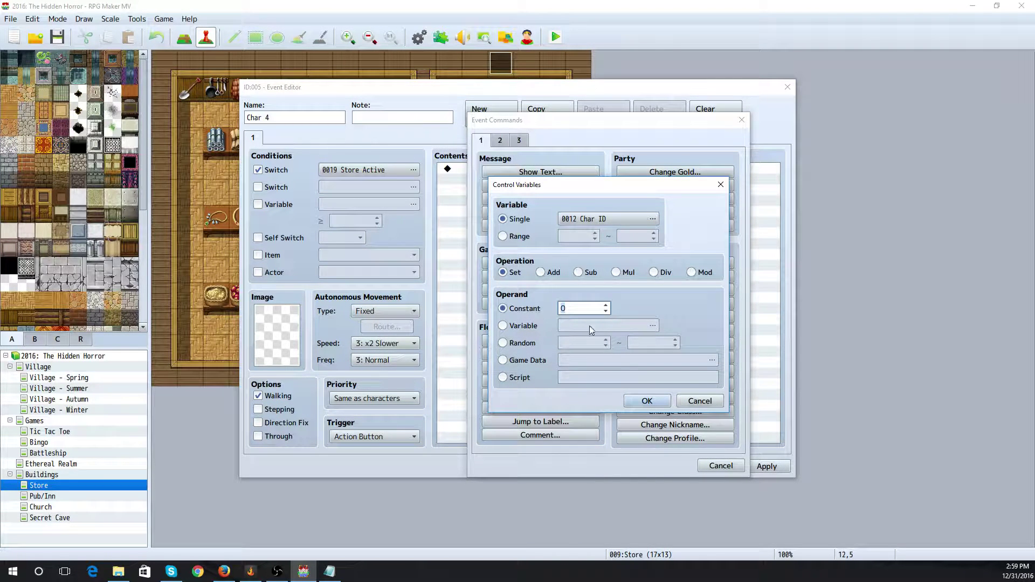
pyautogui.click(647, 401)
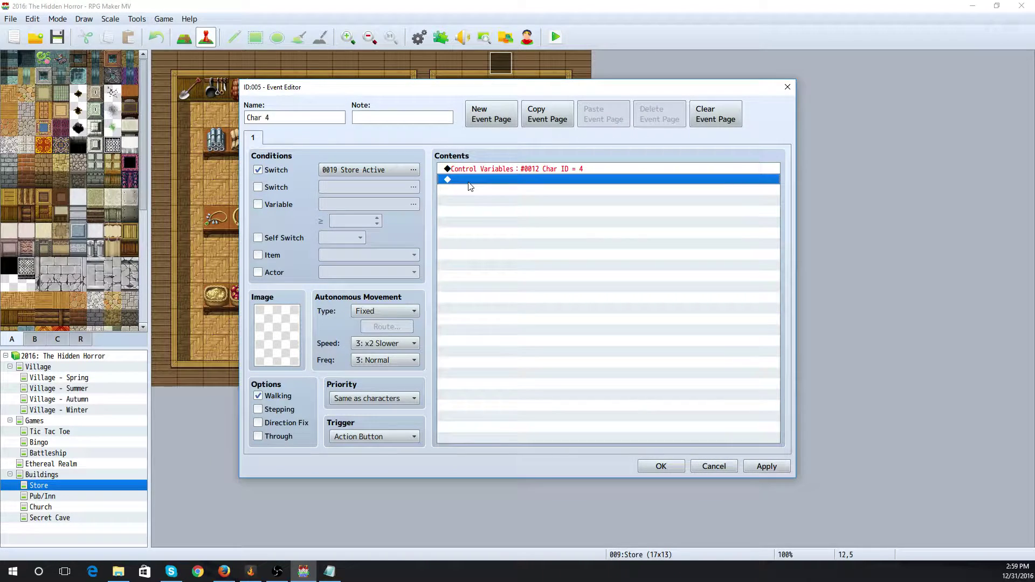
# Add a Conditional Branch below it for switch 0013 CharID 4 Mad is ON, including an Else branch
pyautogui.doubleClick(469, 185)
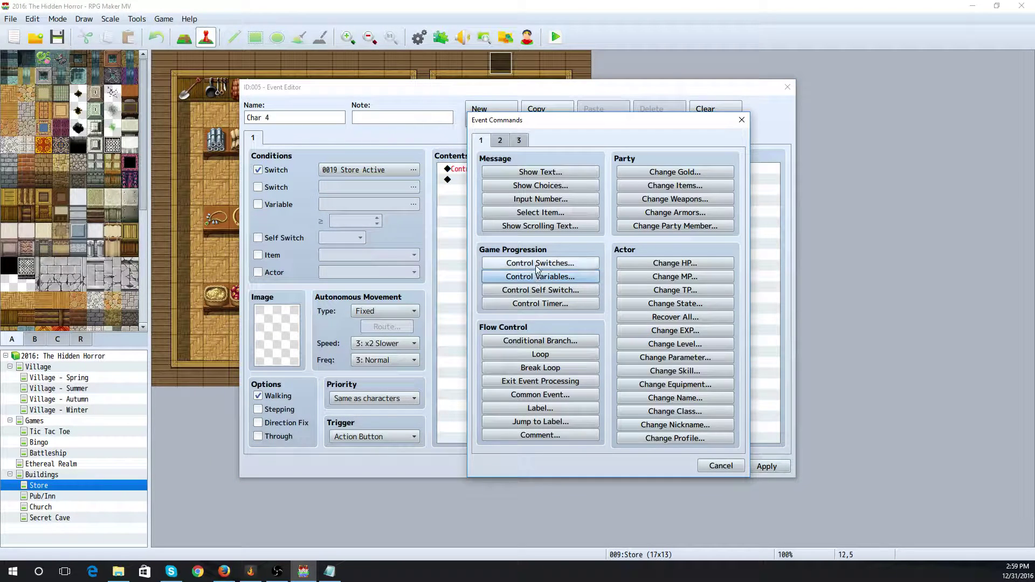
pyautogui.click(541, 340)
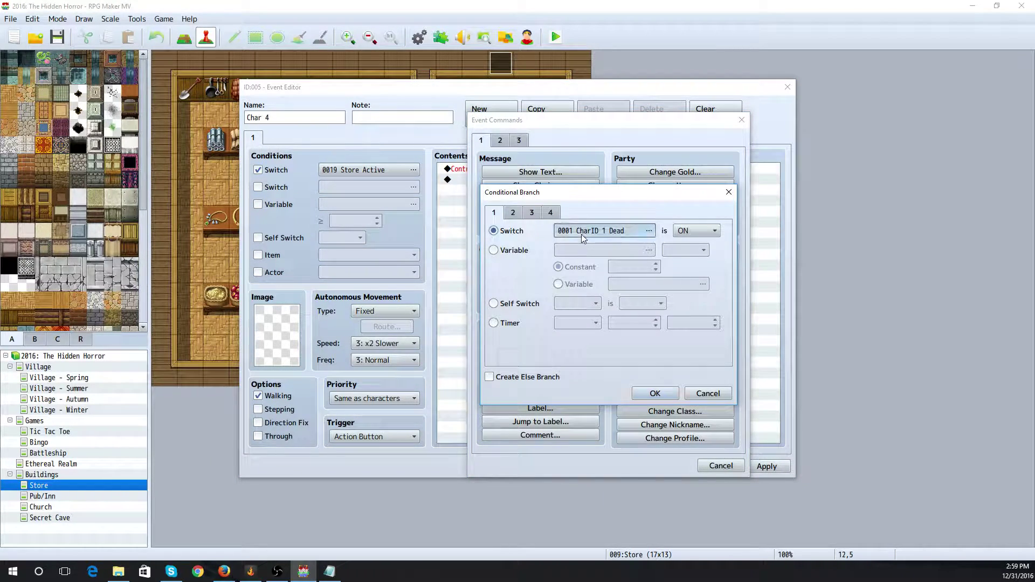
pyautogui.click(648, 230)
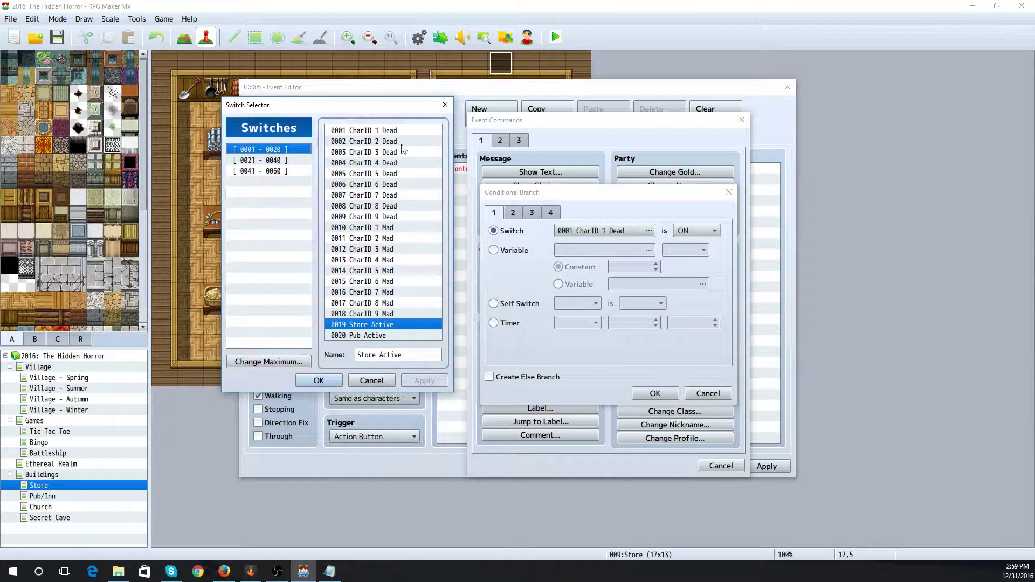
pyautogui.click(399, 260)
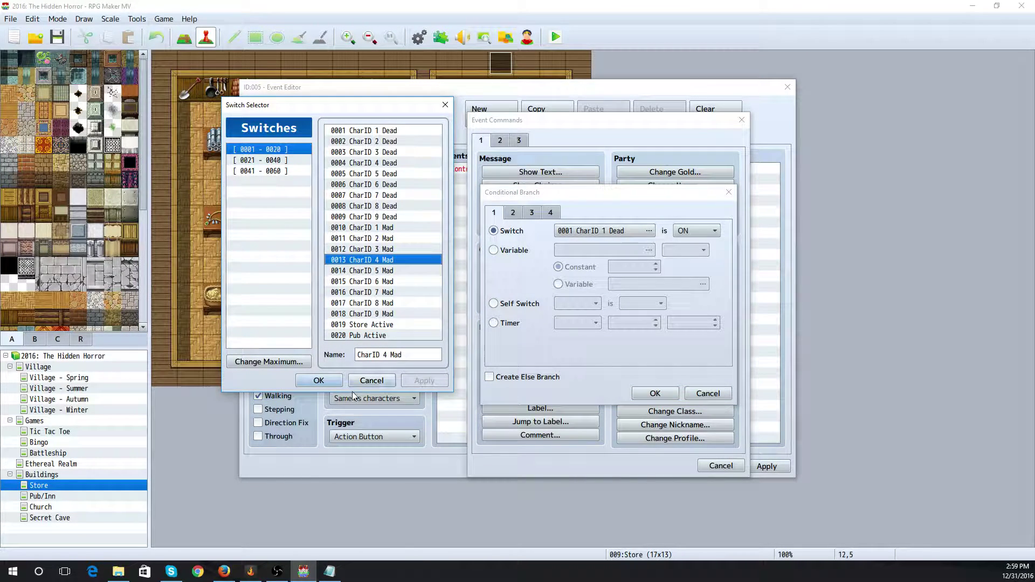
pyautogui.click(318, 380)
pyautogui.click(498, 379)
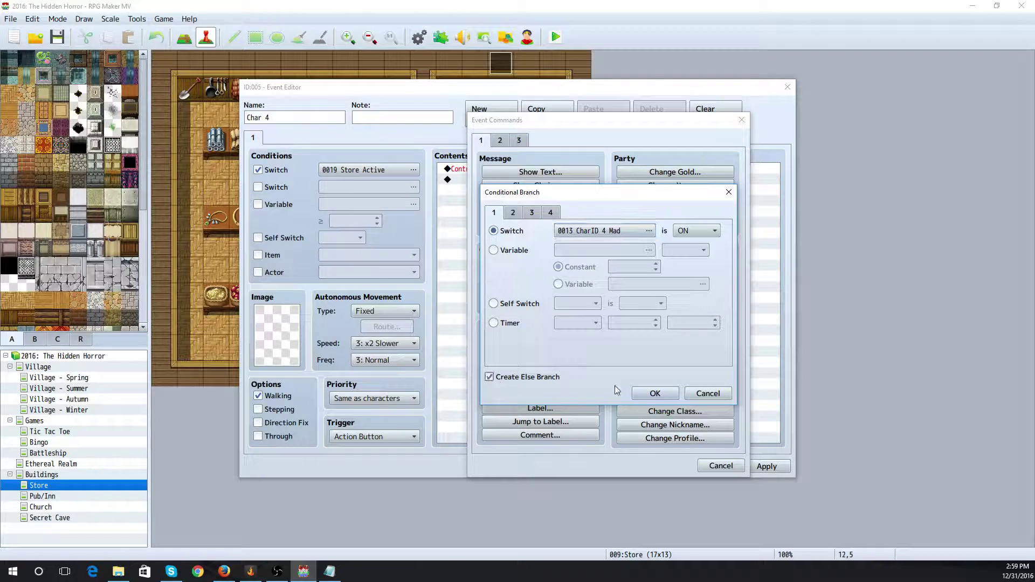
pyautogui.click(655, 393)
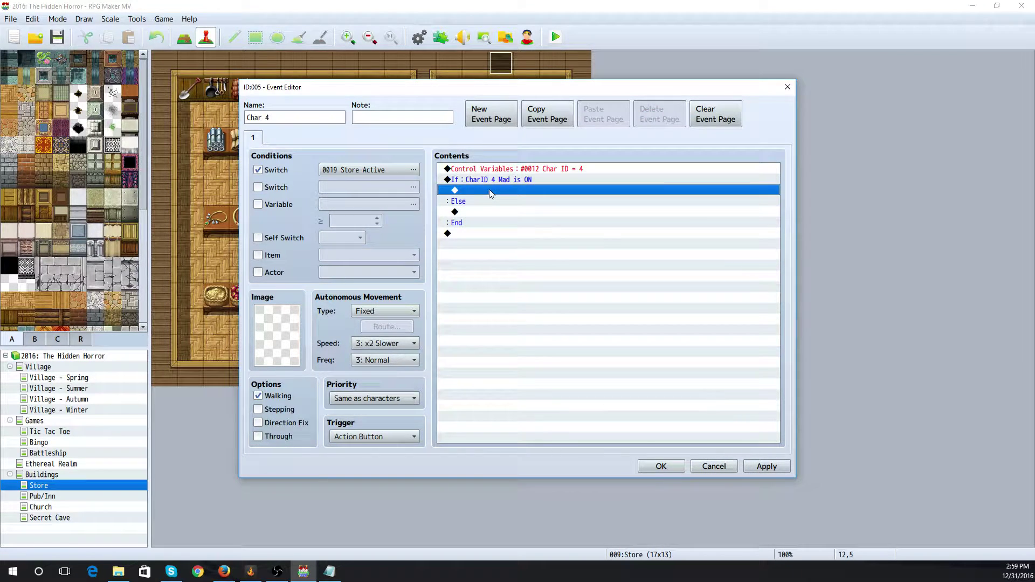
# Call common event 0012 Char Mad Speak inside the branch where CharID 4 Mad is ON
pyautogui.doubleClick(490, 192)
pyautogui.click(529, 398)
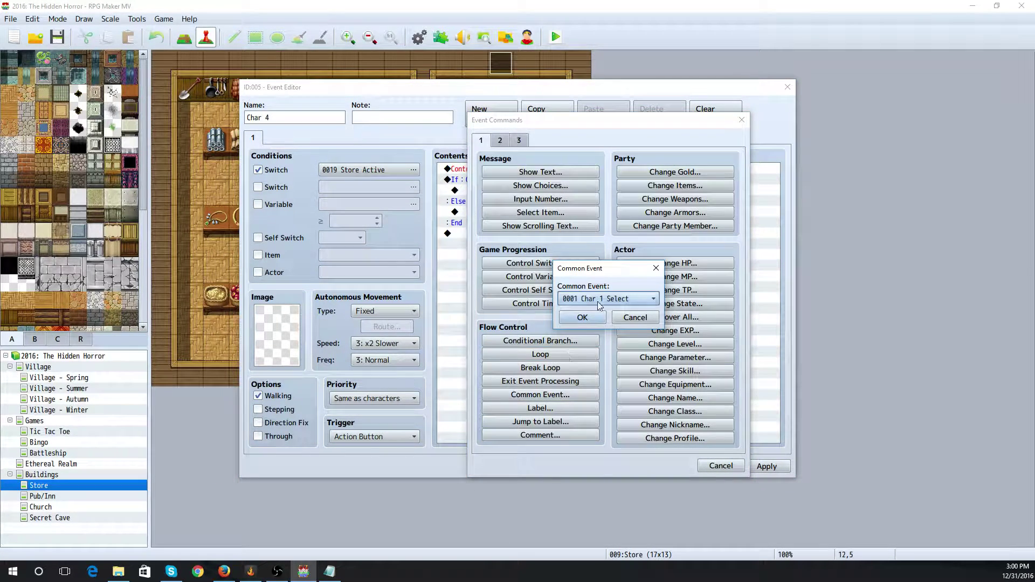
pyautogui.click(608, 298)
pyautogui.click(612, 448)
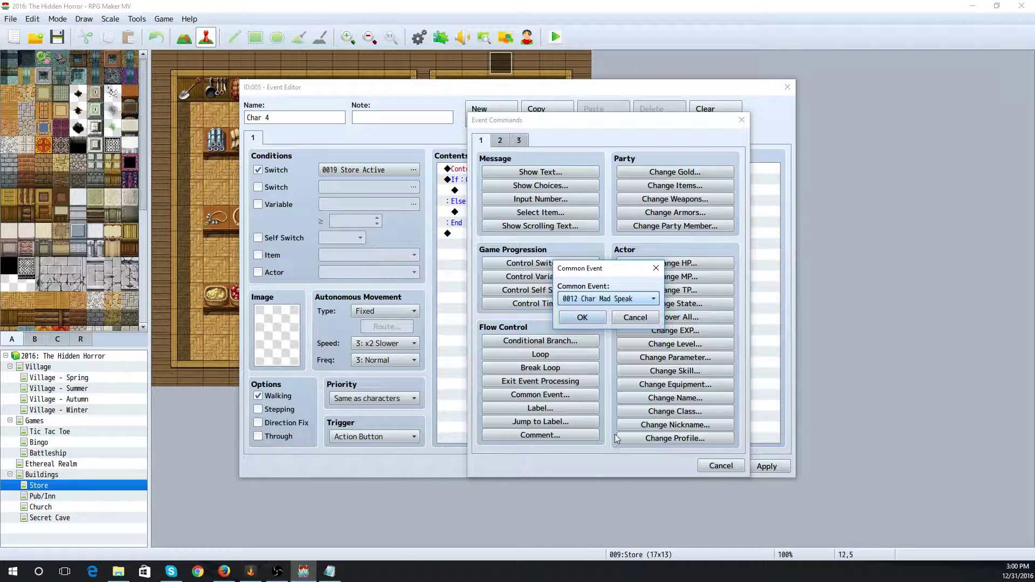
pyautogui.click(588, 318)
# Call common event 0011 Char Speak inside the Else branch and accept the Char 4 event
pyautogui.doubleClick(482, 223)
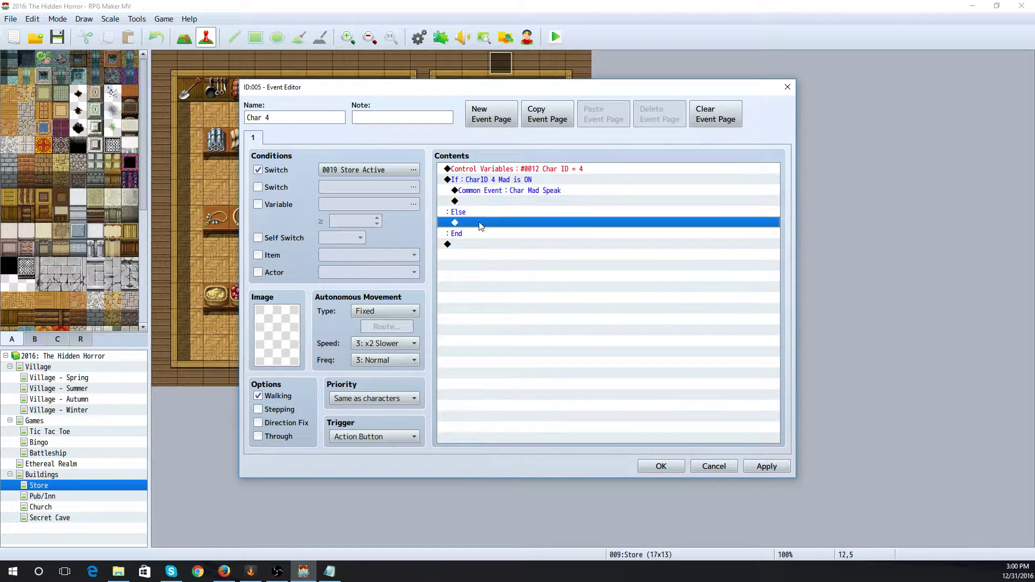
pyautogui.click(547, 398)
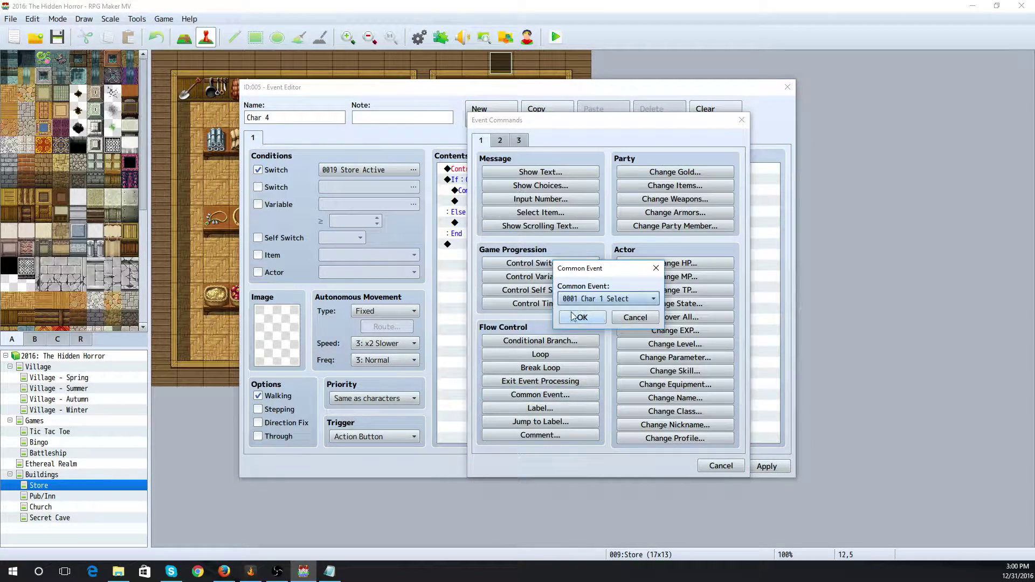
pyautogui.click(608, 299)
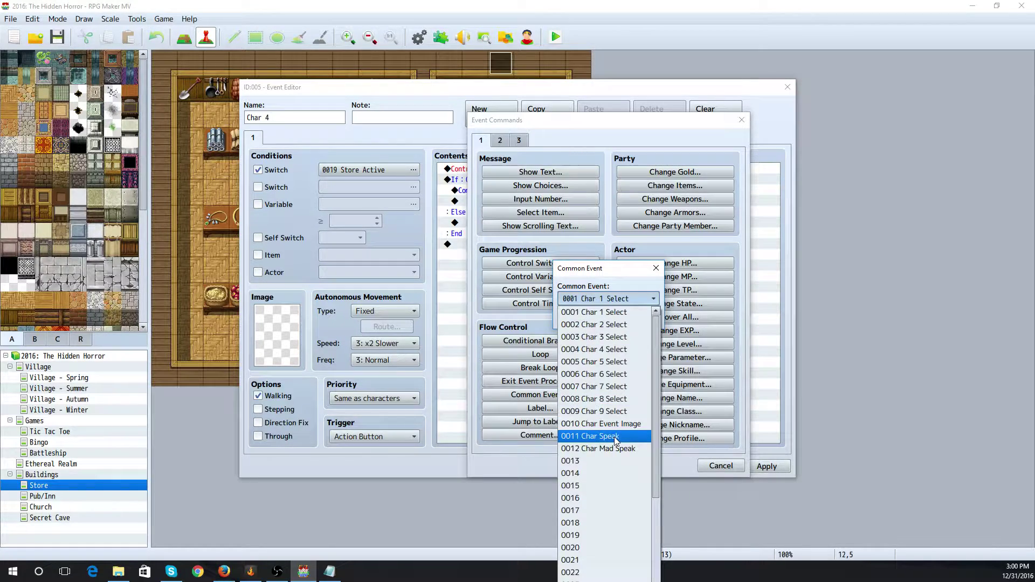
pyautogui.click(615, 438)
pyautogui.click(584, 318)
pyautogui.click(661, 467)
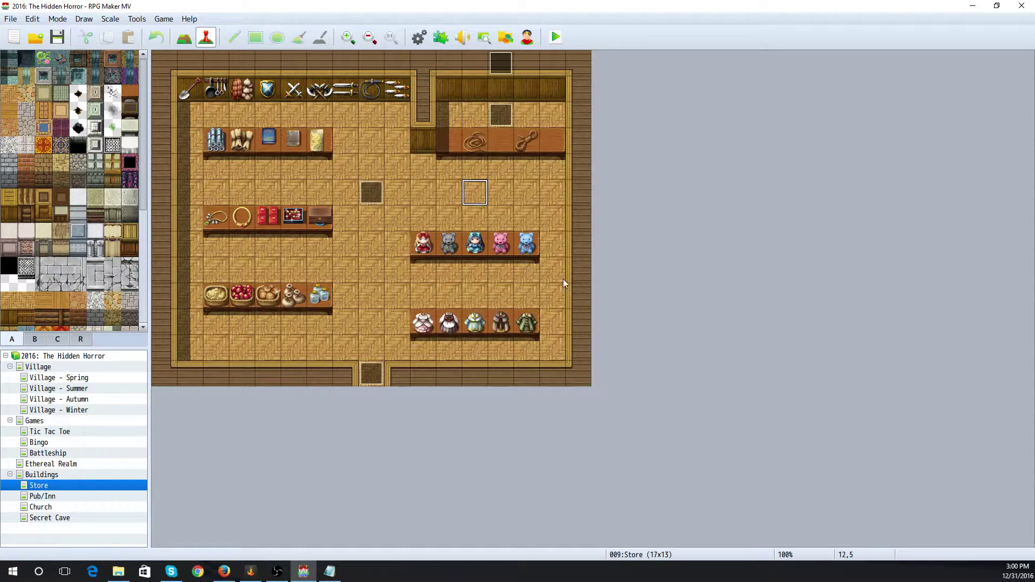
# Reopen the Char 4 event on tile 12,5 of the Store map
pyautogui.doubleClick(474, 197)
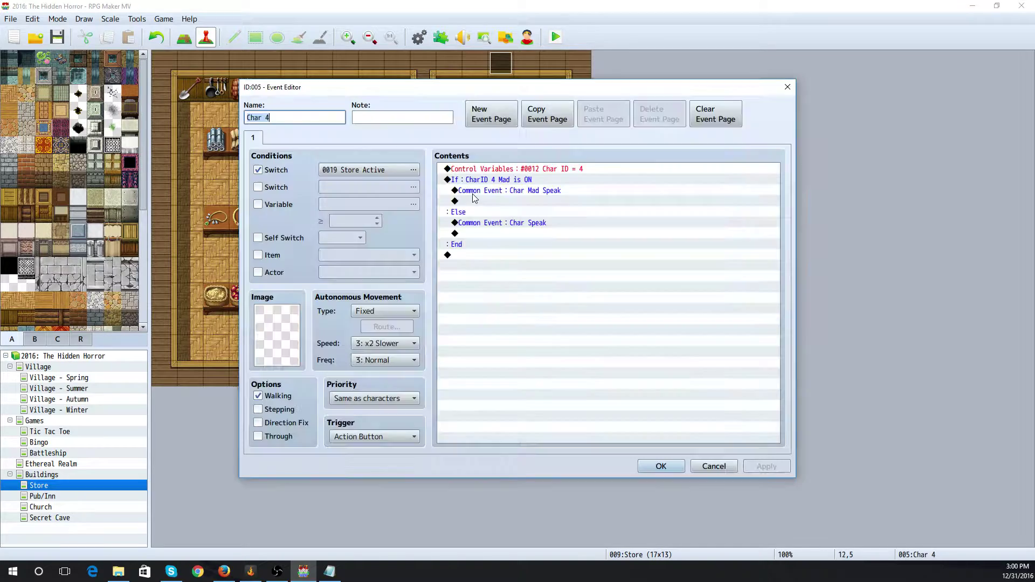
# In the Store map's Holy Spirit event, add a command to the Else branch setting the Event ID variable to 5
pyautogui.click(713, 466)
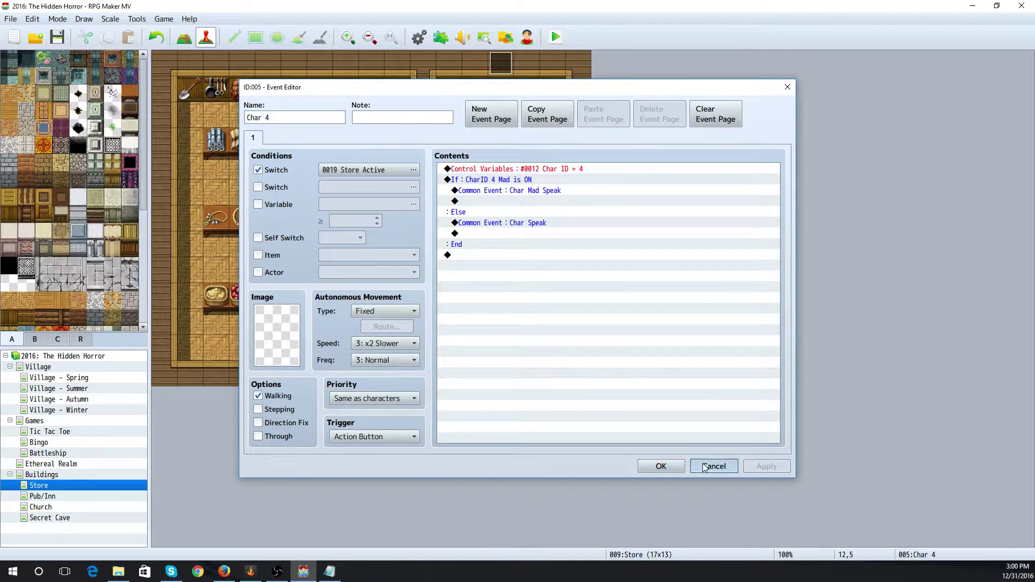
pyautogui.click(510, 121)
pyautogui.click(507, 67)
pyautogui.doubleClick(507, 68)
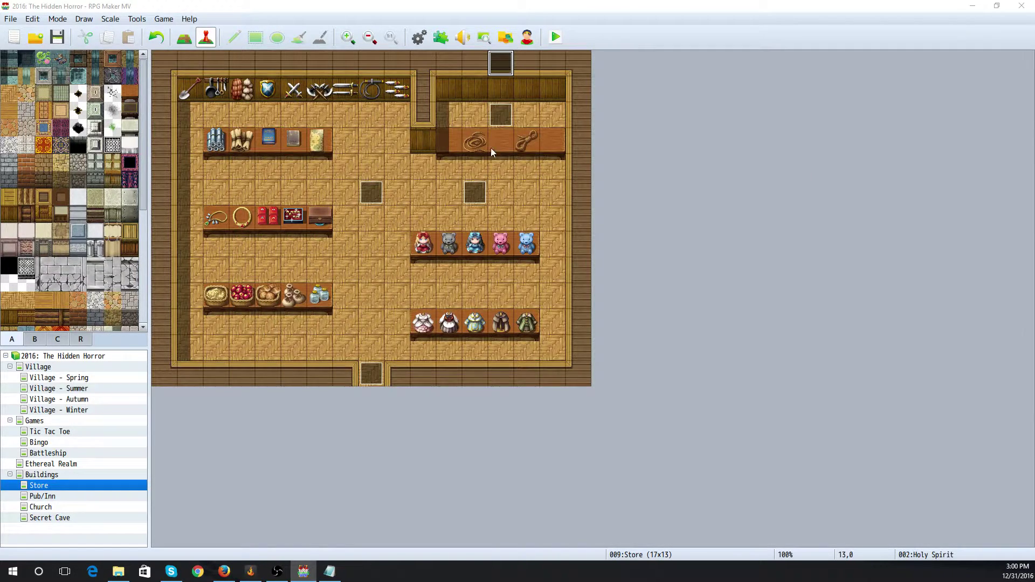
pyautogui.doubleClick(489, 246)
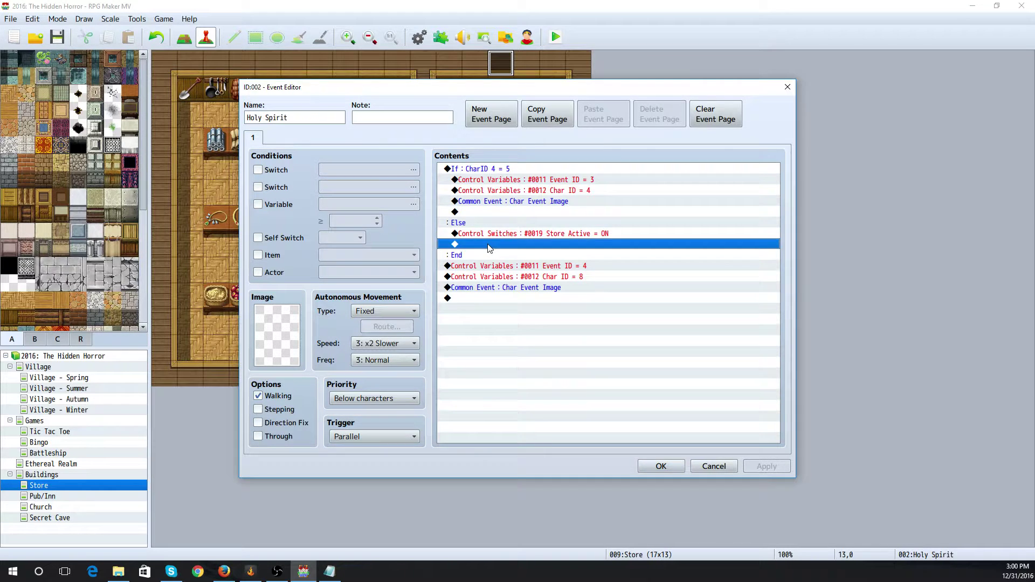
pyautogui.click(548, 278)
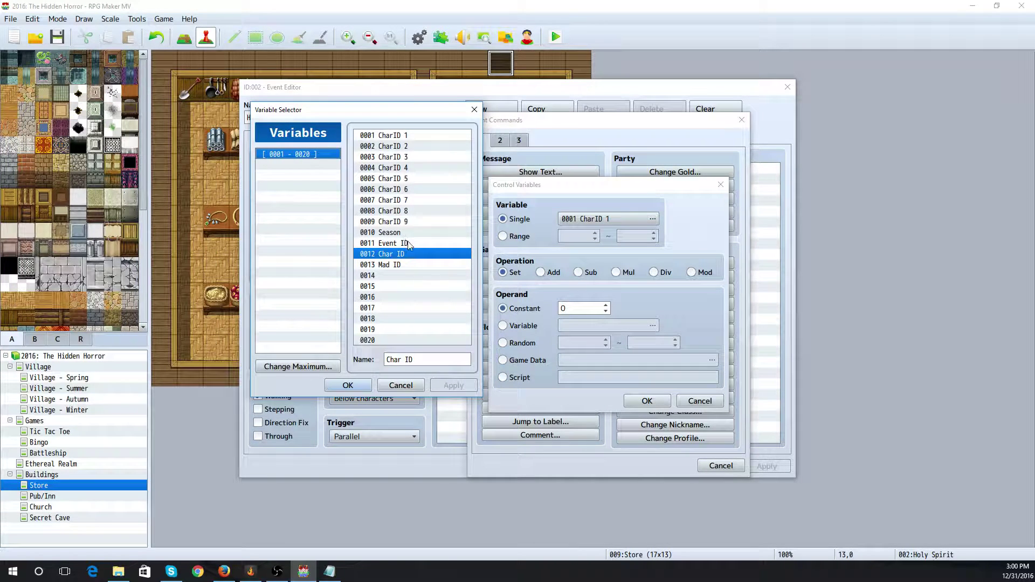
pyautogui.click(399, 243)
pyautogui.click(371, 384)
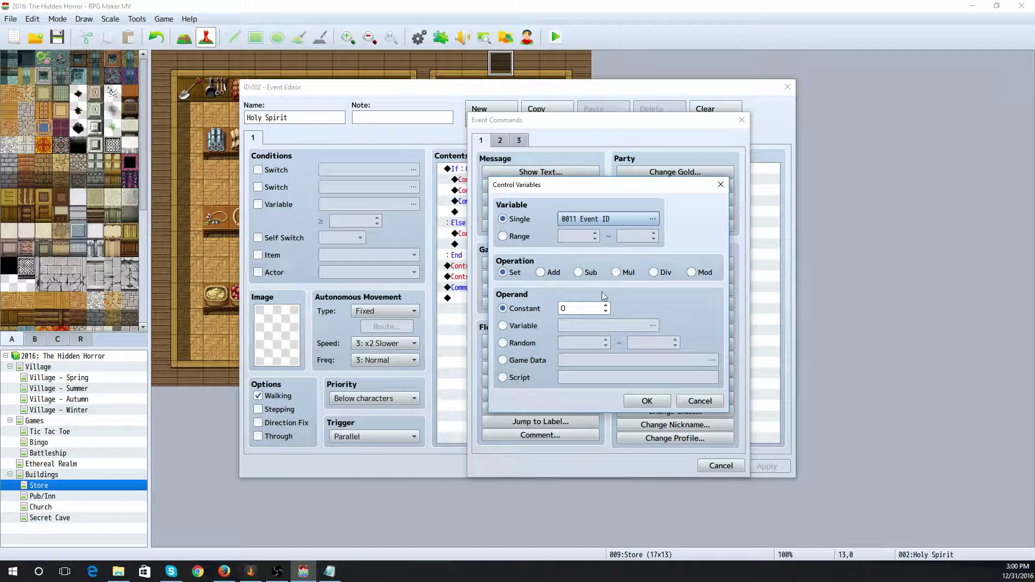
pyautogui.moveTo(575, 309); pyautogui.dragTo(497, 311)
pyautogui.write('5')
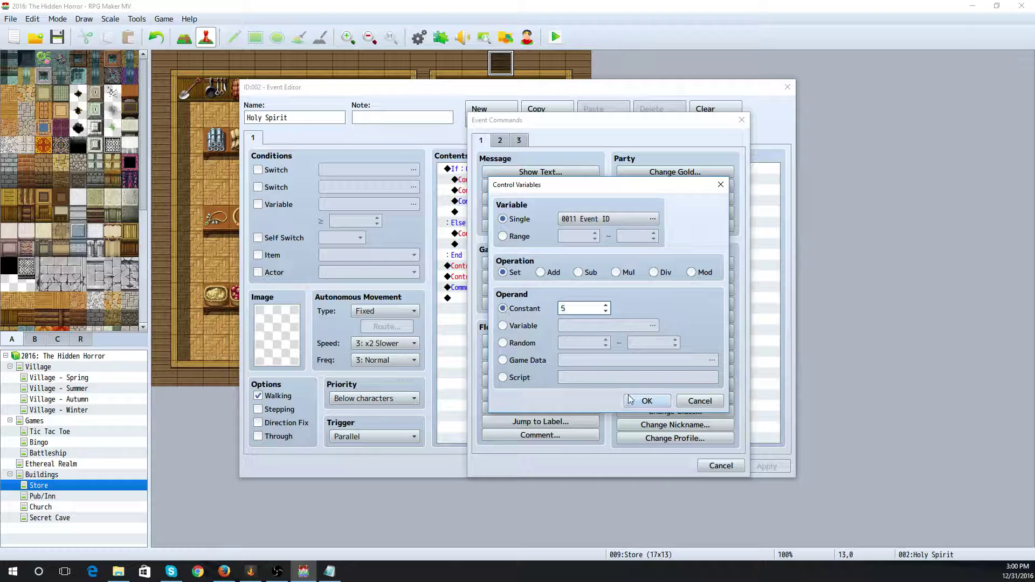
pyautogui.click(638, 400)
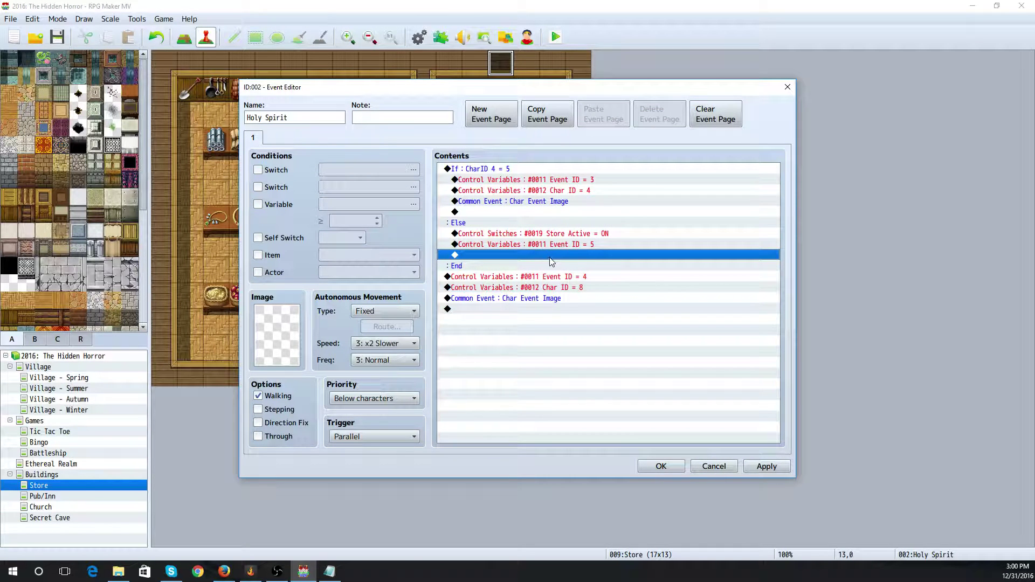
# Add a command at the end of the Else branch setting the Char ID variable to 4
pyautogui.doubleClick(551, 256)
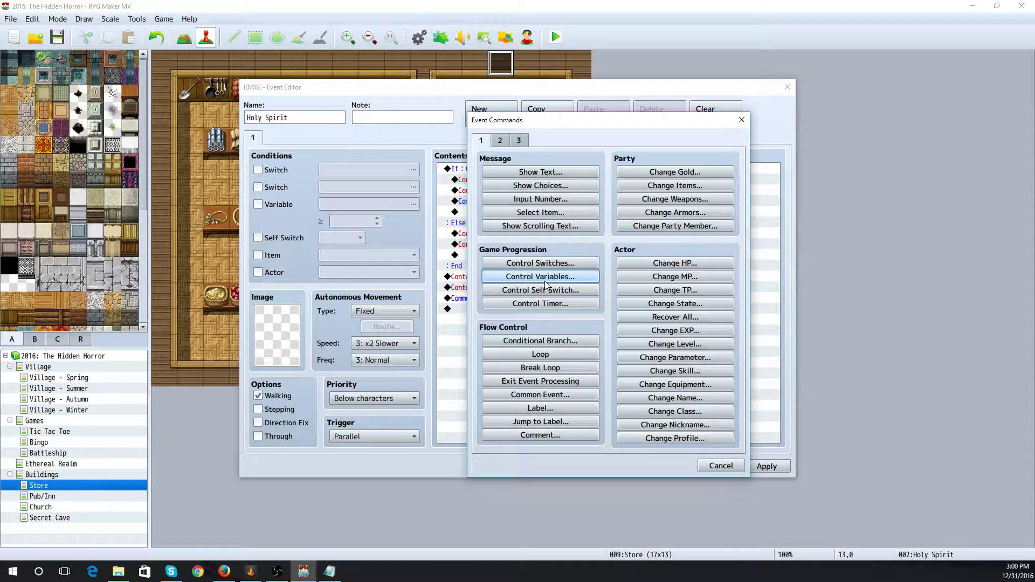
pyautogui.click(544, 277)
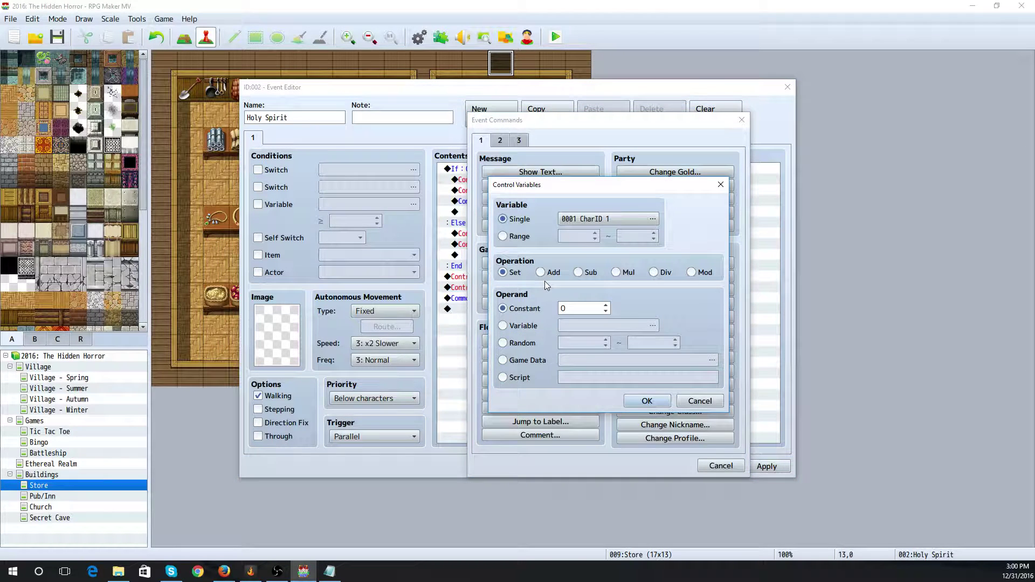
pyautogui.click(596, 221)
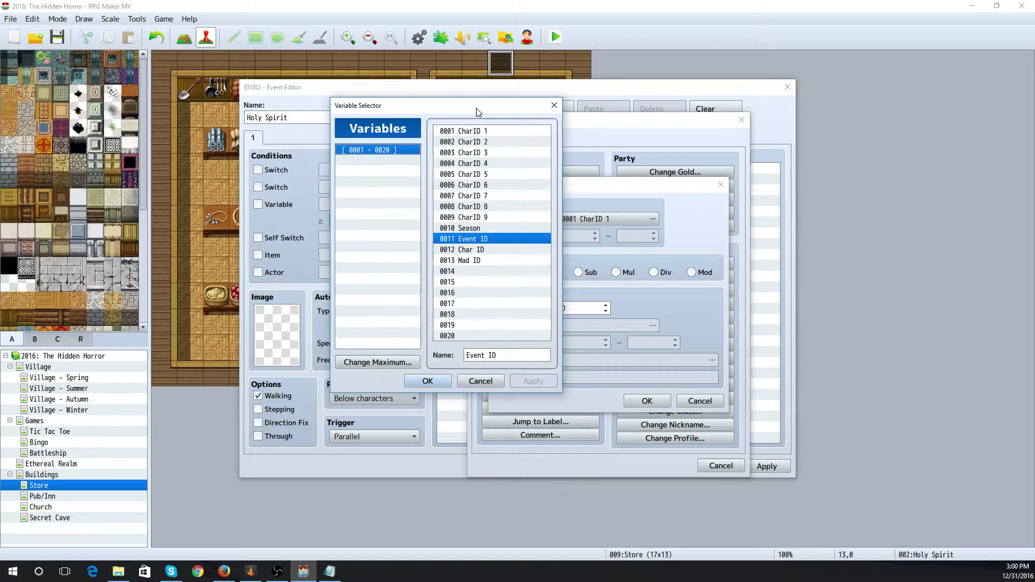
pyautogui.click(485, 250)
pyautogui.click(427, 381)
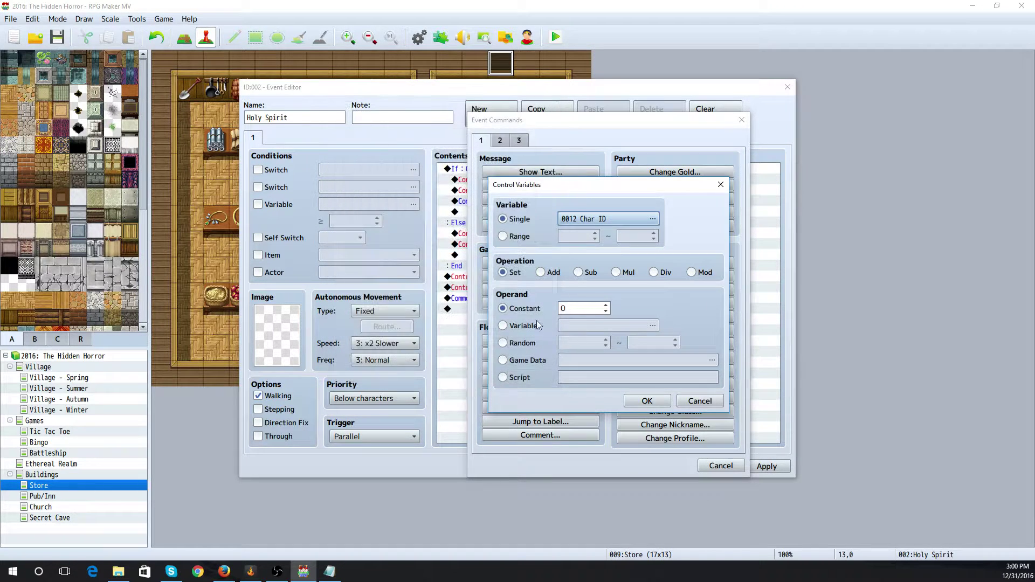
pyautogui.write('4')
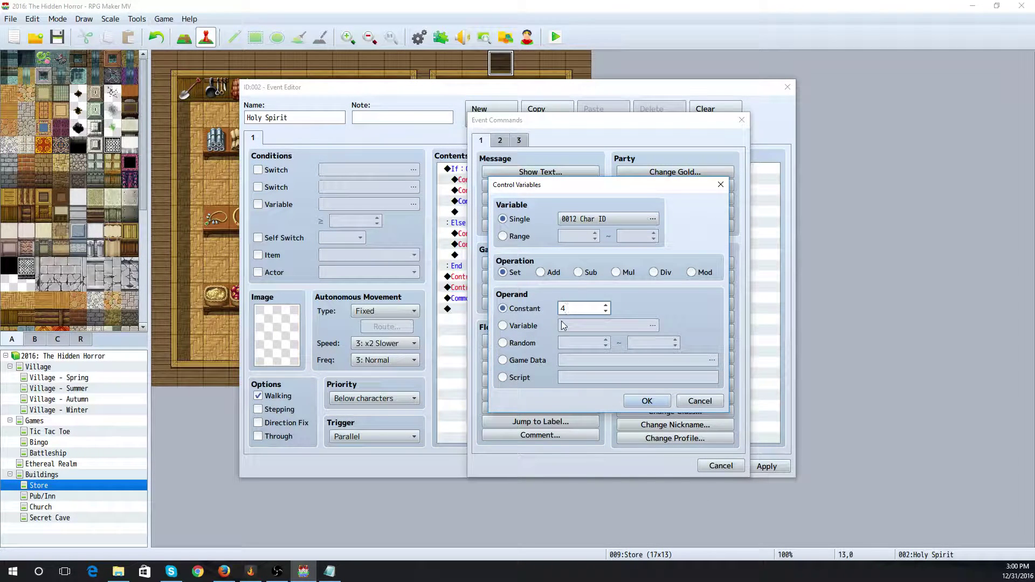
pyautogui.click(645, 401)
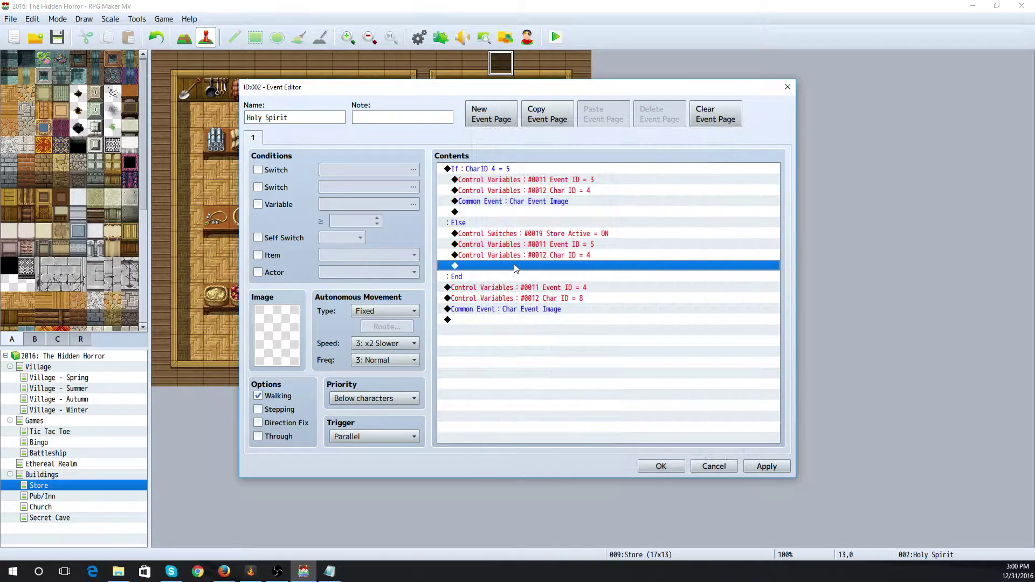
# Add a call to the Char Event Image common event at the end of the Else branch and save the Holy Spirit event
pyautogui.doubleClick(516, 268)
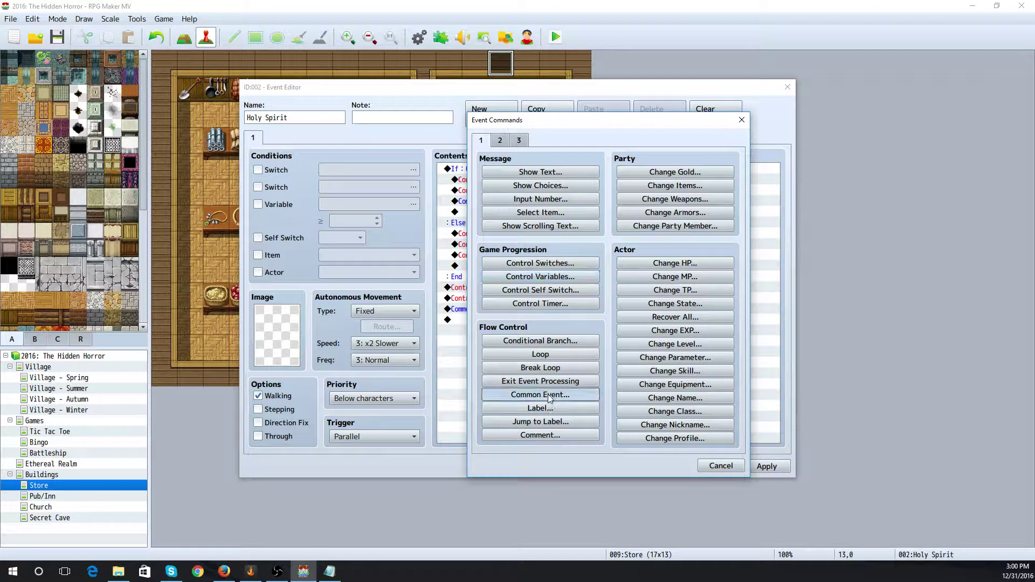
pyautogui.click(541, 394)
pyautogui.click(620, 298)
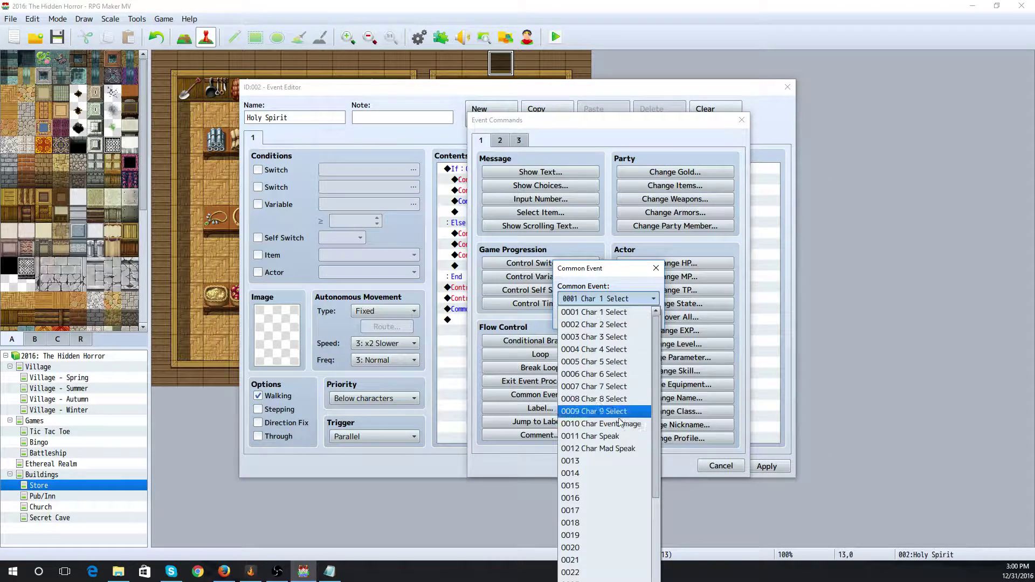
pyautogui.click(614, 424)
pyautogui.click(586, 322)
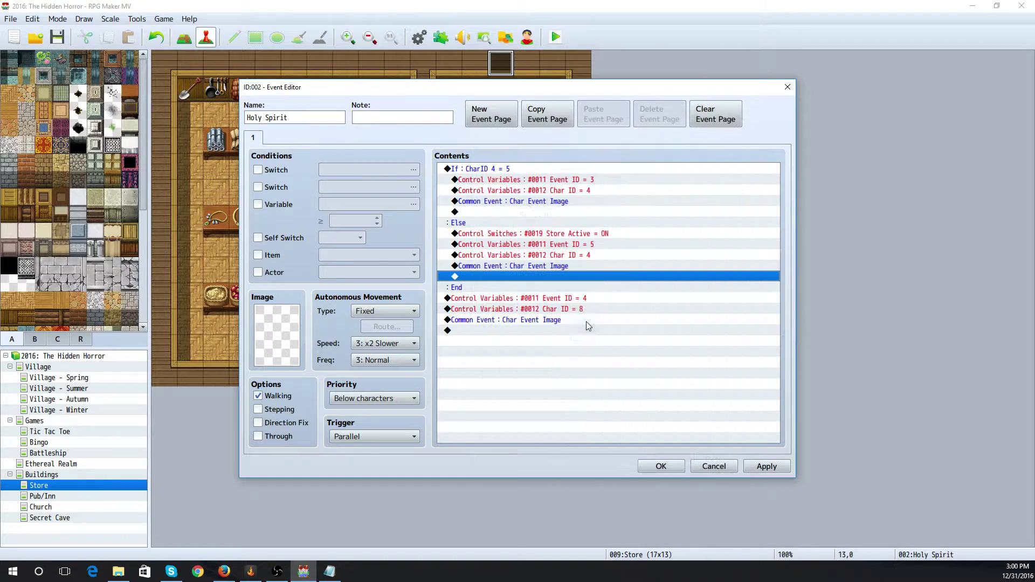
pyautogui.click(660, 465)
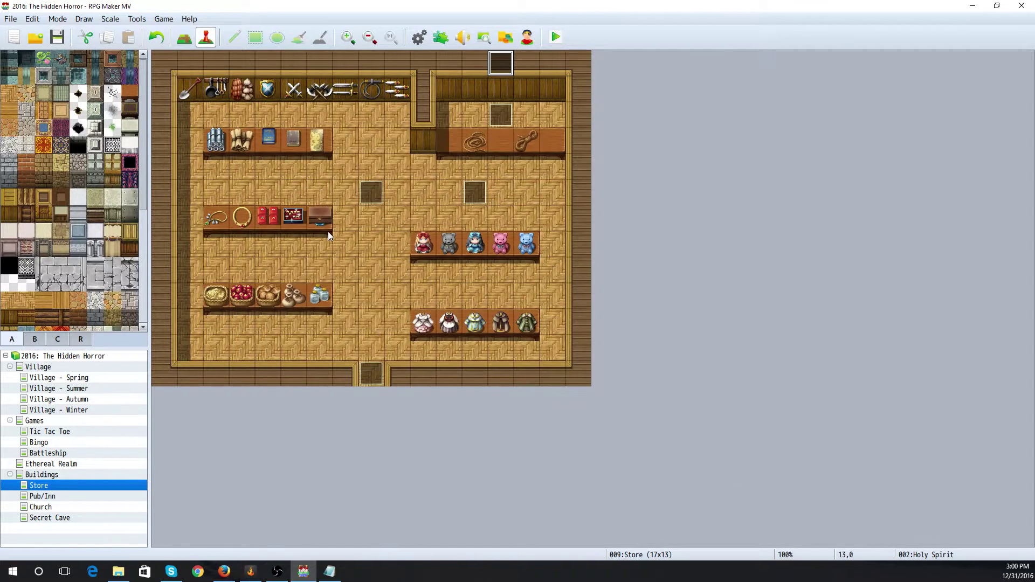
# In the Pub/Inn map, create an event named Char 3 at tile 7,5 with the Pub Active switch as its condition
pyautogui.click(59, 497)
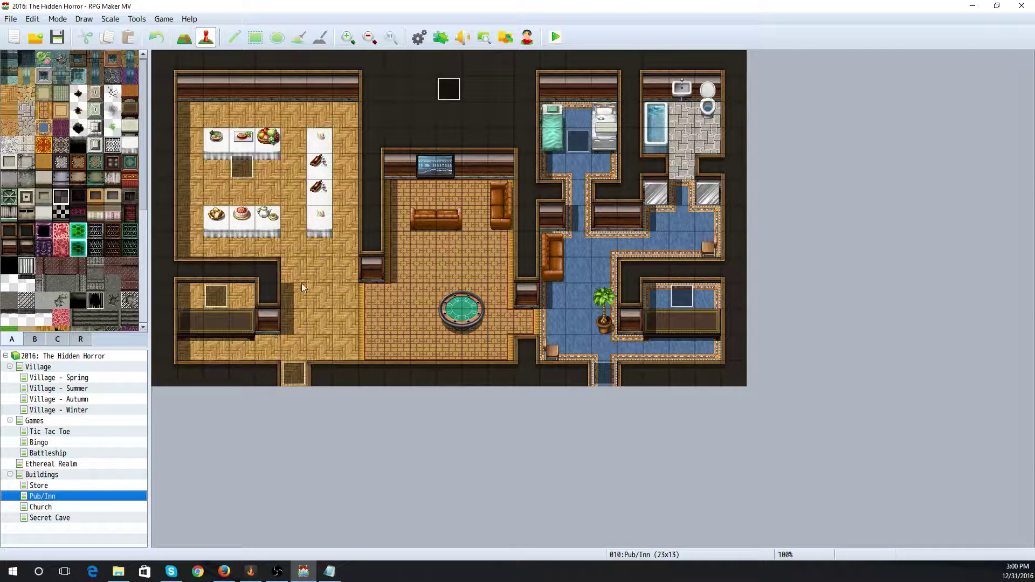
pyautogui.doubleClick(218, 299)
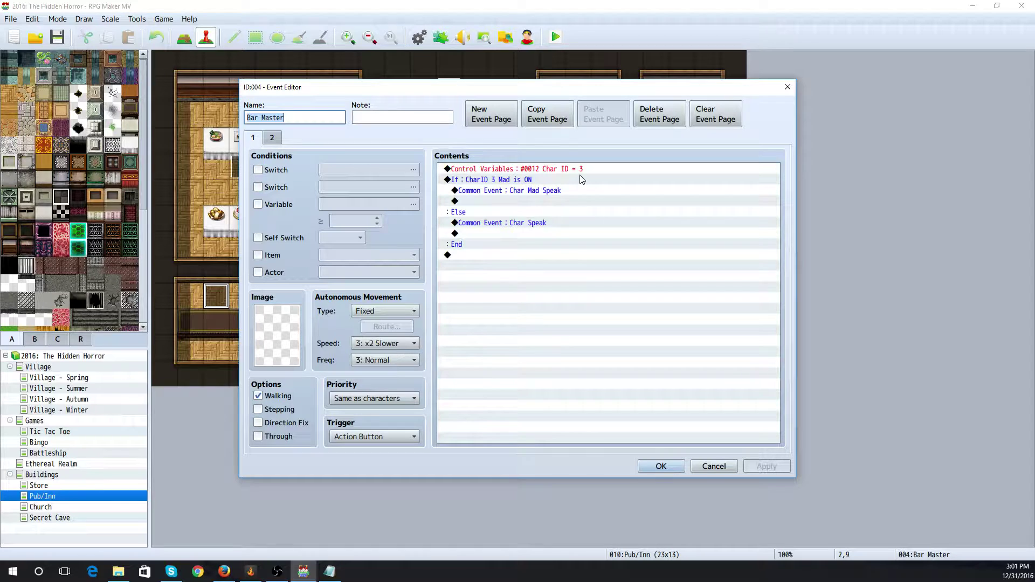
pyautogui.click(717, 466)
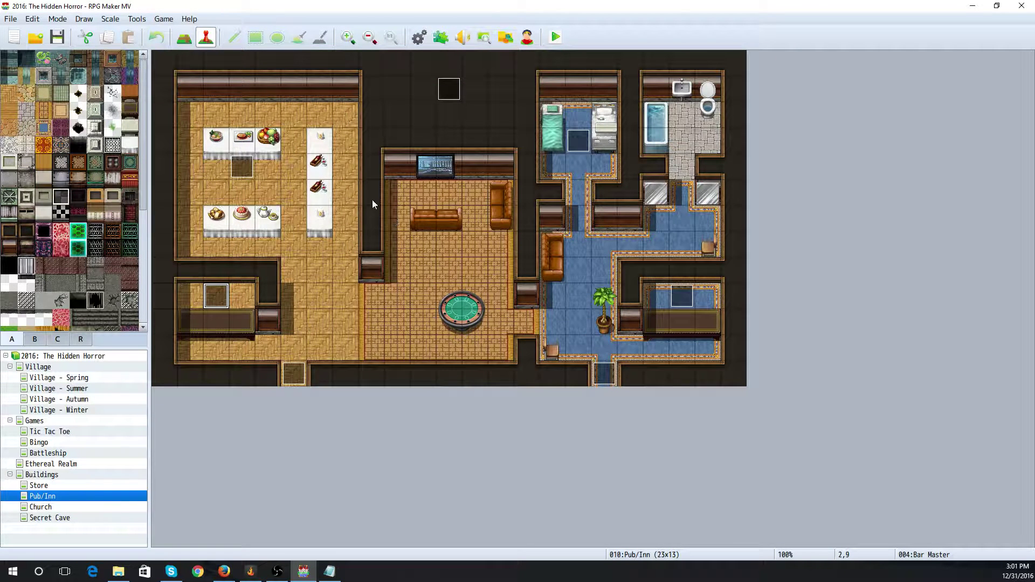
pyautogui.doubleClick(345, 194)
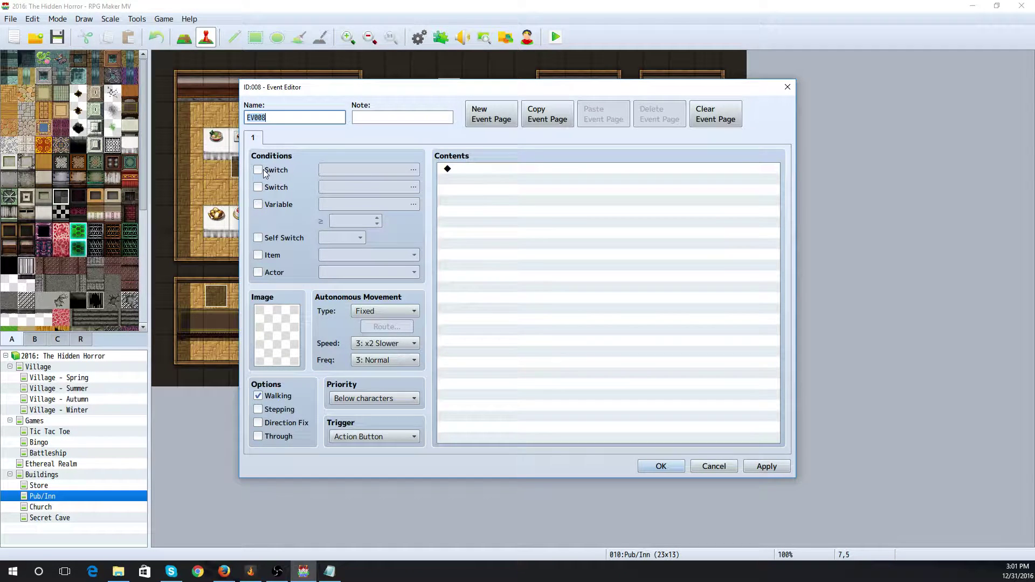
pyautogui.write('Char 3')
pyautogui.click(259, 170)
pyautogui.click(327, 172)
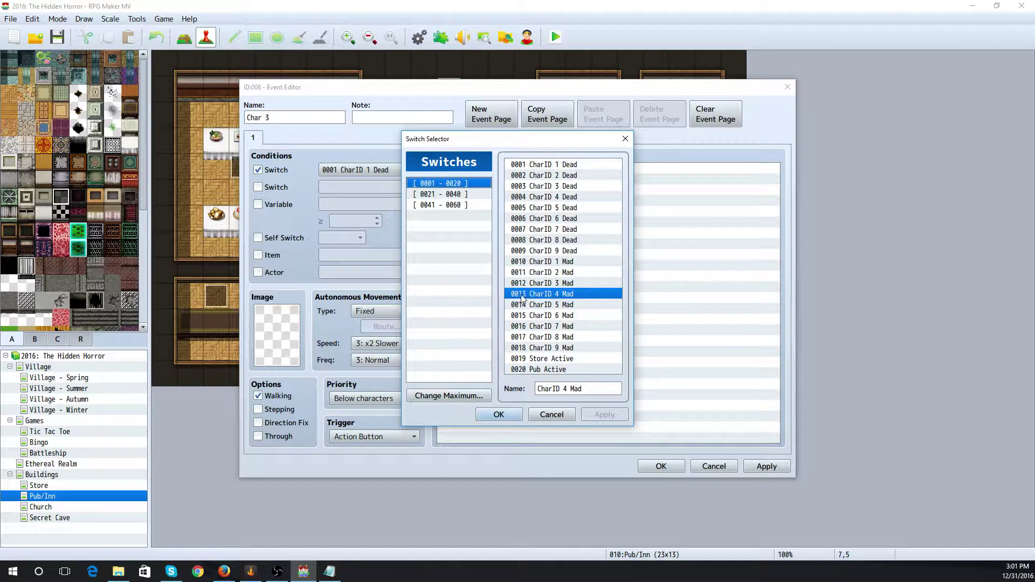
pyautogui.click(499, 415)
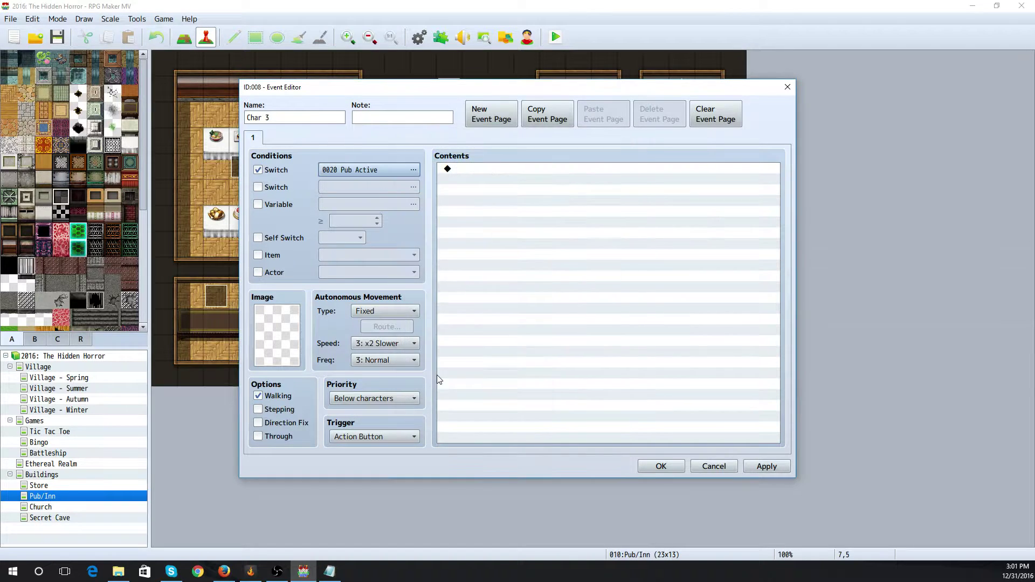
# Set the Char 3 event's priority to Same as characters and its autonomous movement type to Random
pyautogui.click(396, 400)
pyautogui.click(377, 425)
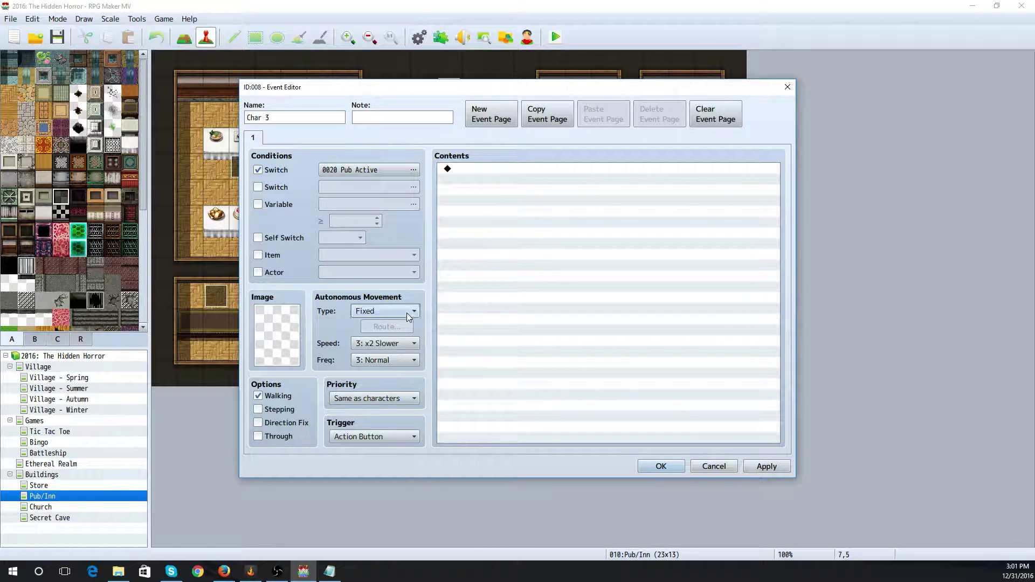
pyautogui.click(406, 312)
pyautogui.click(372, 337)
# Add a command to the Char 3 event setting the Char ID variable to 3
pyautogui.doubleClick(473, 173)
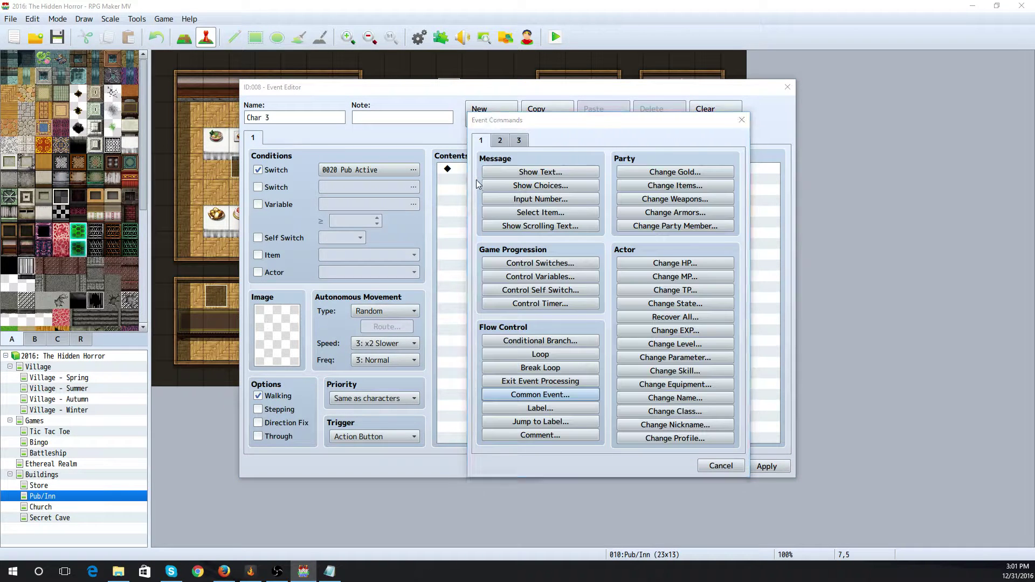
pyautogui.click(528, 276)
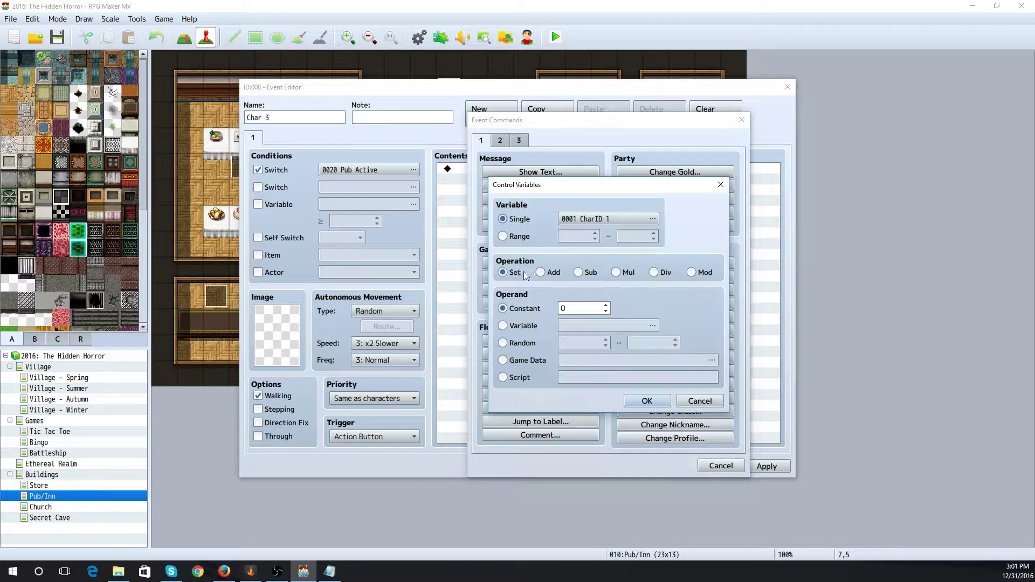
pyautogui.click(586, 221)
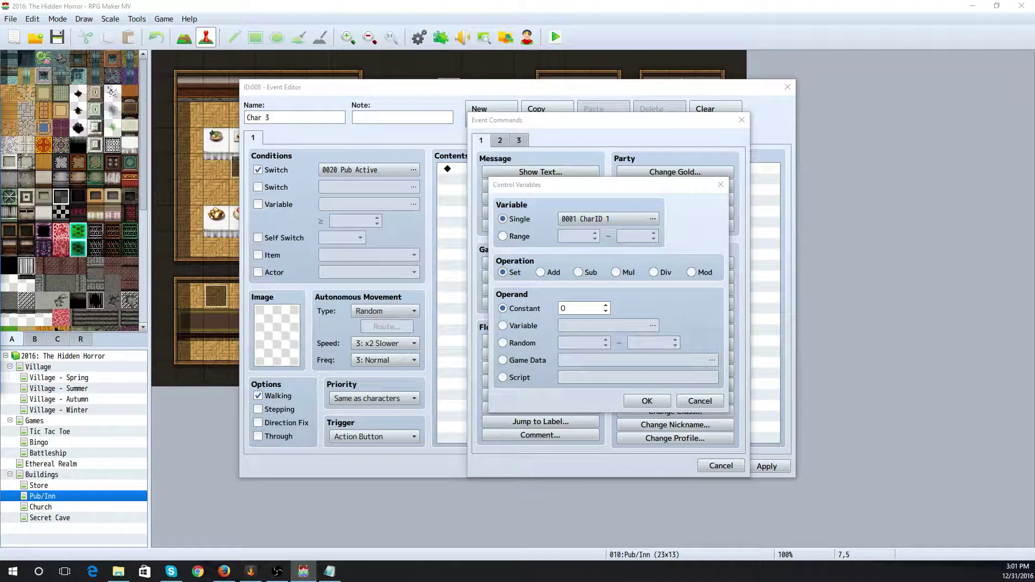
pyautogui.click(349, 365)
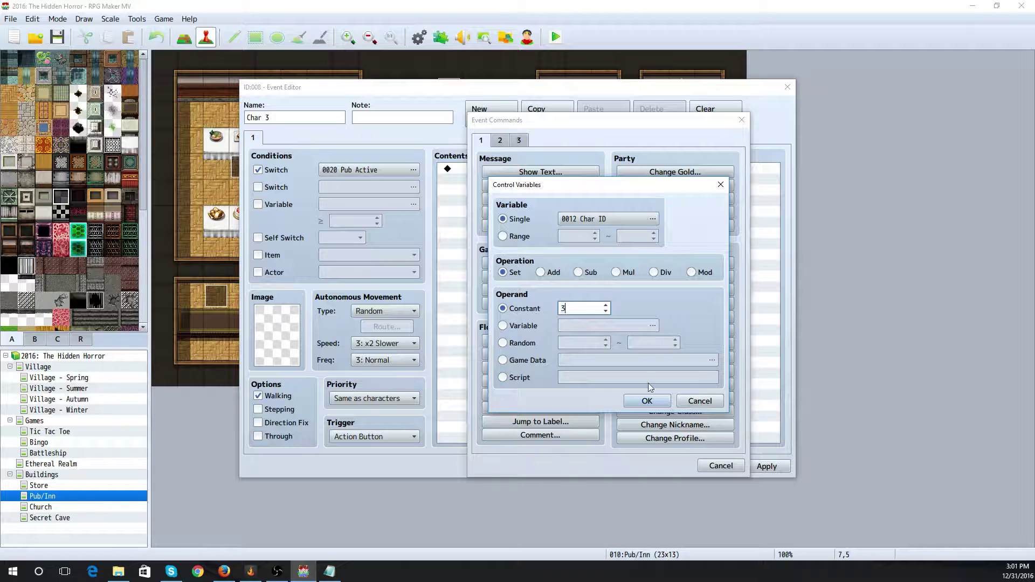
pyautogui.click(648, 400)
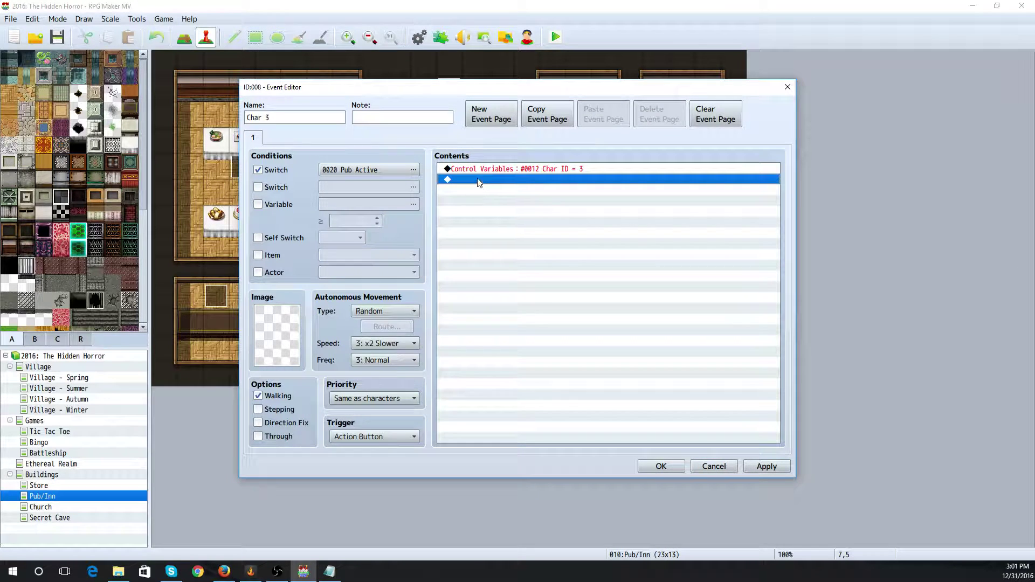
# Add a conditional branch to the Char 3 event checking that switch CharID 3 Mad is ON, with an Else branch
pyautogui.doubleClick(479, 181)
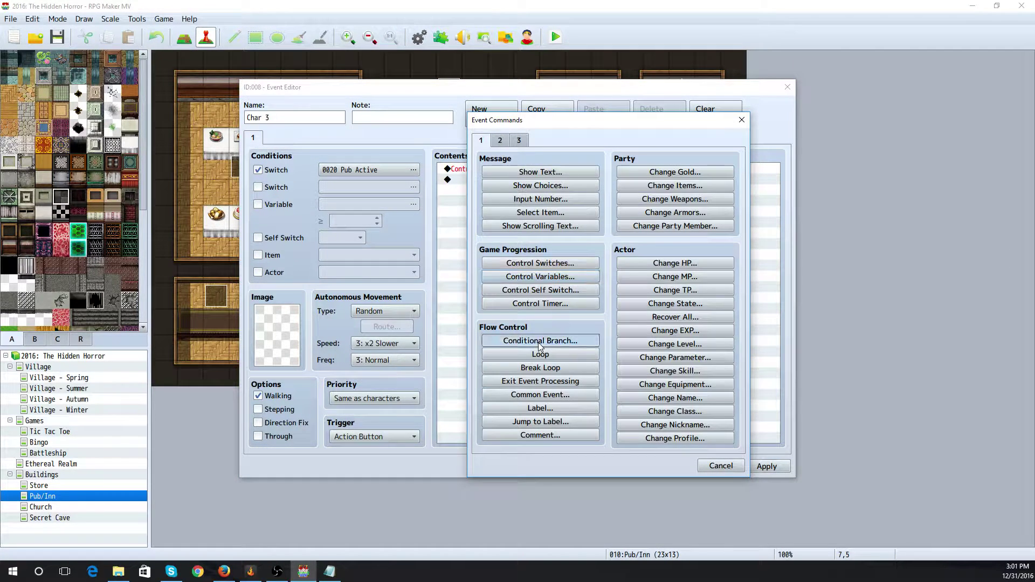
pyautogui.click(540, 342)
pyautogui.click(590, 232)
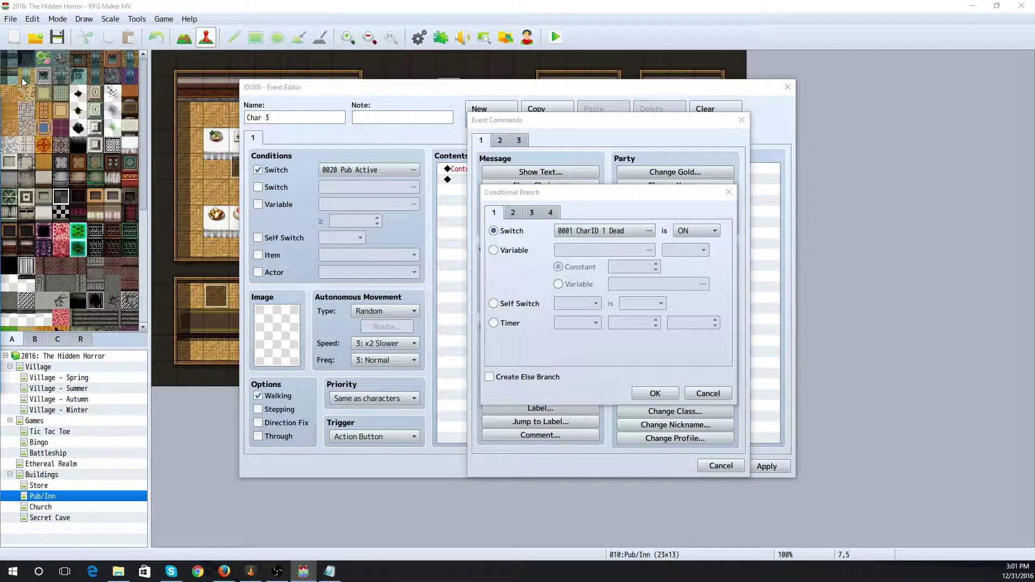
pyautogui.moveTo(0, 111); pyautogui.dragTo(481, 112)
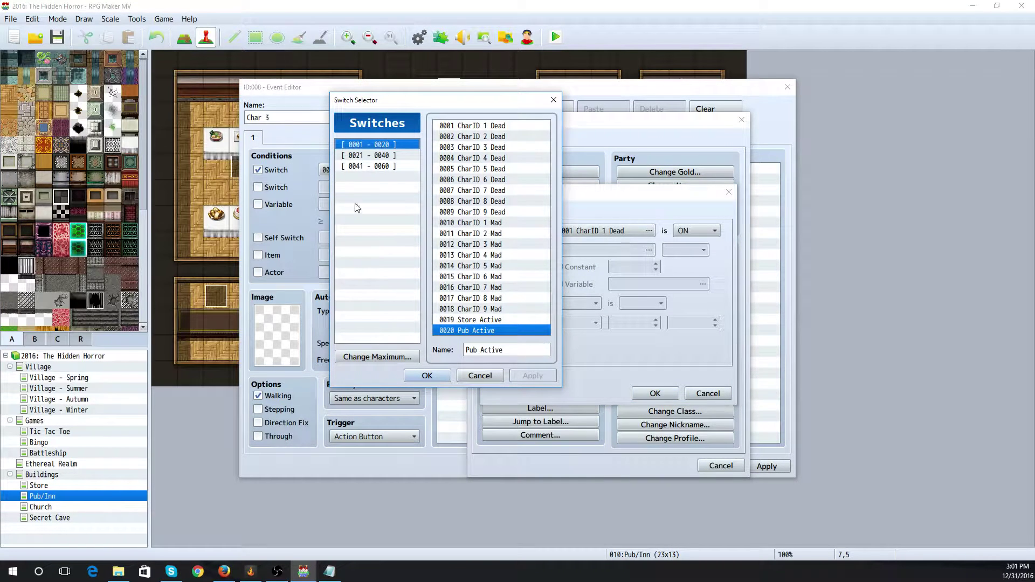
pyautogui.click(507, 244)
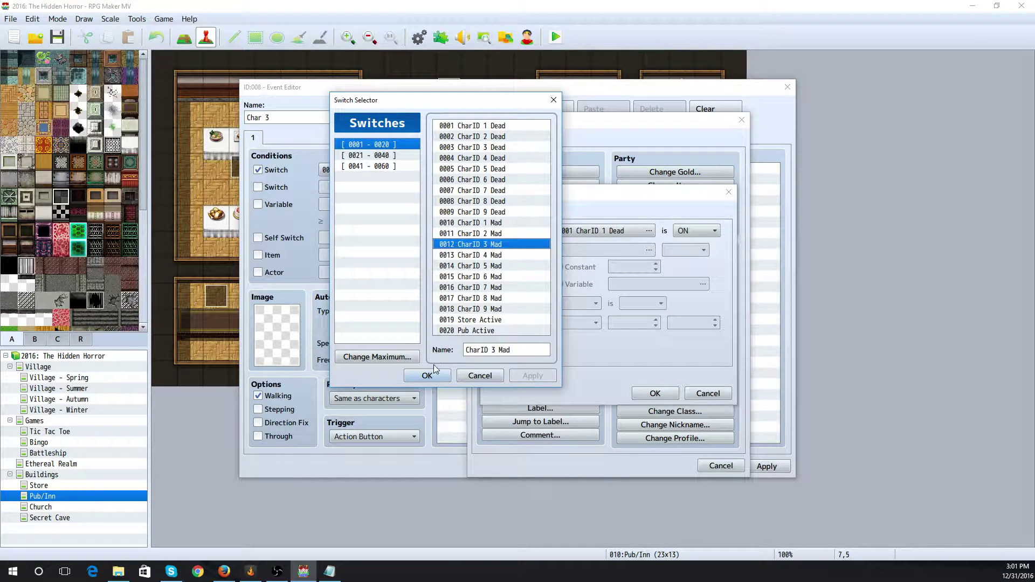
pyautogui.click(427, 375)
pyautogui.click(491, 380)
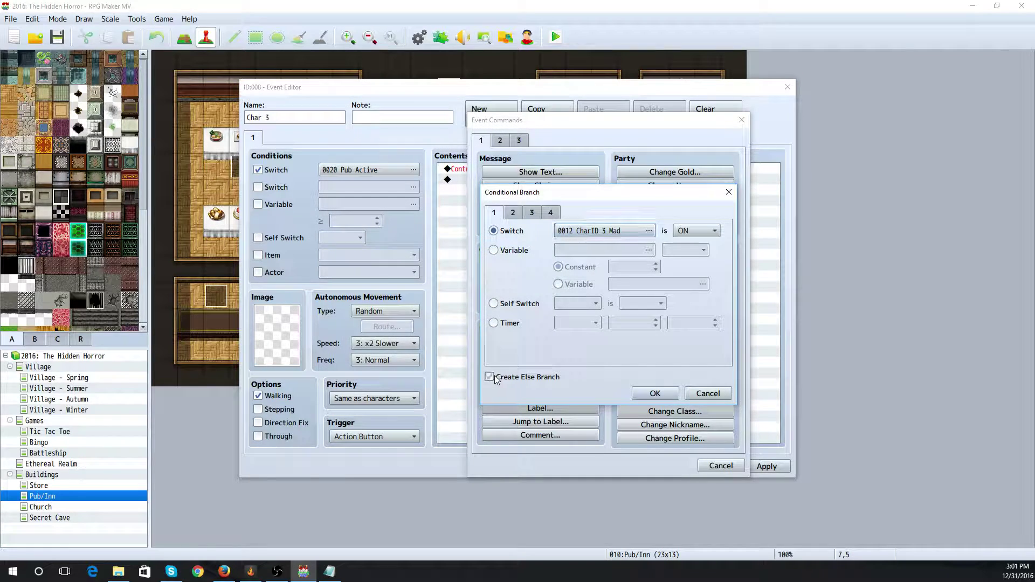
pyautogui.click(654, 393)
# Inside the Char 3 event's CharID 3 Mad branch, add a call to the common event Char Mad Speak
pyautogui.doubleClick(487, 191)
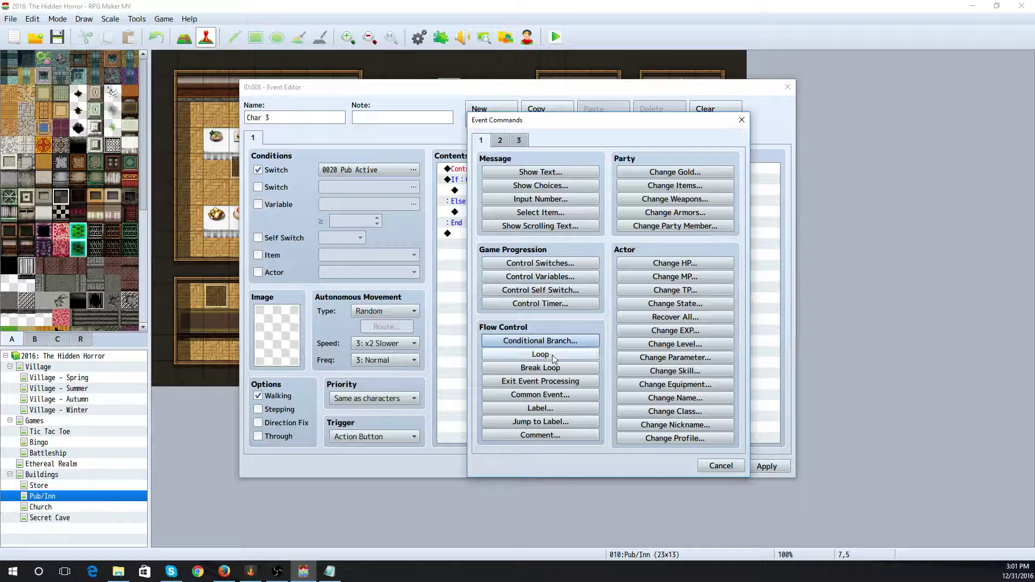
pyautogui.click(563, 395)
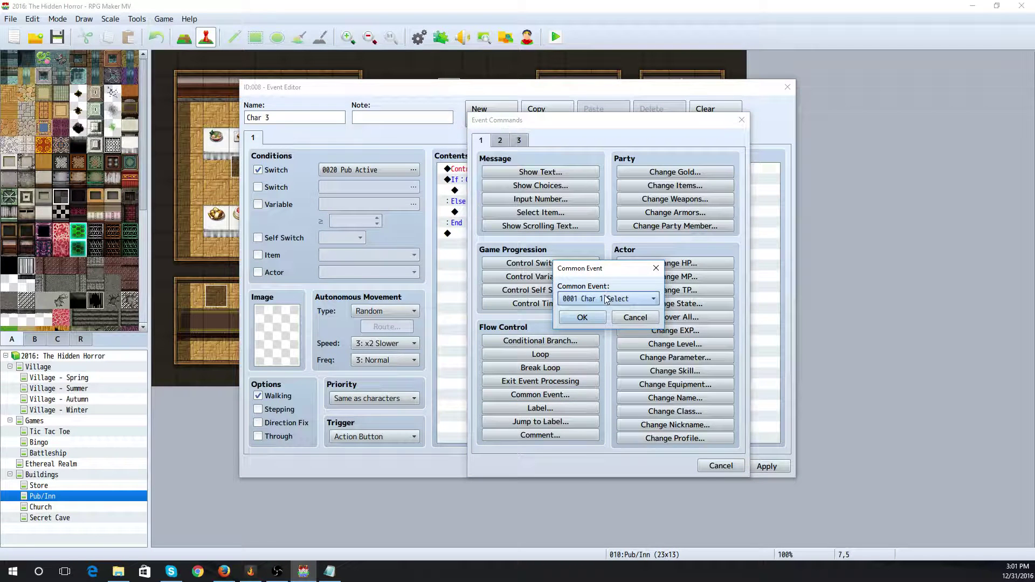
pyautogui.click(605, 299)
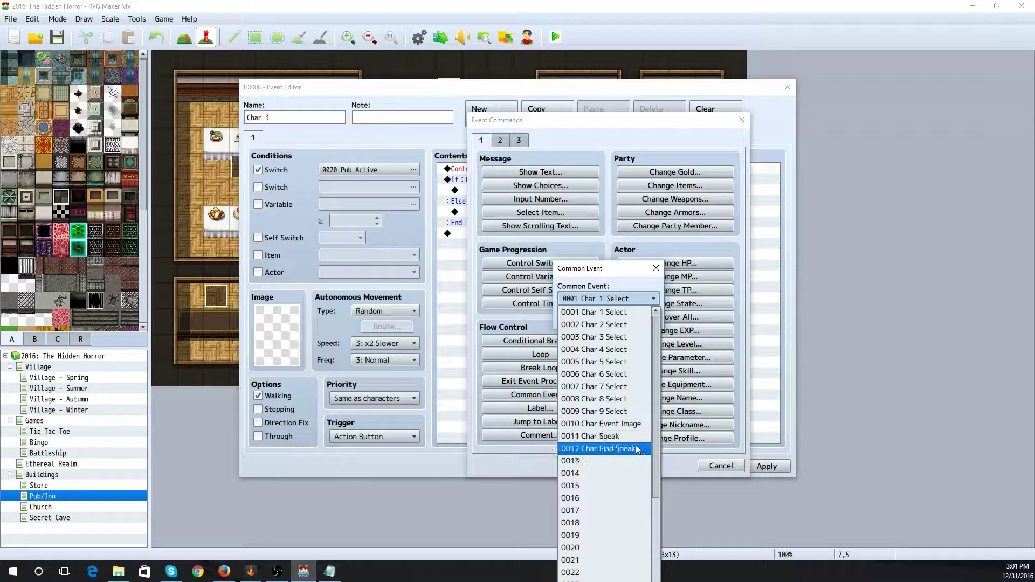
pyautogui.click(598, 448)
pyautogui.click(580, 317)
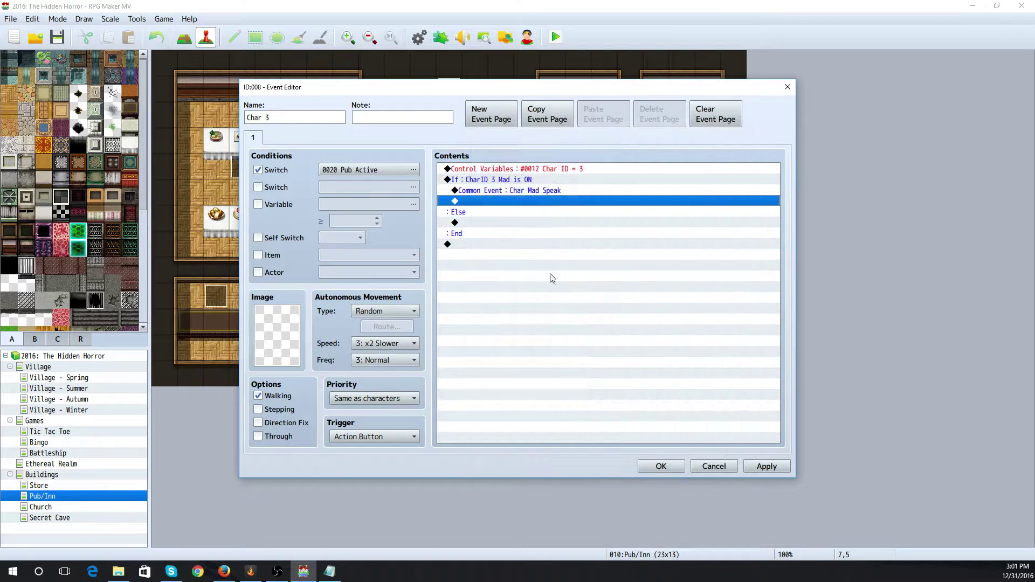
# Add a call to the common event Char Speak in the Char 3 event's Else branch and save the event
pyautogui.doubleClick(486, 227)
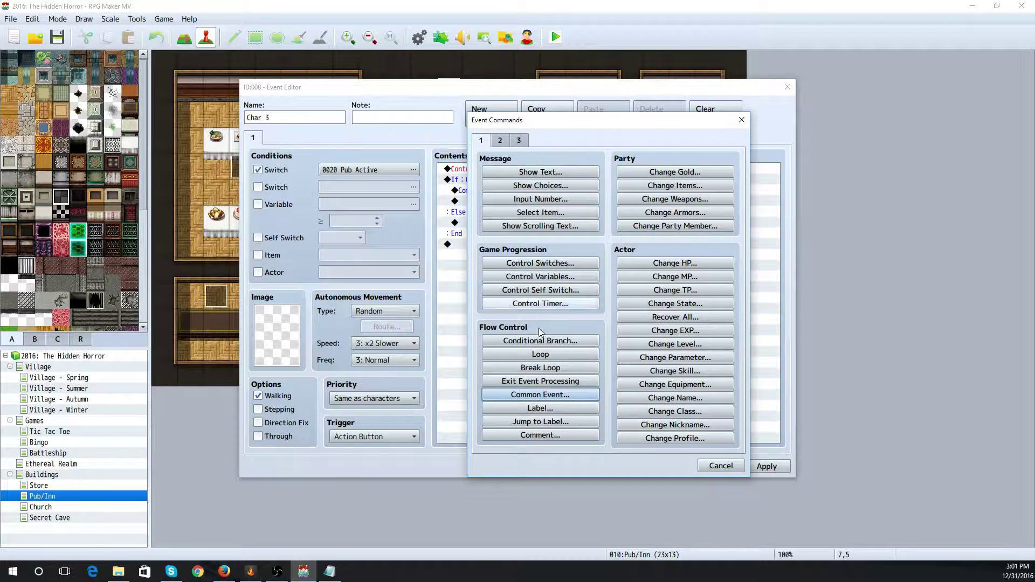
pyautogui.click(552, 397)
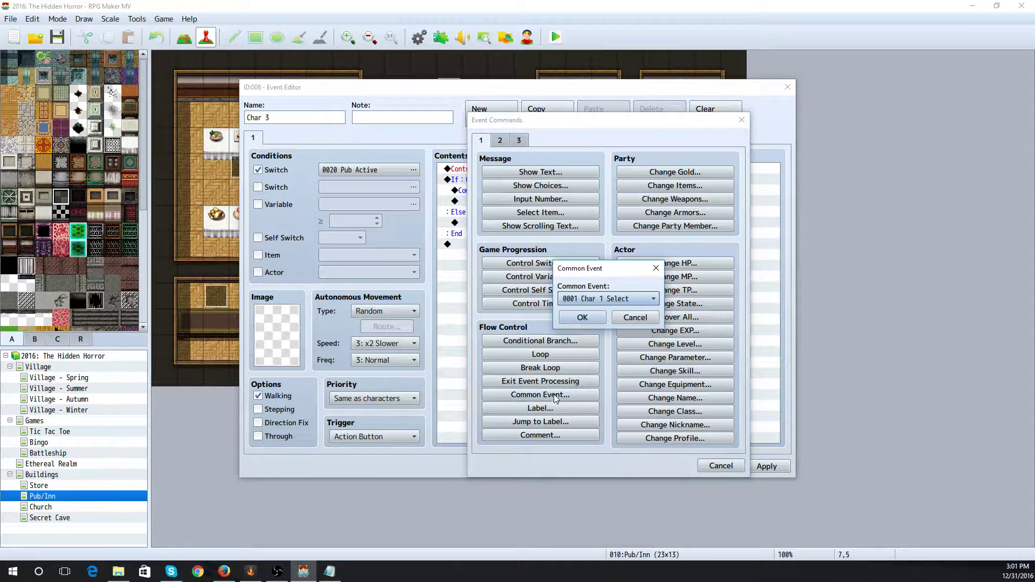
pyautogui.click(592, 300)
pyautogui.click(623, 441)
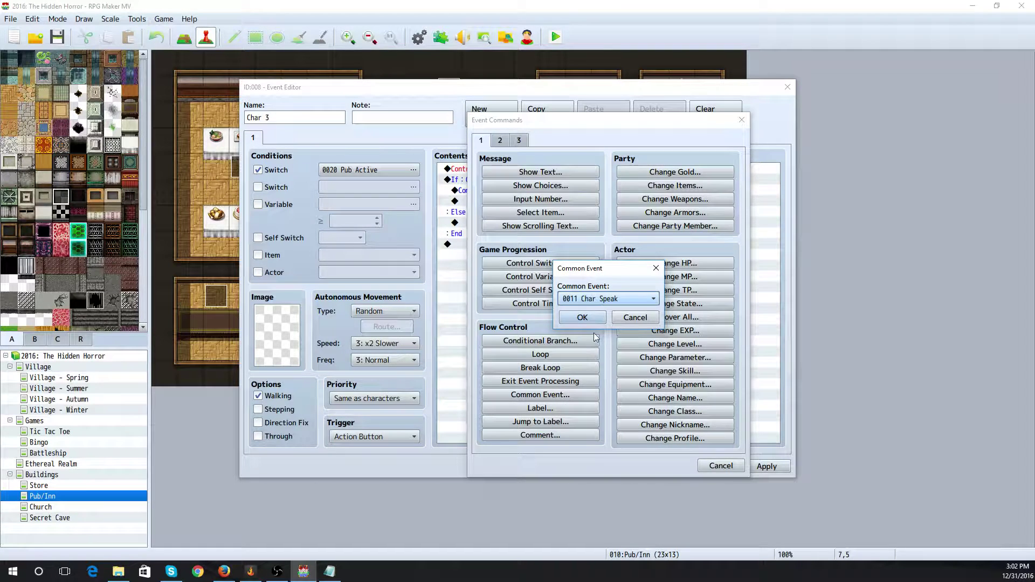
pyautogui.click(585, 322)
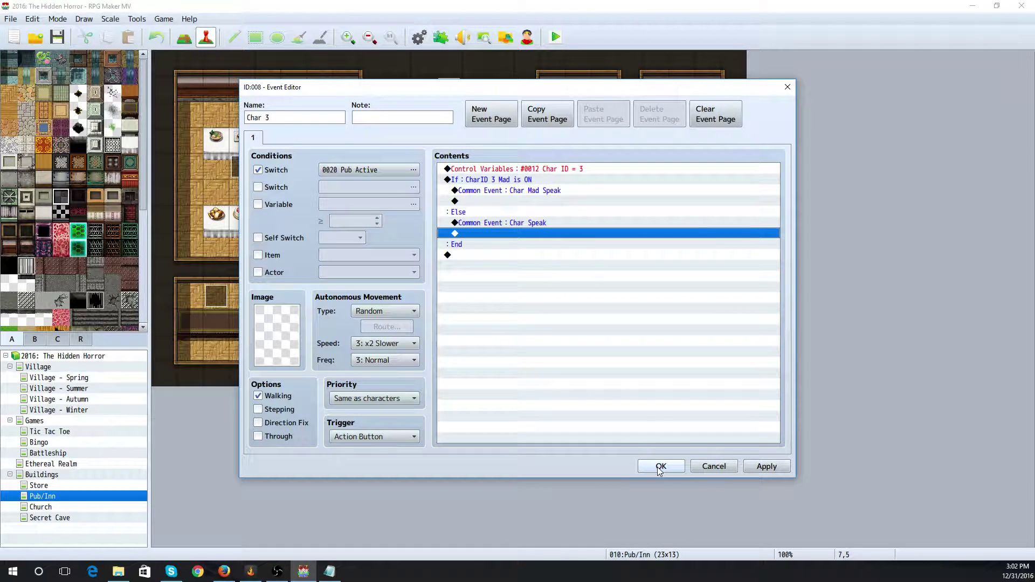
pyautogui.click(660, 466)
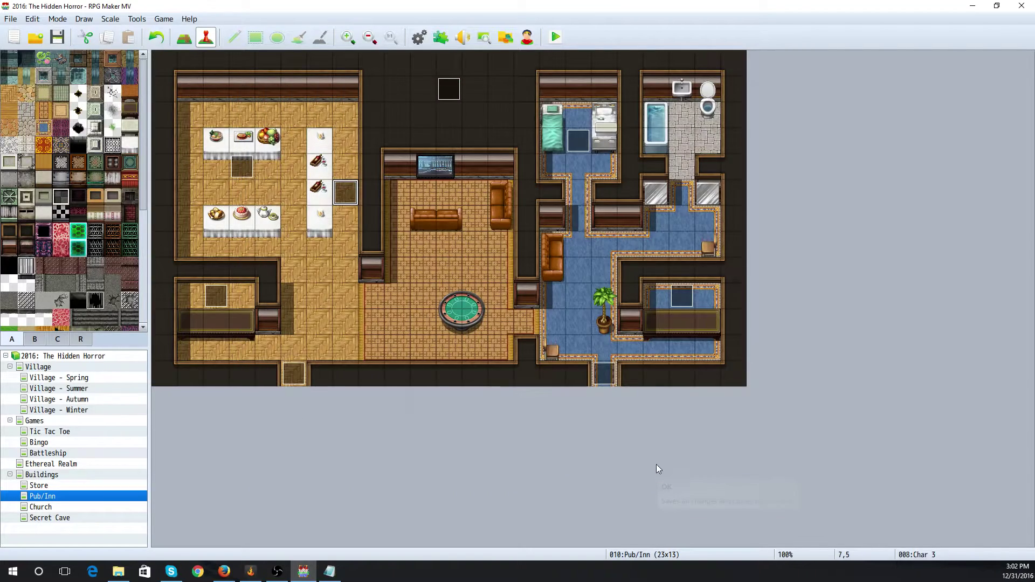
# Check the Char 3 event's ID, and in the Holy Spirit event's first Else branch set the Event ID variable to 8
pyautogui.doubleClick(345, 195)
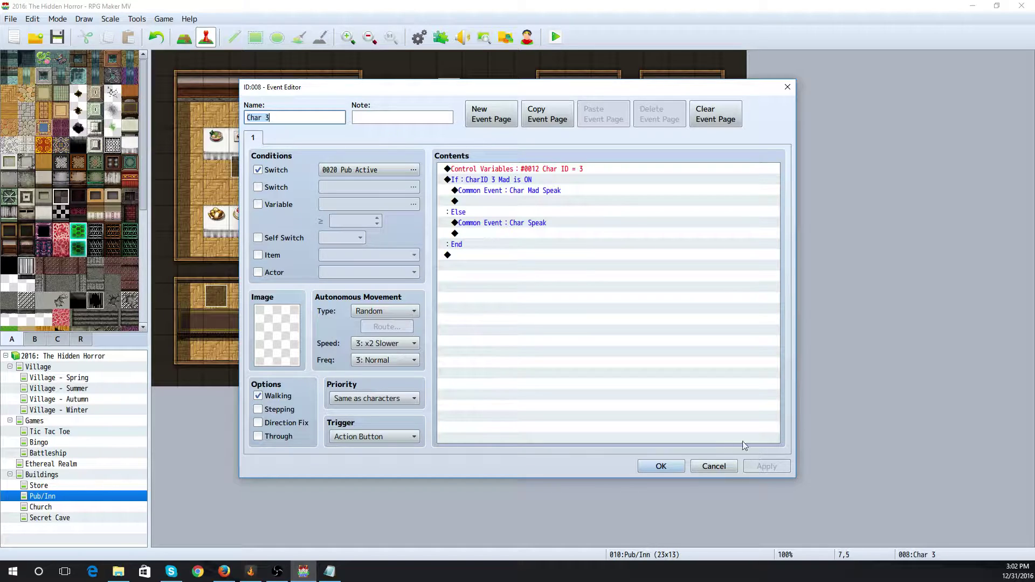
pyautogui.click(713, 466)
pyautogui.click(451, 93)
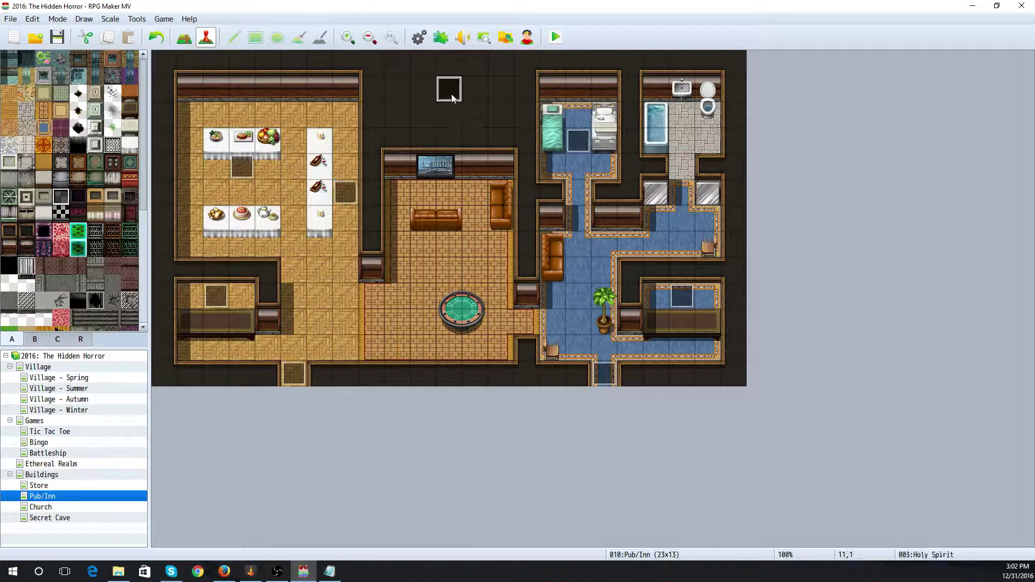
pyautogui.doubleClick(452, 94)
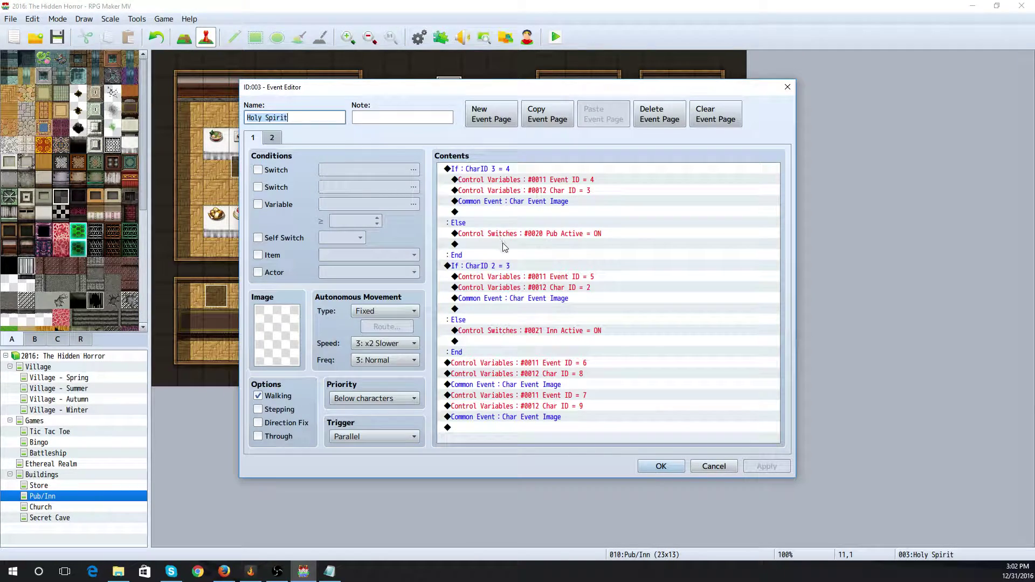
pyautogui.doubleClick(504, 244)
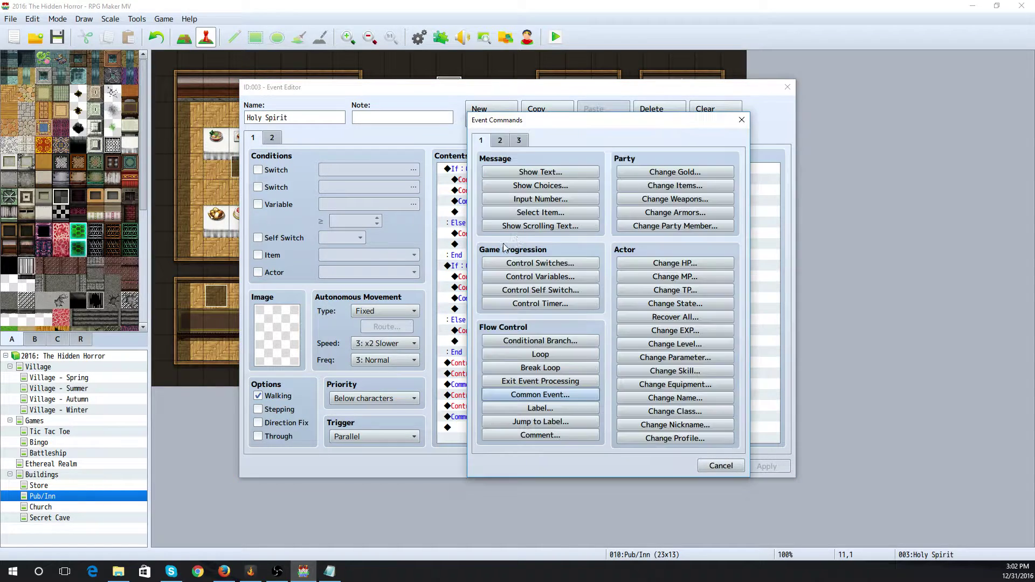
pyautogui.click(544, 279)
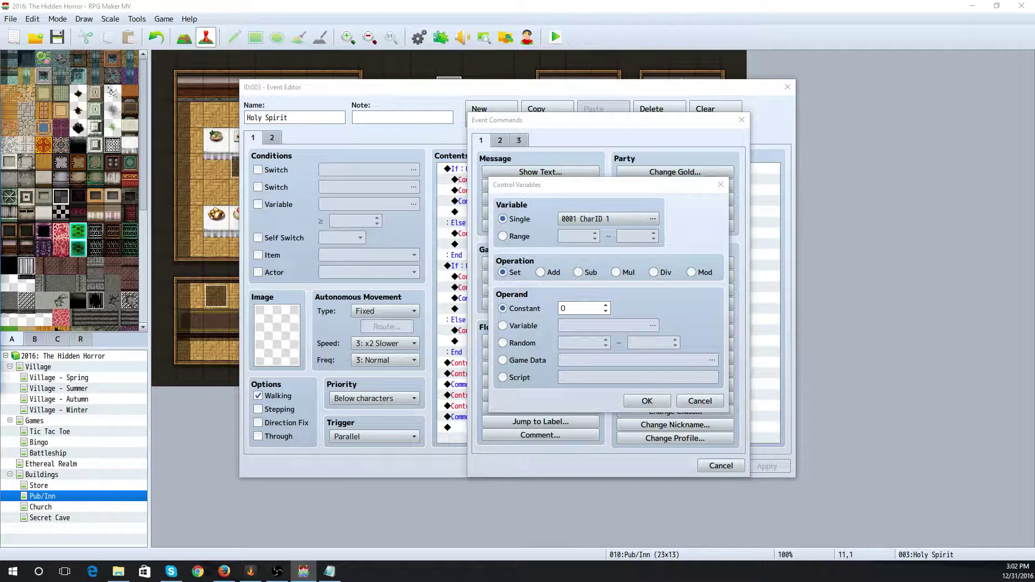
pyautogui.click(652, 218)
pyautogui.click(549, 255)
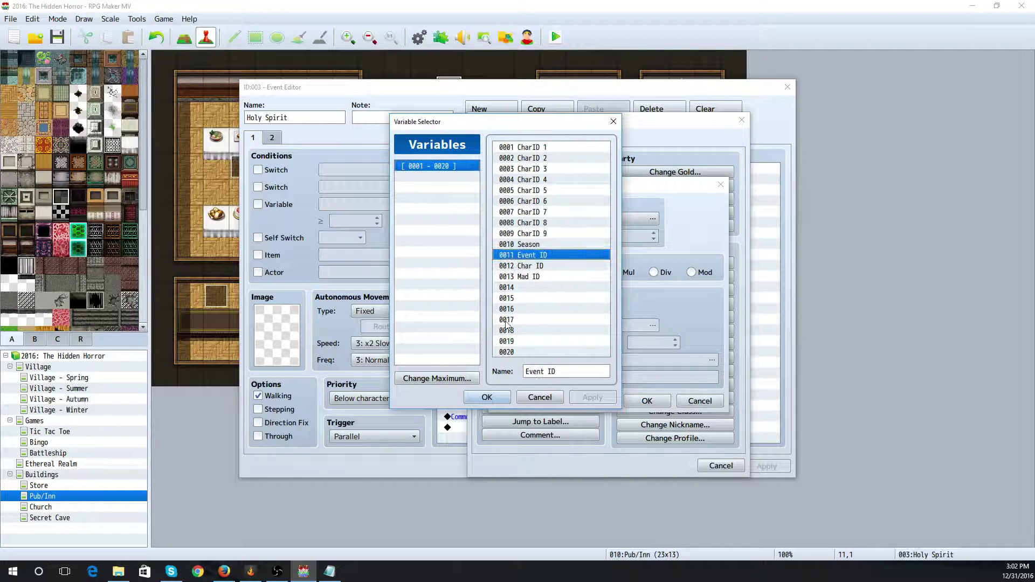
pyautogui.click(486, 397)
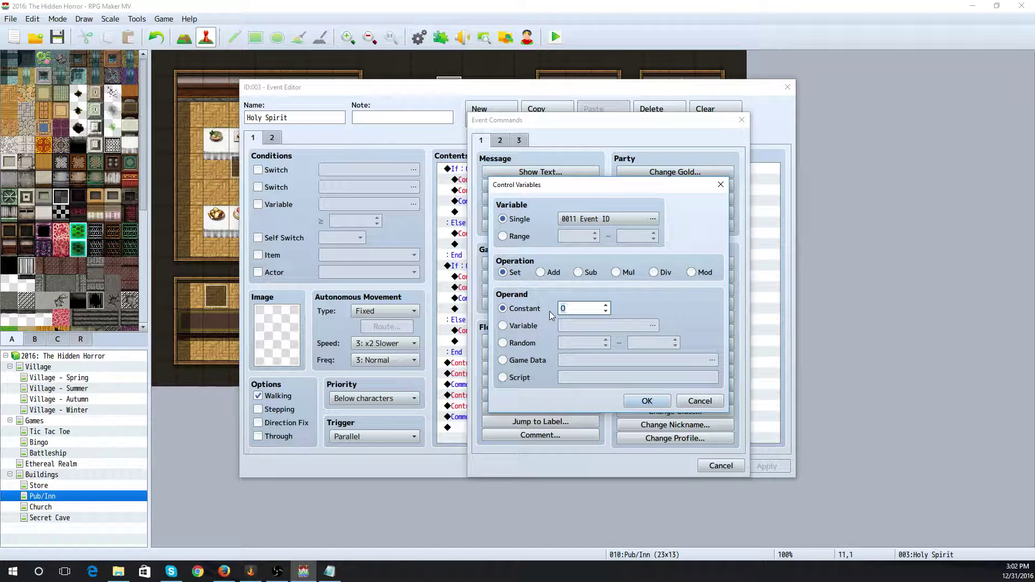
pyautogui.write('8')
pyautogui.click(633, 403)
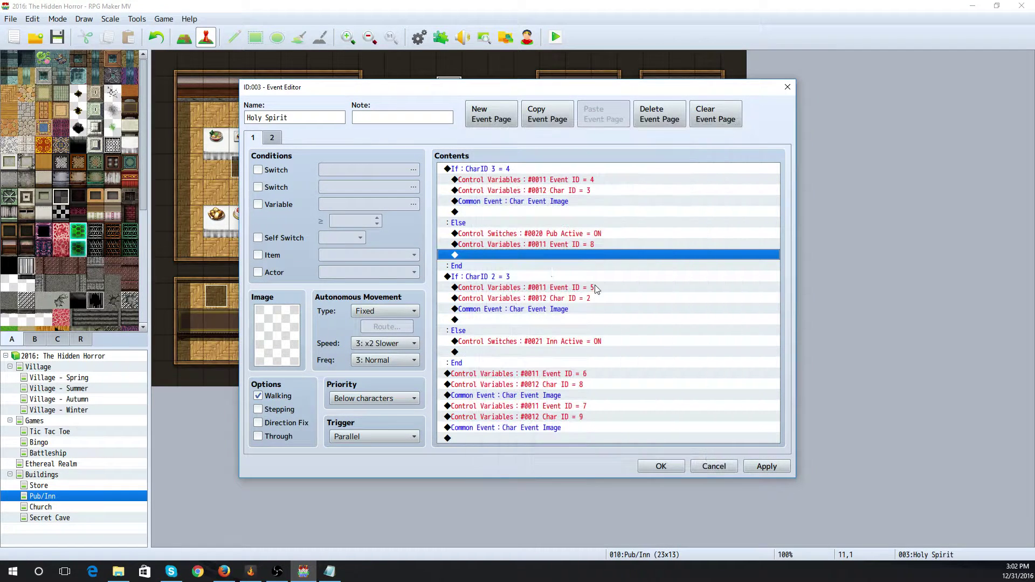
# Below the Event ID command in the same Else branch, add a command setting the Char ID variable to 3
pyautogui.doubleClick(517, 256)
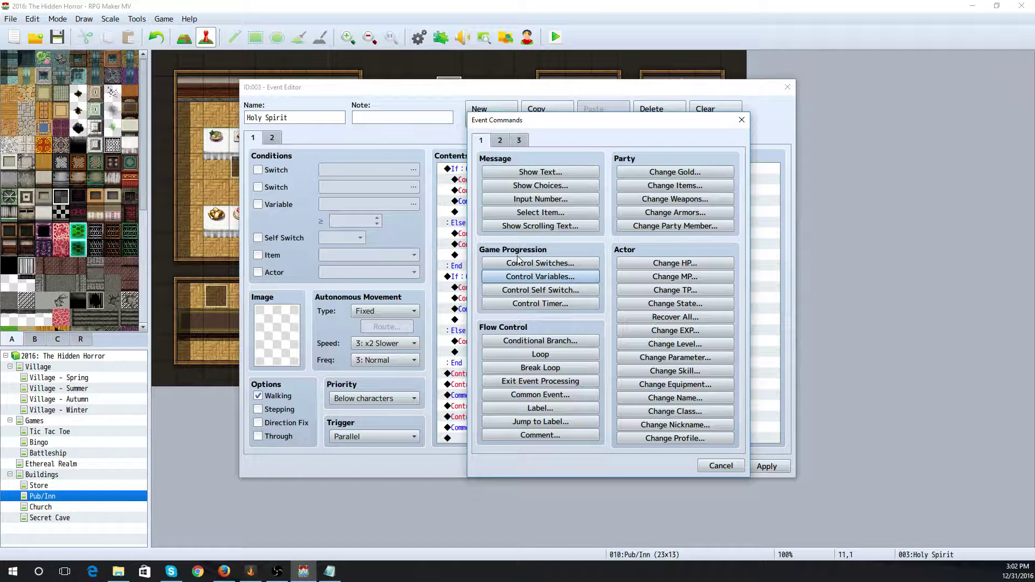
pyautogui.click(550, 278)
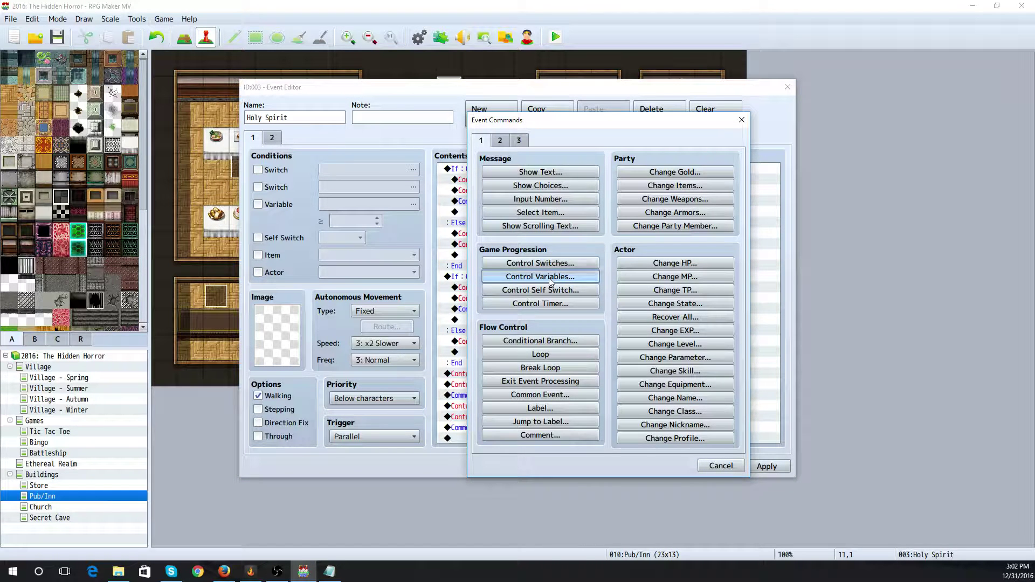
pyautogui.click(560, 221)
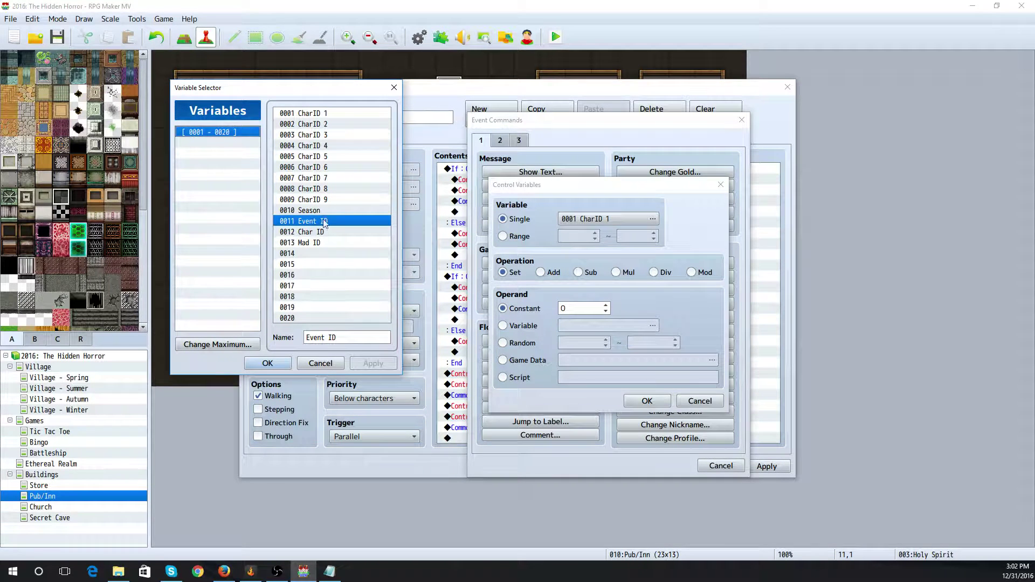
pyautogui.click(324, 232)
pyautogui.click(281, 362)
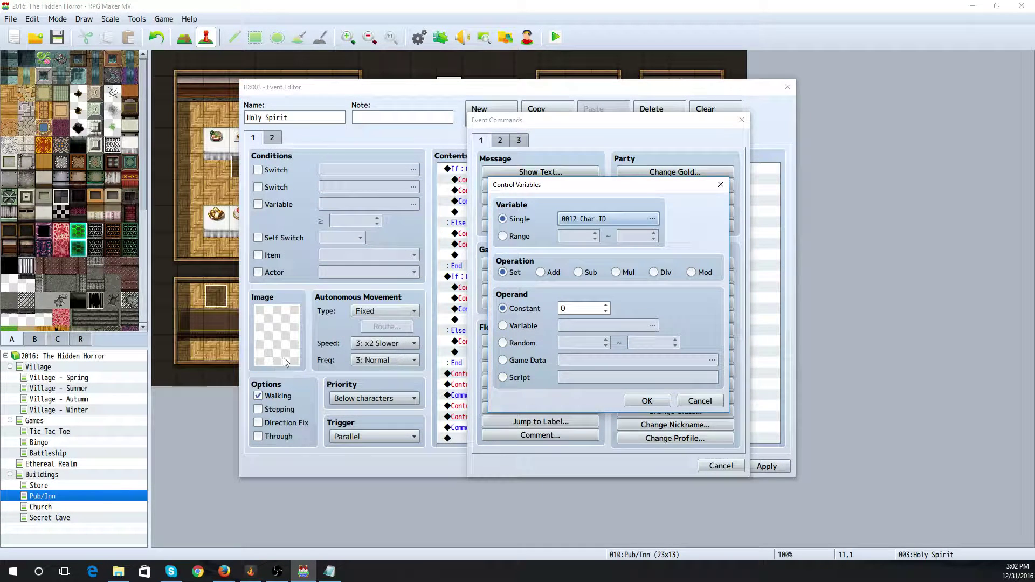
pyautogui.doubleClick(577, 309)
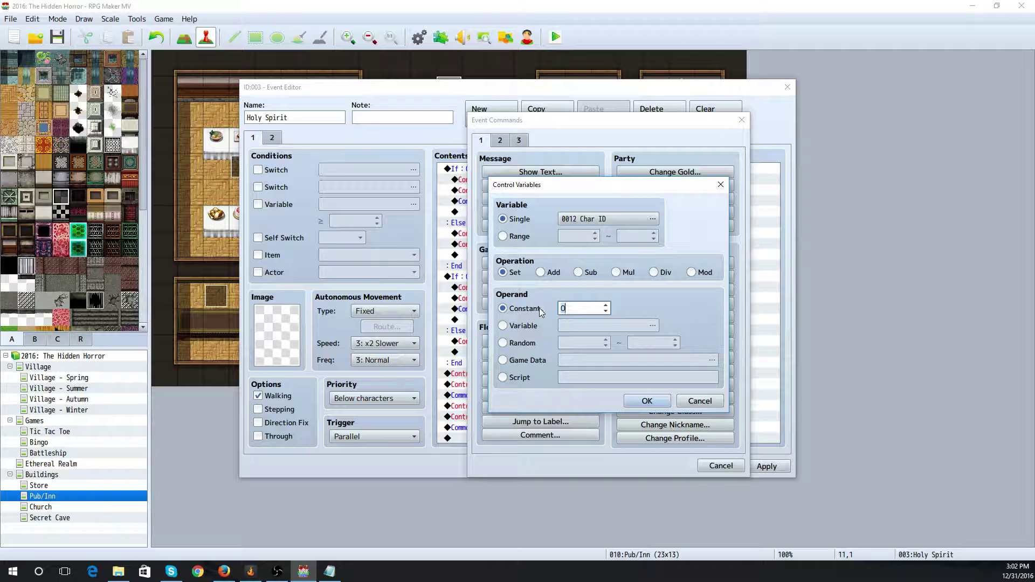
pyautogui.write('3')
pyautogui.click(647, 400)
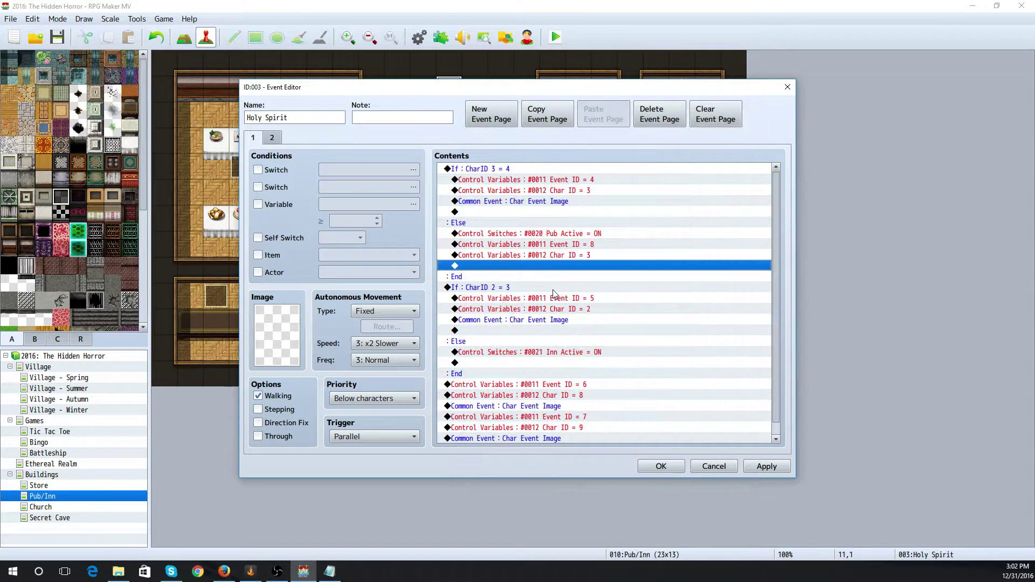
# Add a call to the common event Char Event Image at the end of that Else branch and save the Holy Spirit event
pyautogui.doubleClick(532, 266)
pyautogui.click(540, 395)
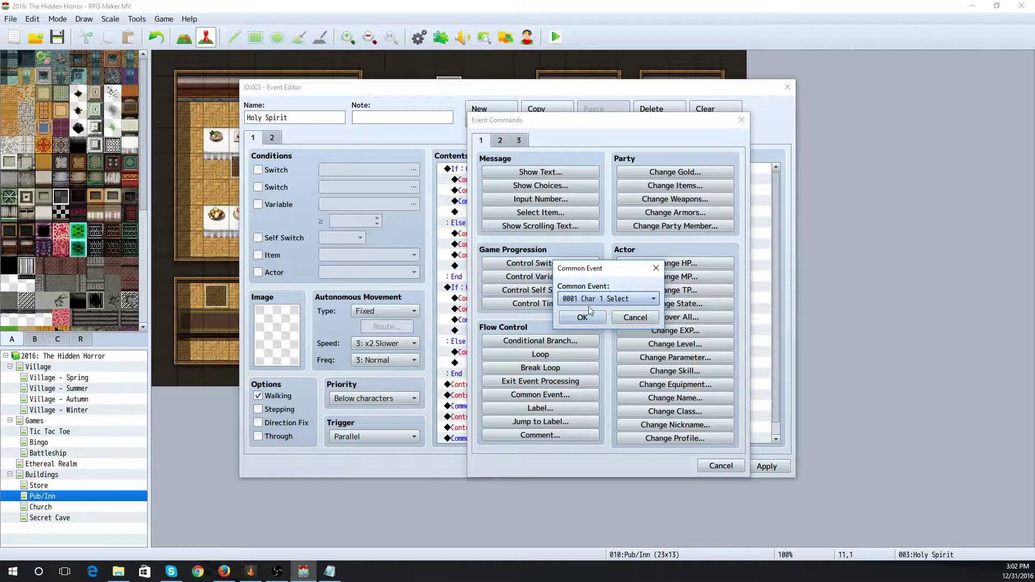
pyautogui.click(593, 305)
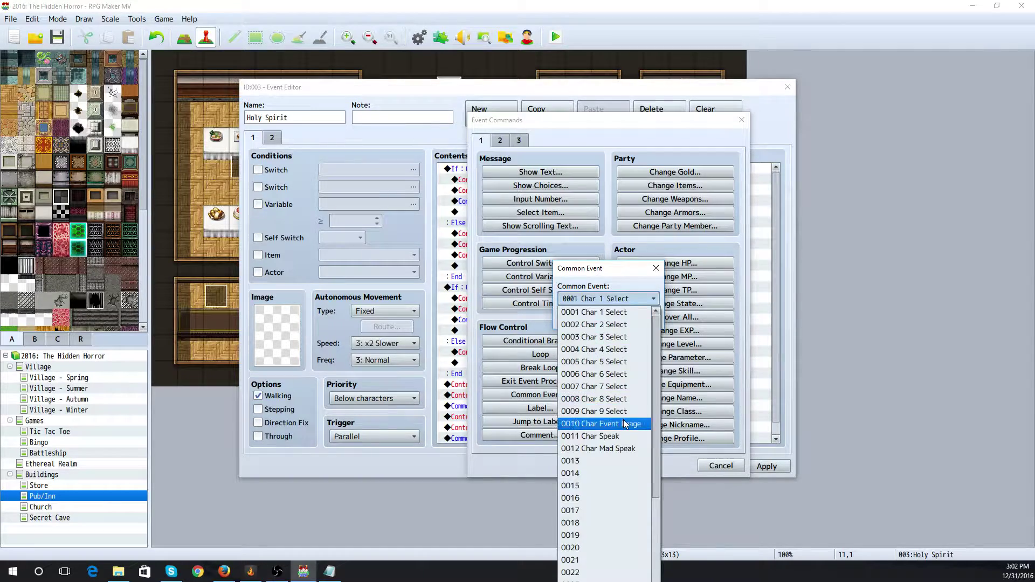
pyautogui.click(599, 423)
pyautogui.click(582, 317)
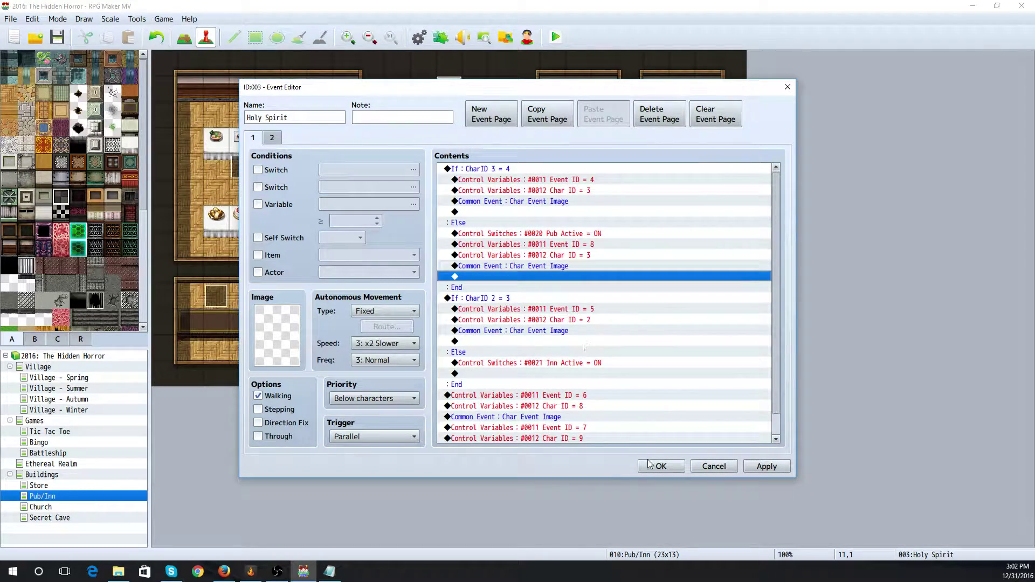
pyautogui.click(653, 465)
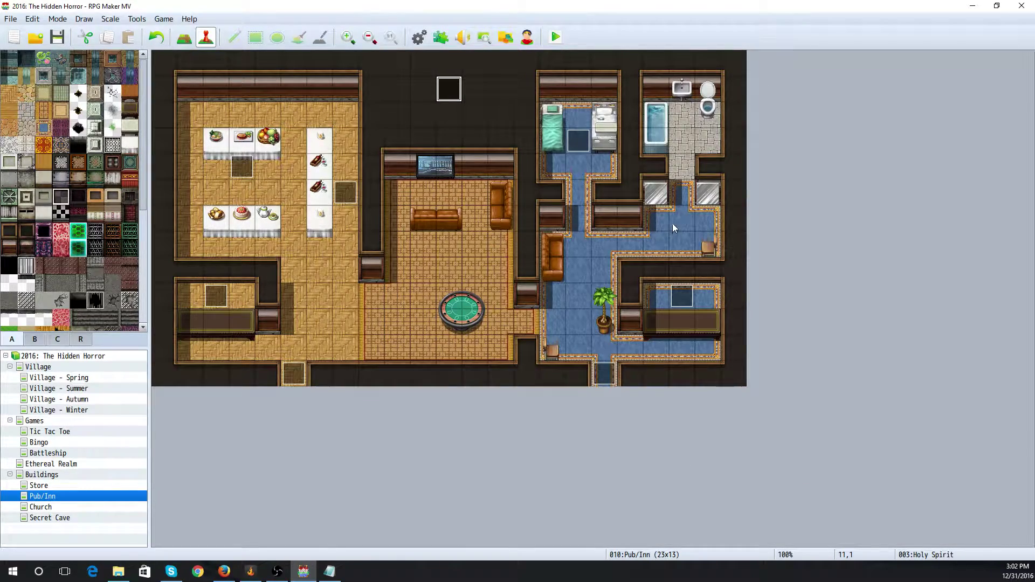
# In the Innkeeper event at tile 20,9, delete the second page and add a new blank page in its place
pyautogui.doubleClick(685, 299)
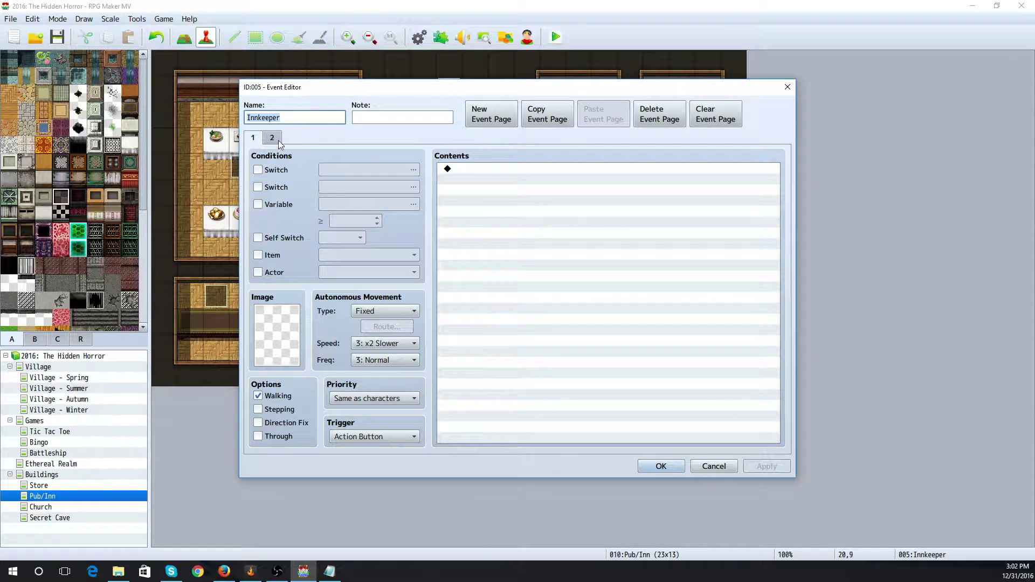
pyautogui.click(273, 139)
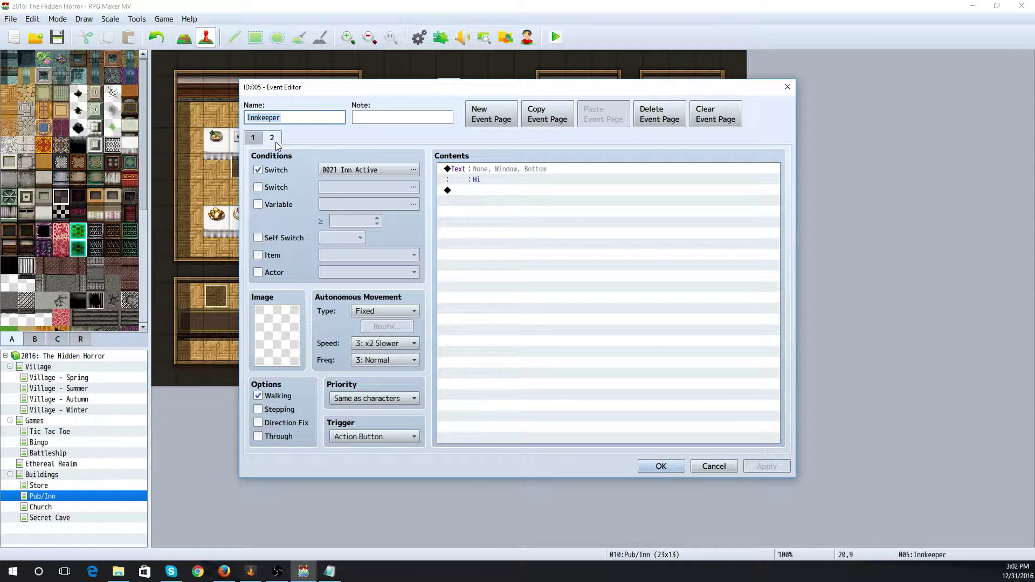
pyautogui.click(656, 115)
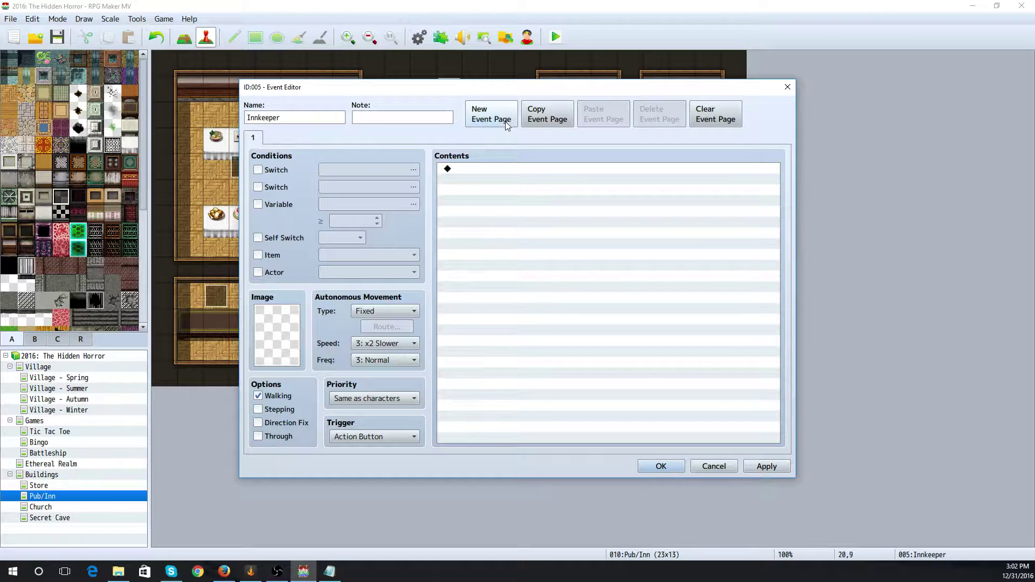
pyautogui.click(477, 119)
# Set the Inn Active switch as the condition of the Innkeeper event's new second page
pyautogui.click(258, 170)
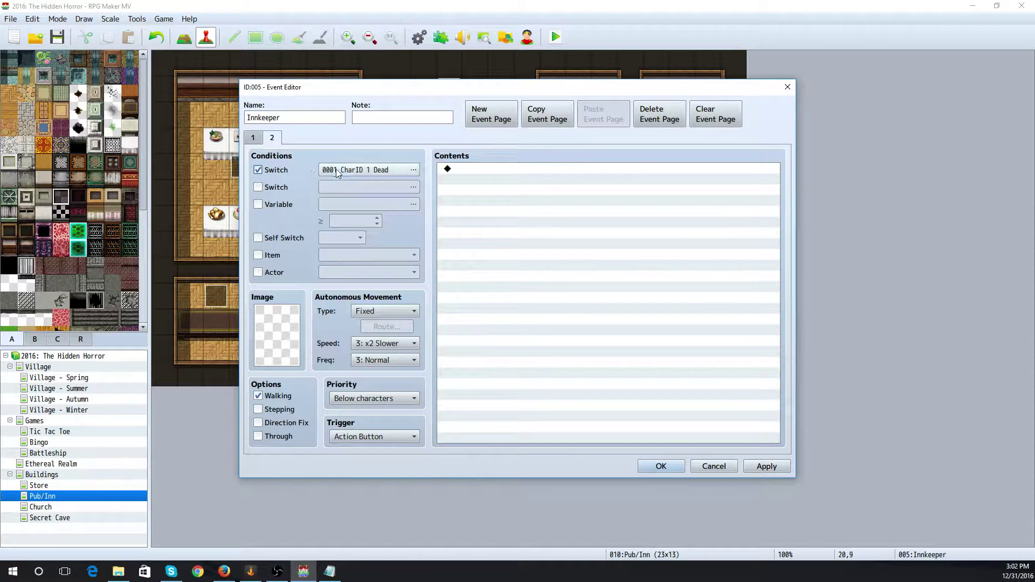
pyautogui.click(345, 172)
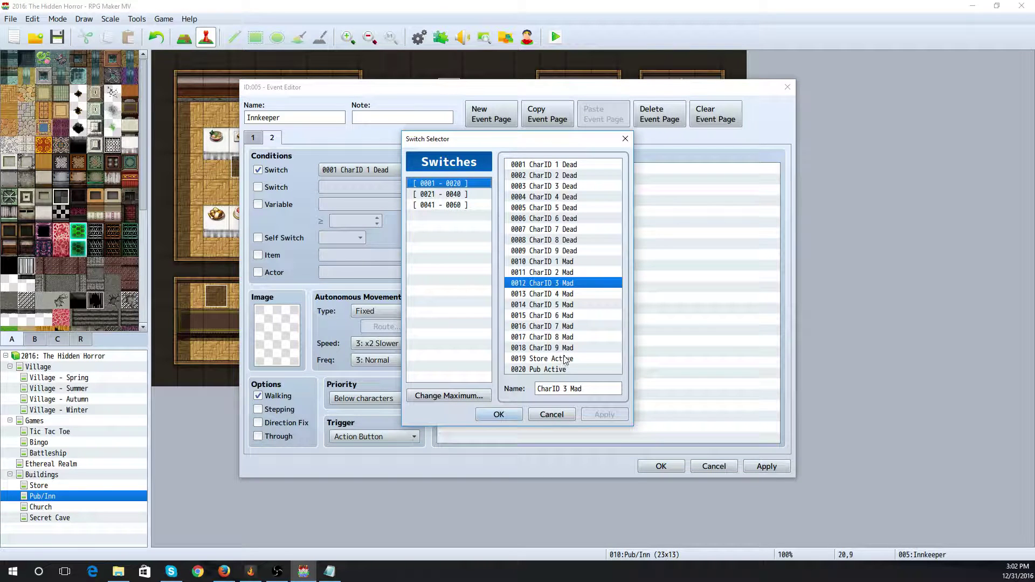
pyautogui.click(466, 194)
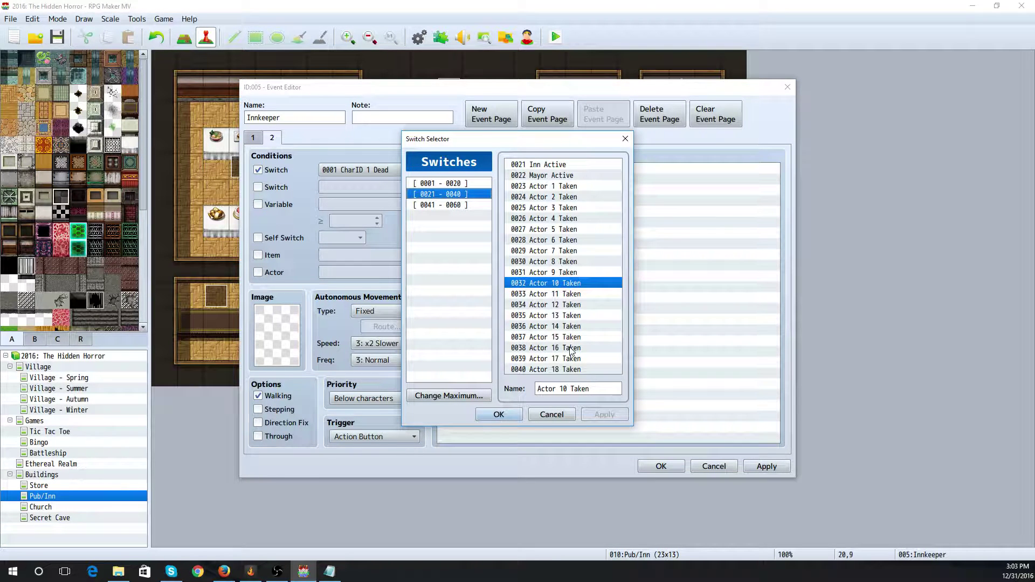
pyautogui.click(541, 165)
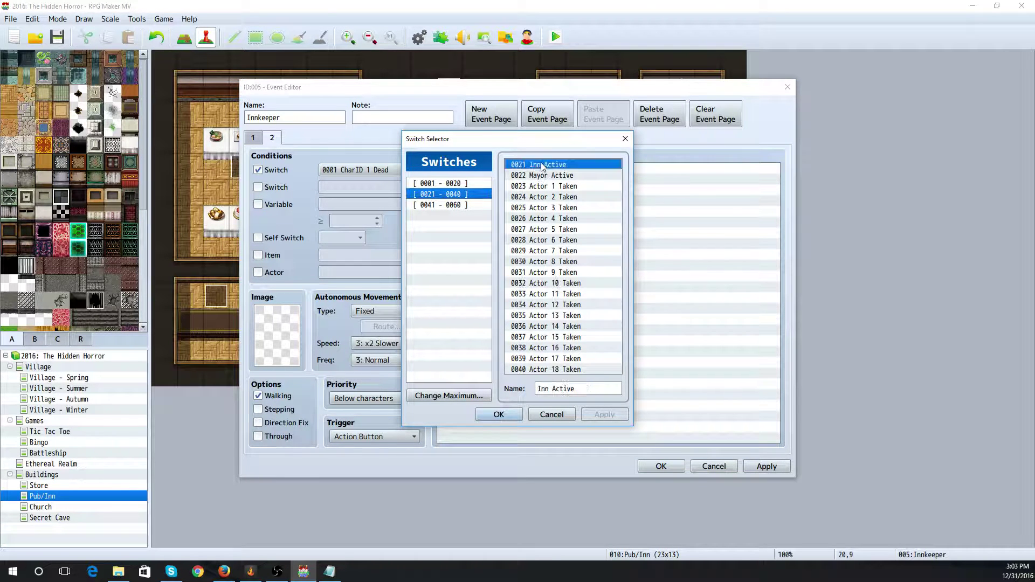
pyautogui.click(499, 414)
# Add an Erase Event command to the second page of the Innkeeper event
pyautogui.click(405, 399)
pyautogui.click(405, 399)
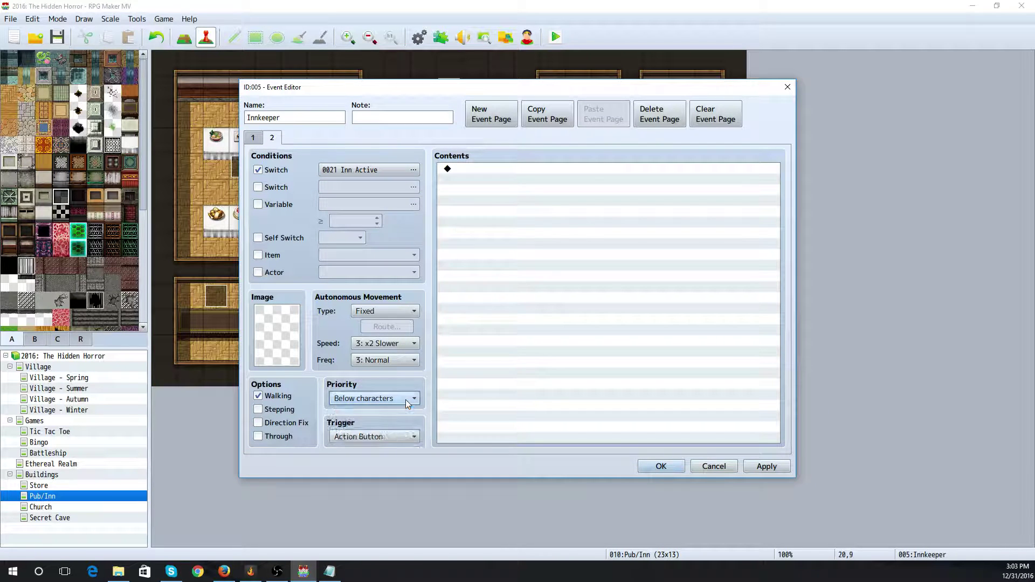
pyautogui.doubleClick(467, 173)
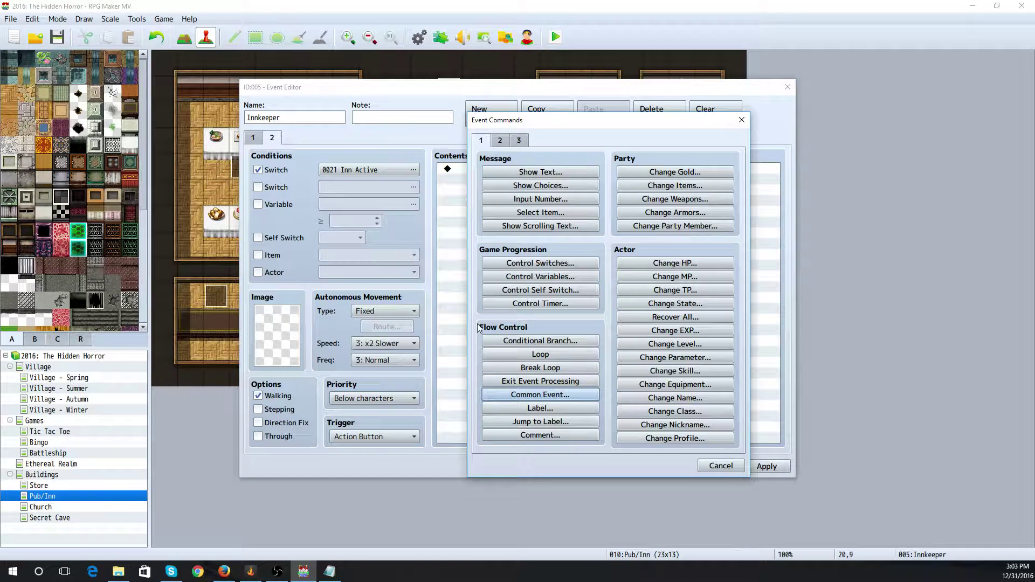
pyautogui.click(501, 142)
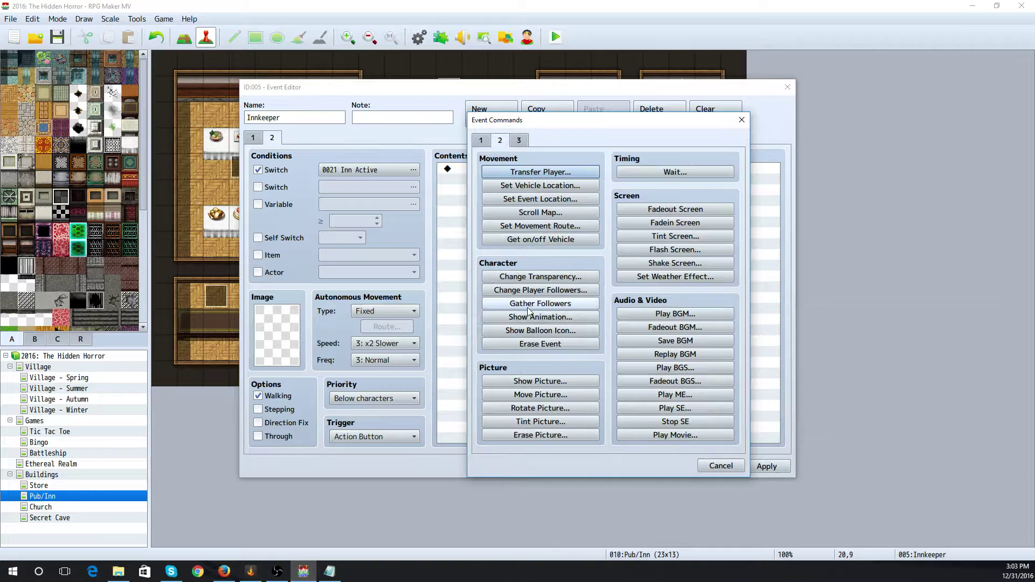
pyautogui.click(540, 344)
# On the first page of the Innkeeper event, add a command setting the Char ID variable to 2
pyautogui.click(257, 137)
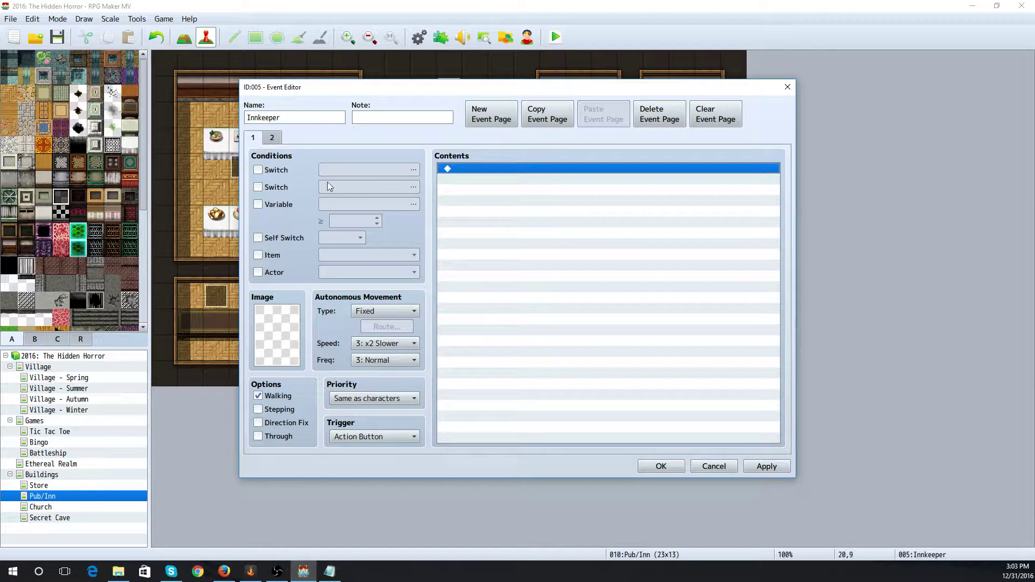
pyautogui.click(382, 400)
pyautogui.click(385, 398)
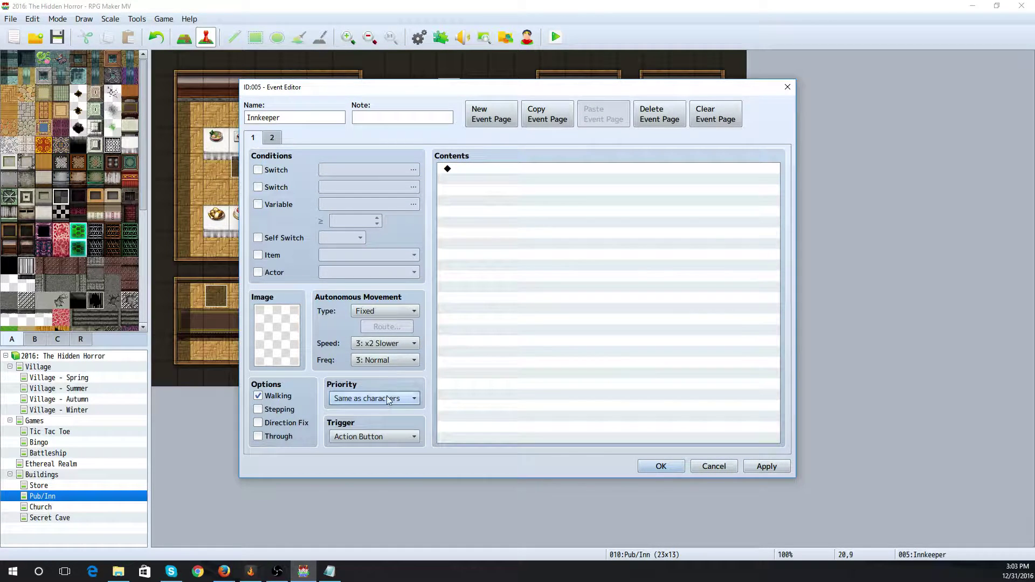
pyautogui.doubleClick(461, 170)
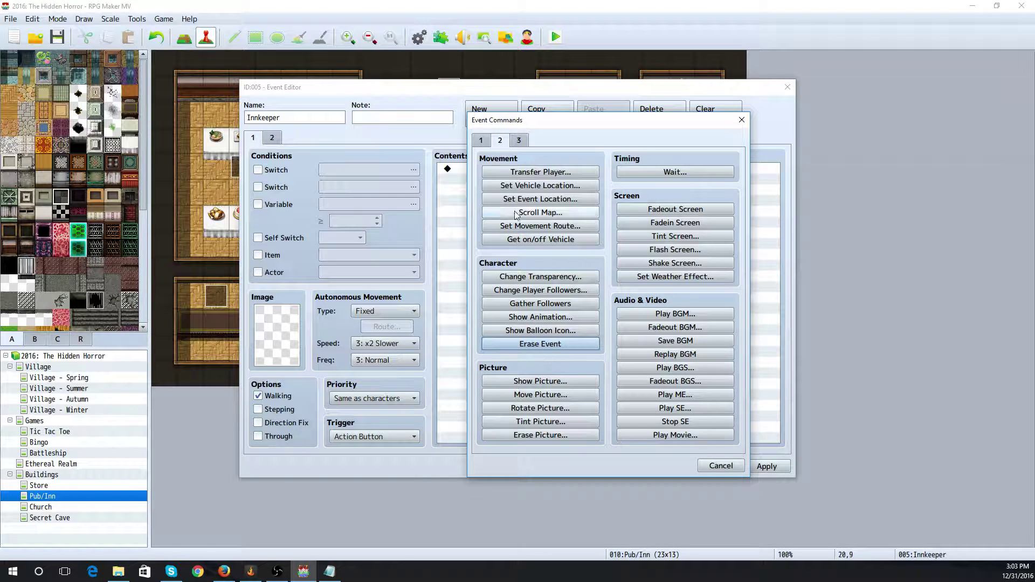
pyautogui.click(481, 141)
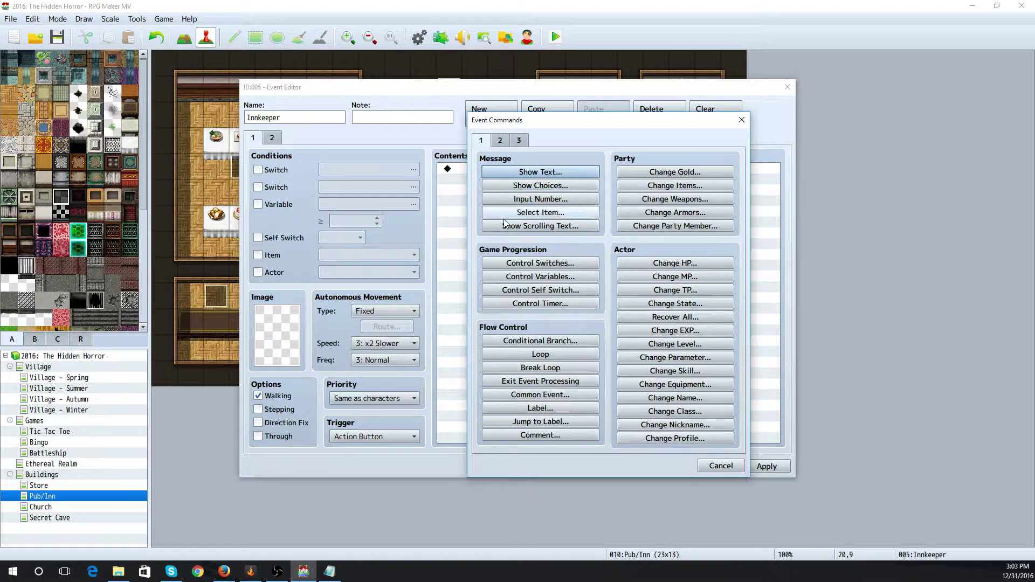
pyautogui.click(554, 277)
pyautogui.click(598, 221)
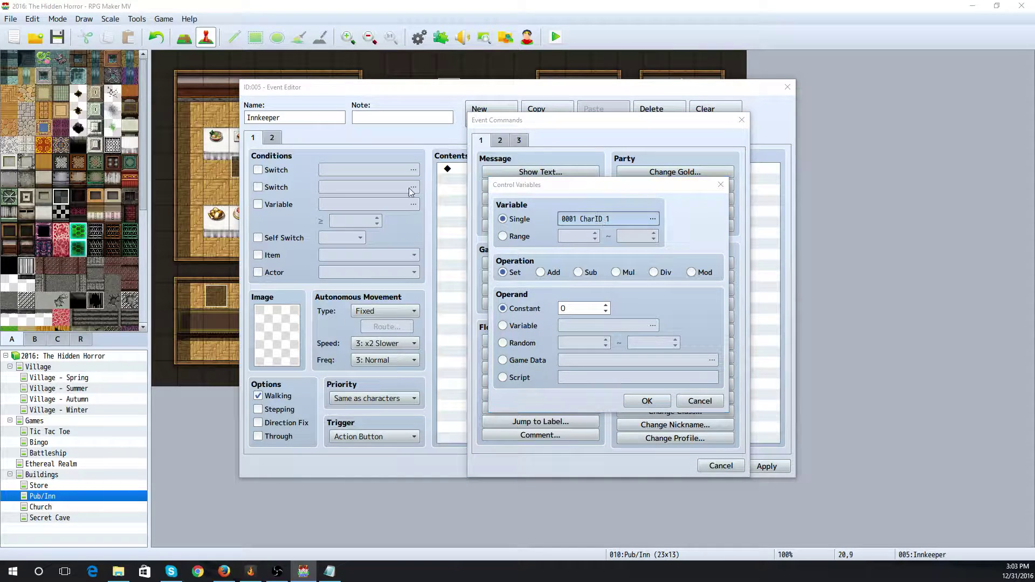
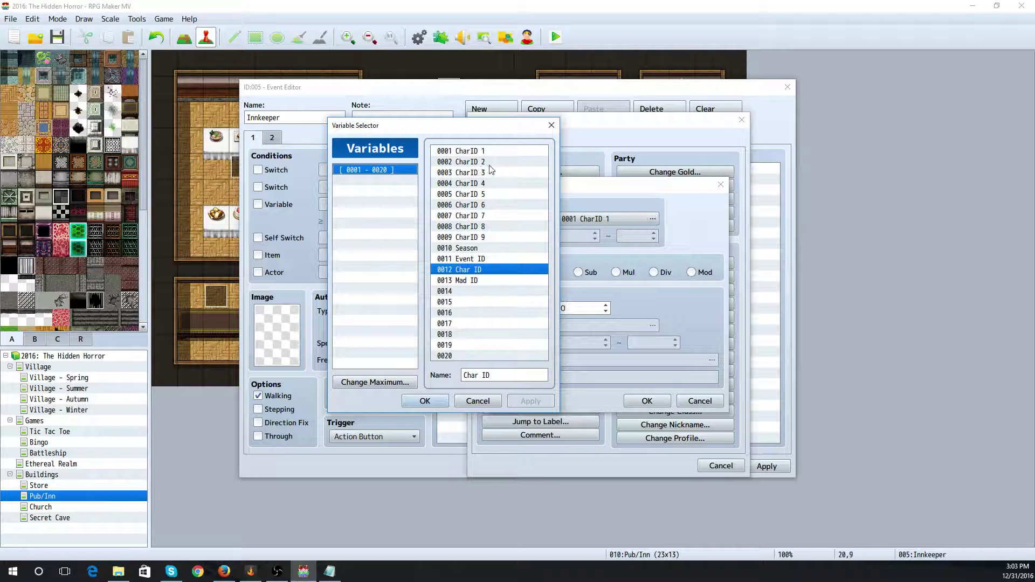
pyautogui.click(425, 401)
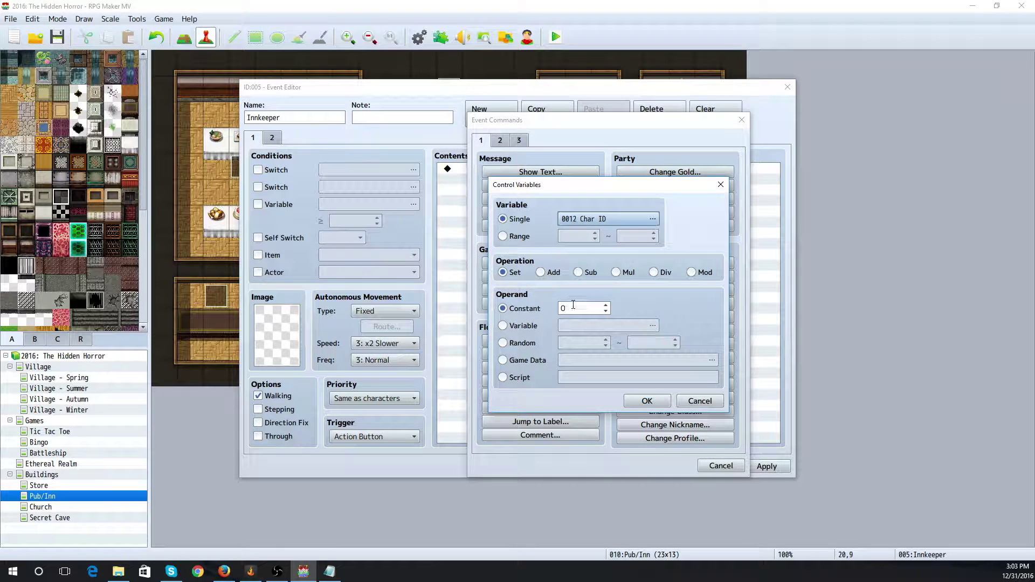
pyautogui.click(648, 401)
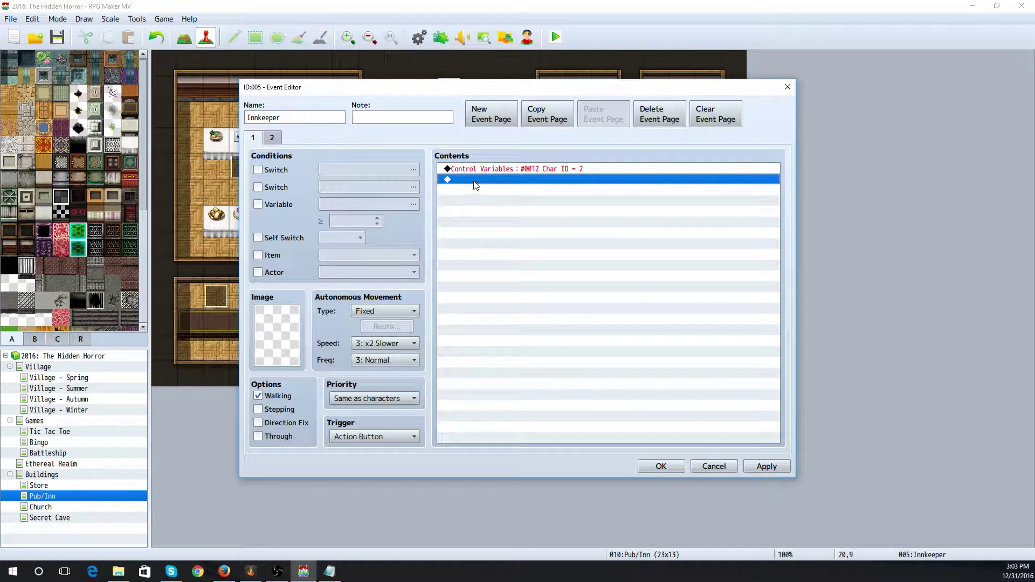
pyautogui.doubleClick(476, 185)
pyautogui.click(530, 264)
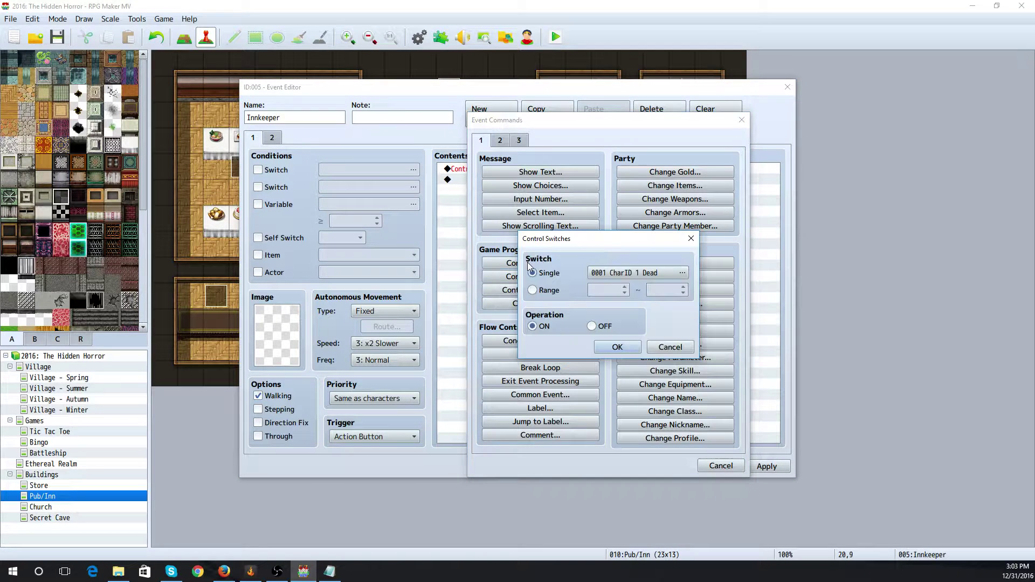
pyautogui.click(607, 273)
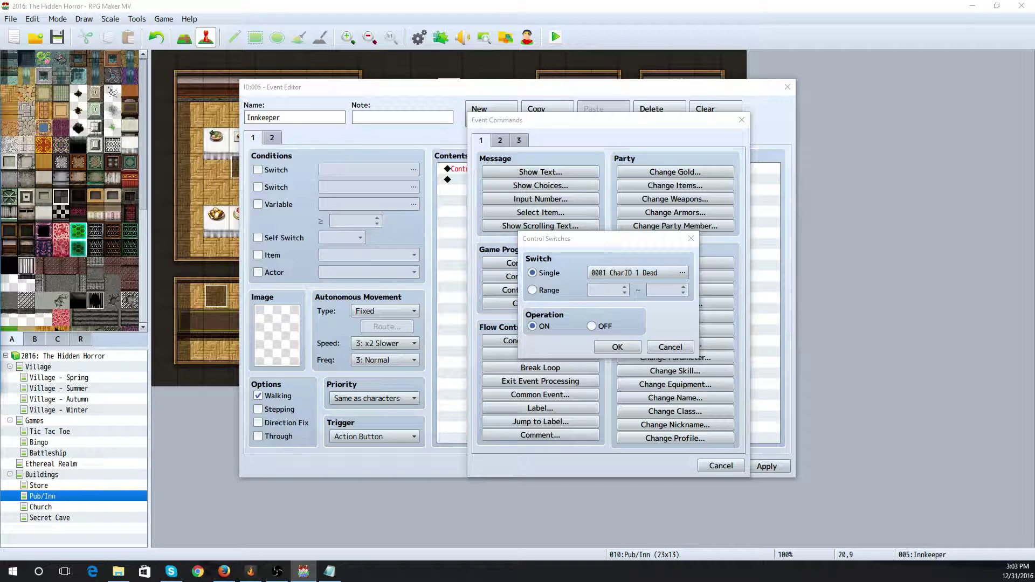
pyautogui.click(690, 238)
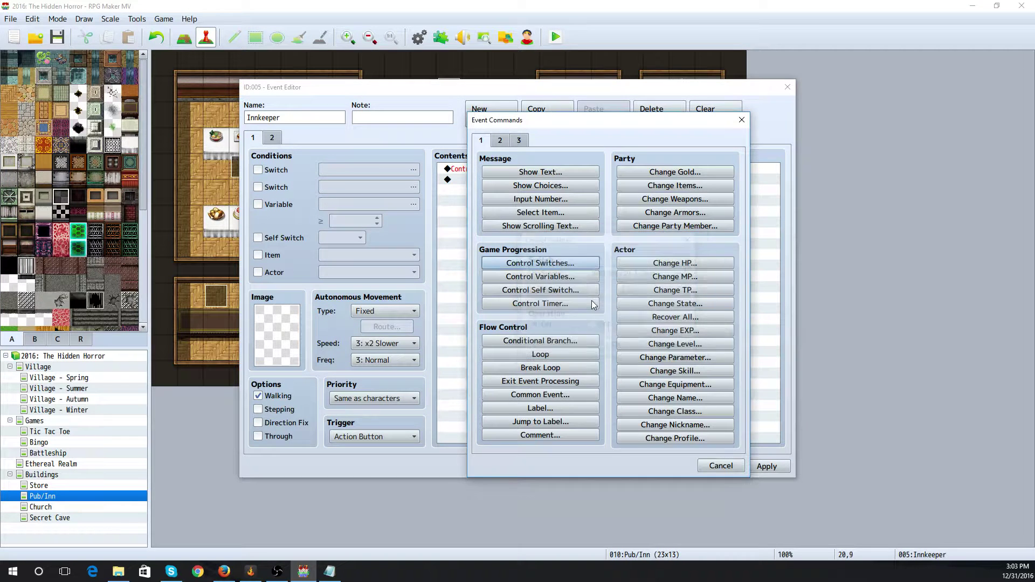
# Add a conditional branch below the Char ID command that checks whether the CharID 2 Mad switch is ON, with an Else branch
pyautogui.click(557, 344)
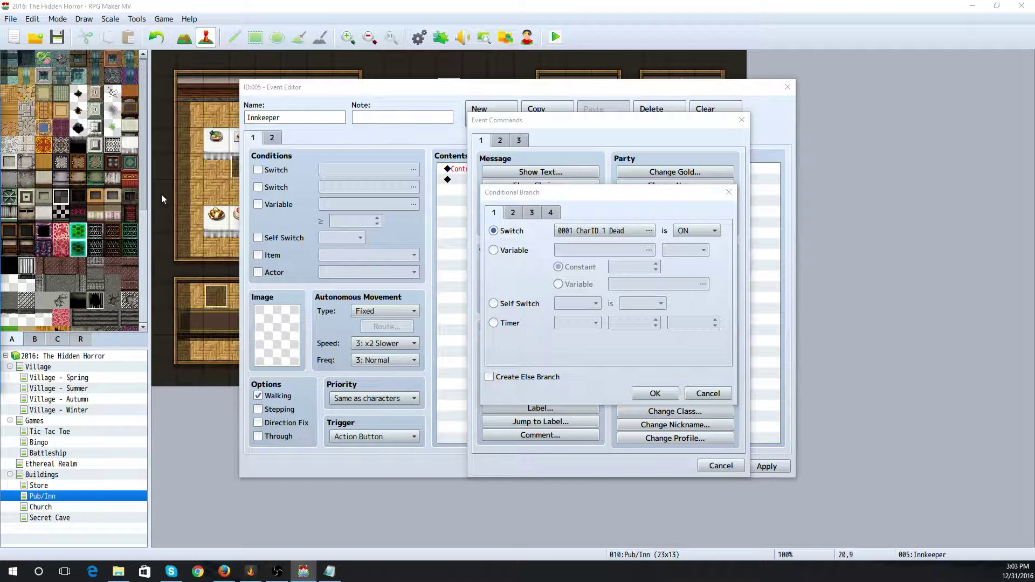
pyautogui.click(348, 113)
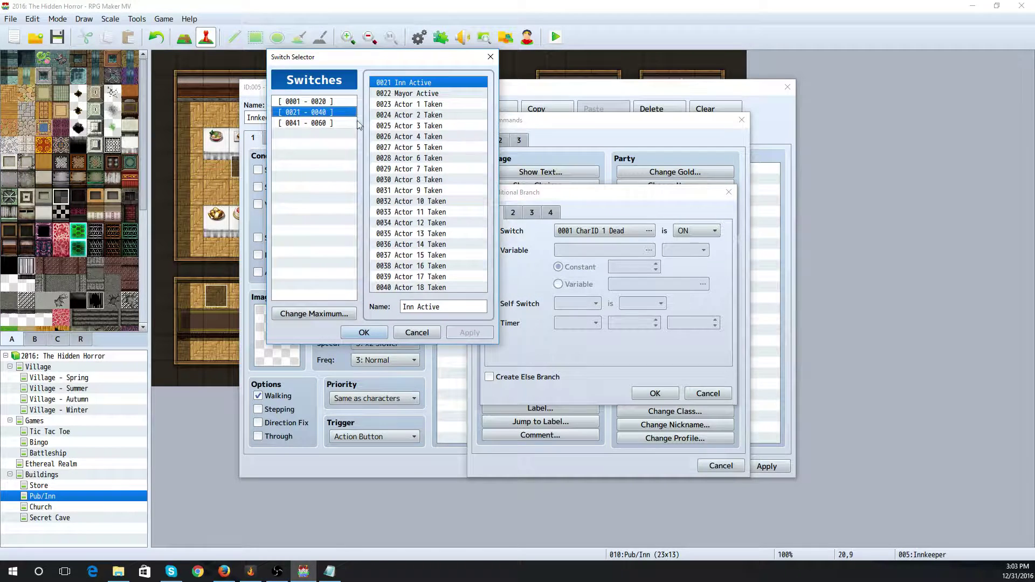
pyautogui.click(314, 102)
pyautogui.click(443, 97)
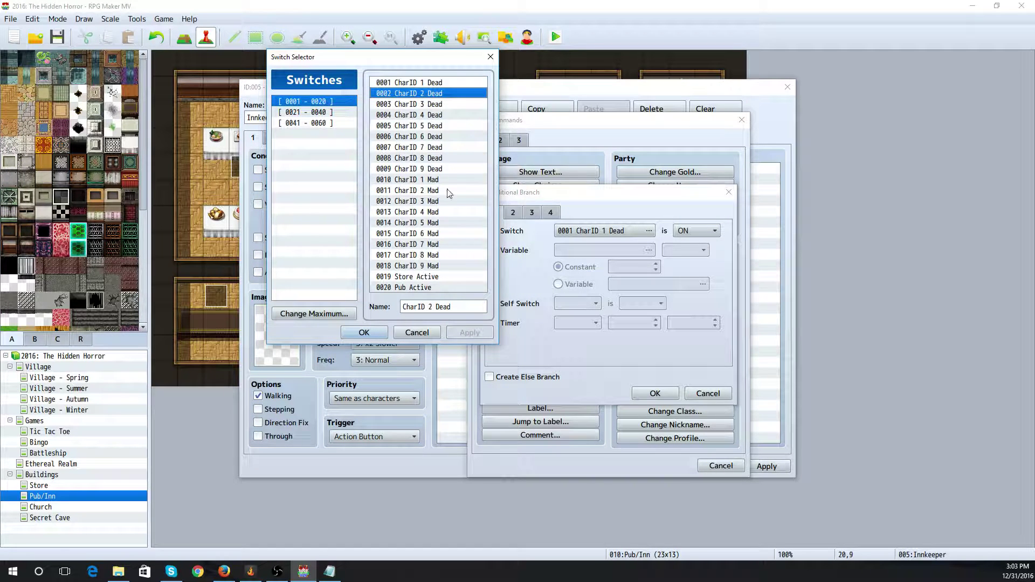
pyautogui.click(445, 191)
pyautogui.click(373, 332)
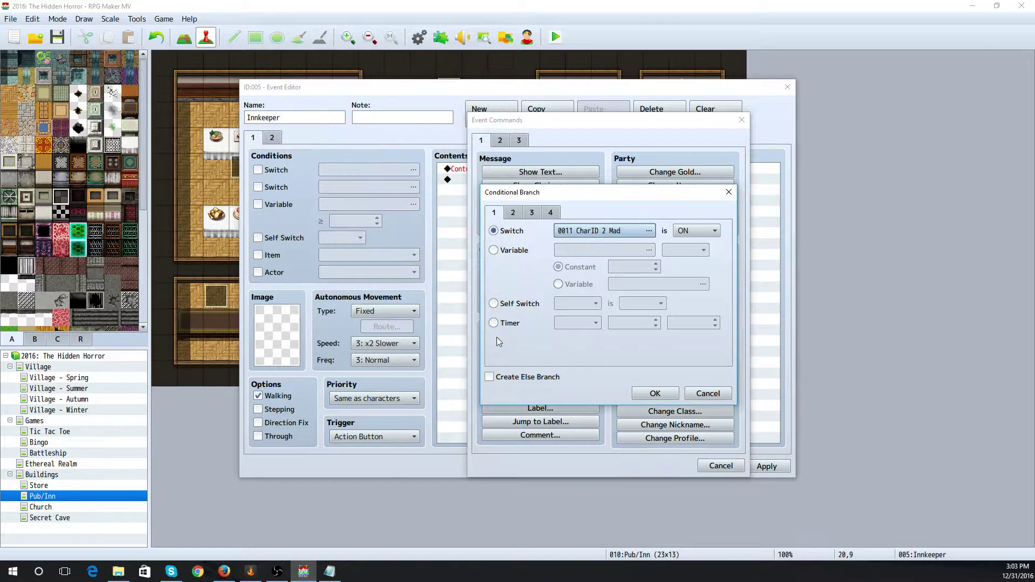
pyautogui.click(499, 378)
pyautogui.click(667, 394)
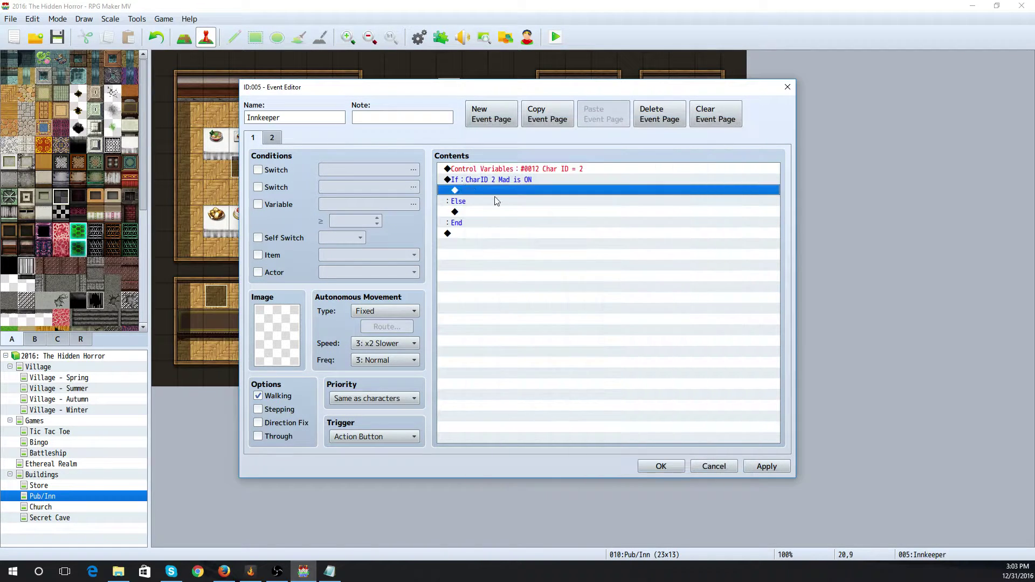
# Inside the If part of the CharID 2 Mad branch, add a call to the common event Char Mad Speak
pyautogui.doubleClick(482, 196)
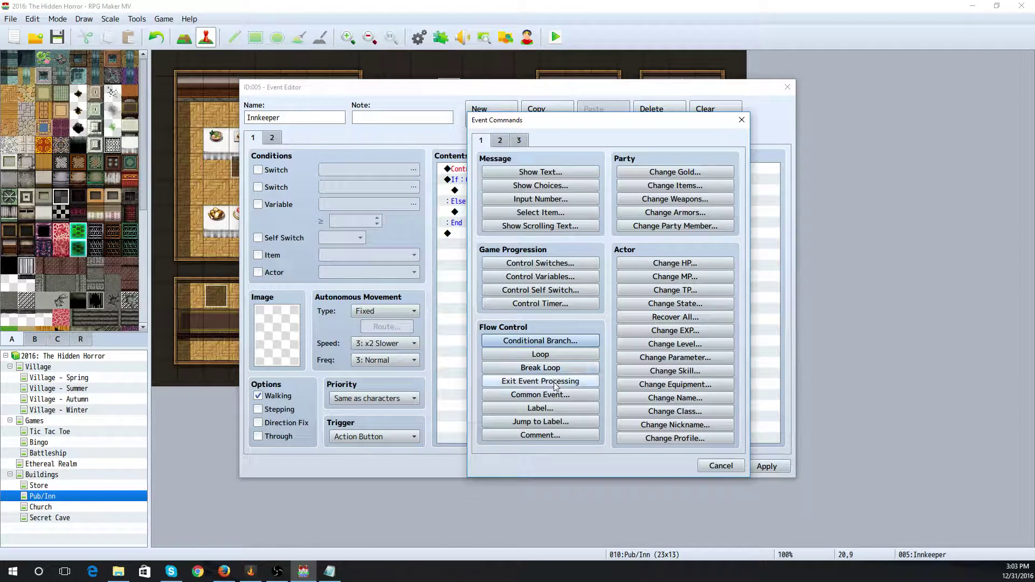
pyautogui.click(560, 396)
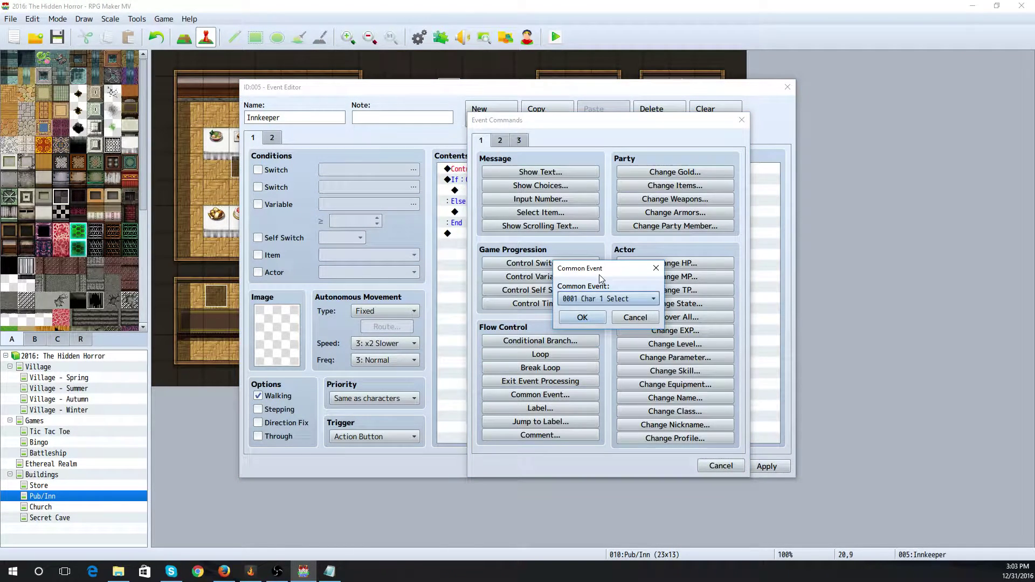
pyautogui.click(607, 301)
pyautogui.click(625, 449)
pyautogui.click(593, 318)
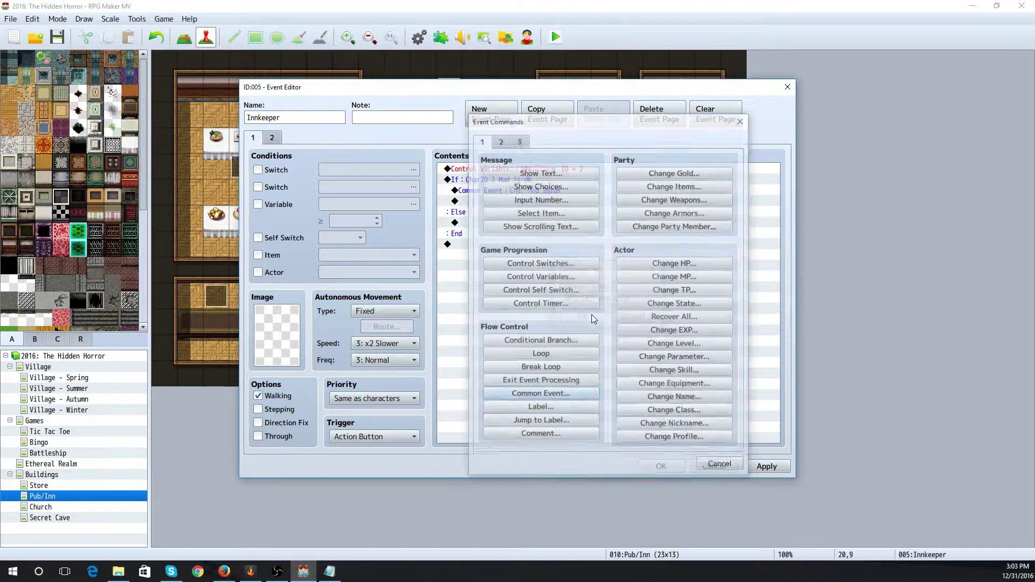
# Add a call to the common event Char Speak in the Else branch and save the Innkeeper event
pyautogui.doubleClick(470, 223)
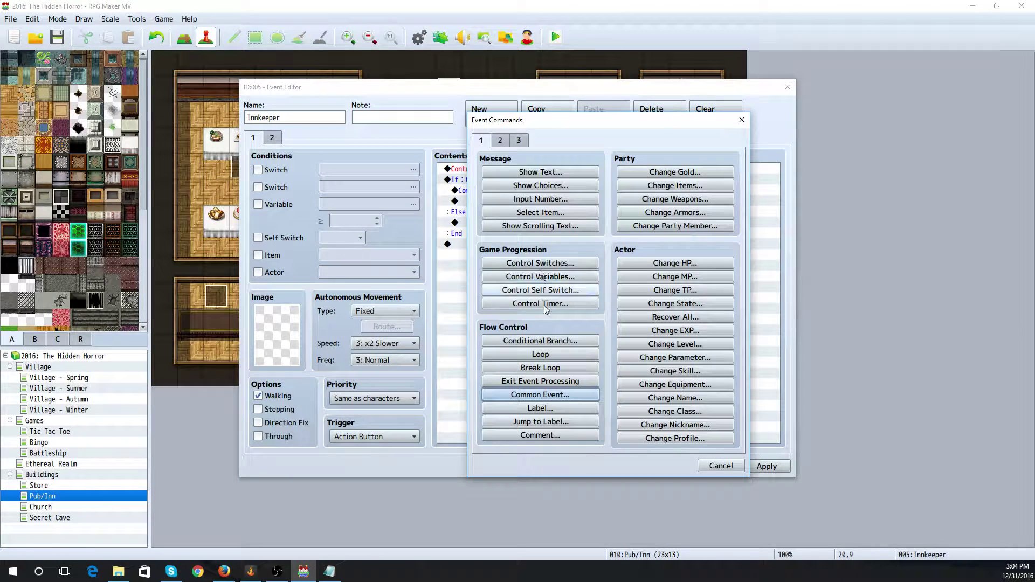
pyautogui.click(545, 395)
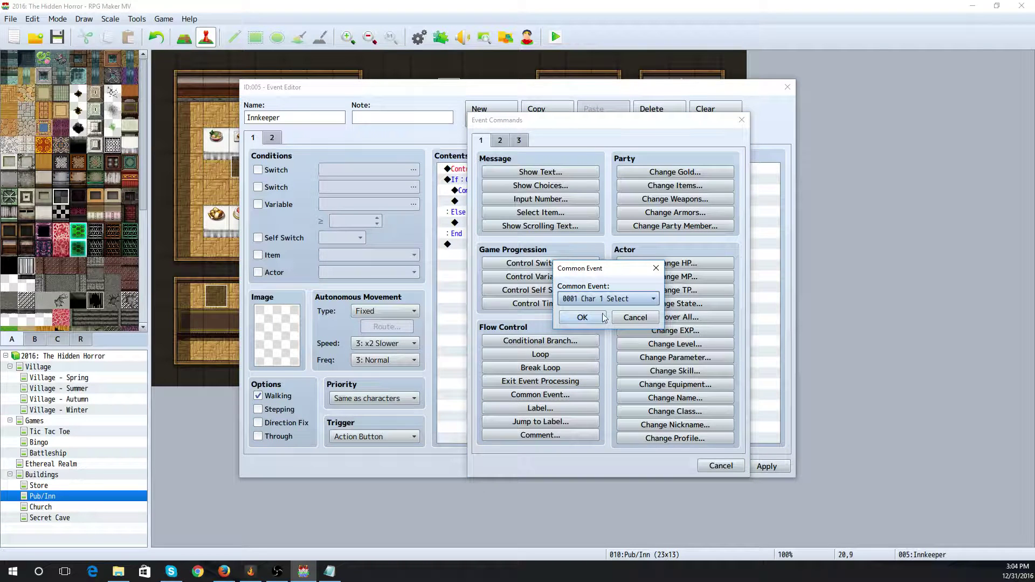
pyautogui.click(608, 300)
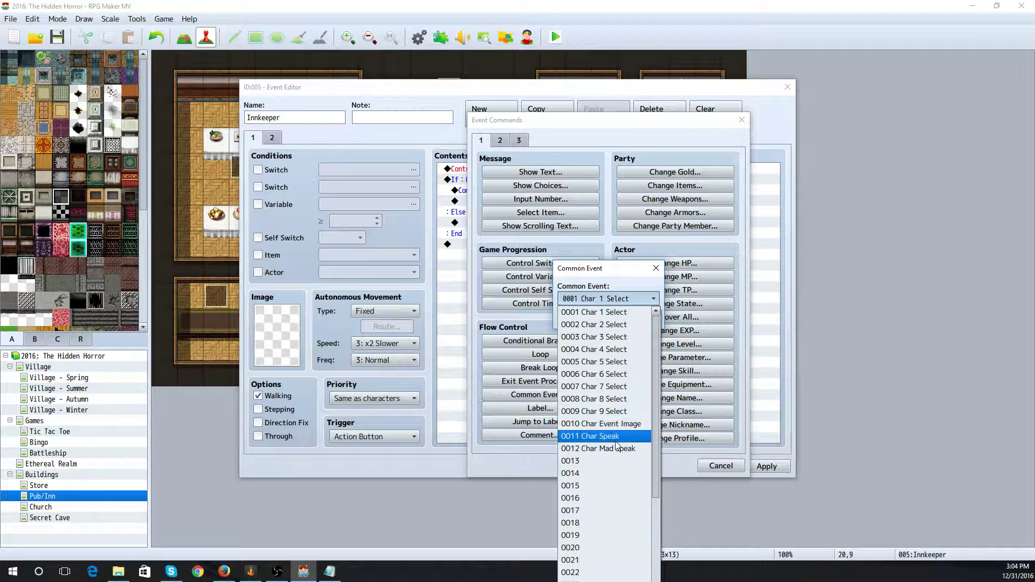
pyautogui.click(617, 440)
pyautogui.click(585, 318)
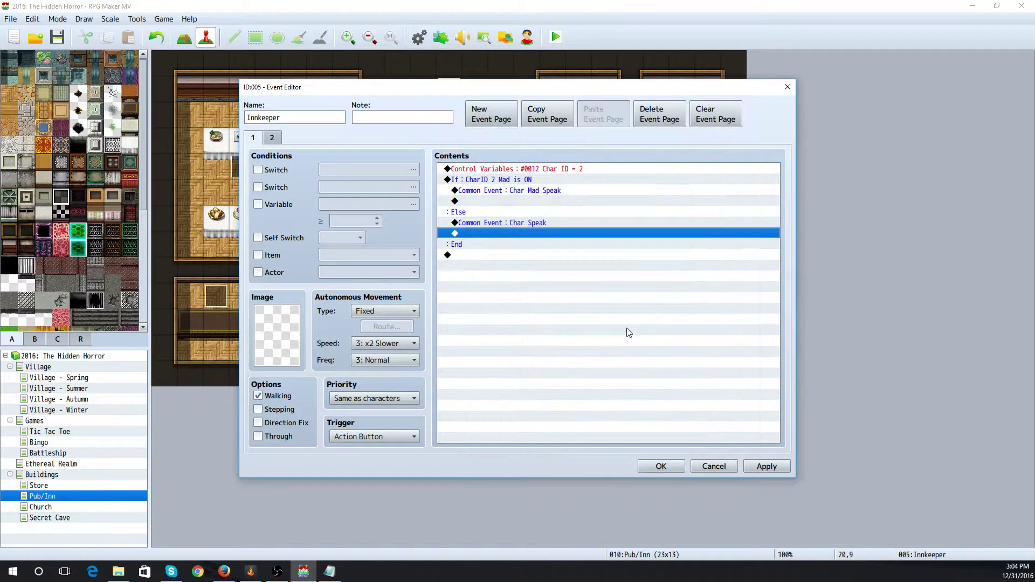
pyautogui.click(661, 466)
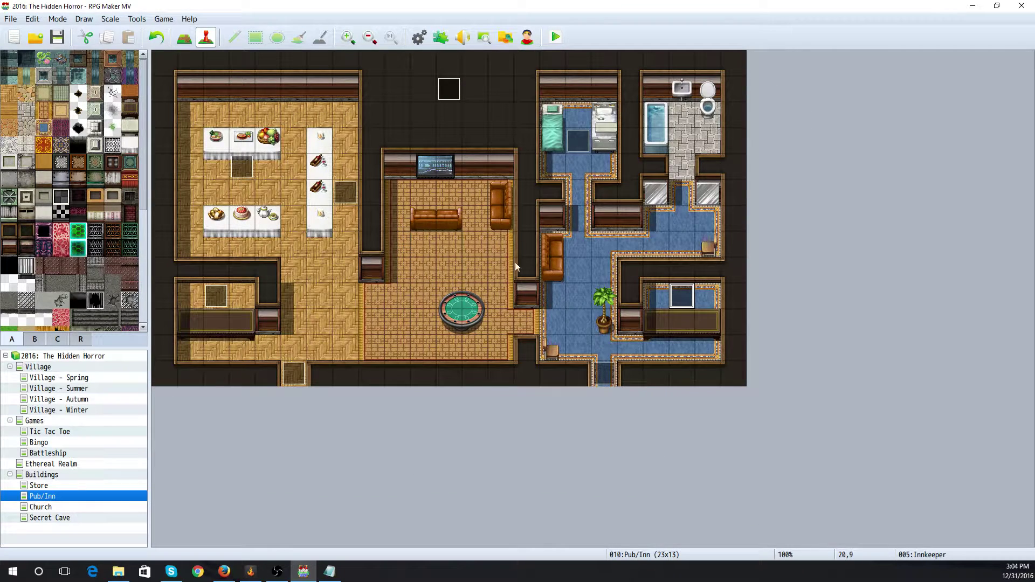
# Reopen the Innkeeper event at tile 20,9 to review its pages and command contents, then close it
pyautogui.doubleClick(686, 304)
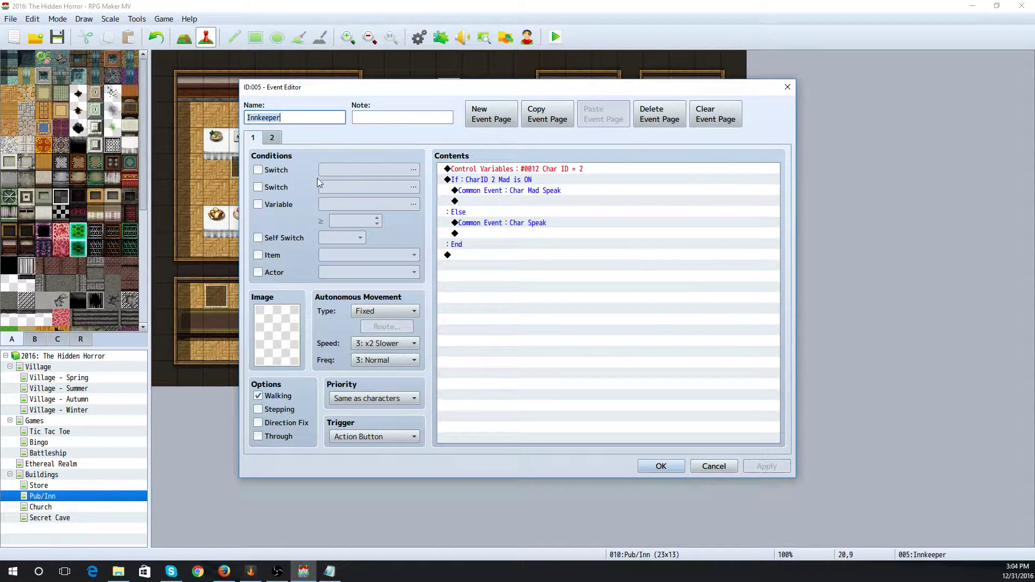
pyautogui.click(272, 138)
pyautogui.click(253, 139)
pyautogui.click(661, 466)
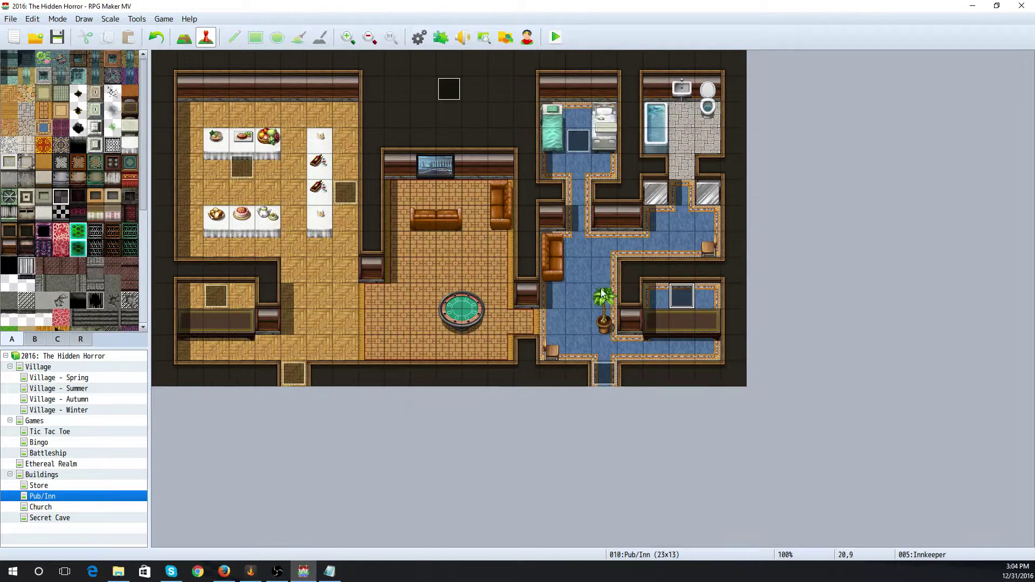
pyautogui.doubleClick(687, 301)
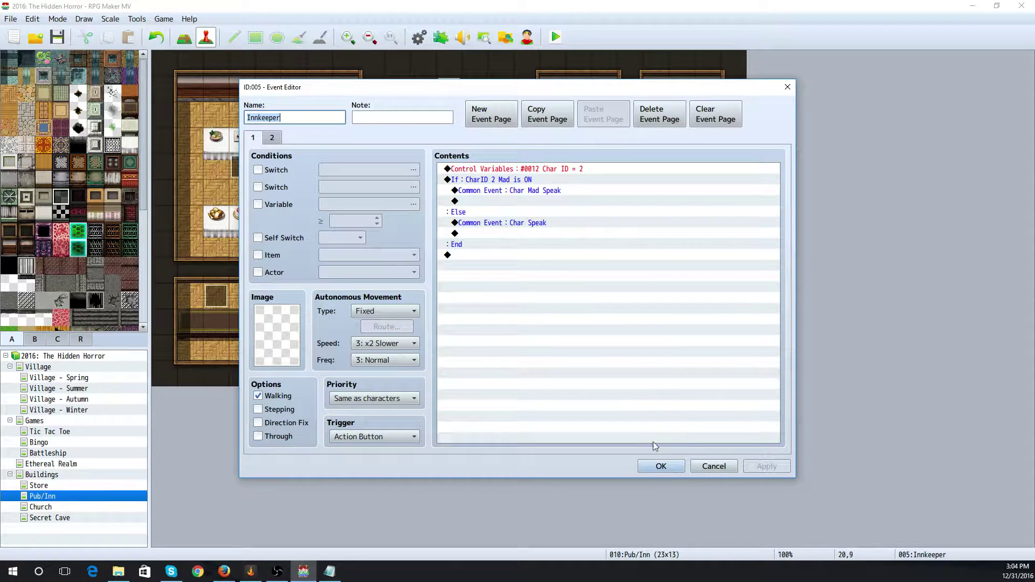
pyautogui.click(710, 469)
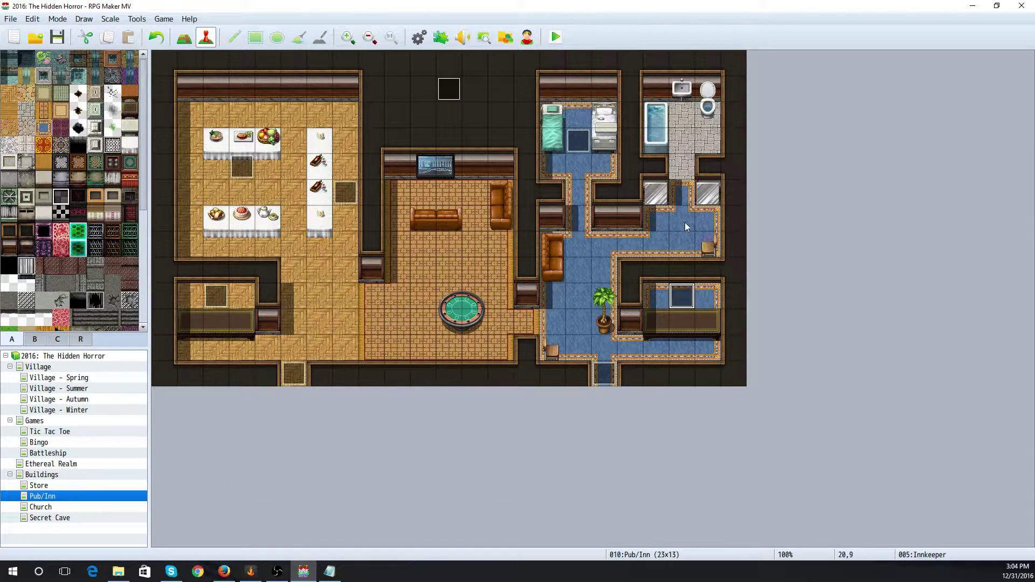
pyautogui.click(686, 226)
pyautogui.doubleClick(686, 225)
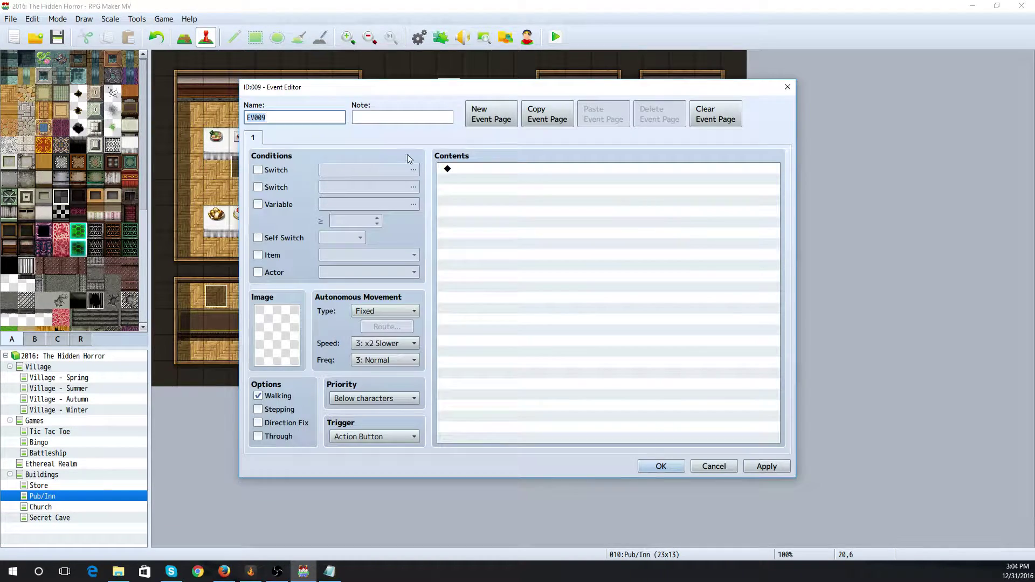
pyautogui.write('Char 2')
pyautogui.click(388, 399)
pyautogui.click(421, 420)
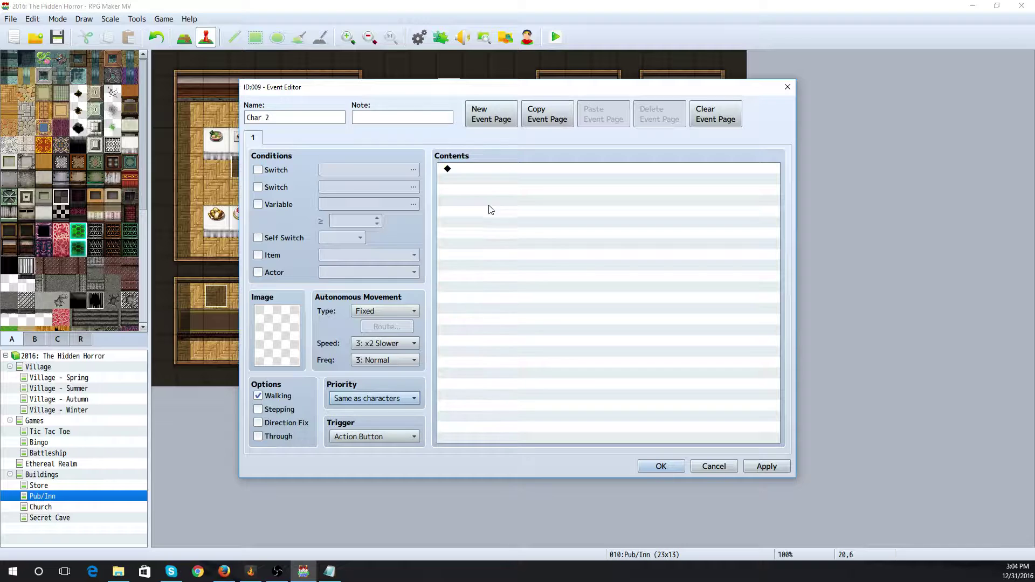
pyautogui.doubleClick(479, 172)
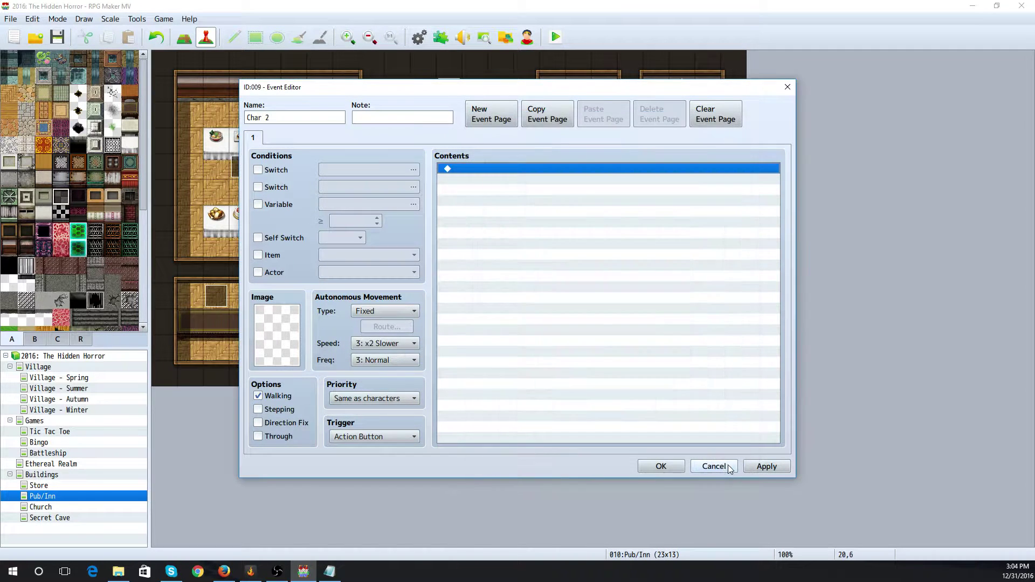
pyautogui.click(721, 466)
pyautogui.click(678, 469)
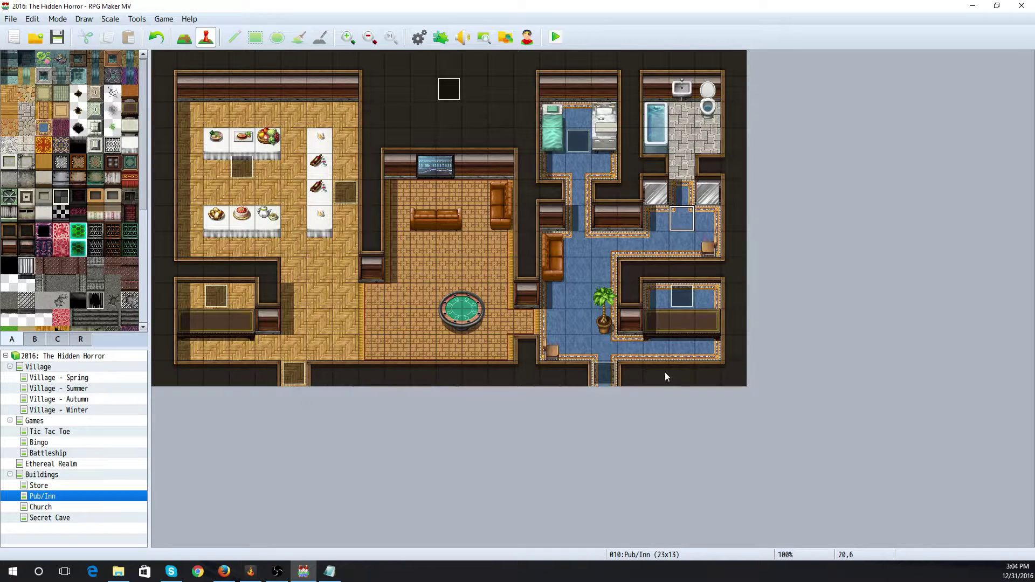
# Copy all the commands on page 1 of the Innkeeper event, from the Char ID variable to the branch's End
pyautogui.doubleClick(676, 297)
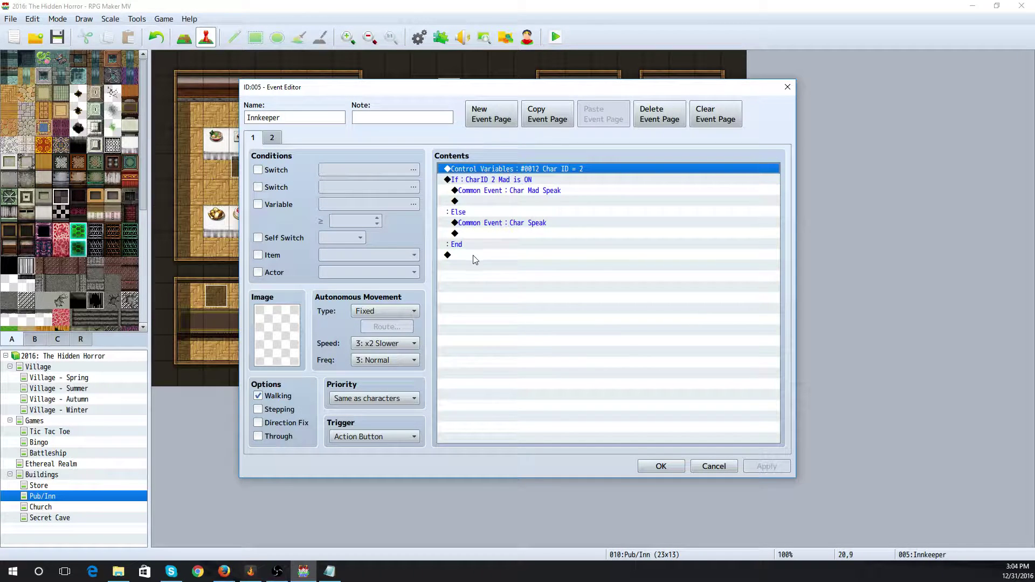
pyautogui.keyDown('shift'); pyautogui.click(497, 241); pyautogui.keyUp('shift')
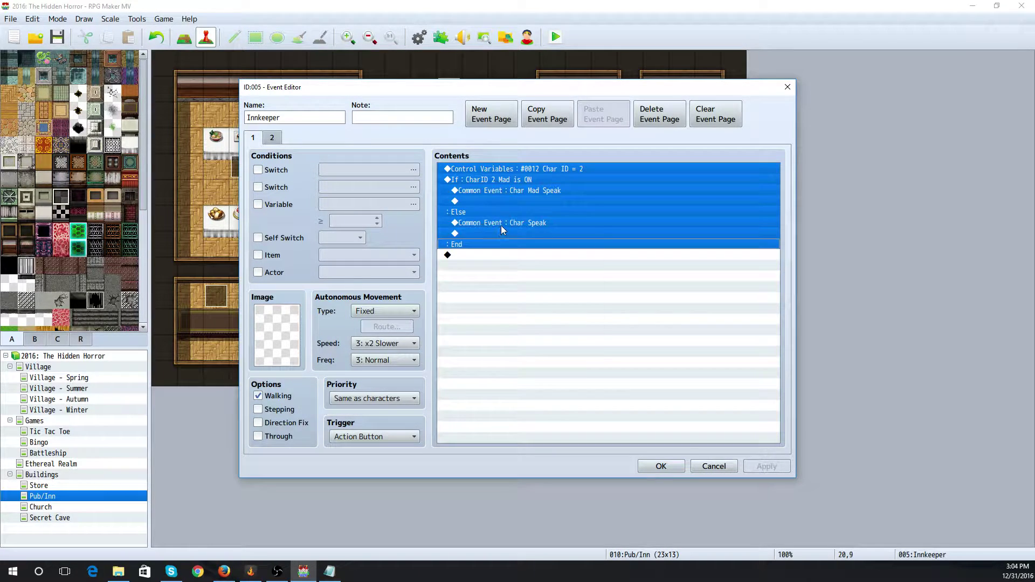
pyautogui.rightClick(501, 226)
pyautogui.click(542, 285)
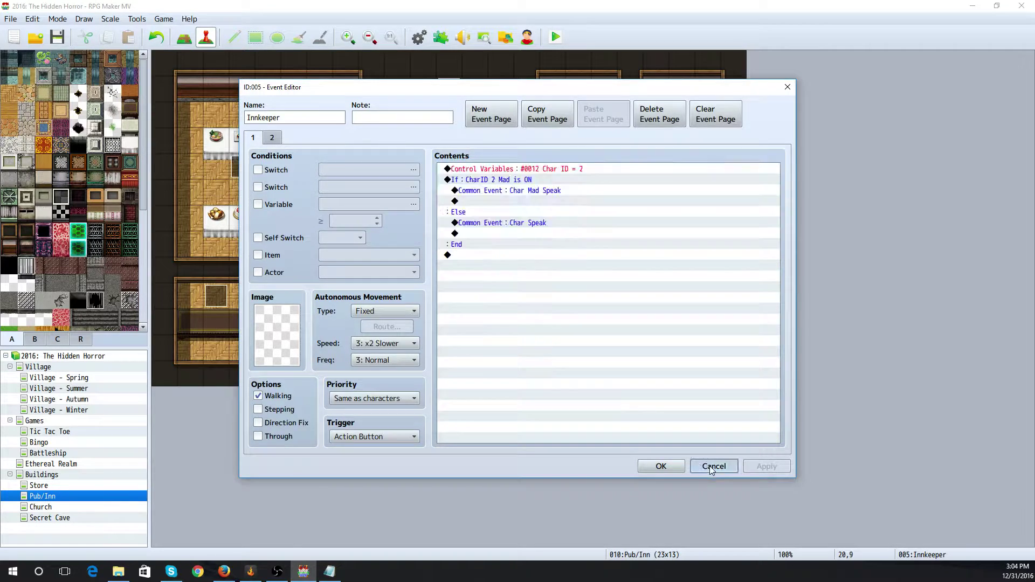
pyautogui.click(712, 466)
# Paste the copied dialogue commands into the empty Char 2 event at tile 20,6 and save the event
pyautogui.click(683, 224)
pyautogui.doubleClick(683, 224)
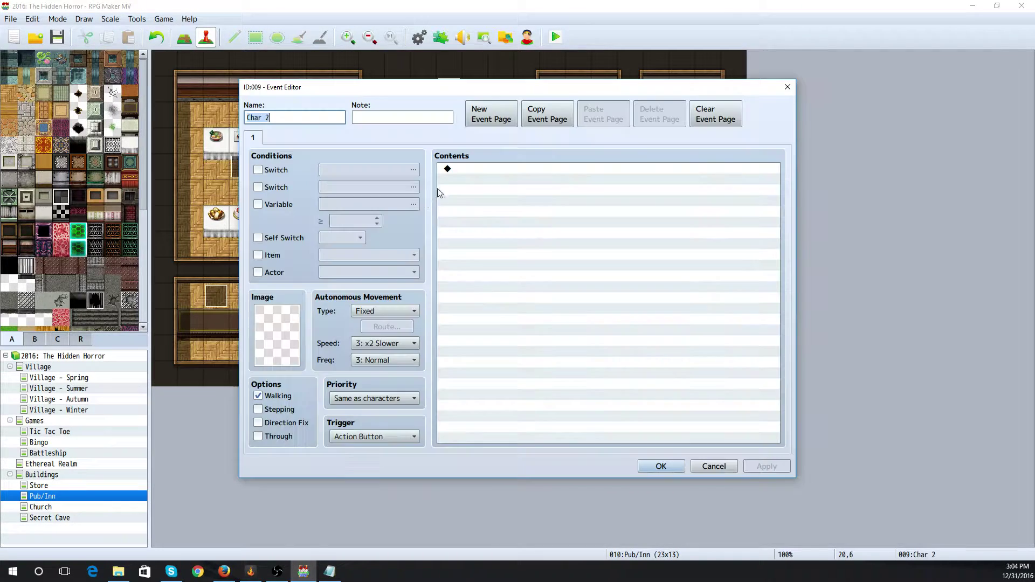
pyautogui.click(505, 212)
pyautogui.hotkey('ctrl', 'v')
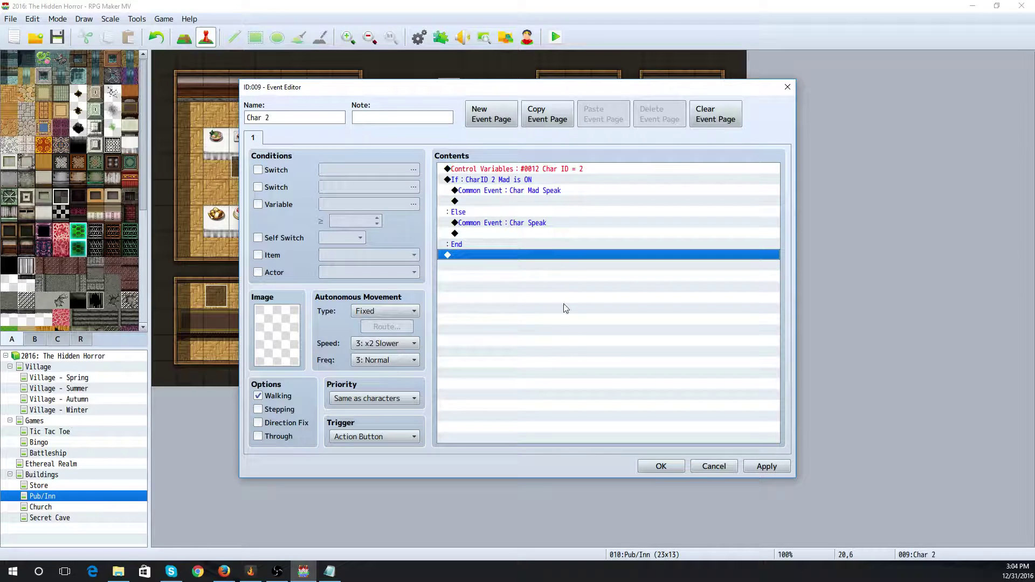
pyautogui.click(661, 467)
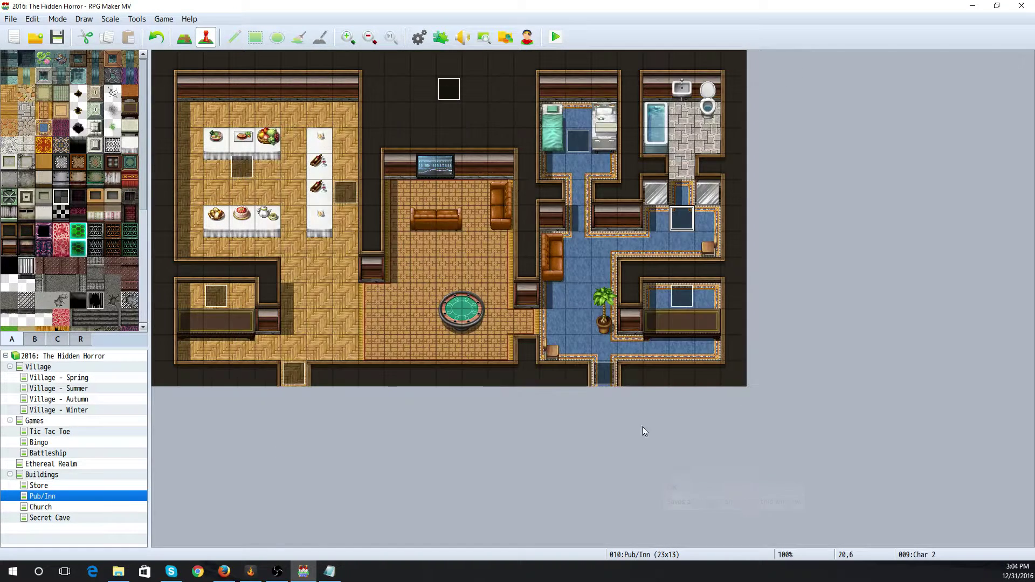
# In the Holy Spirit event, set variable 0011 Event ID to 9 below the Inn Active switch in the CharID 2 Else branch
pyautogui.doubleClick(451, 100)
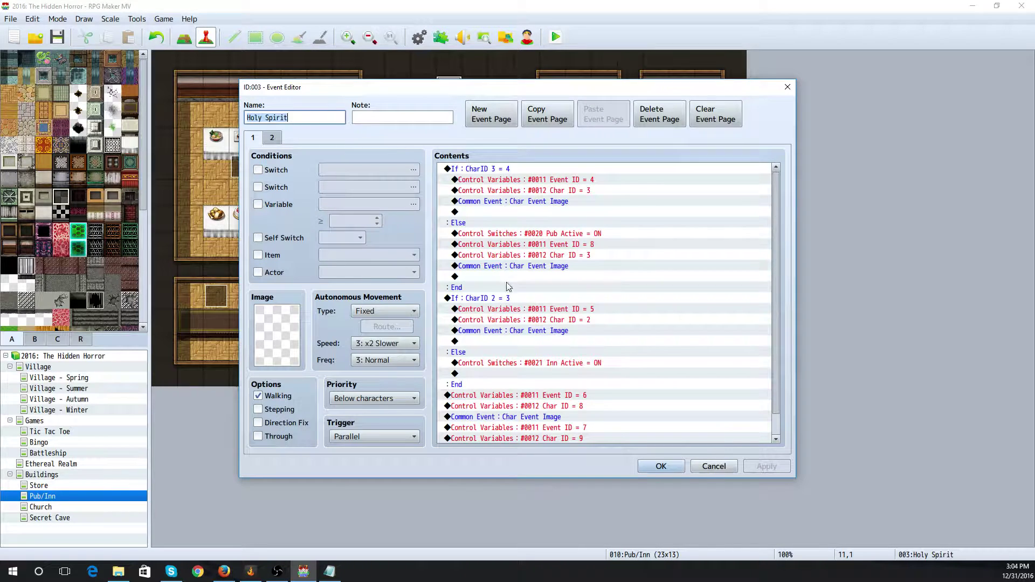
pyautogui.doubleClick(510, 374)
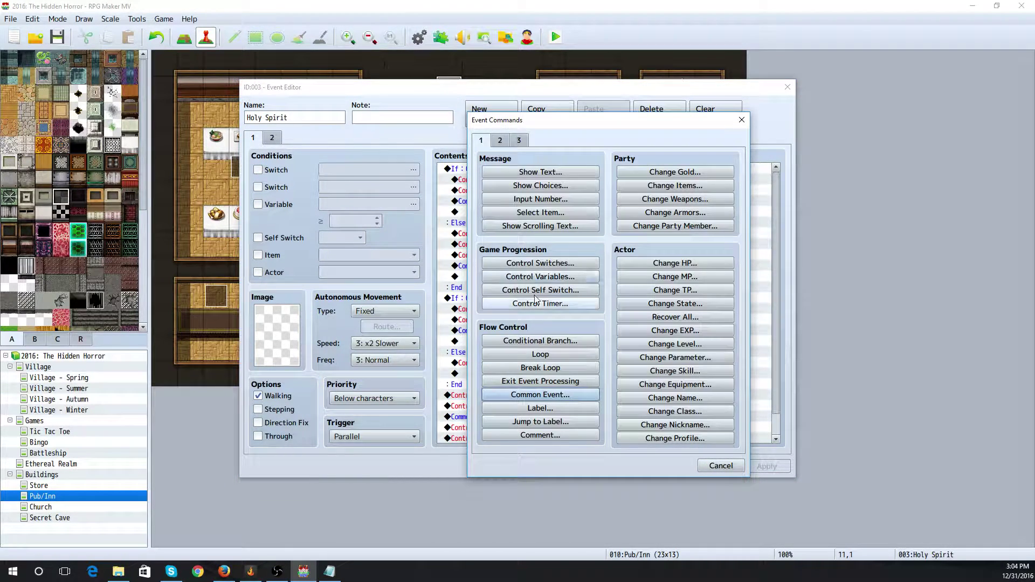
pyautogui.click(537, 277)
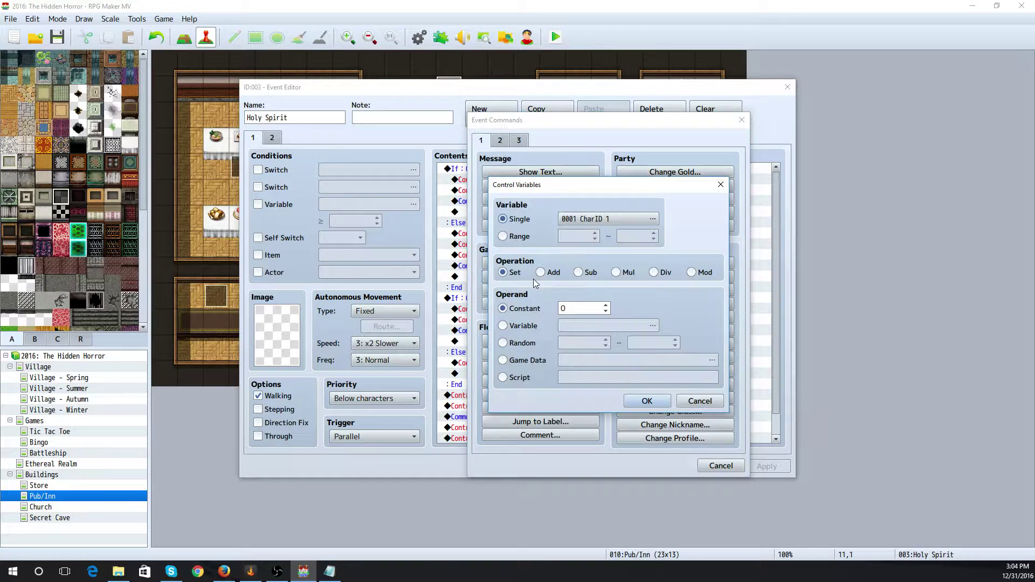
pyautogui.click(585, 222)
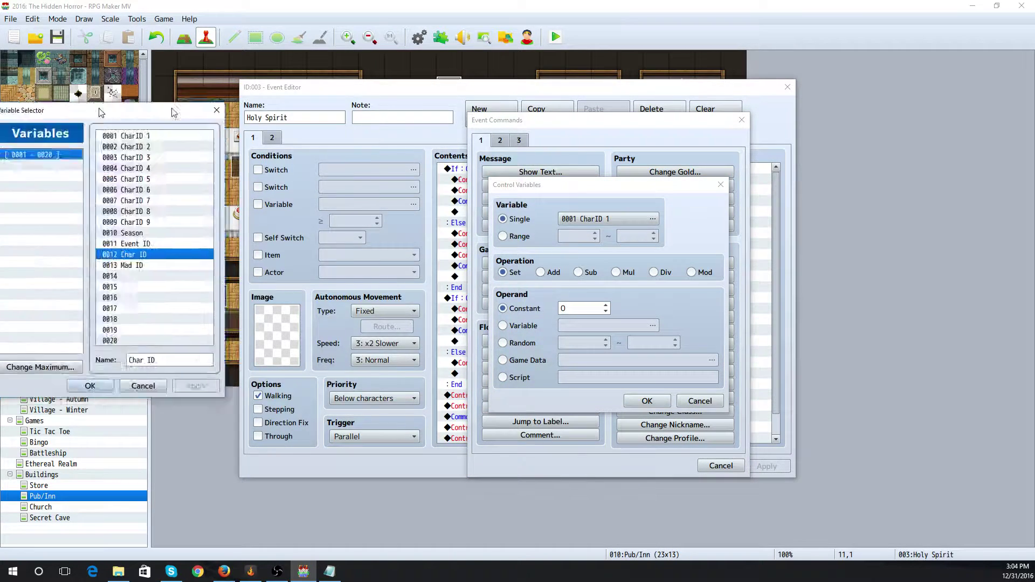
pyautogui.click(480, 243)
pyautogui.click(433, 386)
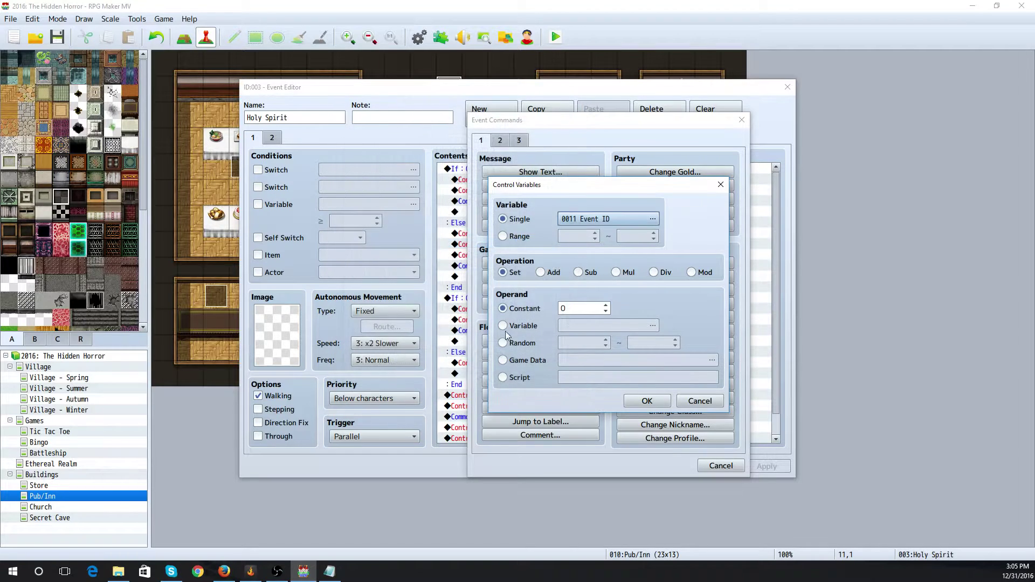
pyautogui.doubleClick(566, 308)
pyautogui.write('9')
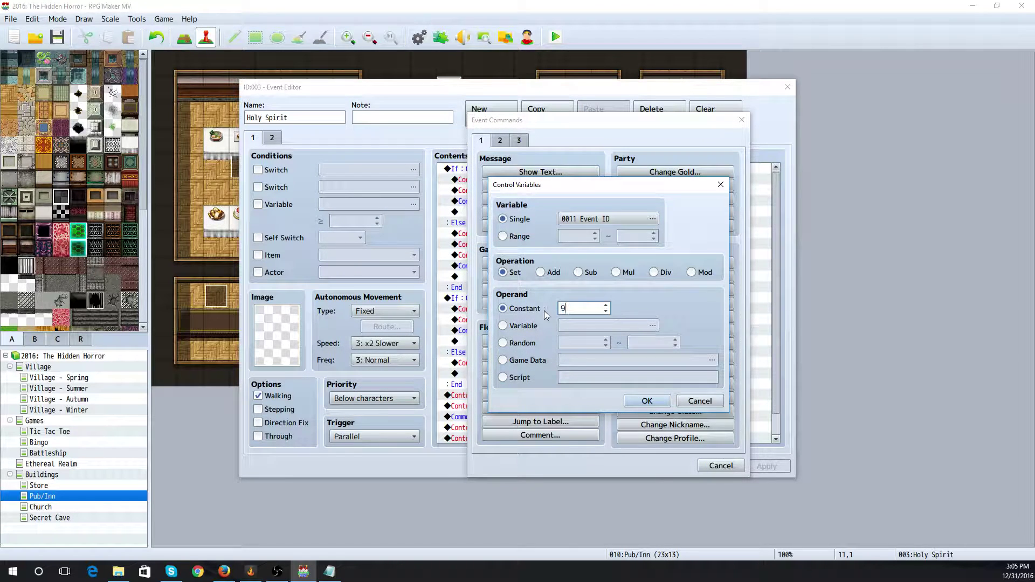
pyautogui.click(640, 402)
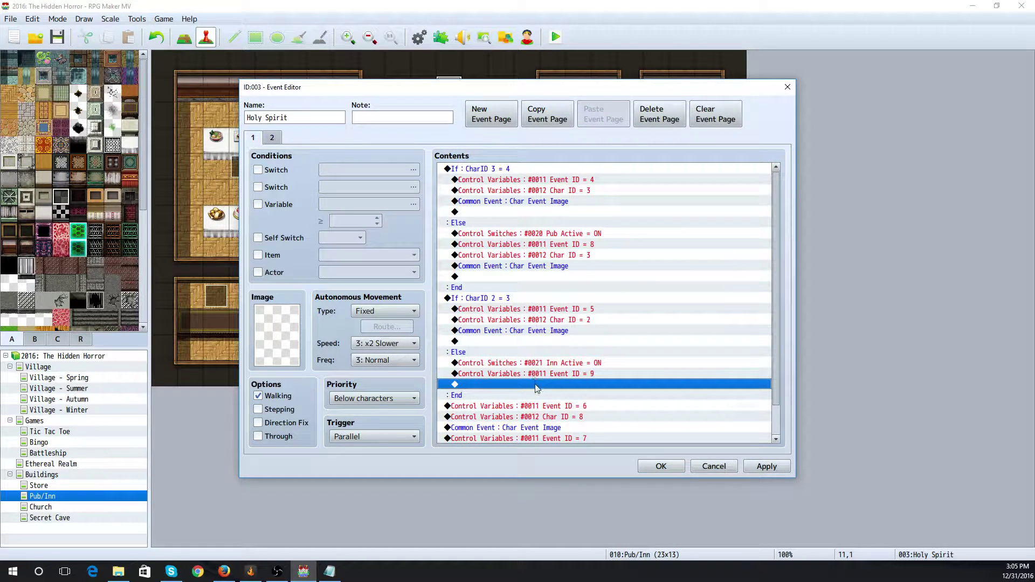
# Add a command below it in the same Else branch that sets variable 0012 Char ID to 2
pyautogui.doubleClick(564, 389)
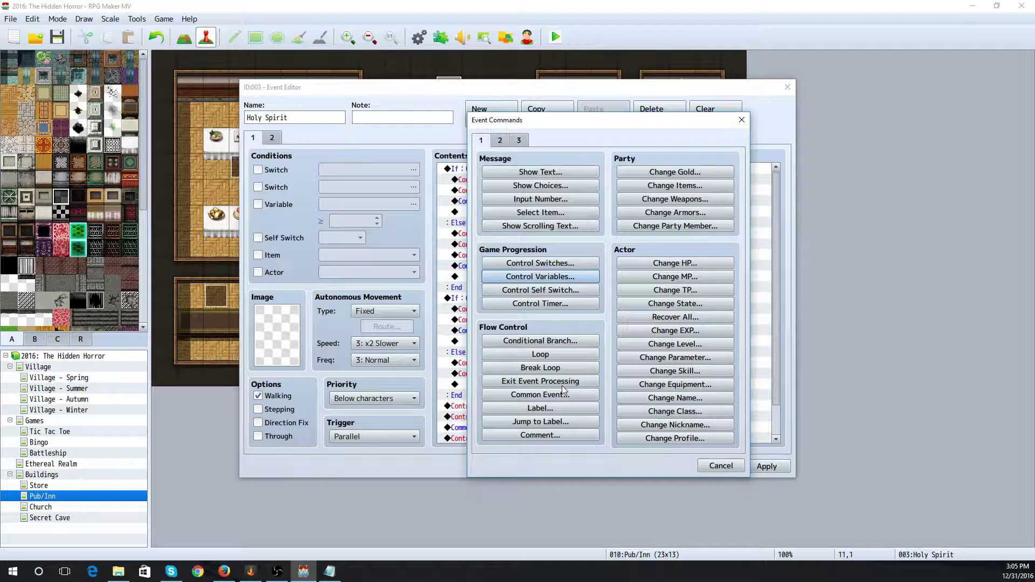
pyautogui.click(561, 276)
pyautogui.click(572, 221)
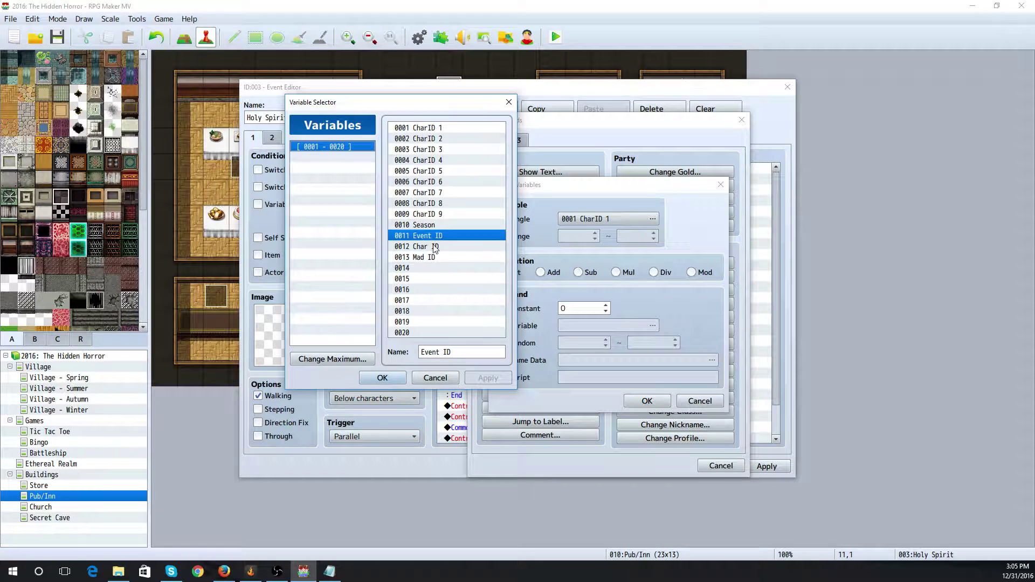
pyautogui.click(435, 248)
pyautogui.click(398, 379)
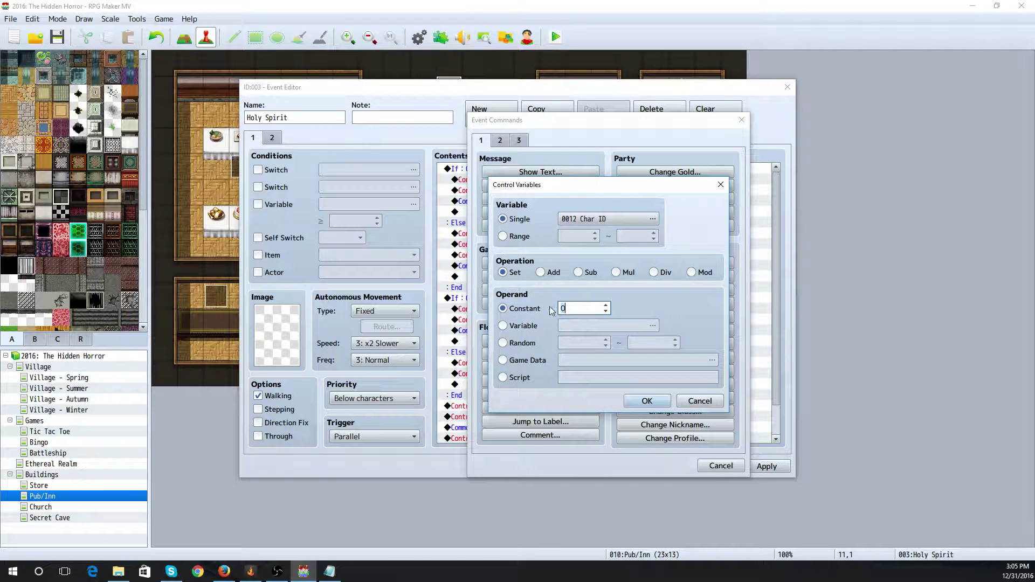
pyautogui.write('2')
pyautogui.click(647, 401)
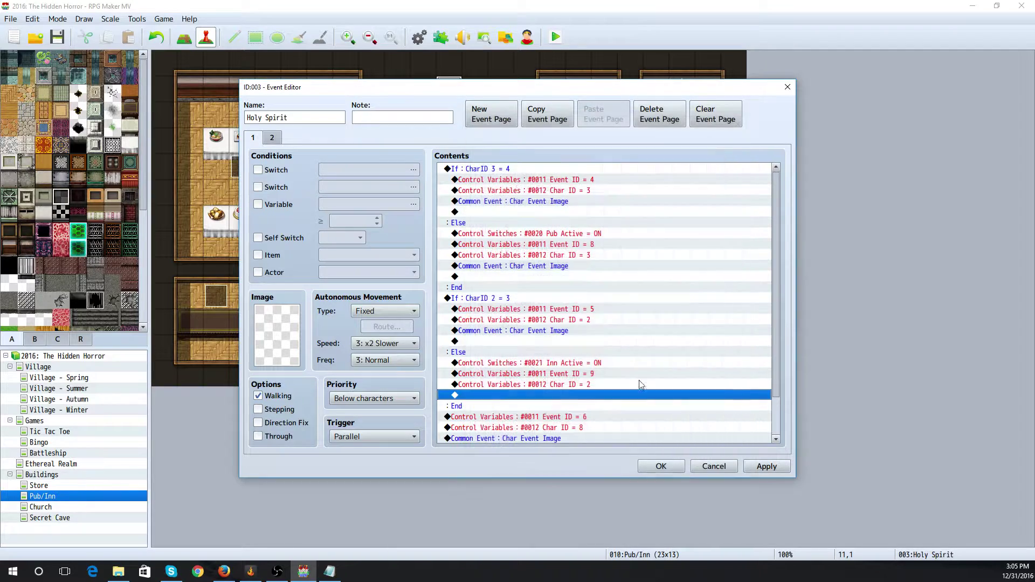
# End the Else branch with a call to the common event Char Event Image, then save the event and the project
pyautogui.doubleClick(557, 393)
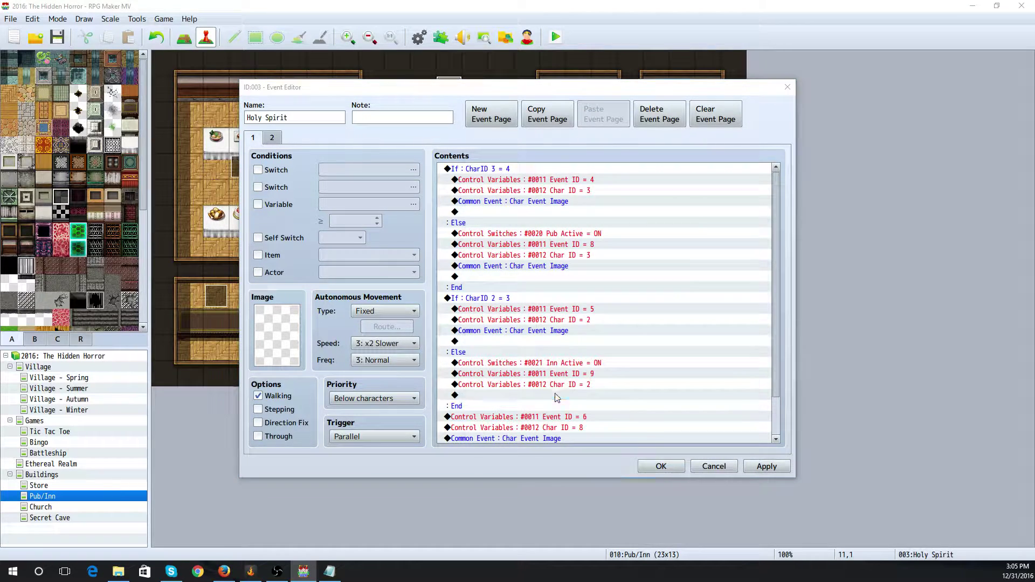
pyautogui.click(546, 394)
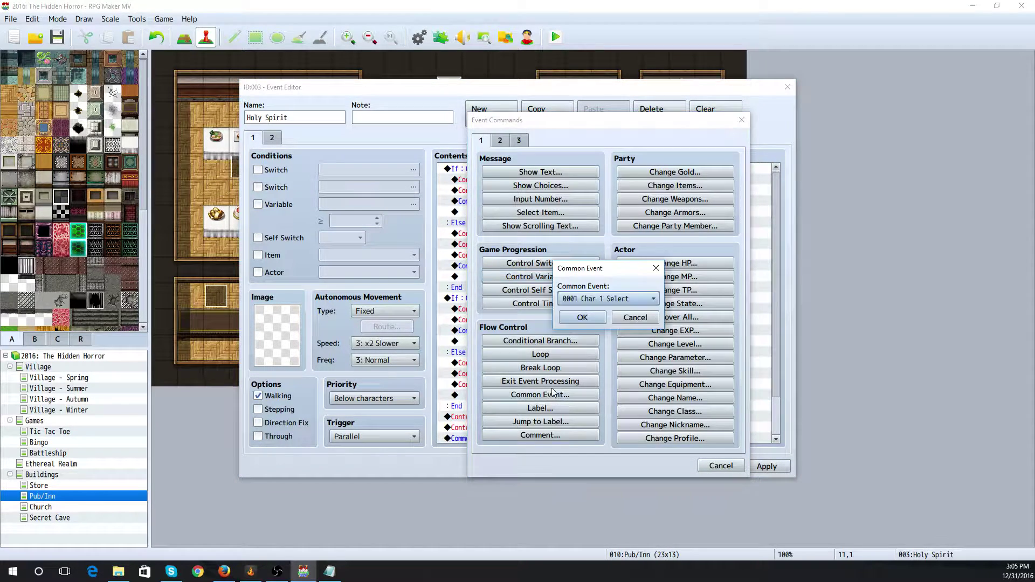
pyautogui.click(593, 298)
pyautogui.click(601, 423)
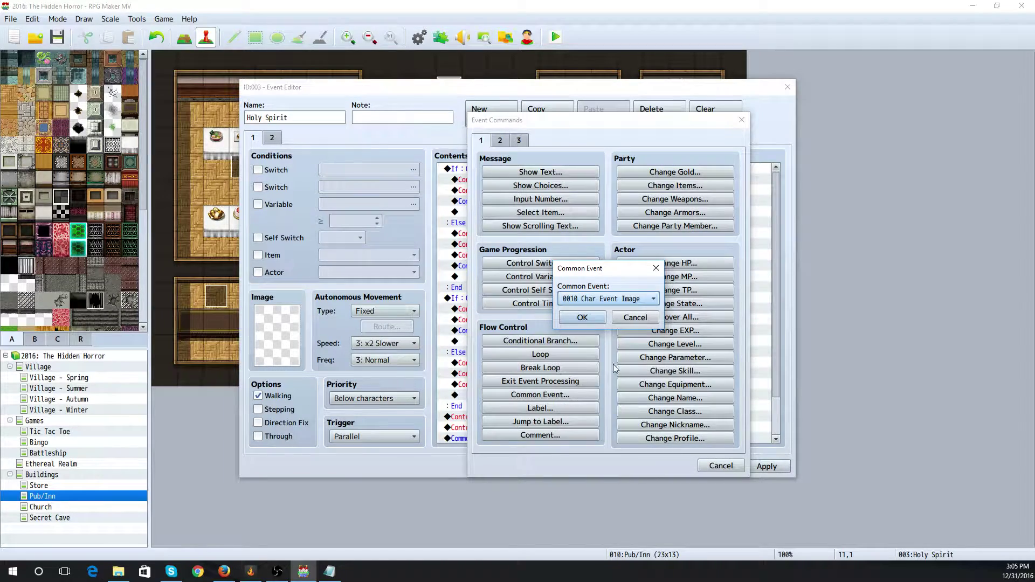
pyautogui.click(588, 317)
pyautogui.click(660, 467)
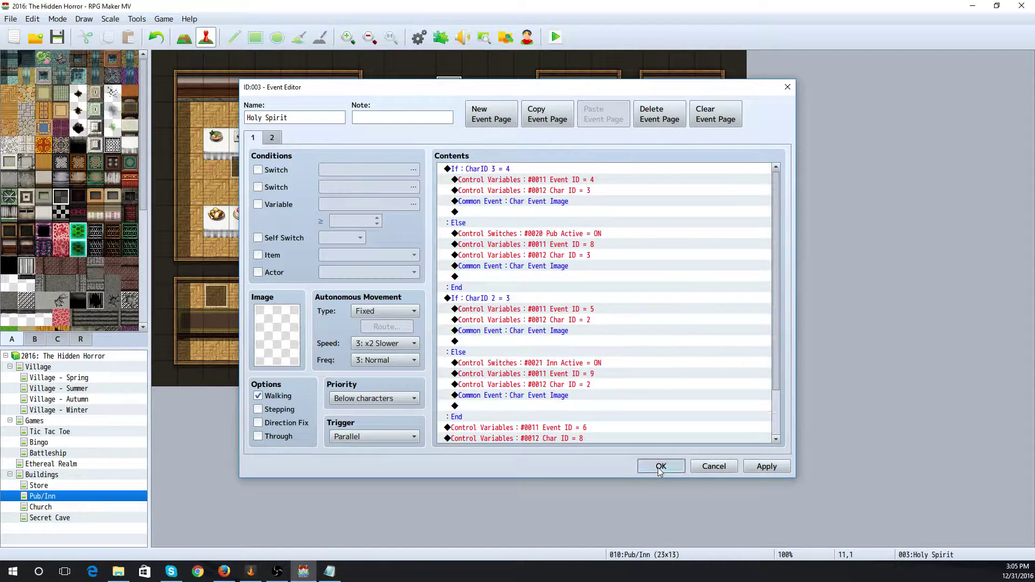
pyautogui.click(65, 45)
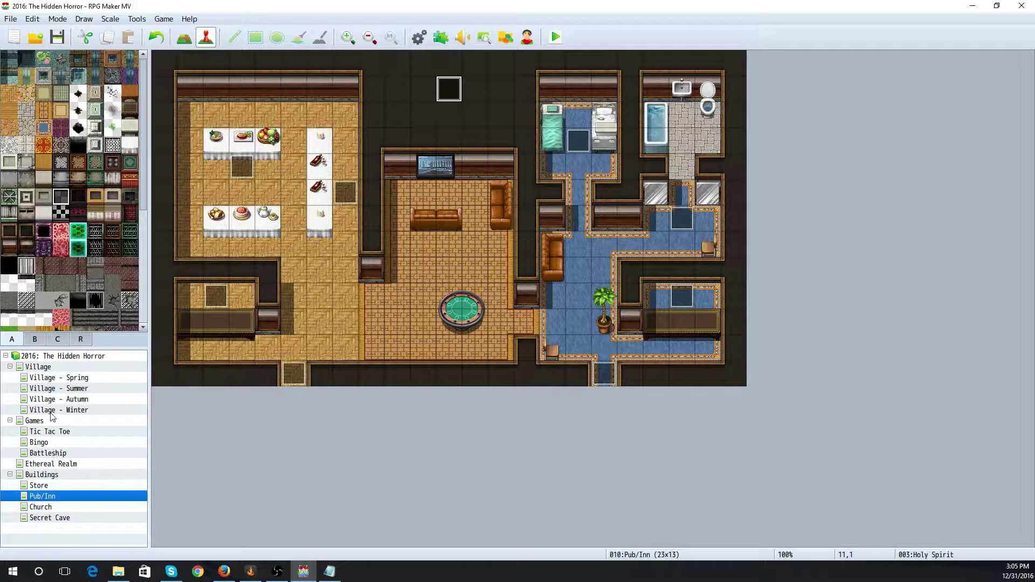
# Look through the four seasonal Village maps, then examine the commands of the Char 4 event in the Store map
pyautogui.click(93, 380)
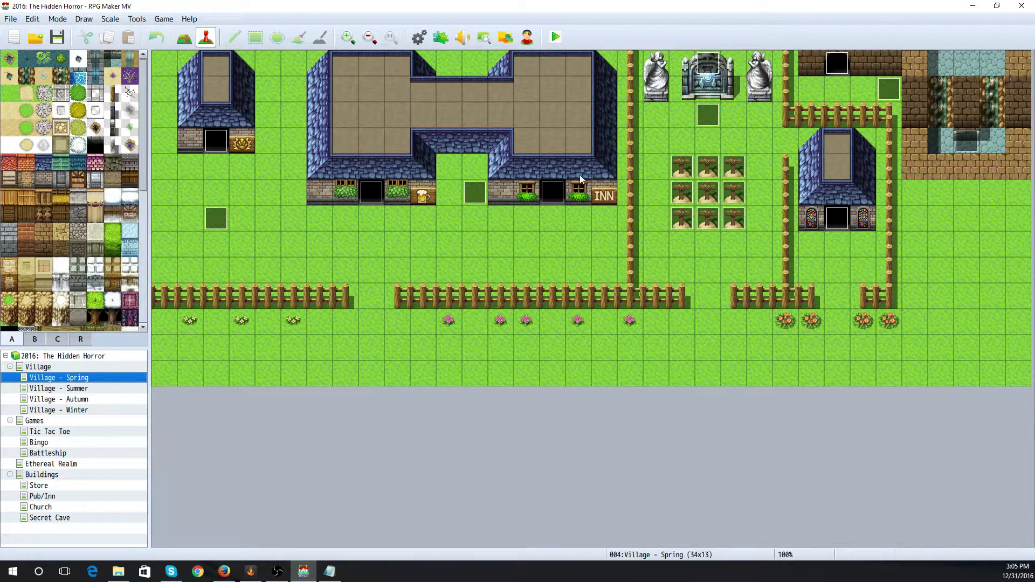
pyautogui.click(92, 390)
pyautogui.click(98, 400)
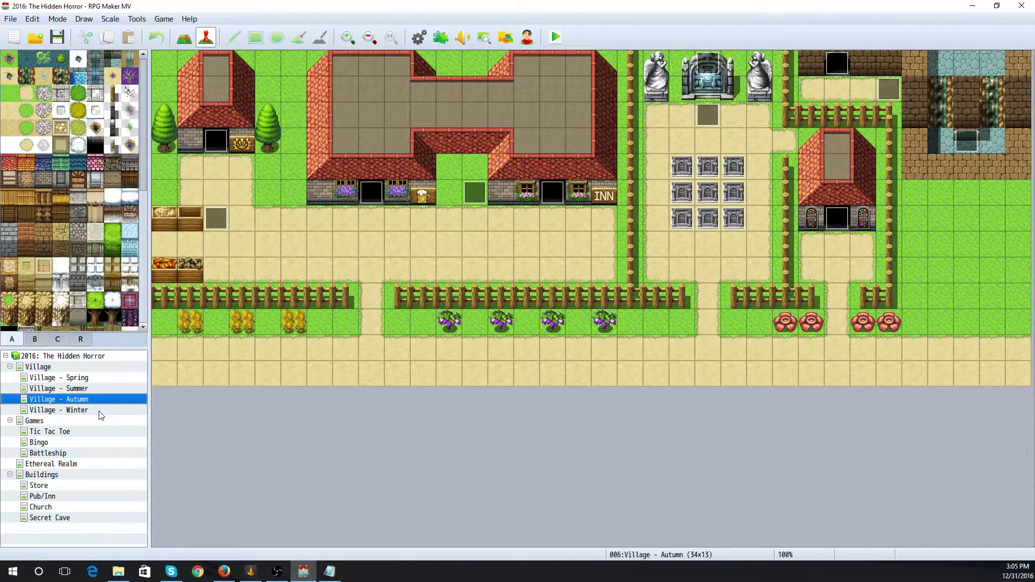
pyautogui.click(99, 411)
pyautogui.click(67, 487)
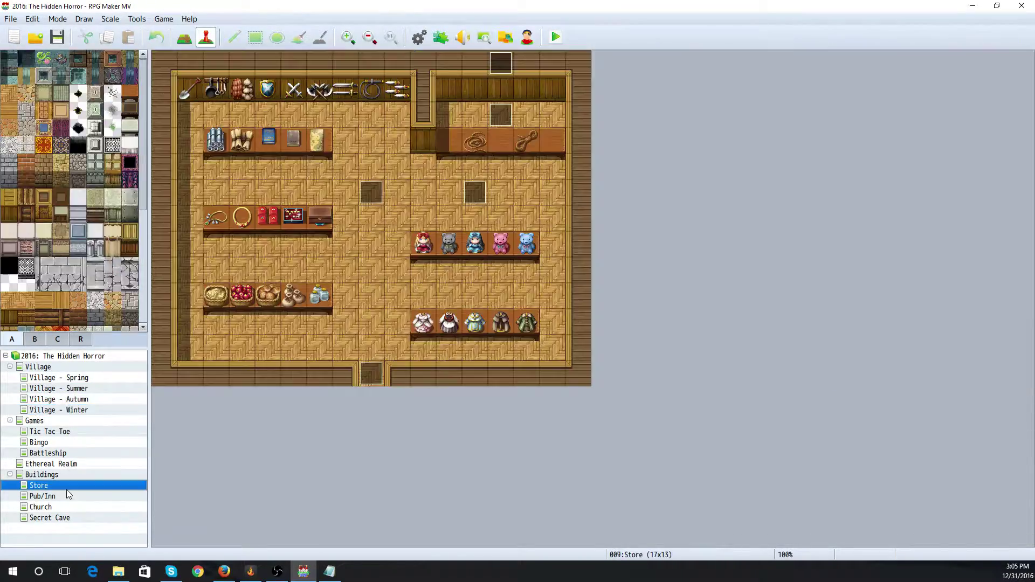
pyautogui.doubleClick(480, 191)
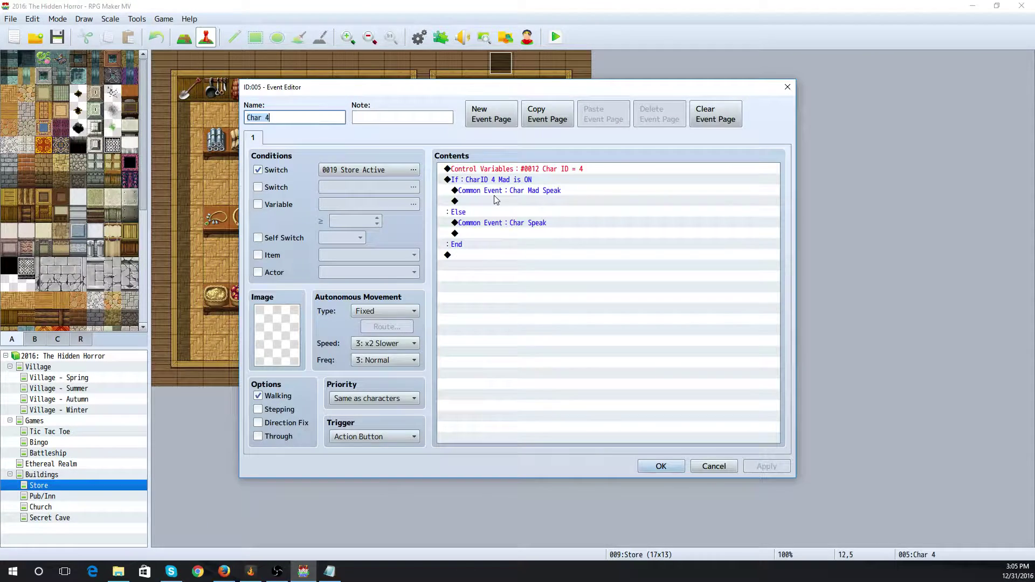
pyautogui.click(714, 467)
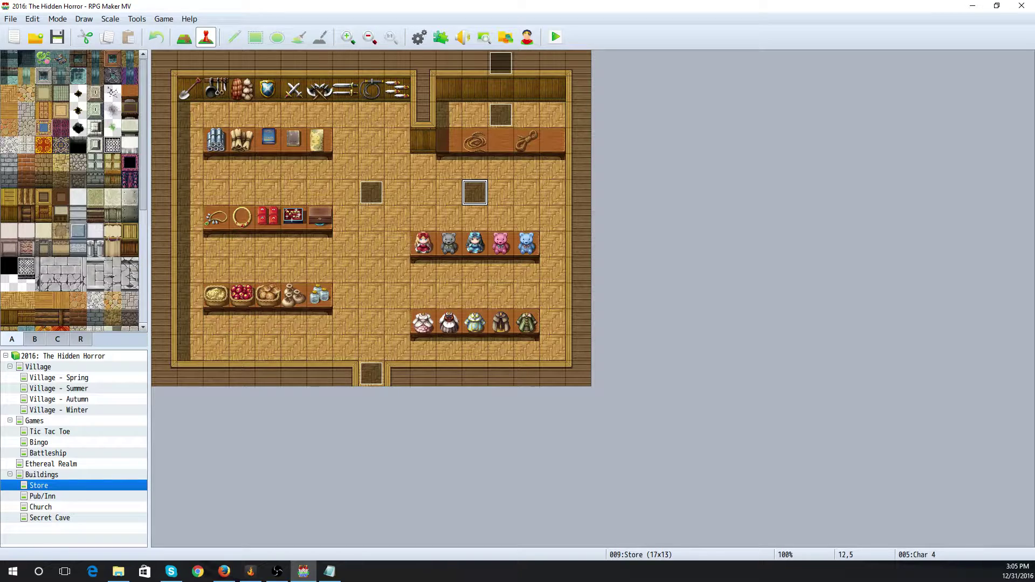
# Review the dialogue commands of the Bar Master and Char 8 events in Pub/Inn and the Priest event in Church
pyautogui.click(70, 497)
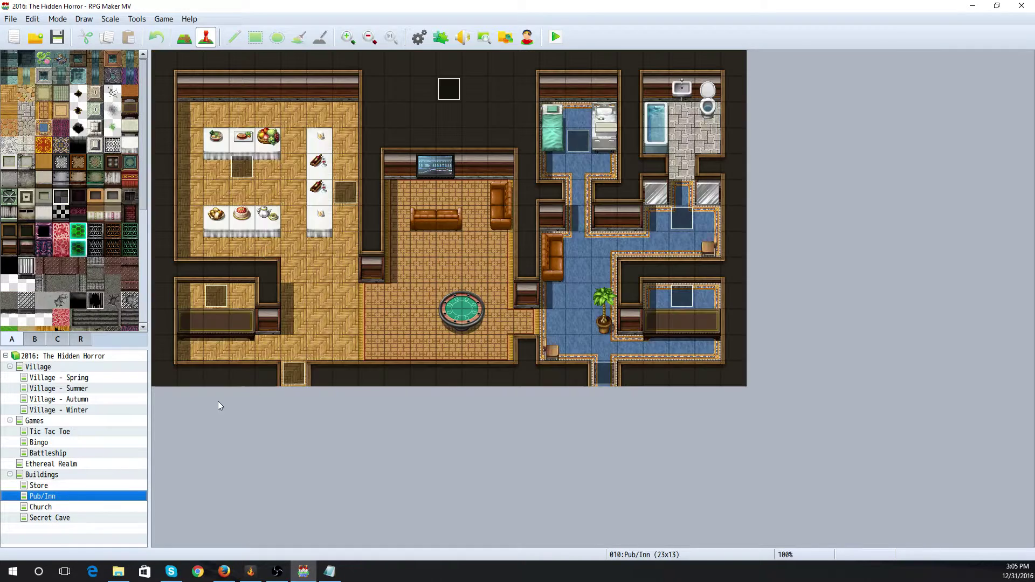
pyautogui.doubleClick(220, 295)
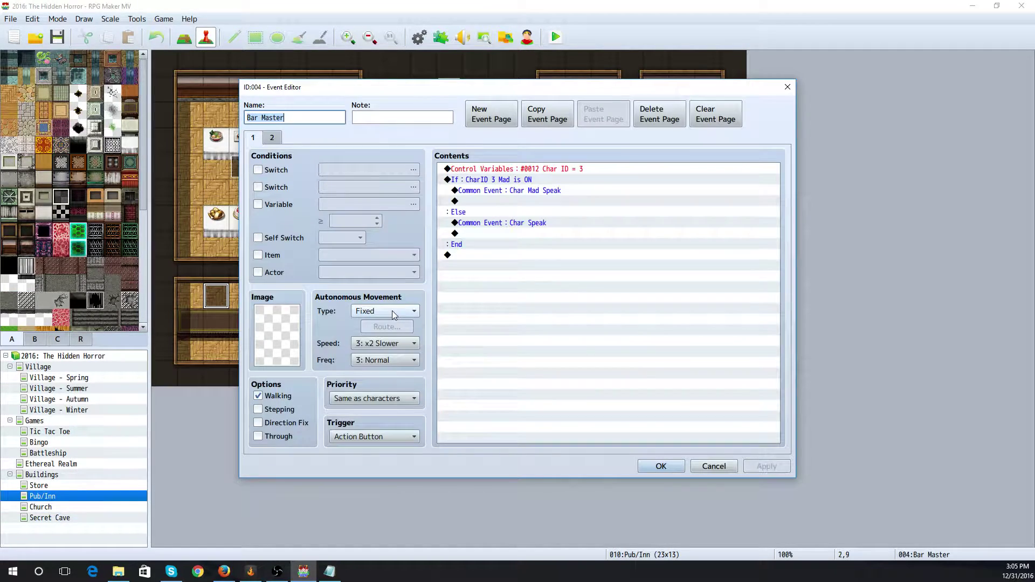
pyautogui.click(716, 467)
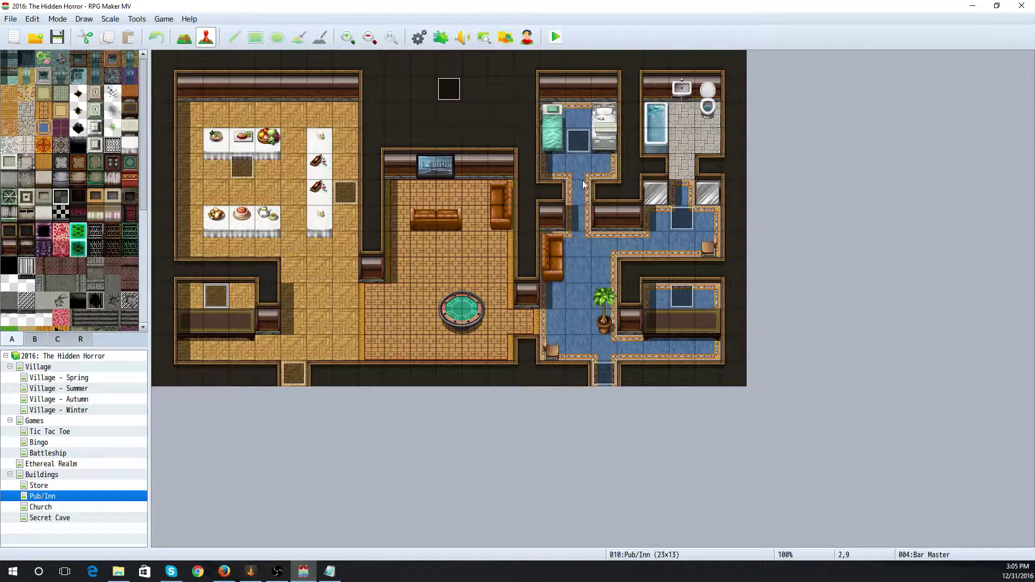
pyautogui.doubleClick(581, 149)
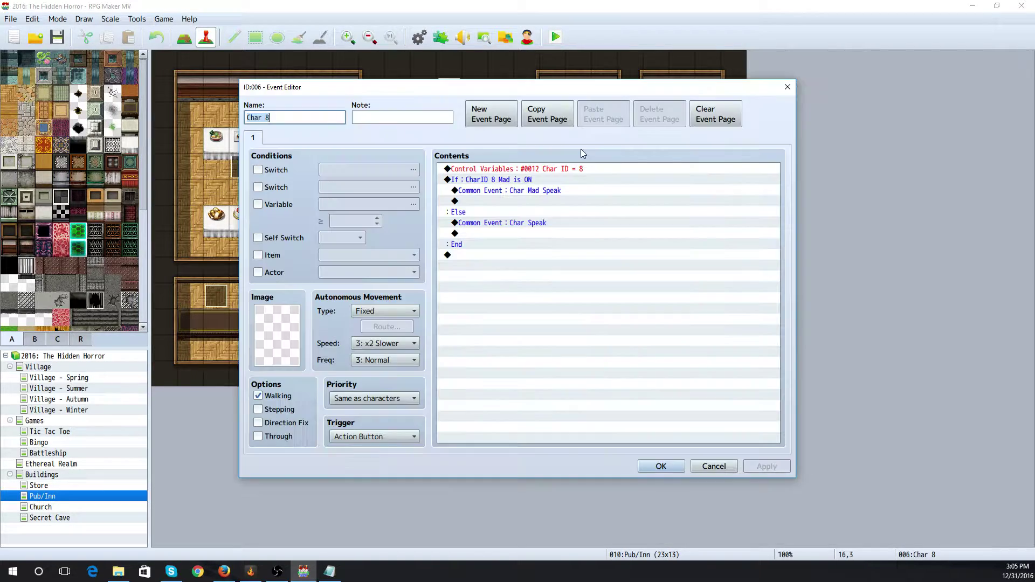
pyautogui.click(715, 466)
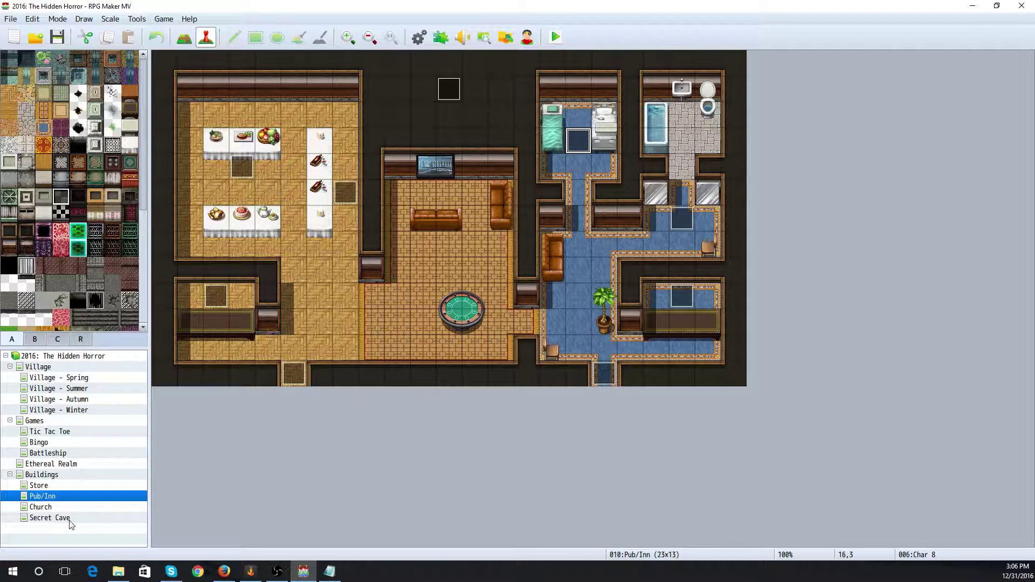
pyautogui.click(54, 507)
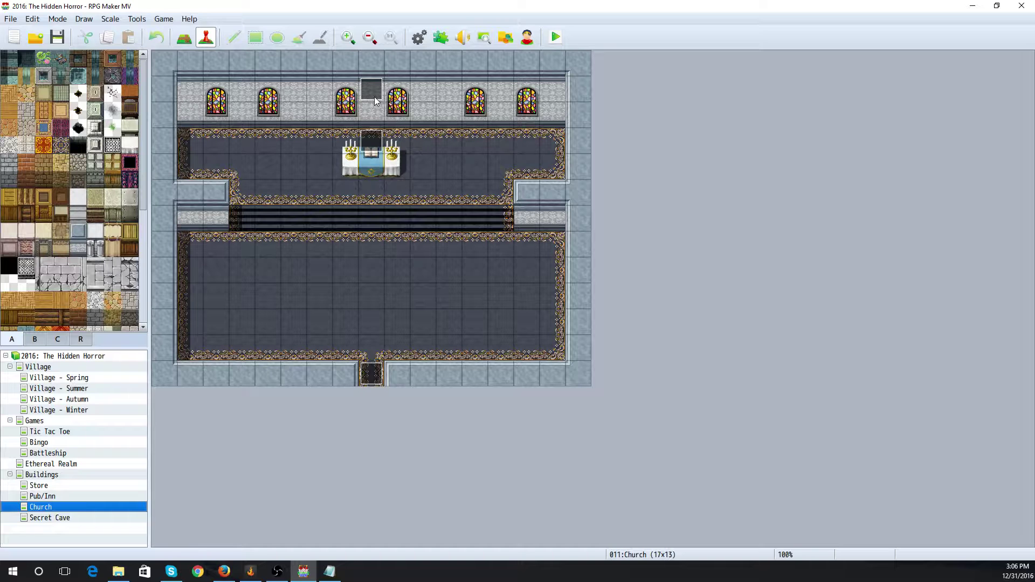
pyautogui.doubleClick(370, 142)
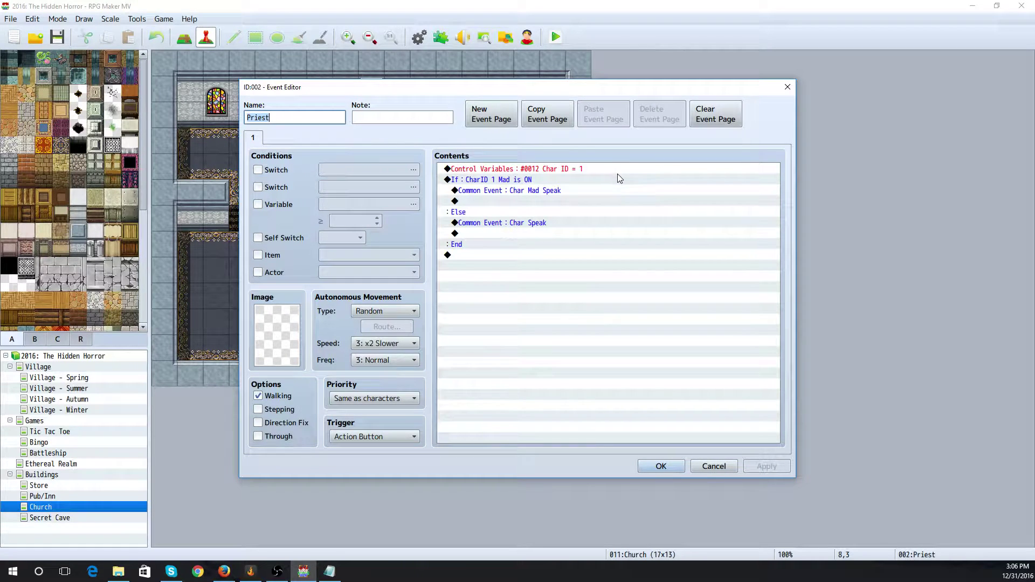
pyautogui.click(716, 466)
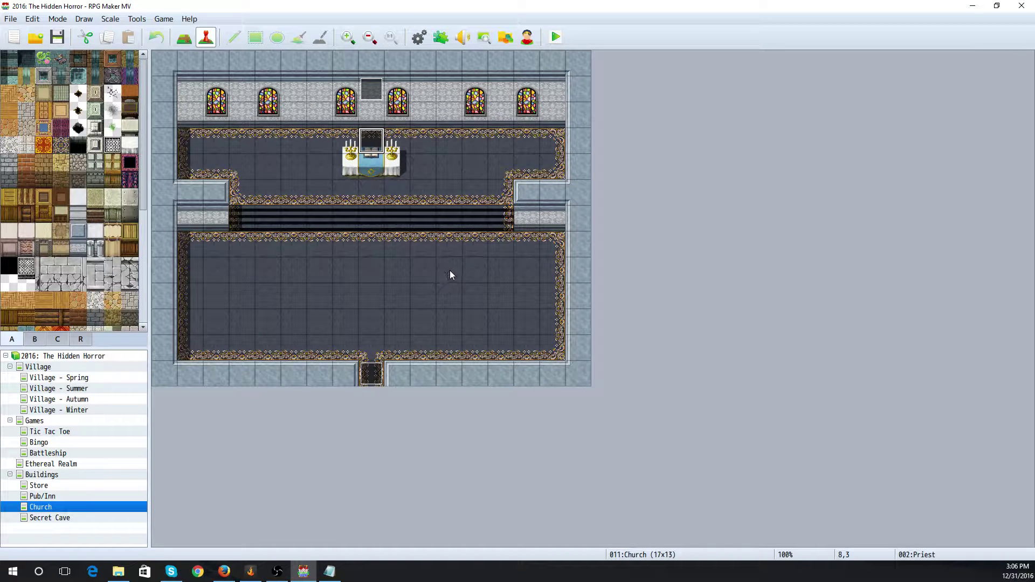
# Create an event named Char 1 at tile 11,8 on the Church map's lower floor, with priority Same as characters
pyautogui.doubleClick(450, 270)
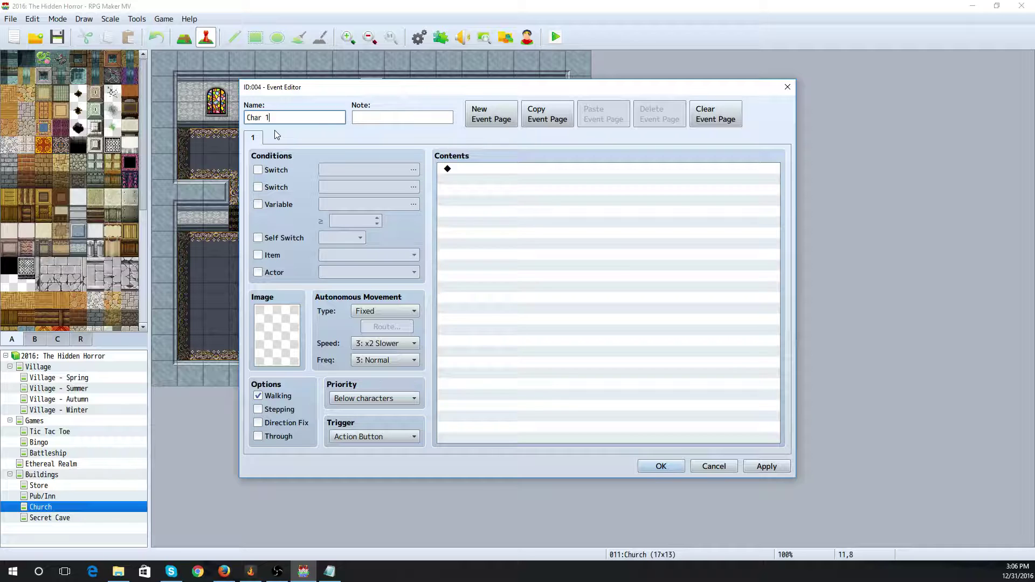
pyautogui.click(384, 398)
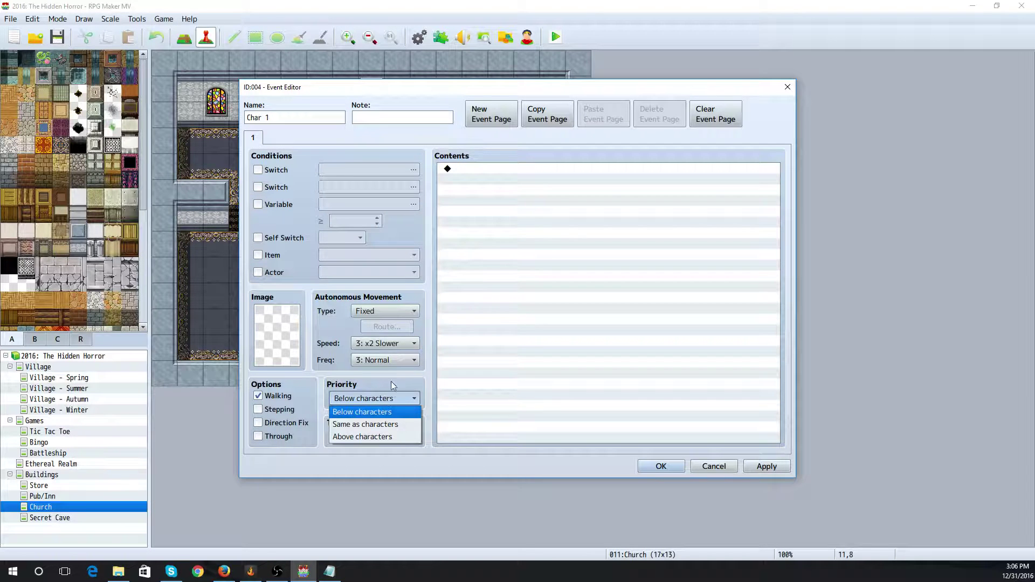
pyautogui.click(402, 425)
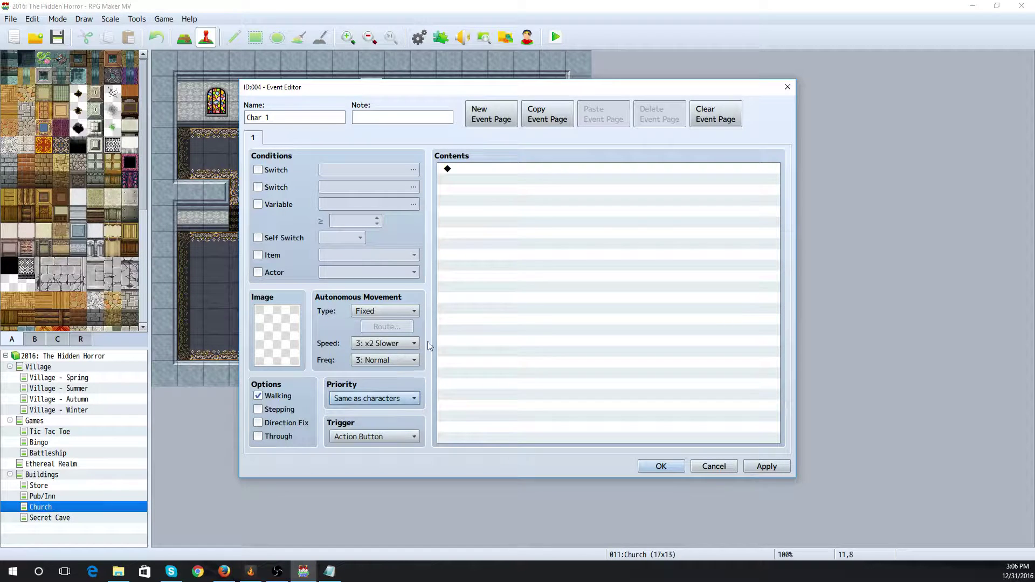
# Add a command to the Char 1 event that sets variable 0012 Char ID to 1
pyautogui.click(473, 173)
pyautogui.doubleClick(483, 173)
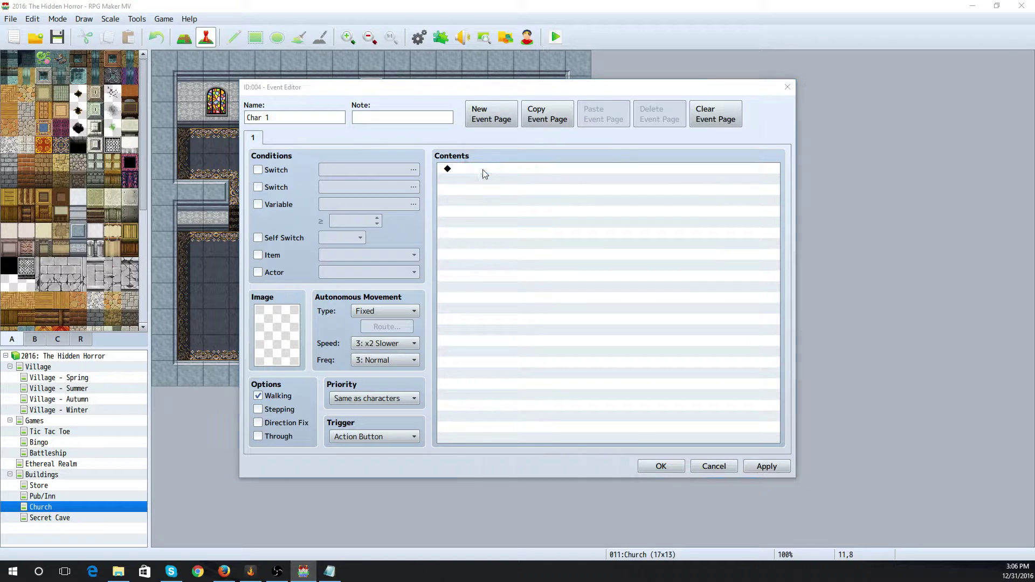
pyautogui.click(523, 277)
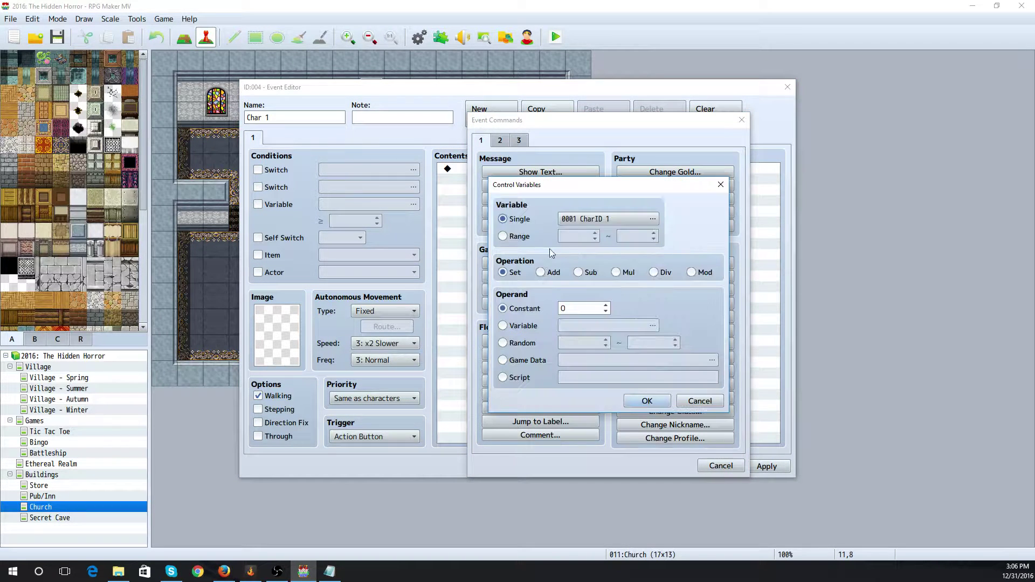
pyautogui.click(600, 221)
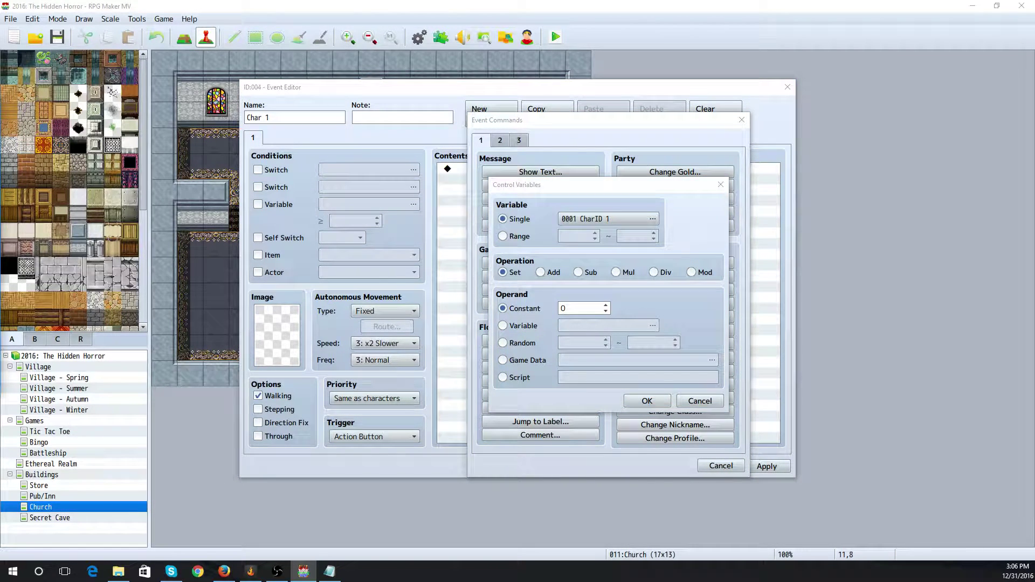
pyautogui.click(377, 380)
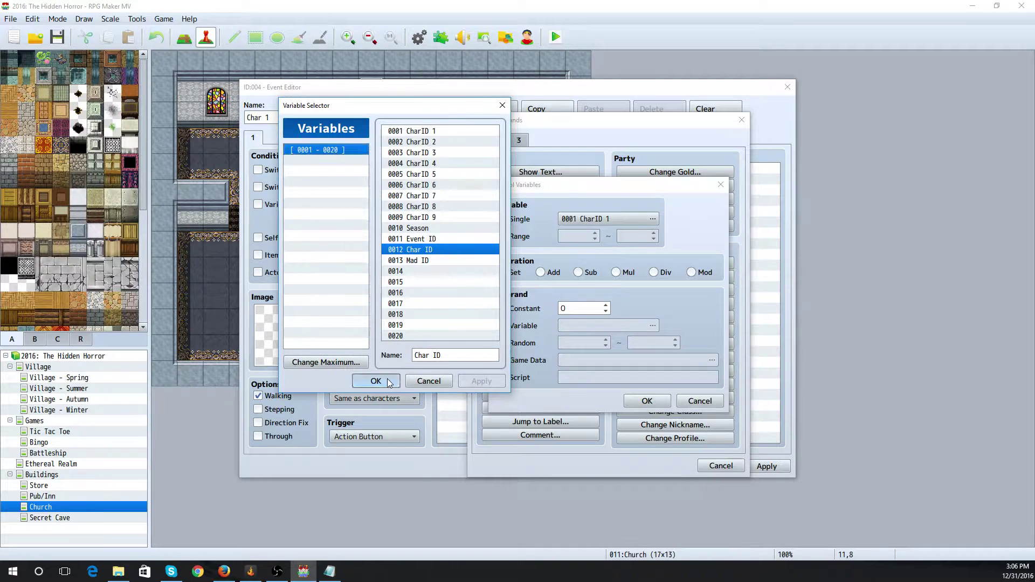
pyautogui.moveTo(570, 308); pyautogui.dragTo(530, 306)
pyautogui.write('1')
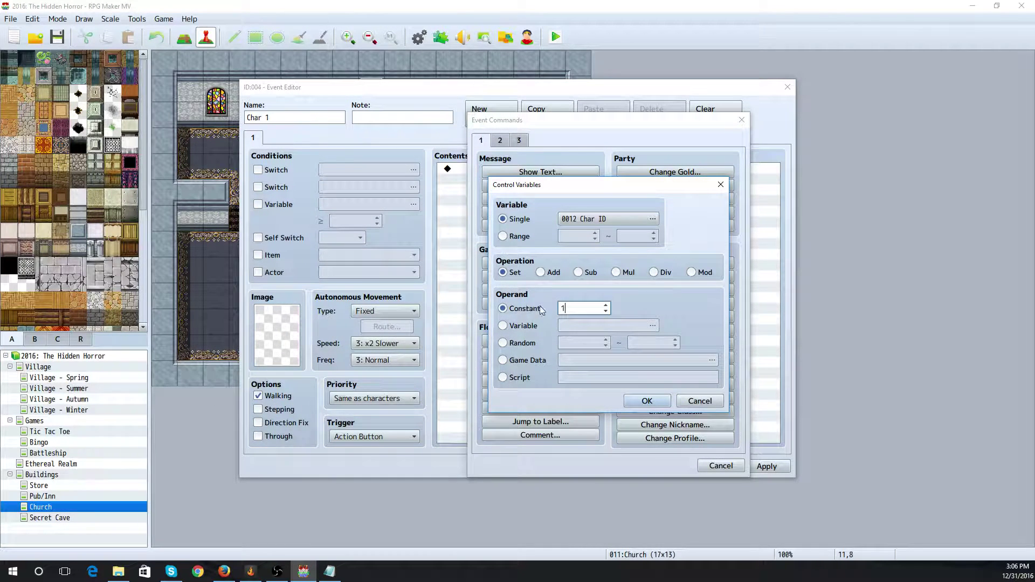
pyautogui.click(646, 400)
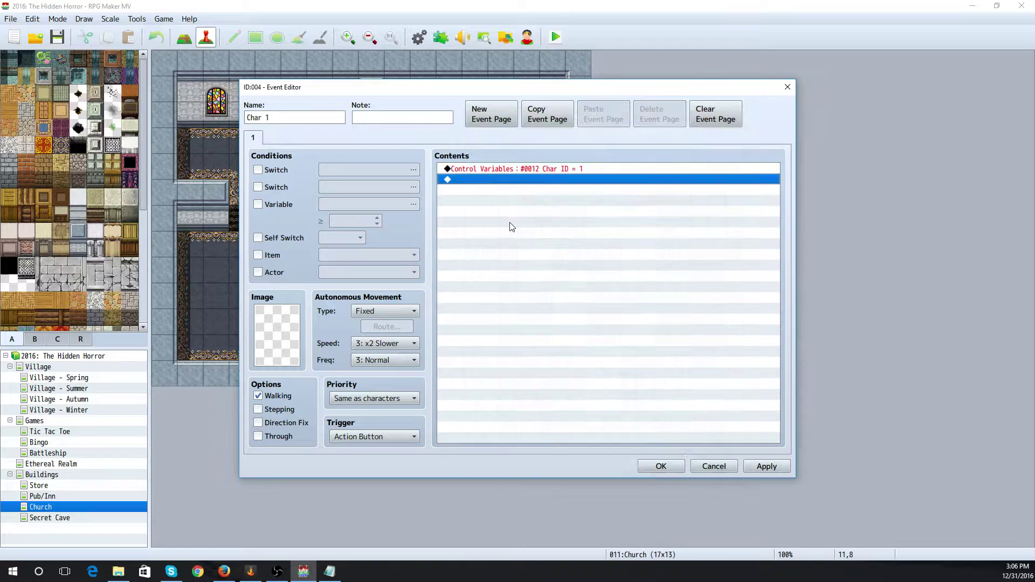
# Add a conditional branch for switch 0010 CharID 1 Mad being ON, with an Else branch
pyautogui.doubleClick(484, 185)
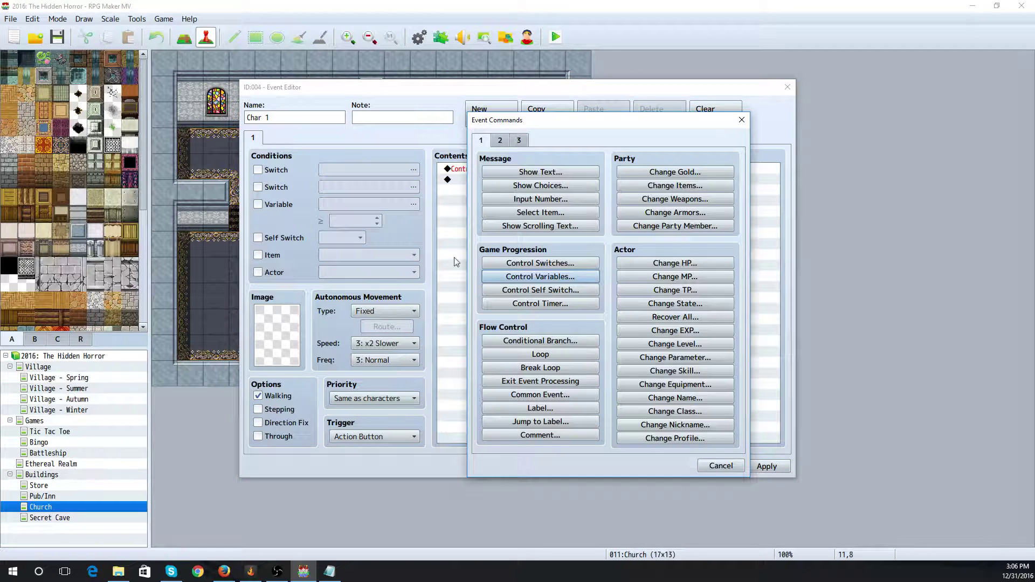
pyautogui.click(550, 340)
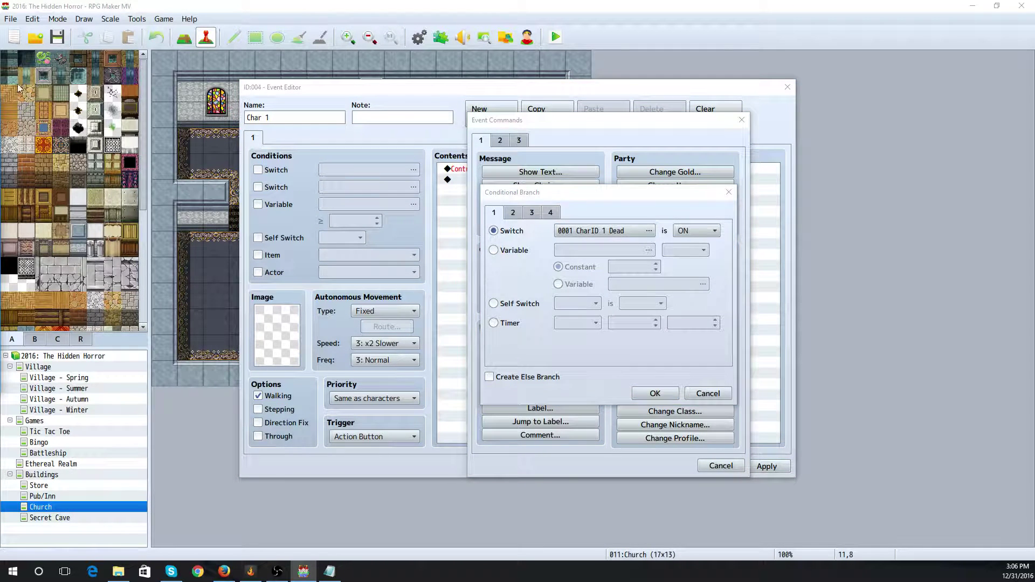
pyautogui.click(649, 230)
pyautogui.click(421, 260)
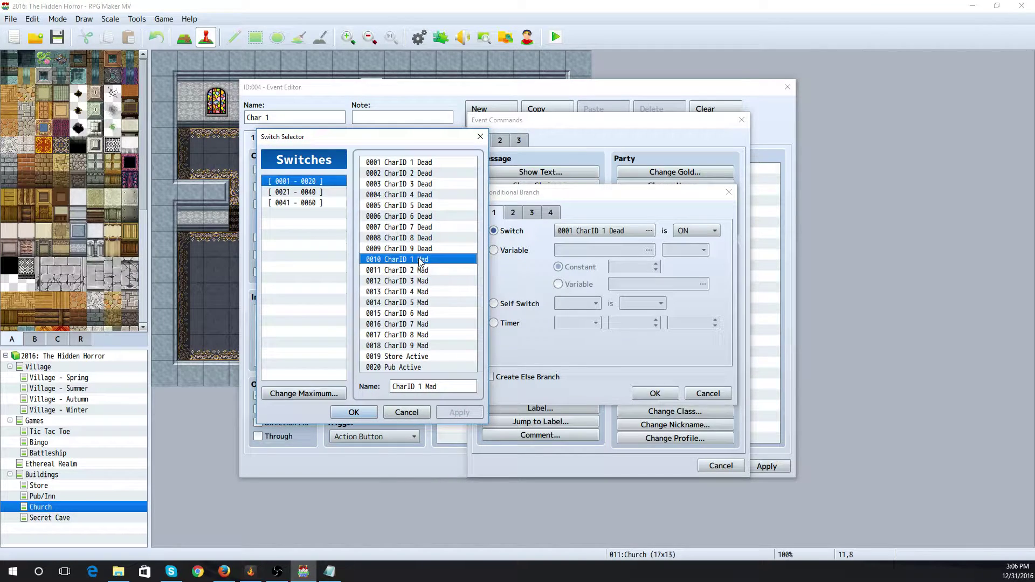
pyautogui.click(354, 413)
pyautogui.click(516, 377)
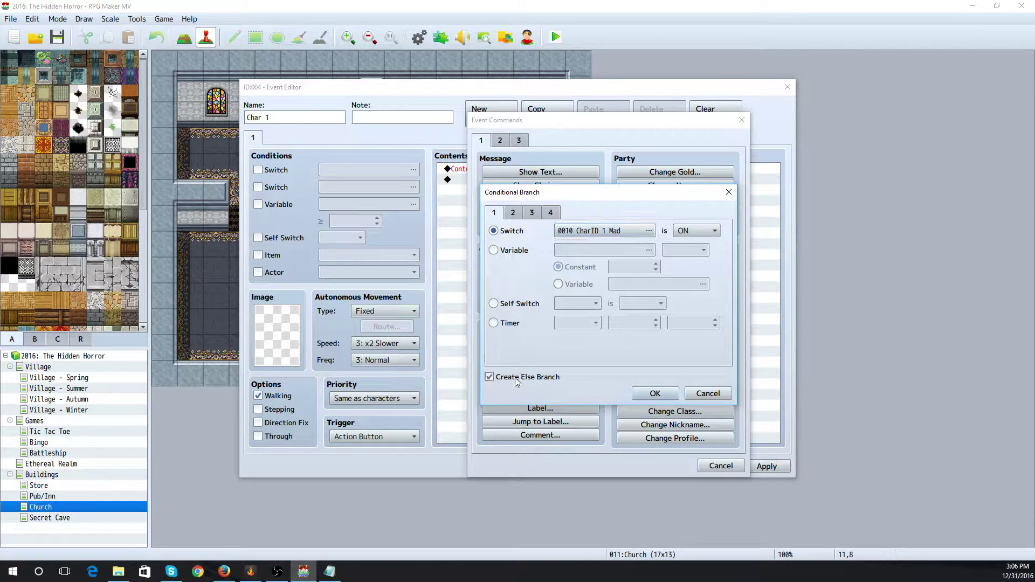
pyautogui.click(655, 394)
# Call the common event 0012 Char Mad Speak inside the If branch
pyautogui.doubleClick(487, 190)
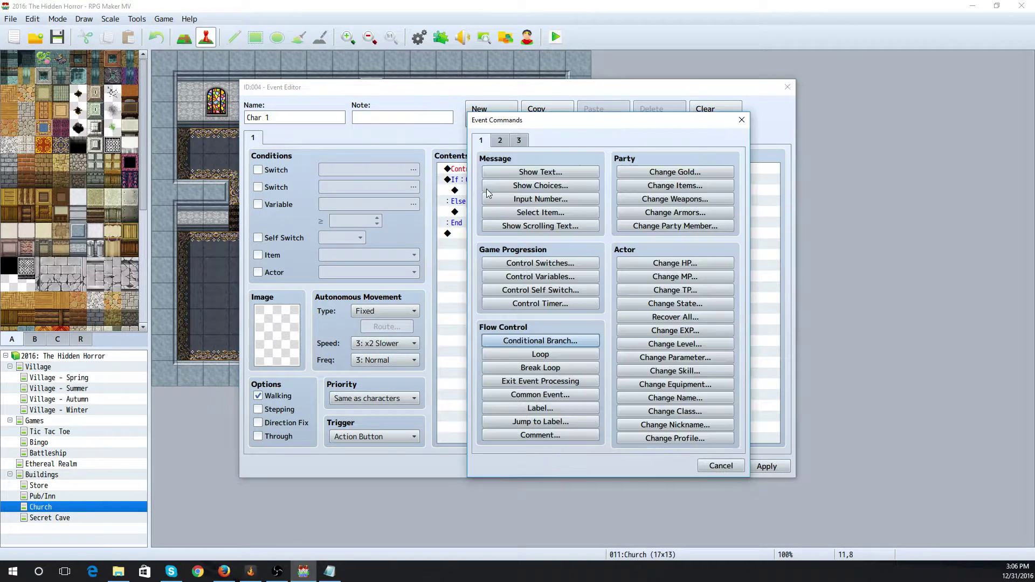
pyautogui.click(557, 397)
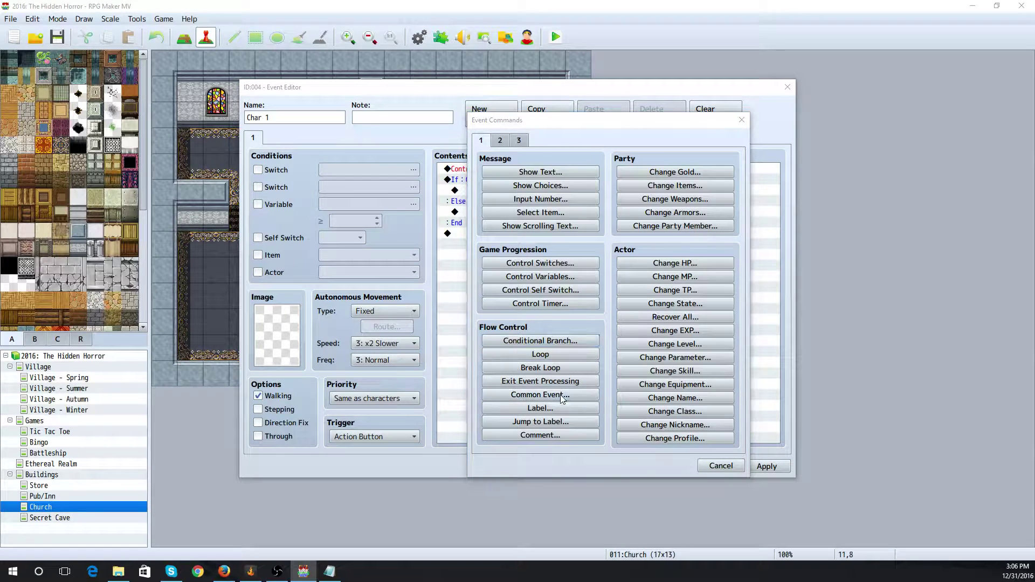
pyautogui.click(612, 300)
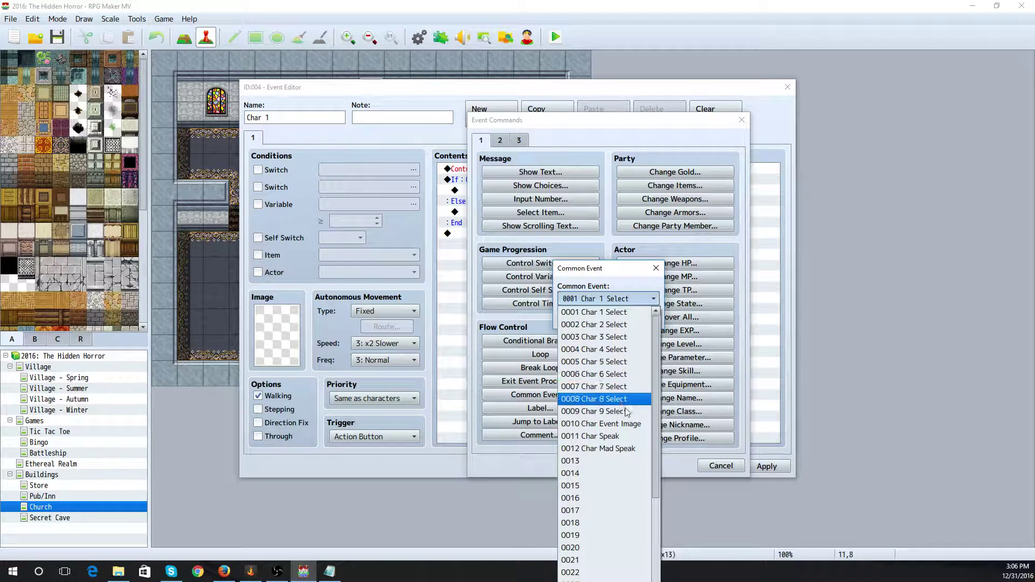
pyautogui.click(628, 450)
pyautogui.click(580, 321)
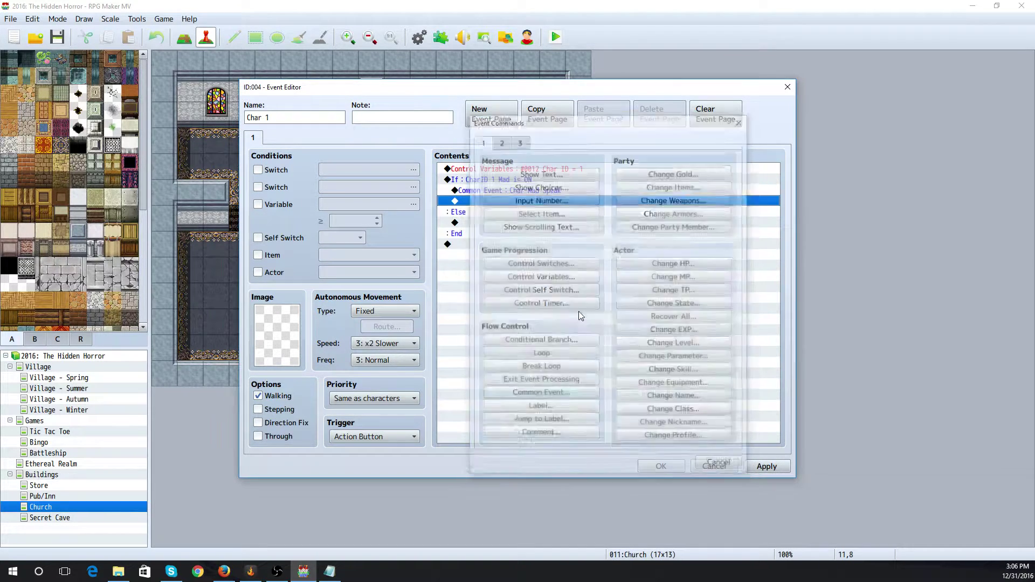
# Call the common event 0011 Char Speak inside the Else branch, then save the Char 1 event
pyautogui.click(485, 224)
pyautogui.doubleClick(487, 224)
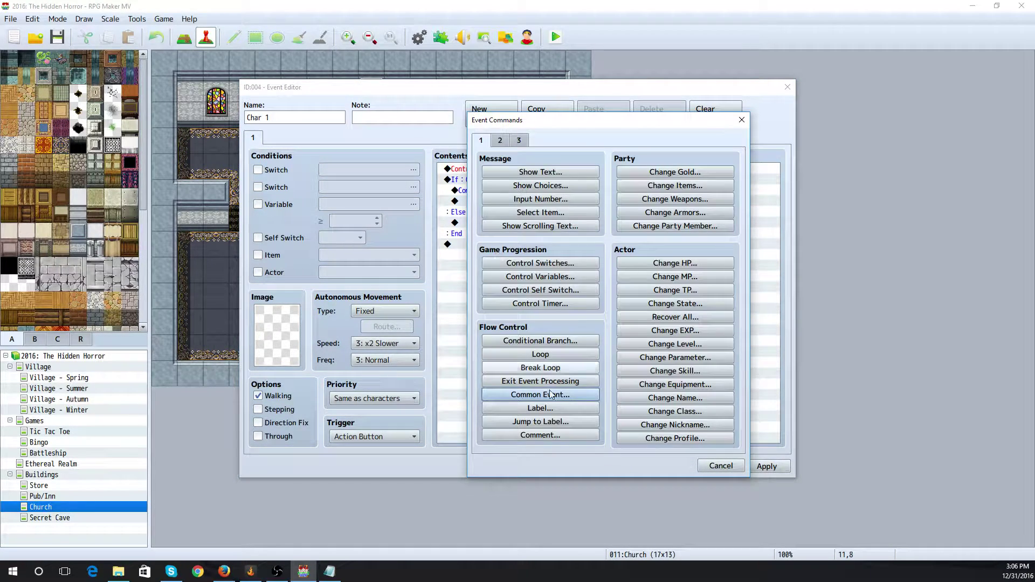
pyautogui.click(566, 395)
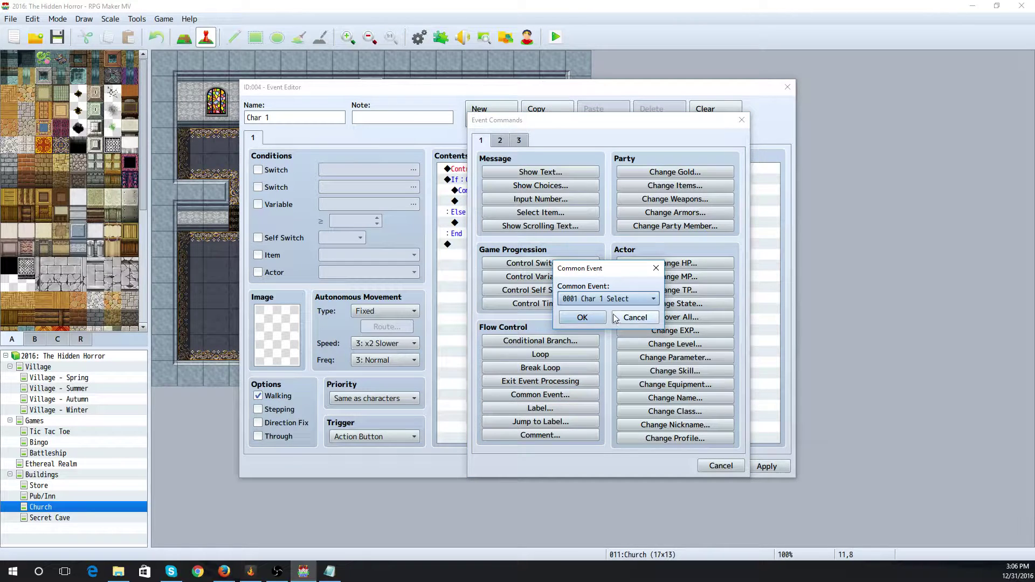
pyautogui.click(620, 299)
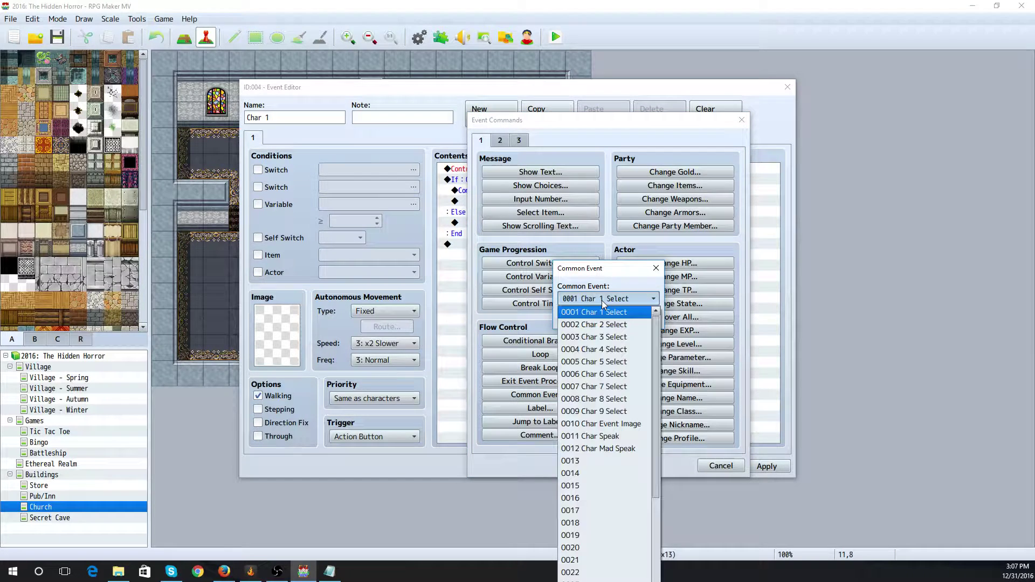
pyautogui.click(625, 436)
pyautogui.click(579, 316)
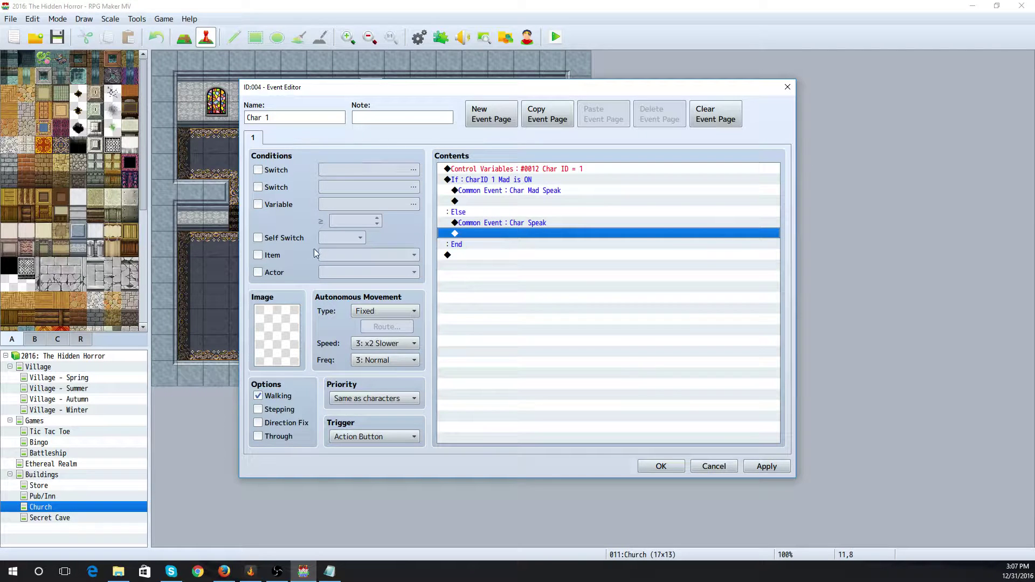
pyautogui.click(666, 466)
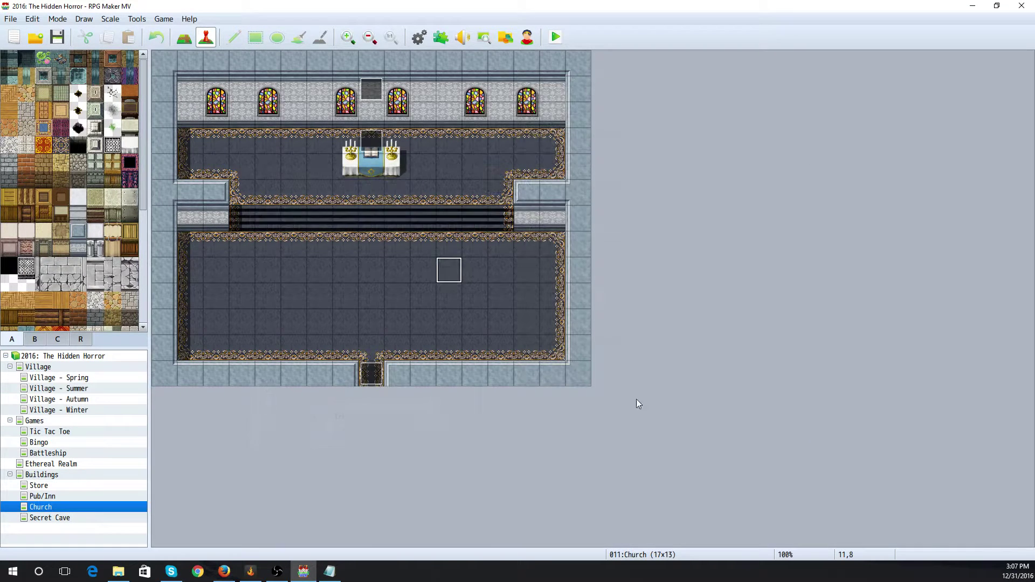
# Add an Else branch to the CharID 1 = 2 condition in the Church's Holy Spirit event and save the event
pyautogui.doubleClick(376, 89)
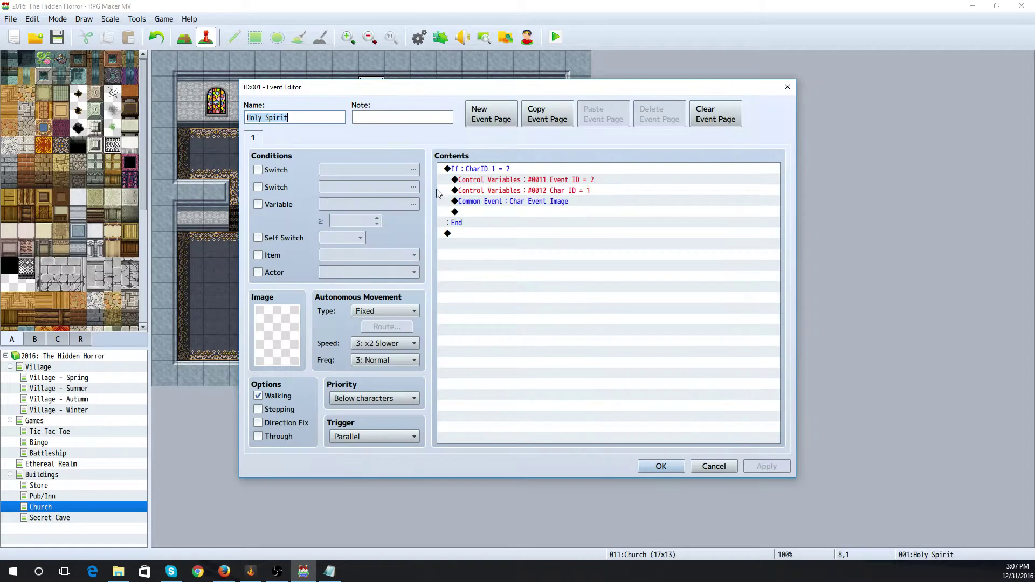
pyautogui.click(469, 171)
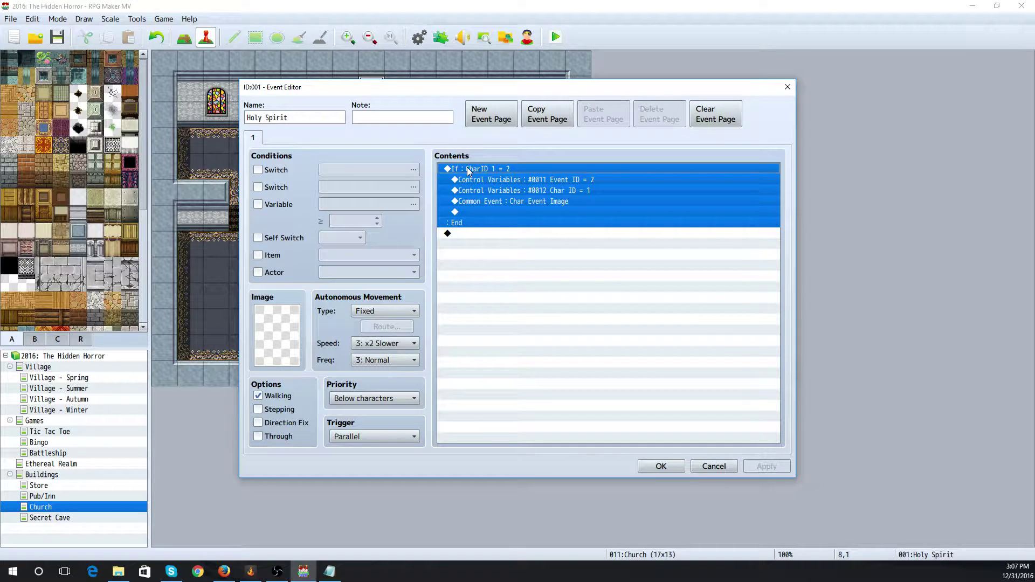
pyautogui.doubleClick(468, 172)
pyautogui.click(527, 379)
pyautogui.click(655, 393)
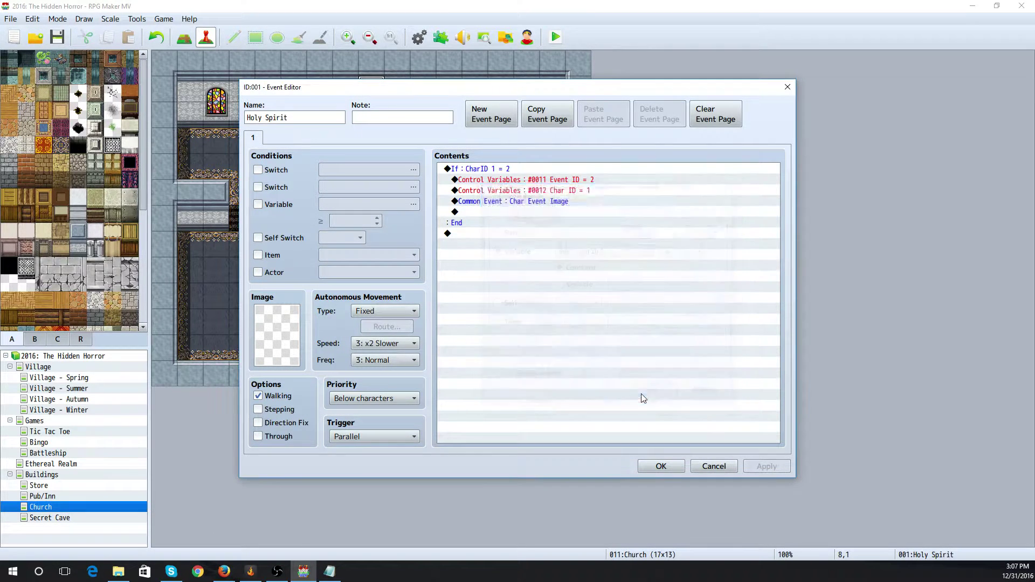
pyautogui.click(484, 235)
pyautogui.doubleClick(493, 234)
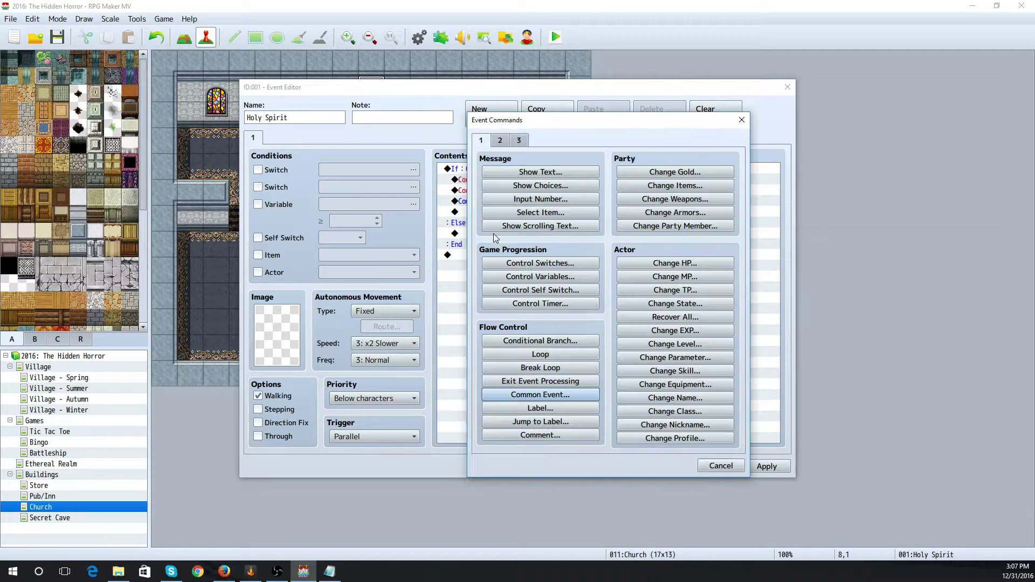
pyautogui.click(721, 466)
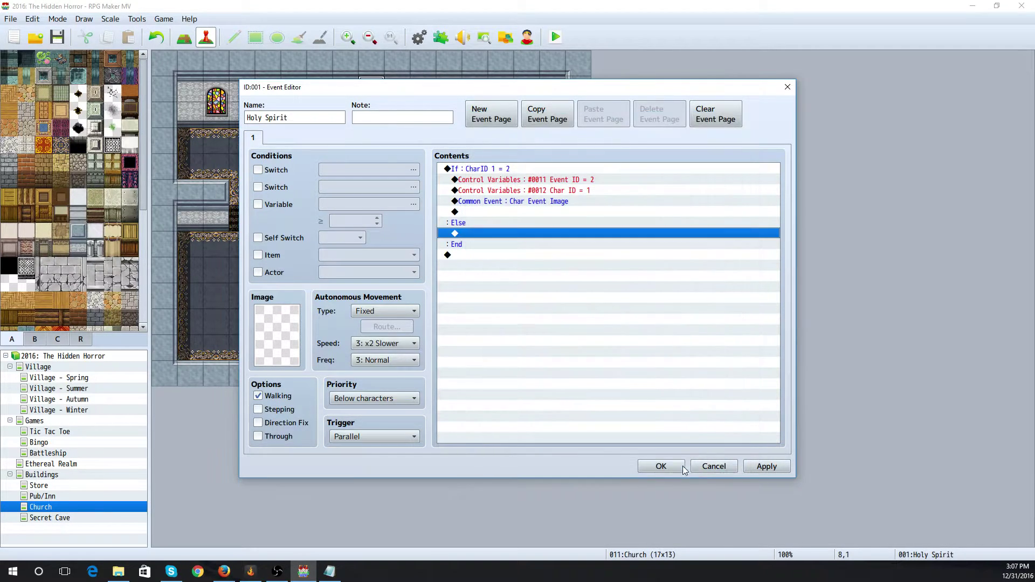
pyautogui.click(661, 465)
# Check the Char 1 event's ID, then set variable 0011 Event ID to 4 in the Holy Spirit event's Else branch
pyautogui.doubleClick(448, 271)
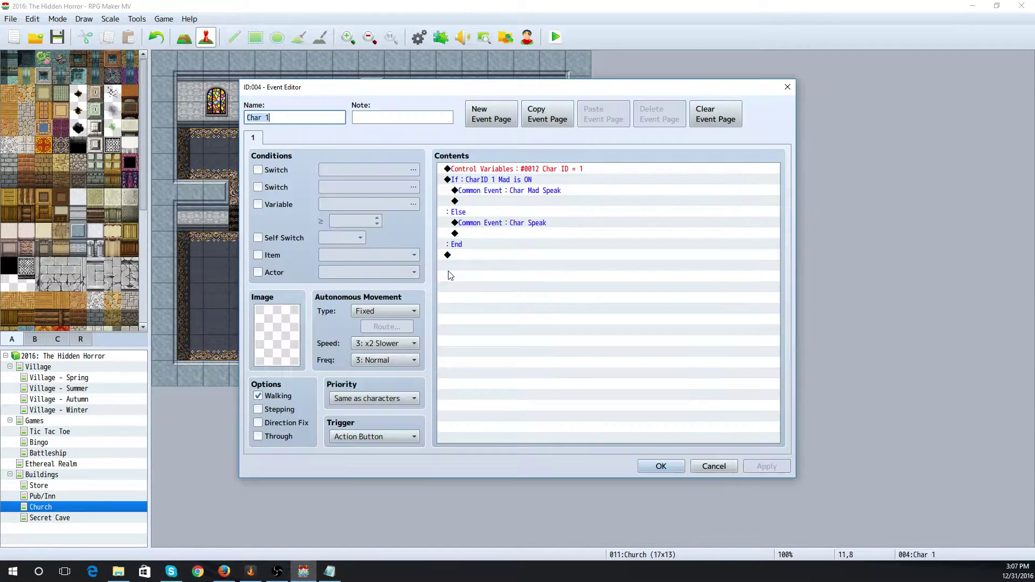
pyautogui.click(712, 466)
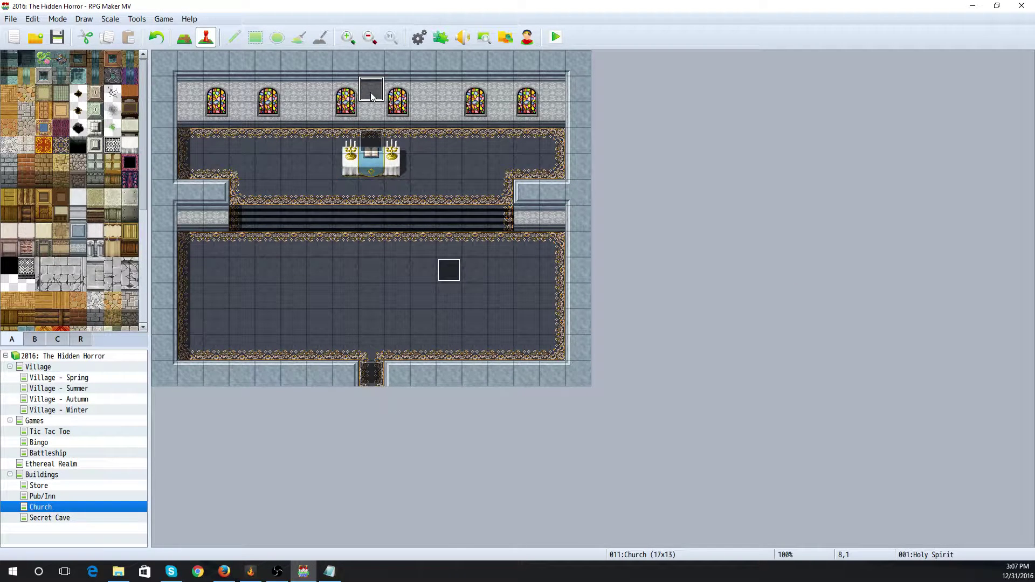
pyautogui.doubleClick(371, 90)
pyautogui.doubleClick(475, 236)
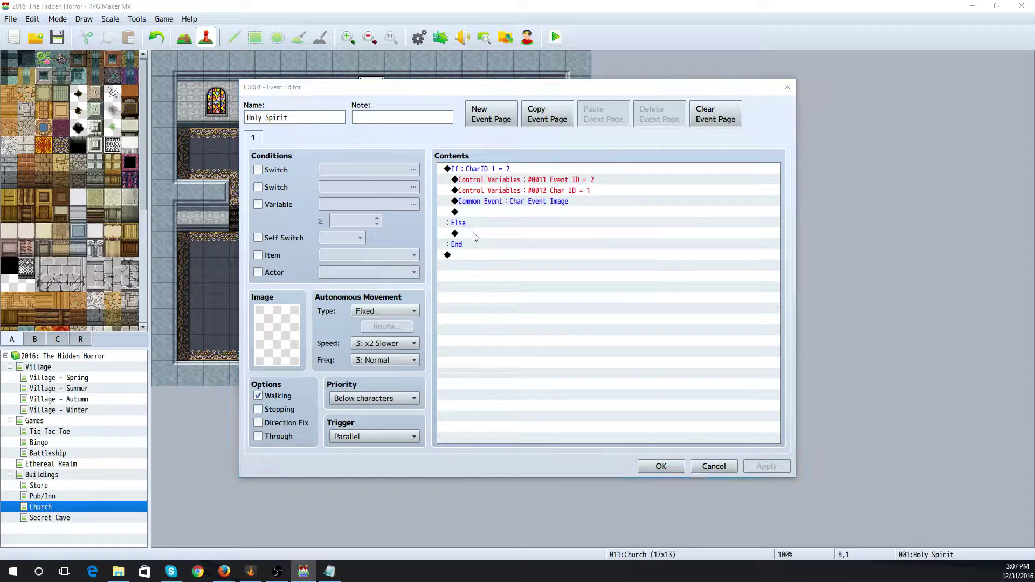
pyautogui.click(529, 277)
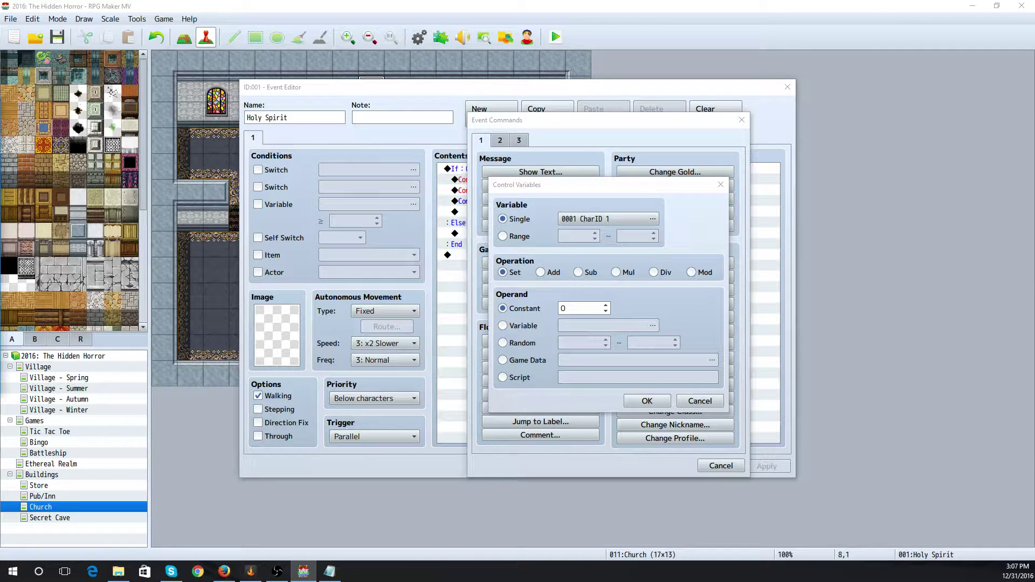
pyautogui.click(653, 218)
pyautogui.click(494, 249)
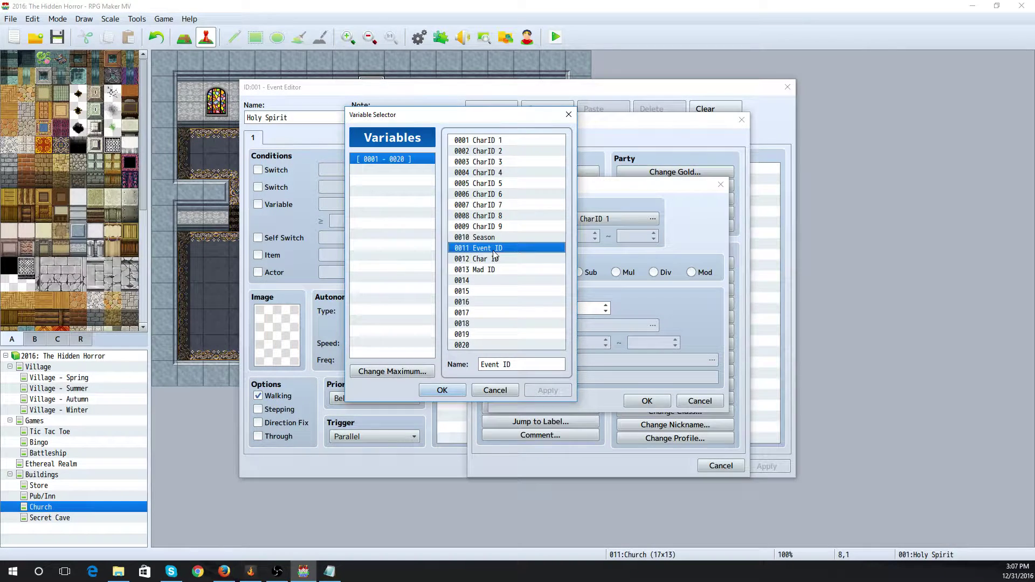
pyautogui.click(442, 393)
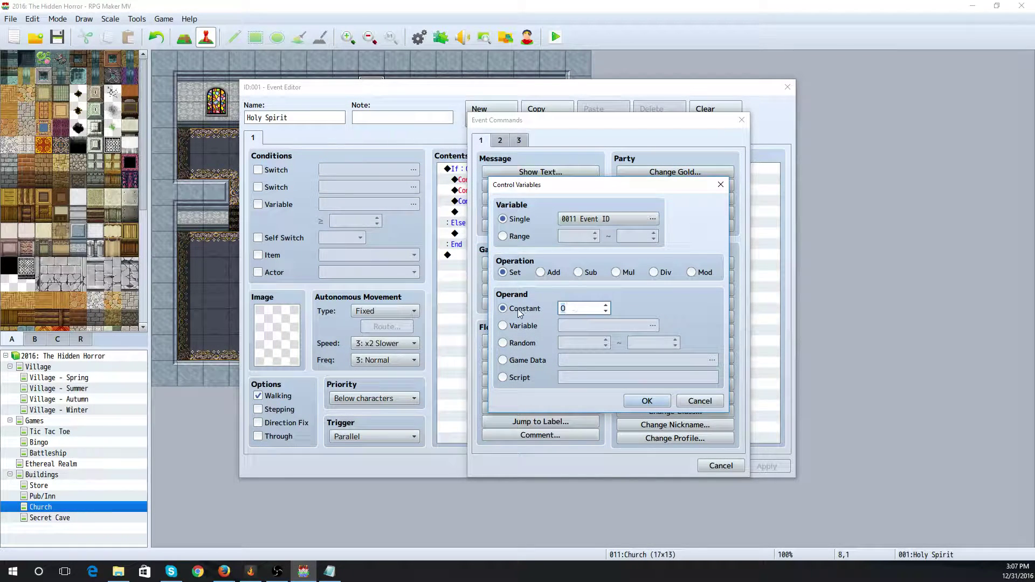
pyautogui.write('4')
pyautogui.click(647, 400)
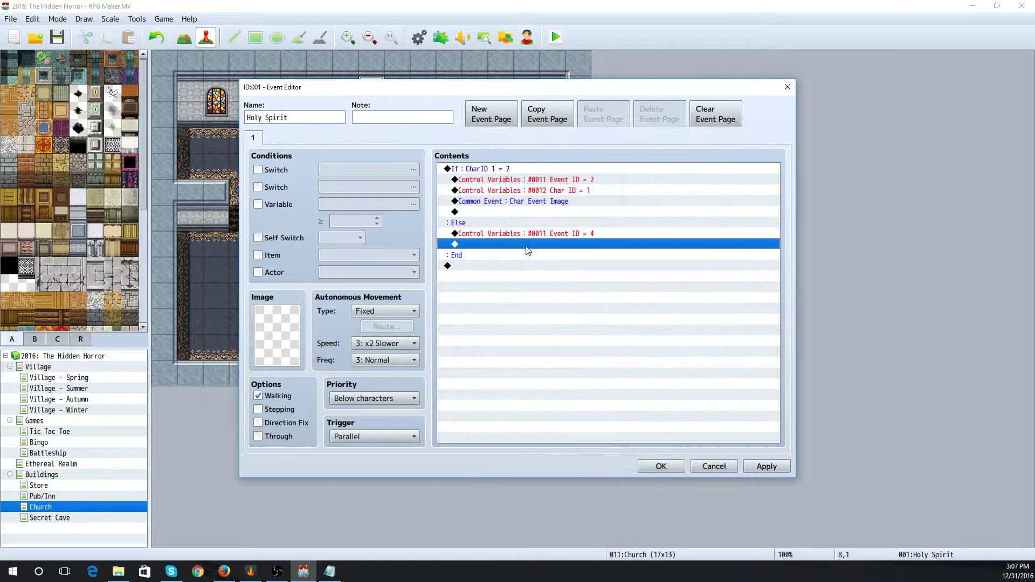
# Set variable 0012 Char ID to 1 in the Else branch of the Holy Spirit event
pyautogui.doubleClick(518, 245)
pyautogui.click(542, 276)
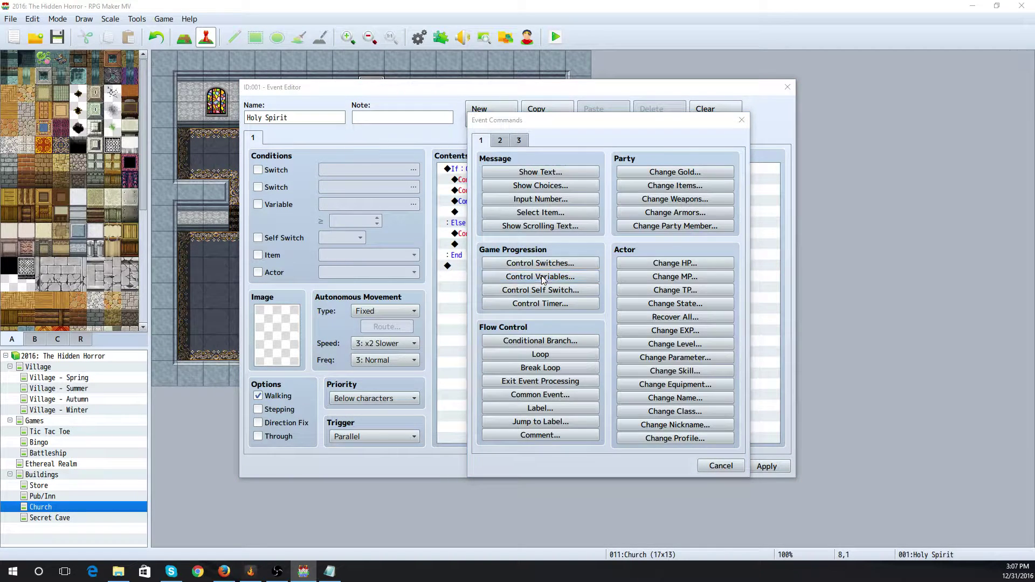
pyautogui.click(575, 222)
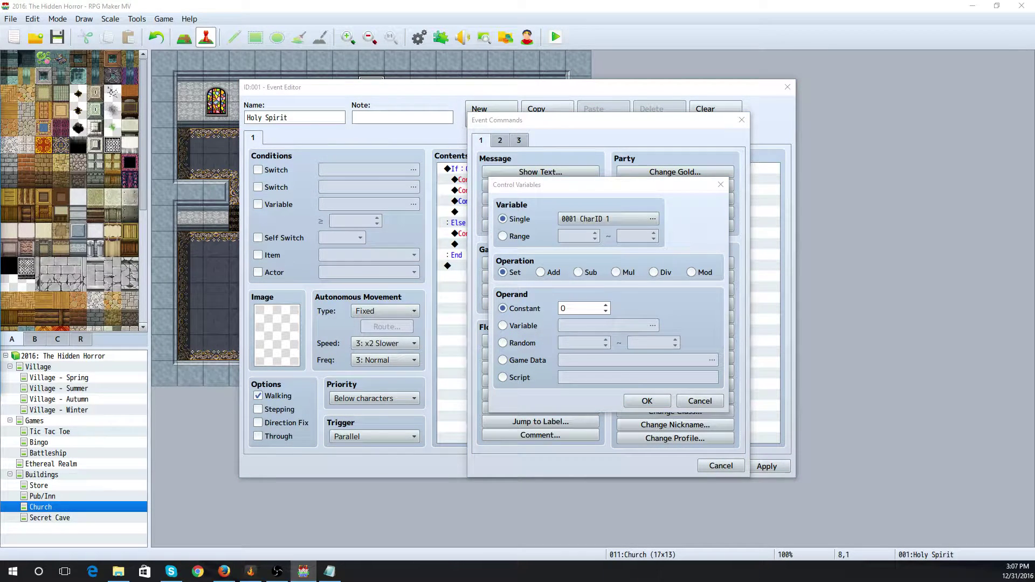
pyautogui.click(419, 262)
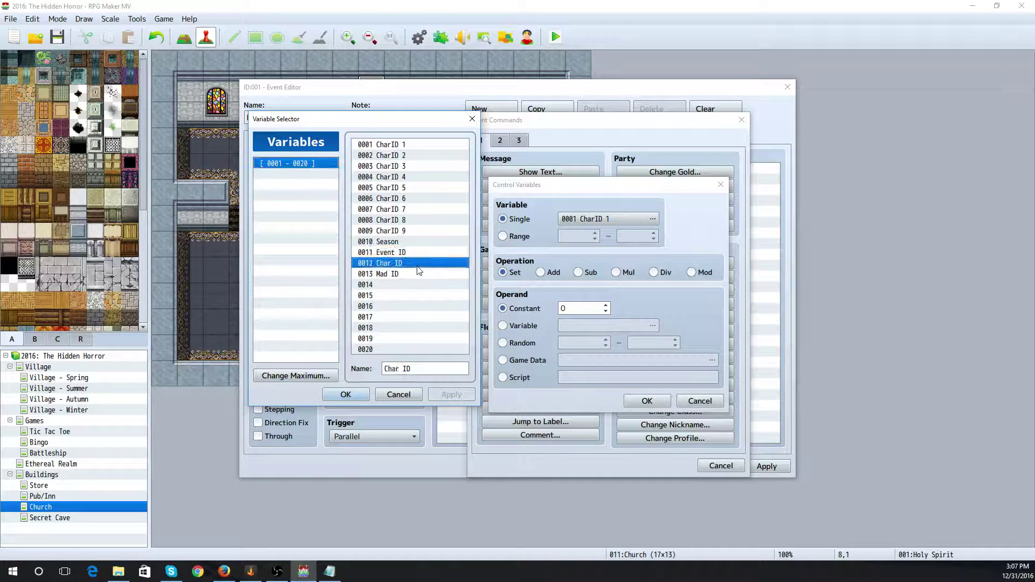
pyautogui.click(358, 395)
pyautogui.click(593, 308)
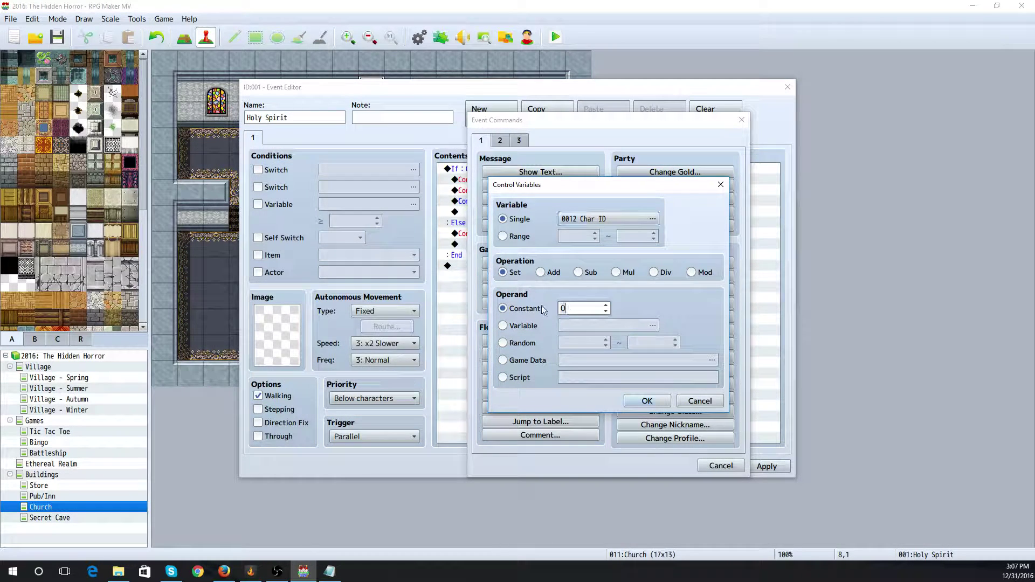
pyautogui.write('1')
pyautogui.click(650, 400)
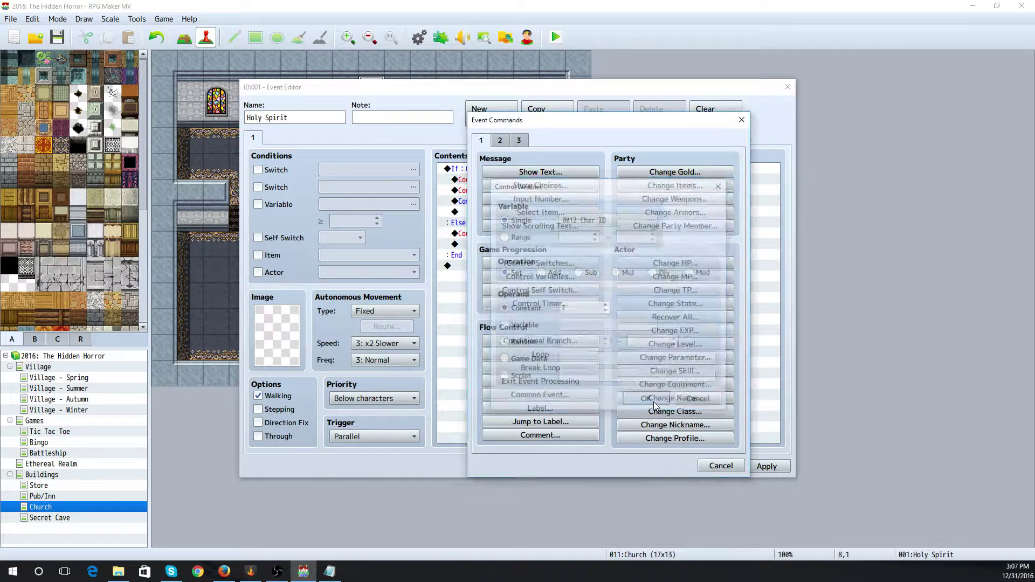
# Call the common event 0010 Char Event Image in the Else branch, then save the Holy Spirit event
pyautogui.doubleClick(490, 254)
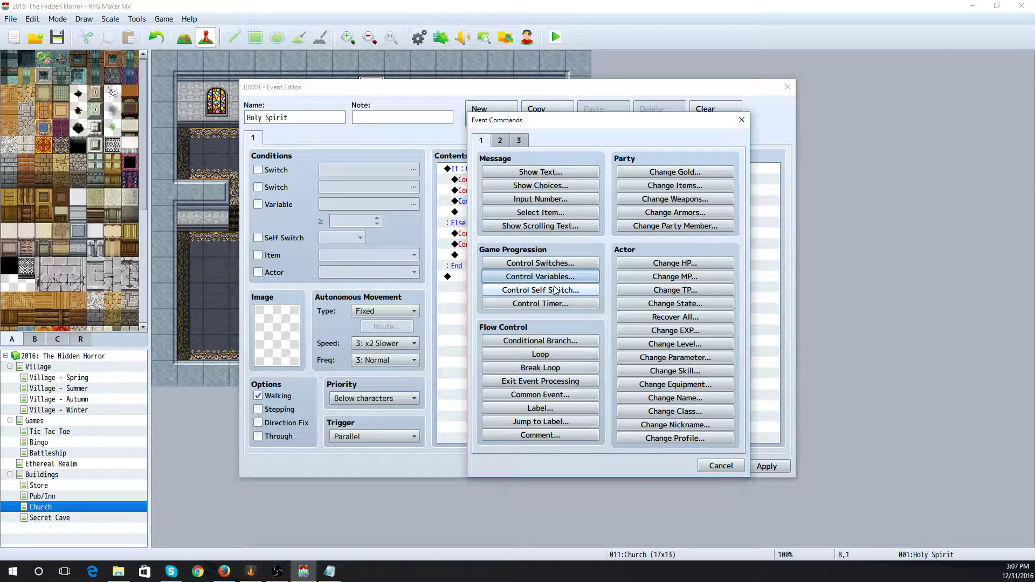
pyautogui.click(563, 396)
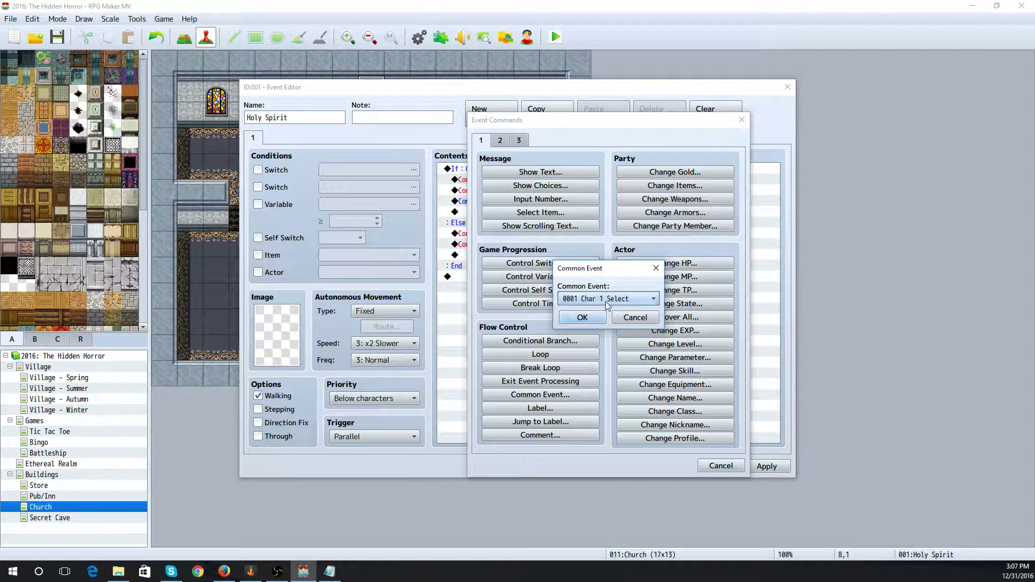
pyautogui.click(607, 299)
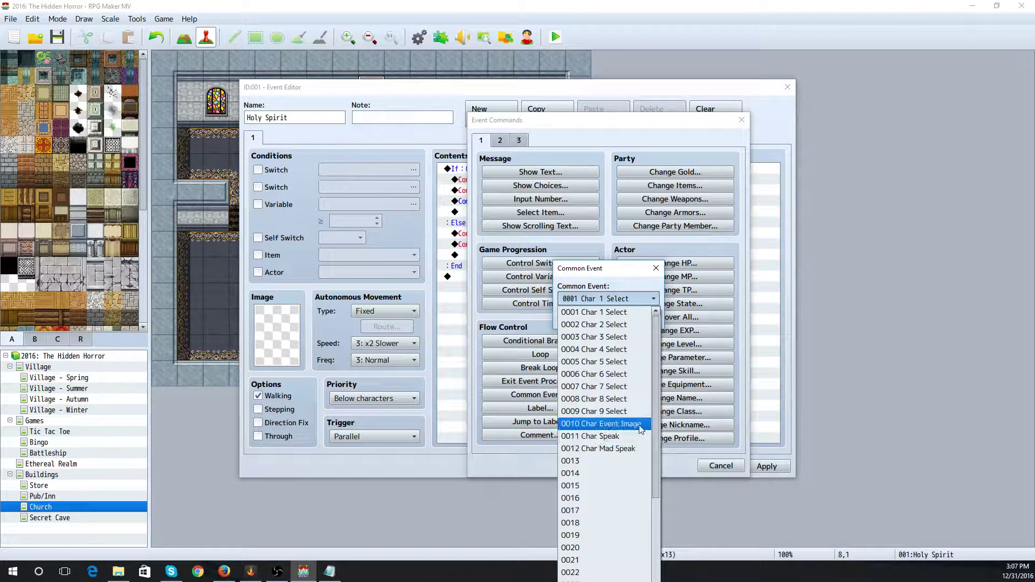
pyautogui.click(641, 424)
pyautogui.click(592, 320)
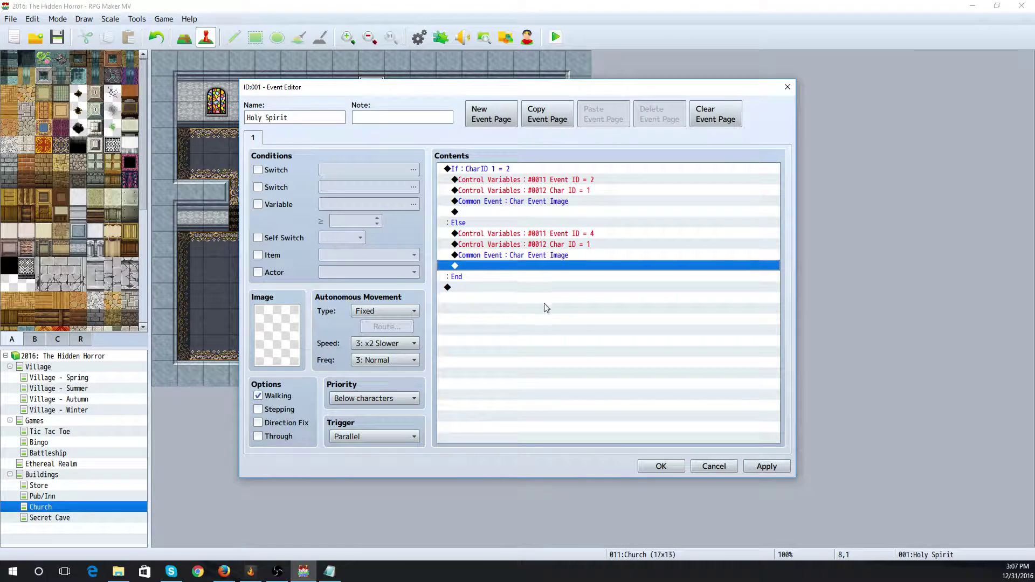
pyautogui.click(650, 466)
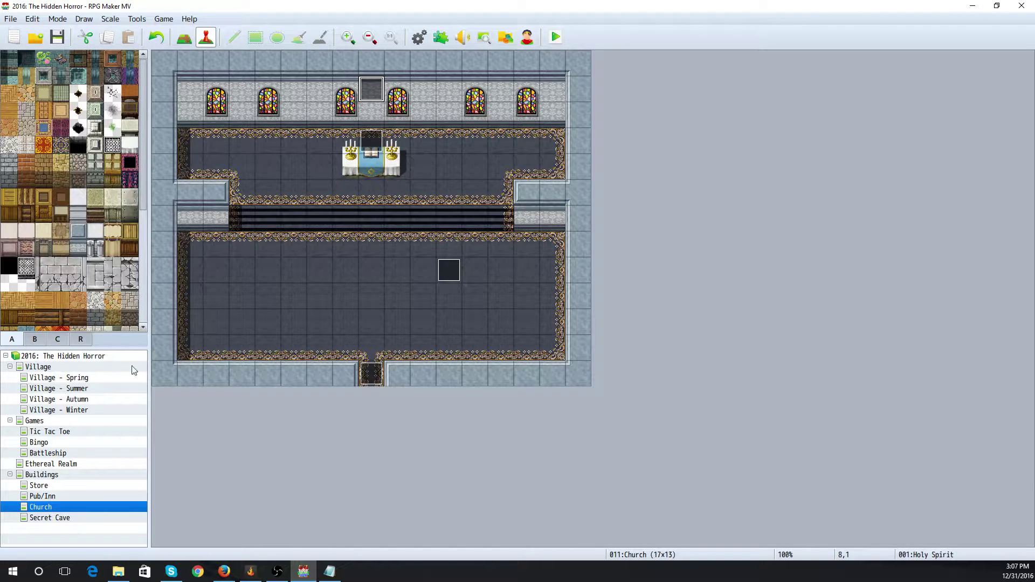
# Playtest the project from the Village - Spring map, starting a new game and advancing through the Mayor's opening dialogue
pyautogui.click(113, 380)
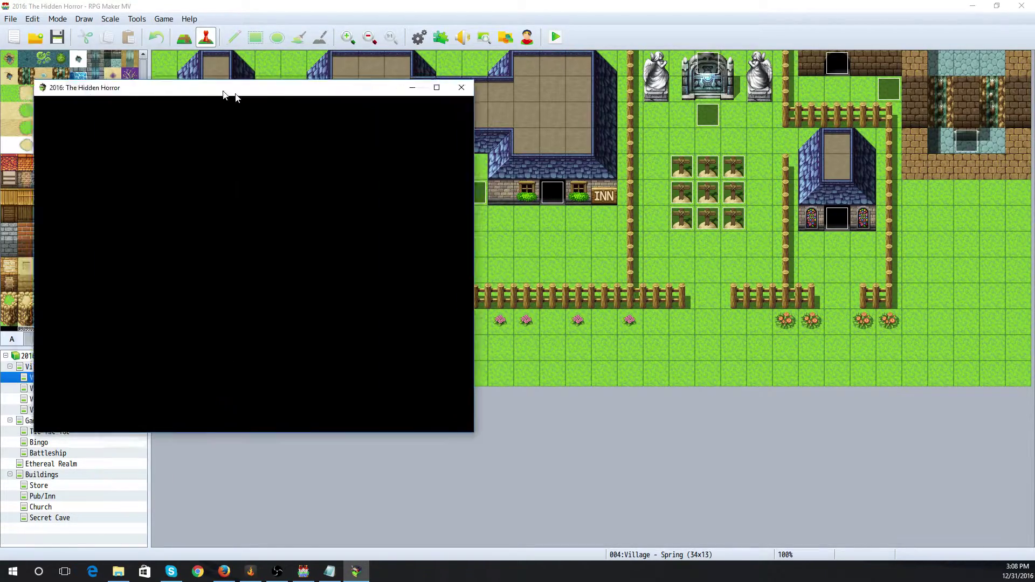
pyautogui.moveTo(225, 97); pyautogui.dragTo(526, 128)
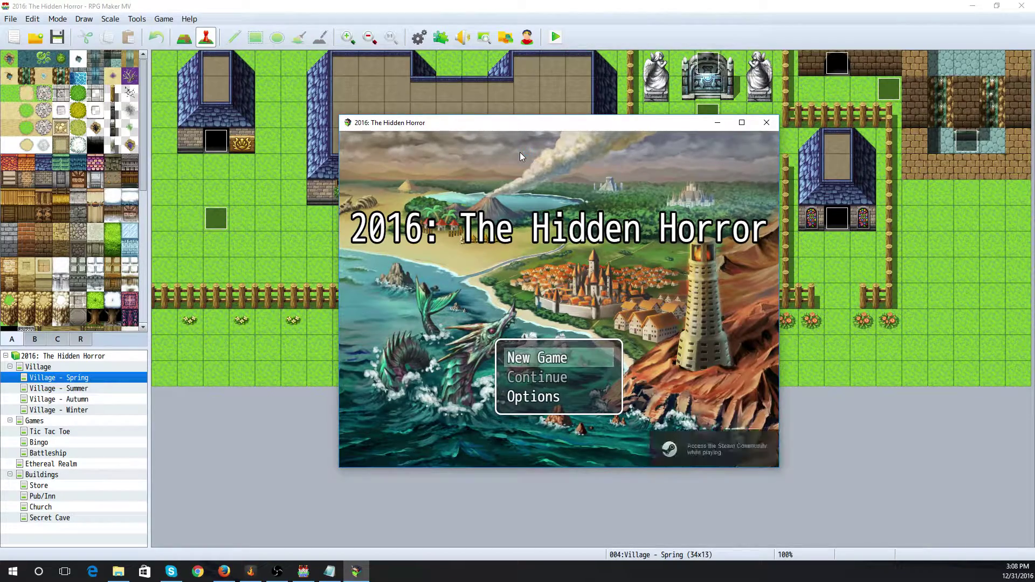
pyautogui.press('Return')
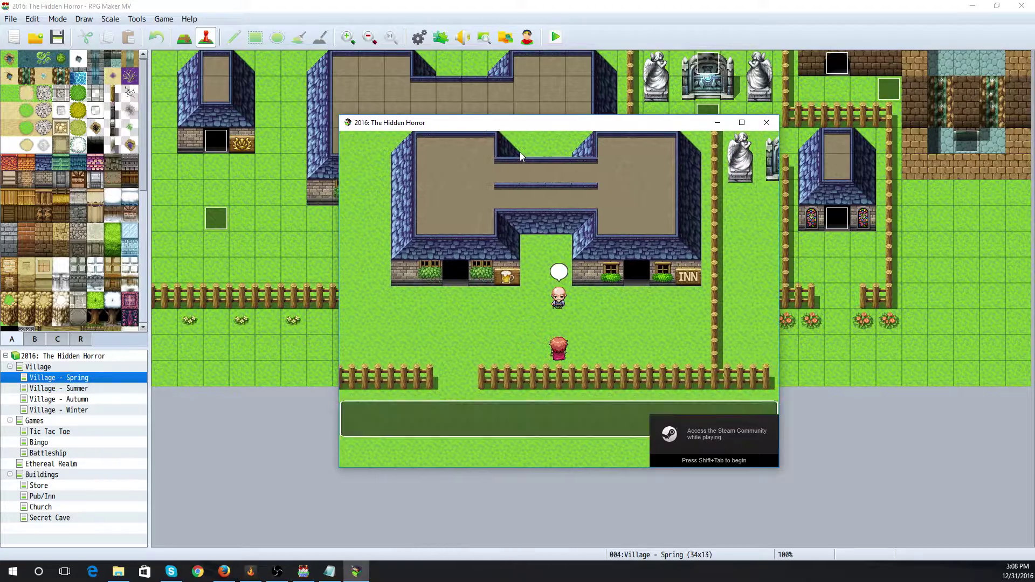
pyautogui.press('Return')
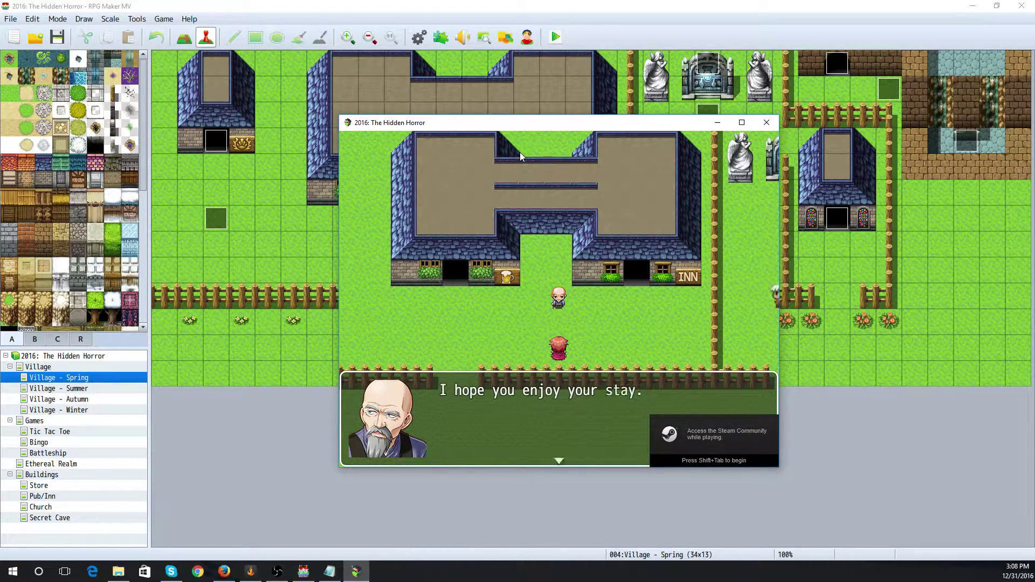
pyautogui.press('Return')
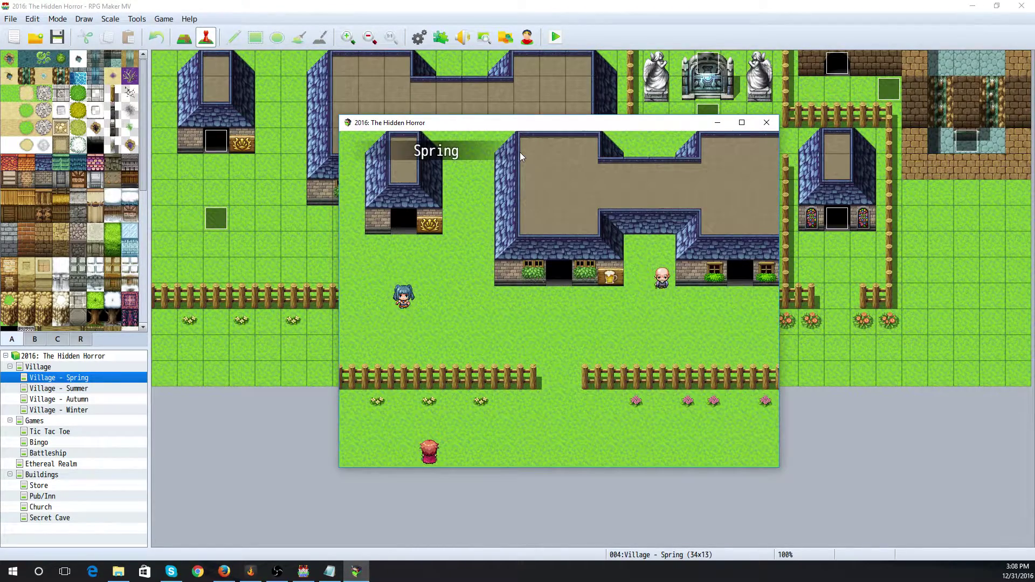
# Approach the blue-haired villager and talk to the Mayor to test the village characters
pyautogui.click(533, 325)
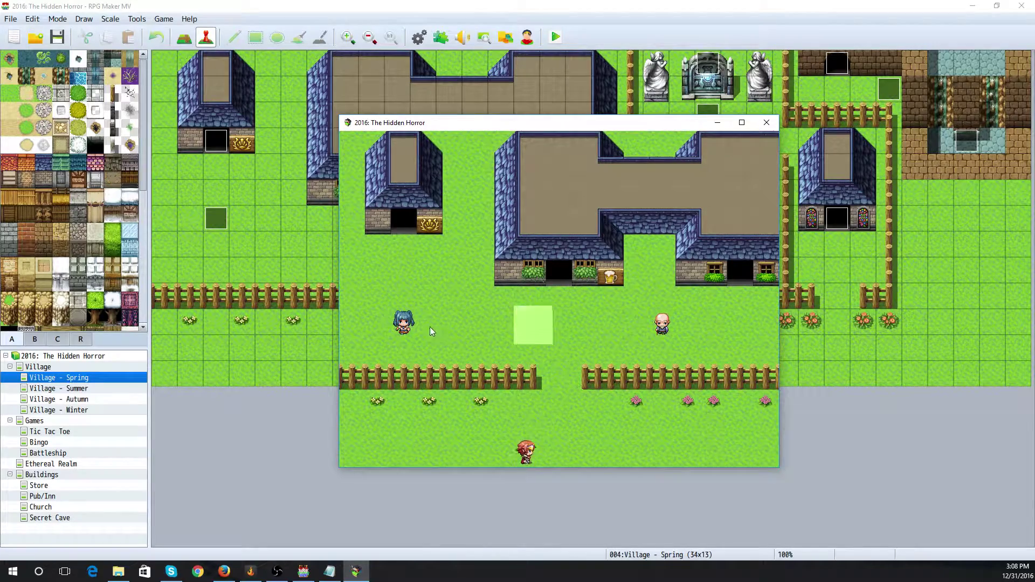
pyautogui.click(402, 325)
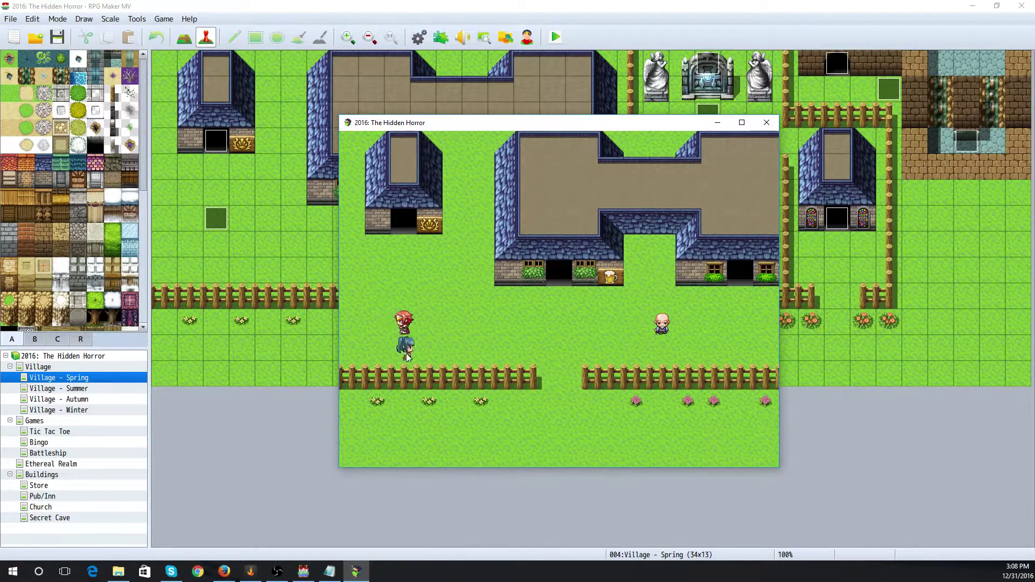
pyautogui.click(487, 332)
pyautogui.click(634, 350)
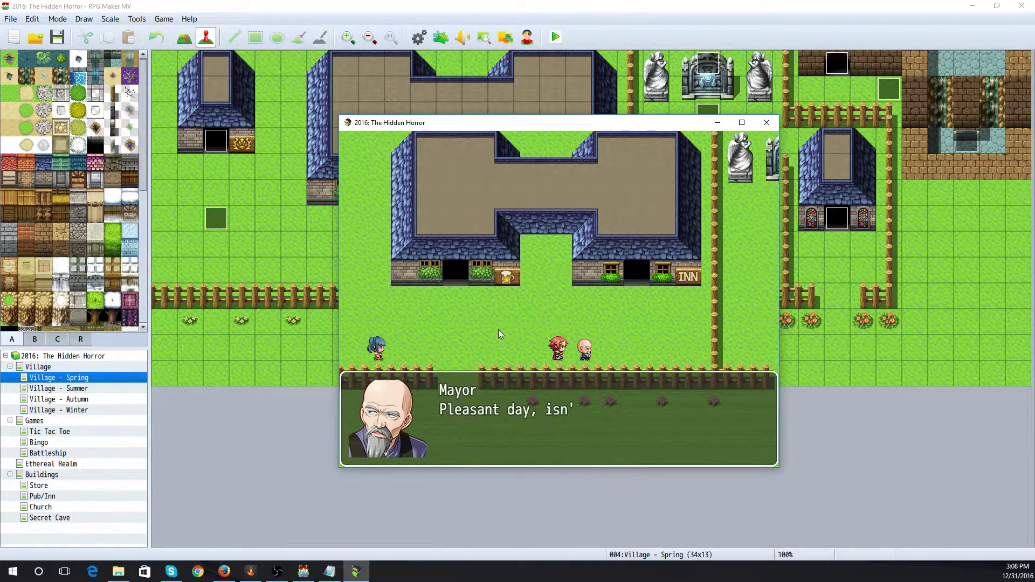
pyautogui.click(498, 329)
pyautogui.click(448, 328)
# Walk to the sailor villager below the statues and test his dialogue
pyautogui.click(586, 421)
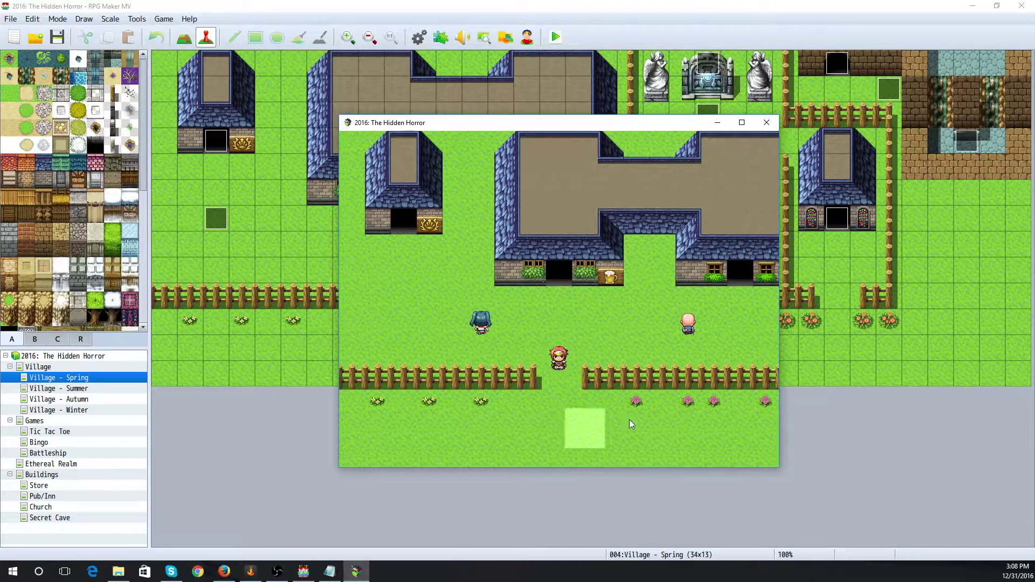
pyautogui.click(665, 419)
pyautogui.click(709, 413)
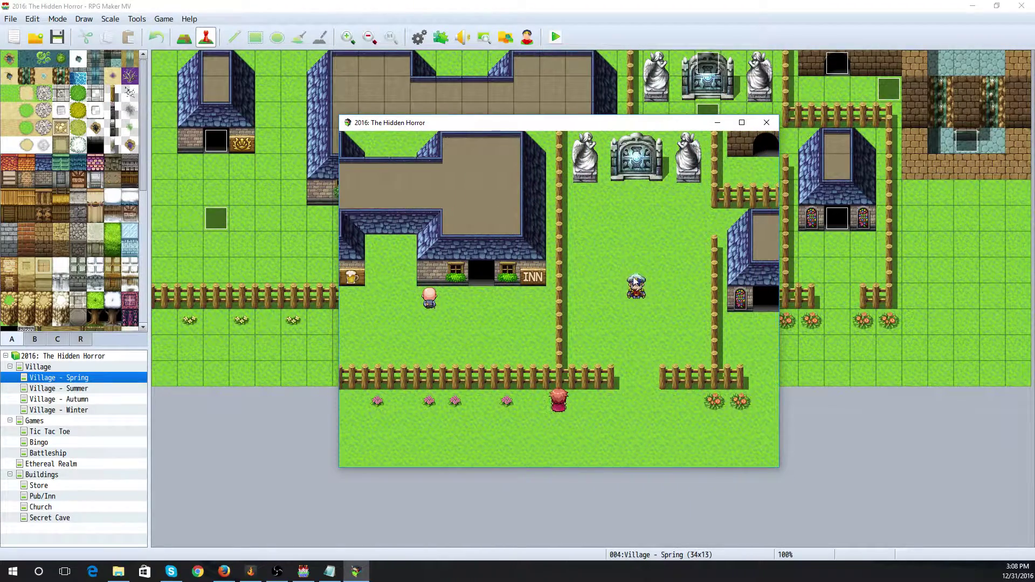
pyautogui.click(635, 282)
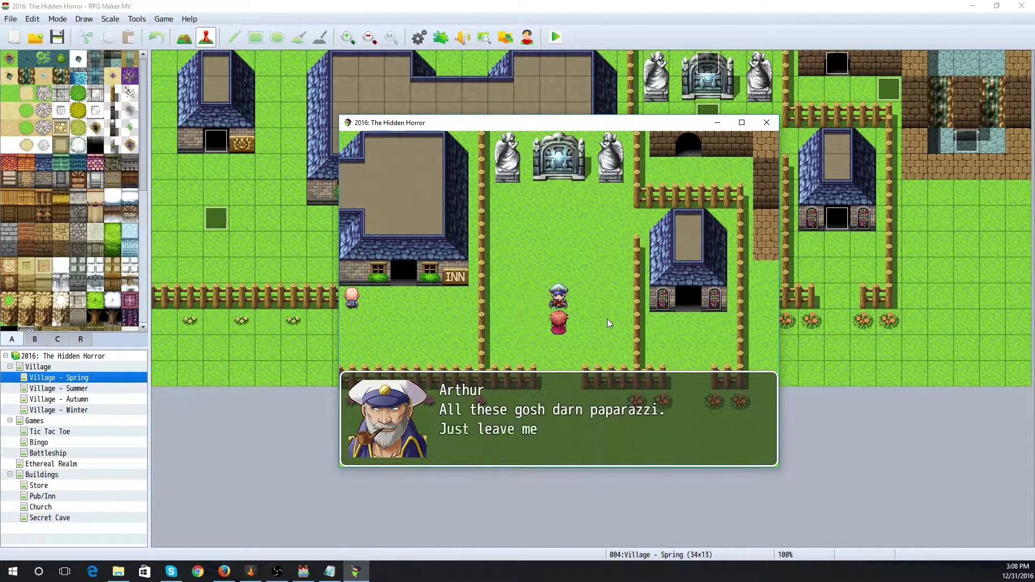
pyautogui.click(590, 347)
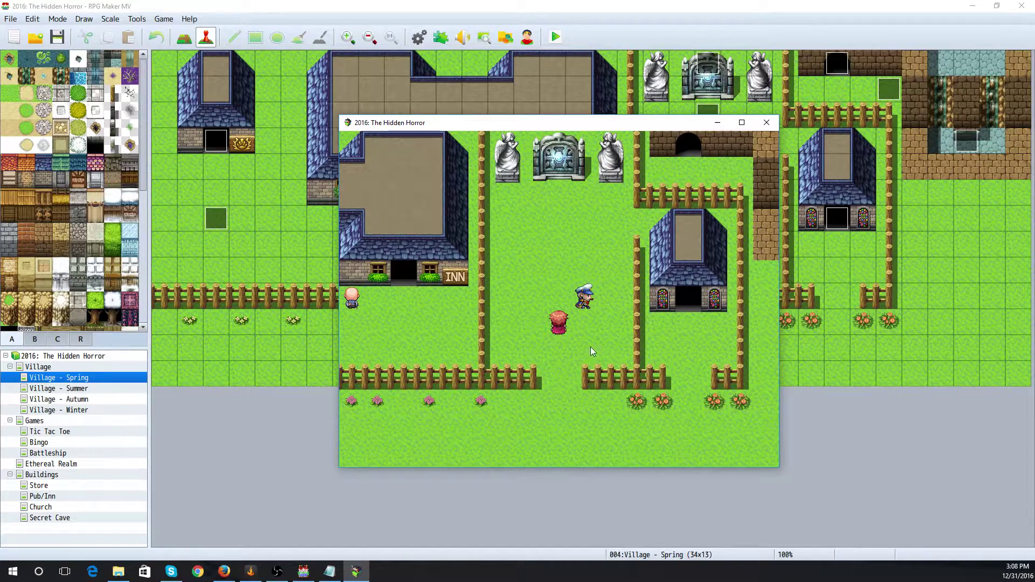
# Enter the Church and talk to the Priest behind the altar
pyautogui.click(567, 377)
pyautogui.click(680, 358)
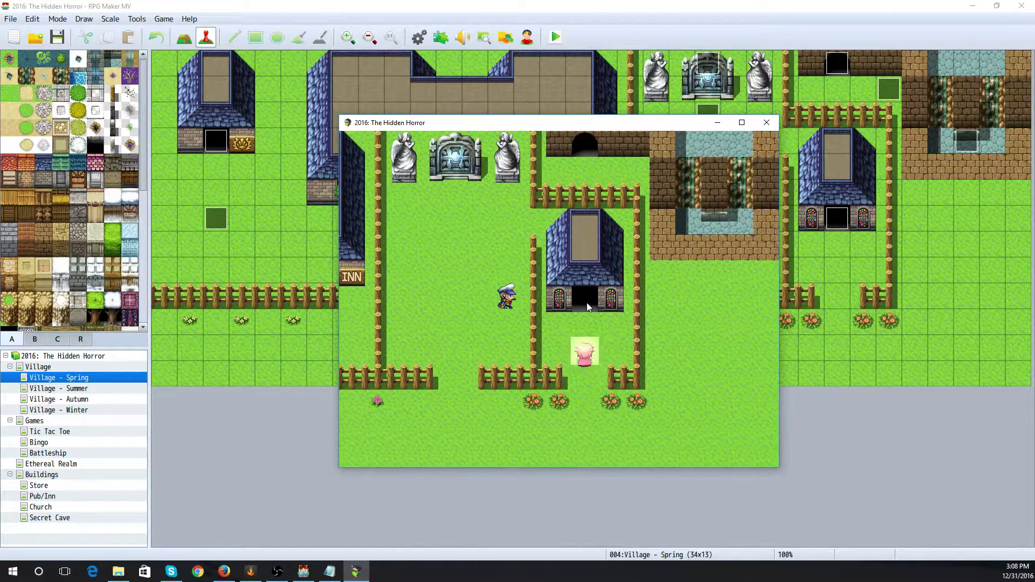
pyautogui.click(587, 302)
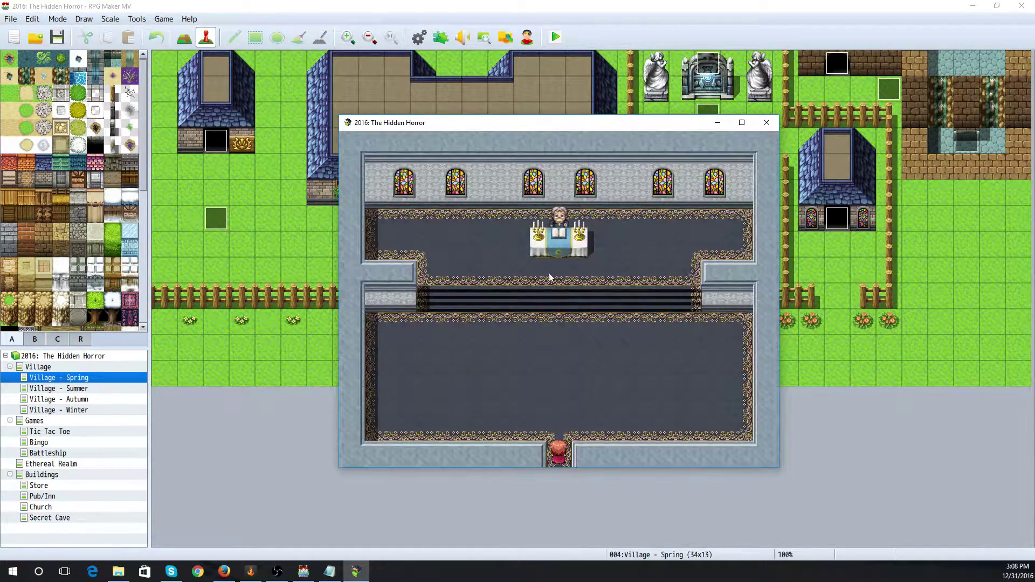
pyautogui.click(560, 221)
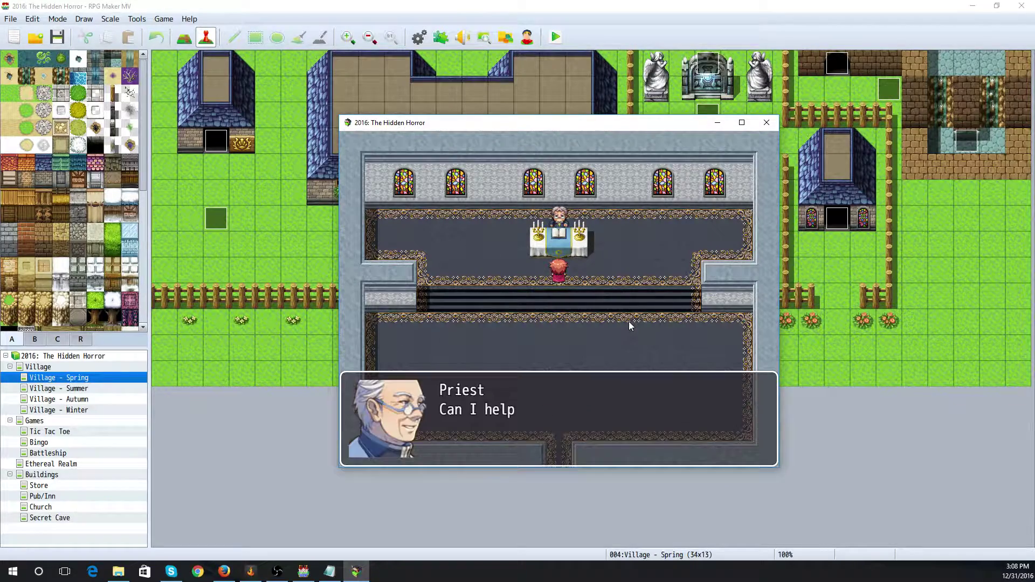
pyautogui.click(571, 327)
# Walk around the Church floor to check for the Char 1 event, then leave the building
pyautogui.click(652, 330)
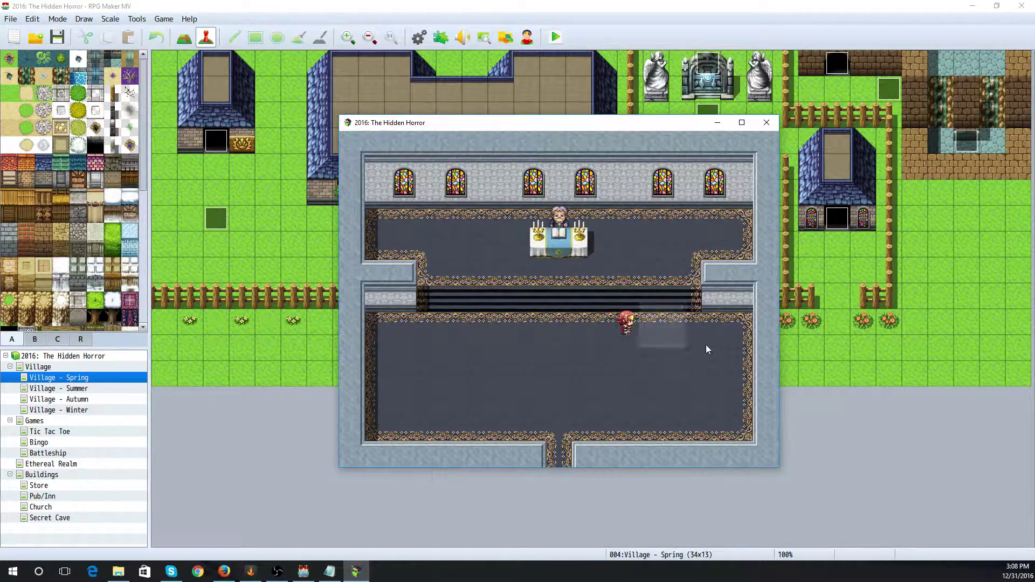
pyautogui.click(733, 334)
pyautogui.click(729, 357)
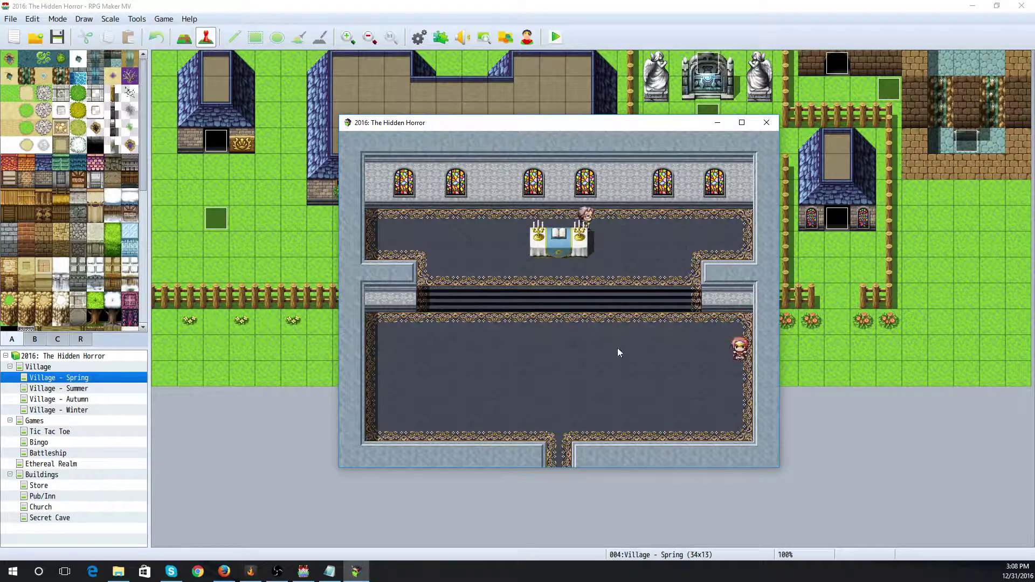
pyautogui.click(496, 345)
pyautogui.click(635, 348)
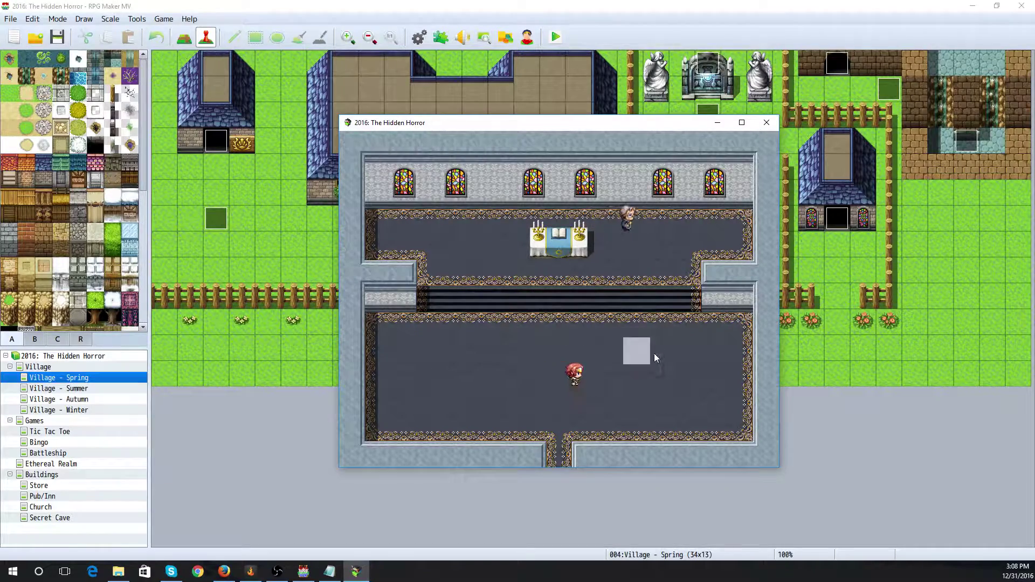
pyautogui.click(578, 351)
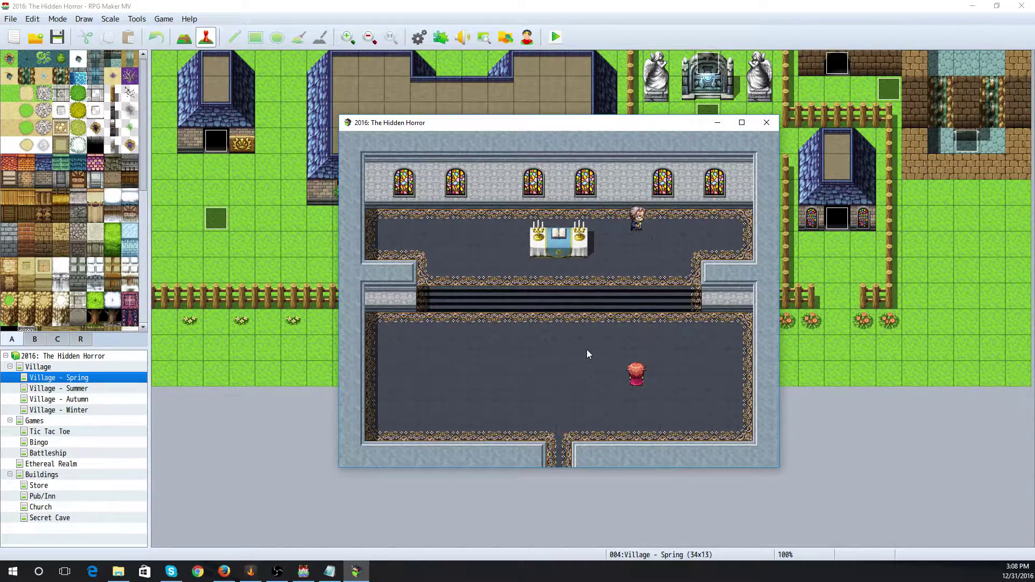
pyautogui.click(561, 448)
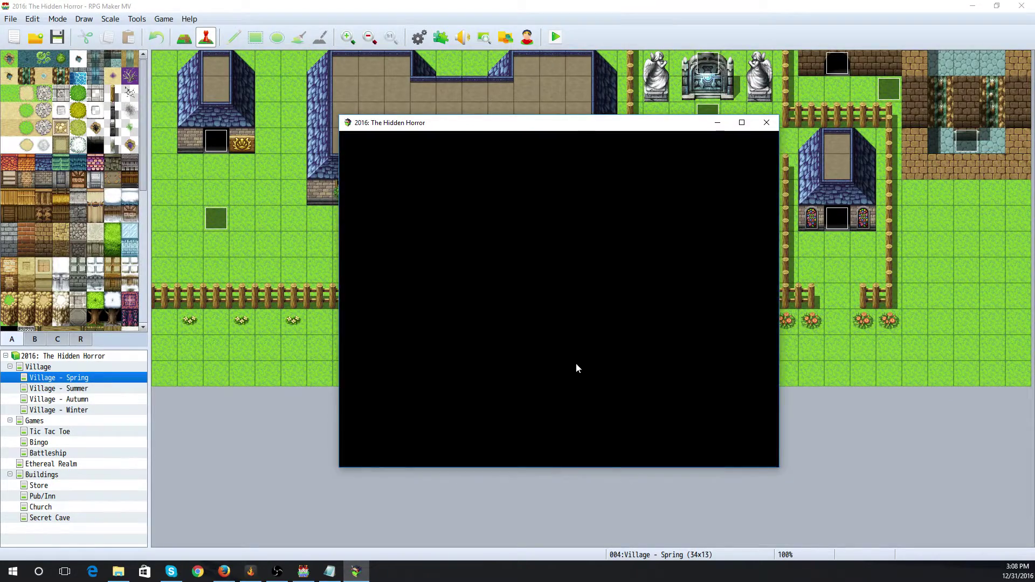
# Enter the Store from the village and test the dialogue of the purple-haired character inside
pyautogui.click(560, 425)
pyautogui.click(473, 425)
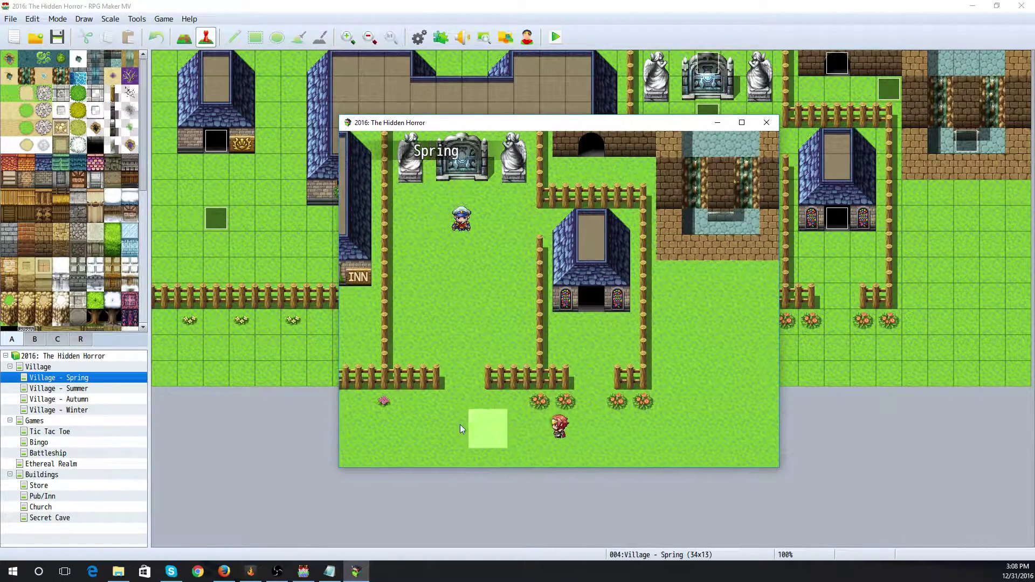
pyautogui.click(360, 425)
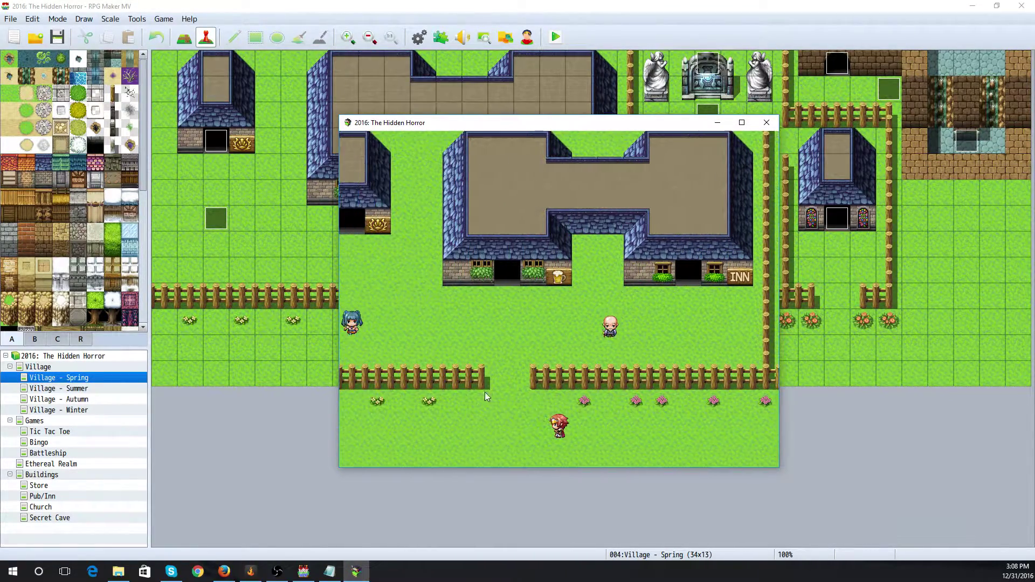
pyautogui.click(496, 339)
pyautogui.click(405, 233)
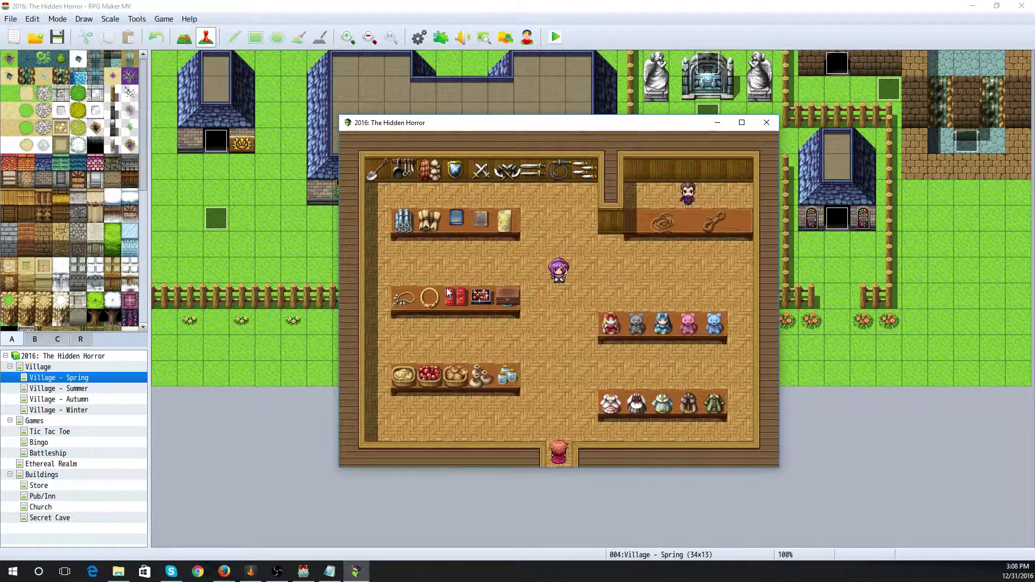
pyautogui.click(556, 269)
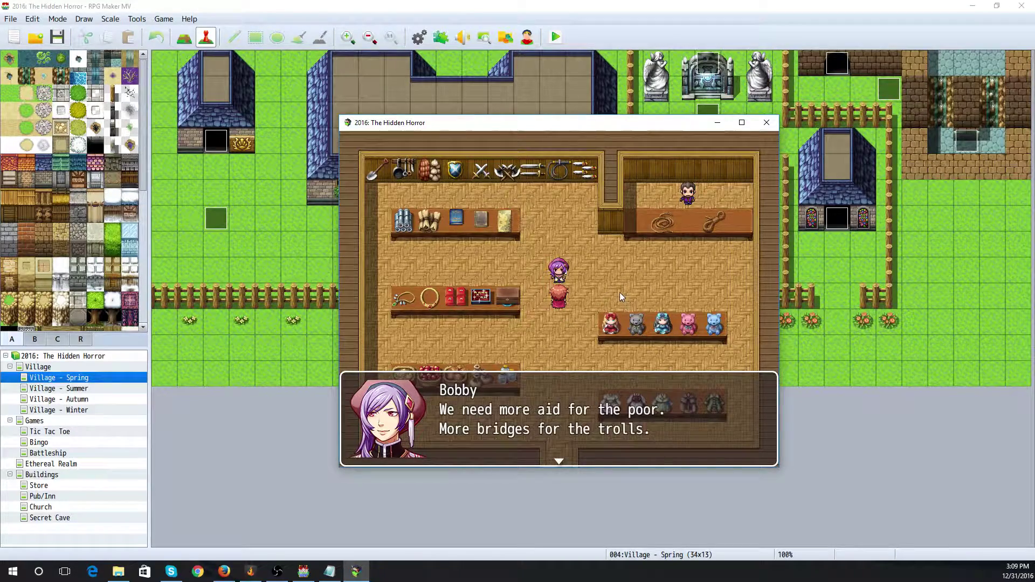
pyautogui.click(632, 298)
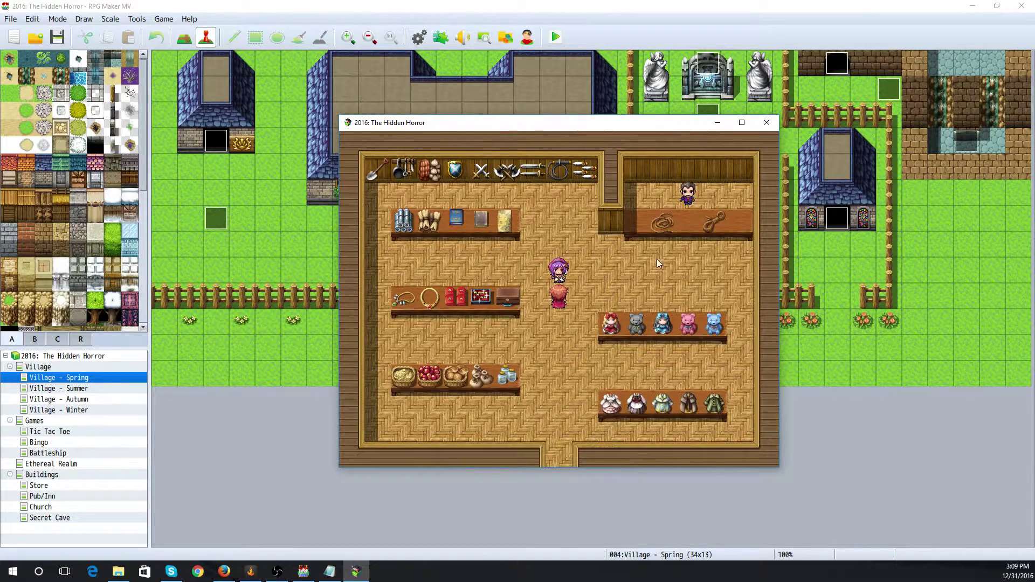
# Try talking to the Store Manager behind the counter, and leave the Store
pyautogui.click(686, 203)
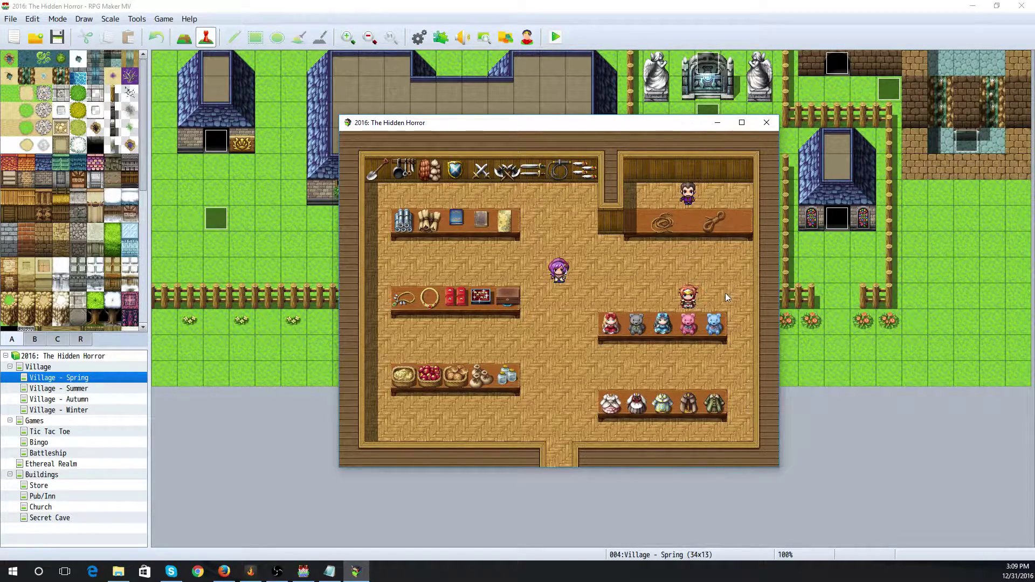
pyautogui.click(559, 376)
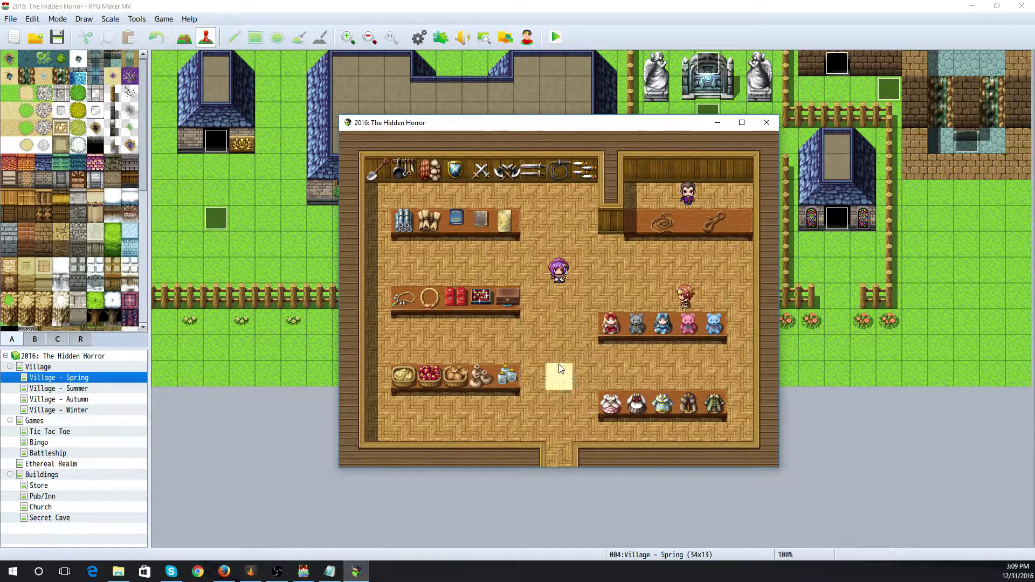
pyautogui.click(561, 440)
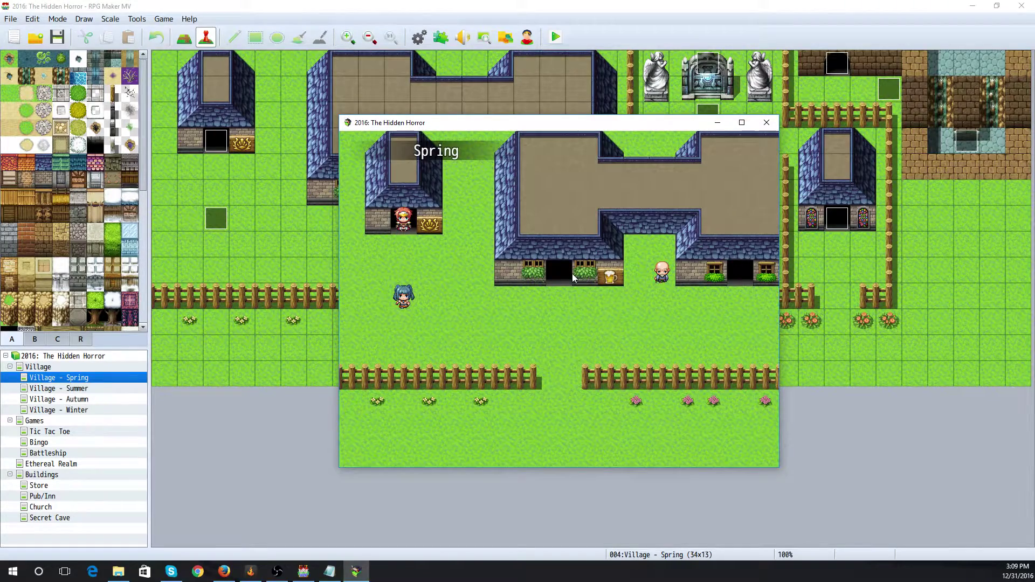
# Enter the Pub from the village and test the dialogue of the bartender behind the counter
pyautogui.click(560, 270)
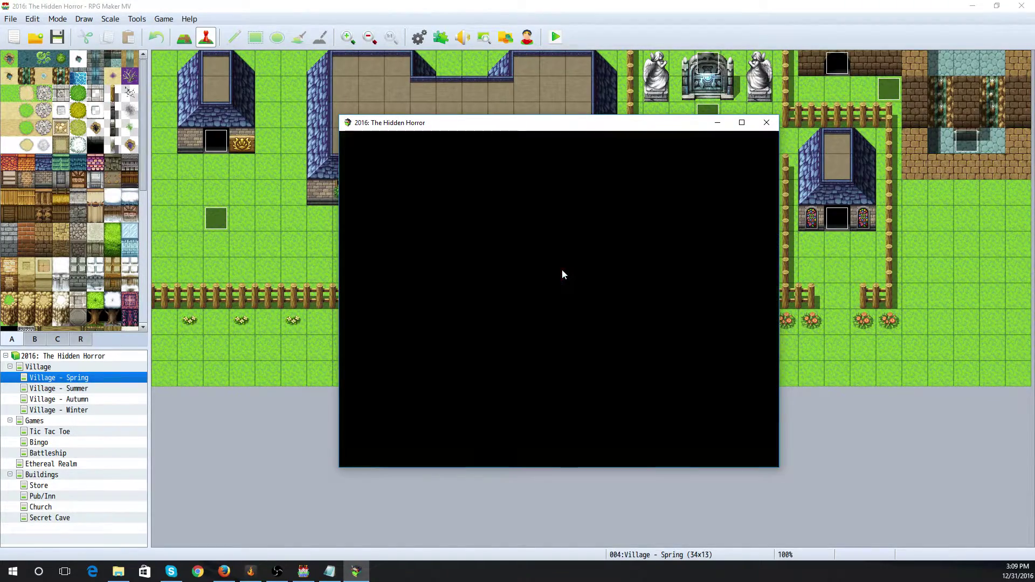
pyautogui.click(460, 353)
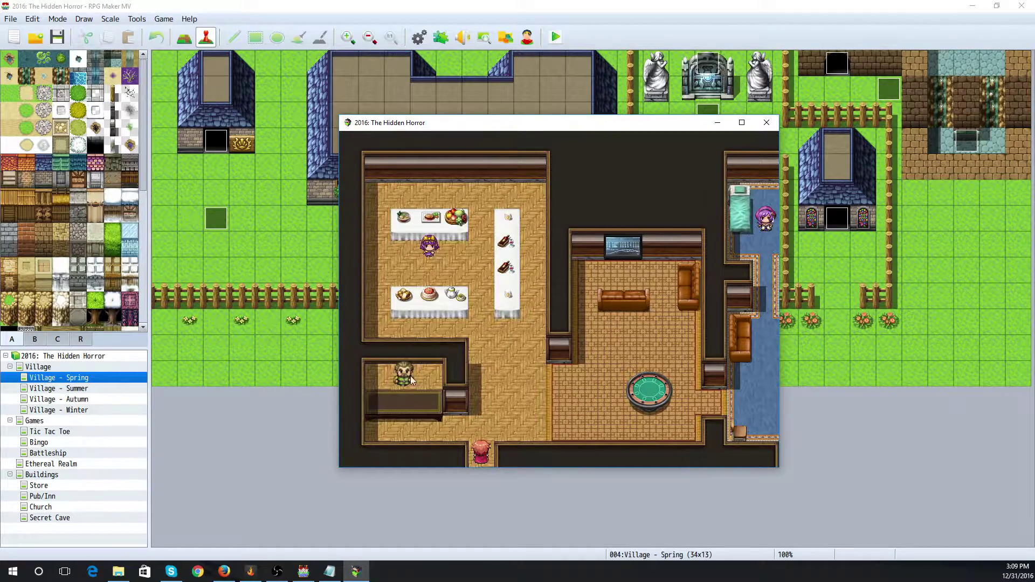
pyautogui.click(529, 354)
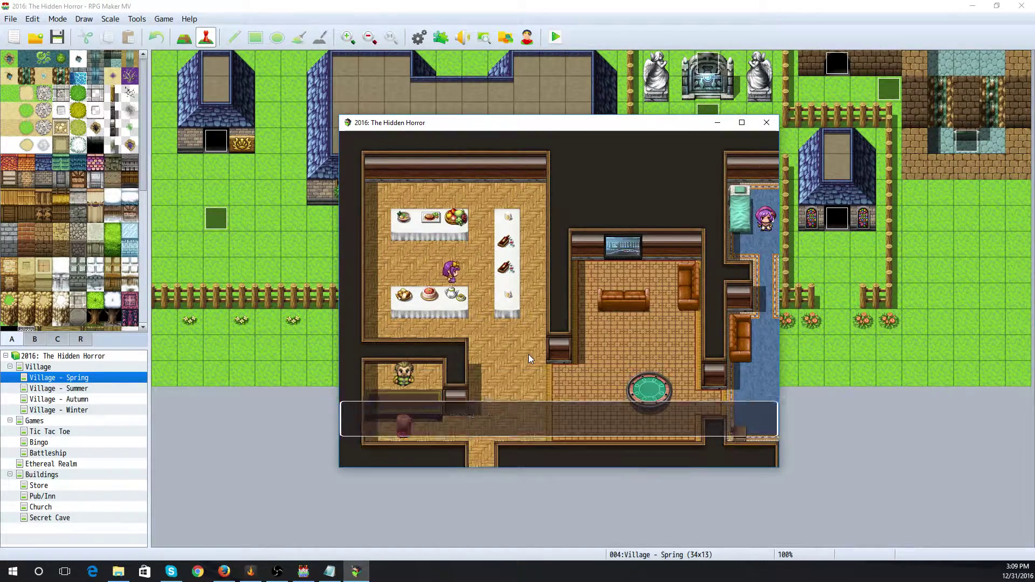
# Approach the purple-haired girl between the Pub's food tables and test her dialogue
pyautogui.click(461, 271)
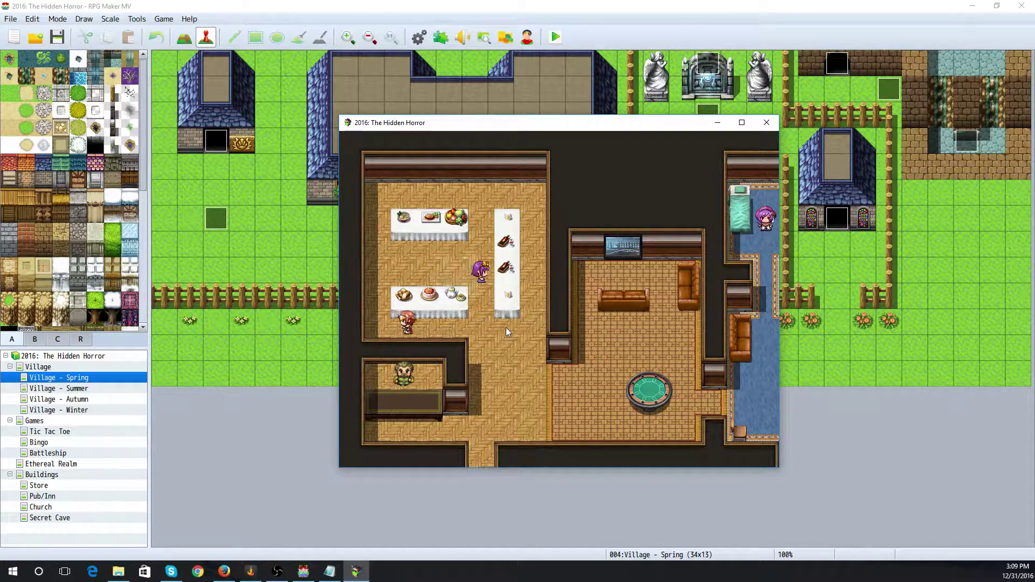
pyautogui.click(483, 279)
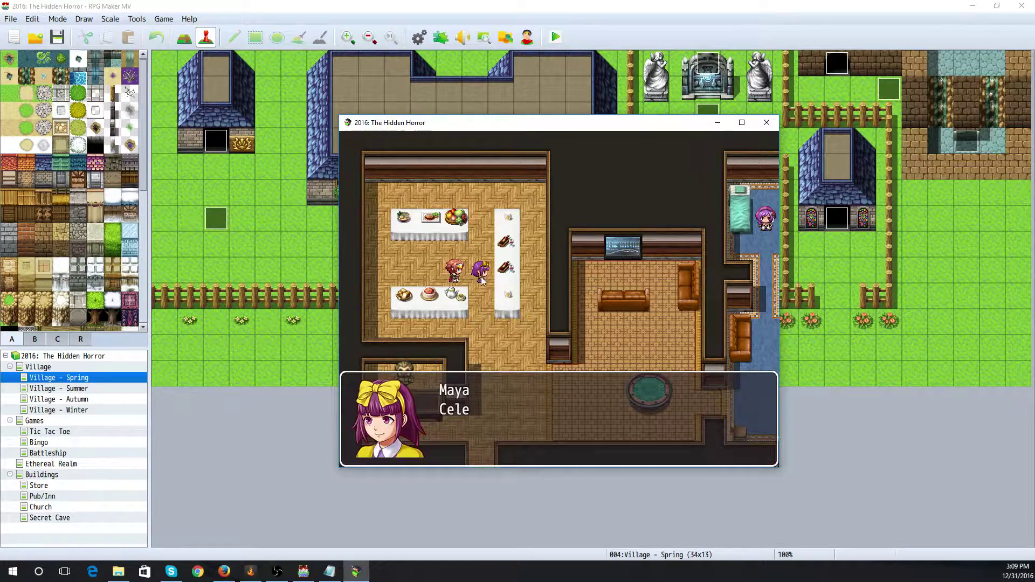
pyautogui.click(514, 319)
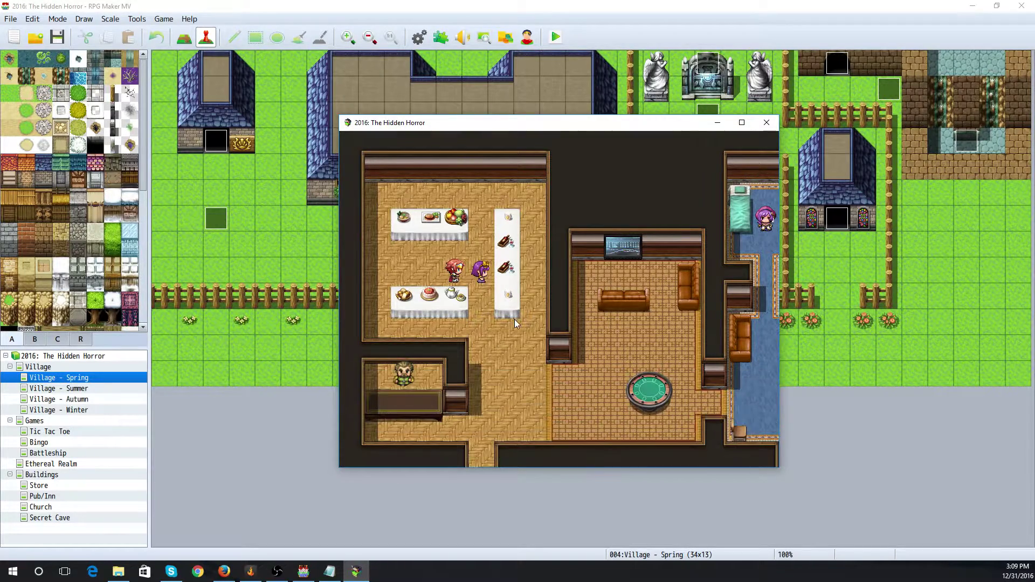
# Walk through the lounge into the Inn and test the purple-haired character standing between the beds
pyautogui.click(546, 373)
pyautogui.click(703, 402)
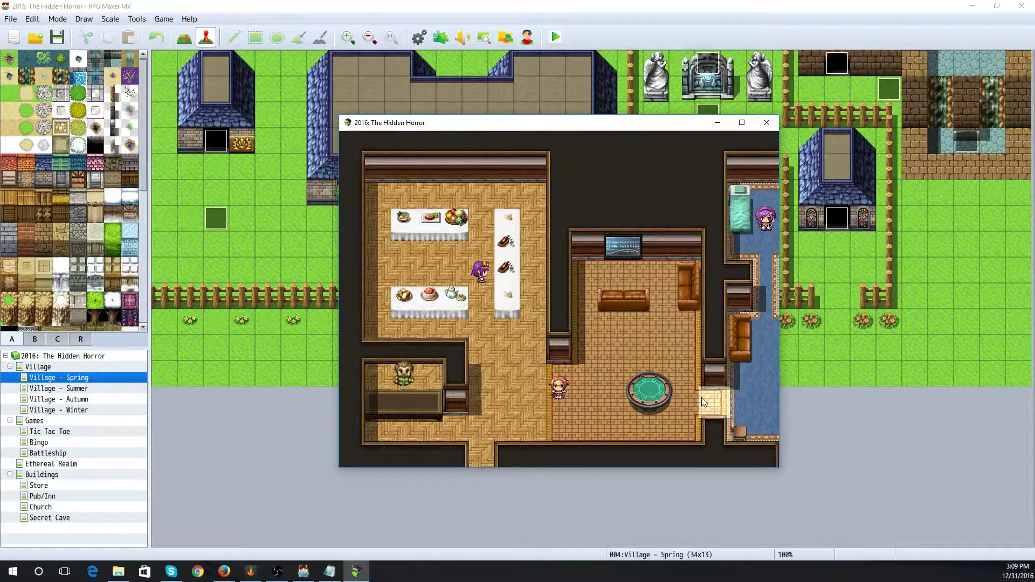
pyautogui.click(609, 226)
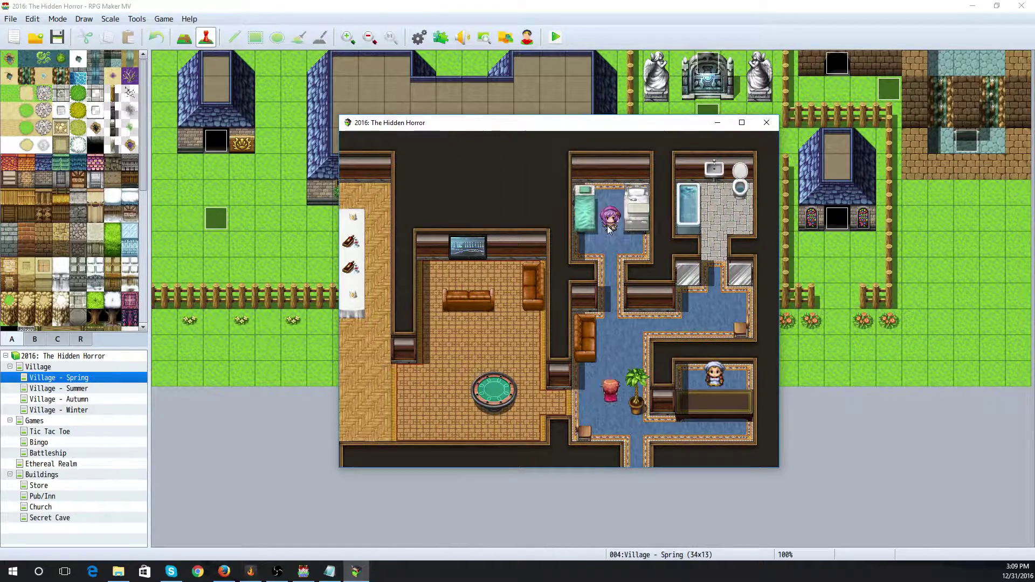
pyautogui.click(616, 334)
pyautogui.click(617, 382)
# Try talking to the innkeeper across the counter, then leave the Inn and end the playtest
pyautogui.click(712, 428)
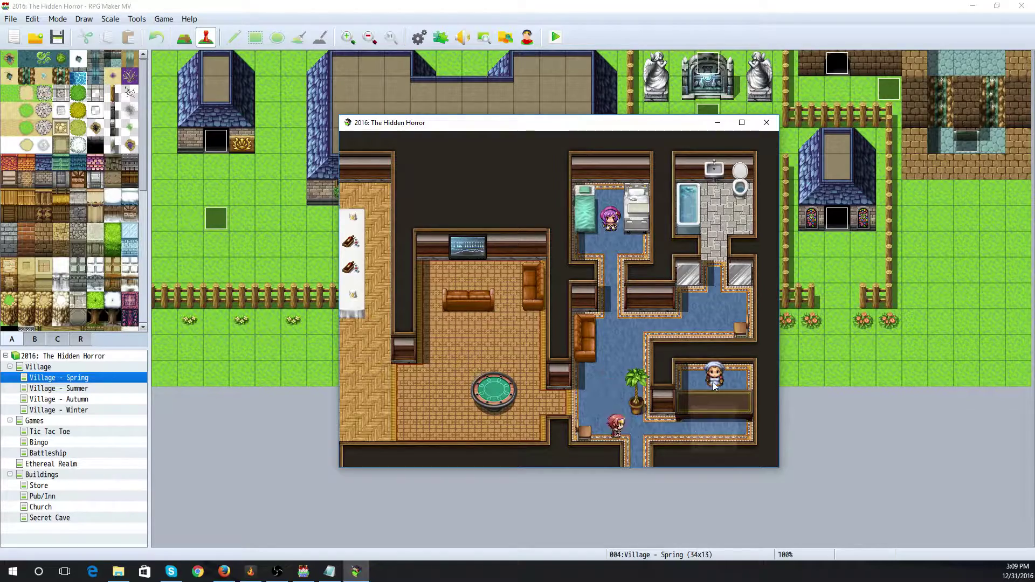
pyautogui.click(604, 342)
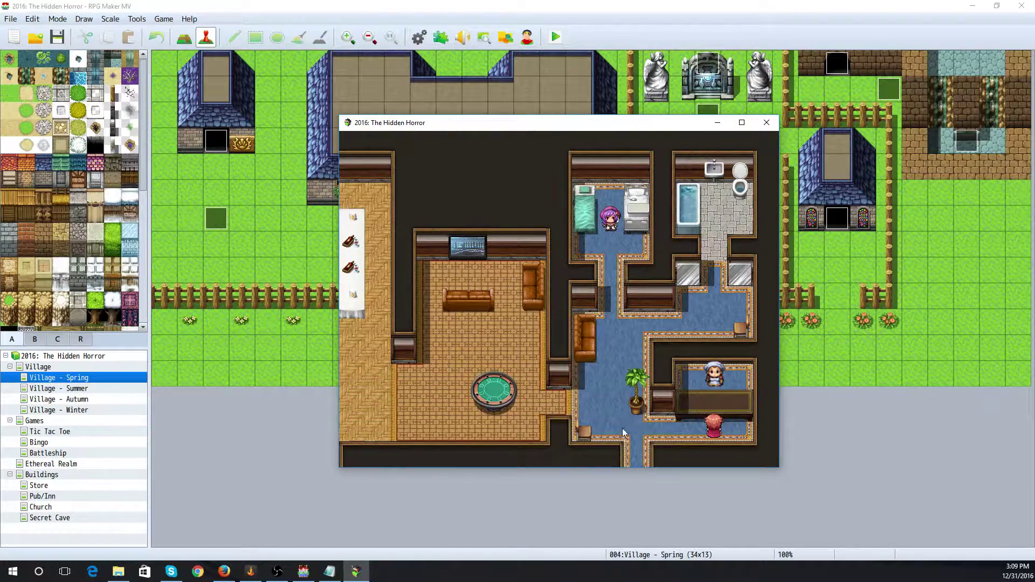
pyautogui.click(628, 439)
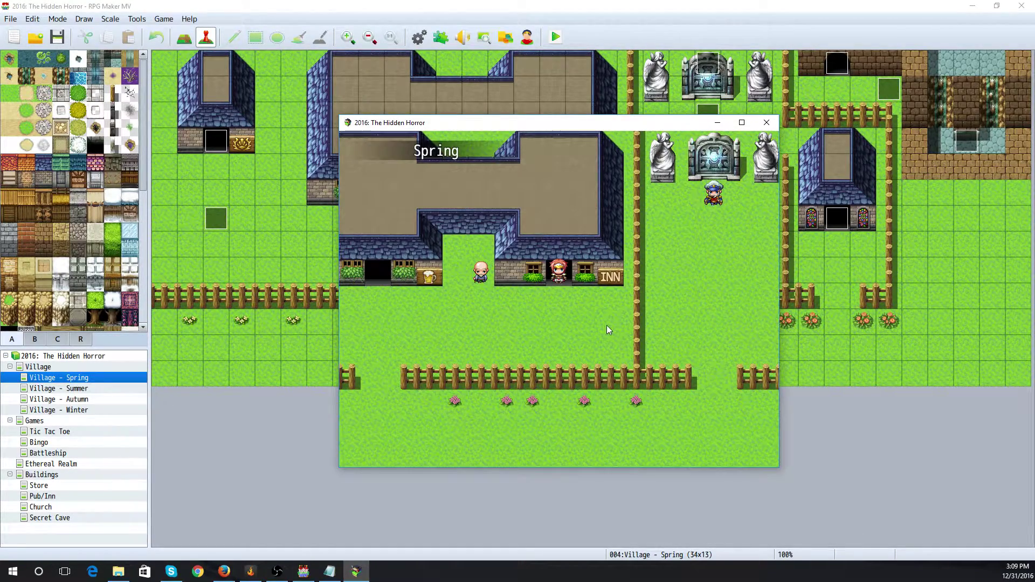
pyautogui.click(558, 323)
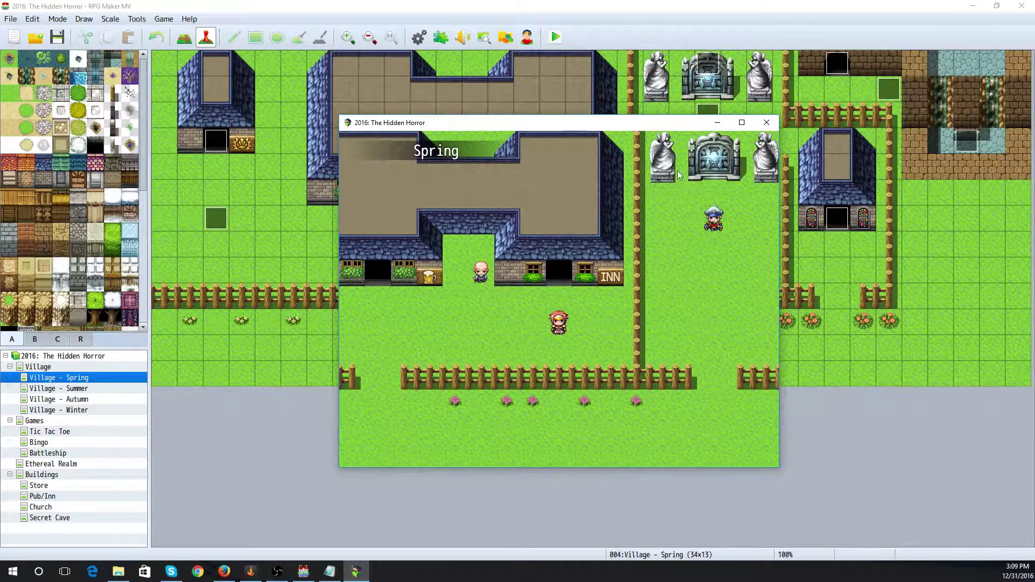
pyautogui.click(767, 123)
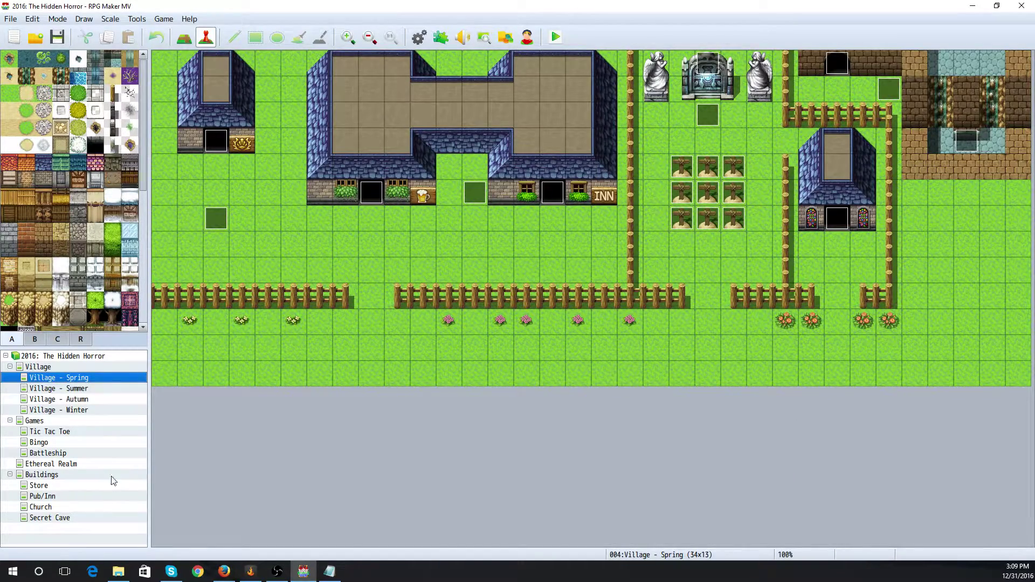
# On the Store map, set the Store Manager event's trigger to Action Button and its priority to Same as characters
pyautogui.click(38, 485)
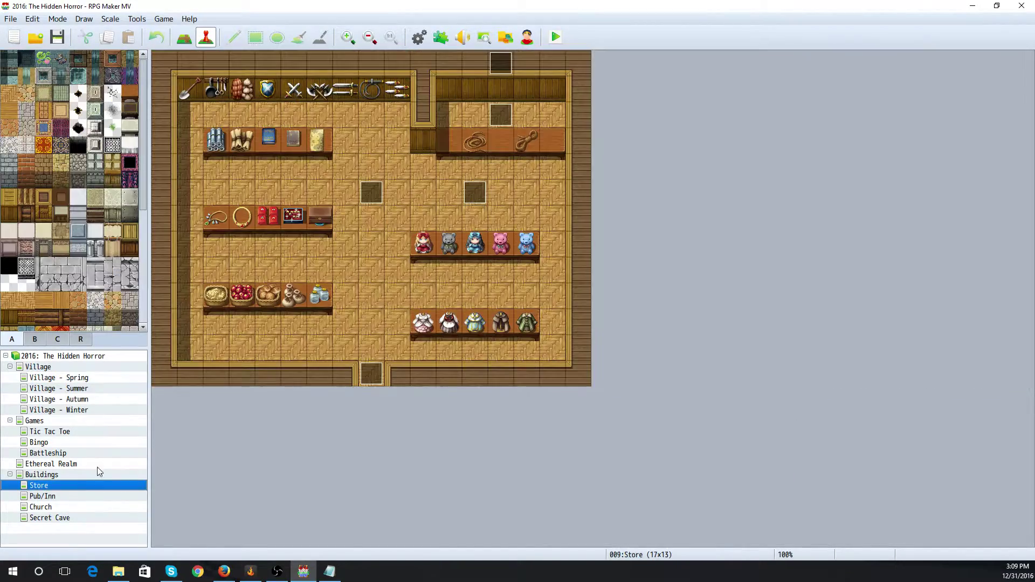
pyautogui.doubleClick(501, 116)
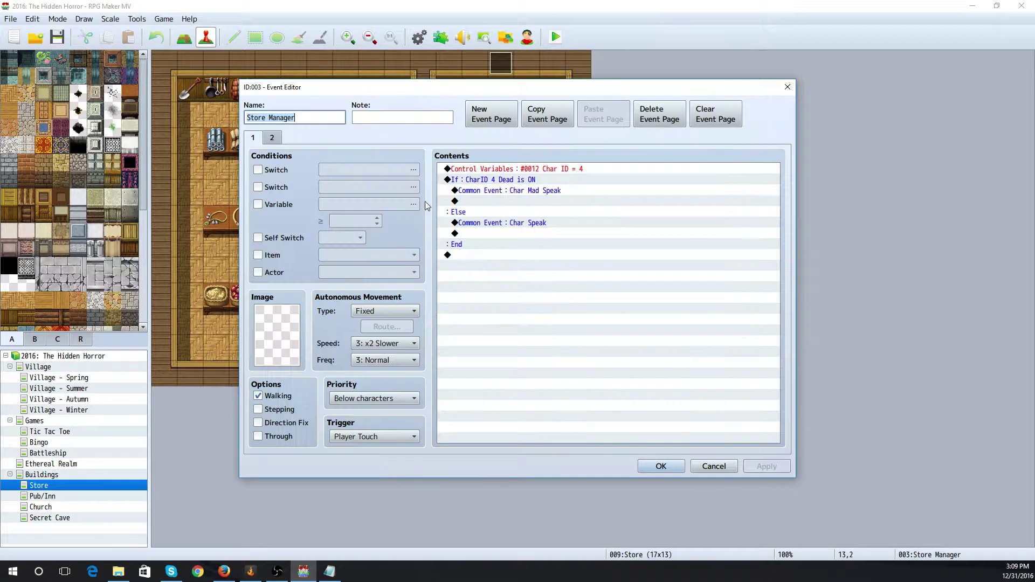
pyautogui.click(406, 439)
pyautogui.click(378, 451)
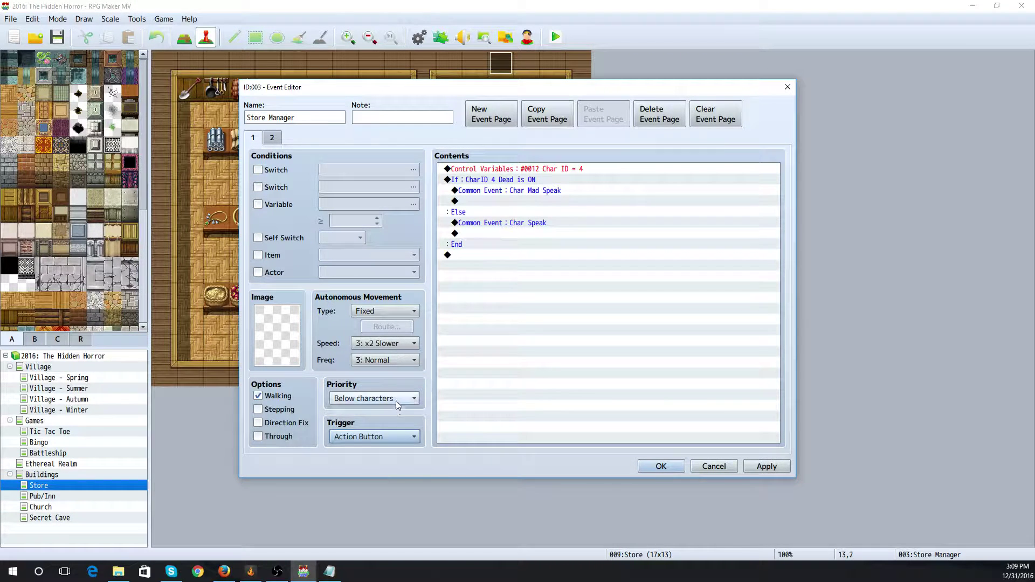
pyautogui.click(377, 399)
pyautogui.click(386, 424)
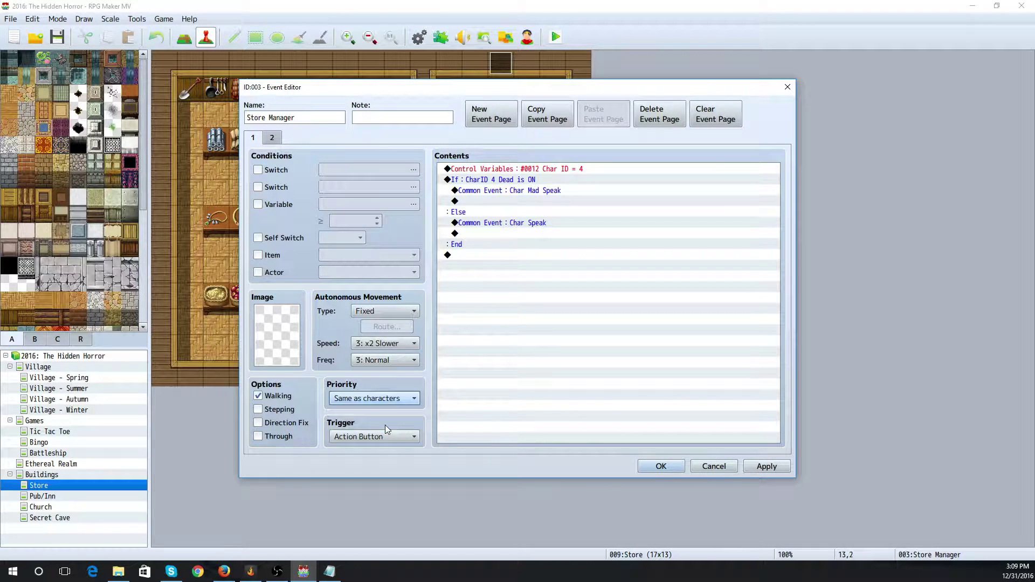
pyautogui.click(661, 467)
# Save the project and start a new game in playtest, skipping through the opening village dialogue
pyautogui.click(57, 37)
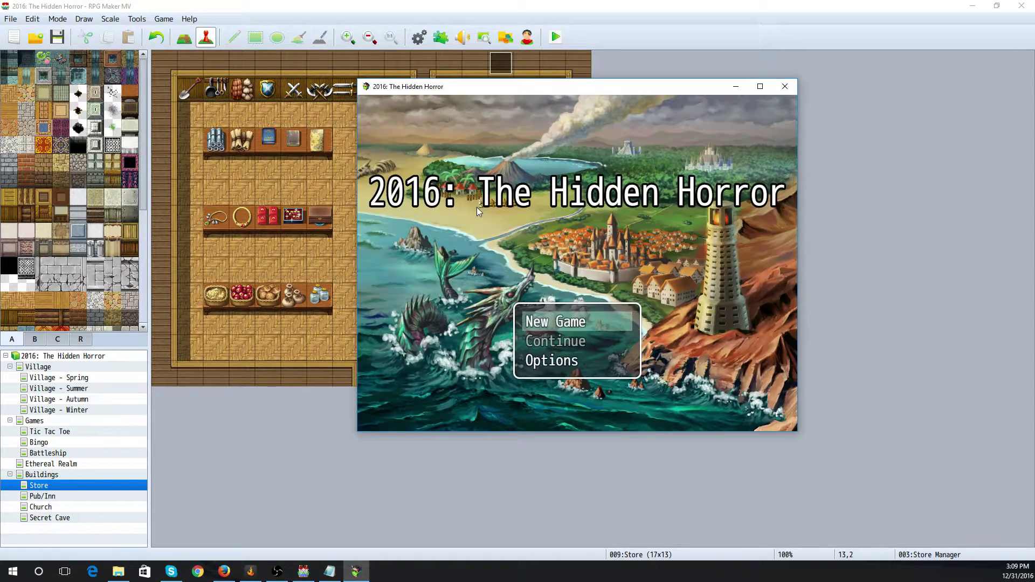
pyautogui.press('Return')
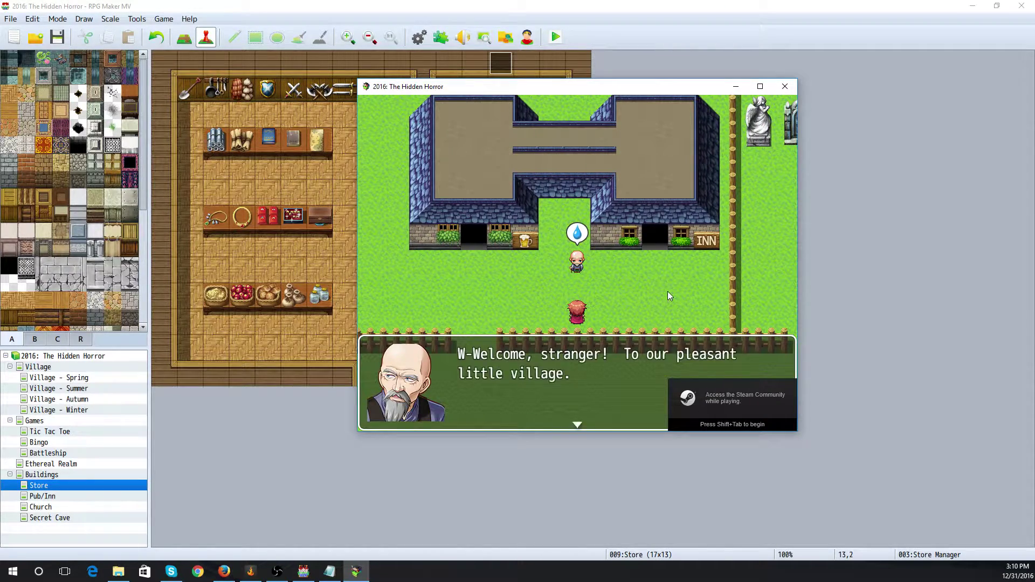
pyautogui.press('Return')
pyautogui.press('Return')
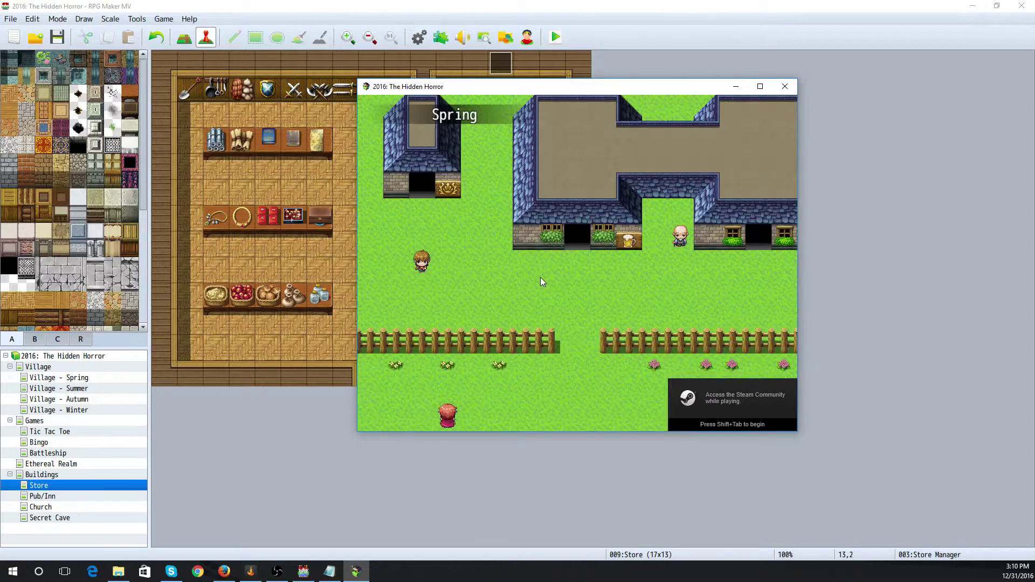
# Walk into the Store and test the Store Manager's dialogue across the counter
pyautogui.click(539, 276)
pyautogui.click(567, 292)
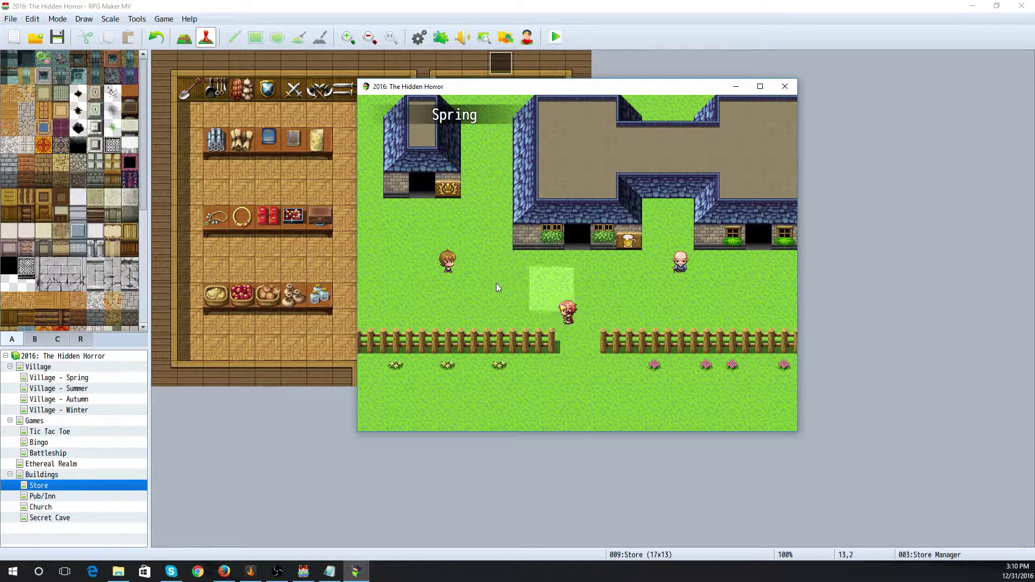
pyautogui.click(422, 186)
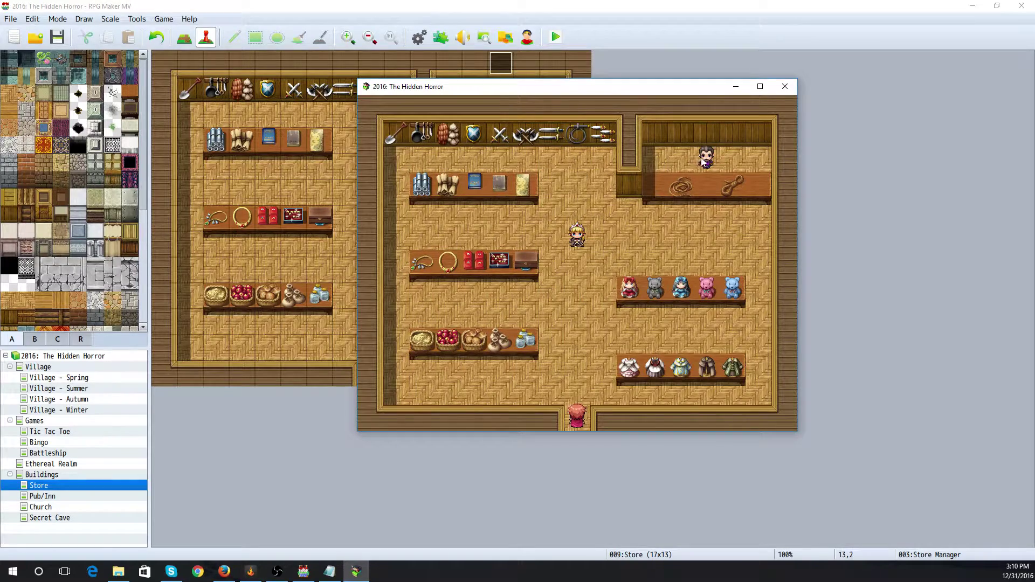
pyautogui.click(702, 160)
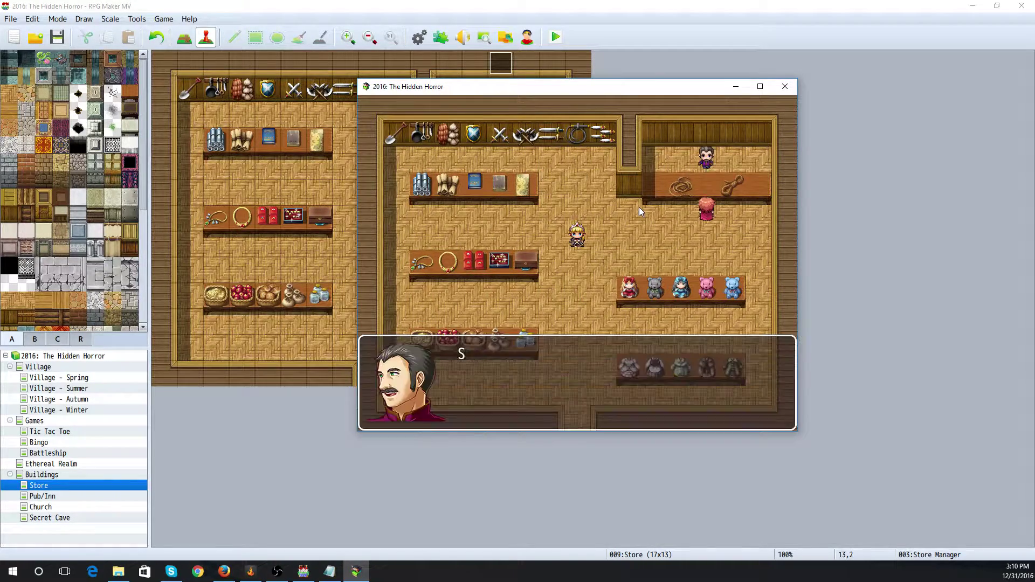
pyautogui.click(646, 252)
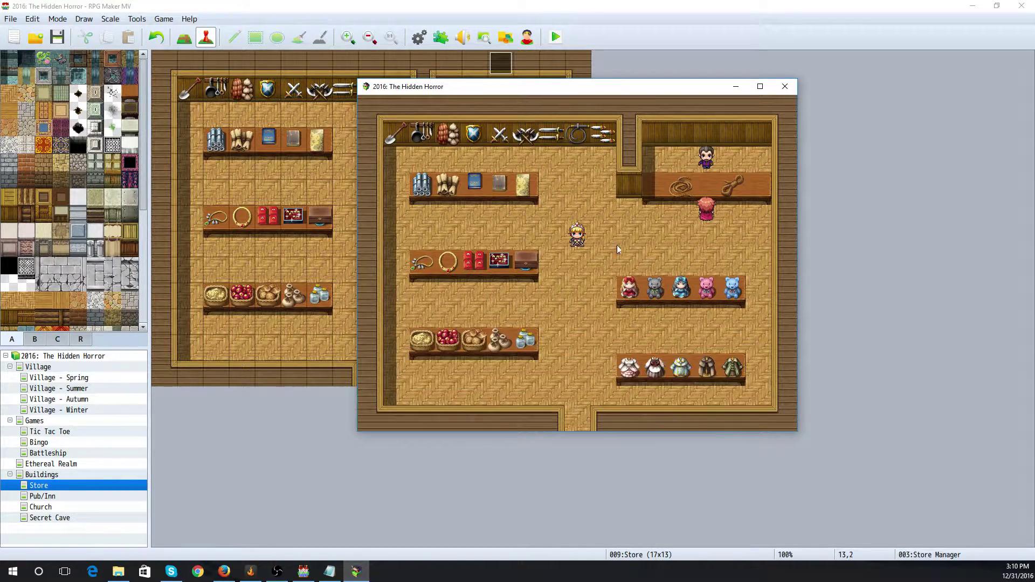
# Approach the blonde character in the middle of the Store, and leave the building
pyautogui.click(616, 245)
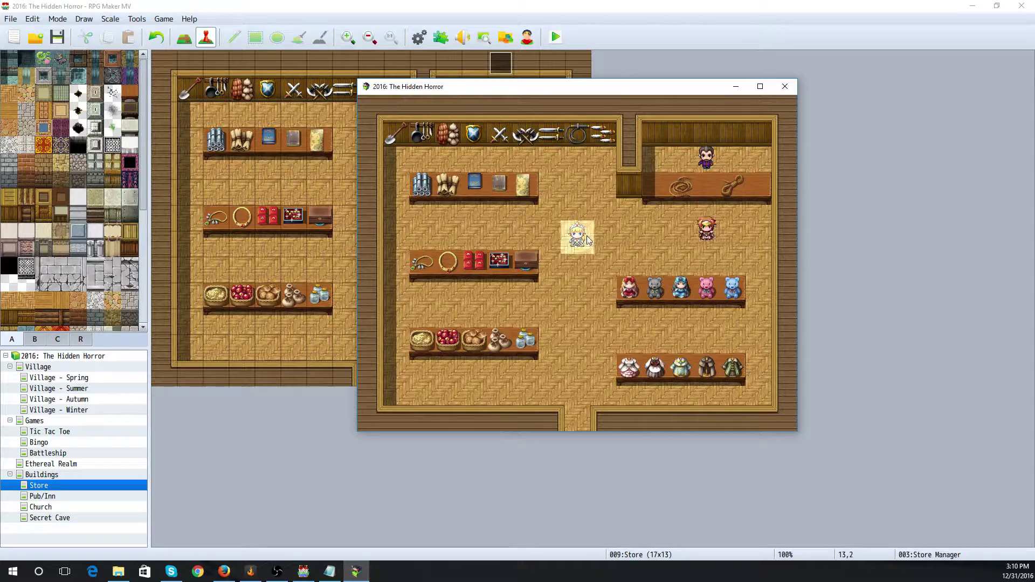
pyautogui.click(571, 302)
pyautogui.click(571, 425)
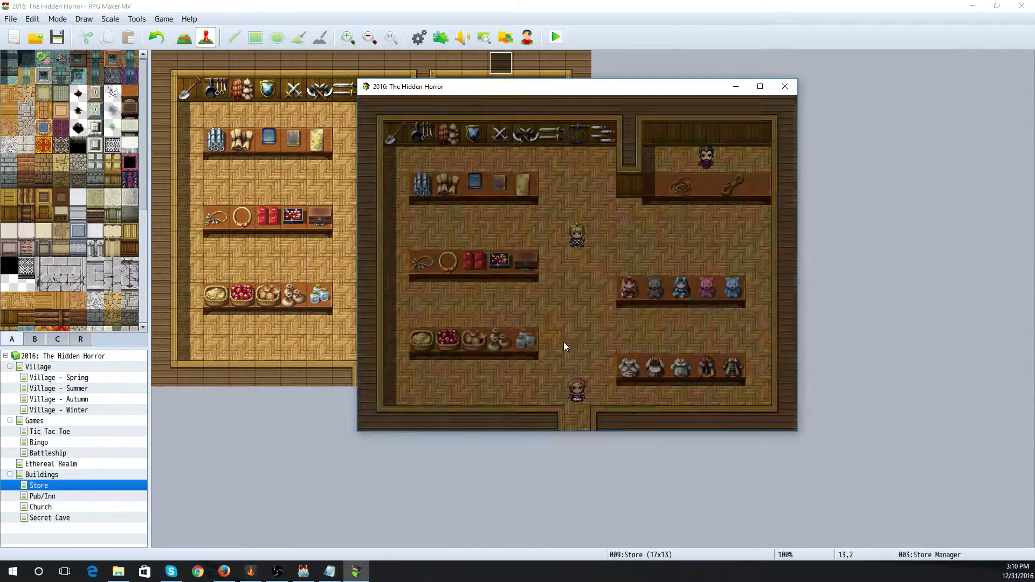
# Talk to the brown-haired villager outside the Store to test his dialogue
pyautogui.click(423, 263)
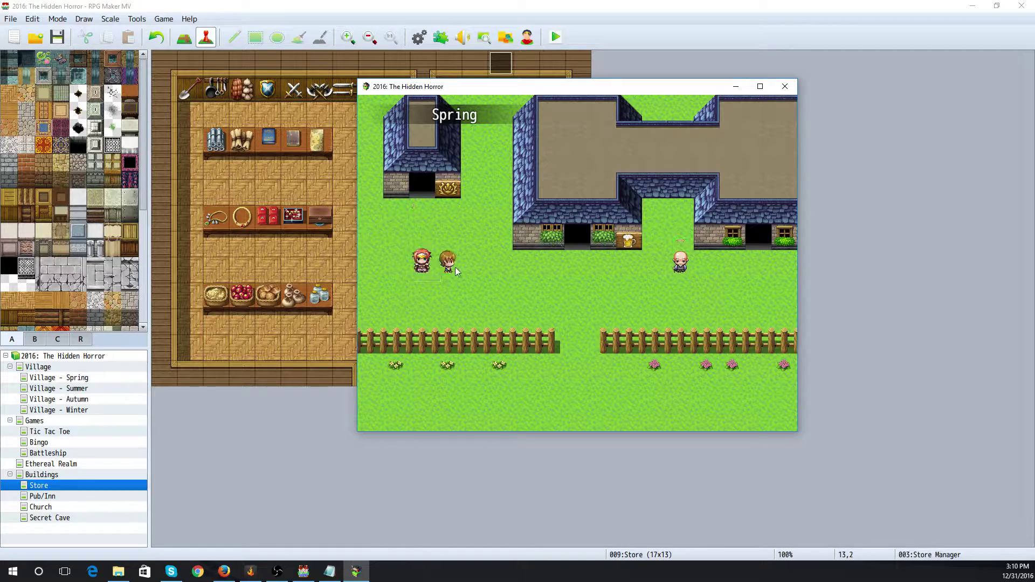
pyautogui.click(451, 267)
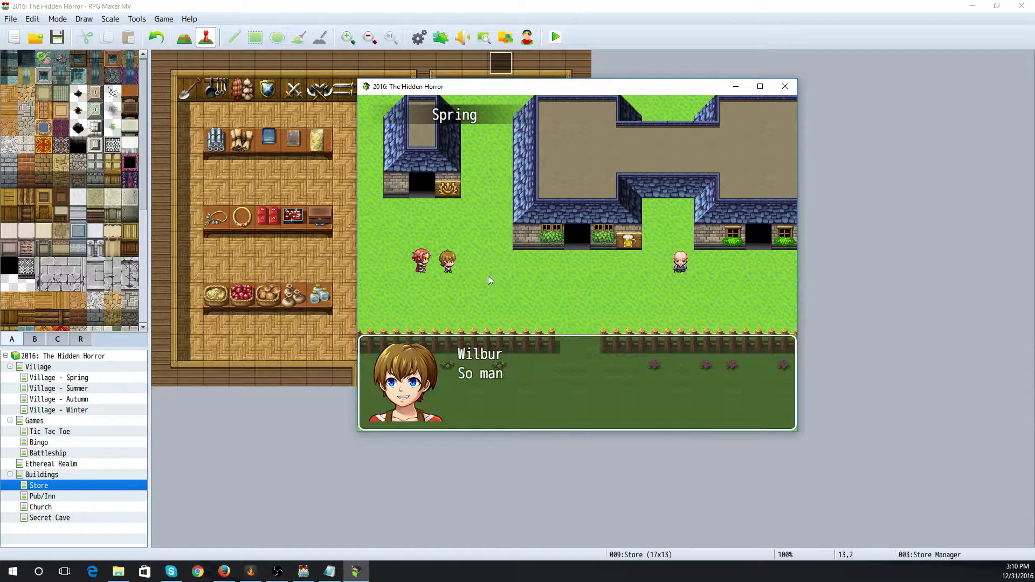
pyautogui.click(561, 309)
# Walk along the fence to the ogre villager near the statues and test his dialogue
pyautogui.click(587, 362)
pyautogui.click(649, 393)
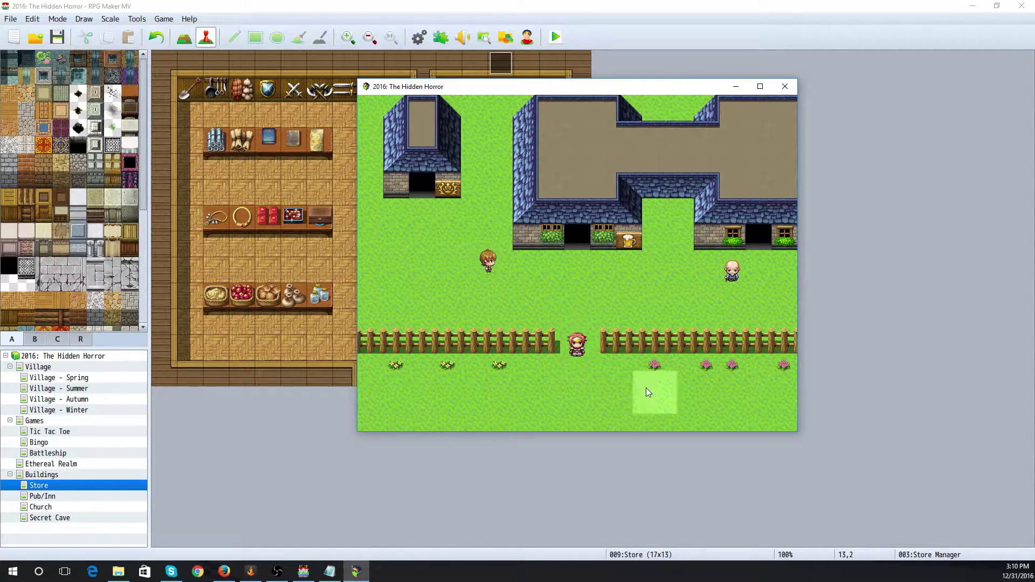
pyautogui.click(688, 386)
pyautogui.click(716, 380)
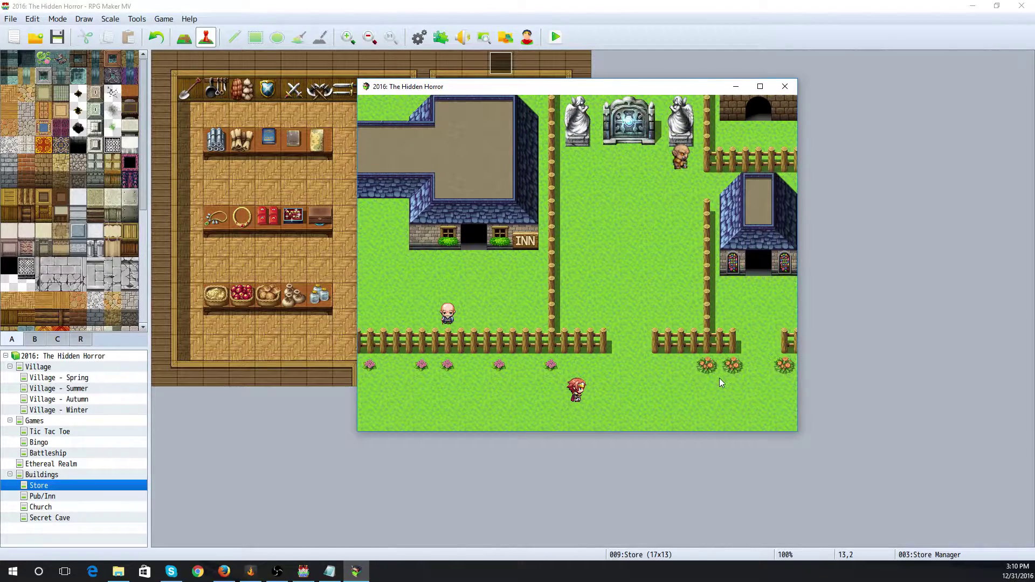
pyautogui.click(678, 160)
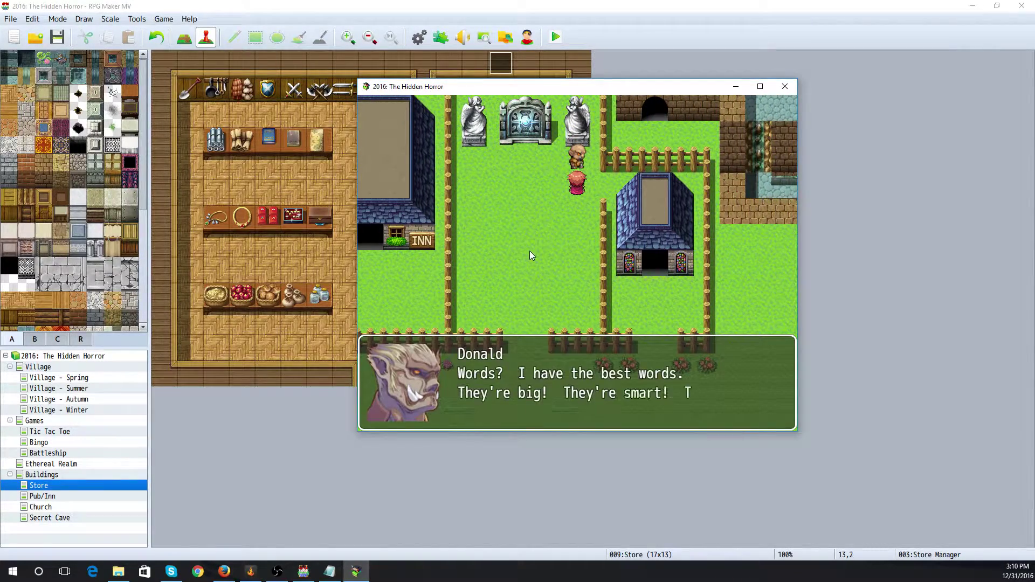
pyautogui.click(530, 285)
pyautogui.click(527, 287)
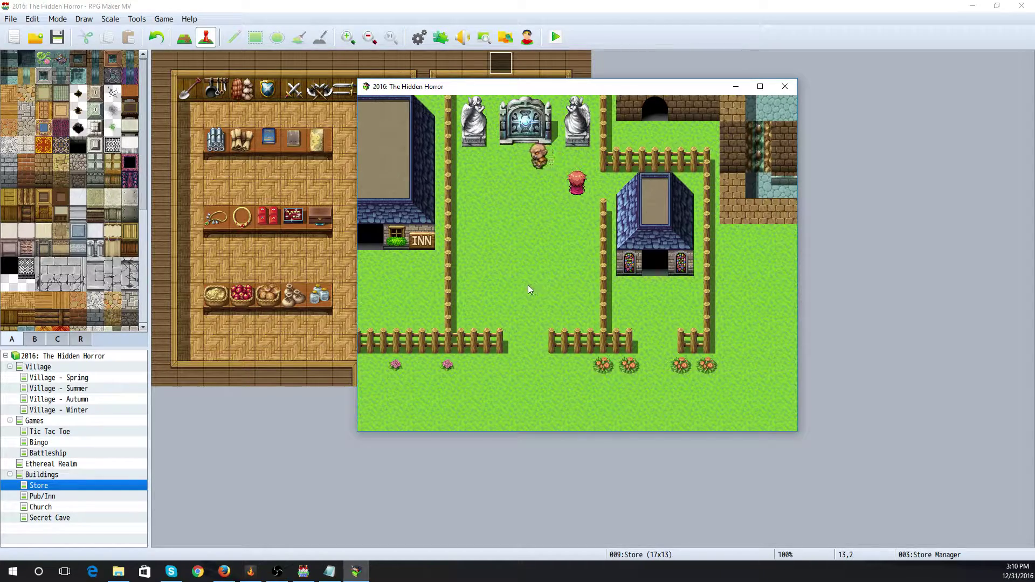
# Walk the hero back to the grass below the Inn's fence, and end the playtest
pyautogui.click(546, 387)
pyautogui.click(506, 401)
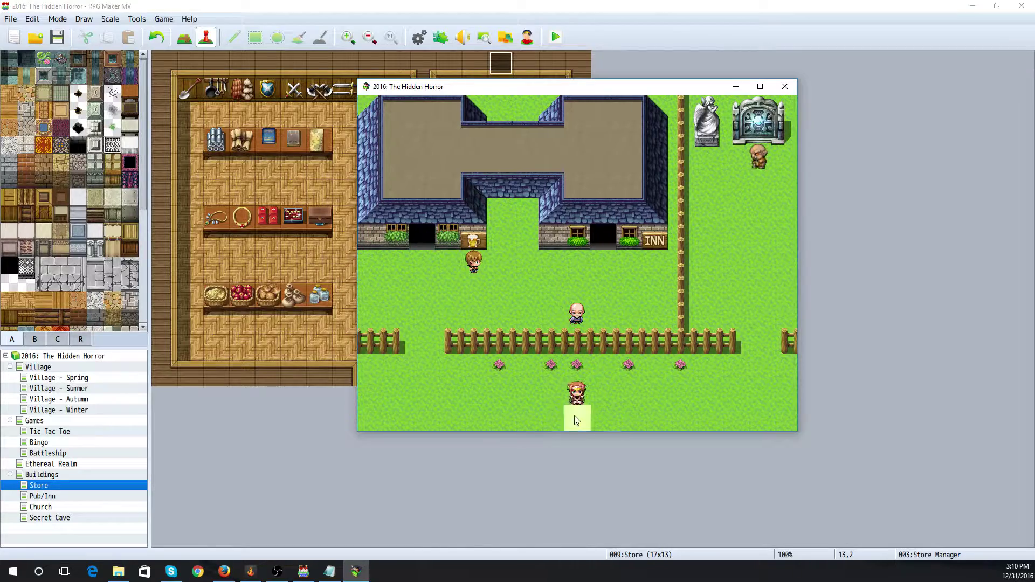
pyautogui.click(789, 85)
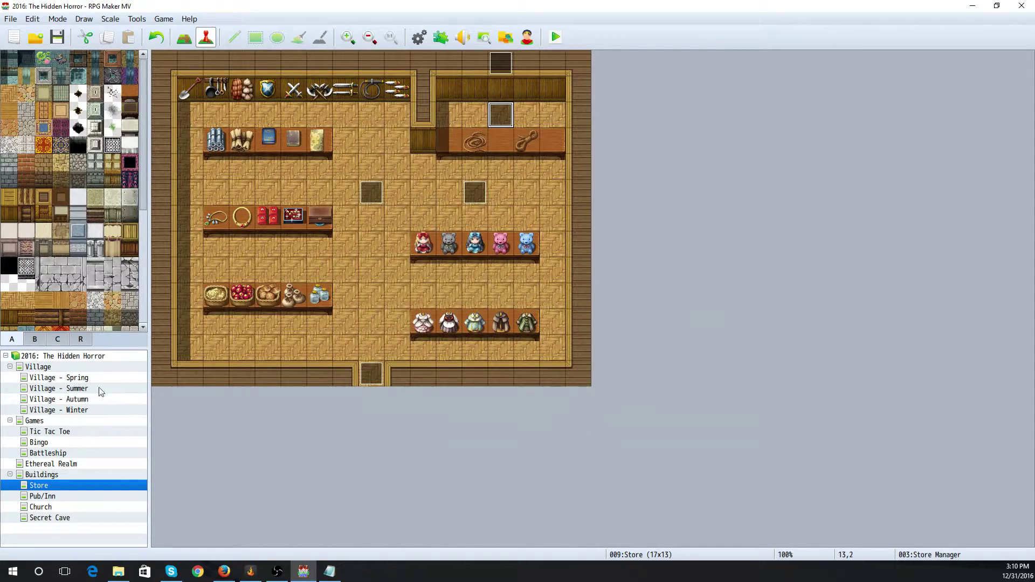
# Create an event named Game Board on the stone pedestal in the upper chamber of the Secret Cave map
pyautogui.click(86, 379)
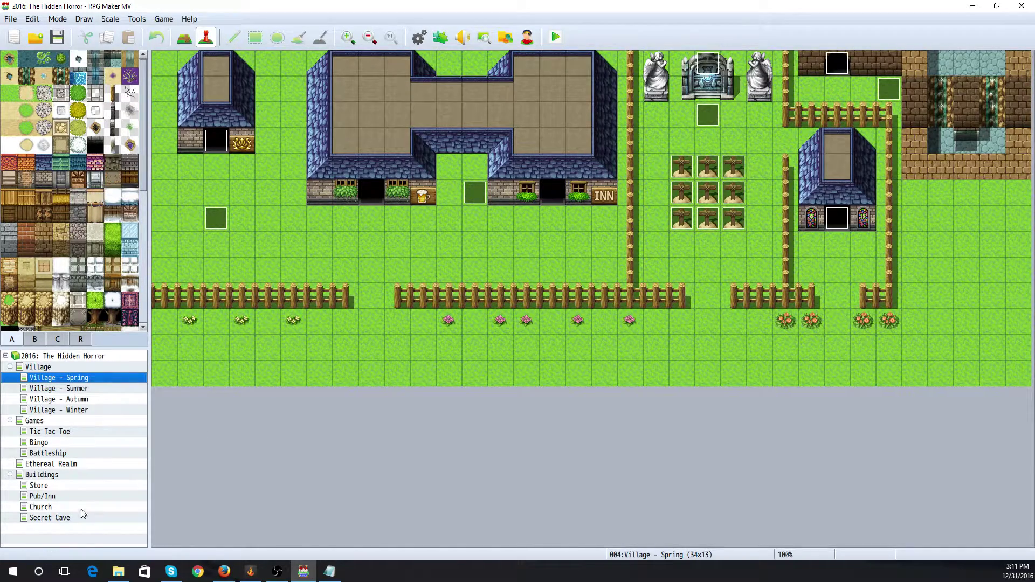
pyautogui.click(63, 519)
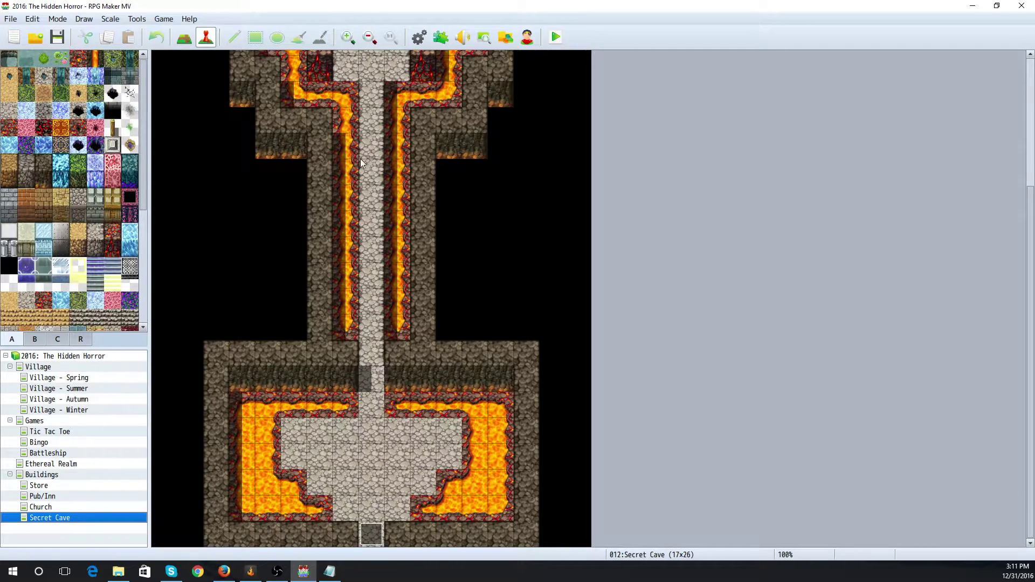
pyautogui.scroll(5, 360, 158)
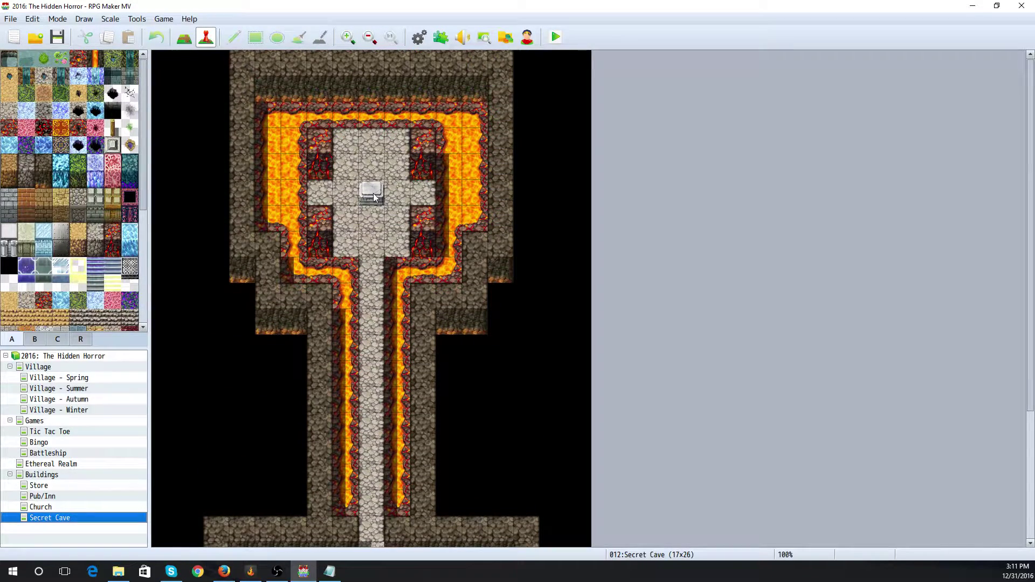
pyautogui.rightClick(374, 197)
pyautogui.click(398, 213)
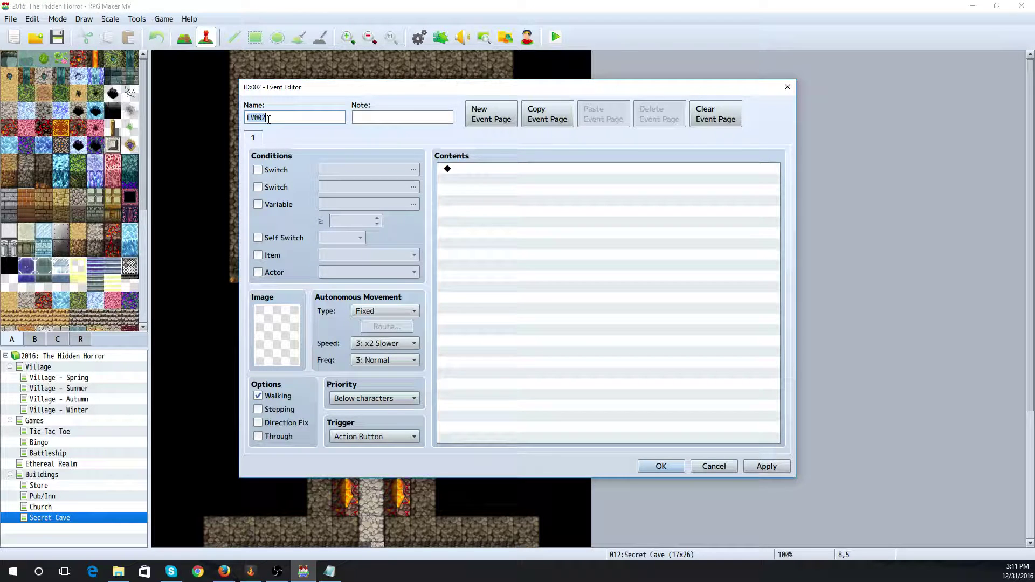
pyautogui.write('Game Bba')
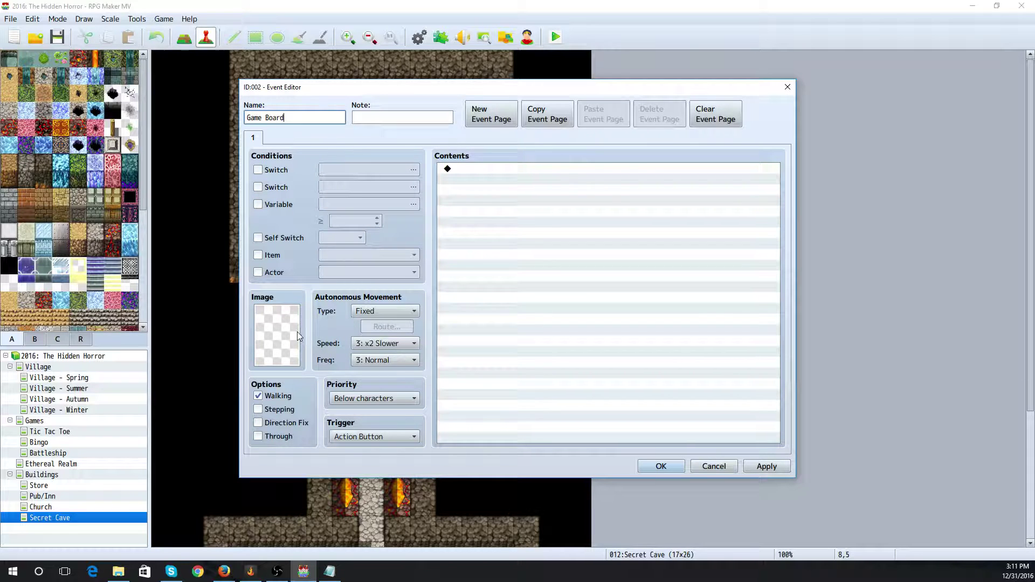
# Give the Game Board event the stone pedestal image from Tileset B and set its priority to Same as characters
pyautogui.click(275, 340)
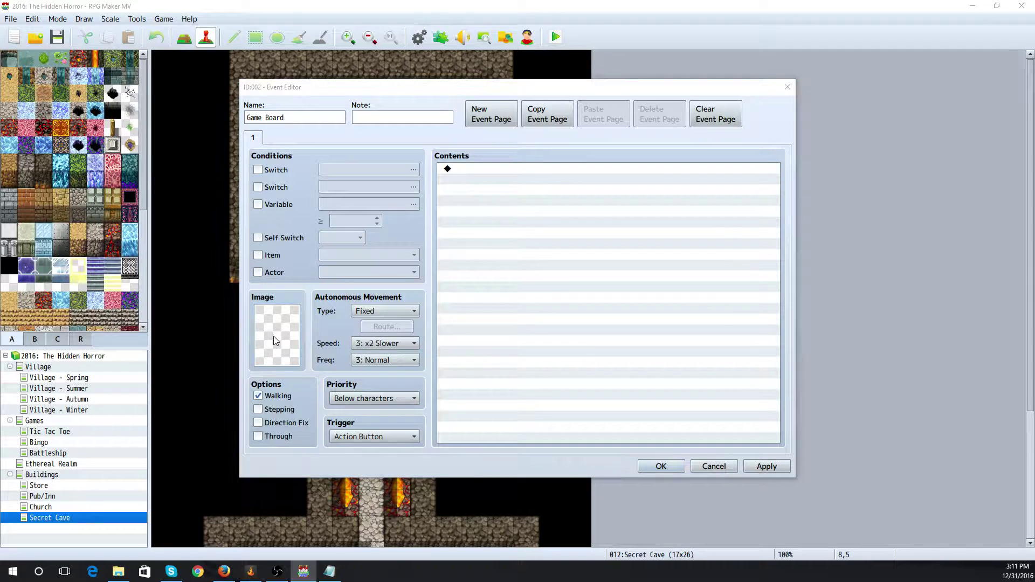
pyautogui.doubleClick(273, 336)
pyautogui.scroll(-1, 368, 368)
pyautogui.scroll(-13, 372, 366)
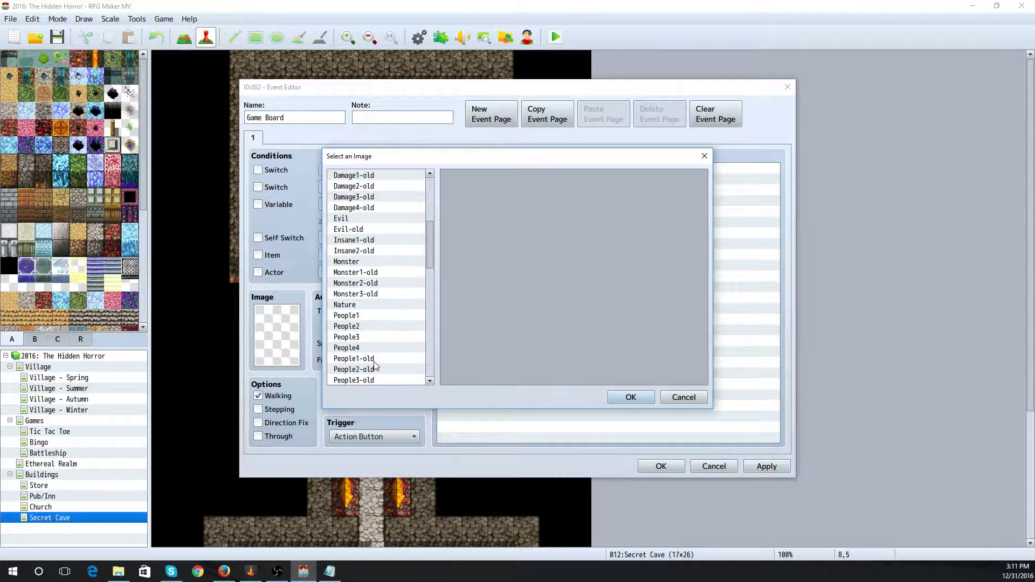
pyautogui.scroll(-5, 379, 366)
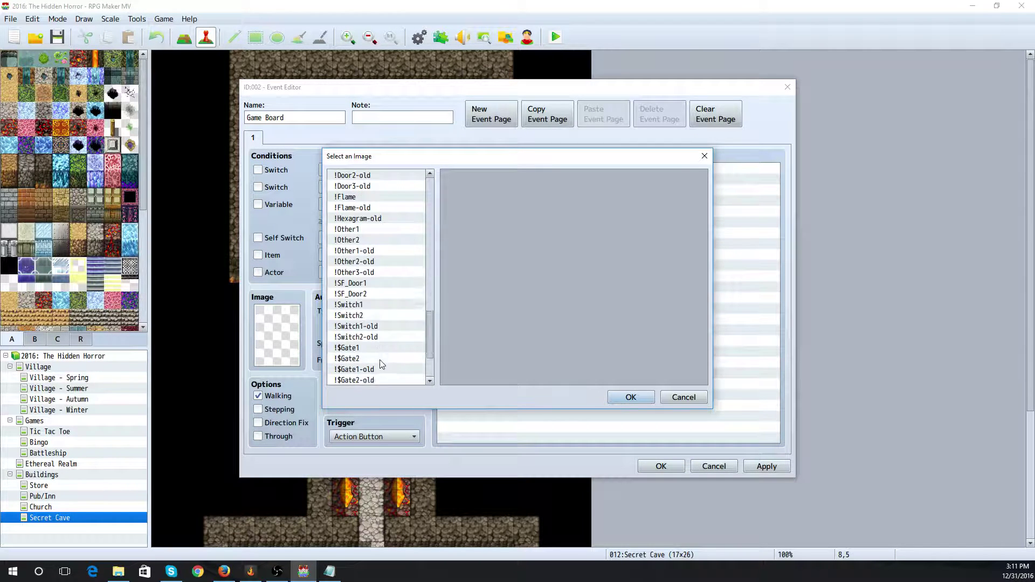
pyautogui.click(390, 371)
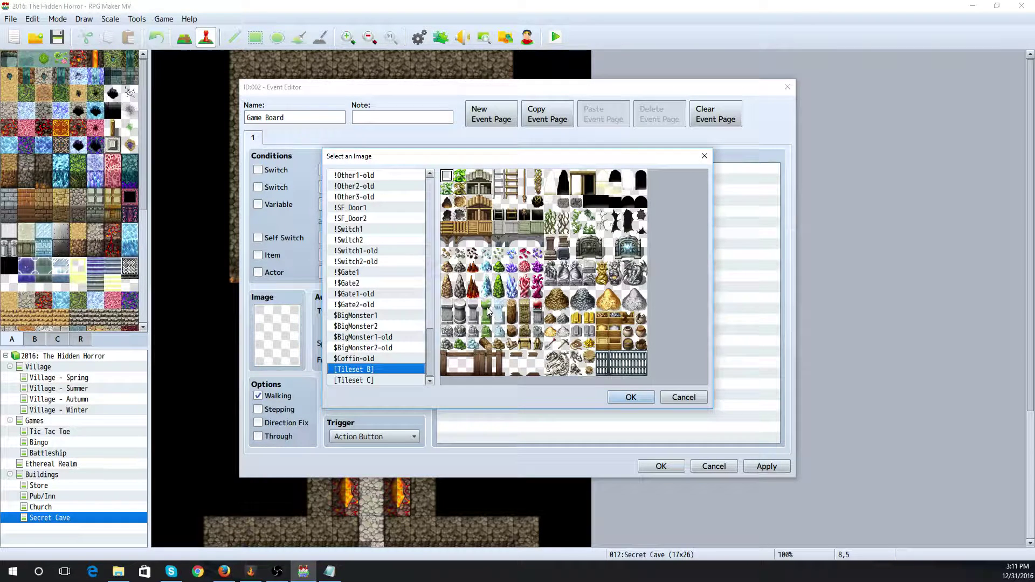
pyautogui.click(372, 380)
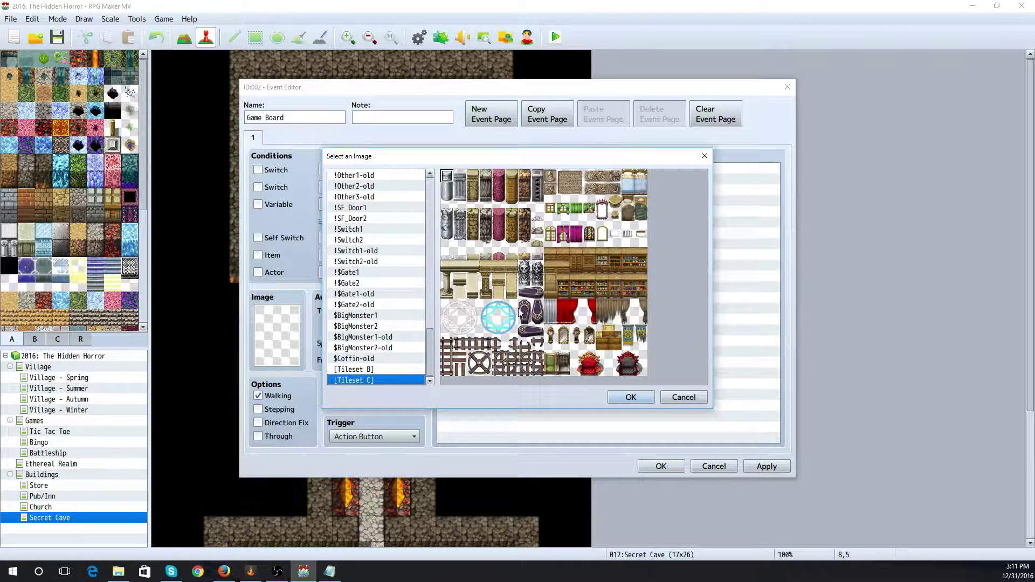
pyautogui.click(386, 369)
pyautogui.scroll(2, 386, 371)
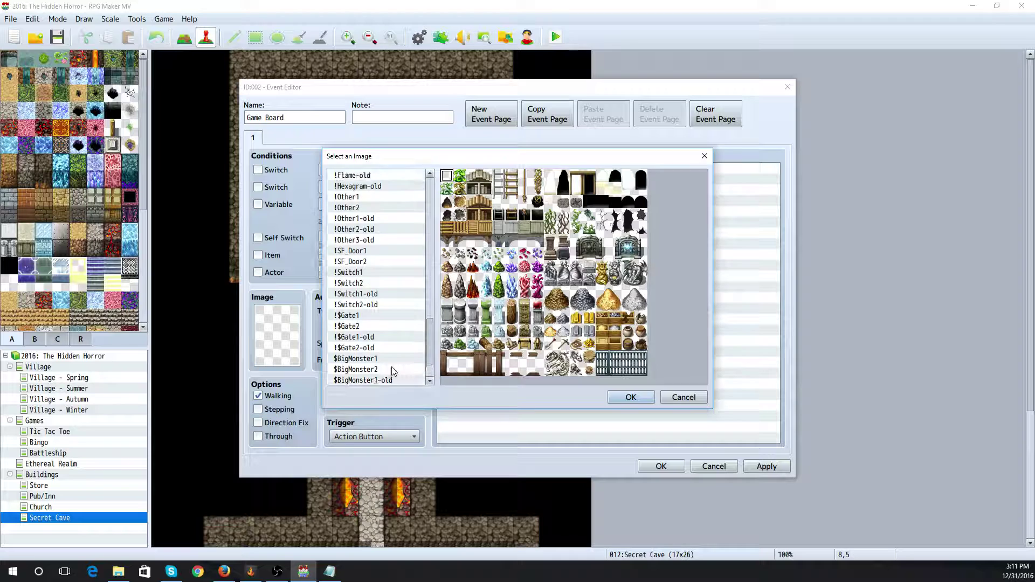
pyautogui.scroll(3, 392, 371)
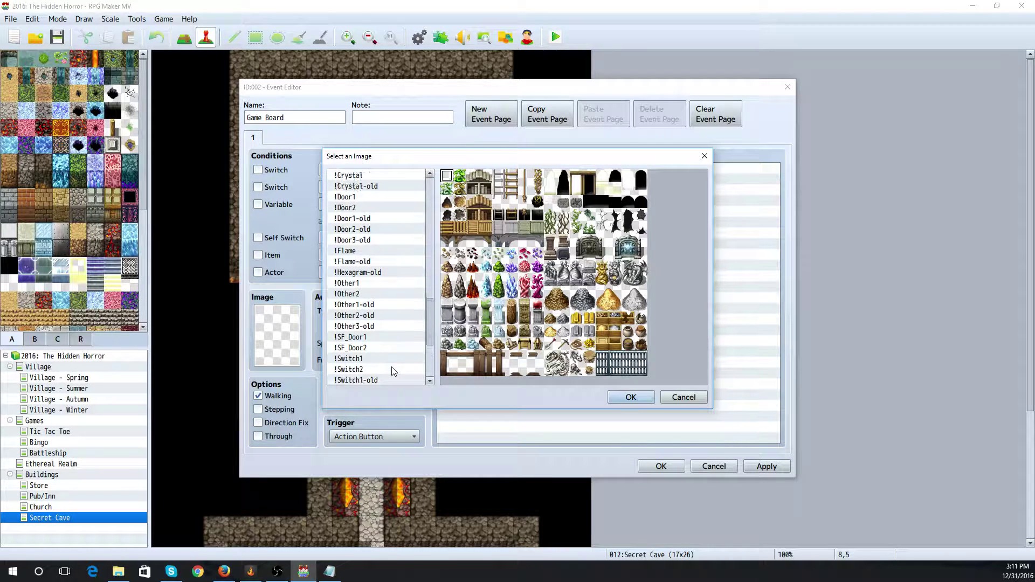
pyautogui.scroll(-4, 392, 371)
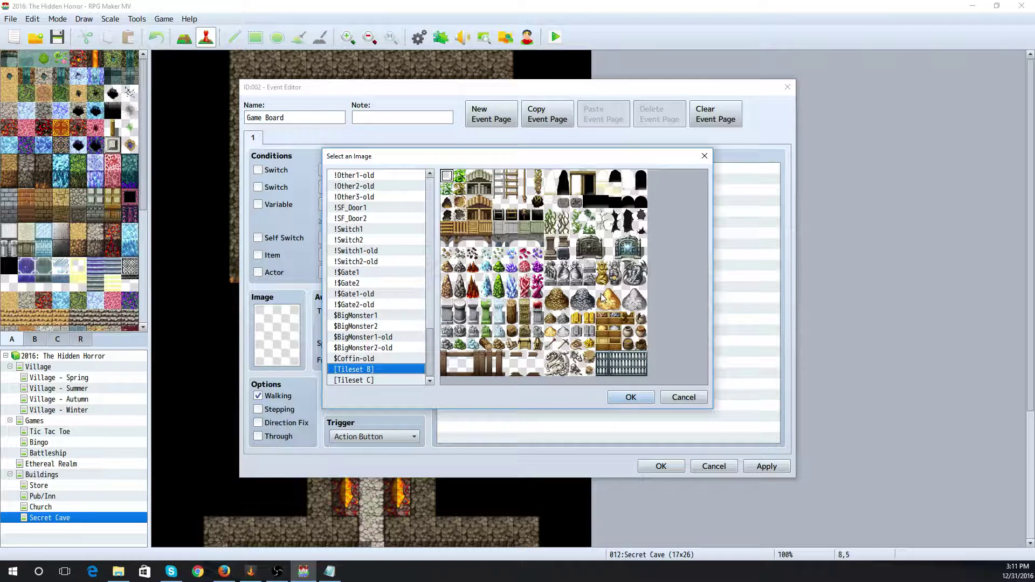
pyautogui.click(589, 266)
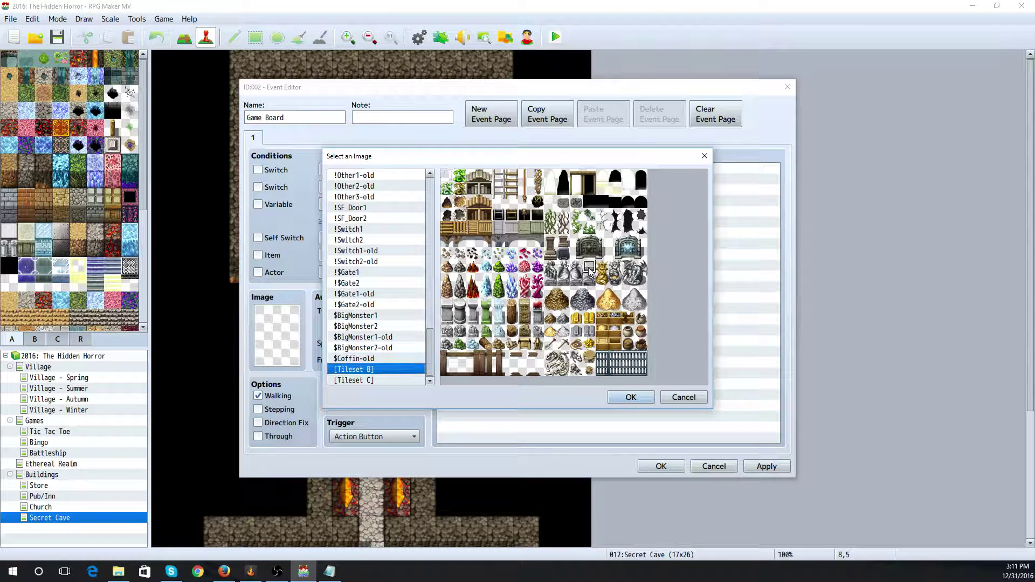
pyautogui.click(636, 395)
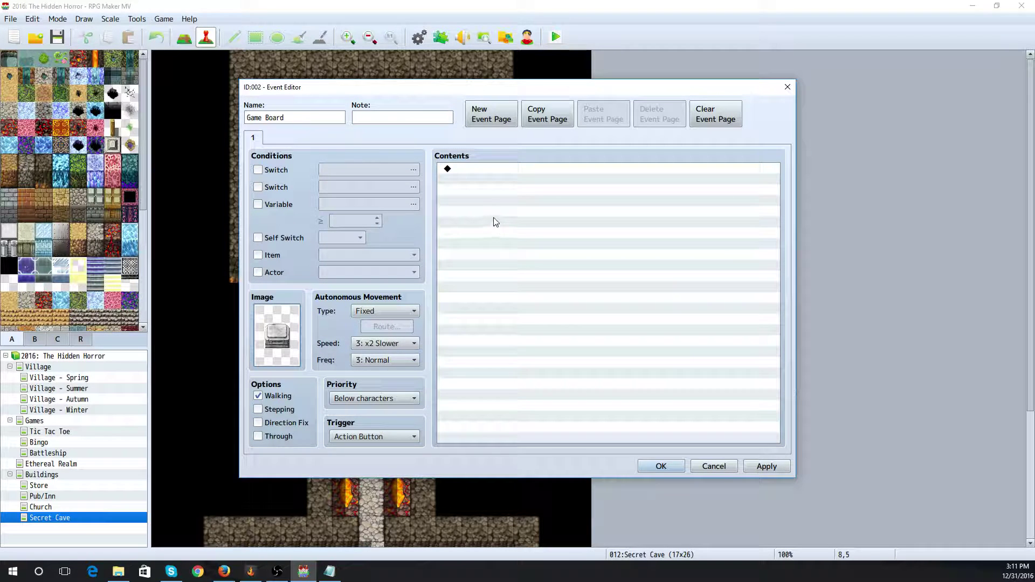
pyautogui.click(377, 400)
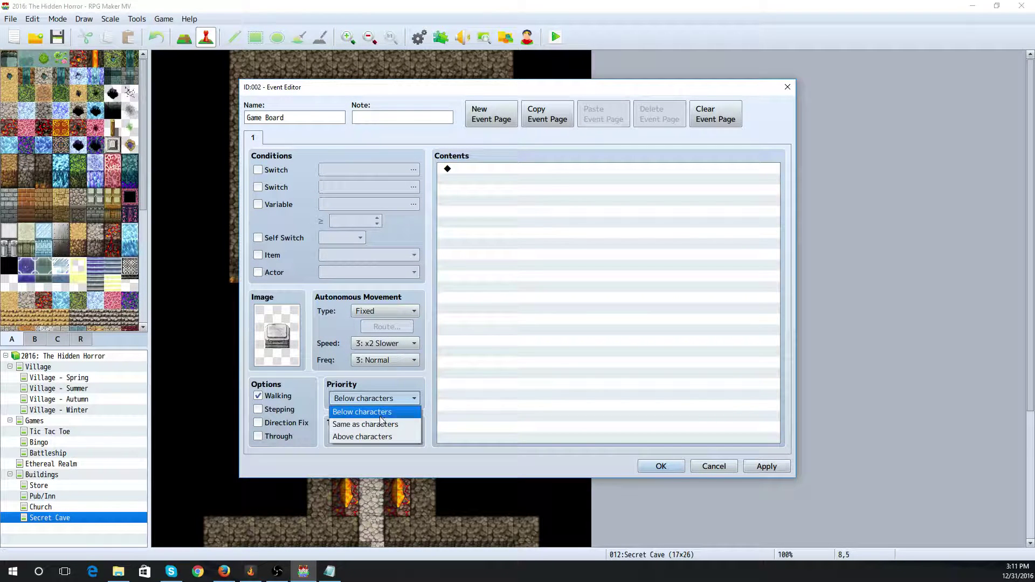
pyautogui.click(407, 410)
# Add a Show Choices command to the Game Board event with the choices Tic Tac Toe, Bingo and Battleship
pyautogui.click(476, 172)
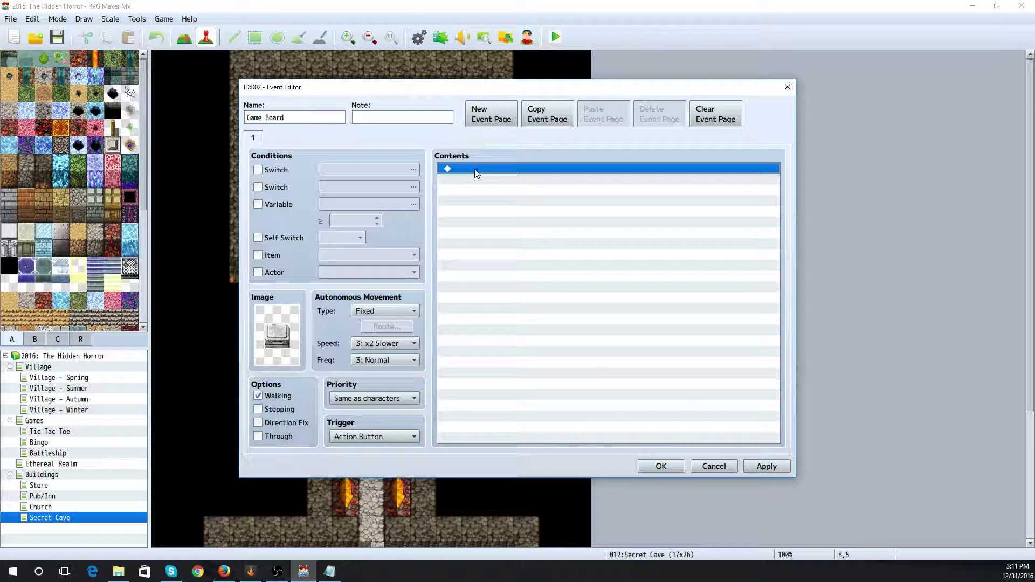
pyautogui.doubleClick(475, 173)
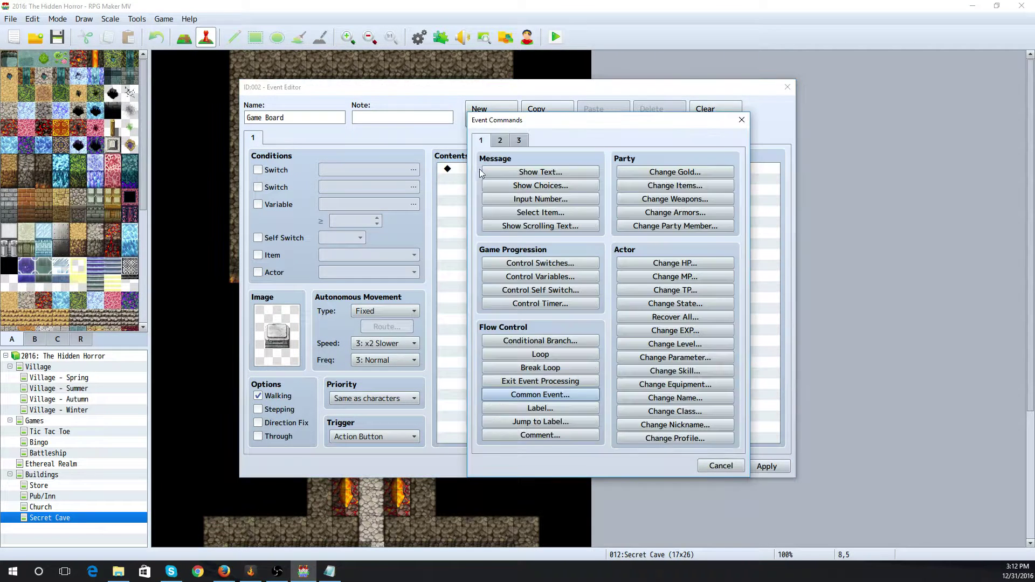
pyautogui.click(534, 187)
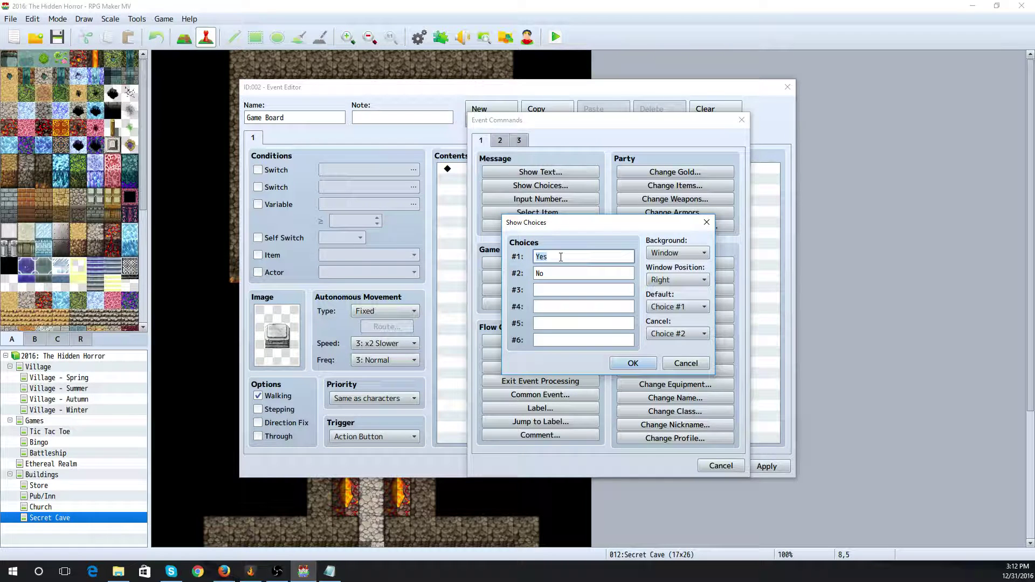
pyautogui.write('Tic Tac Toe')
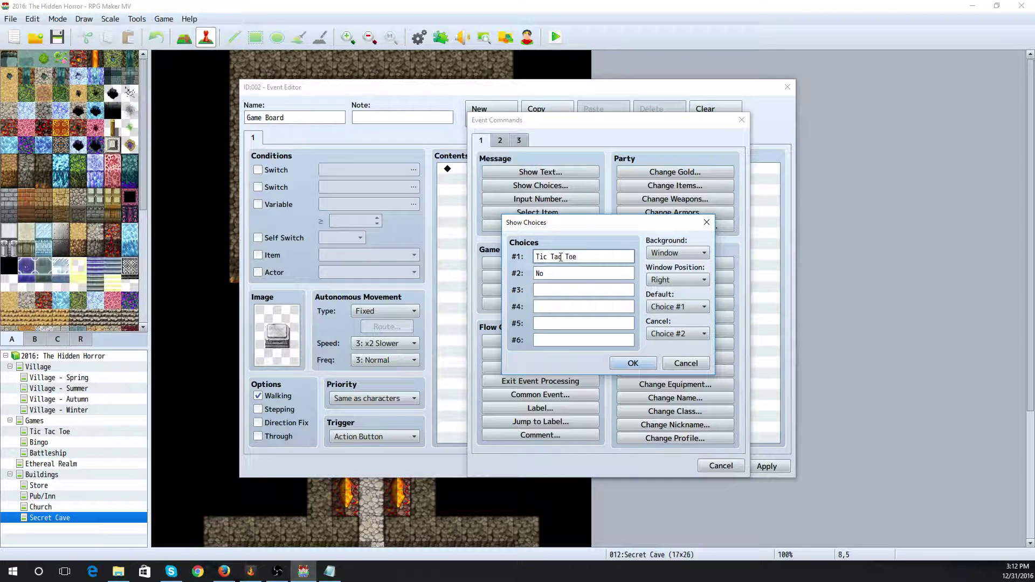
pyautogui.press('Tab')
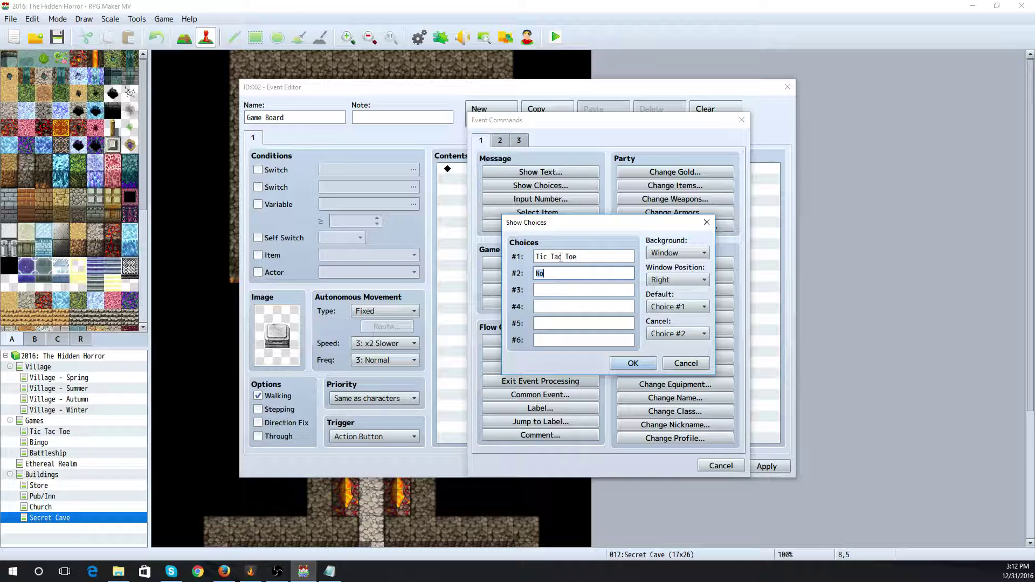
pyautogui.write('Bingo')
pyautogui.press('Tab')
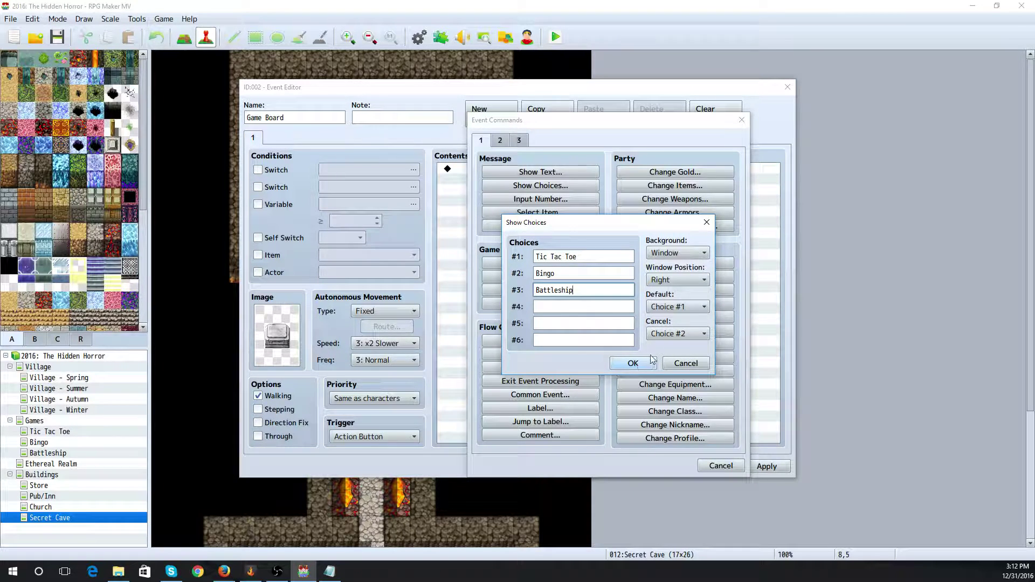
# Set the choices' cancel option to Choice #4 and the default to None, and accept the command
pyautogui.click(706, 337)
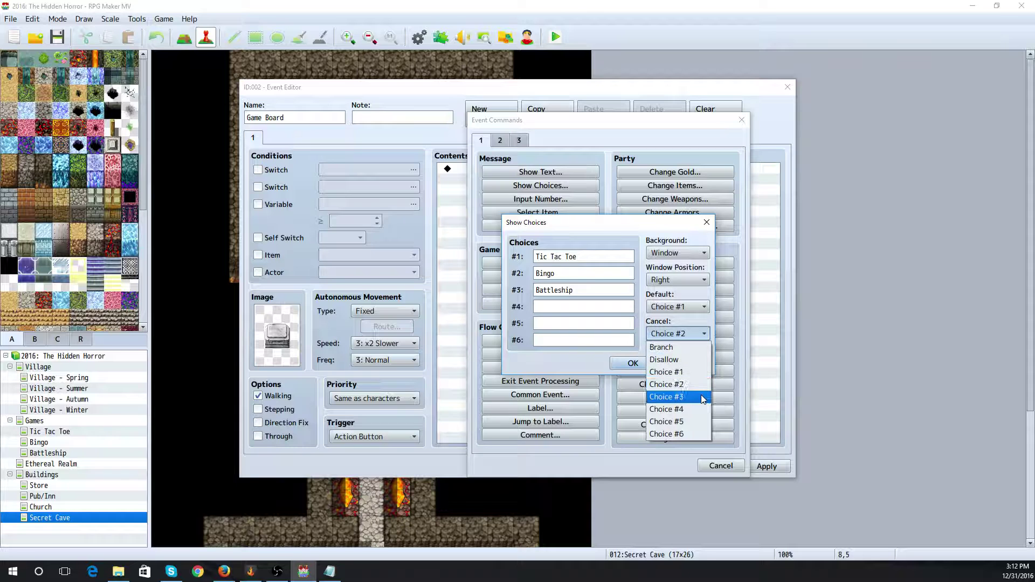
pyautogui.click(679, 409)
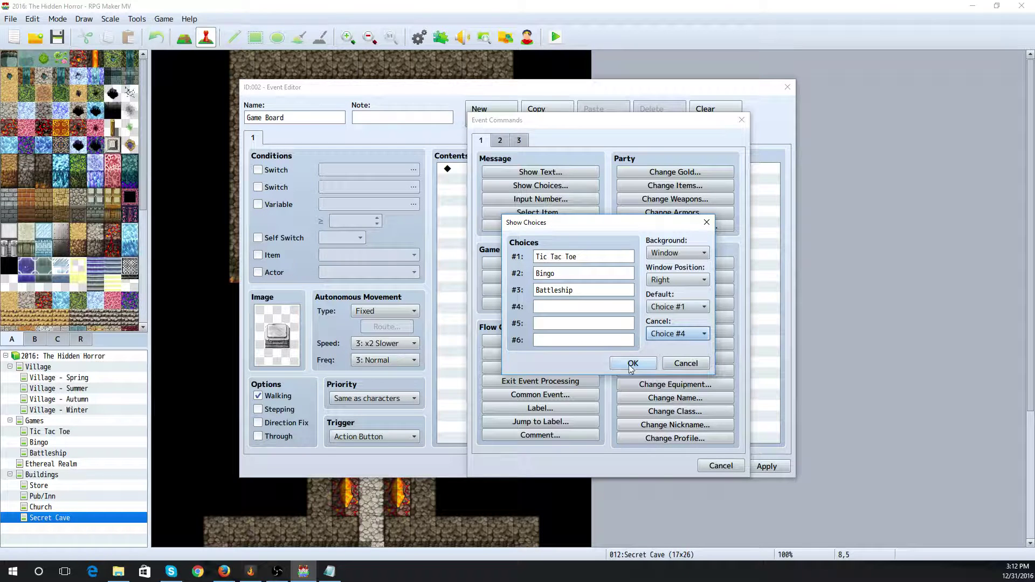
pyautogui.click(704, 309)
pyautogui.click(685, 322)
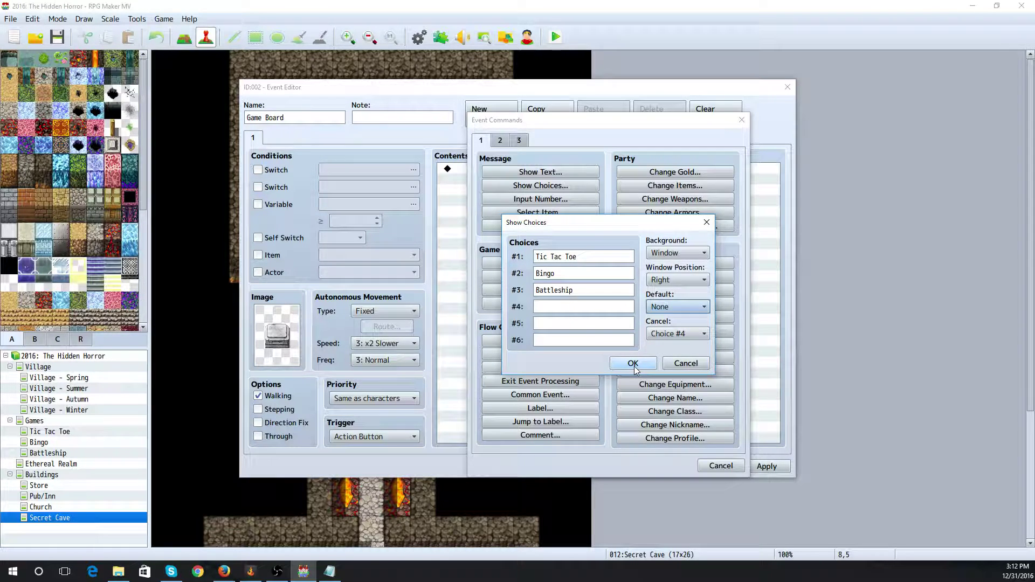
pyautogui.click(633, 364)
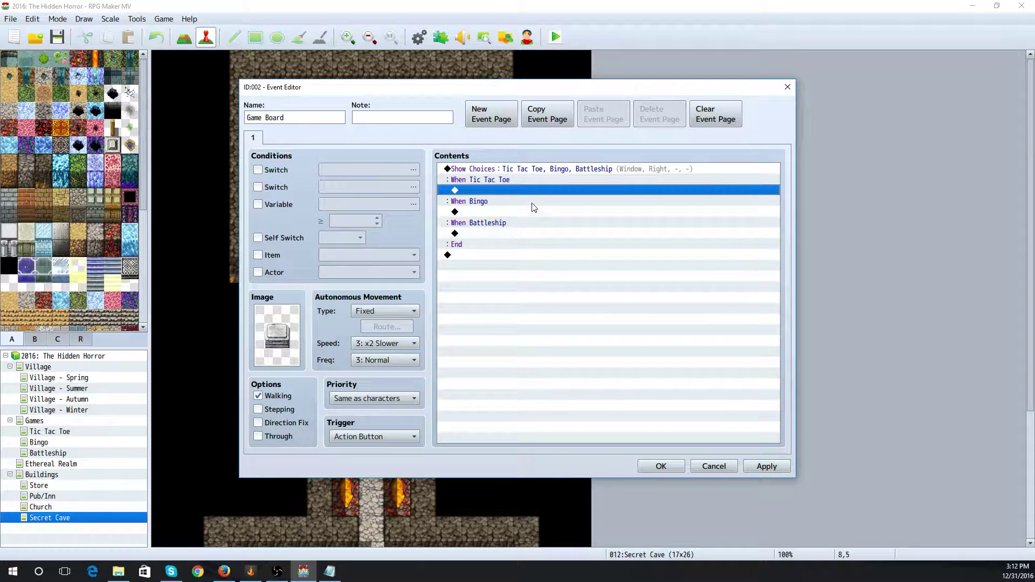
# Insert a Show Text command above the Game Board's choices, using the dark hooded face from Monster1-old
pyautogui.click(487, 170)
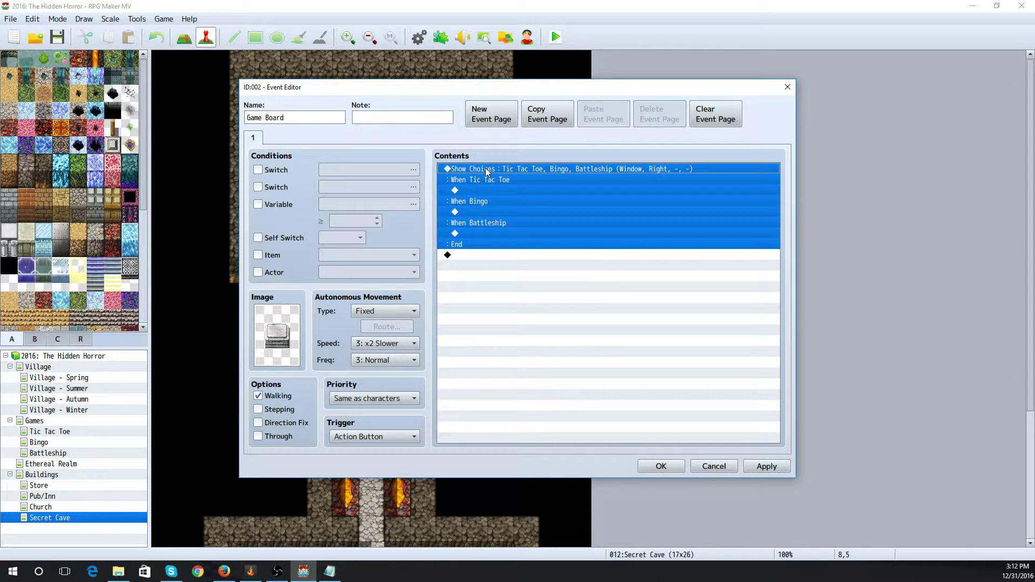
pyautogui.doubleClick(486, 169)
pyautogui.click(494, 171)
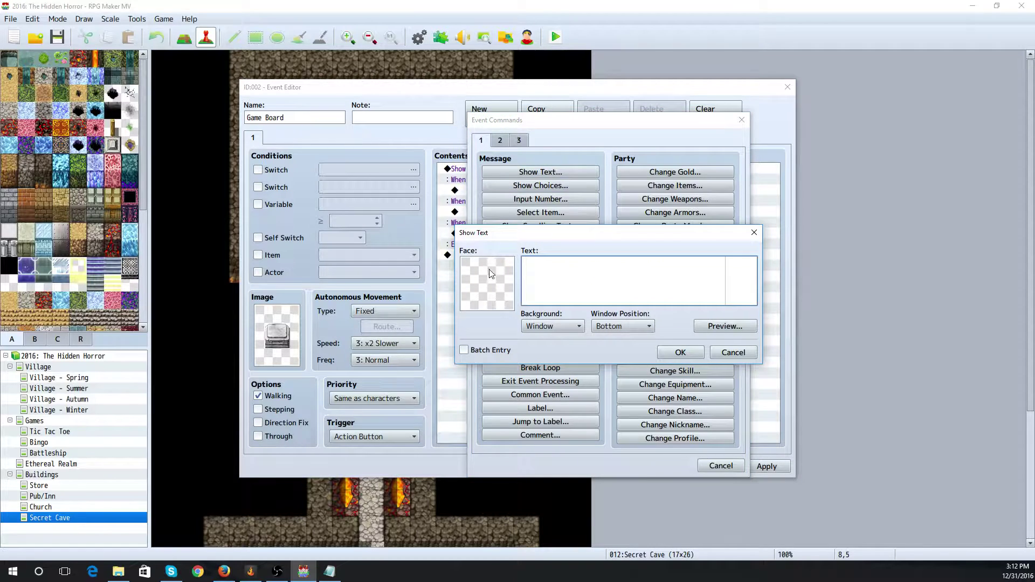
pyautogui.doubleClick(497, 288)
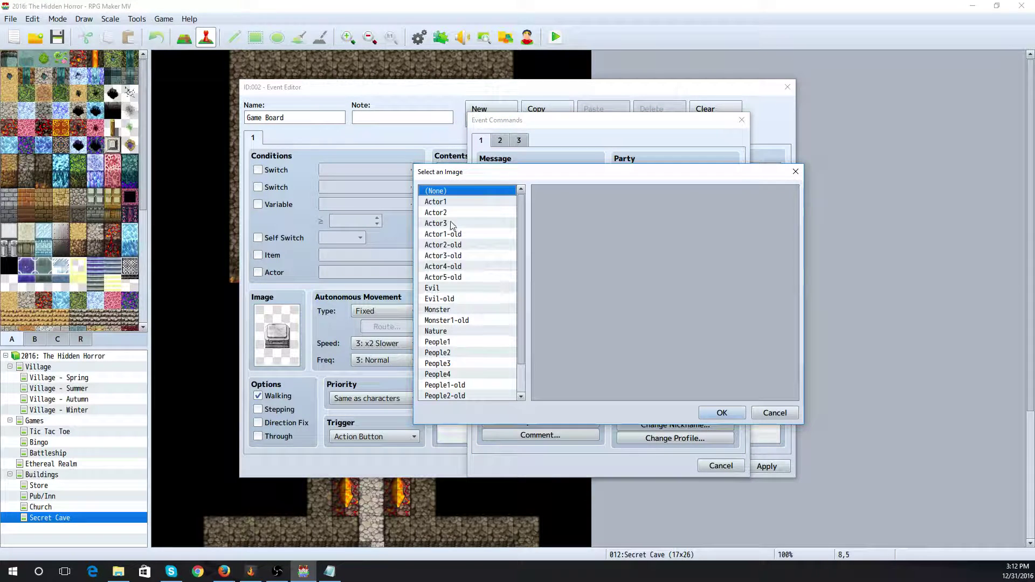
pyautogui.click(449, 202)
pyautogui.click(451, 212)
pyautogui.click(454, 223)
pyautogui.click(459, 234)
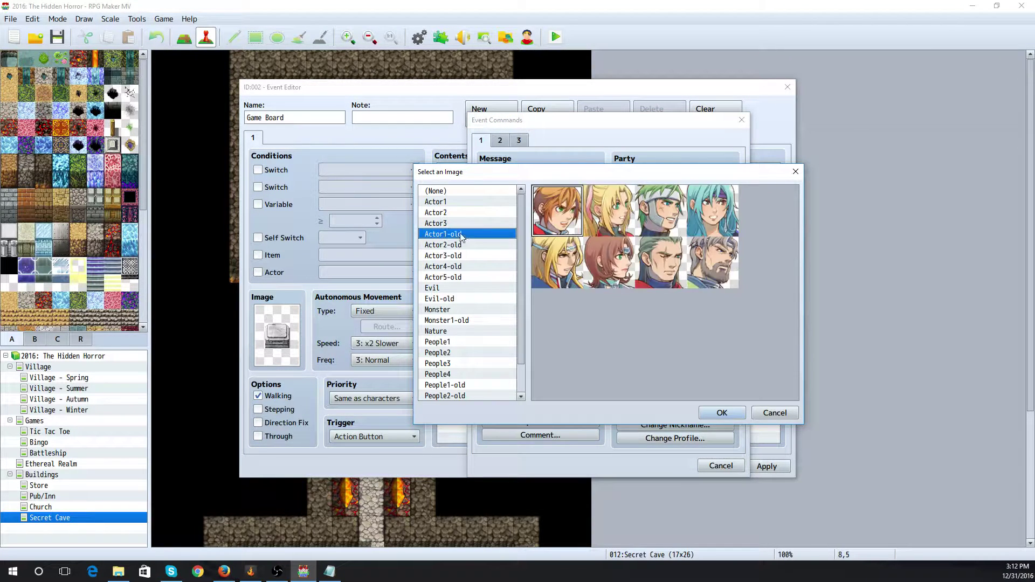
pyautogui.click(467, 245)
pyautogui.scroll(-1, 469, 275)
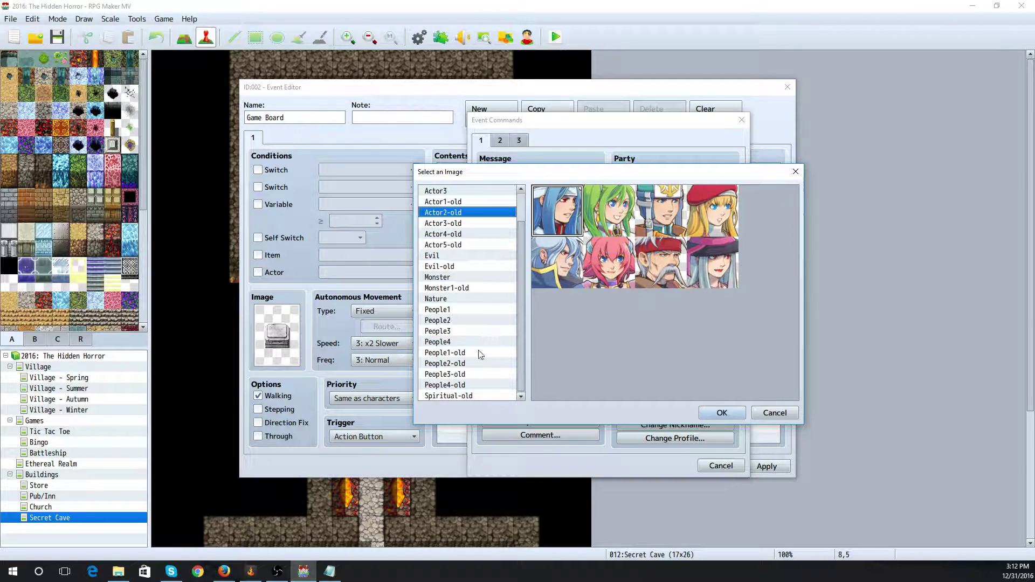
pyautogui.click(485, 396)
pyautogui.click(481, 385)
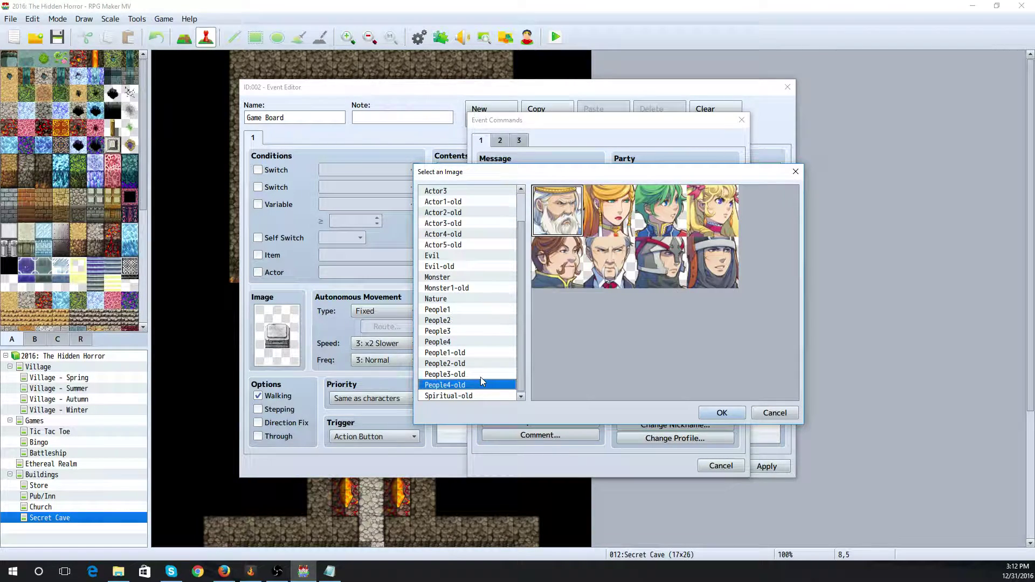
pyautogui.click(480, 376)
pyautogui.click(480, 364)
pyautogui.click(480, 354)
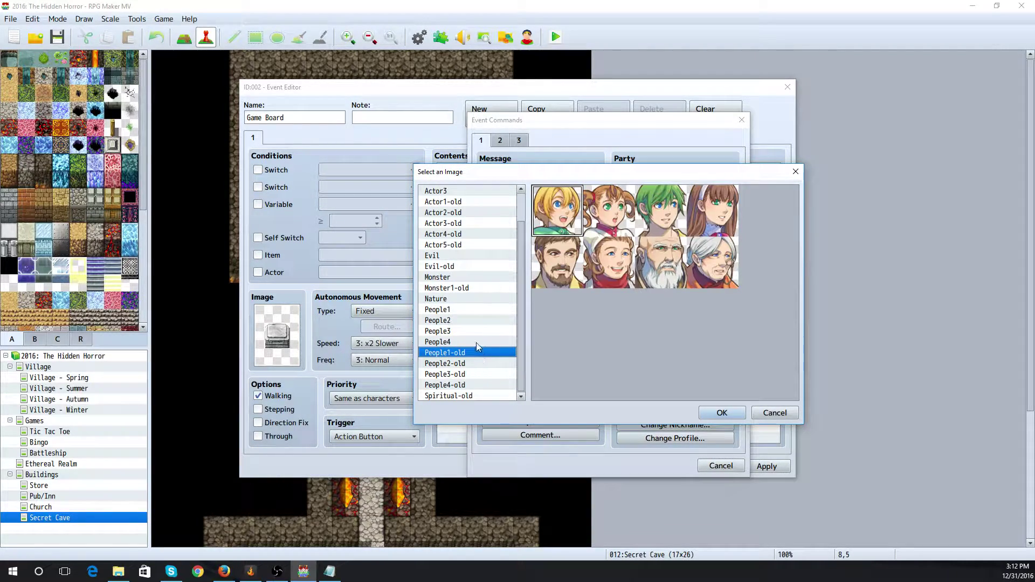
pyautogui.click(478, 342)
pyautogui.click(478, 330)
pyautogui.click(476, 321)
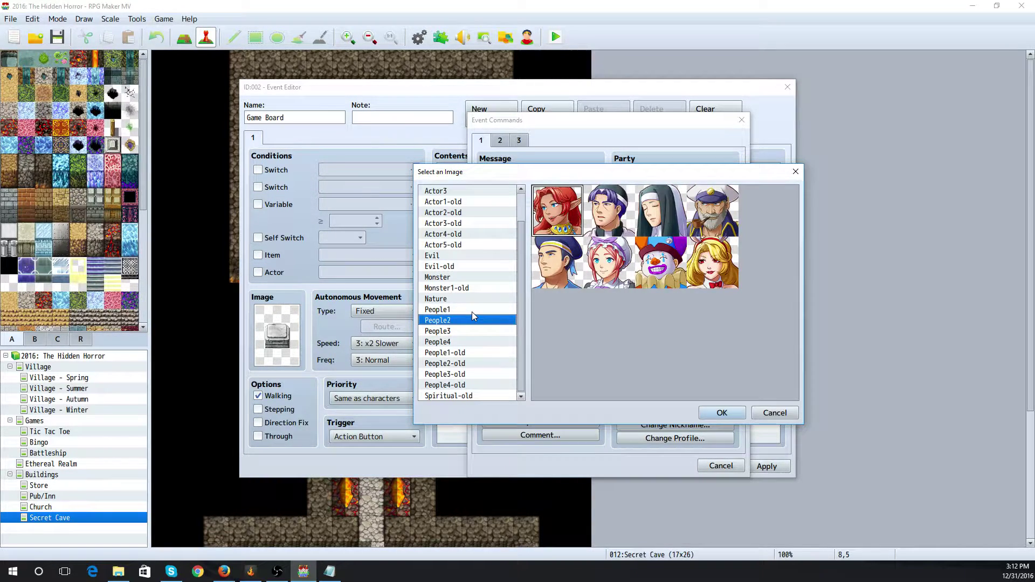
pyautogui.click(472, 311)
pyautogui.click(474, 300)
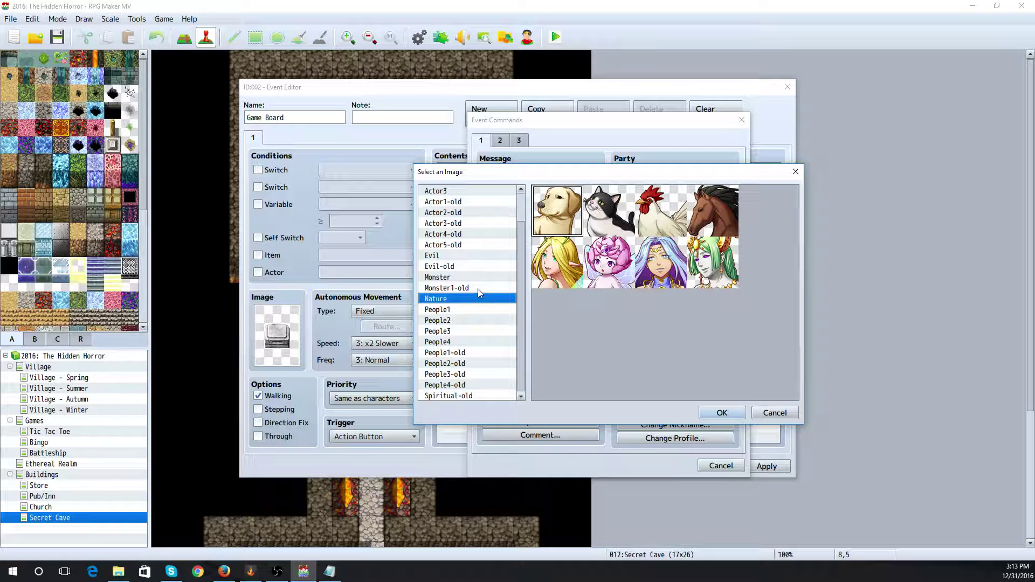
pyautogui.click(467, 288)
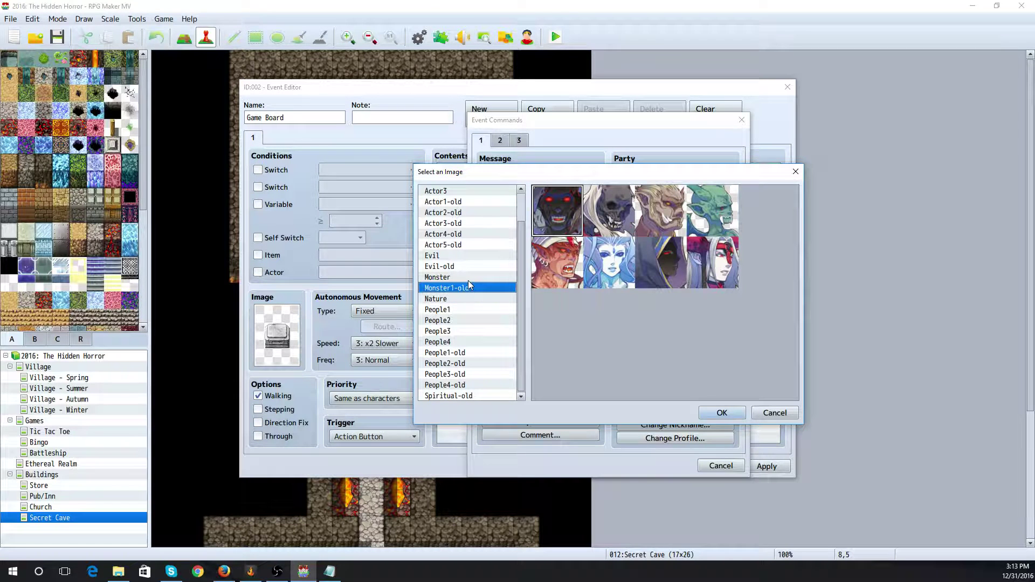
pyautogui.click(671, 265)
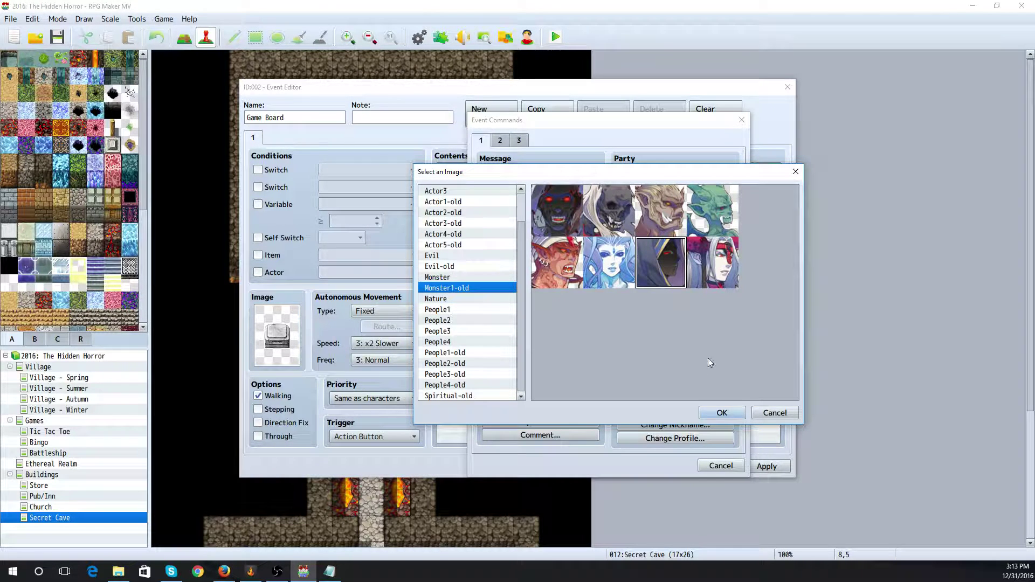
pyautogui.click(722, 414)
# Set the message text to "Shall we play a game?" and accept the Show Text command
pyautogui.click(599, 293)
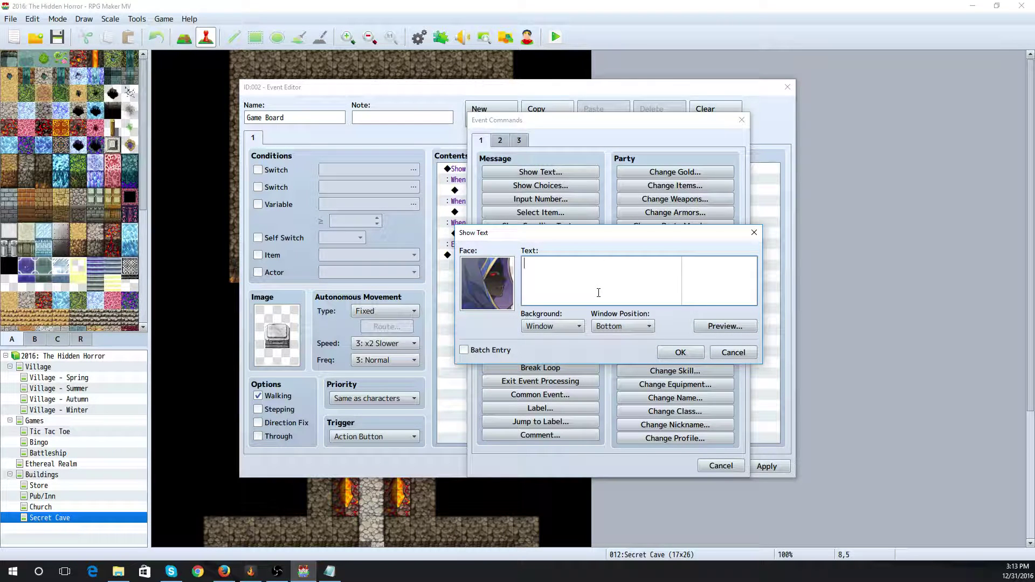
pyautogui.write('Shall we play a game?')
pyautogui.click(680, 352)
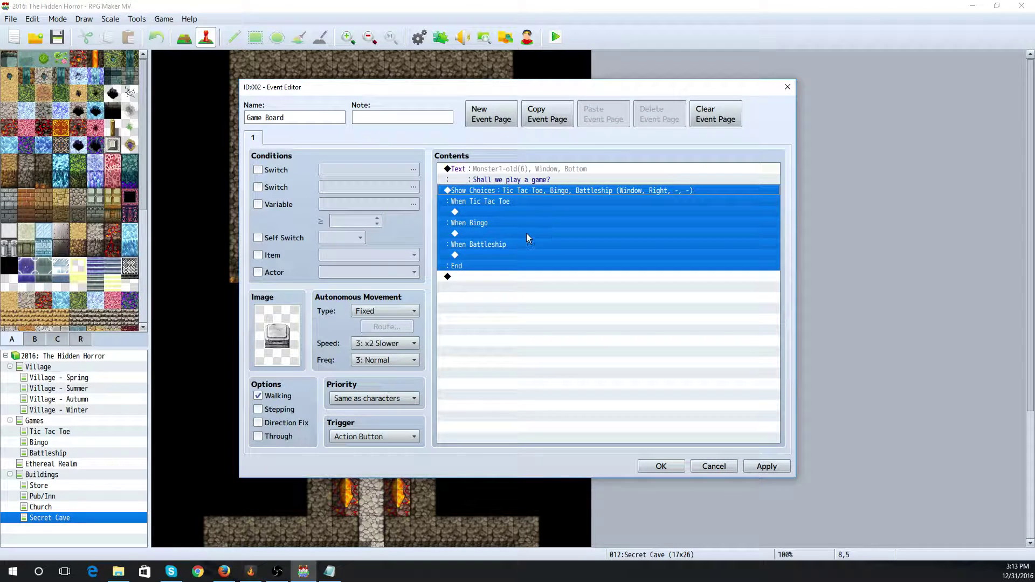
# Add a Transfer Player command under the Tic Tac Toe choice with the destination Tic Tac Toe (8,11), below the board's centre column
pyautogui.click(504, 296)
pyautogui.click(501, 213)
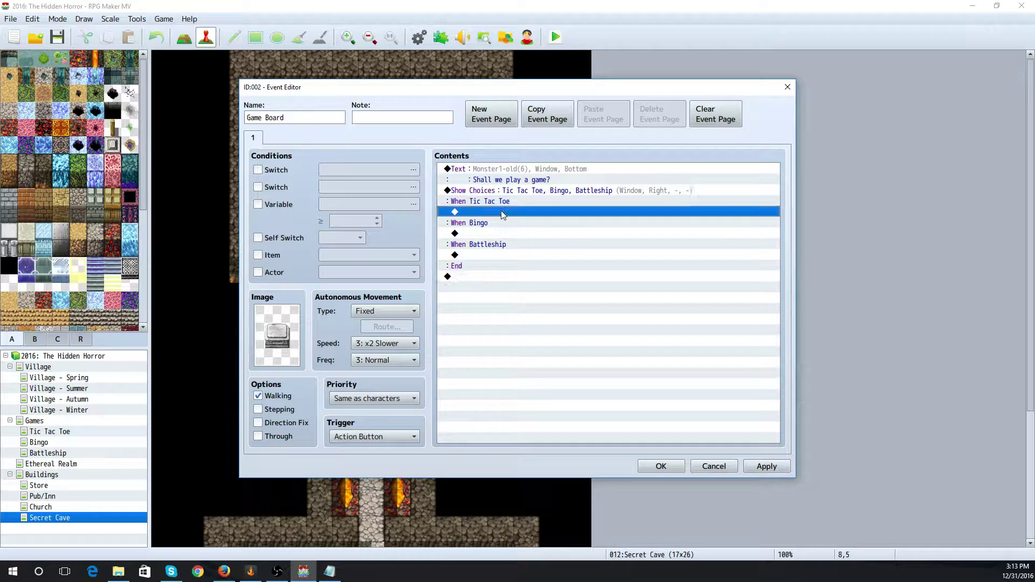
pyautogui.doubleClick(500, 211)
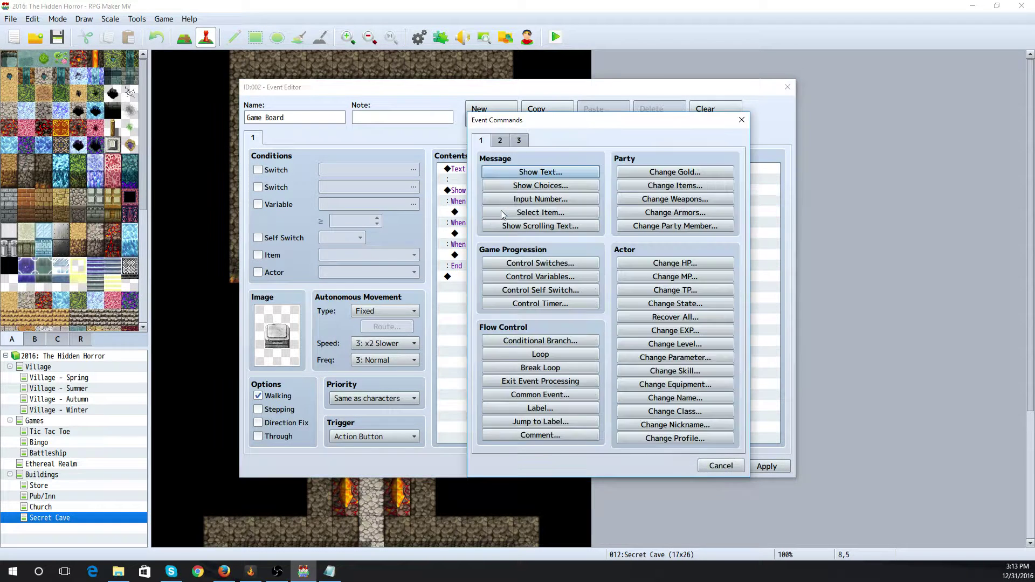
pyautogui.click(501, 141)
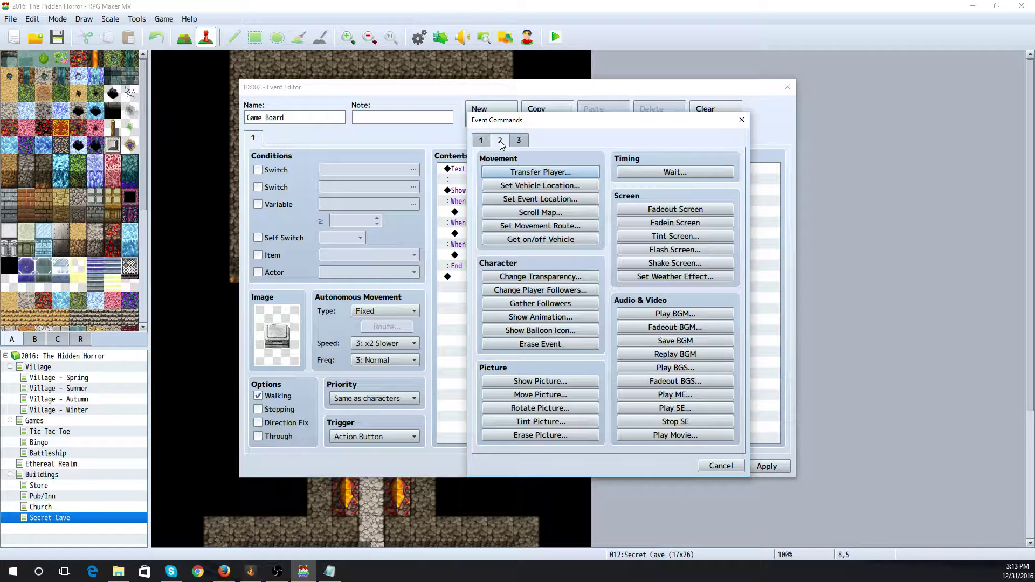
pyautogui.click(540, 171)
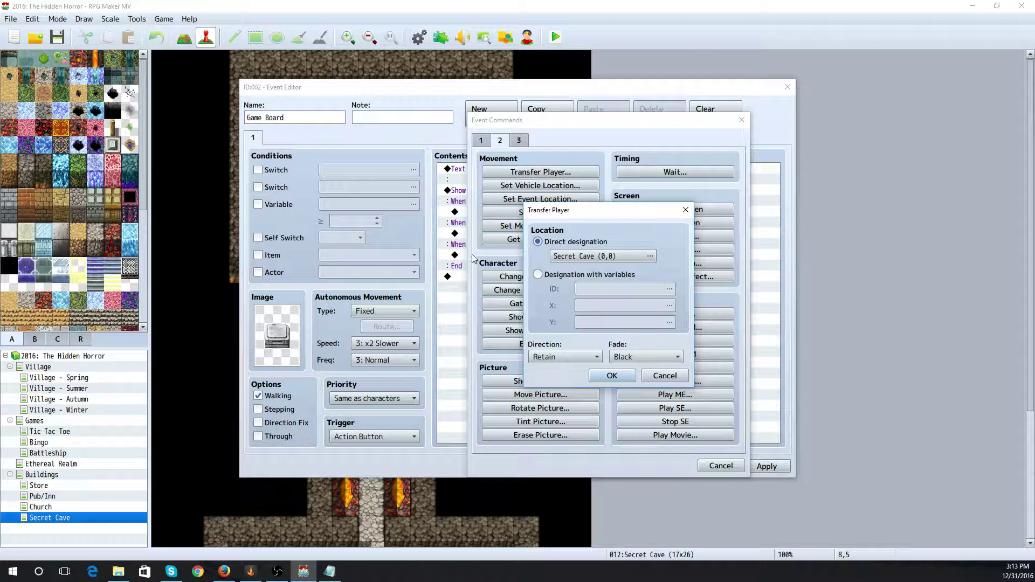
pyautogui.click(585, 256)
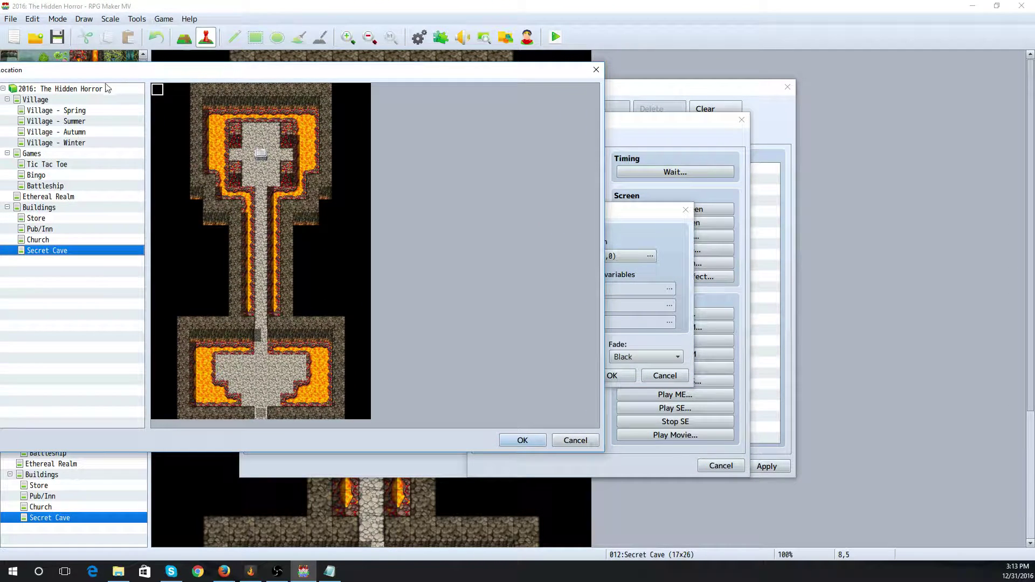
pyautogui.click(63, 168)
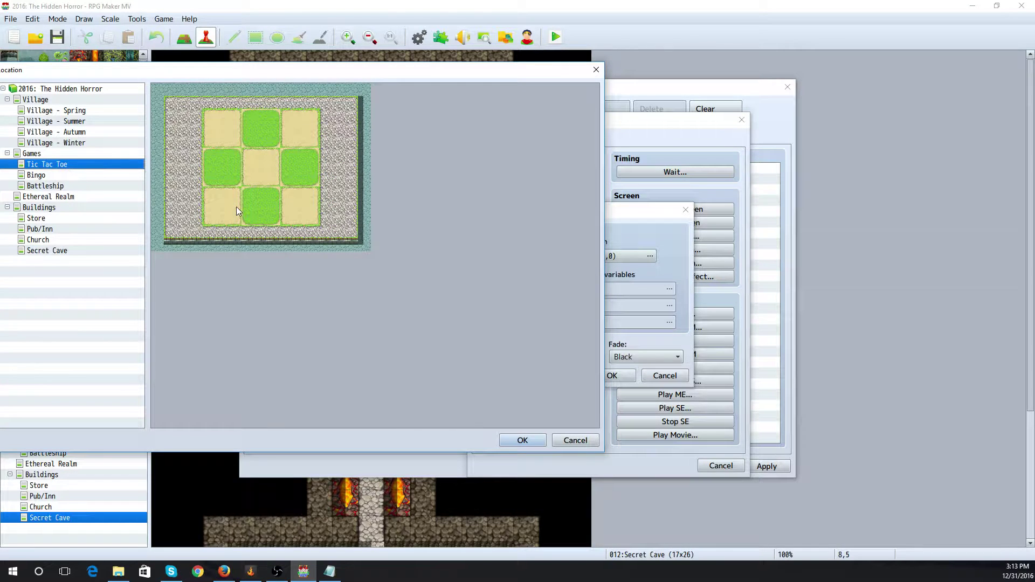
pyautogui.click(260, 233)
pyautogui.click(522, 441)
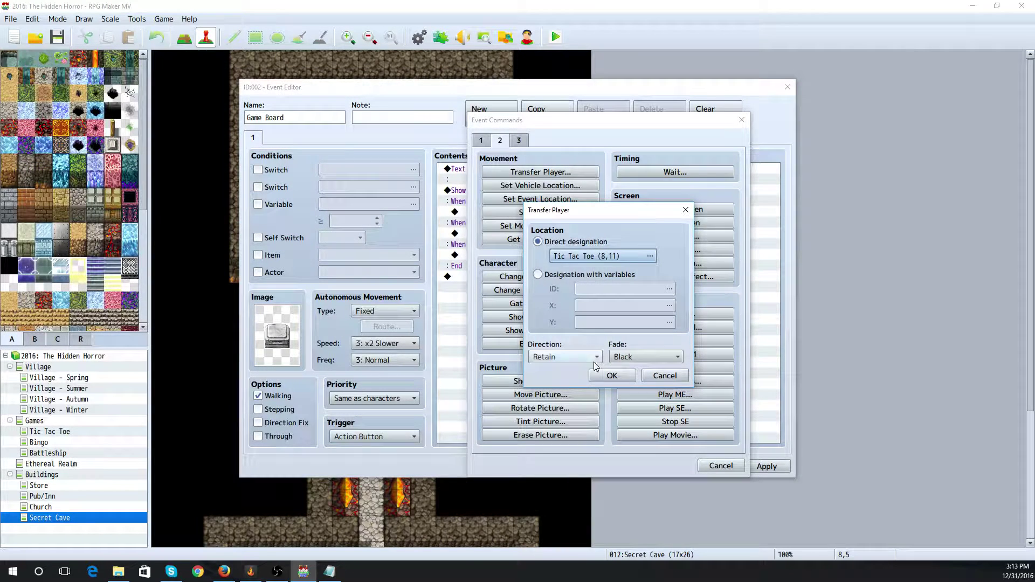
pyautogui.click(609, 377)
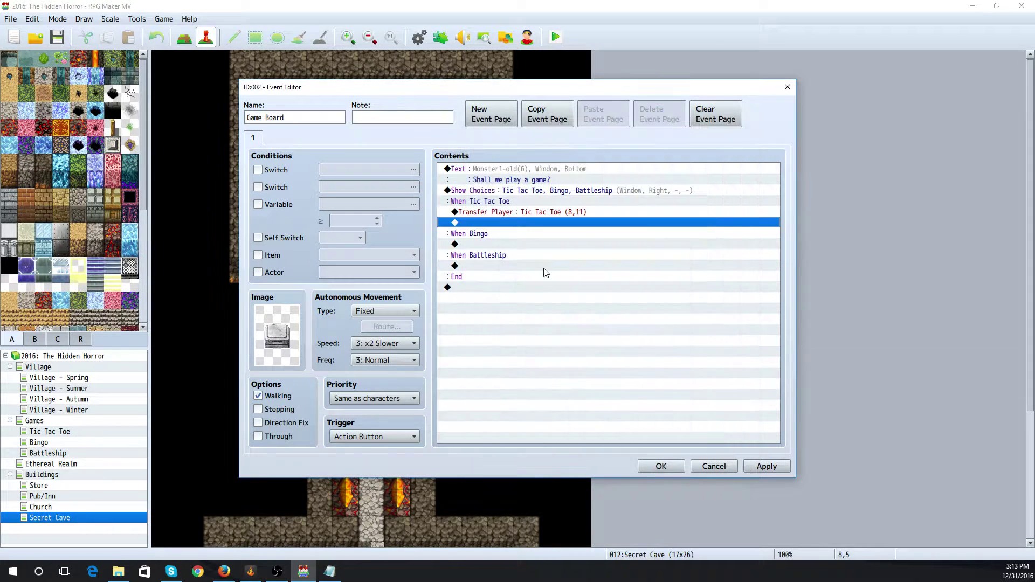
# Add a Transfer Player command under the Bingo choice with the destination Bingo (8,6), between the two boards
pyautogui.click(488, 244)
pyautogui.doubleClick(488, 244)
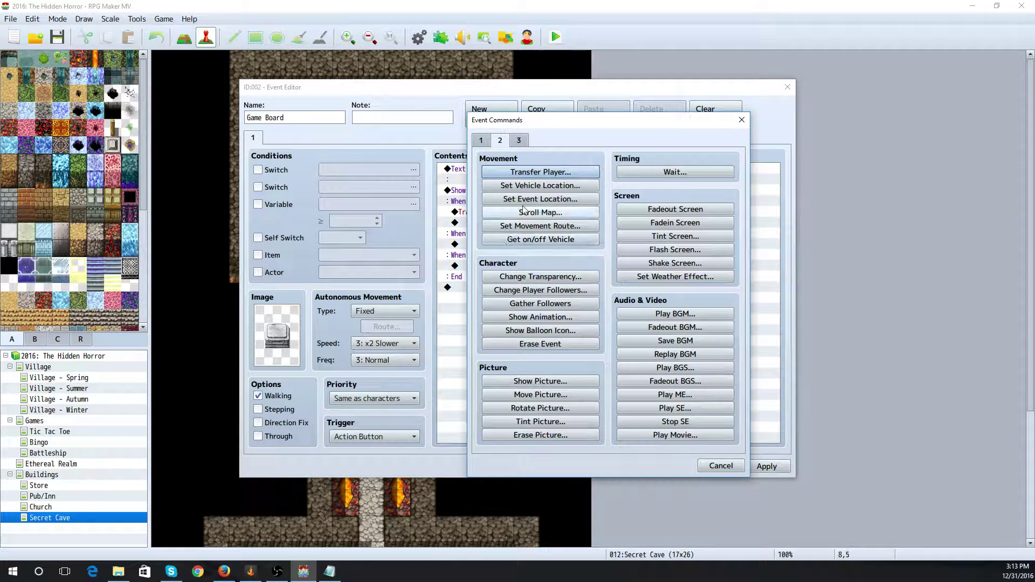
pyautogui.click(531, 173)
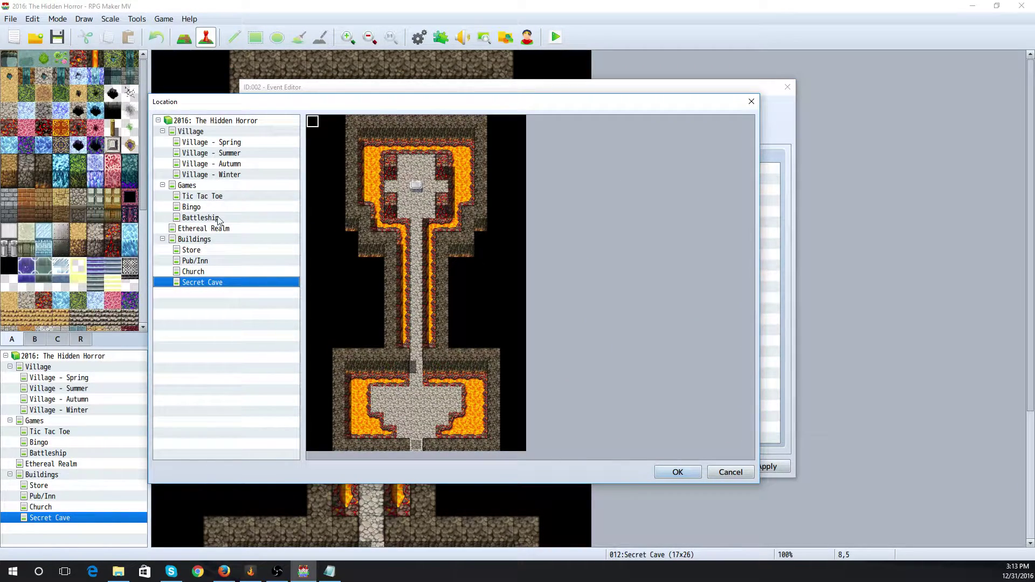
pyautogui.click(219, 208)
pyautogui.click(417, 199)
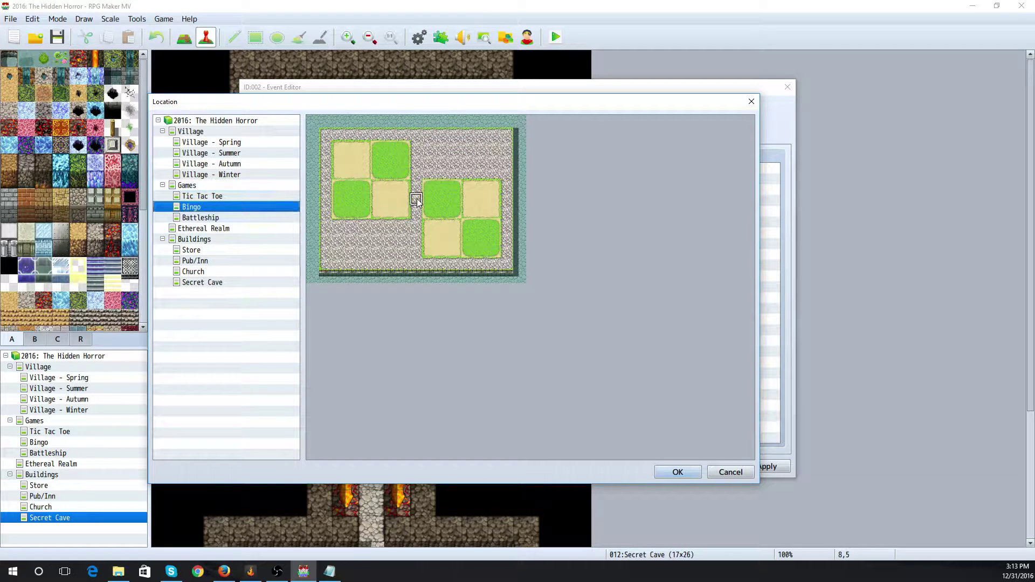
pyautogui.click(675, 471)
pyautogui.click(609, 375)
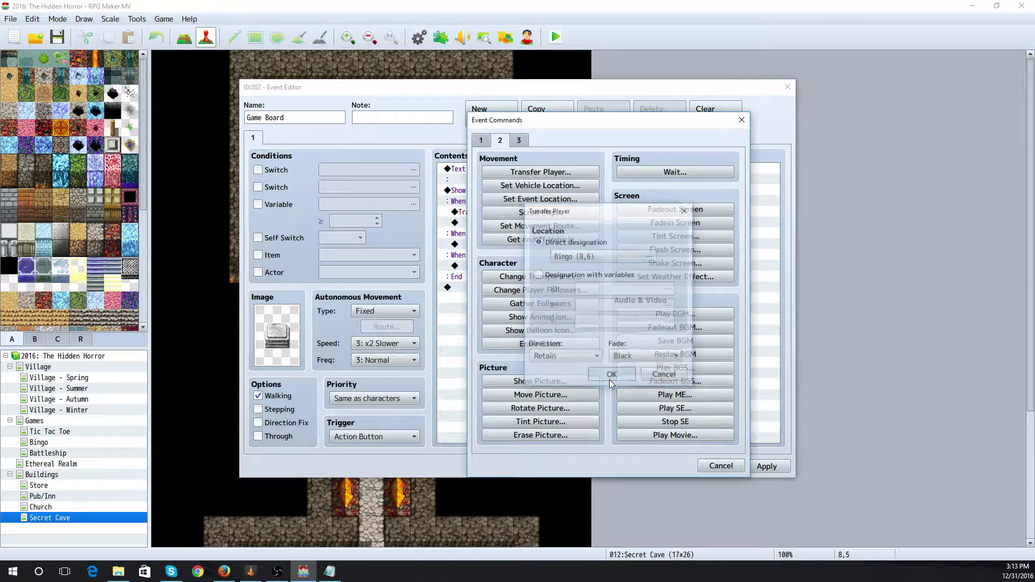
# Add a Transfer Player command to Battleship (11,6) under the Battleship choice and accept the Game Board event
pyautogui.click(487, 277)
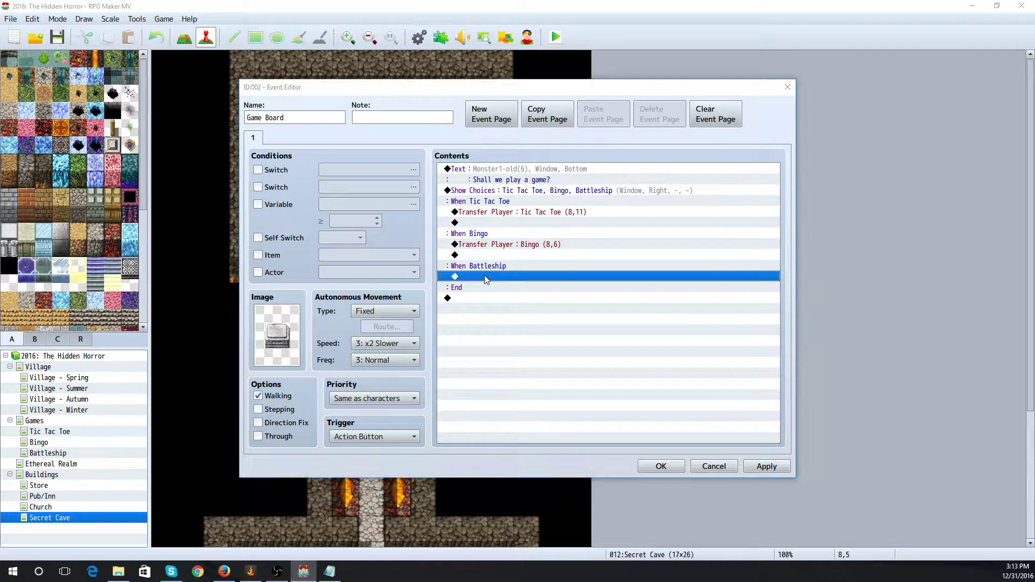
pyautogui.doubleClick(485, 278)
pyautogui.click(540, 172)
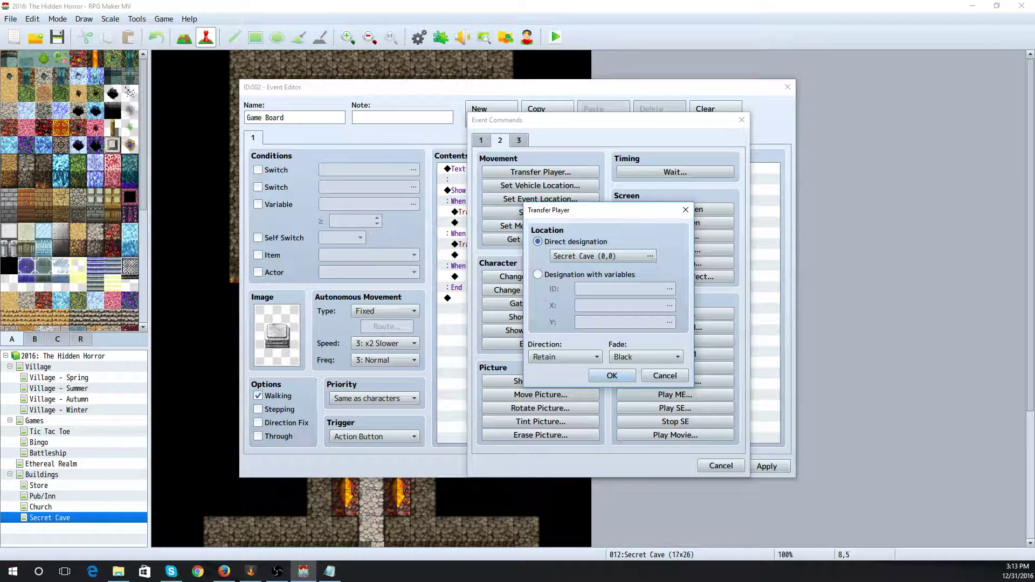
pyautogui.click(604, 259)
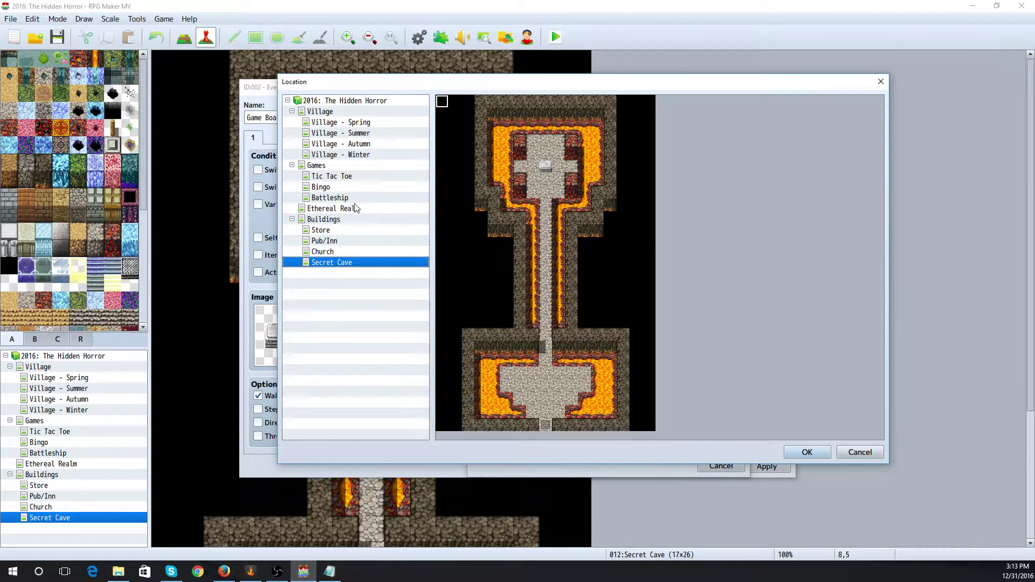
pyautogui.click(353, 200)
pyautogui.click(585, 181)
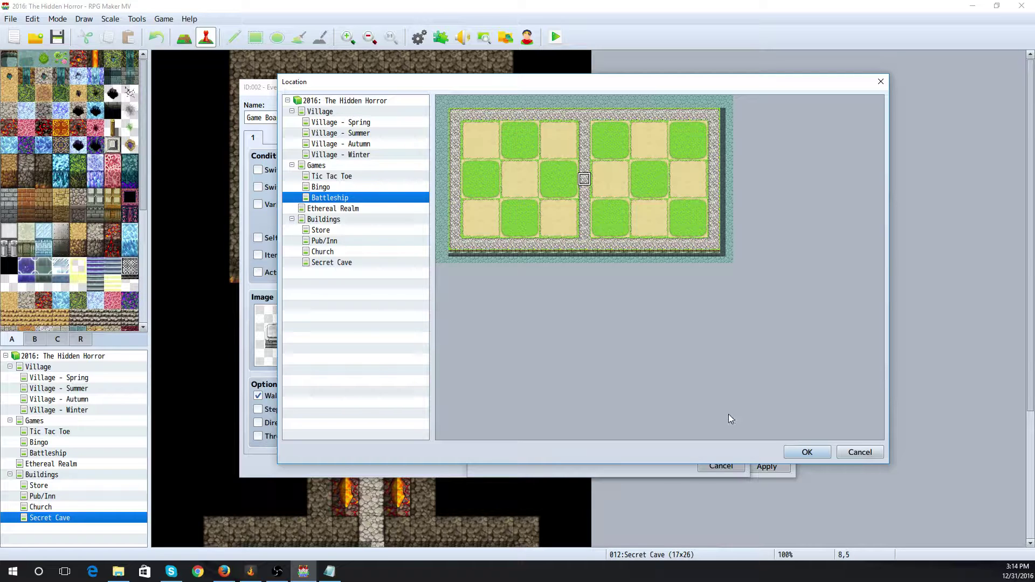
pyautogui.click(807, 452)
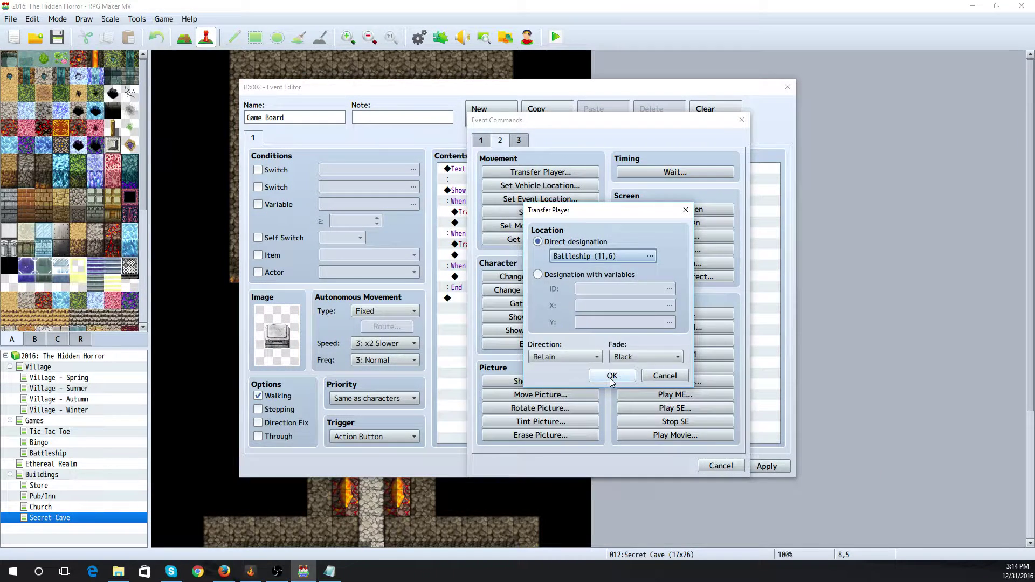
pyautogui.click(612, 376)
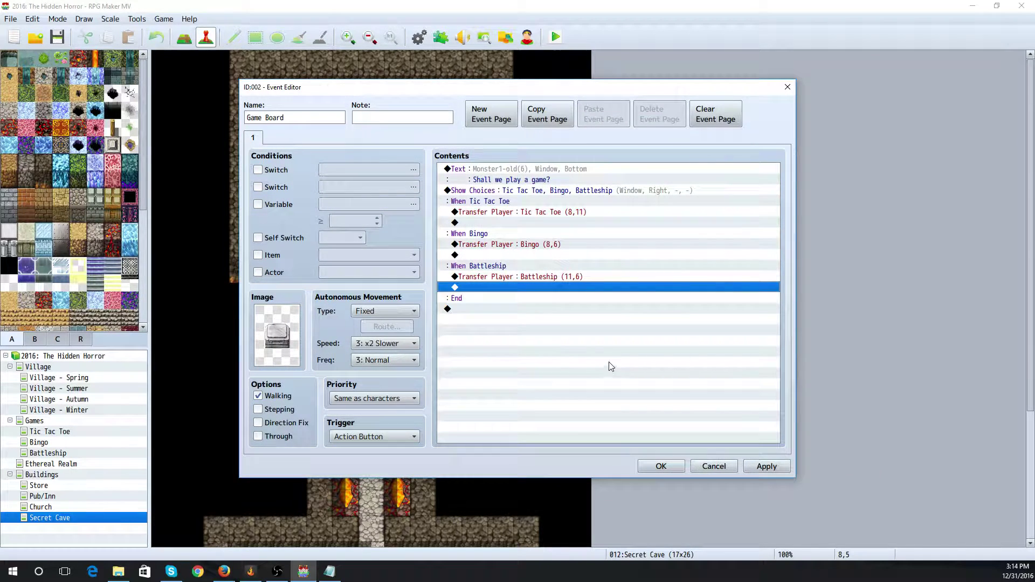
pyautogui.click(661, 467)
# Save the project and start a new game in a playtest
pyautogui.click(57, 37)
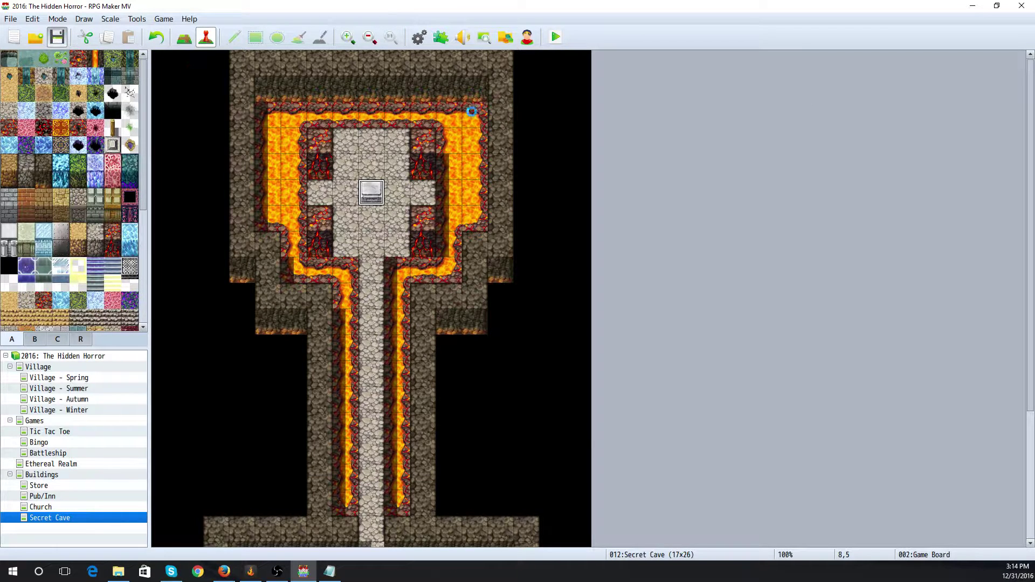
pyautogui.click(556, 36)
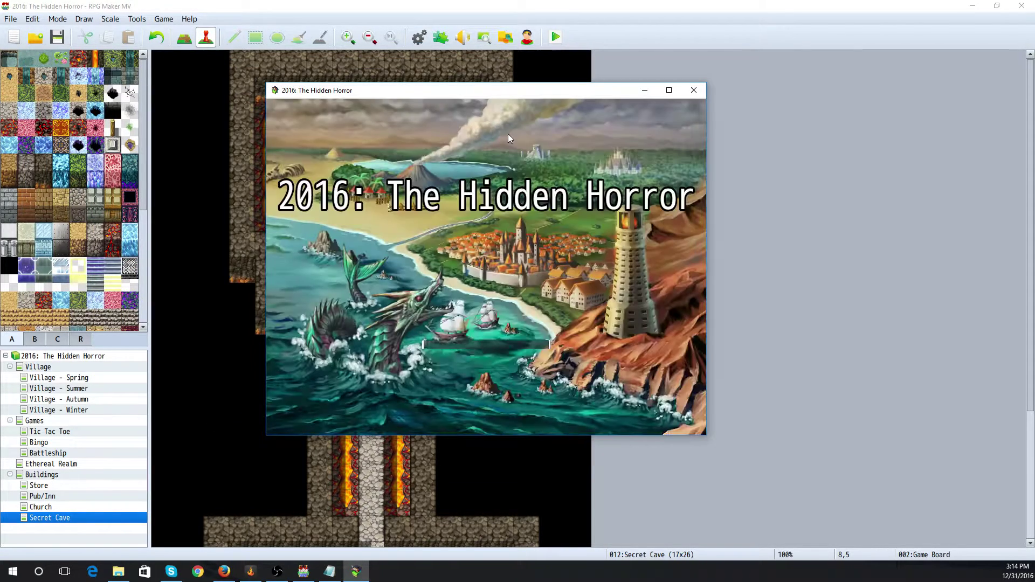
pyautogui.press('Return')
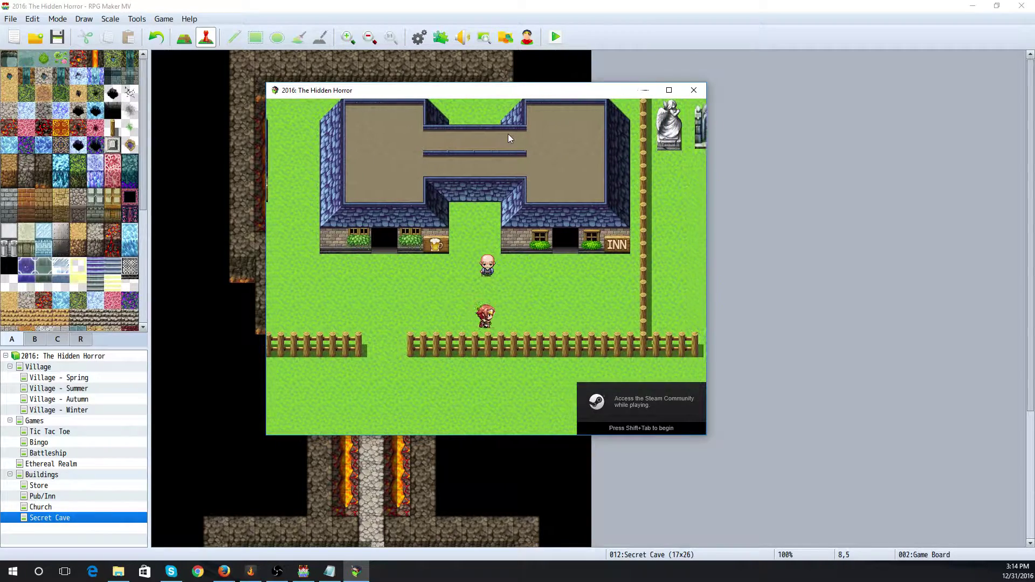
pyautogui.press('Return')
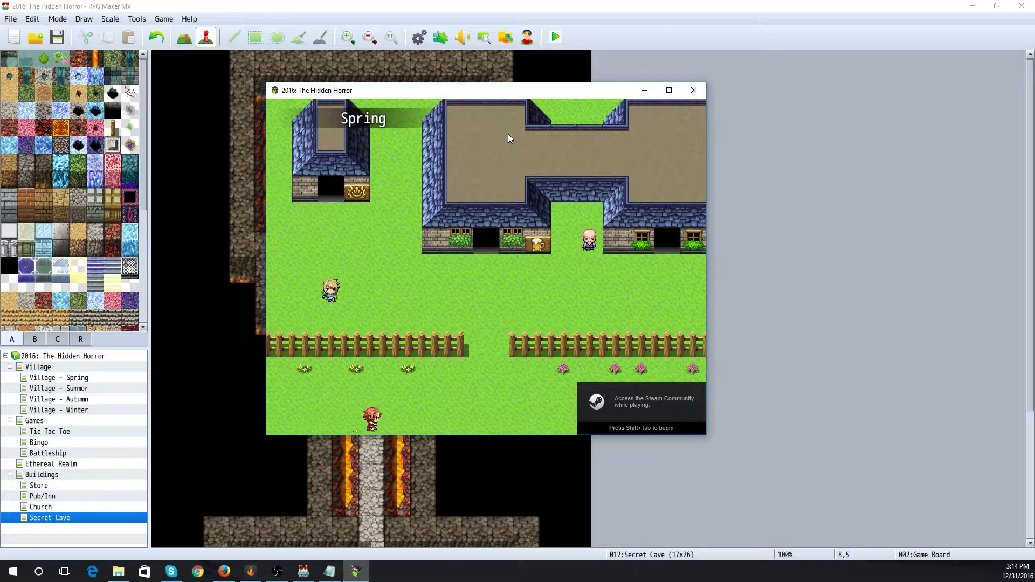
# Walk the player east through the Spring village, into the cave entrance and up to the Secret Cave's game board
pyautogui.press('Right')
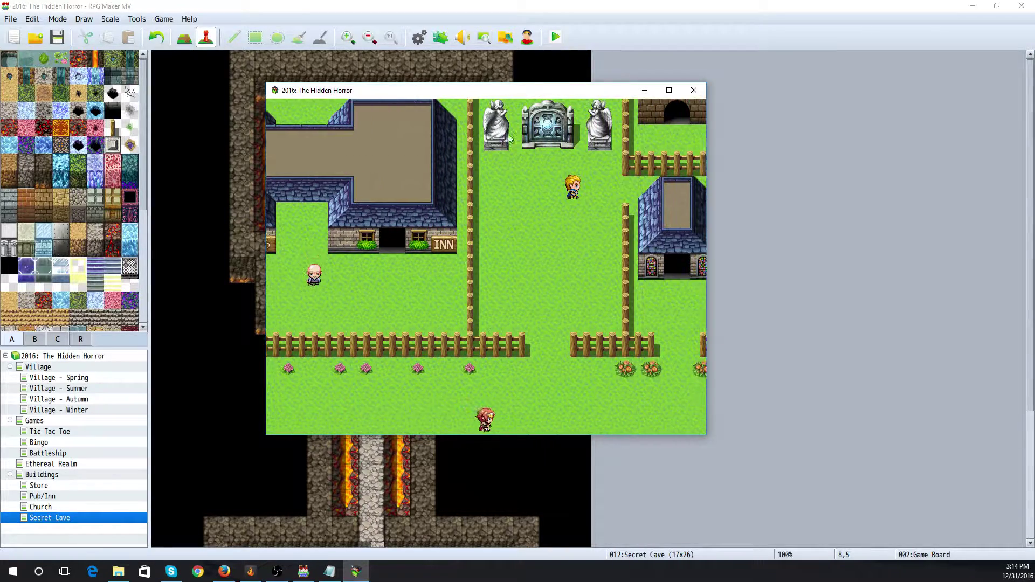
pyautogui.press('Right')
pyautogui.press('Up')
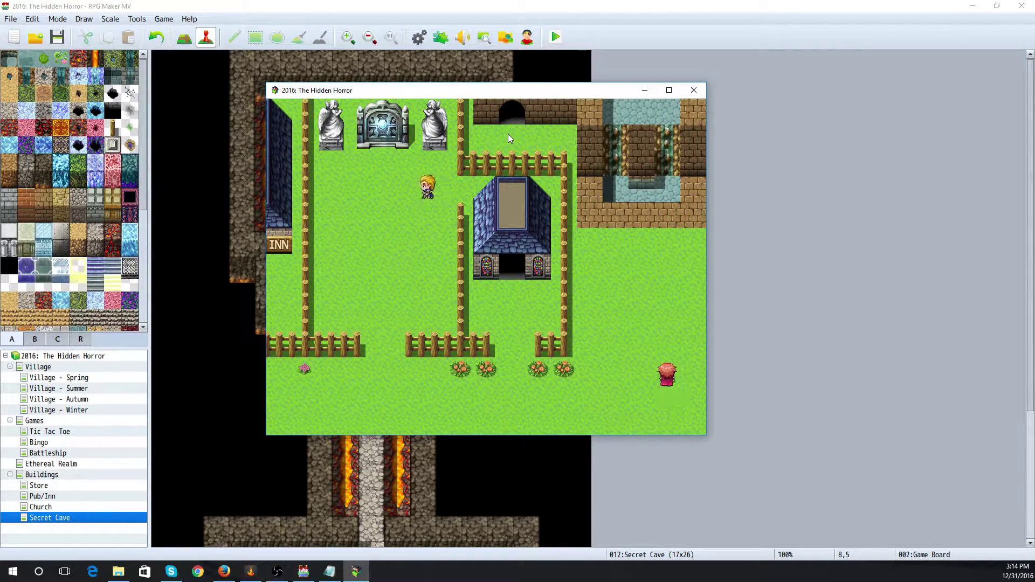
pyautogui.press('Up')
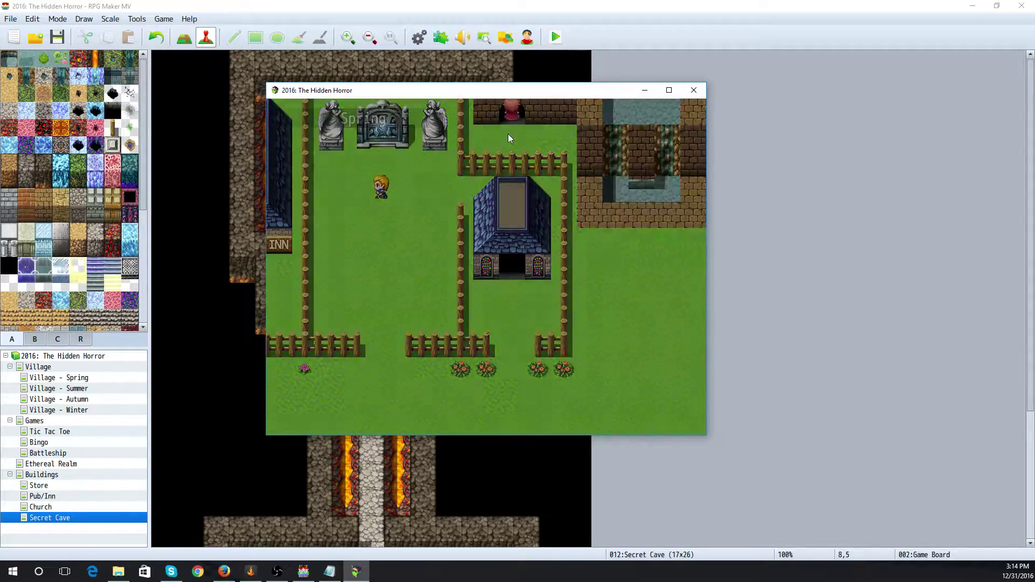
pyautogui.press('Up')
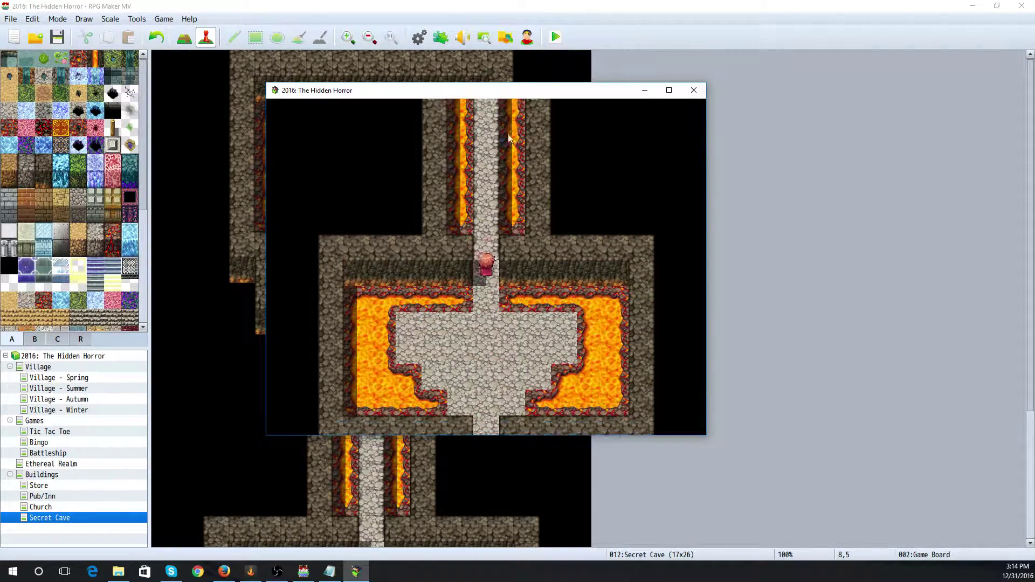
pyautogui.press('Up')
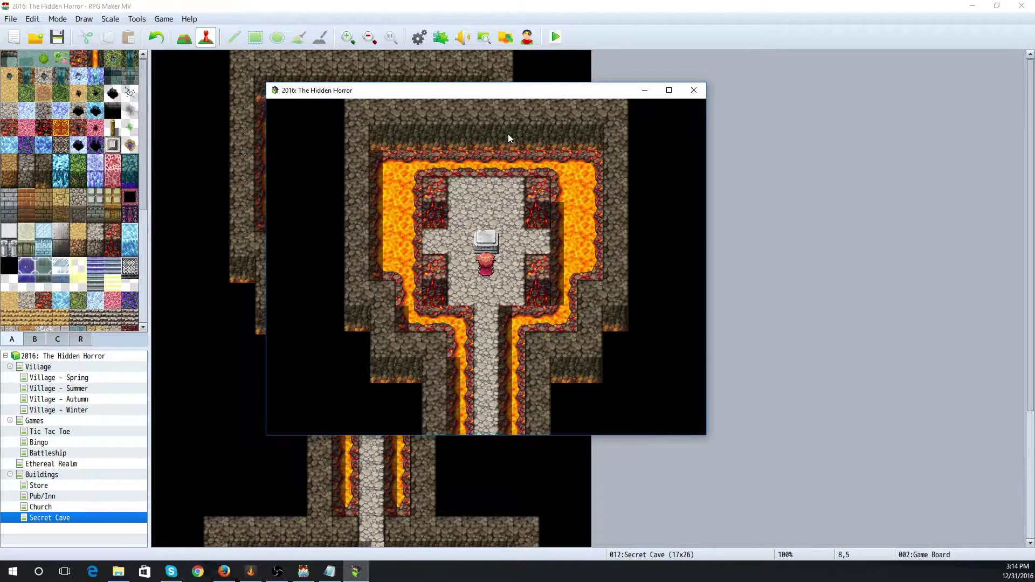
# Test the game board's Tic Tac Toe choice, and end the playtest on the Tic Tac Toe map
pyautogui.press('Return')
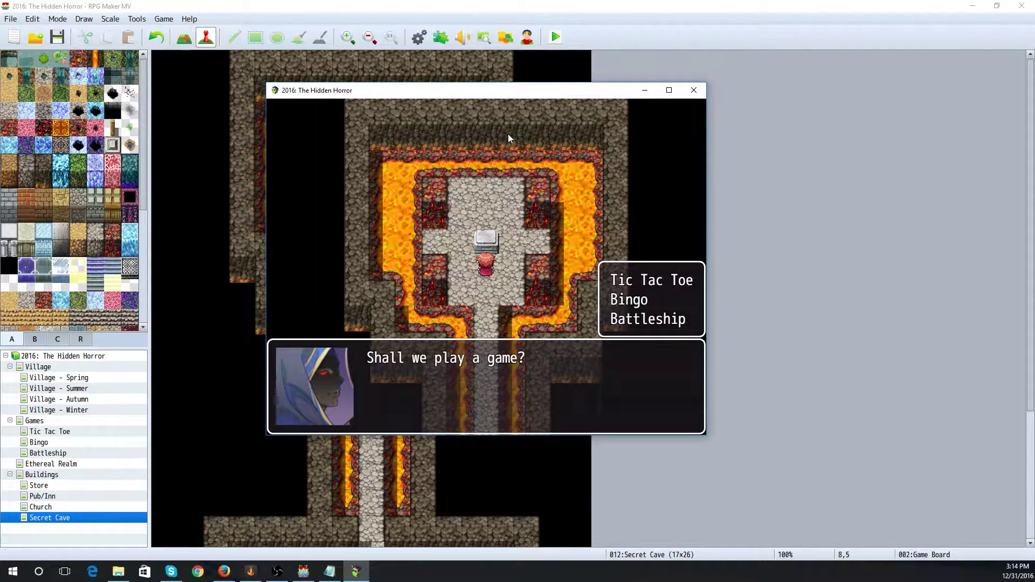
pyautogui.click(665, 283)
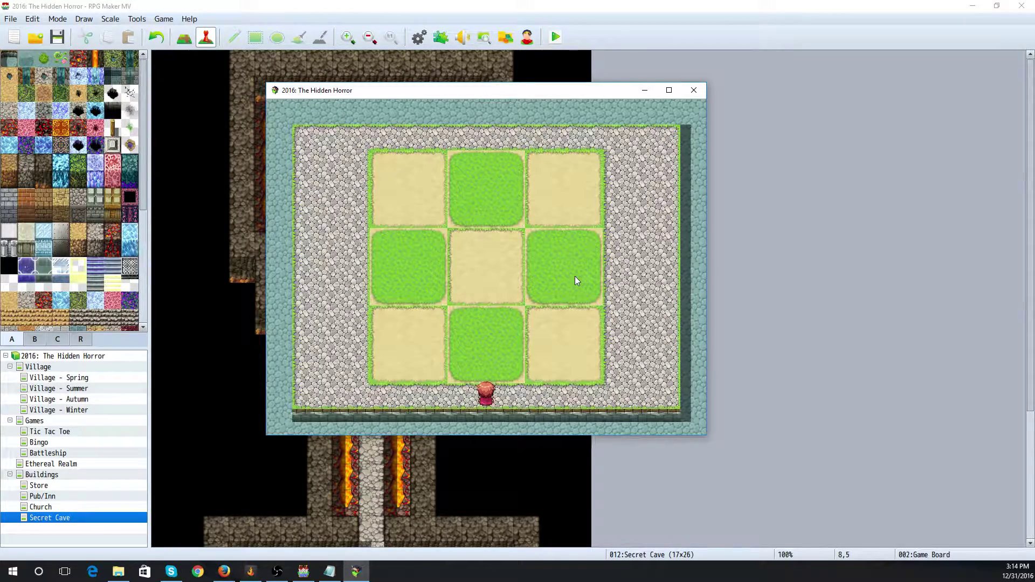
pyautogui.click(693, 90)
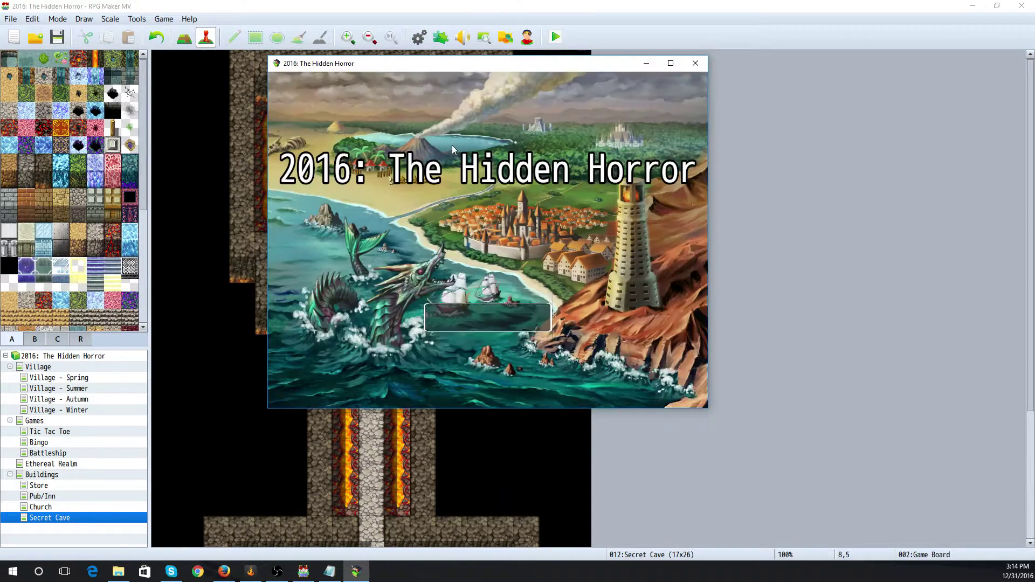
# Start a new game in another playtest and advance through the opening village scene
pyautogui.press('Return')
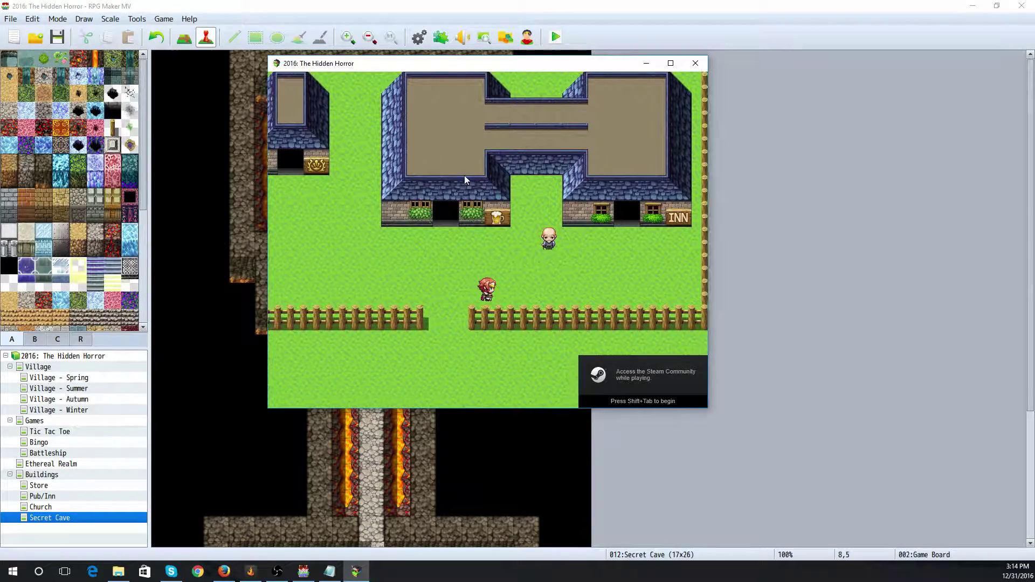
pyautogui.press('Return')
pyautogui.press('Return')
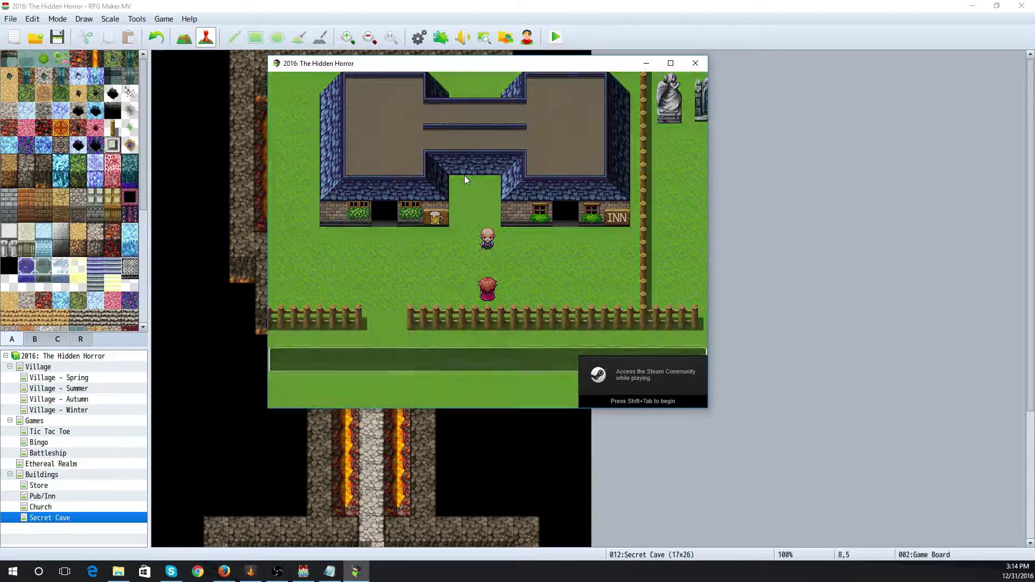
# Walk the player past the inn and church into the Secret Cave and up to the game board pedestal
pyautogui.press('Right')
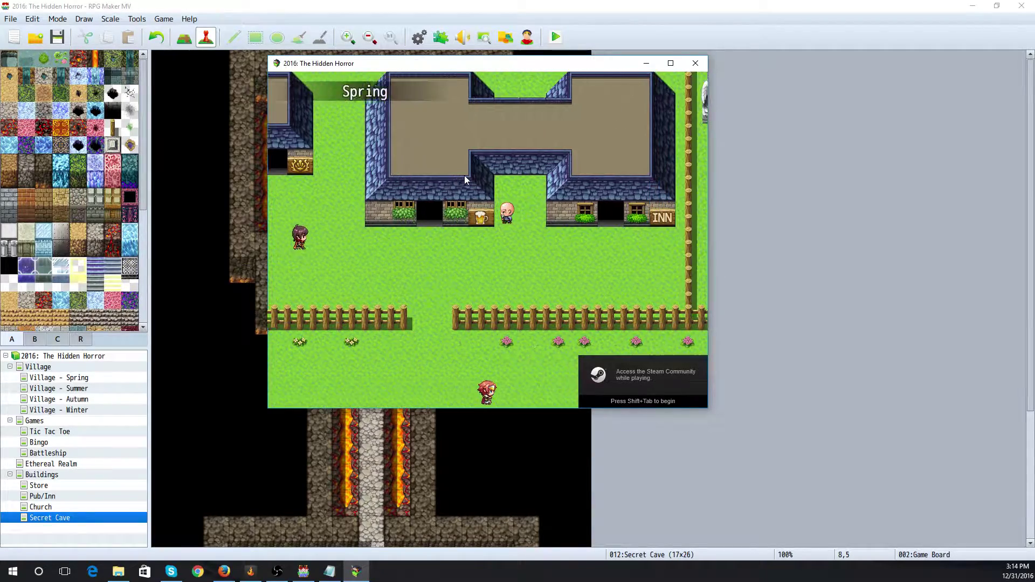
pyautogui.press('Right')
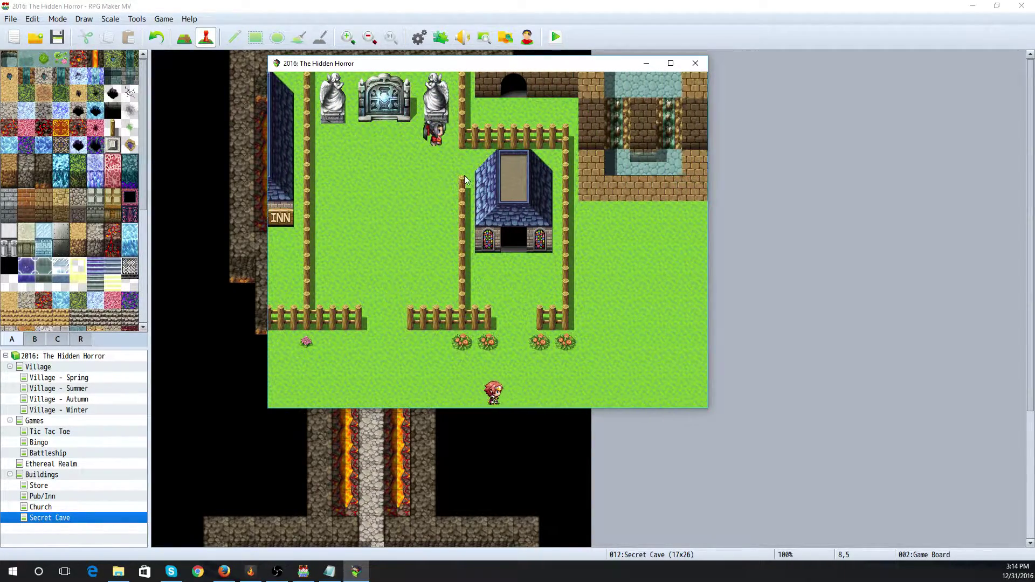
pyautogui.press('Up')
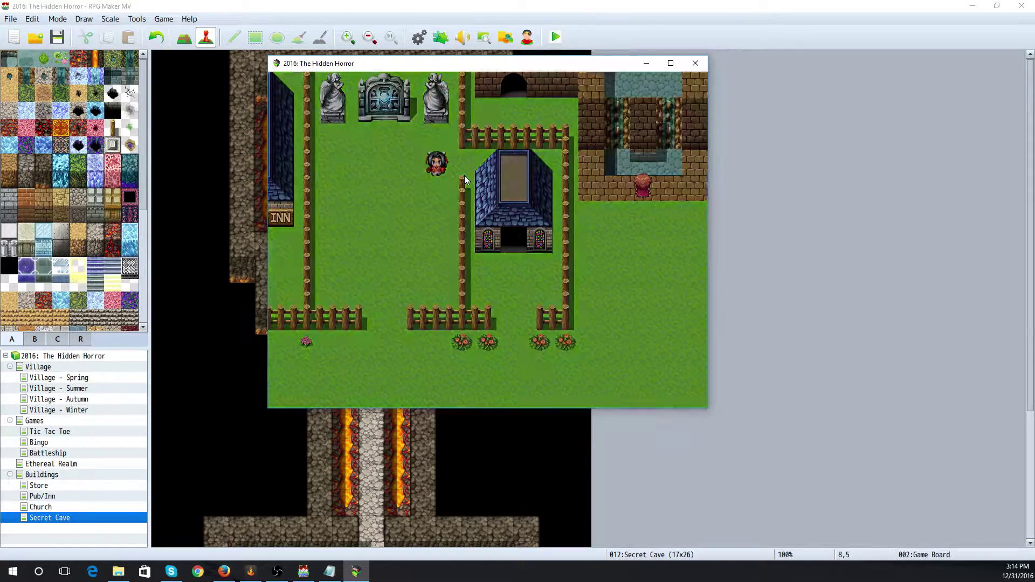
pyautogui.press('Left')
pyautogui.press('Up')
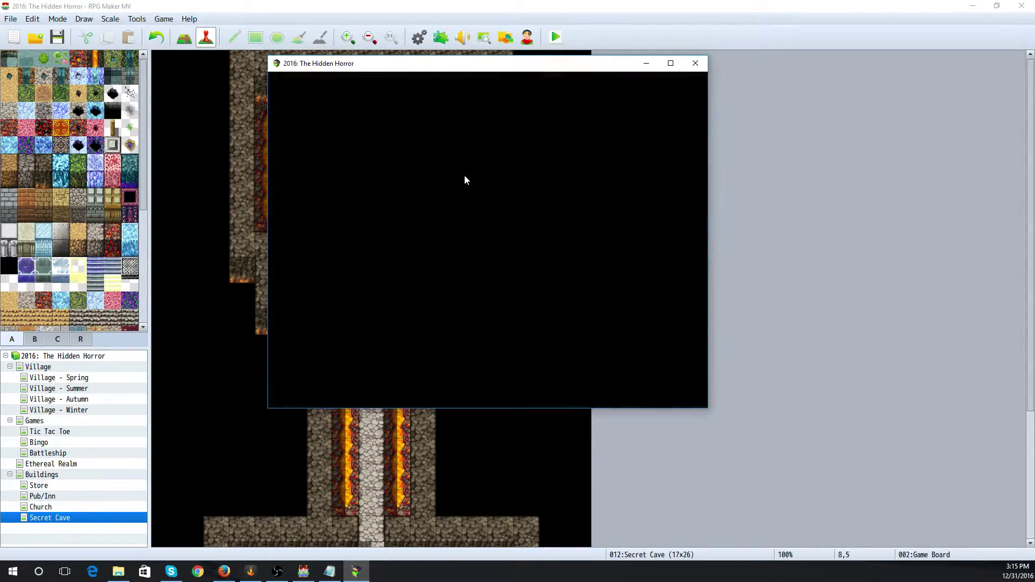
pyautogui.press('Up')
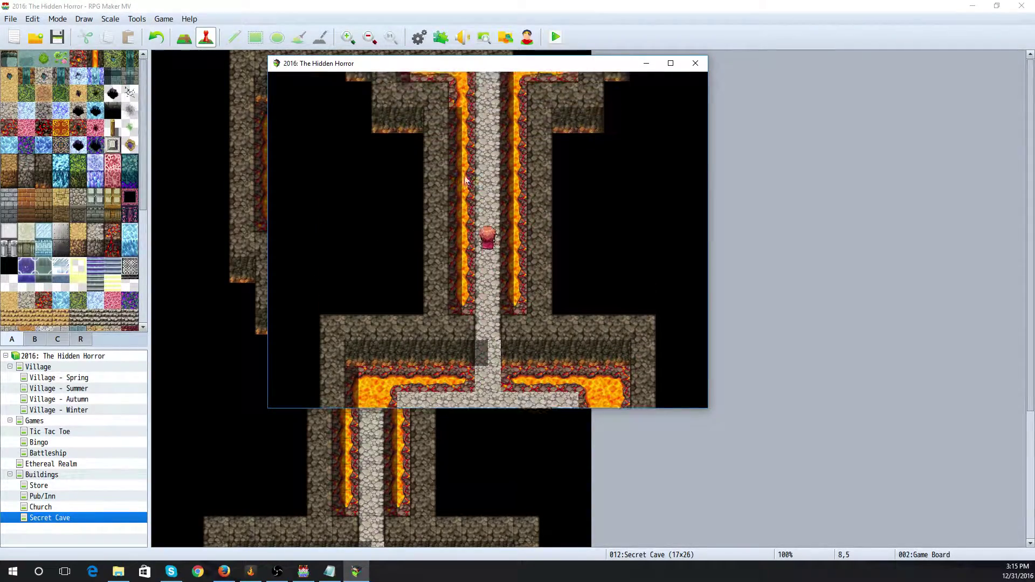
pyautogui.press('Up')
# Test the game board's Bingo choice, and end the playtest on the Bingo map
pyautogui.press('Return')
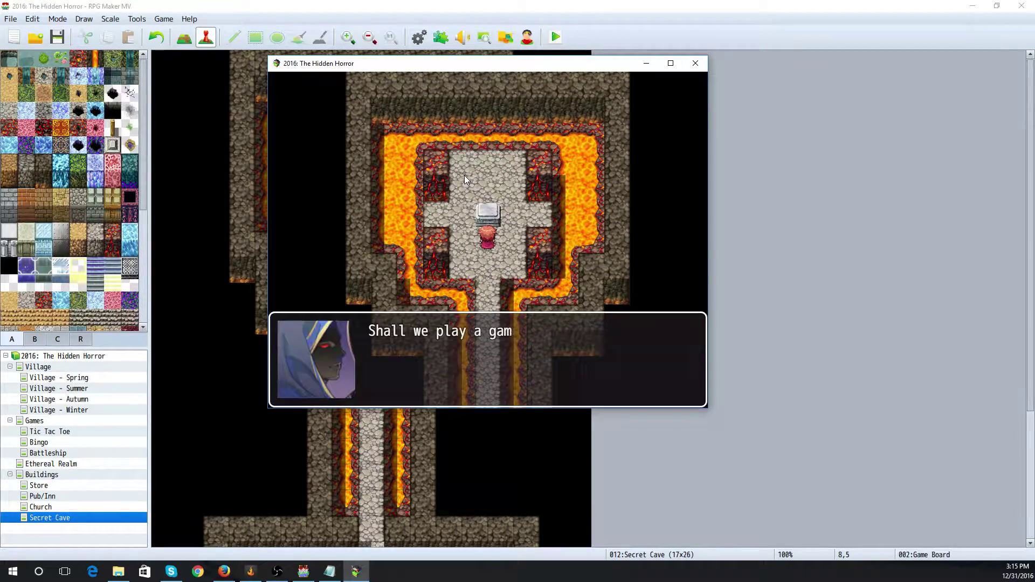
pyautogui.press('Down')
pyautogui.press('Return')
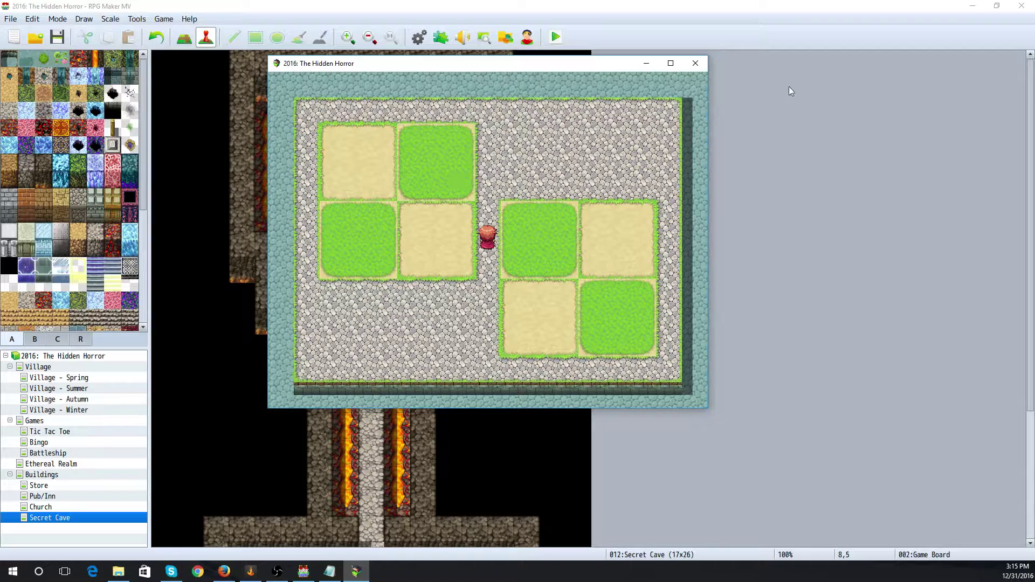
pyautogui.click(696, 63)
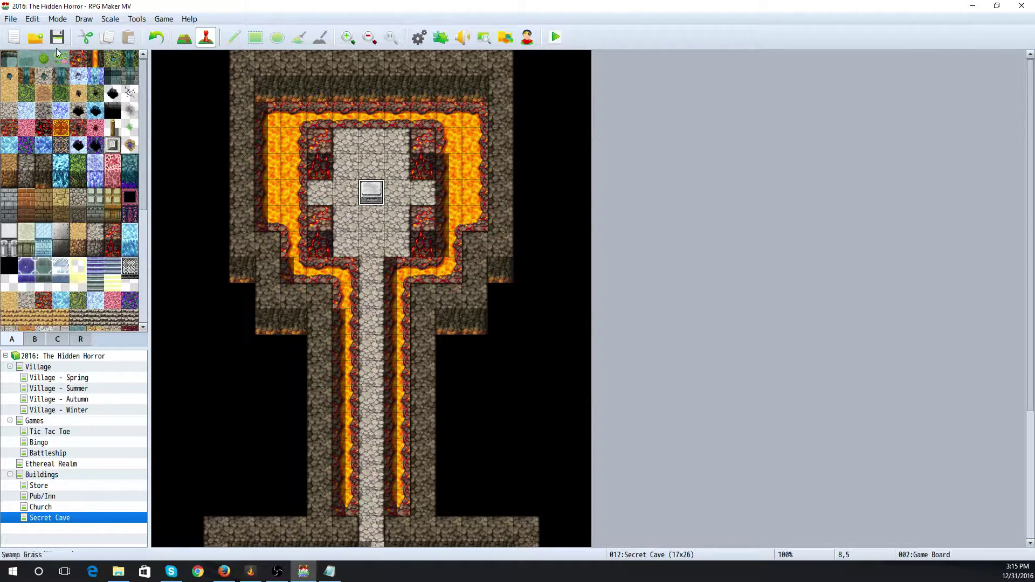
# Launch a fresh playtest with a new game and advance past the opening scene outside the pub and inn
pyautogui.click(555, 37)
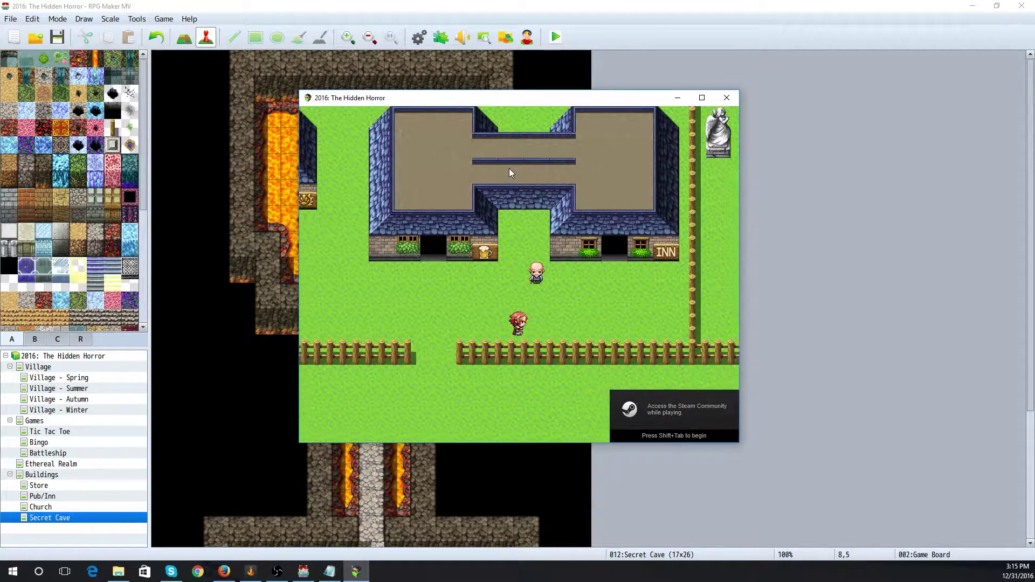
pyautogui.press('Return')
pyautogui.press('Return')
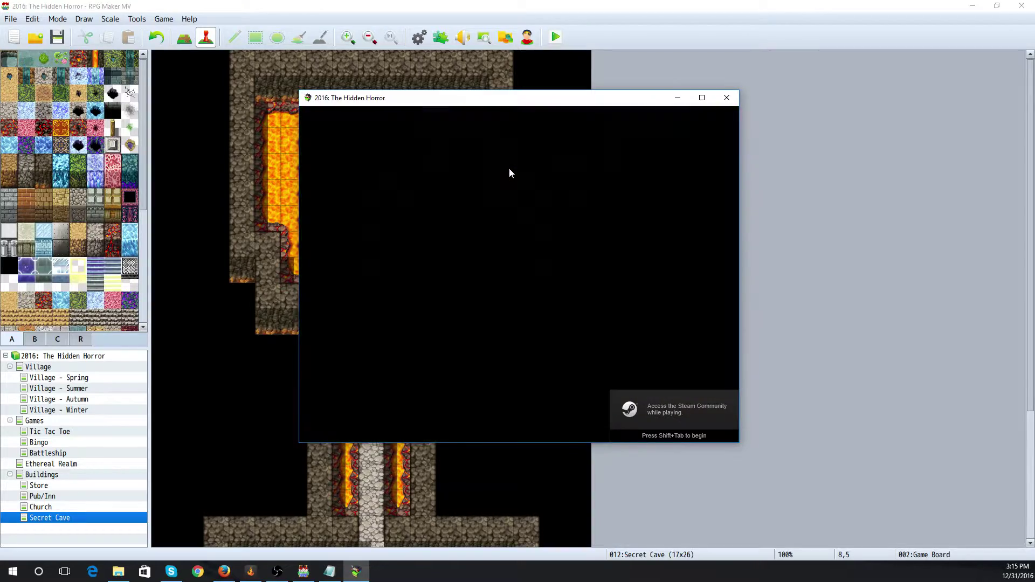
# Walk the player east across the Spring village and north through the Secret Cave to the game board
pyautogui.press('Right')
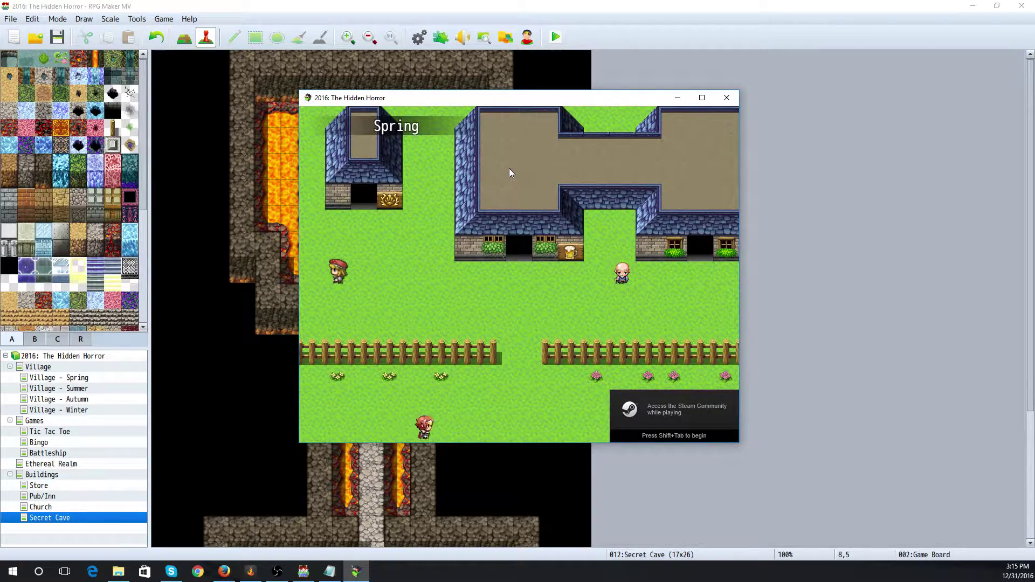
pyautogui.press('Right')
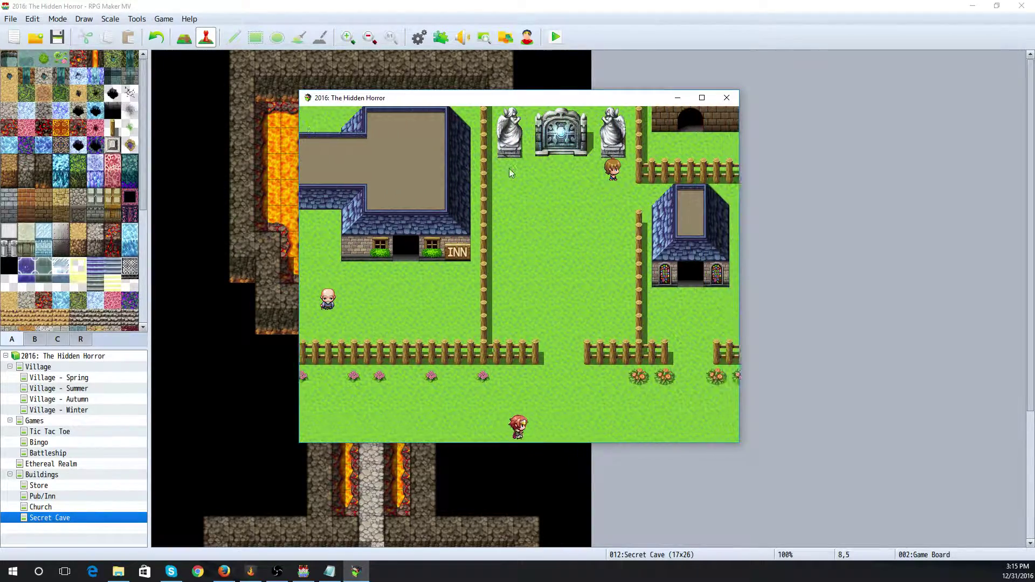
pyautogui.press('Right')
pyautogui.press('Up')
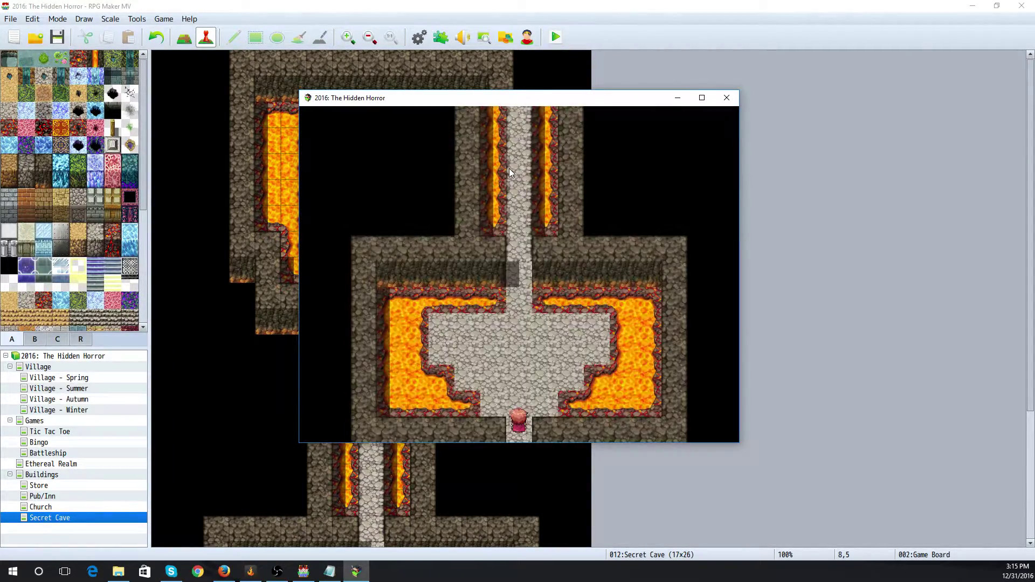
pyautogui.press('Up')
pyautogui.press('Up')
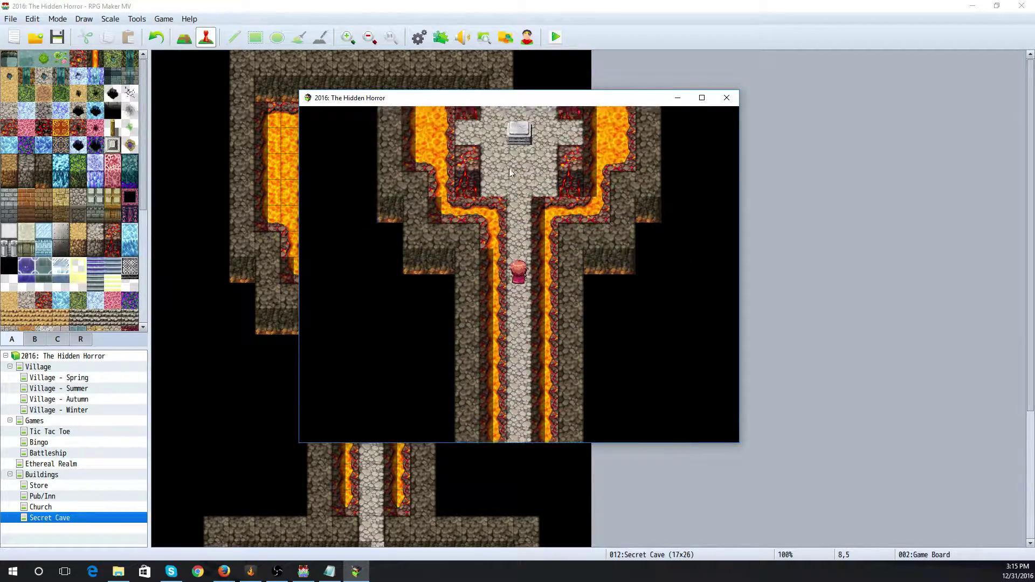
# Test the game board's Battleship choice
pyautogui.press('Return')
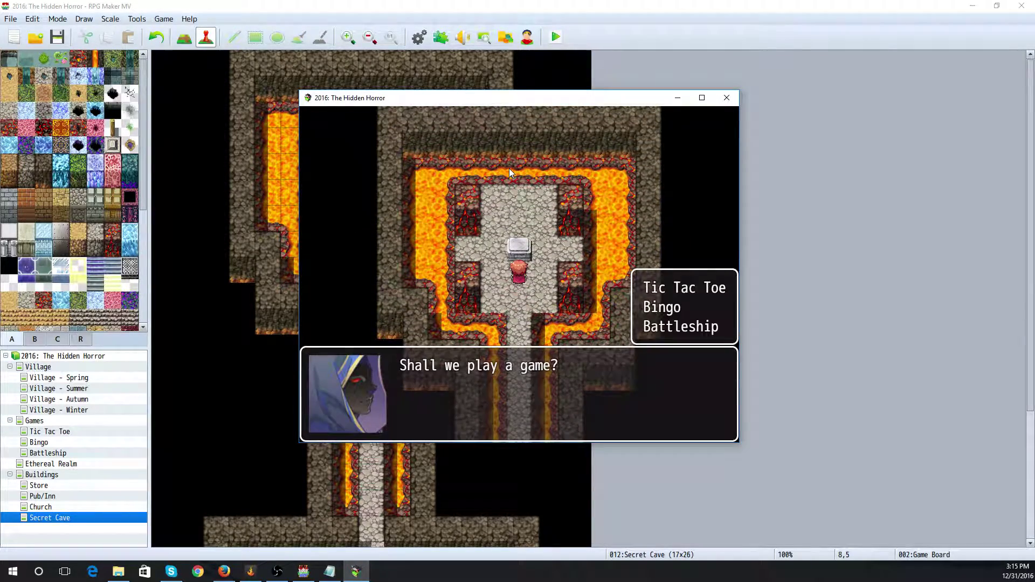
pyautogui.press('Down')
pyautogui.press('Down')
pyautogui.press('Return')
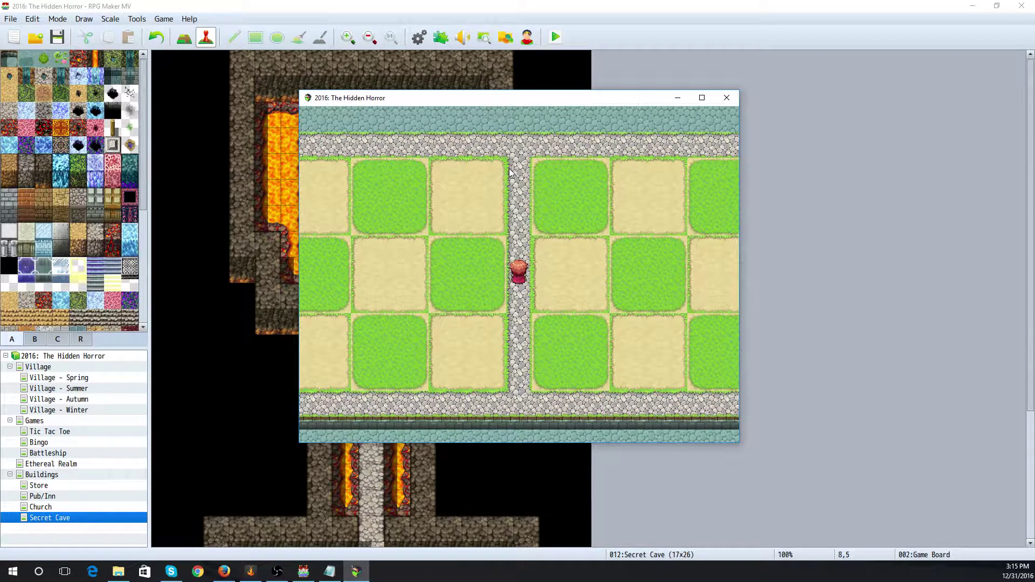
# Try moving the player in several directions from the path between the Battleship boards, and end the playtest
pyautogui.press('Right')
pyautogui.press('Left')
pyautogui.press('Left')
pyautogui.press('Right')
pyautogui.press('Down')
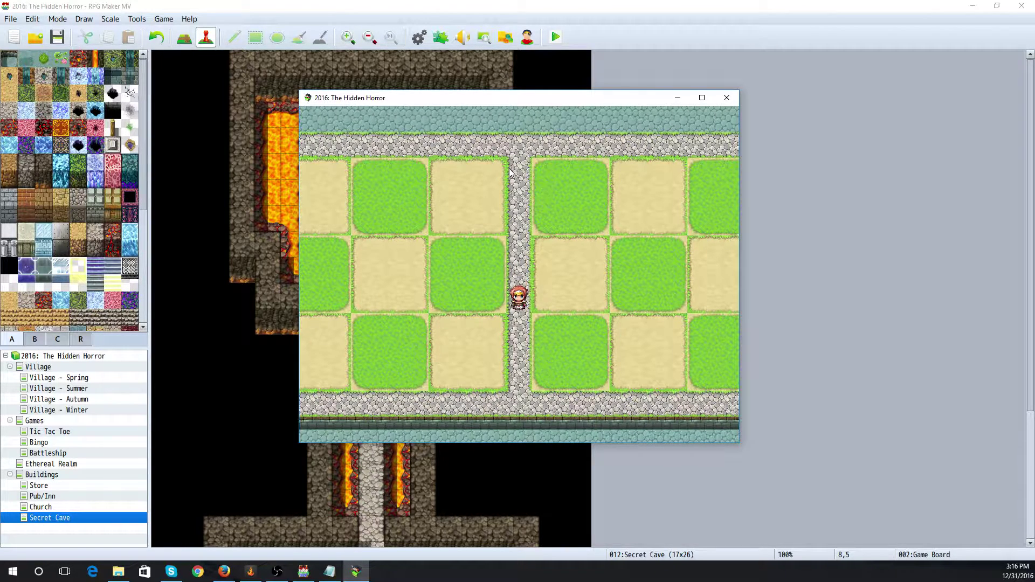
pyautogui.click(726, 97)
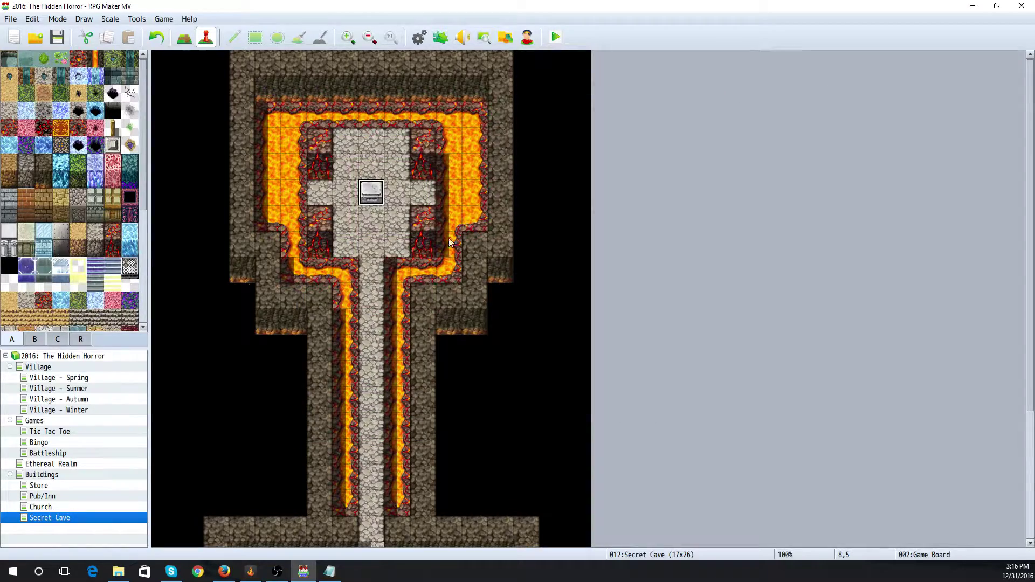
# Open the Village - Spring map for editing
pyautogui.click(93, 377)
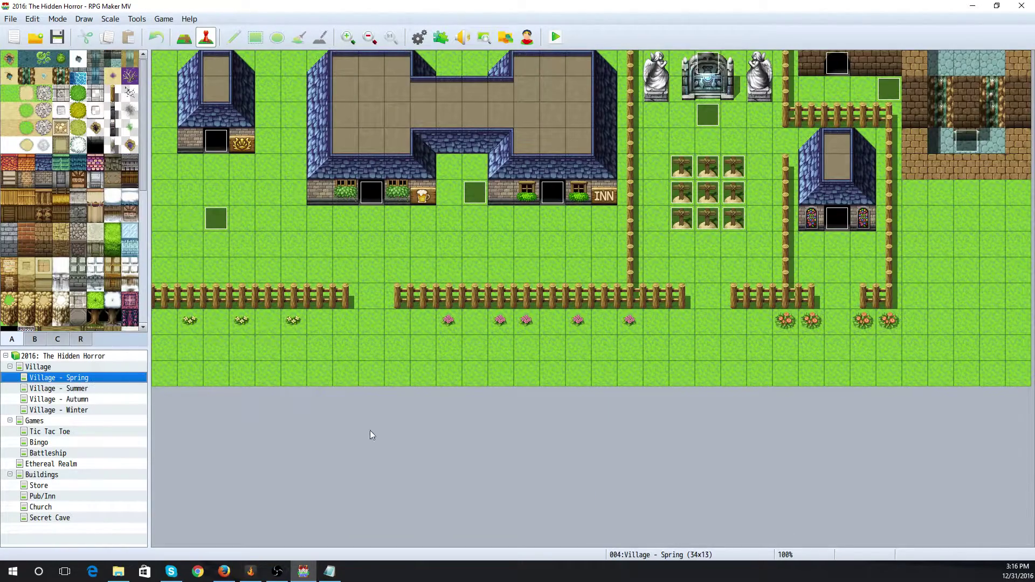